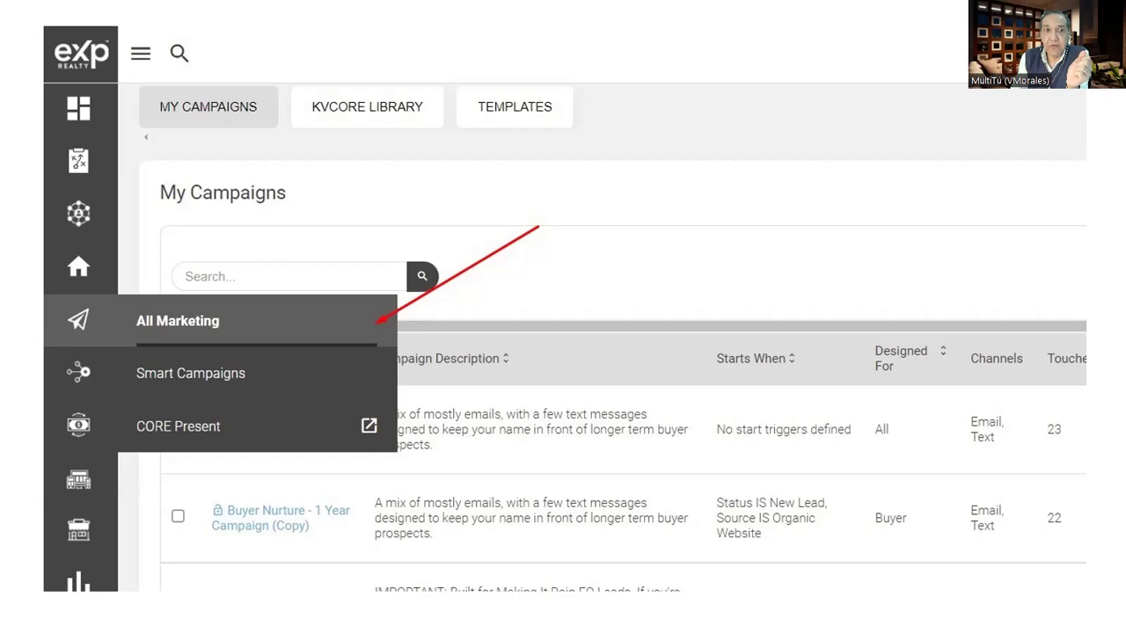
# - Show kvCORE's Lead Engine page with the Bulk Import card and its Start an Import button
pyautogui.press('Right')
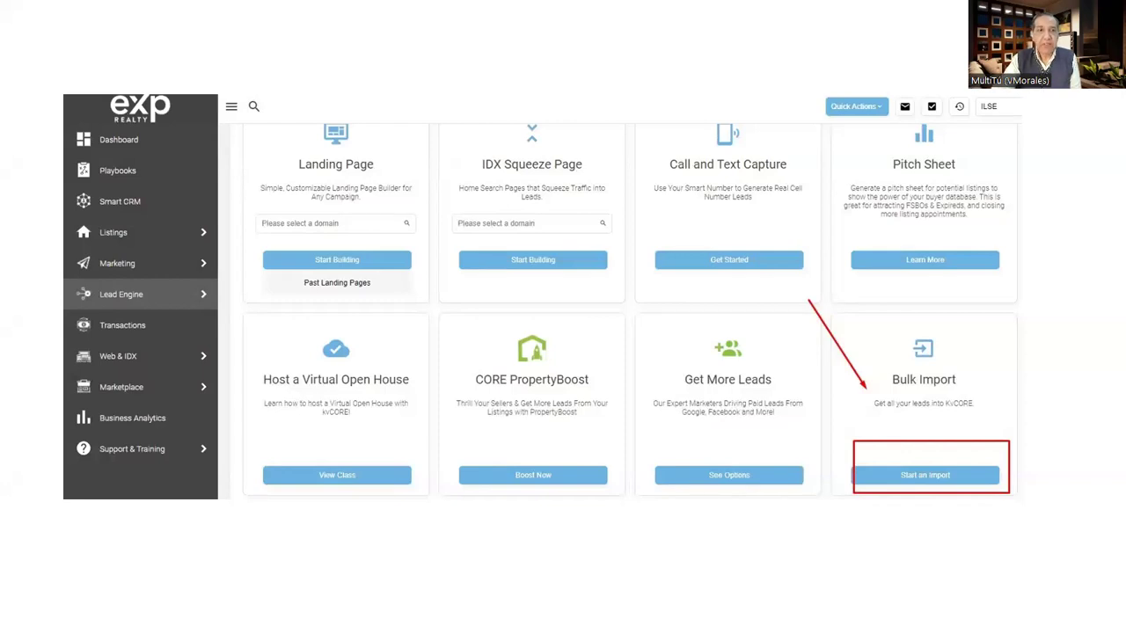
# - Start an Import to reach the Bulk Importing page offering Let Us Handle It or Do It Yourself
pyautogui.click(916, 558)
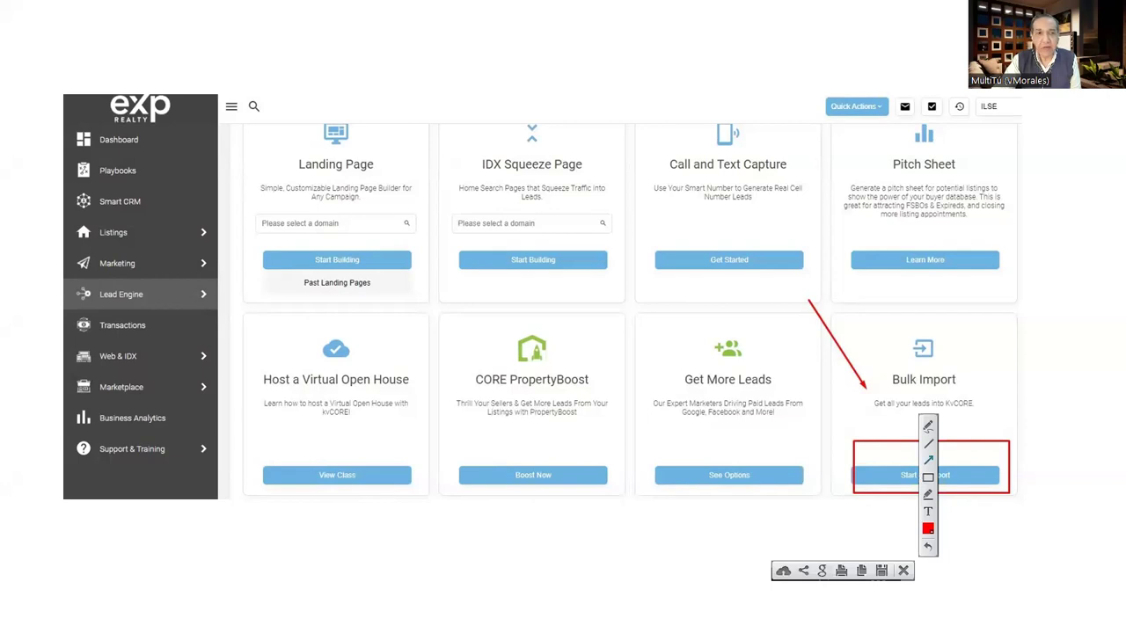
pyautogui.press('Escape')
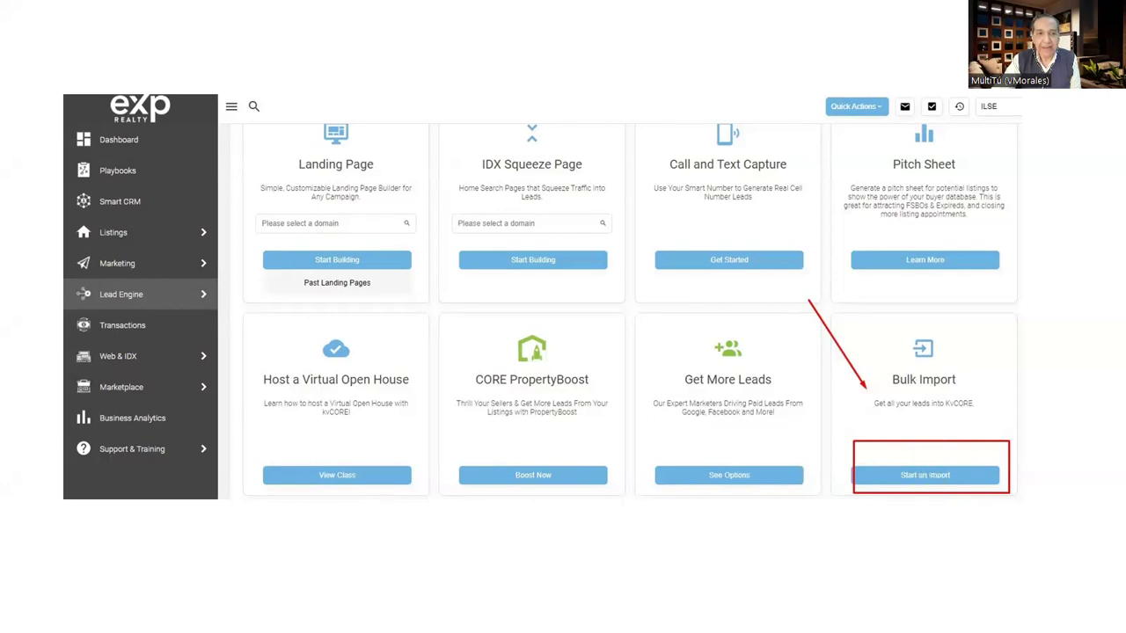
pyautogui.press('Escape')
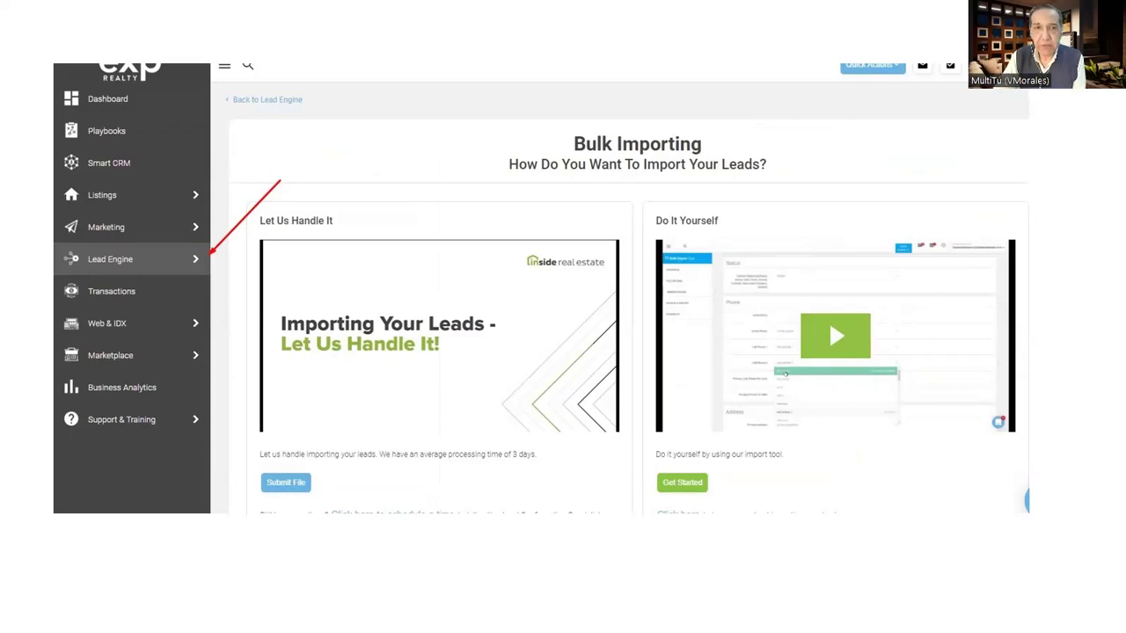
pyautogui.moveTo(655, 239); pyautogui.dragTo(962, 403)
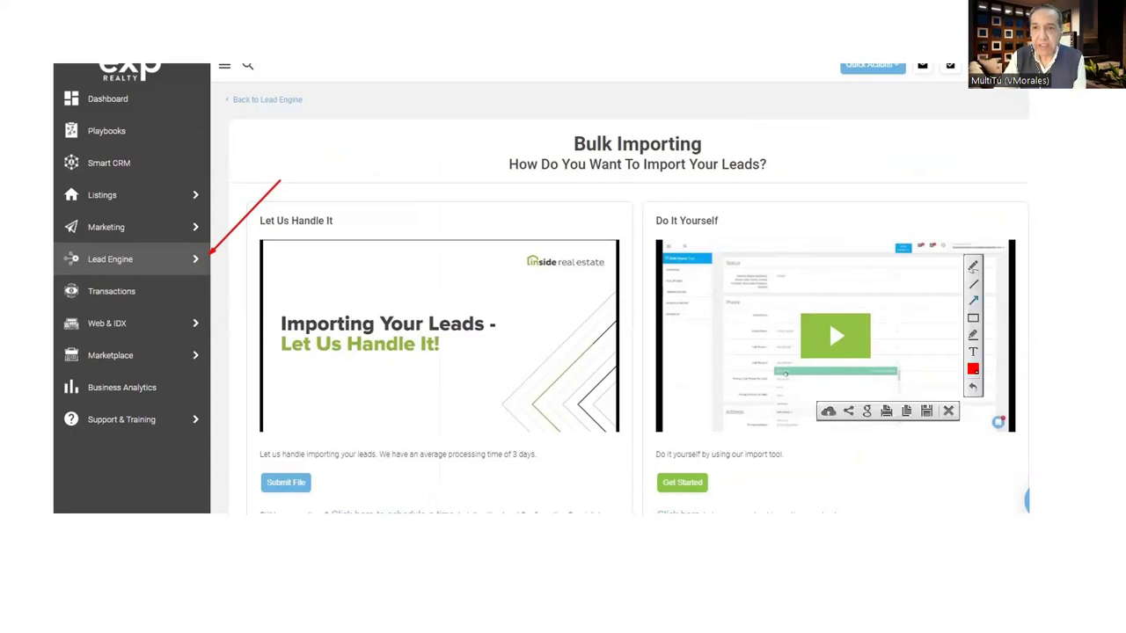
pyautogui.press('Escape')
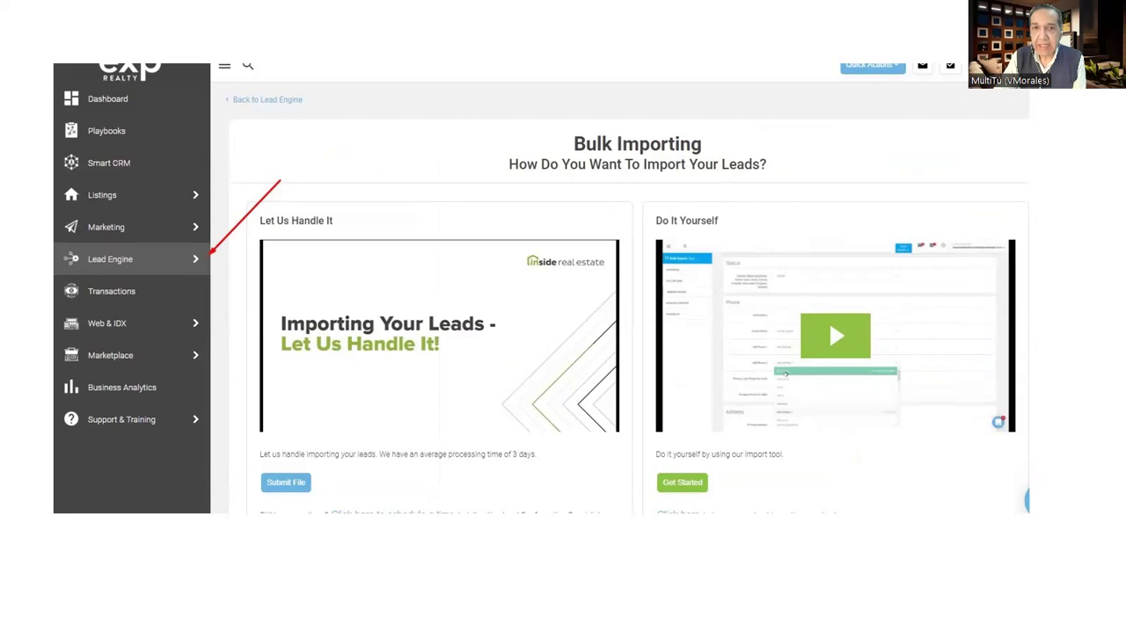
pyautogui.moveTo(656, 240); pyautogui.dragTo(962, 401)
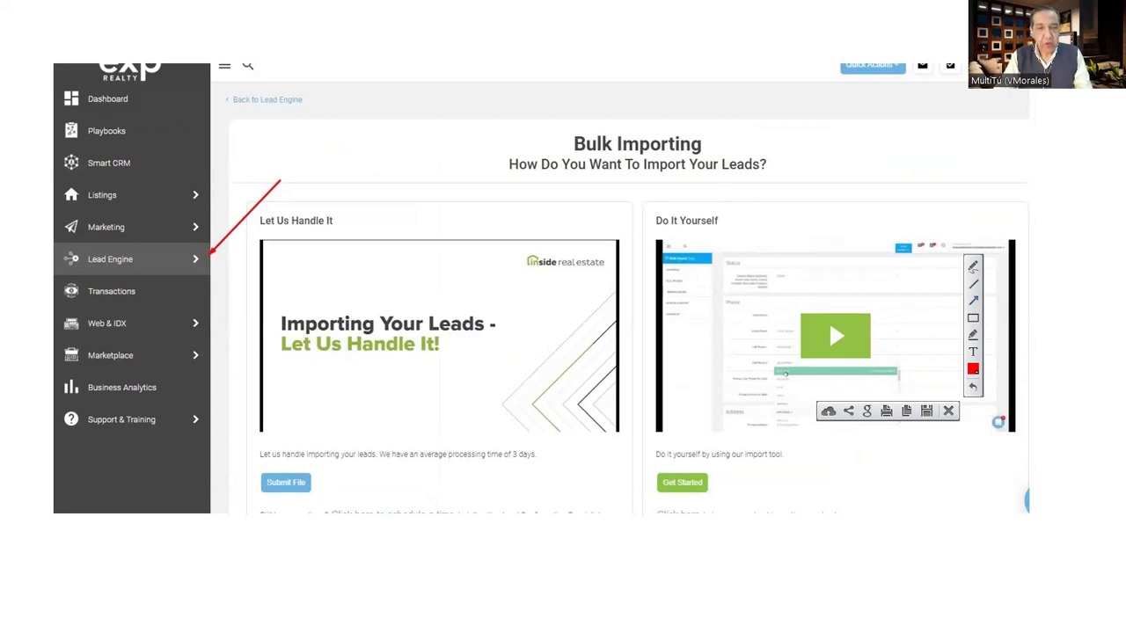
pyautogui.press('Escape')
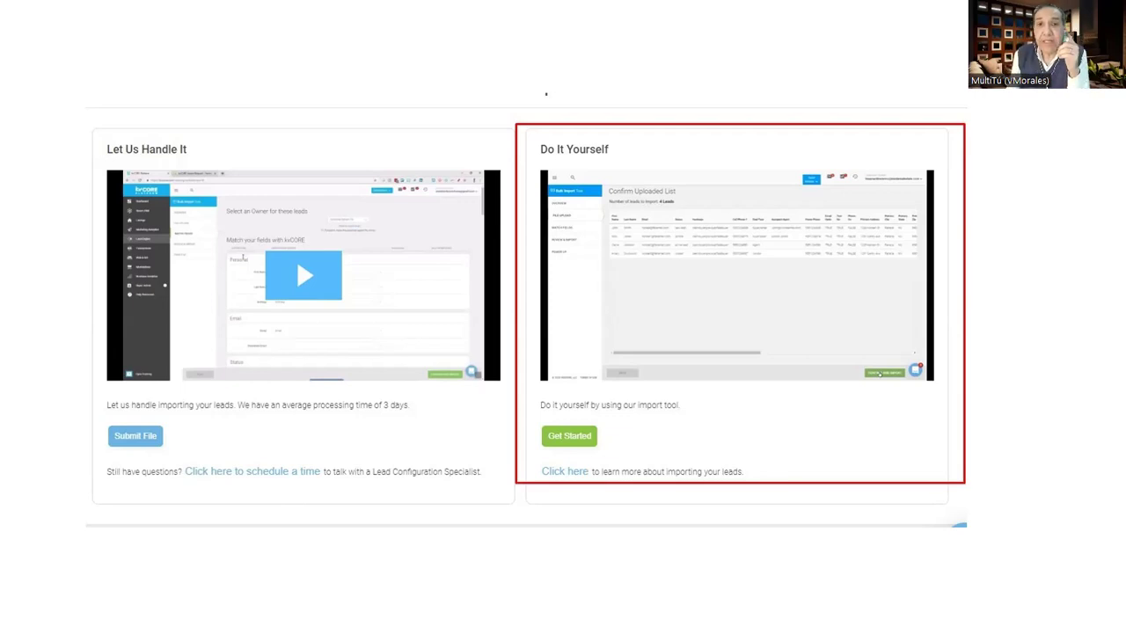
# - Follow the Do It Yourself 'Click here' link to the Importing & Exporting Your Contacts article
pyautogui.press('Right')
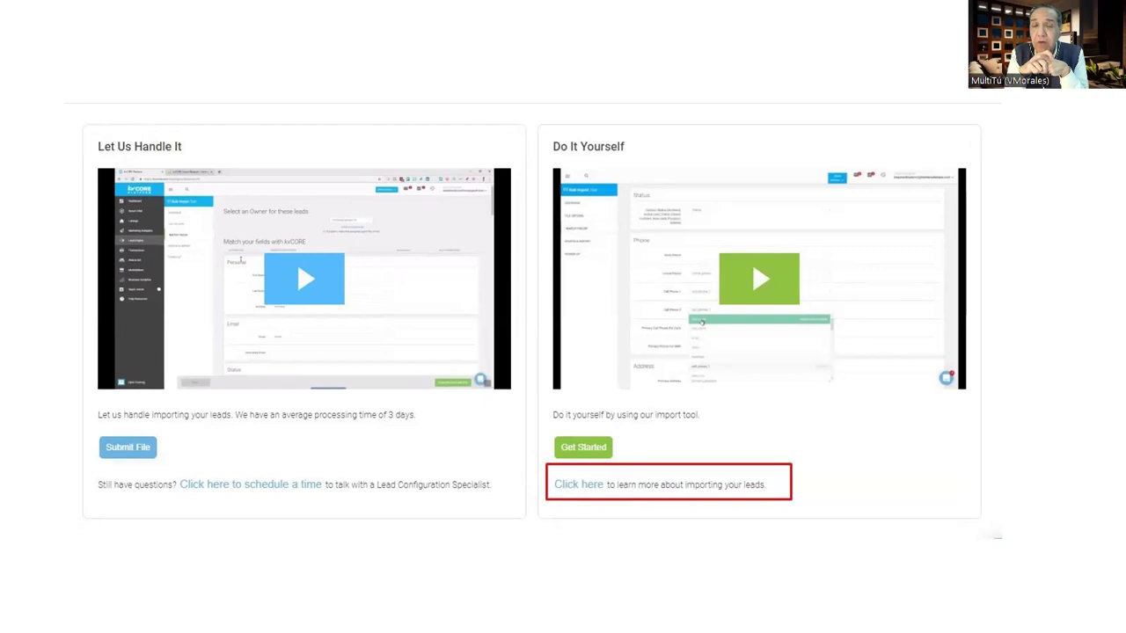
pyautogui.press('Right')
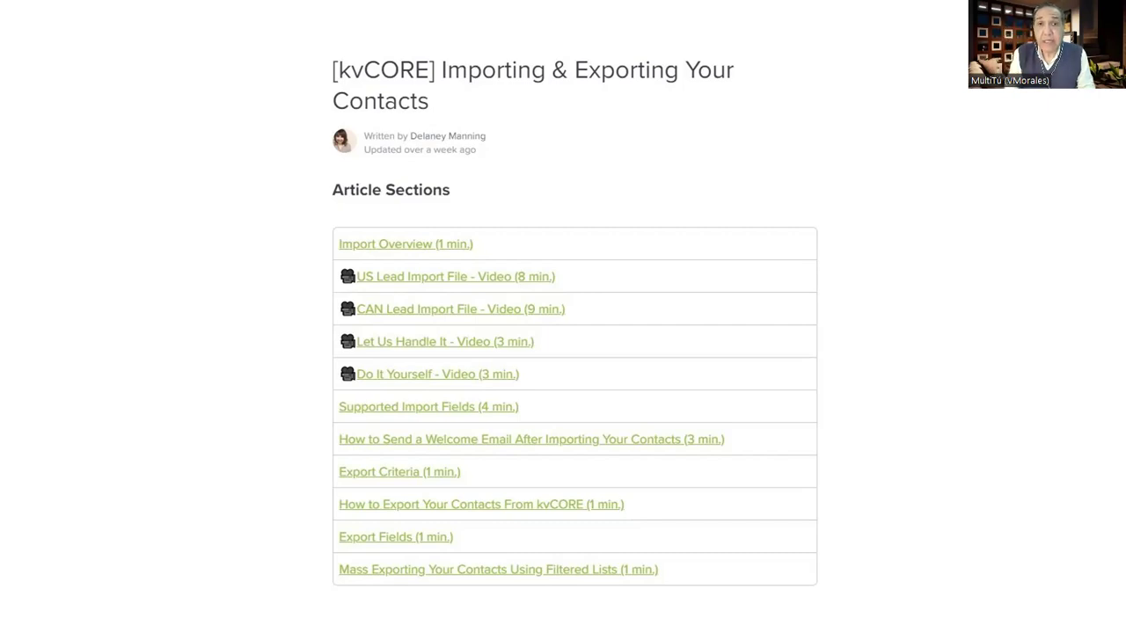
# - Jump to the 'Supported Import Fields (4 min.)' section with its US and CA template links
pyautogui.click(428, 406)
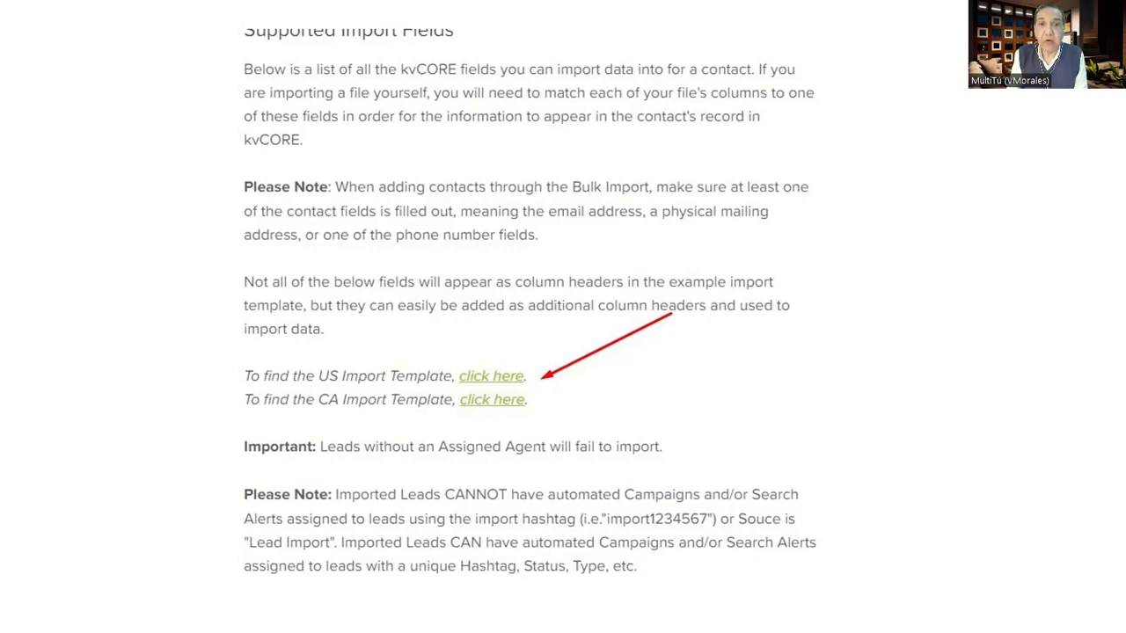
# - Open the US Import Template in Excel, showing sample leads and column notes
pyautogui.press('Right')
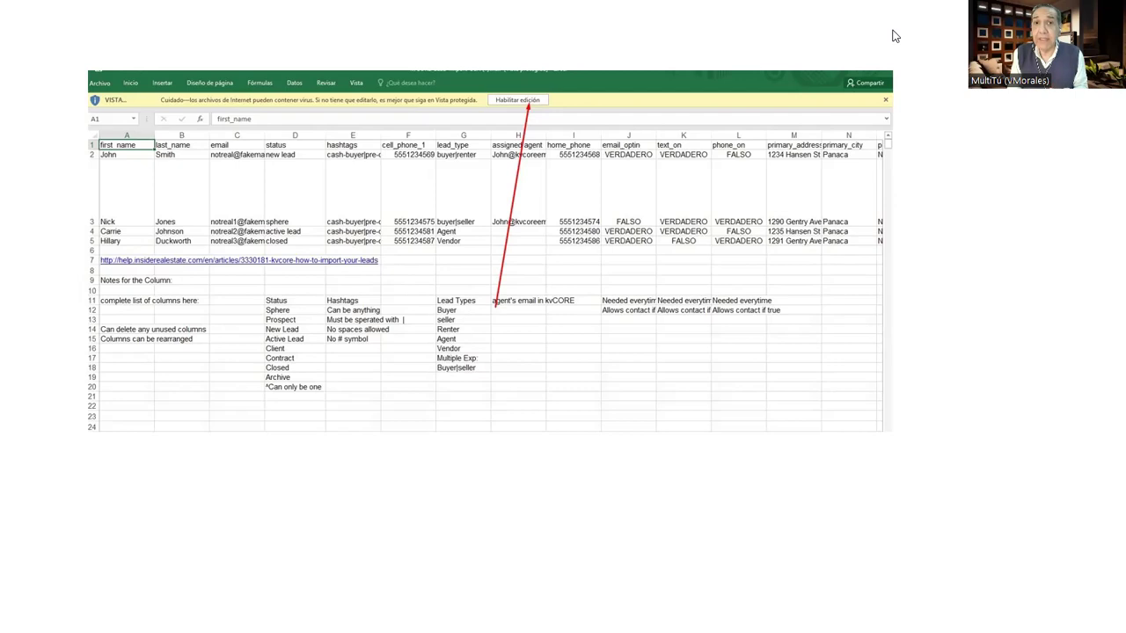
# - Replace the template's sample rows with the agent's own contacts' first names, last names and e-mails
pyautogui.press('Right')
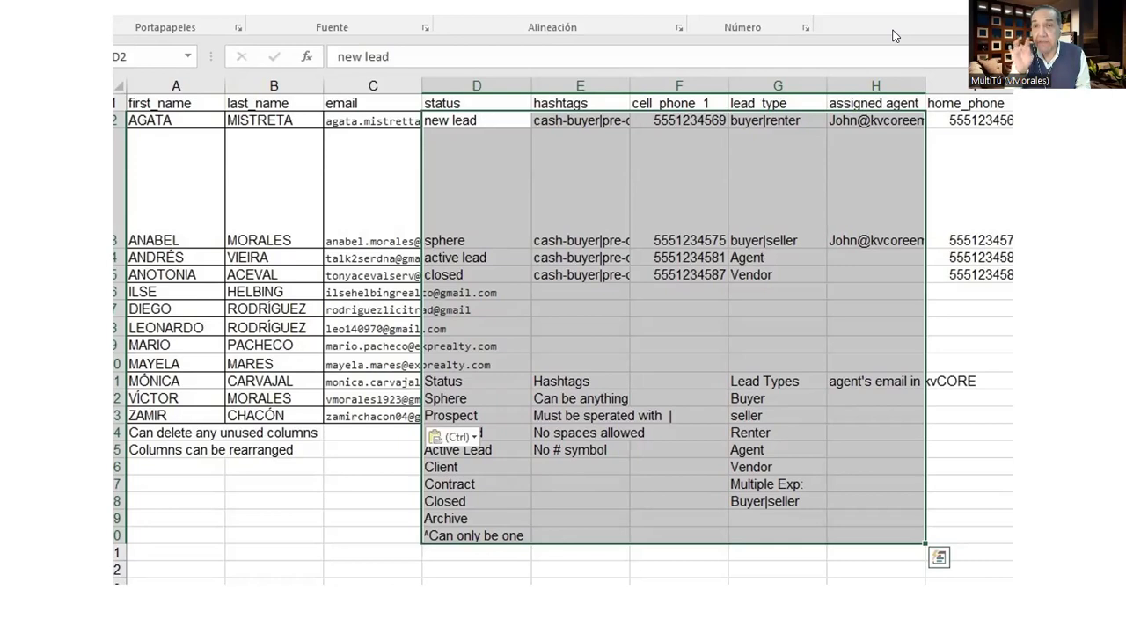
# - Bring up Save As (F12) in the '30 kv core Mailing Marketing' folder, type Excel Workbook (*.xlsx)
pyautogui.press('F12')
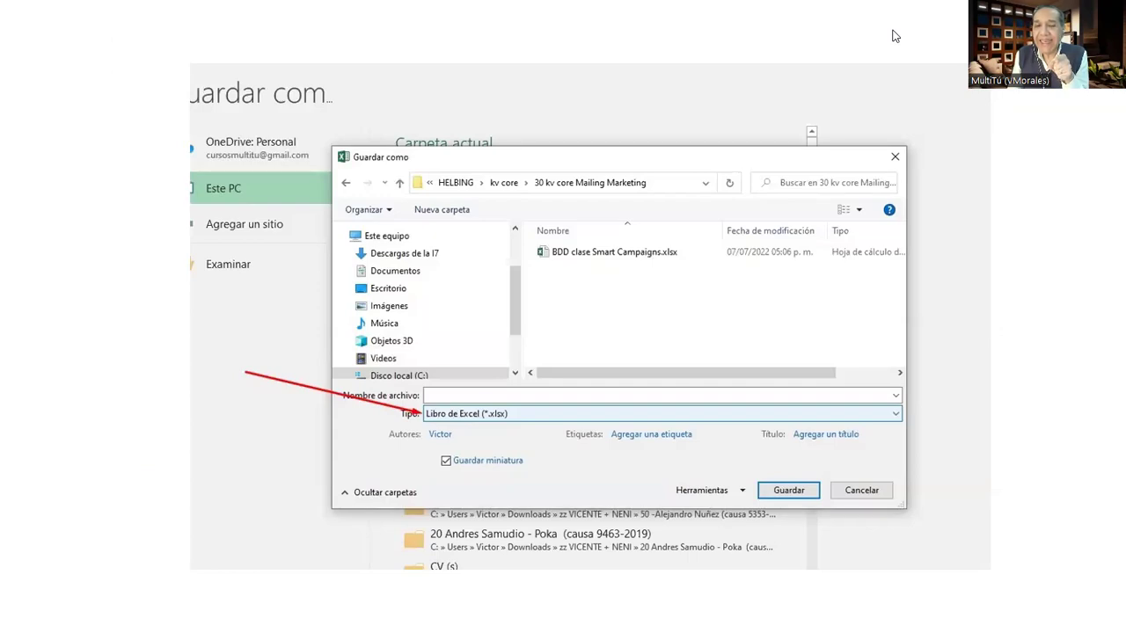
# - Show the Save as type list offering CSV (delimitado por comas) (*.csv)
pyautogui.press('Right')
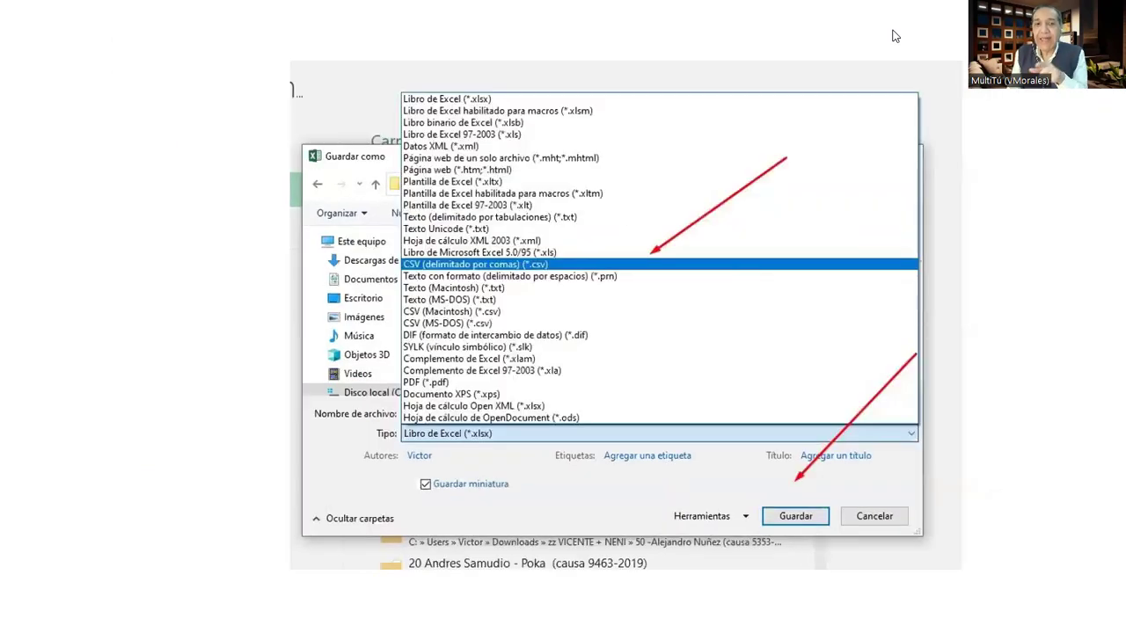
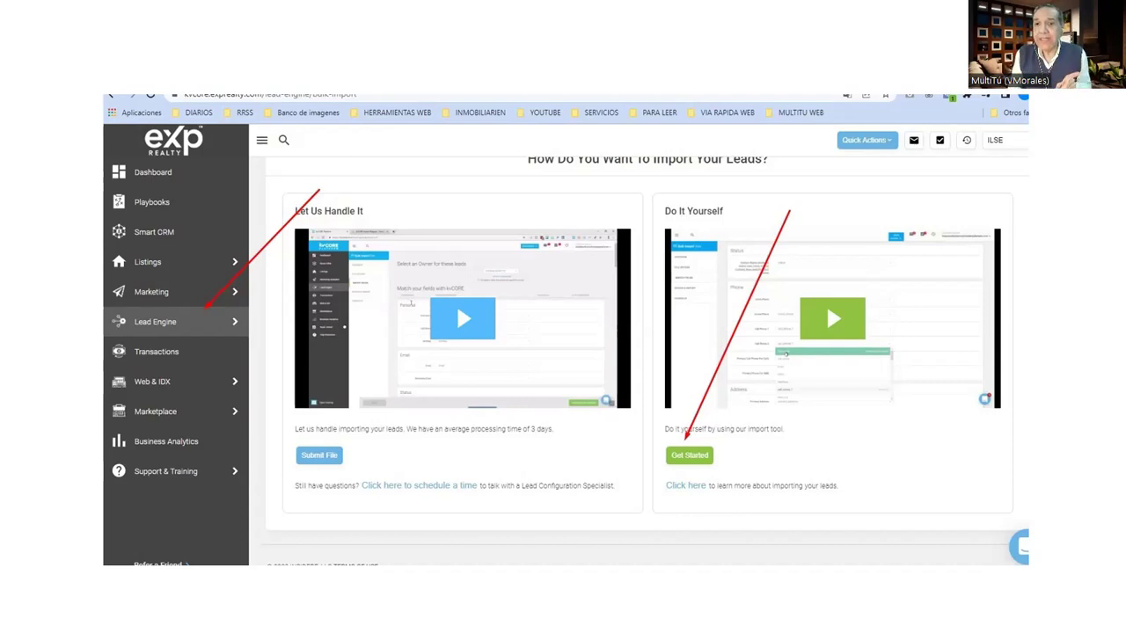
# - Advance the presentation to the CSV upload slide
pyautogui.press('Right')
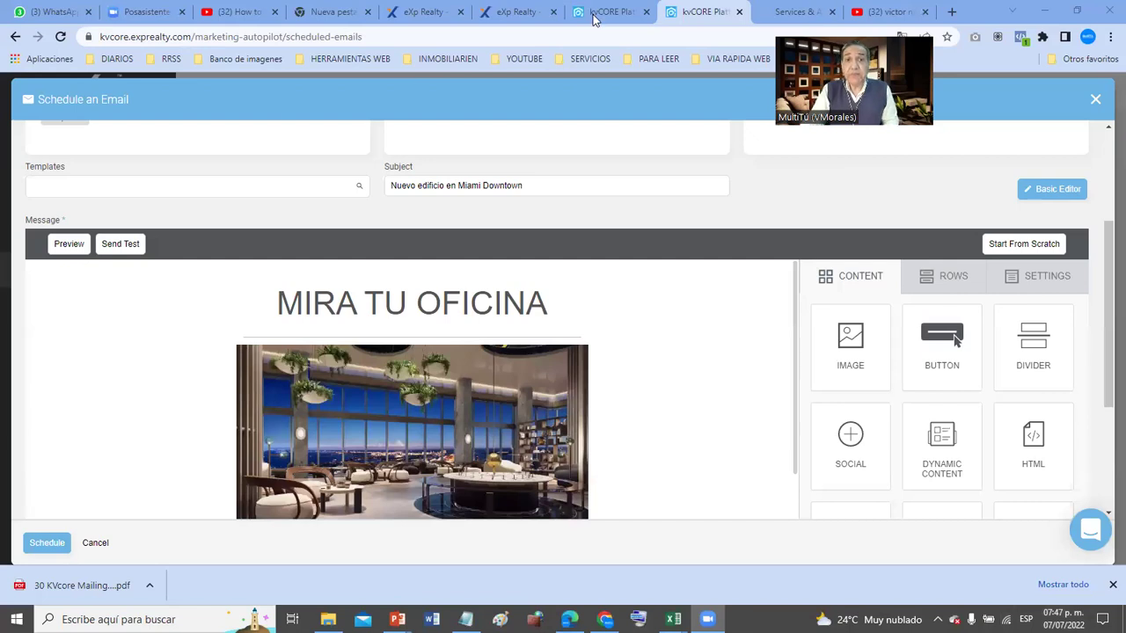
# - Switch to the contacts tab, open Dashboard, then refresh and browse the recent-leads Activity feed
pyautogui.click(584, 11)
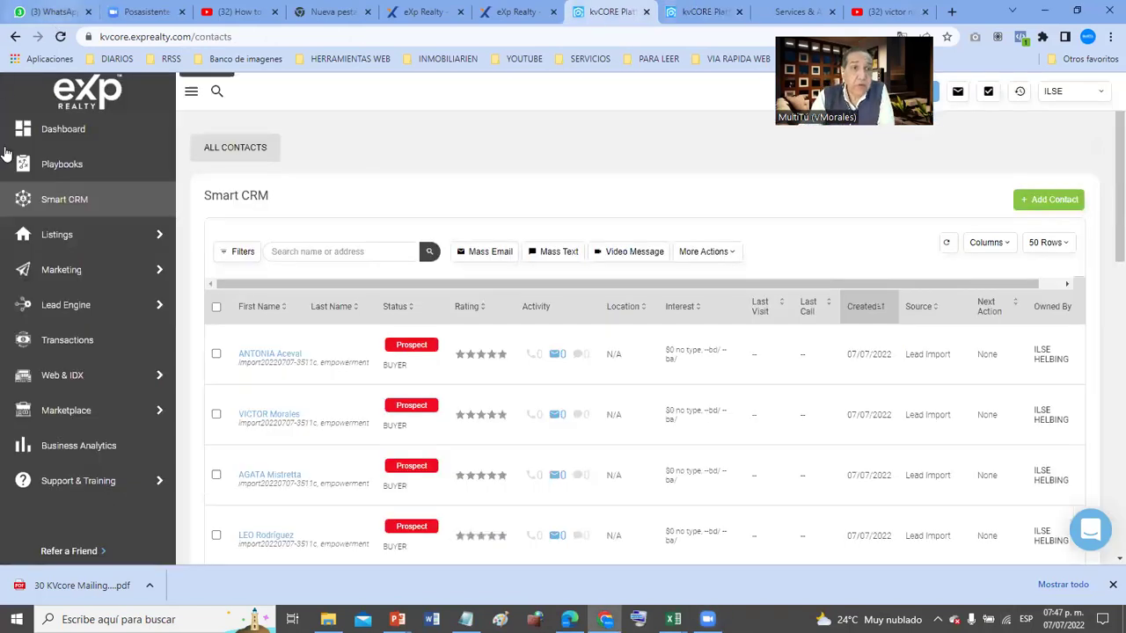
pyautogui.click(55, 134)
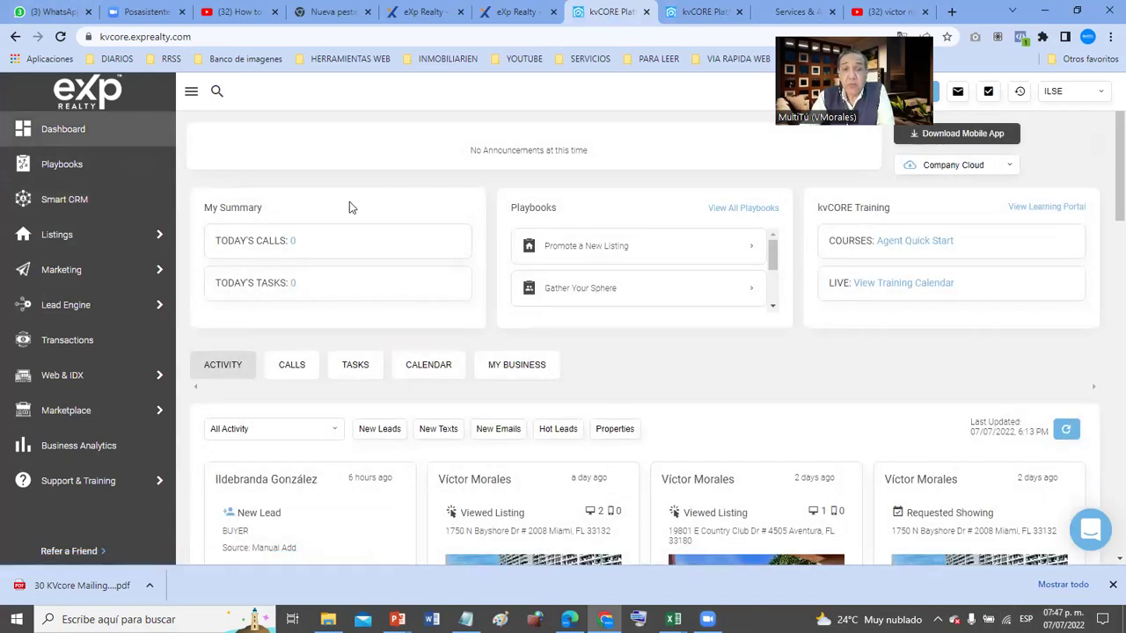
pyautogui.scroll(-3, 349, 204)
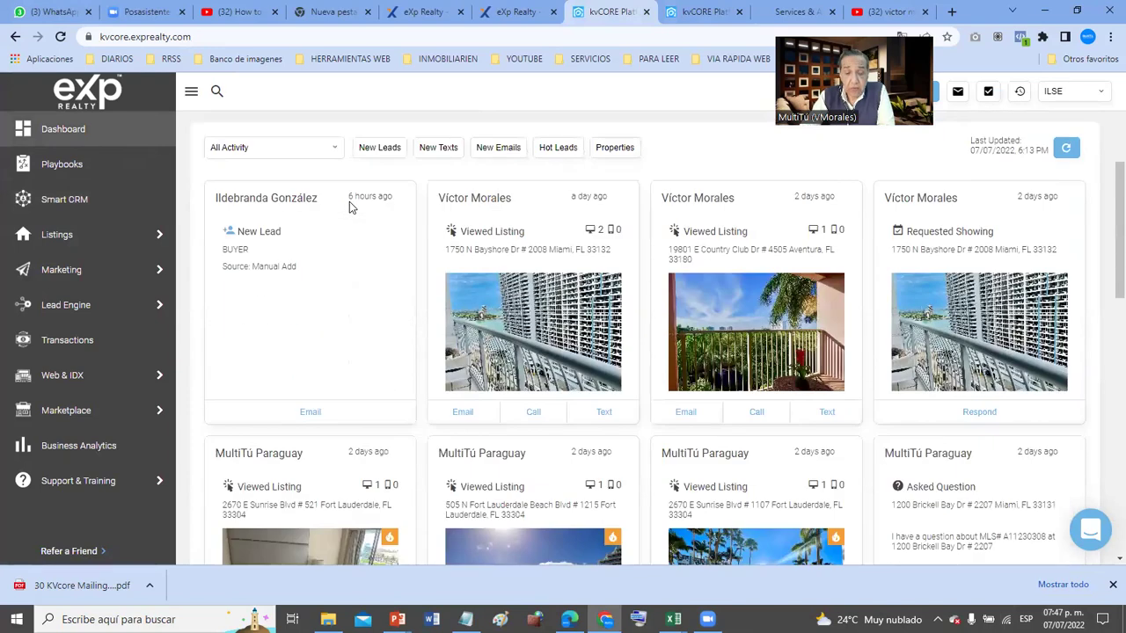
pyautogui.click(349, 207)
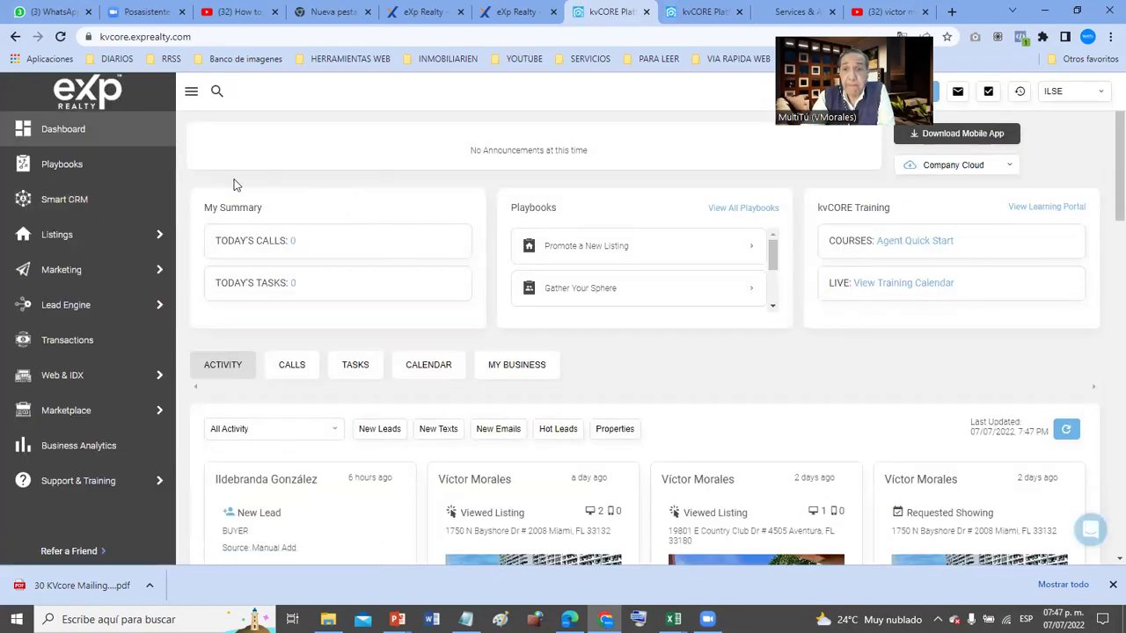
pyautogui.scroll(-4, 181, 208)
pyautogui.scroll(-2, 183, 211)
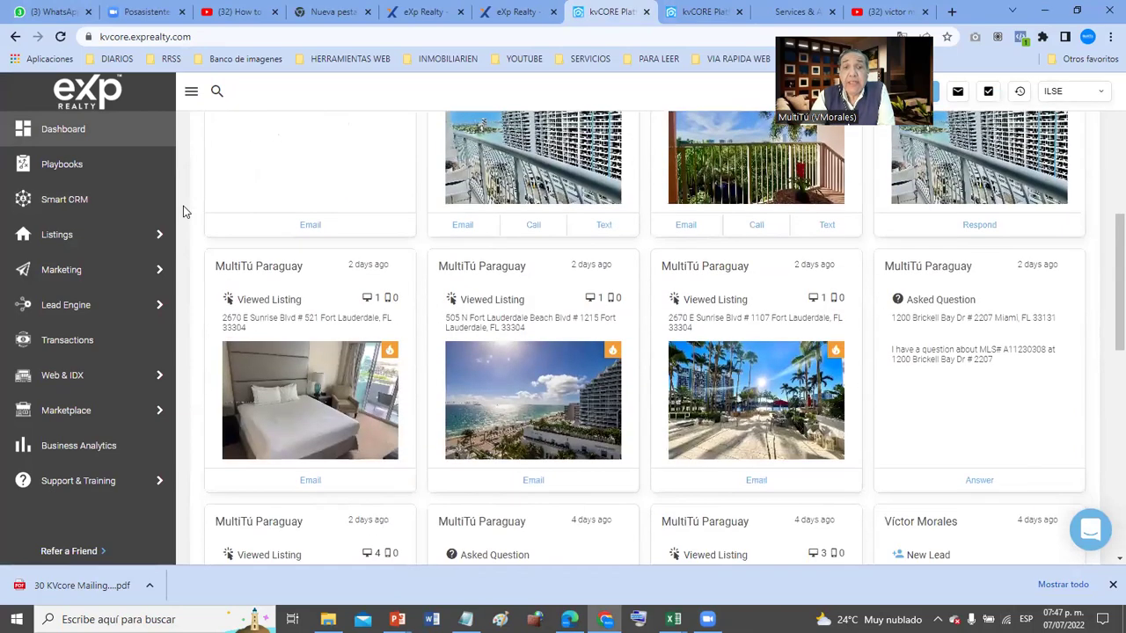
pyautogui.scroll(1, 183, 211)
pyautogui.scroll(2, 183, 211)
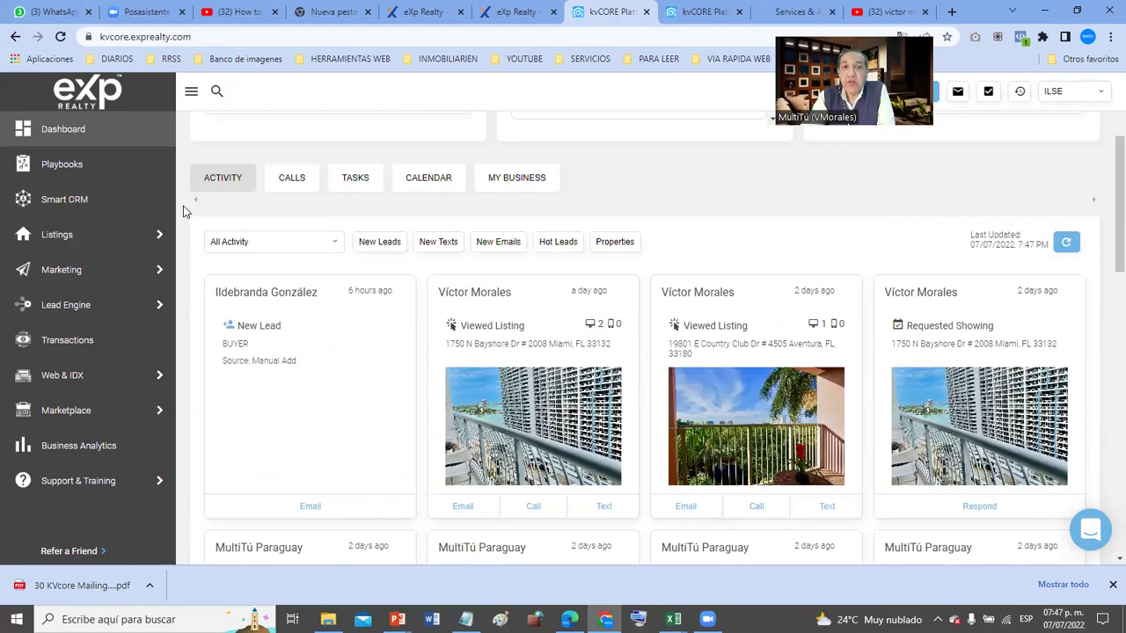
pyautogui.press('Print')
pyautogui.moveTo(206, 256); pyautogui.dragTo(422, 526)
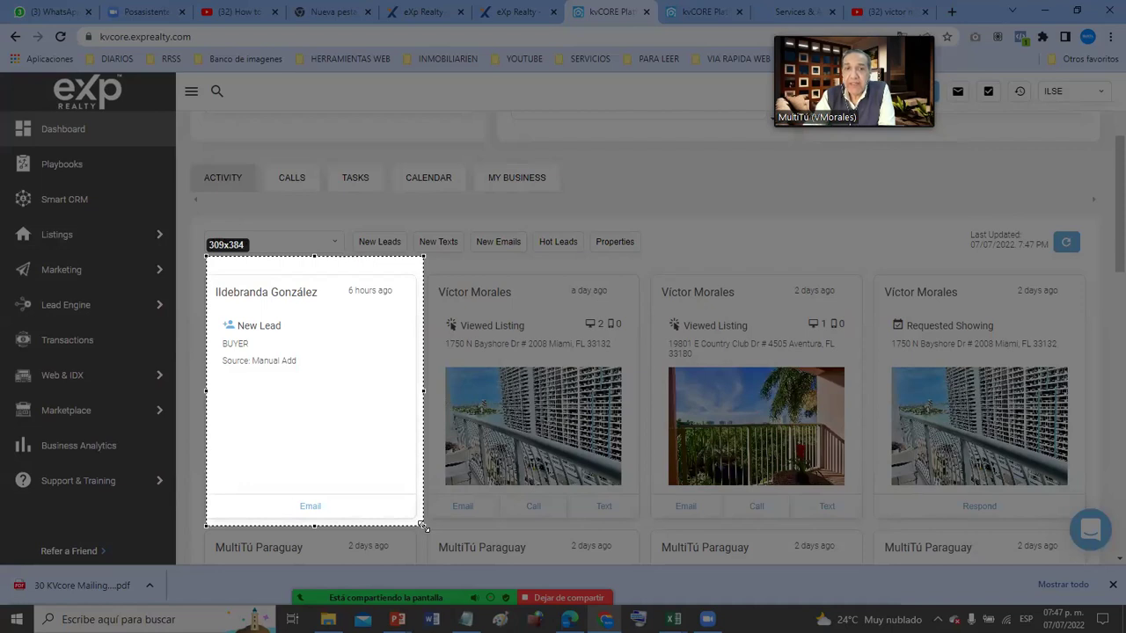
pyautogui.moveTo(422, 526); pyautogui.dragTo(1071, 526)
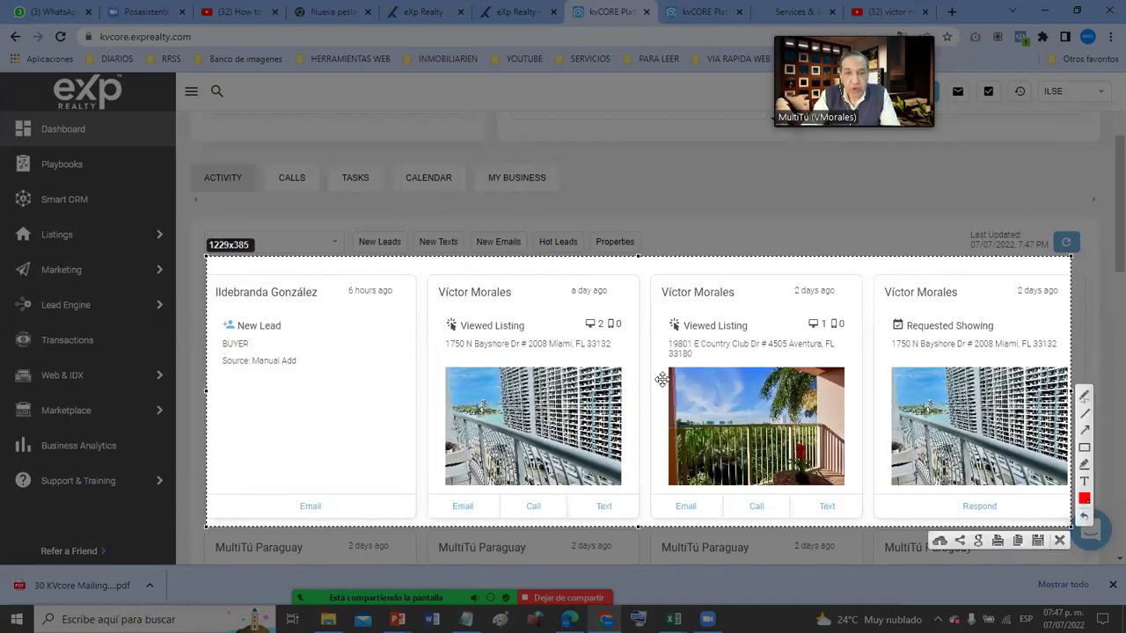
pyautogui.hotkey('ctrl', 'c')
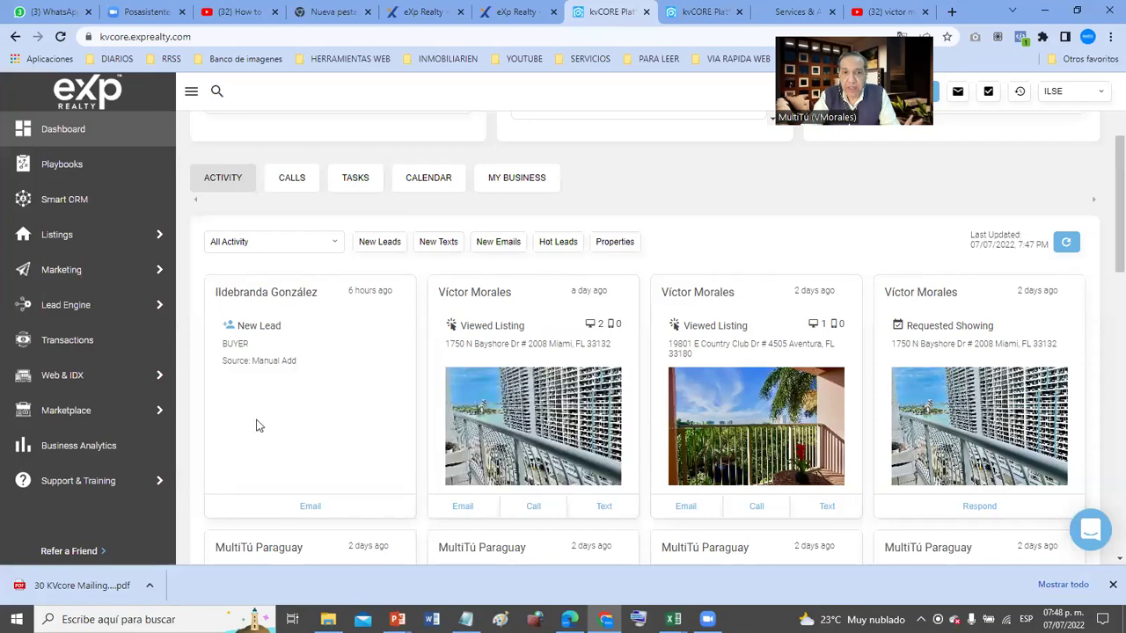
pyautogui.scroll(-5, 765, 339)
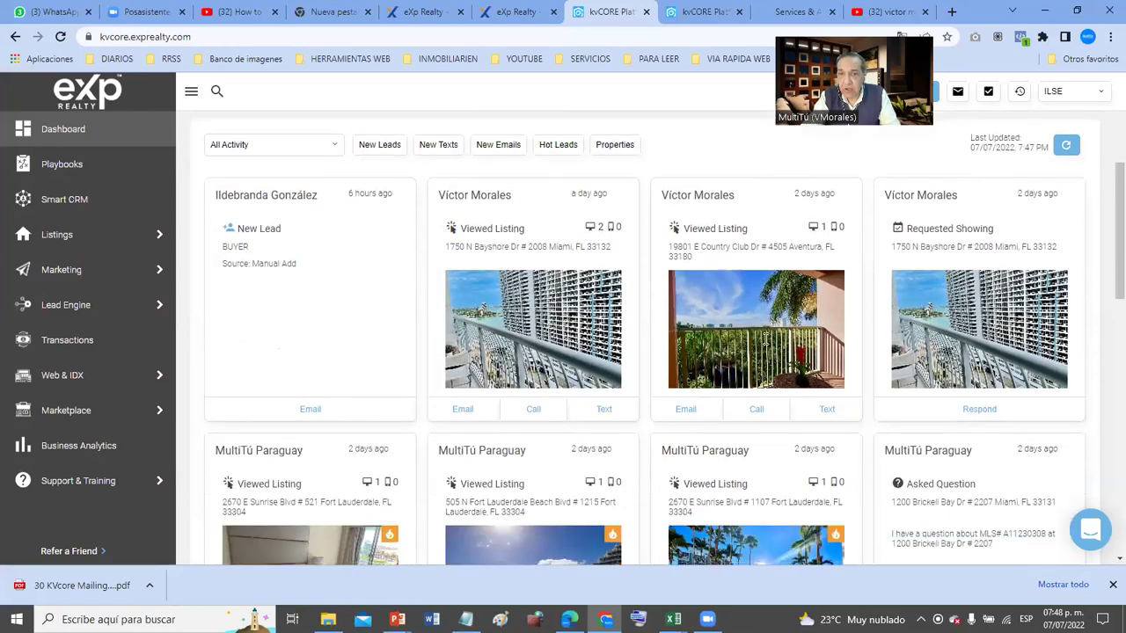
pyautogui.scroll(-5, 765, 338)
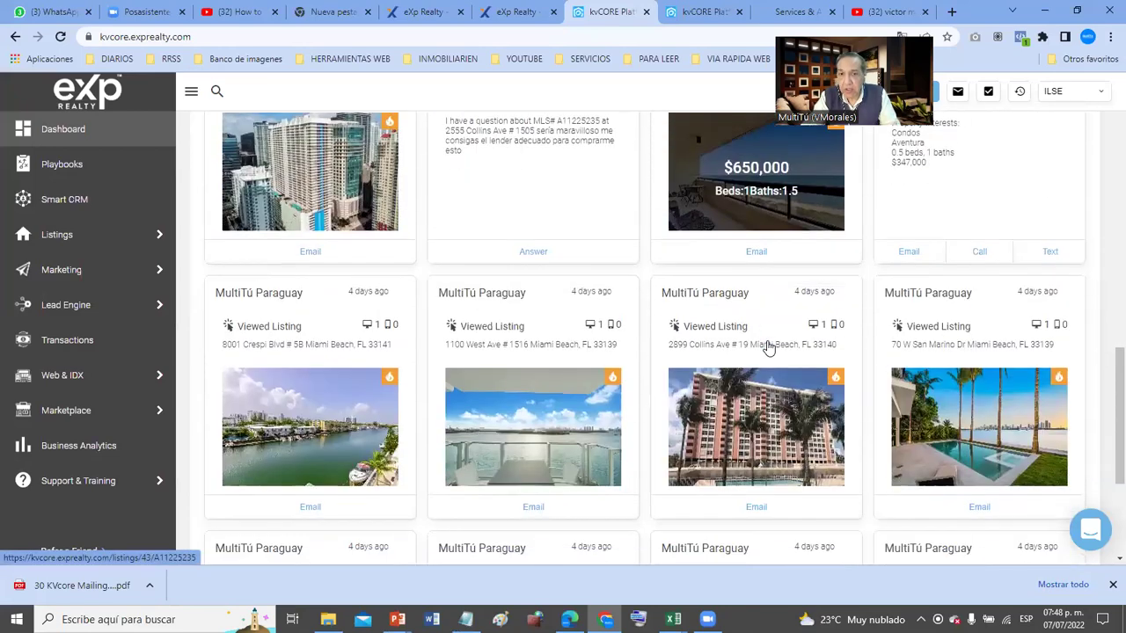
pyautogui.scroll(10, 767, 343)
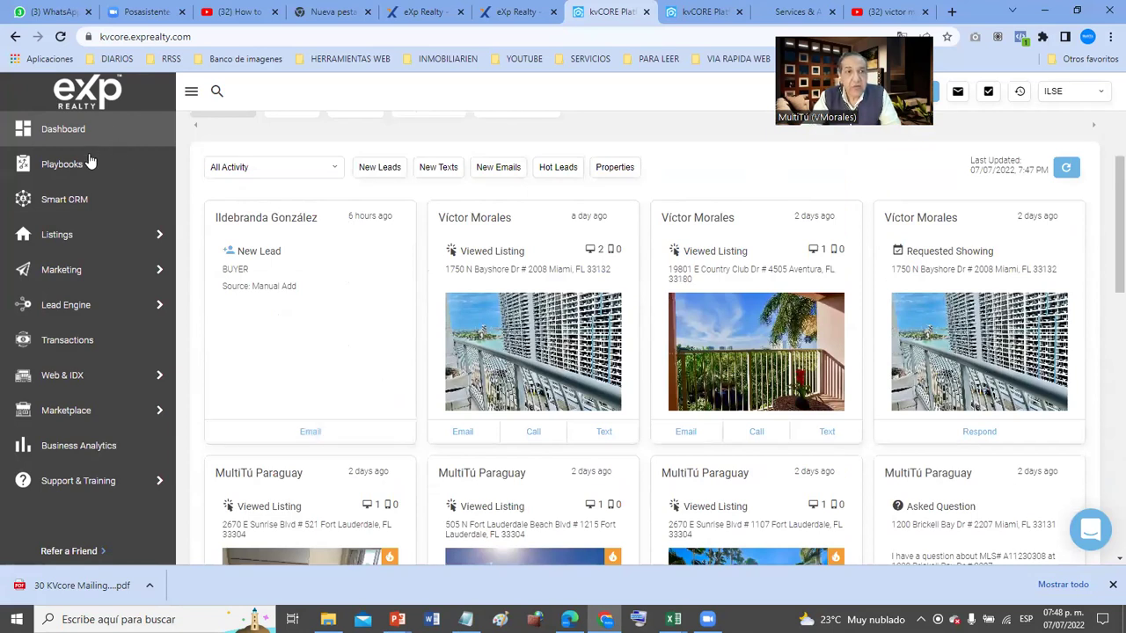
# - Open All Marketing from the Marketing sidebar menu to list Smart Campaigns and other tools
pyautogui.moveTo(85, 234)
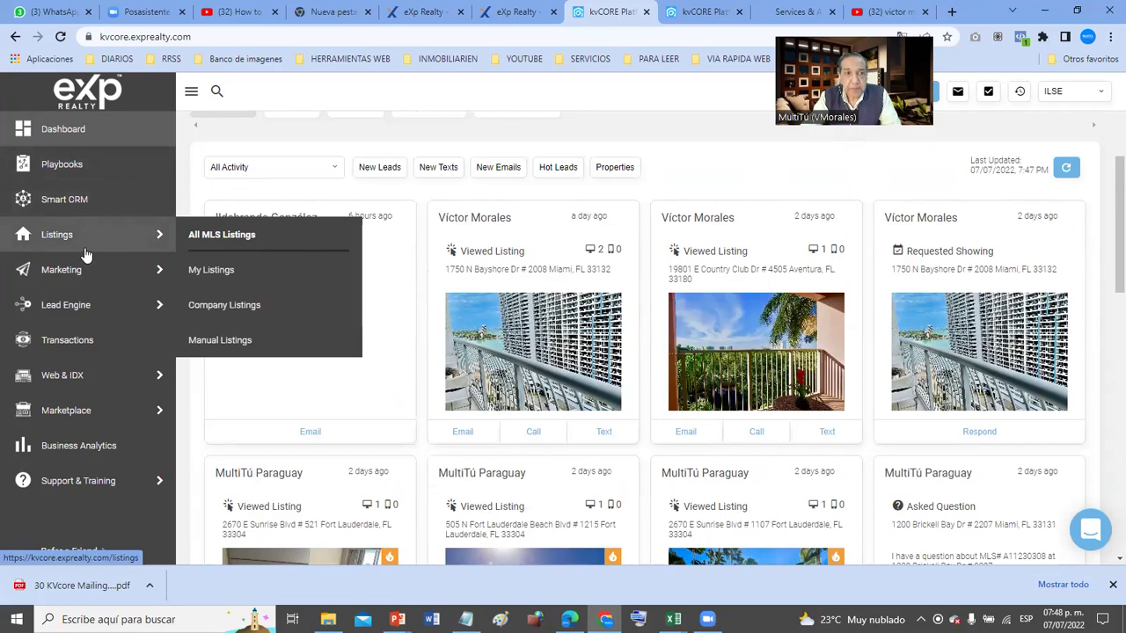
pyautogui.moveTo(86, 271)
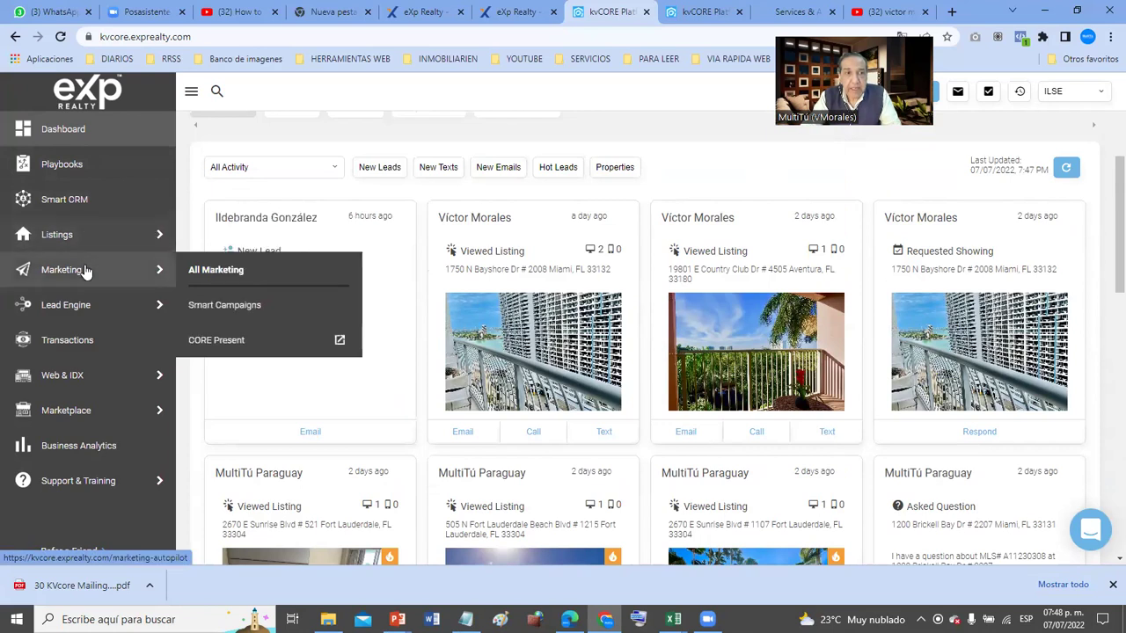
pyautogui.click(230, 272)
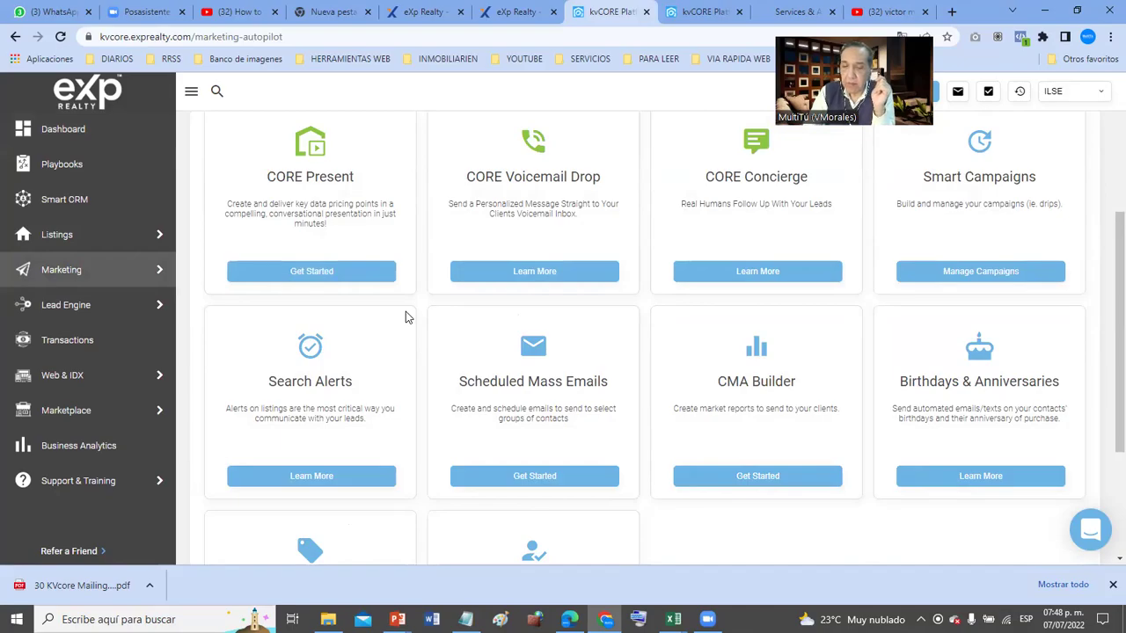
# - Frame the Scheduled Mass Emails card in a screen capture, then dismiss the capture
pyautogui.press('Print')
pyautogui.moveTo(410, 255)
pyautogui.mouseDown()
pyautogui.moveTo(415, 318)
pyautogui.moveTo(701, 487)
pyautogui.moveTo(679, 502)
pyautogui.mouseUp()
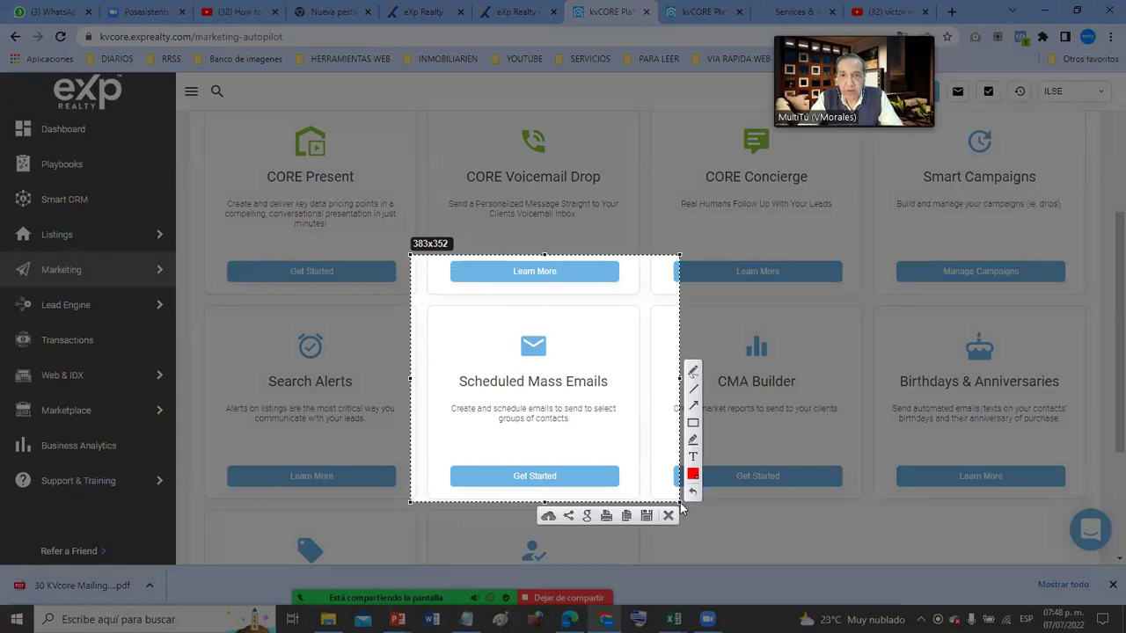
pyautogui.hotkey('ctrl', 'c')
pyautogui.moveTo(95, 304)
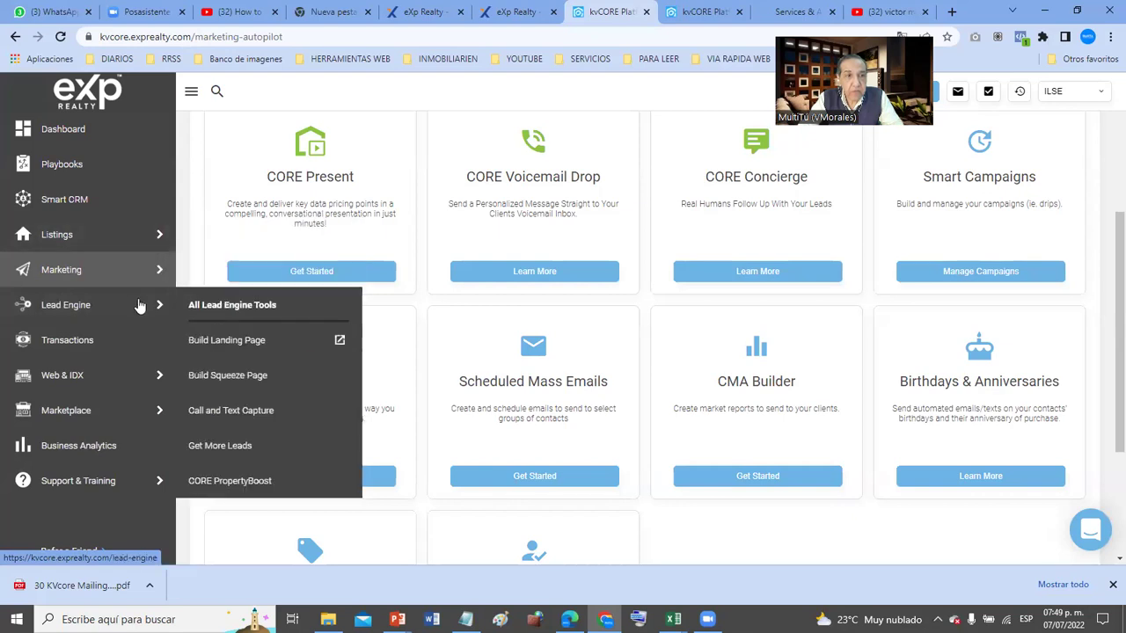
# - Open the Lead Engine tools page, close the account dropdown, and frame the Bulk Import card
pyautogui.click(250, 308)
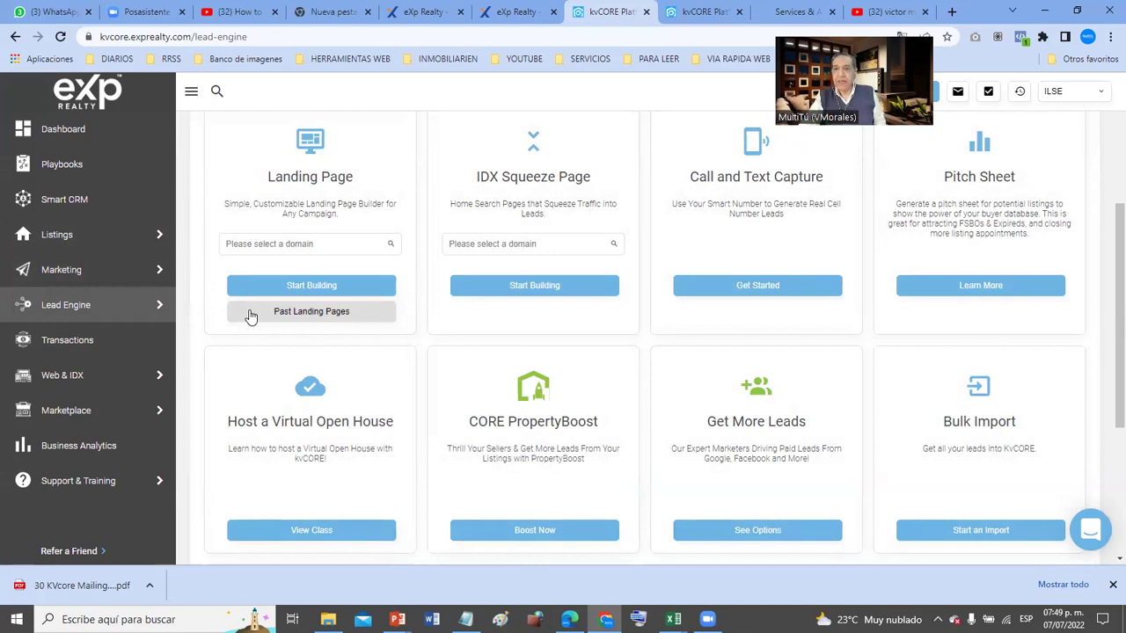
pyautogui.click(1103, 94)
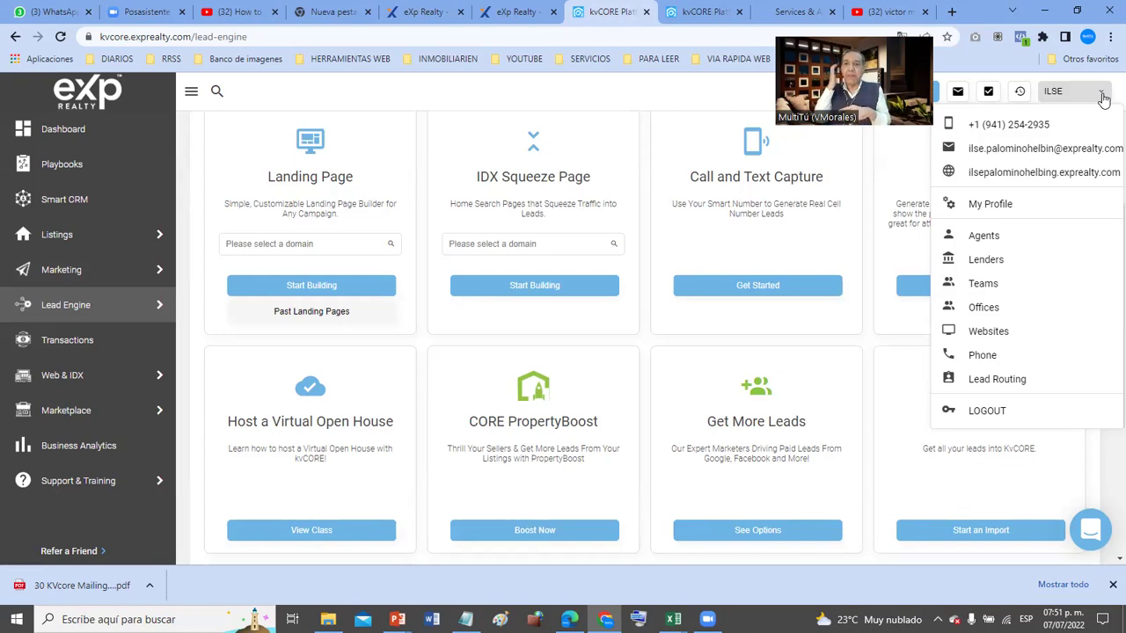
pyautogui.click(558, 88)
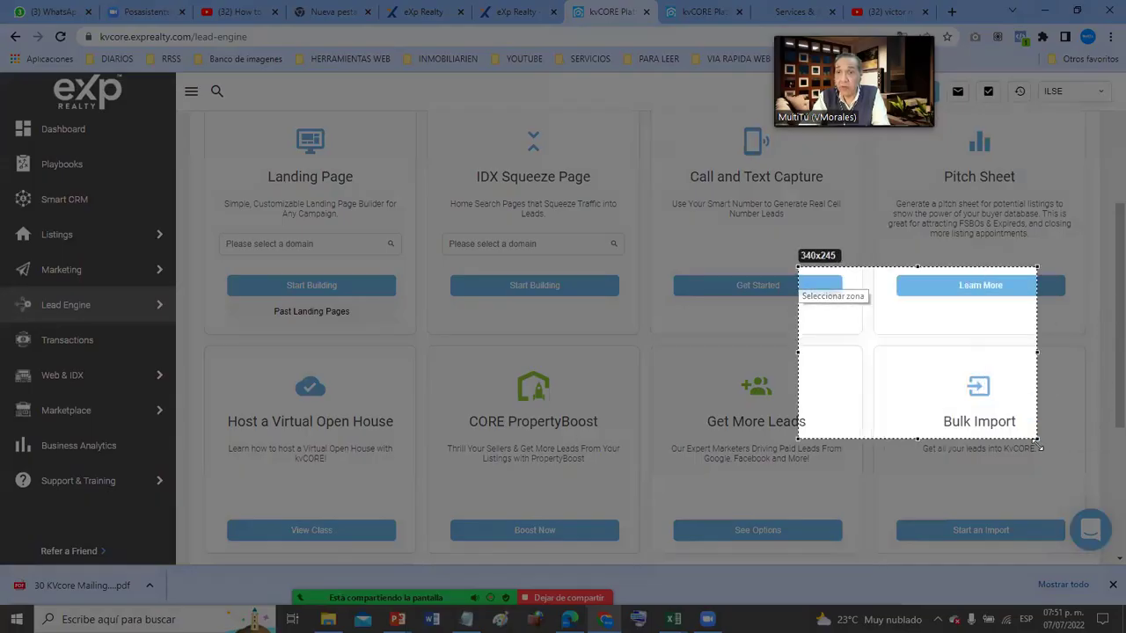
pyautogui.moveTo(799, 266); pyautogui.dragTo(1093, 556)
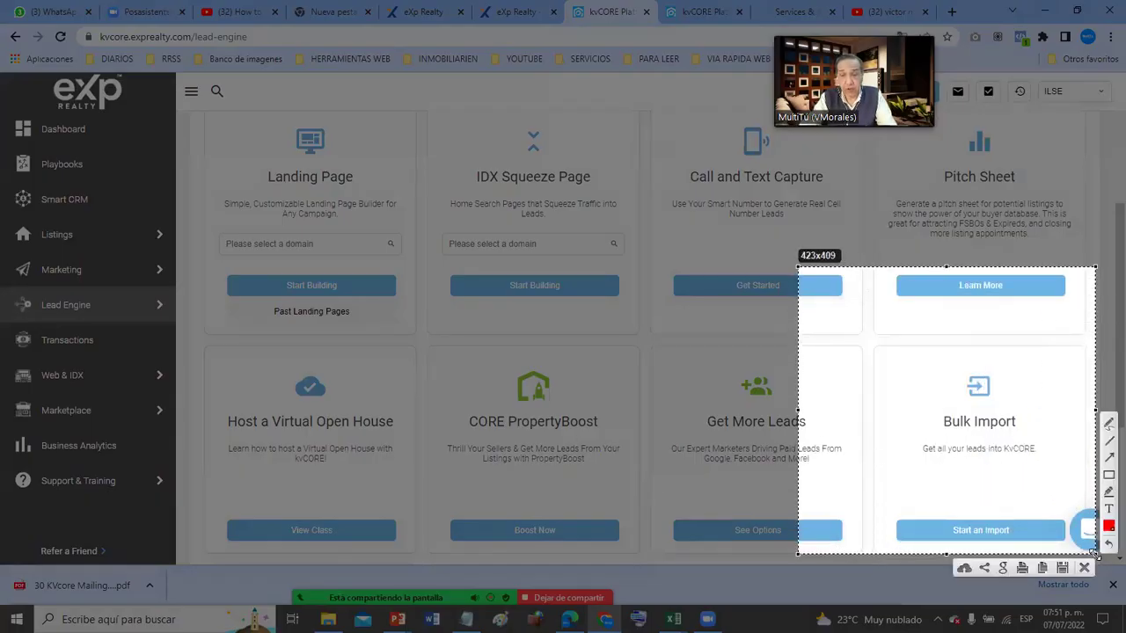
pyautogui.hotkey('ctrl', 'c')
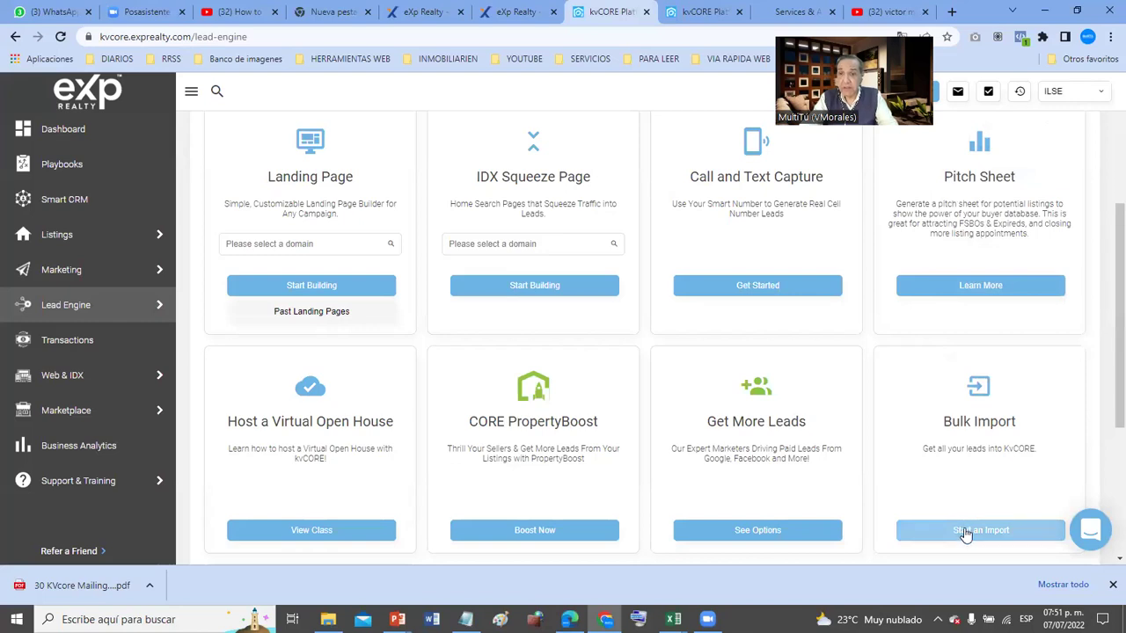
# - Open Bulk Import and preview the Let Us Handle It video, skipping to about 1:04
pyautogui.click(964, 533)
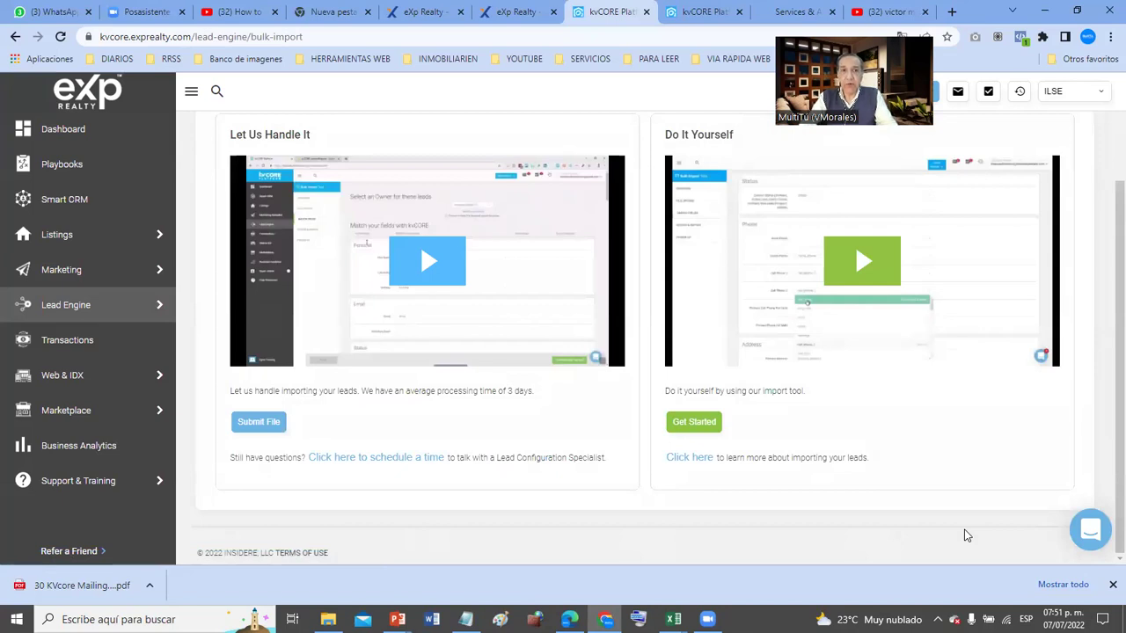
pyautogui.click(447, 272)
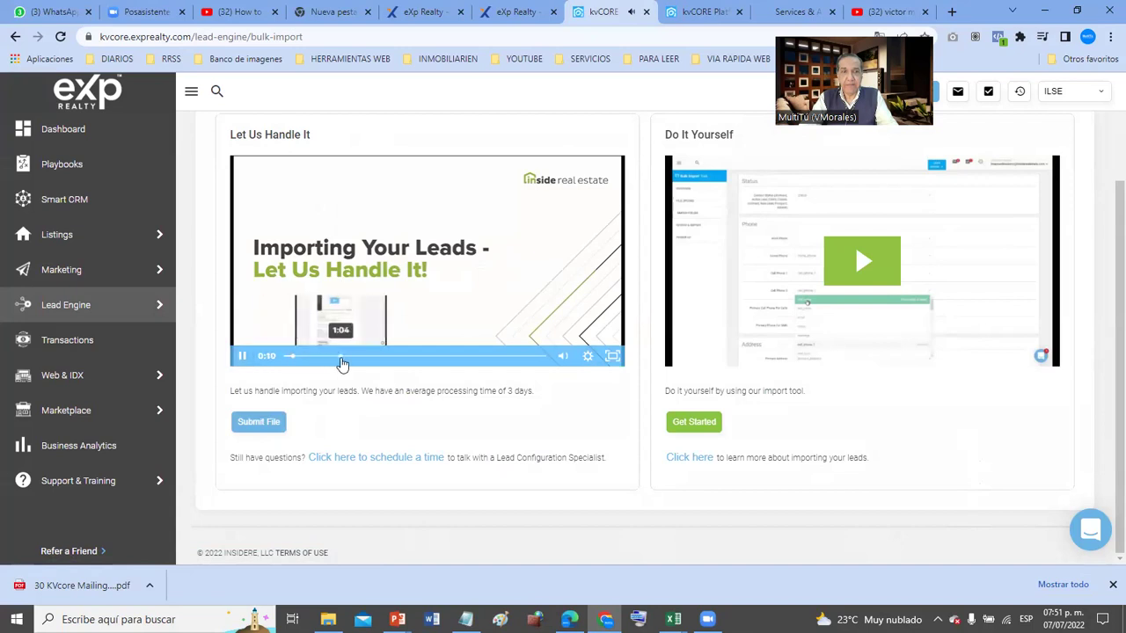
pyautogui.click(342, 356)
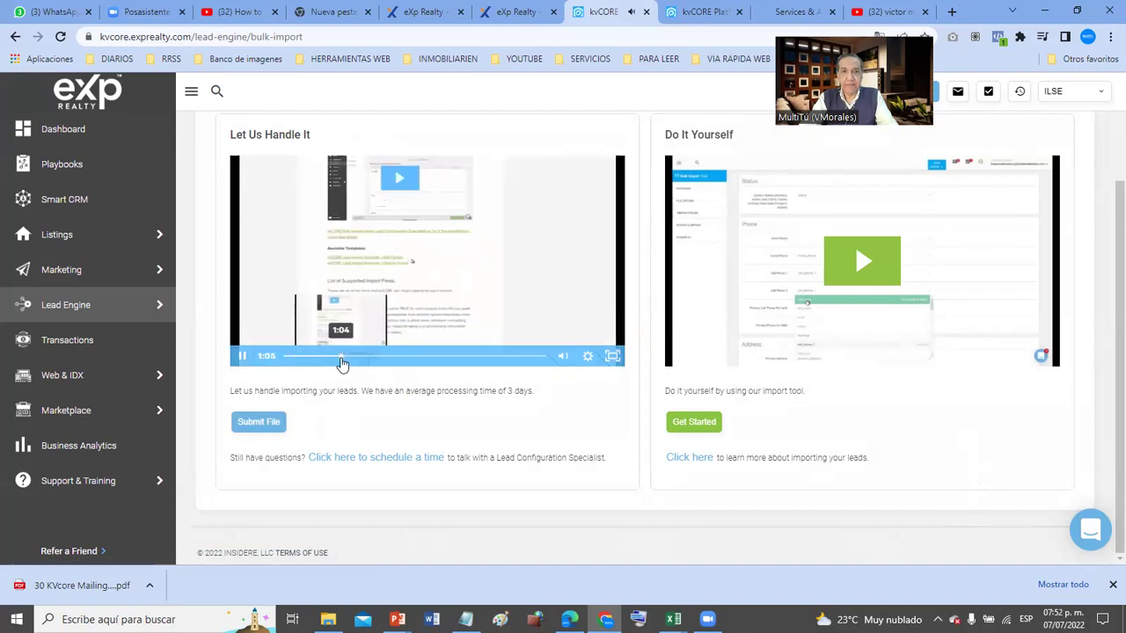
pyautogui.click(243, 357)
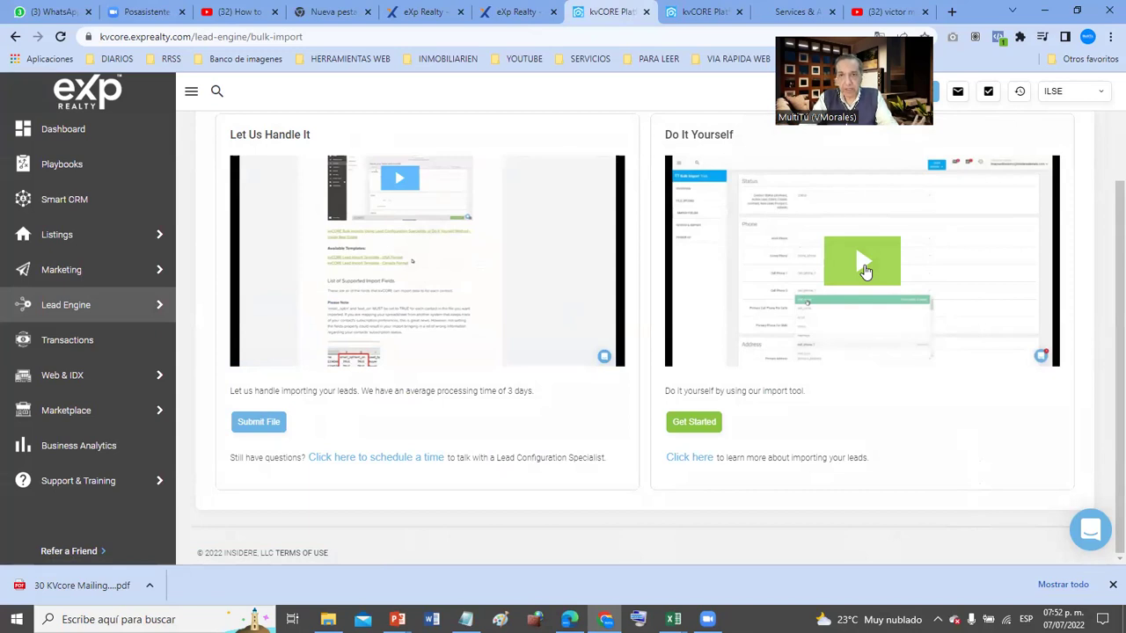
# - Play and then pause the Do It Yourself video
pyautogui.click(863, 262)
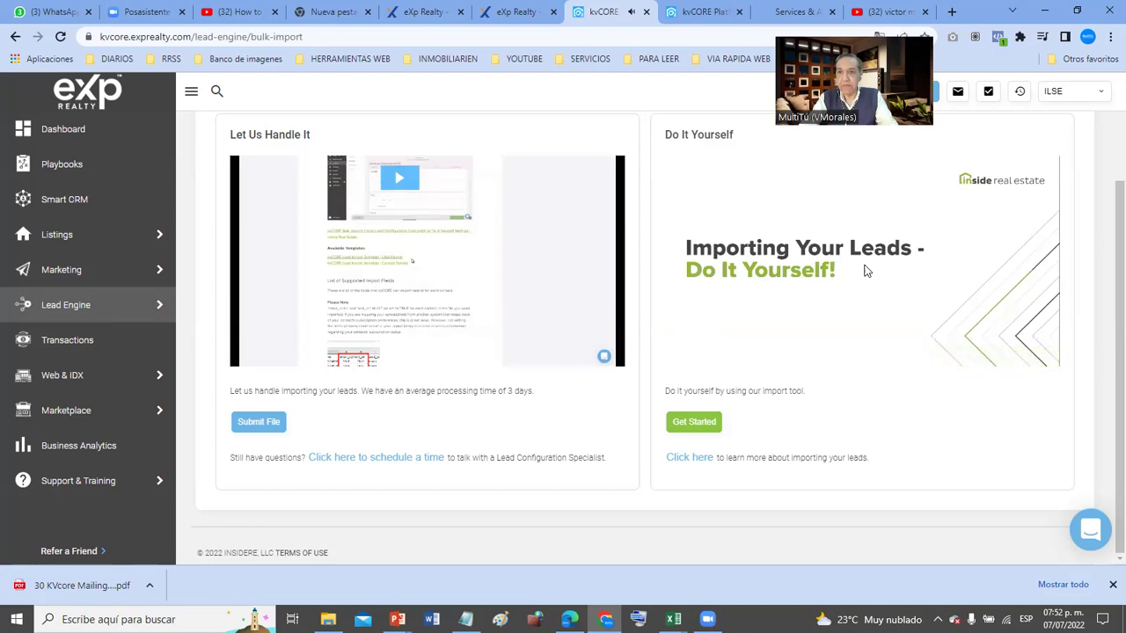
pyautogui.moveTo(764, 340)
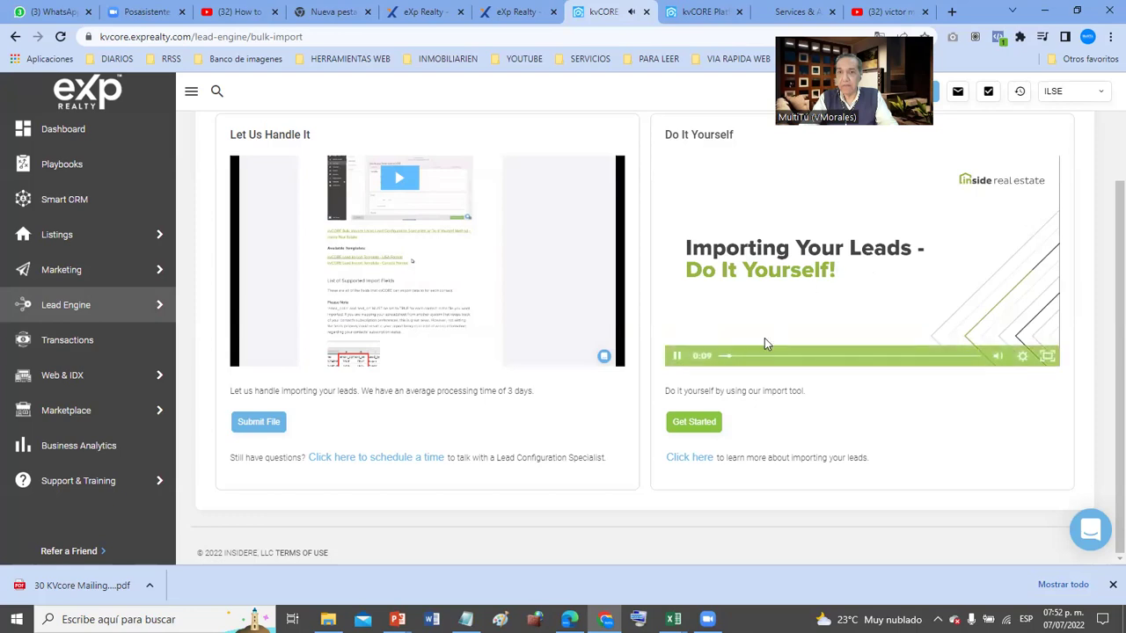
pyautogui.click(674, 362)
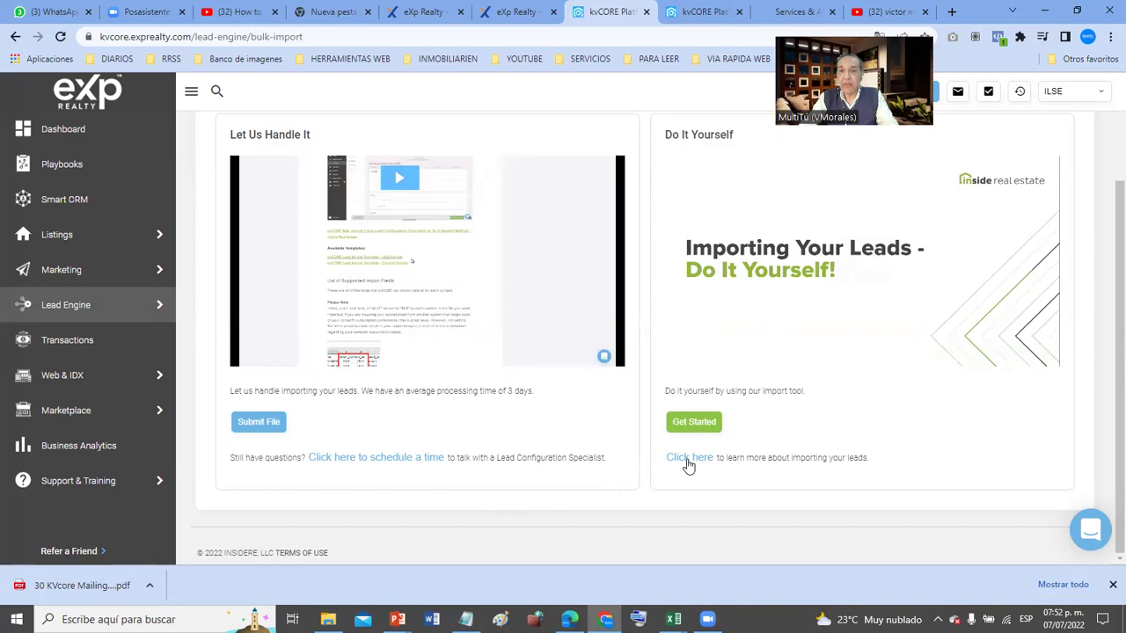
# - Open the help article on importing and exporting kvCORE contacts and scroll through it
pyautogui.click(688, 459)
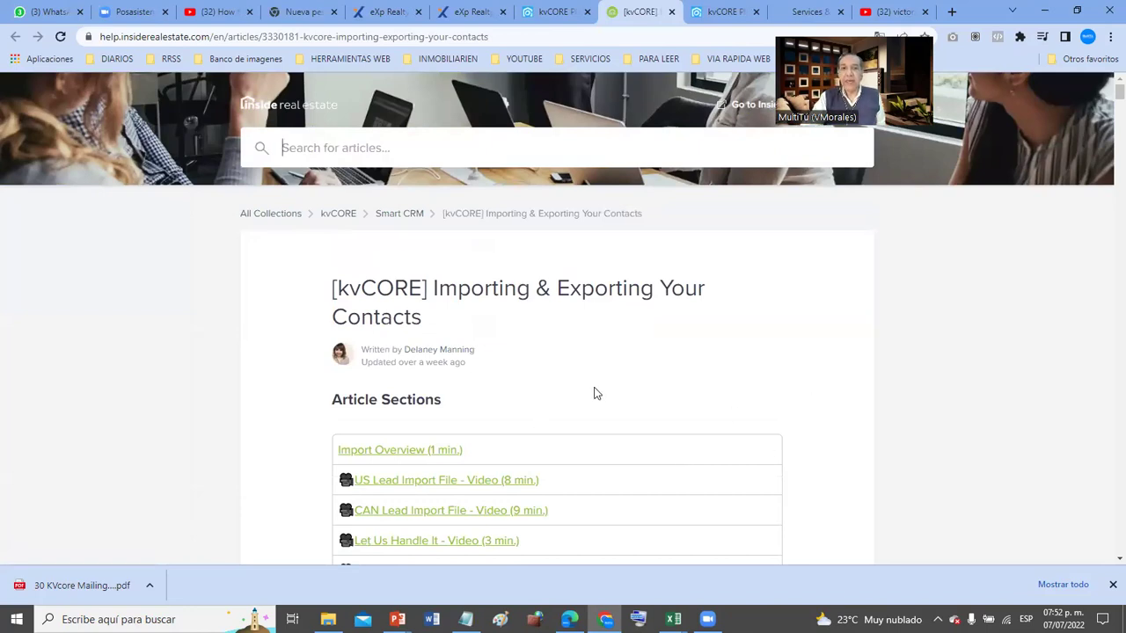
pyautogui.scroll(-2, 594, 393)
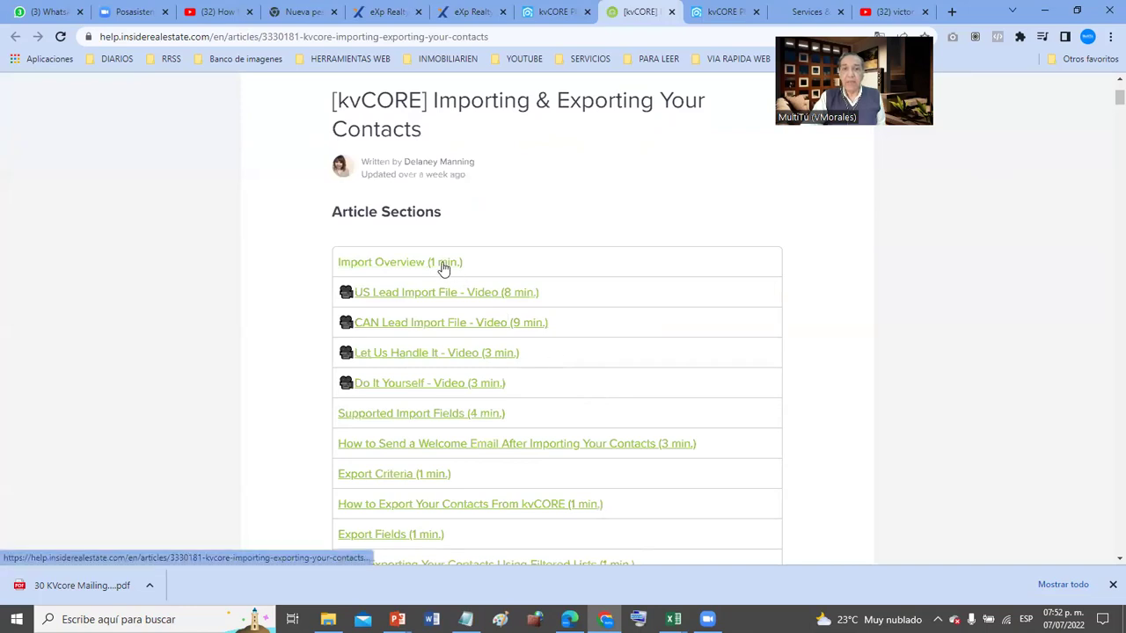
pyautogui.scroll(-1, 442, 268)
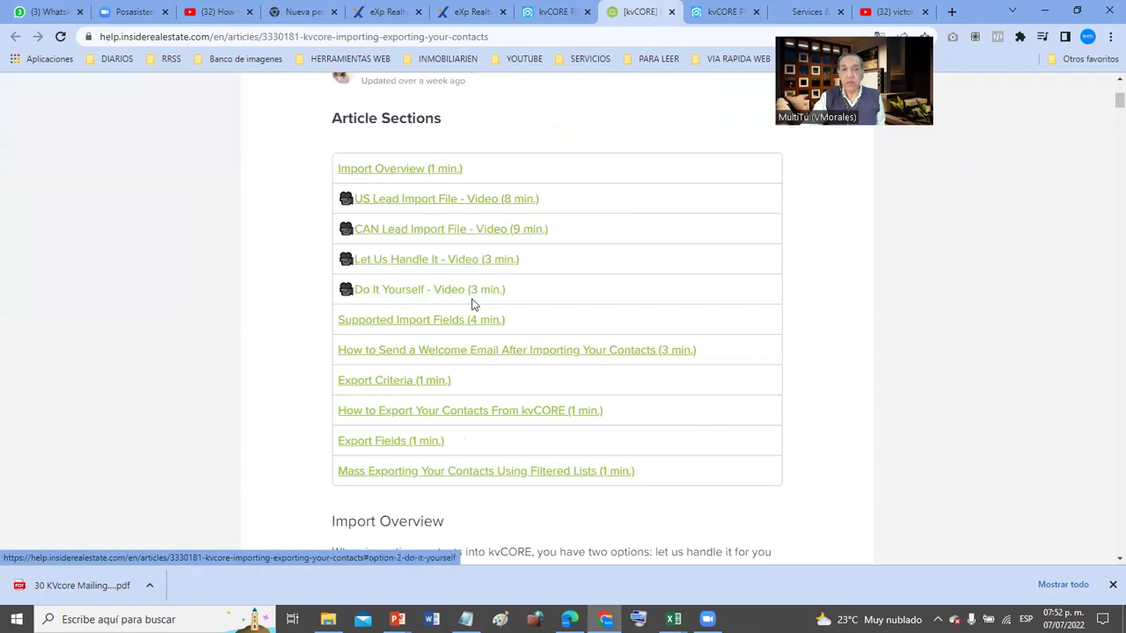
pyautogui.scroll(-2, 467, 329)
pyautogui.scroll(-1, 470, 331)
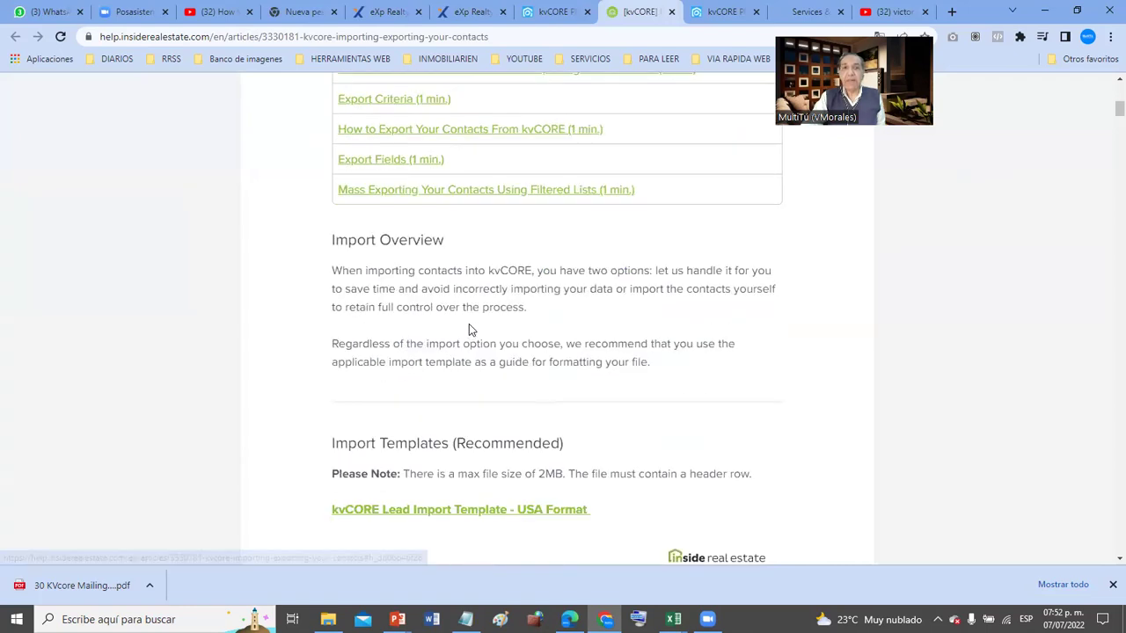
pyautogui.scroll(-1, 468, 328)
pyautogui.scroll(4, 469, 328)
pyautogui.scroll(2, 469, 329)
pyautogui.scroll(-5, 468, 329)
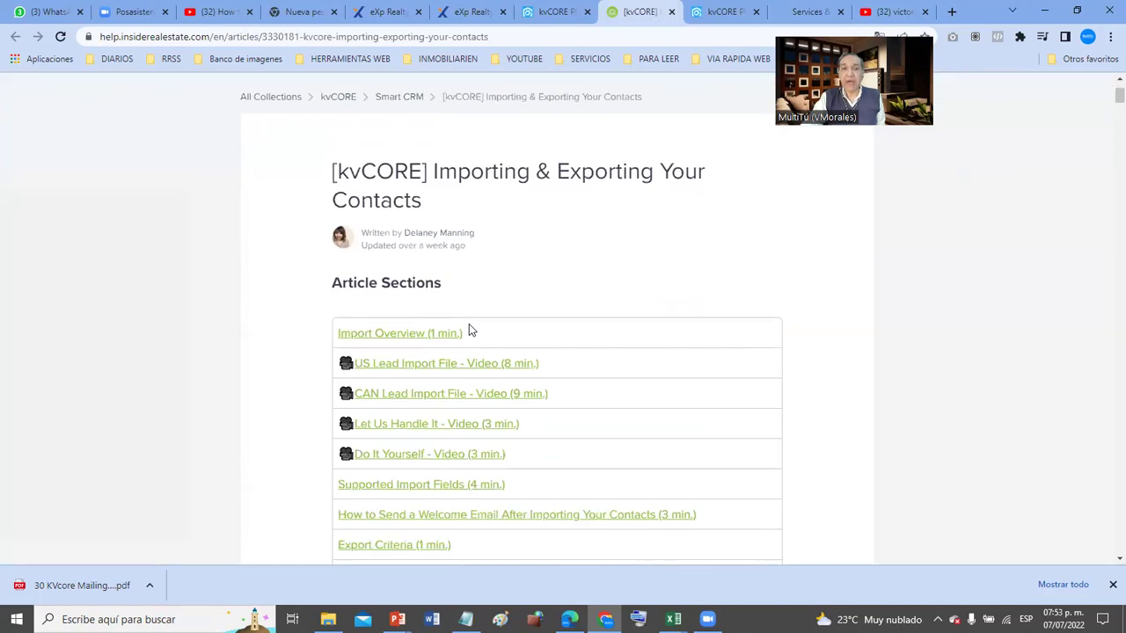
pyautogui.scroll(-1, 469, 328)
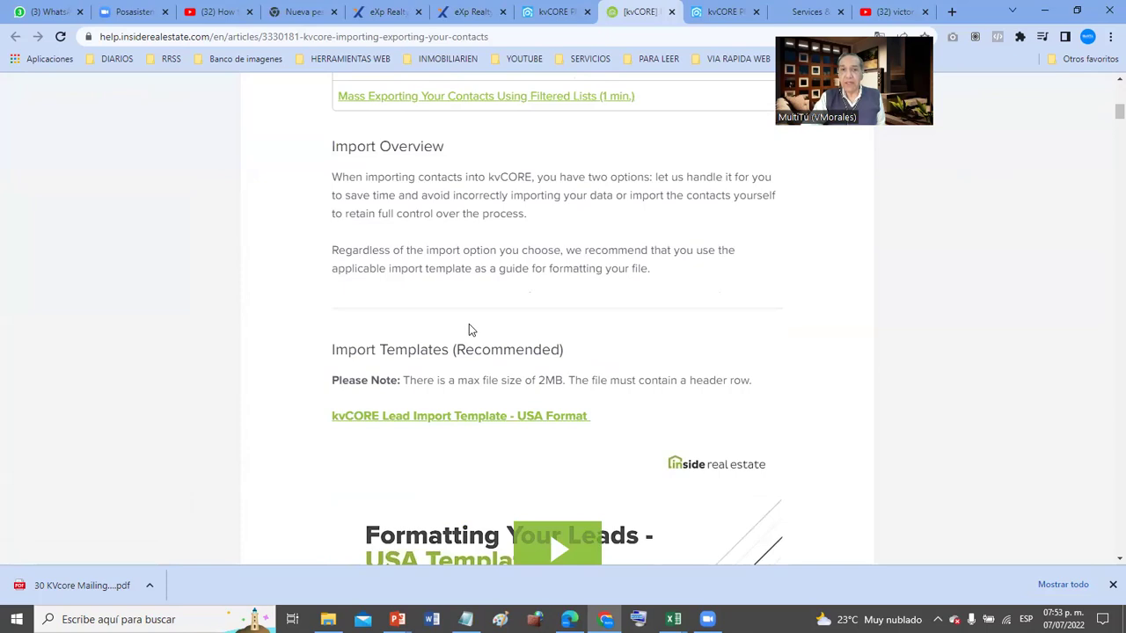
pyautogui.scroll(-4, 469, 329)
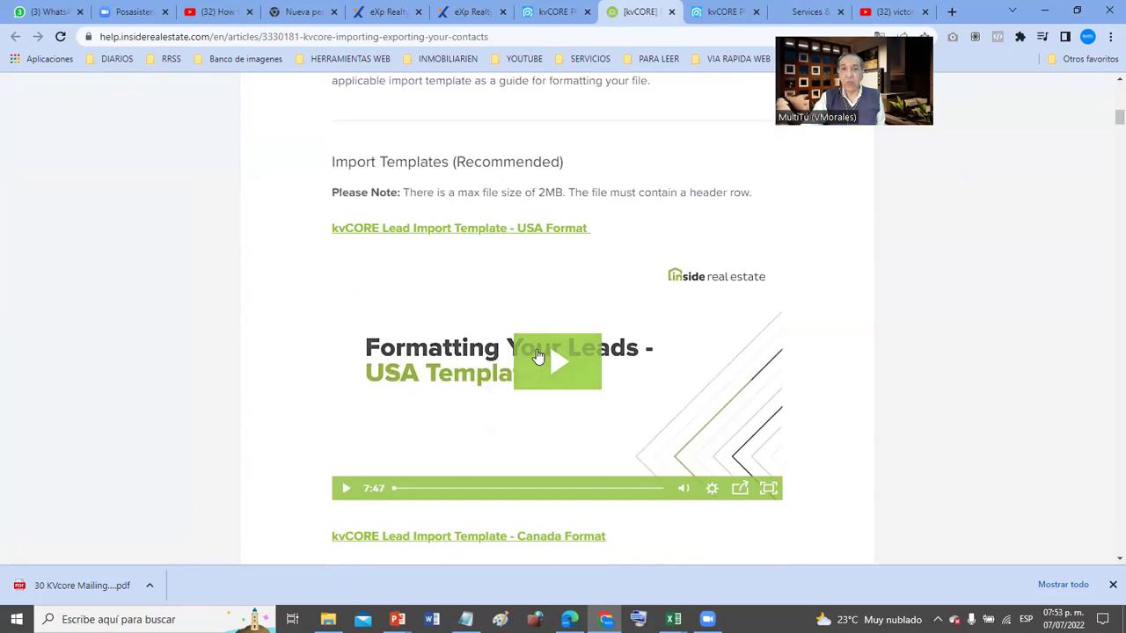
pyautogui.scroll(-2, 557, 367)
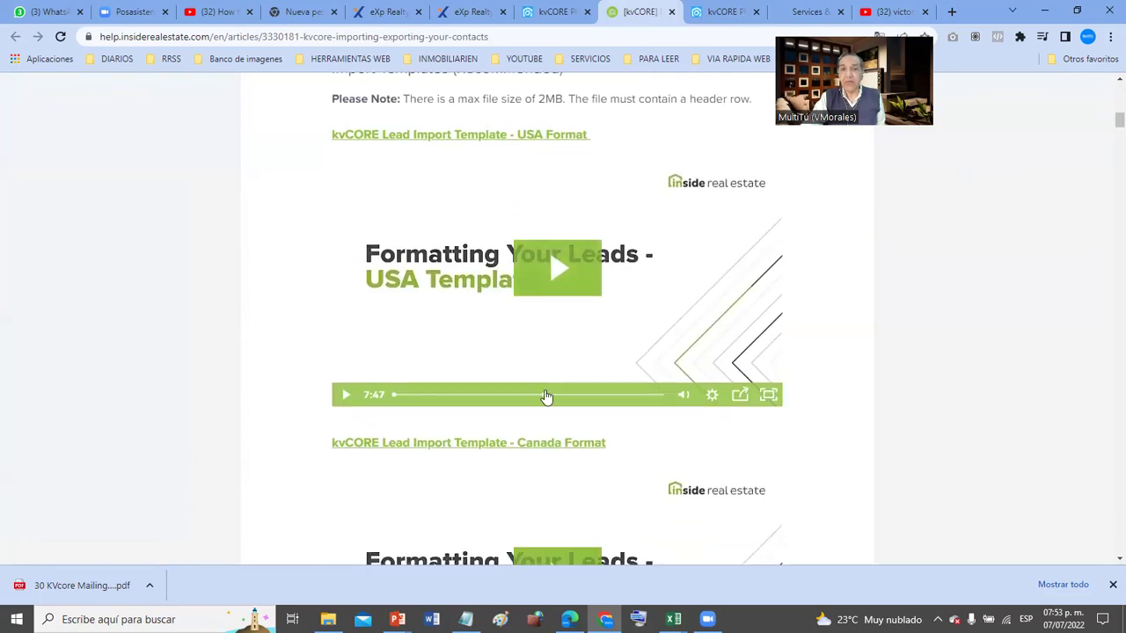
# - Briefly play the Formatting Your Leads USA Template video, then pause it
pyautogui.click(556, 275)
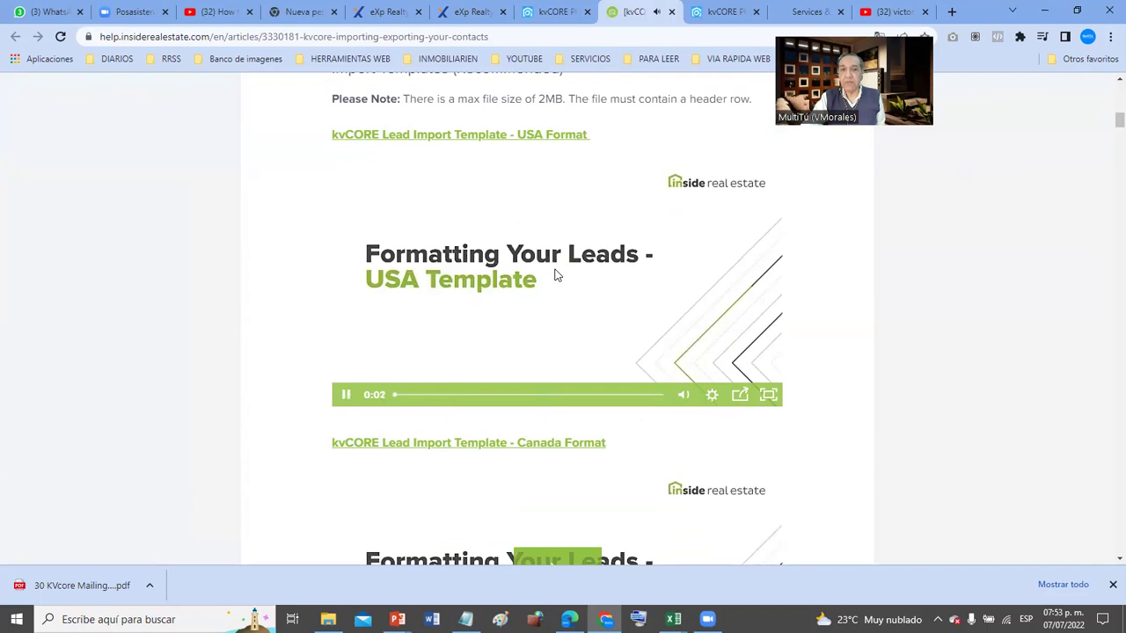
pyautogui.click(345, 395)
pyautogui.scroll(-7, 522, 344)
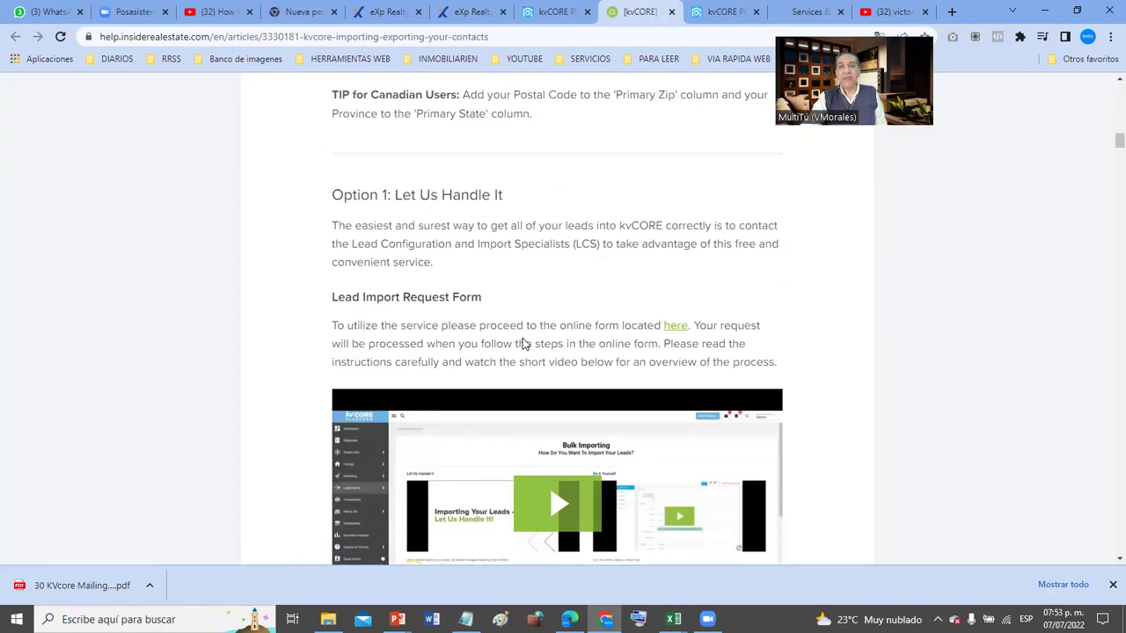
pyautogui.scroll(-1, 522, 344)
pyautogui.scroll(-1, 522, 346)
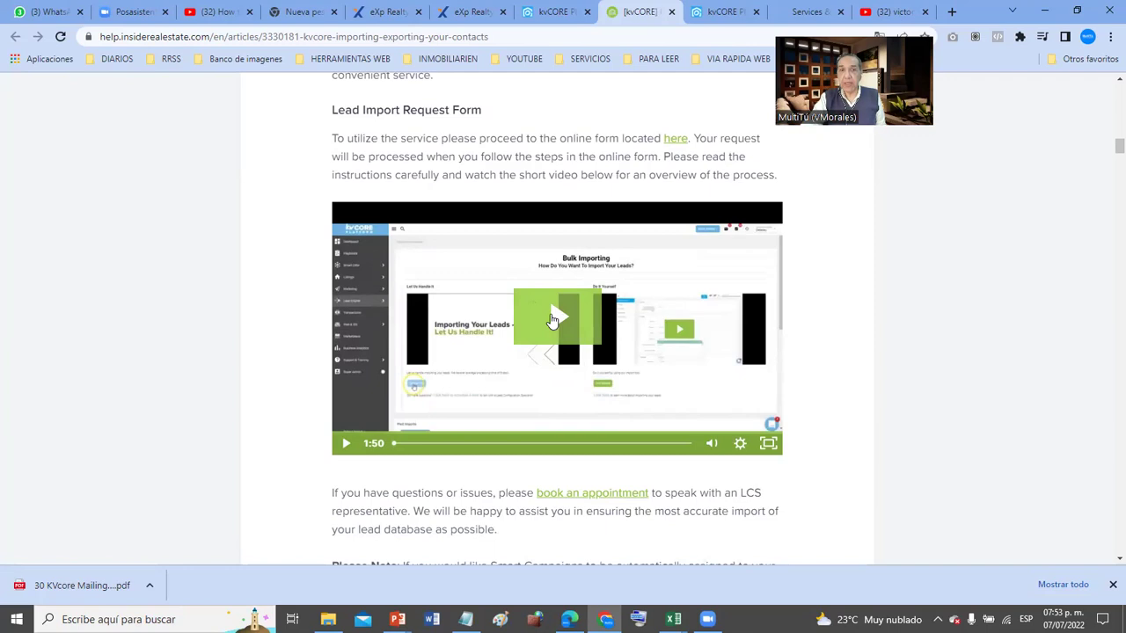
# - Play the Let Us Handle It walkthrough video, skip to 0:37, and pause at 0:40
pyautogui.click(551, 318)
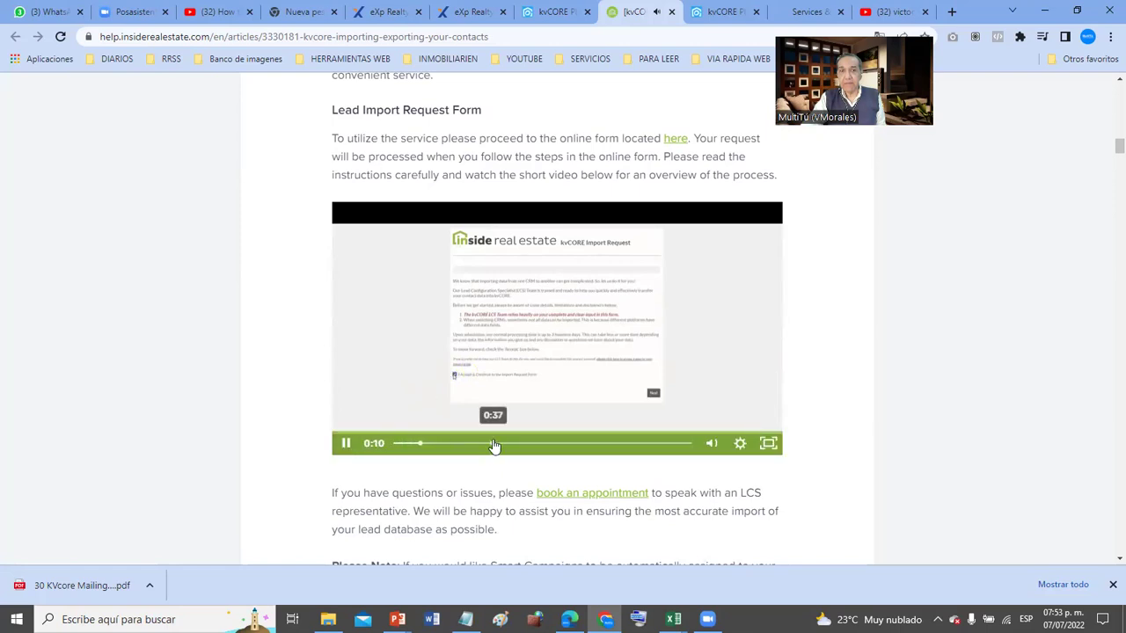
pyautogui.click(494, 444)
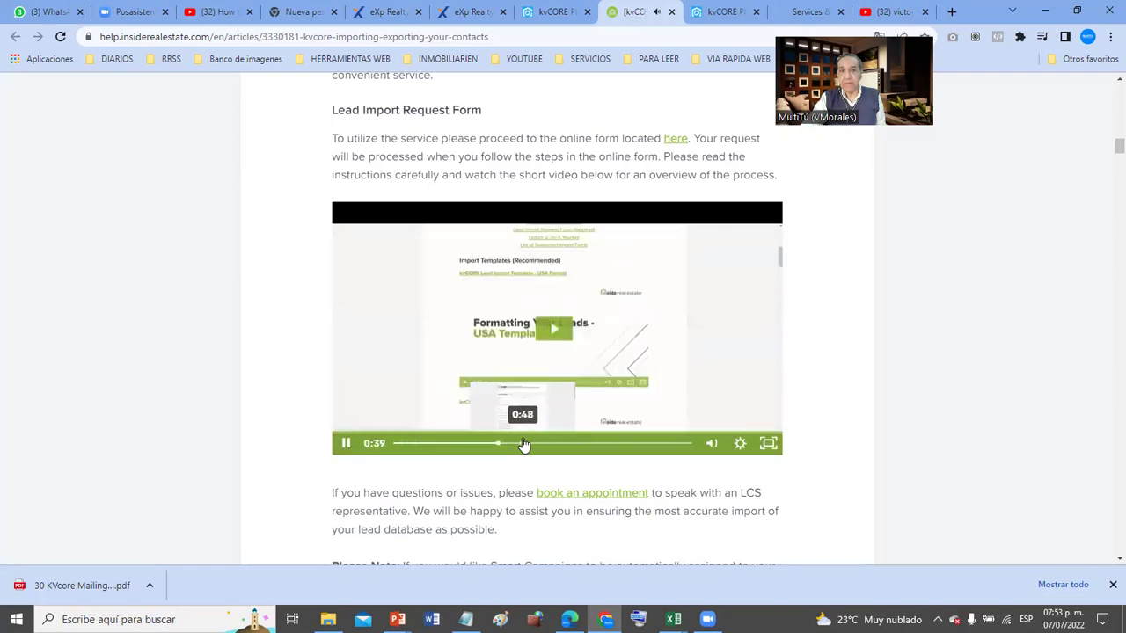
pyautogui.click(347, 443)
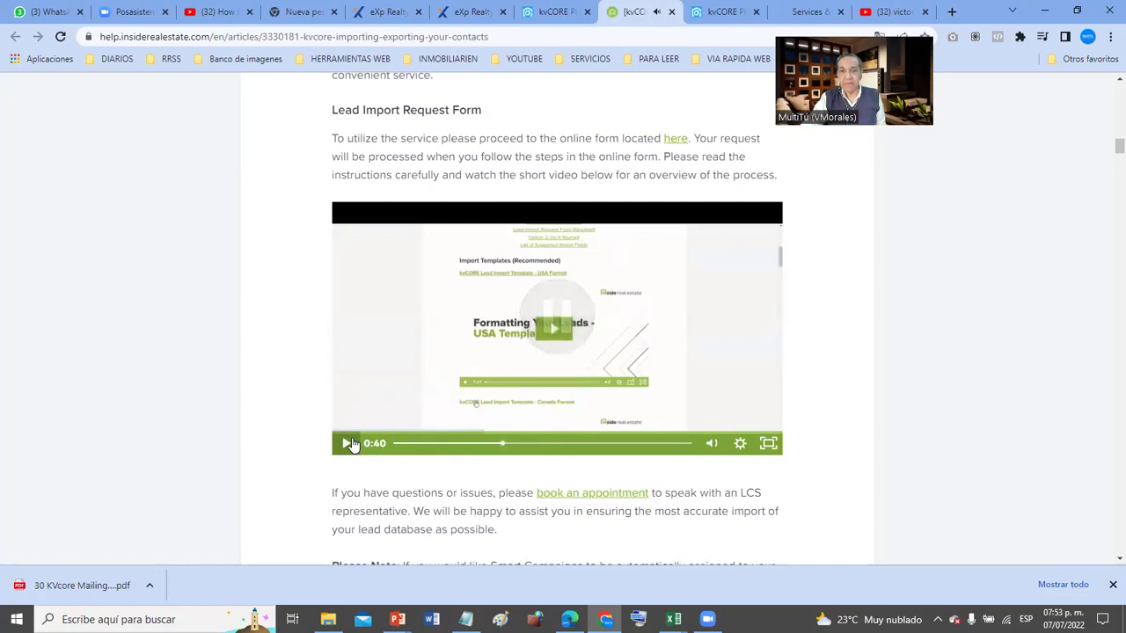
pyautogui.scroll(-3, 350, 444)
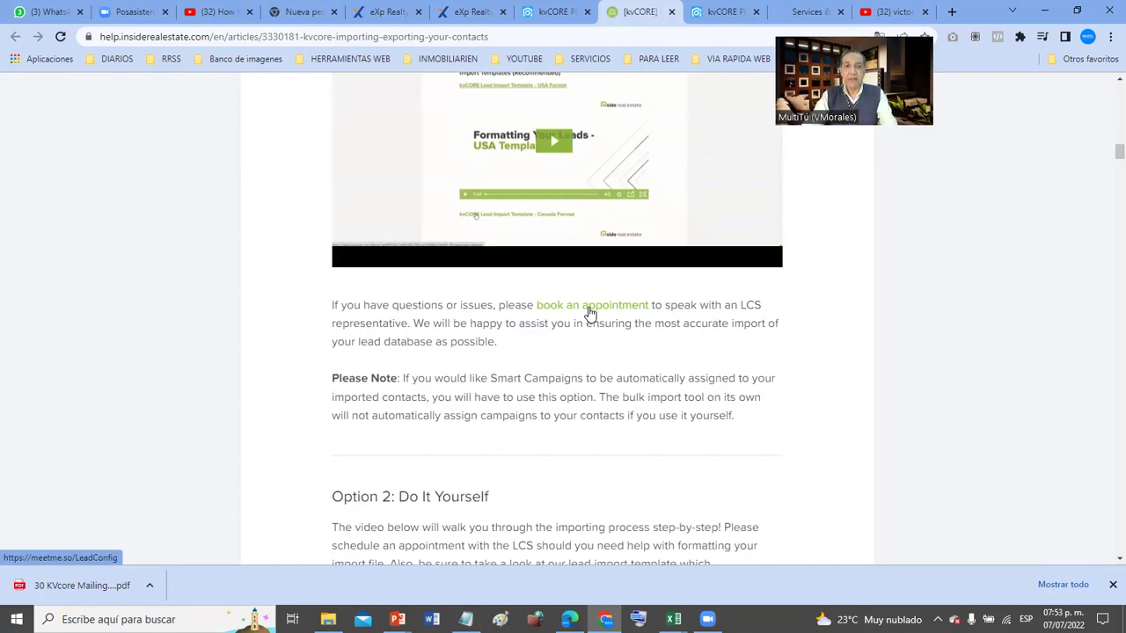
pyautogui.scroll(-4, 589, 312)
pyautogui.scroll(-1, 589, 306)
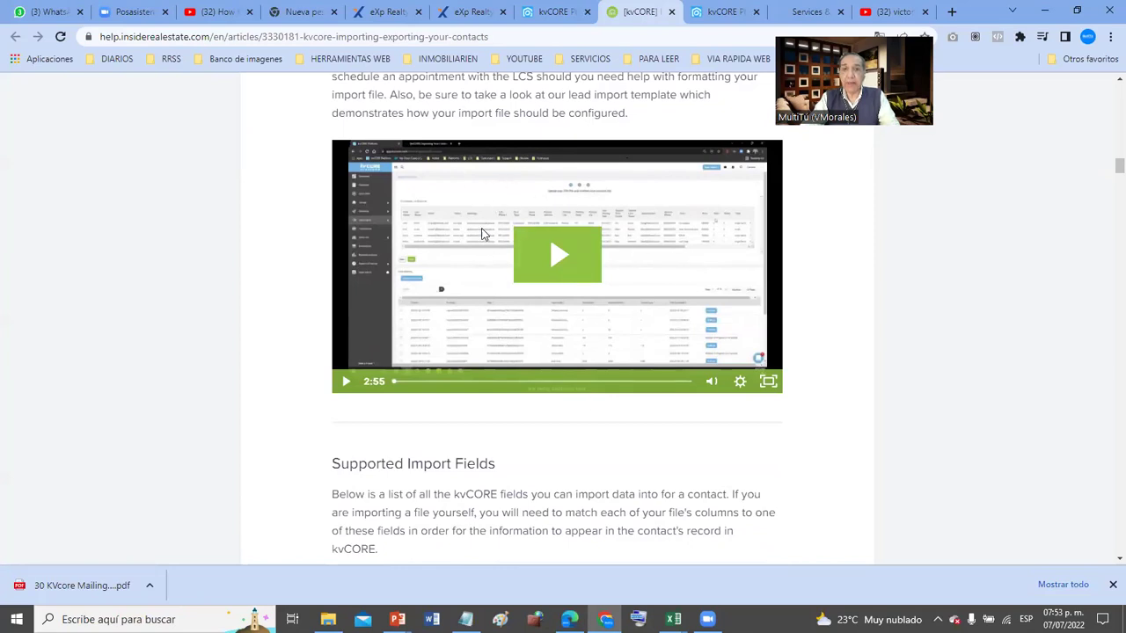
pyautogui.scroll(-3, 490, 301)
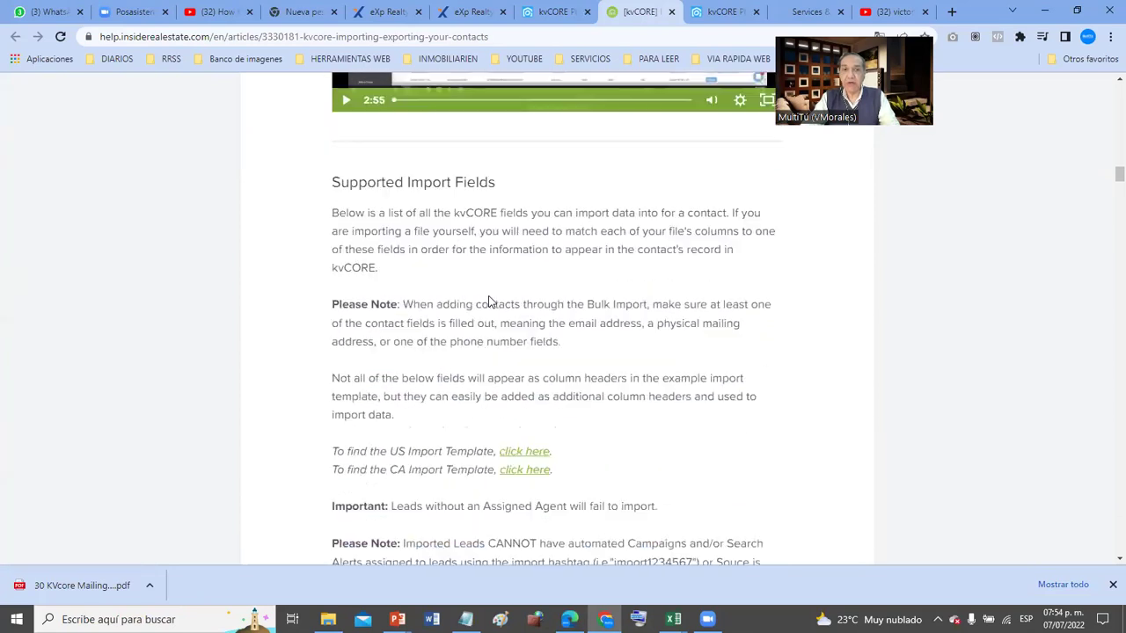
pyautogui.scroll(-1, 489, 296)
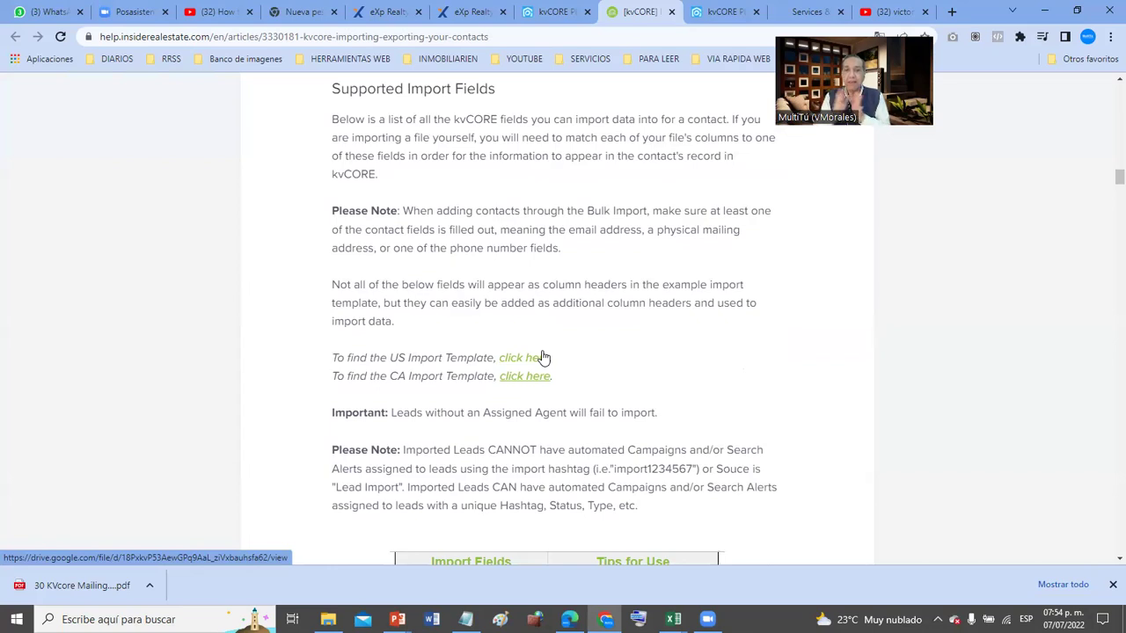
pyautogui.scroll(-1, 542, 357)
pyautogui.scroll(-4, 543, 357)
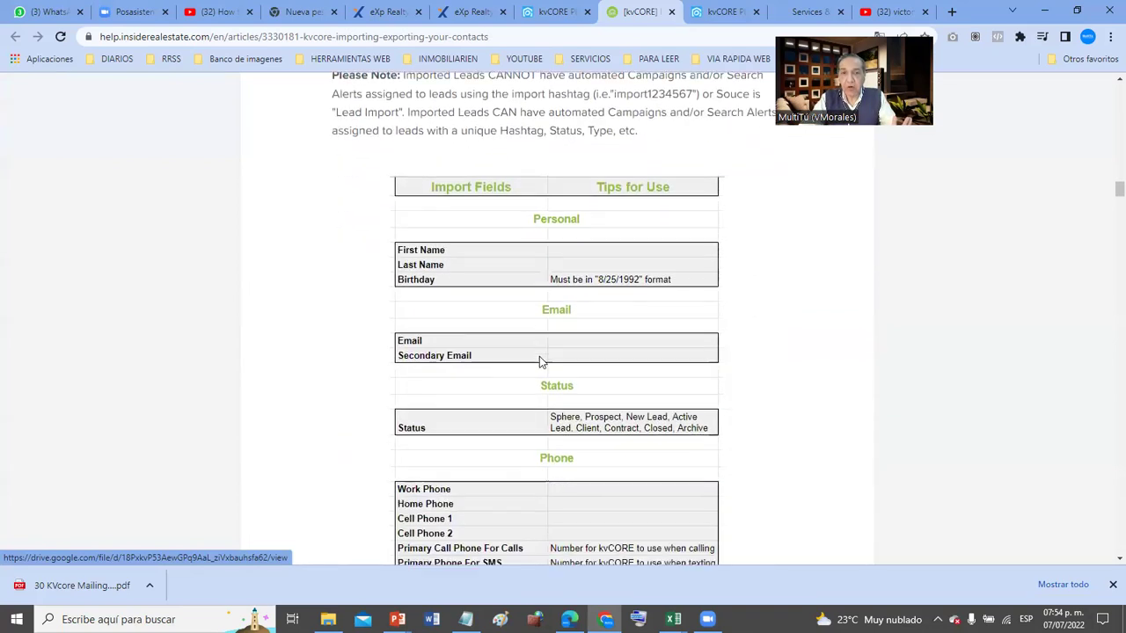
pyautogui.scroll(-1, 540, 361)
pyautogui.scroll(-5, 540, 362)
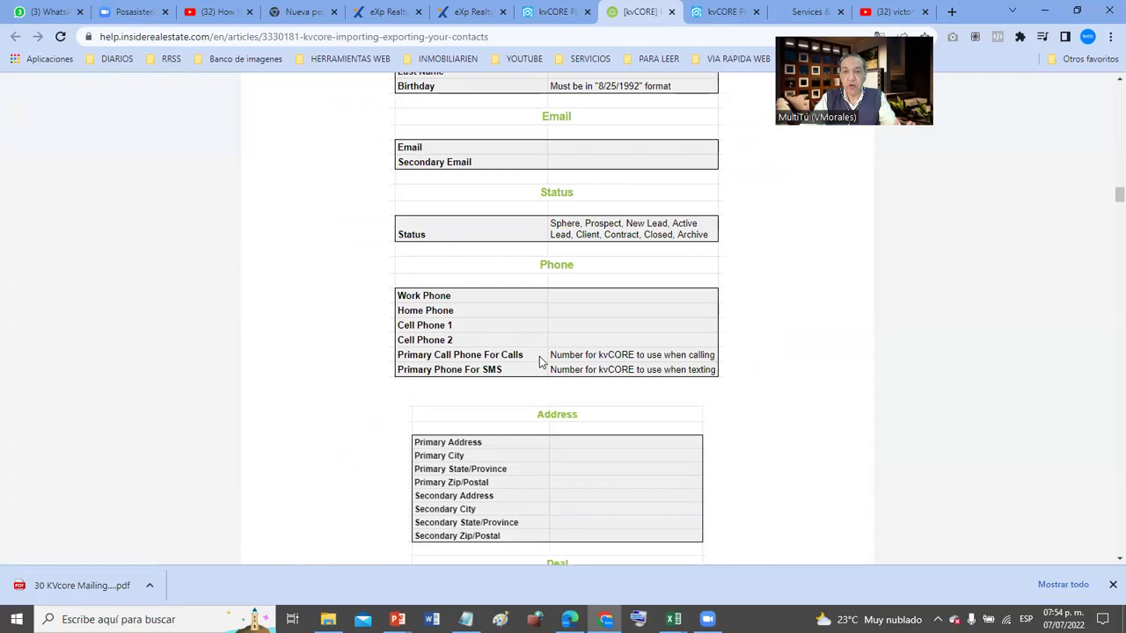
pyautogui.scroll(-5, 536, 369)
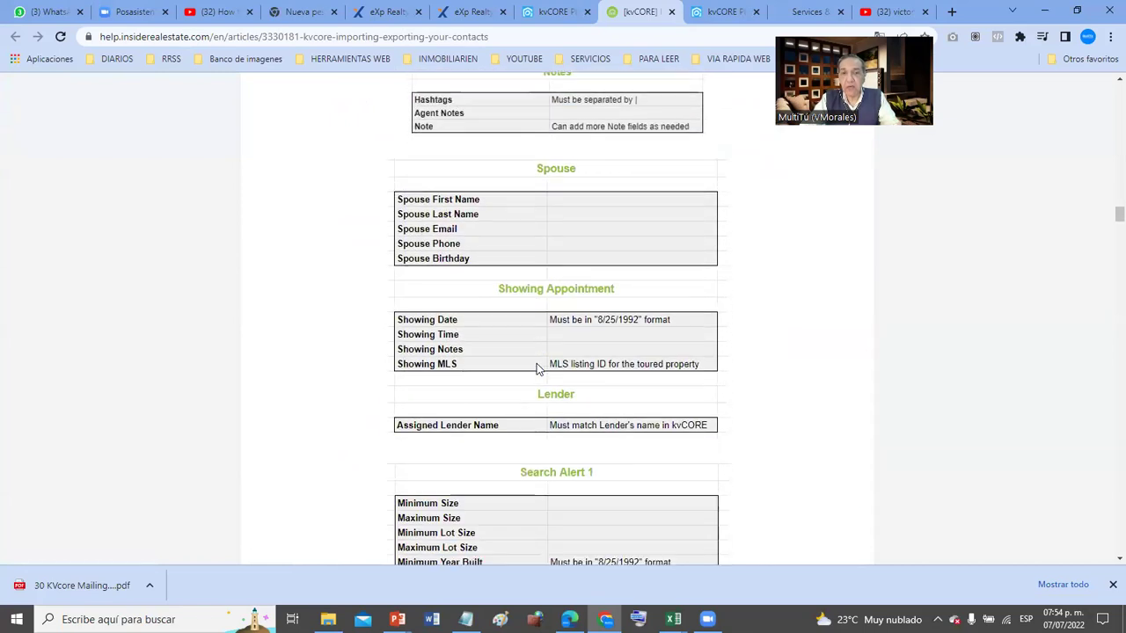
pyautogui.scroll(-3, 538, 369)
pyautogui.scroll(-7, 537, 369)
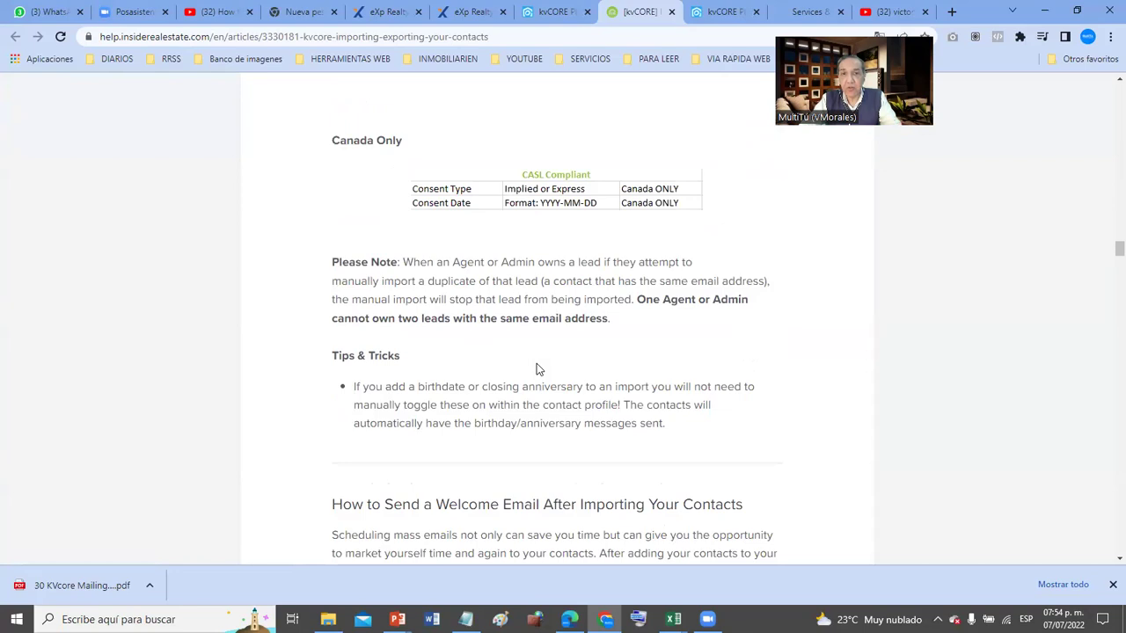
pyautogui.scroll(-10, 538, 369)
pyautogui.scroll(-10, 537, 370)
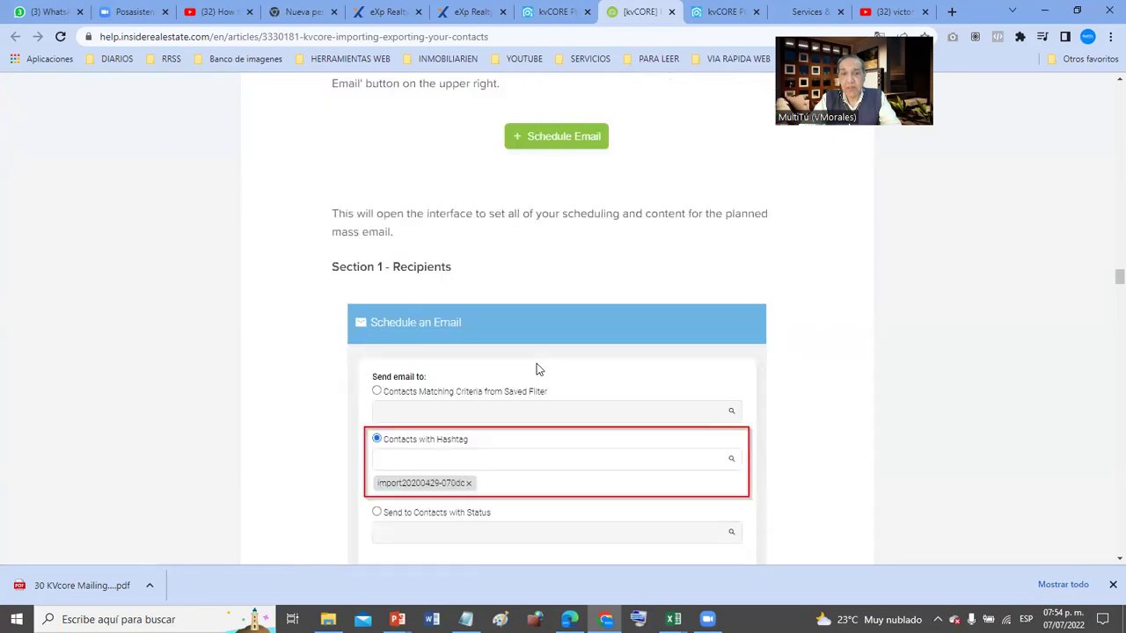
pyautogui.scroll(-15, 537, 370)
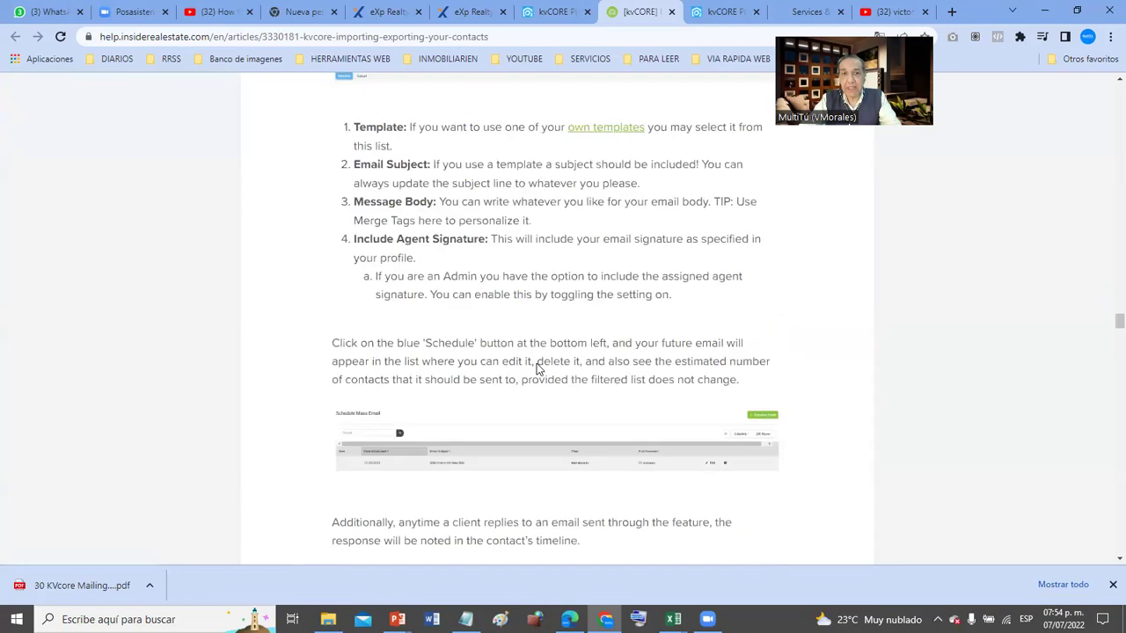
pyautogui.scroll(20, 535, 365)
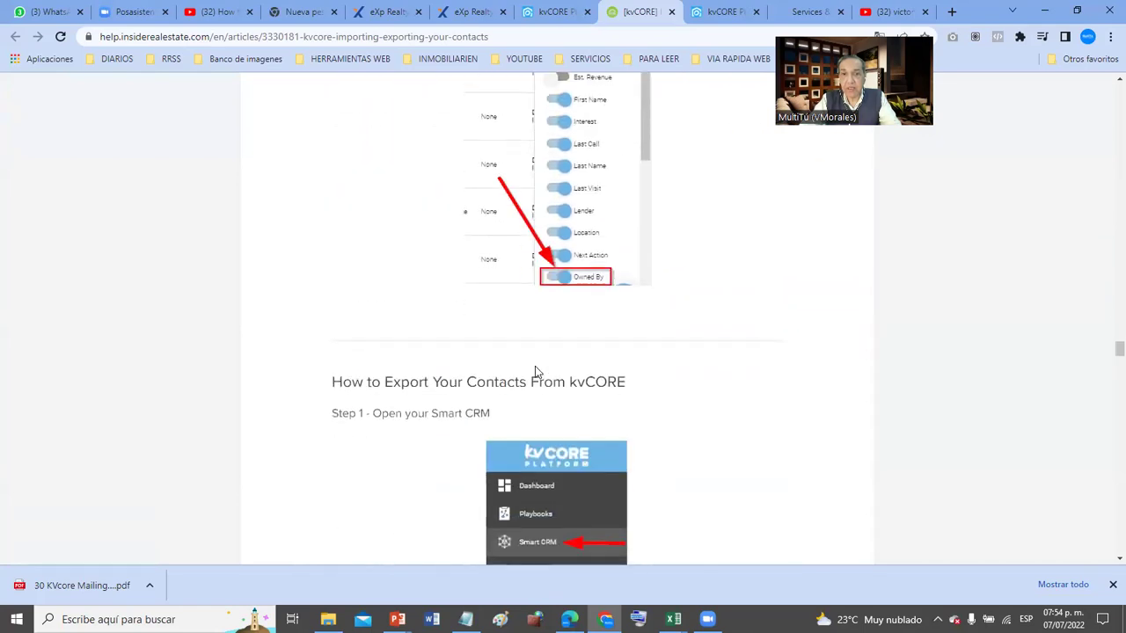
pyautogui.scroll(20, 534, 366)
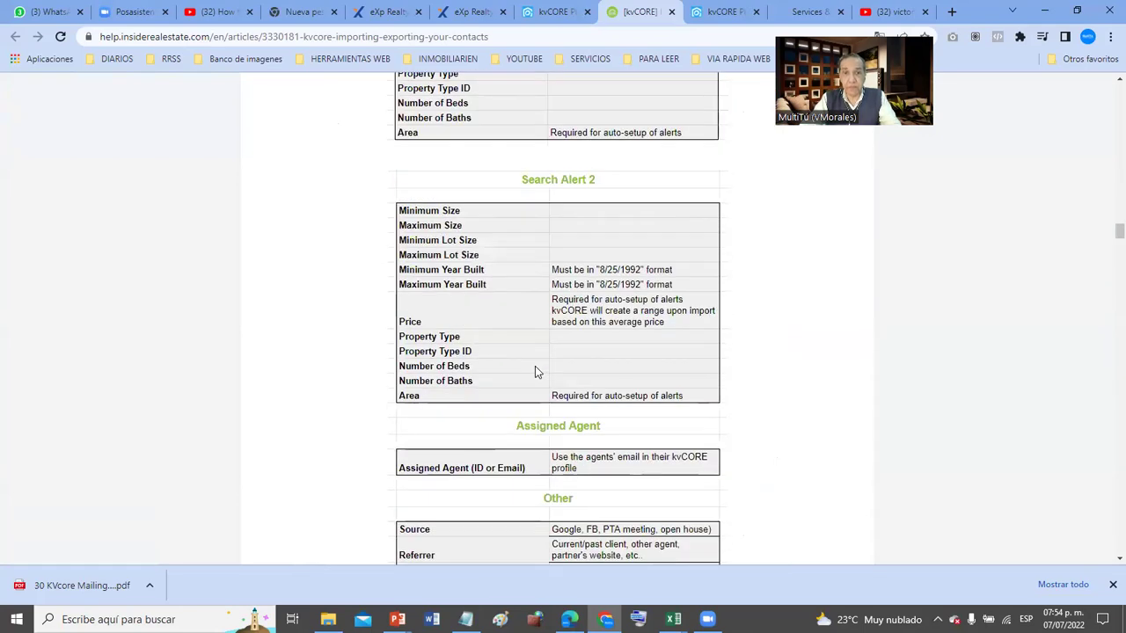
pyautogui.scroll(2, 535, 366)
pyautogui.scroll(-4, 619, 337)
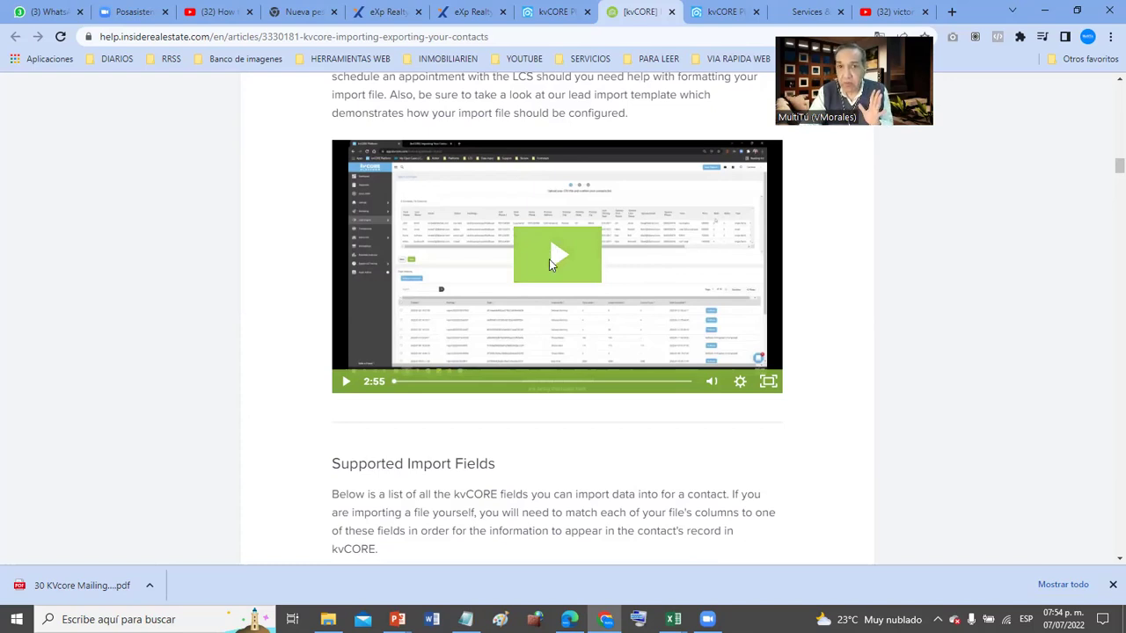
# - Play and pause the Do It Yourself import walkthrough video, then scroll to the template links
pyautogui.click(549, 262)
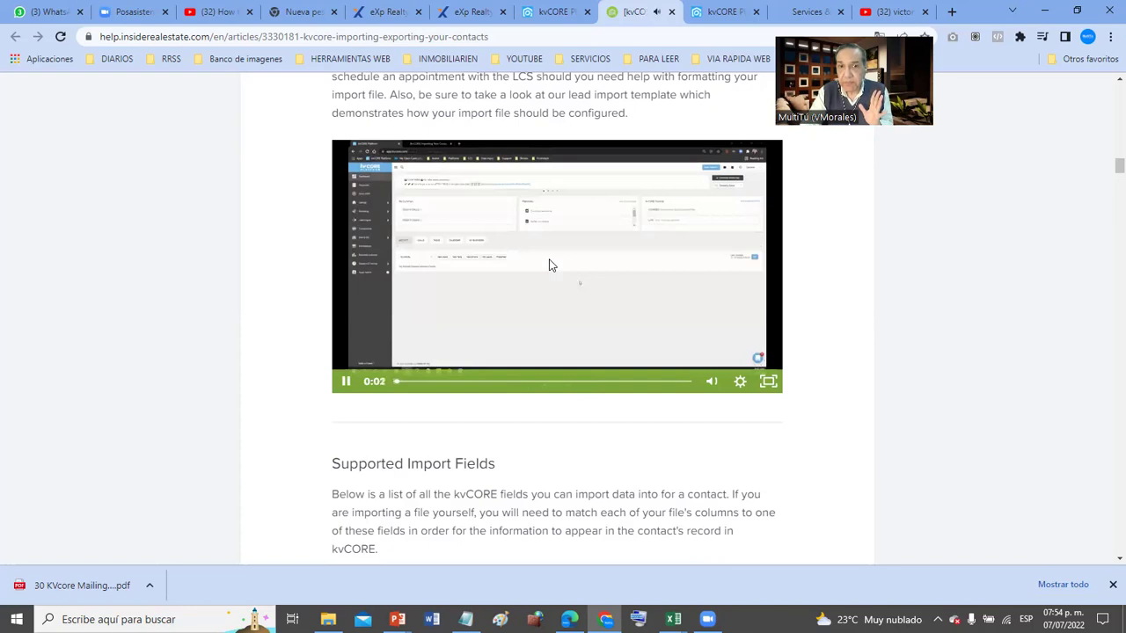
pyautogui.scroll(1, 553, 262)
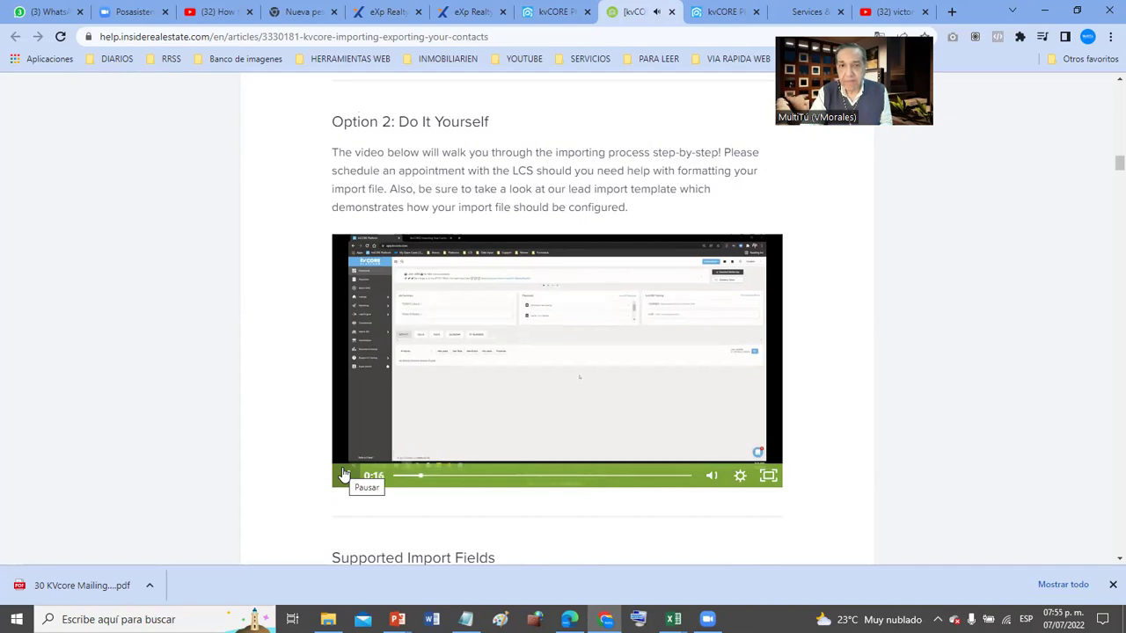
pyautogui.click(344, 474)
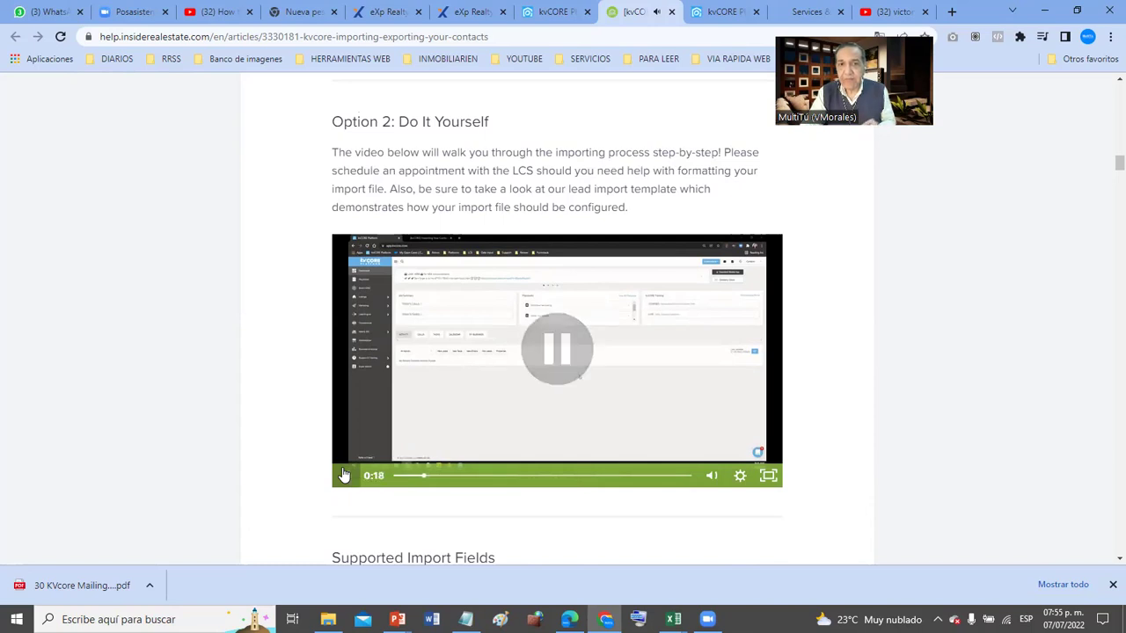
pyautogui.scroll(-4, 344, 474)
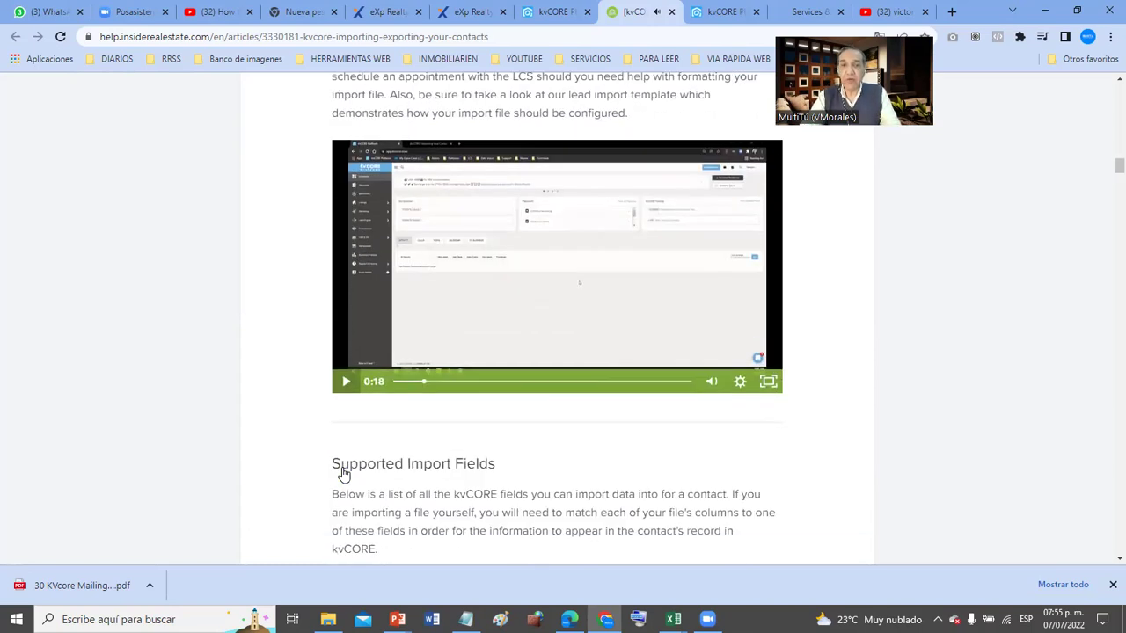
pyautogui.scroll(-1, 344, 474)
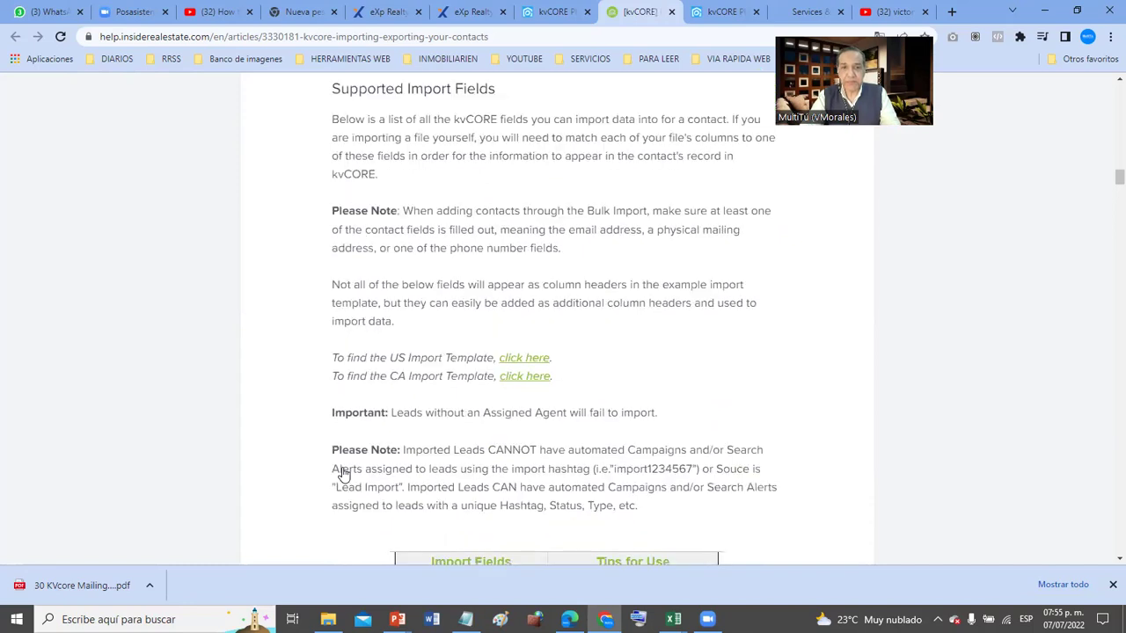
pyautogui.scroll(6, 506, 351)
pyautogui.scroll(10, 508, 350)
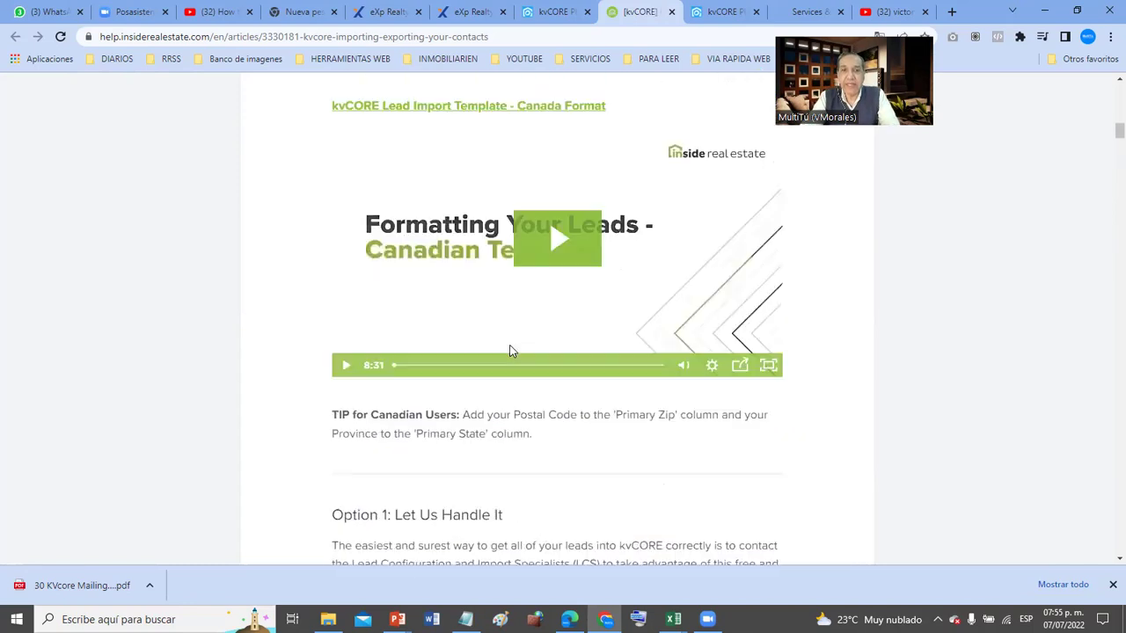
pyautogui.scroll(-6, 508, 351)
pyautogui.scroll(-14, 509, 351)
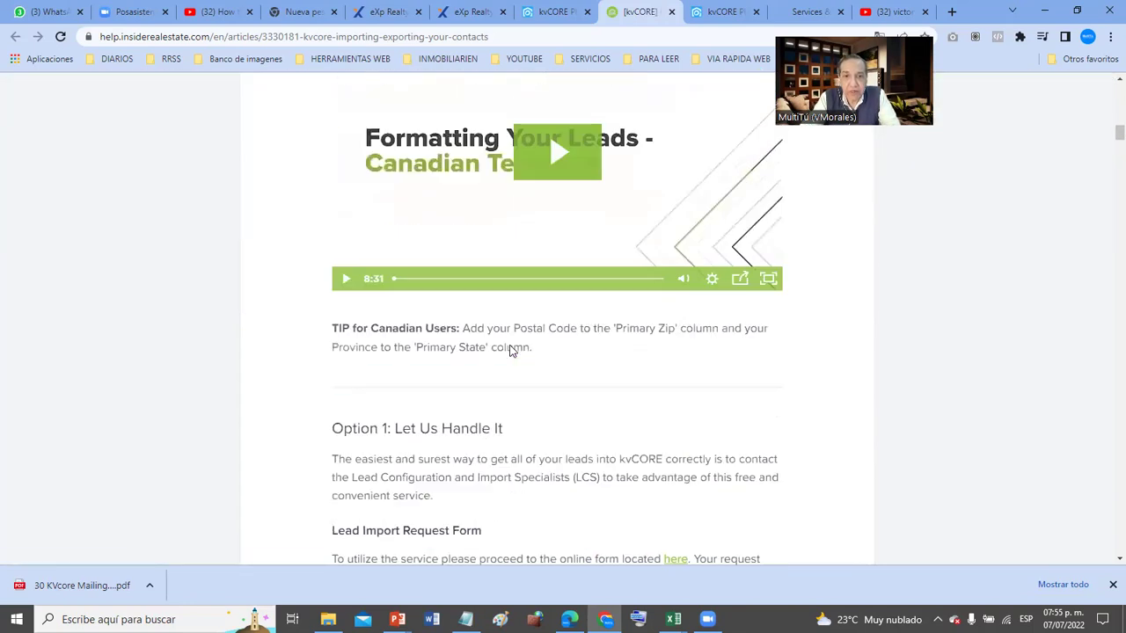
pyautogui.scroll(-6, 514, 352)
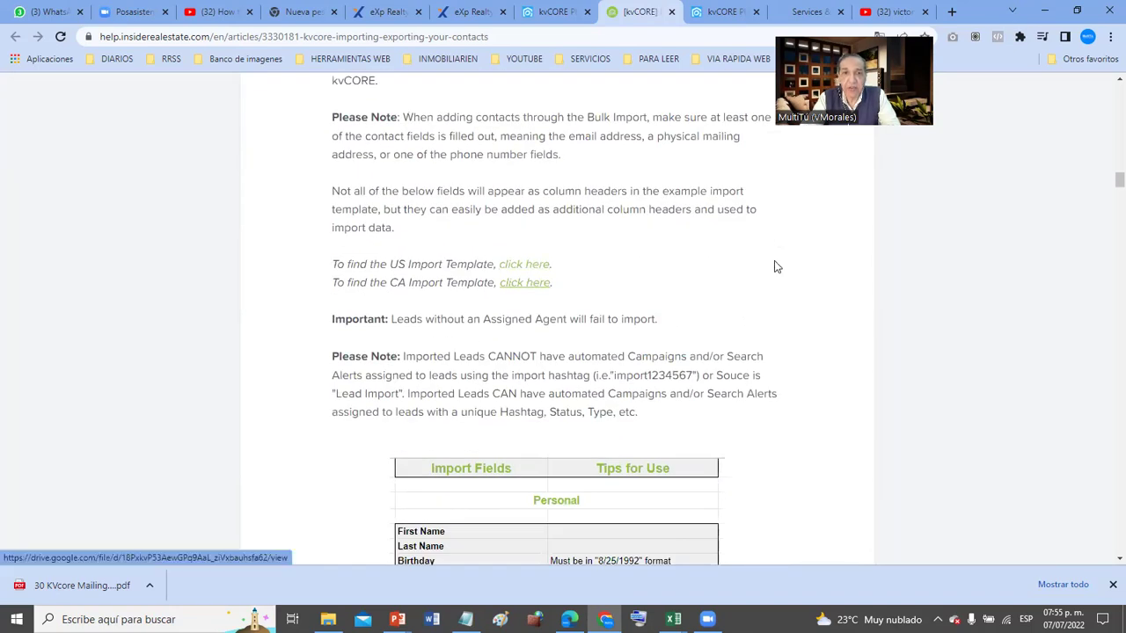
# - Annotate a screenshot with an arrow at the US Import Template link, then open the template
pyautogui.press('Print')
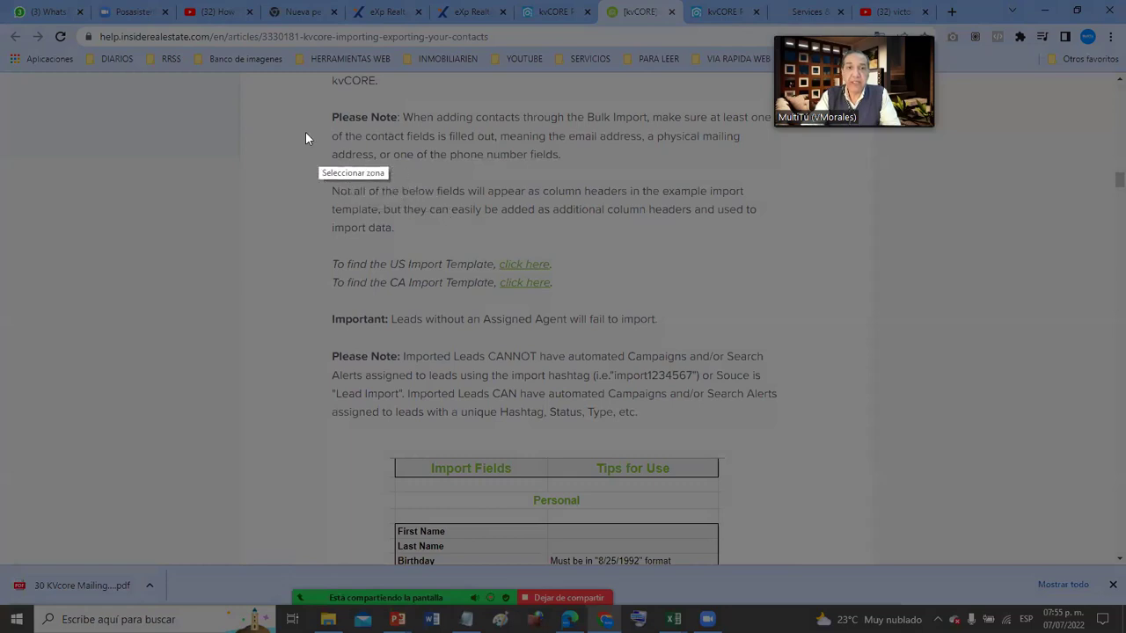
pyautogui.moveTo(305, 133); pyautogui.dragTo(1059, 506)
pyautogui.click(1072, 410)
pyautogui.moveTo(771, 221); pyautogui.dragTo(560, 266)
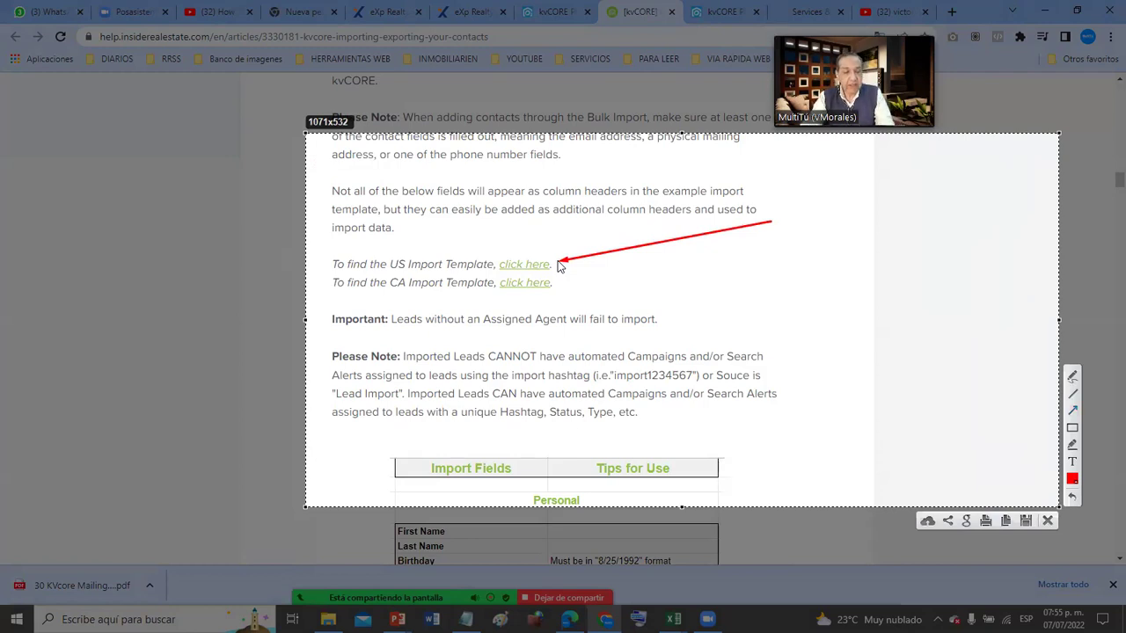
pyautogui.press('Escape')
pyautogui.click(539, 264)
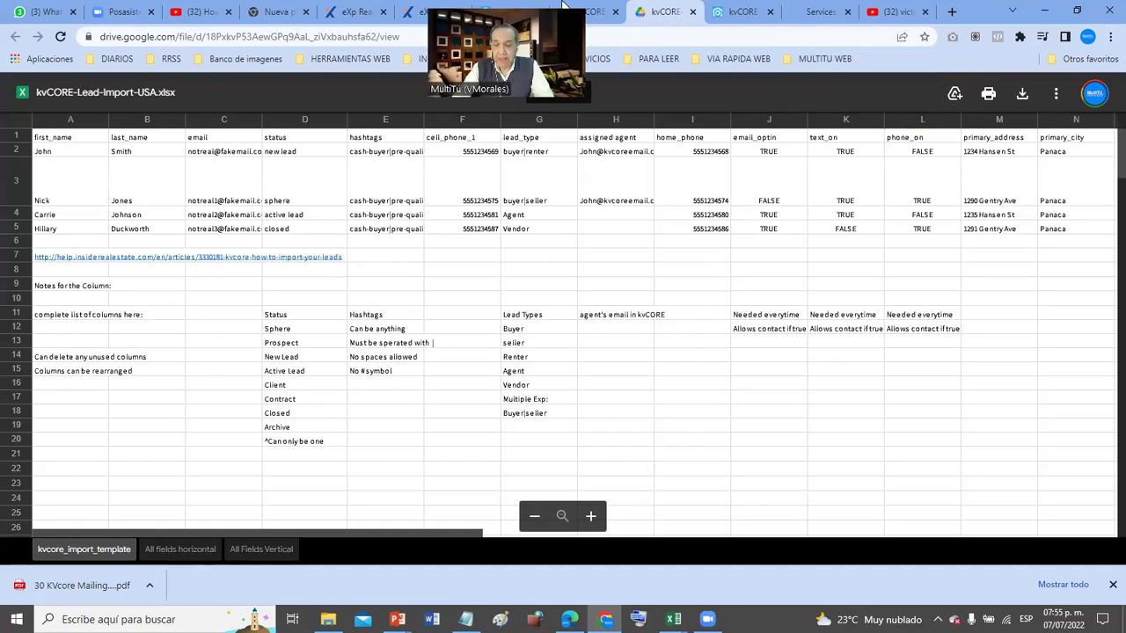
# - Capture the spreadsheet preview with an arrow pointing at the download option
pyautogui.press('Print')
pyautogui.moveTo(195, 5); pyautogui.dragTo(1087, 510)
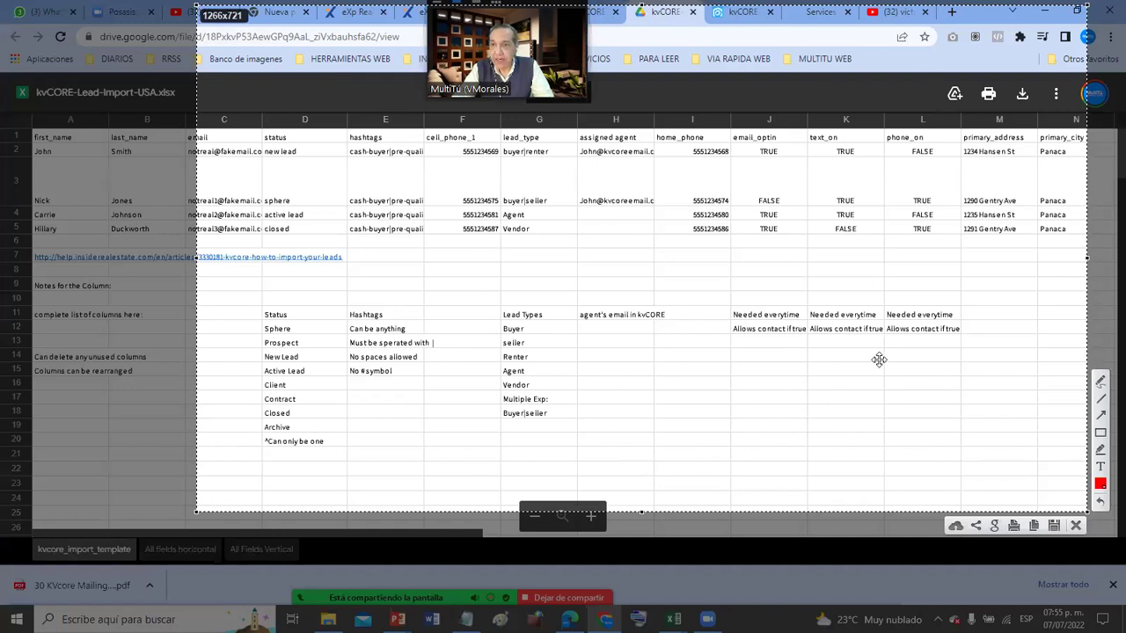
pyautogui.moveTo(700, 363)
pyautogui.mouseDown()
pyautogui.moveTo(977, 168)
pyautogui.moveTo(1021, 105)
pyautogui.mouseUp()
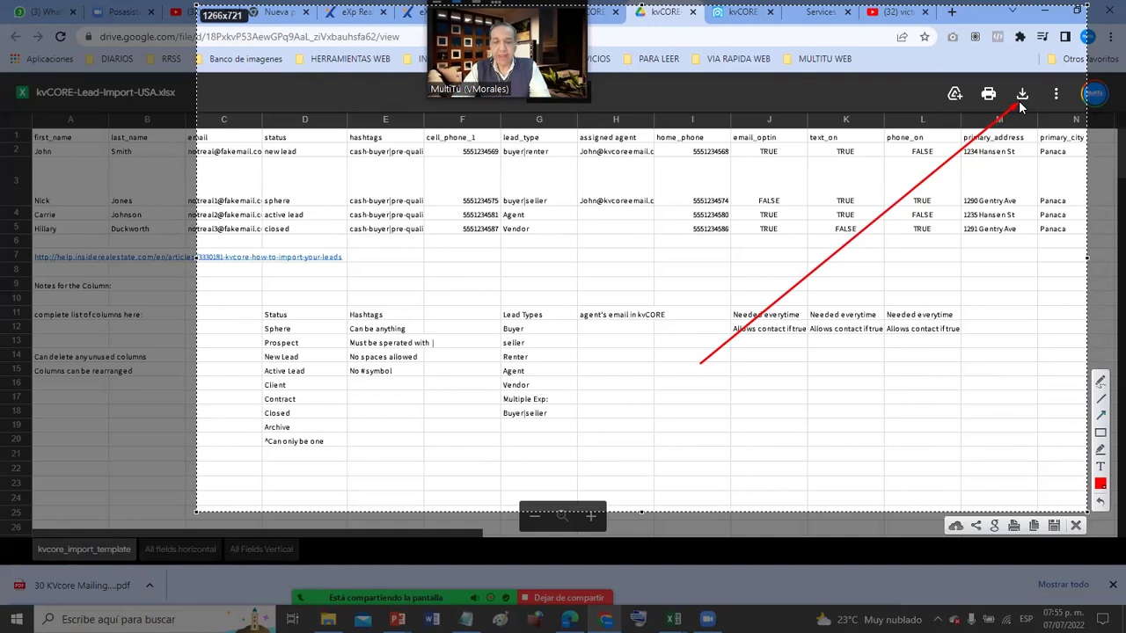
pyautogui.press('Escape')
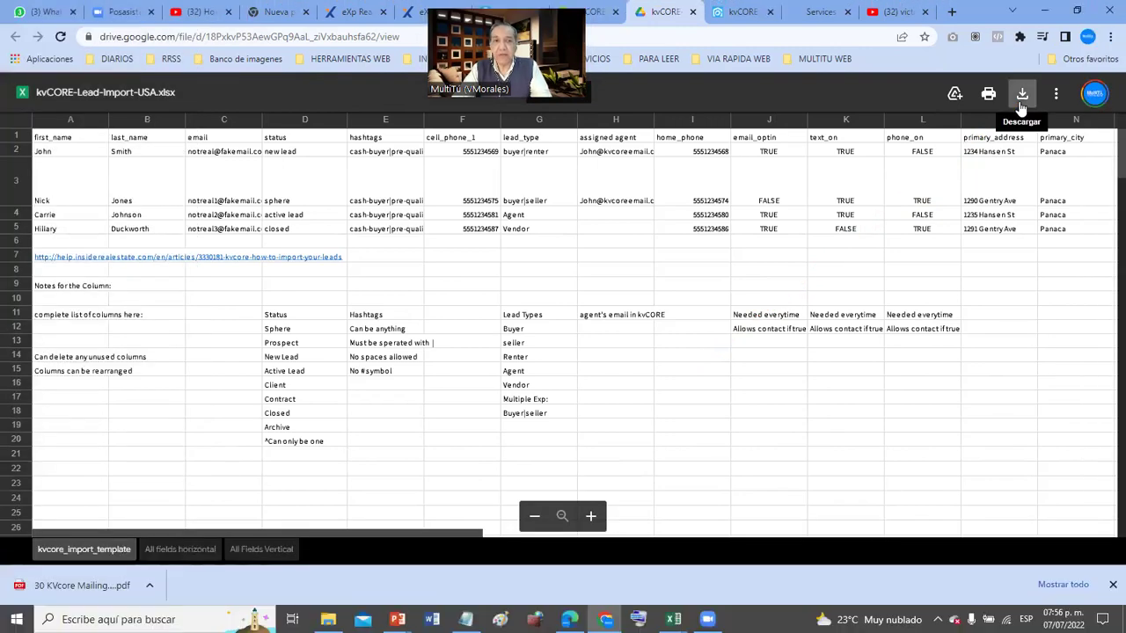
# - Select the first_name, last_name, email columns, columns A–F, and header row 1
pyautogui.click(80, 120)
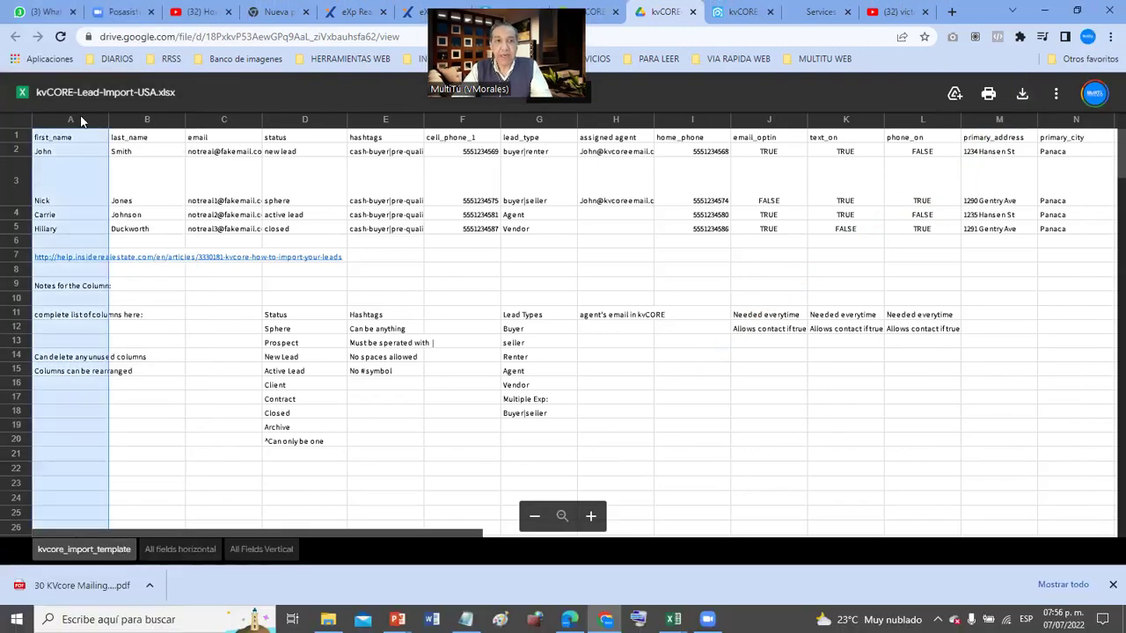
pyautogui.click(141, 124)
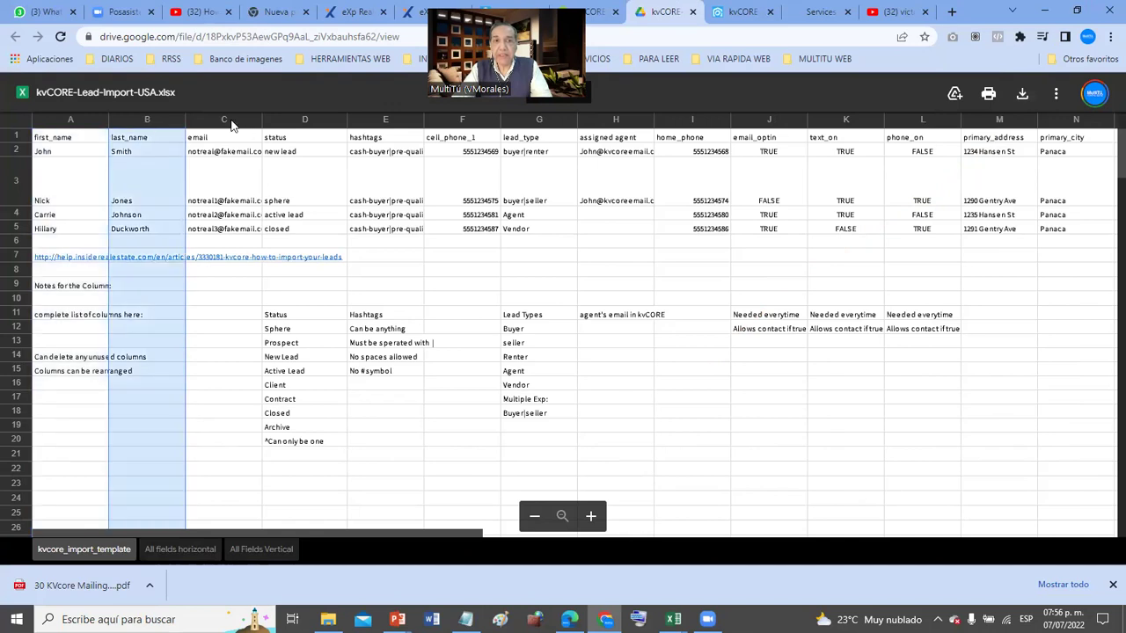
pyautogui.click(233, 125)
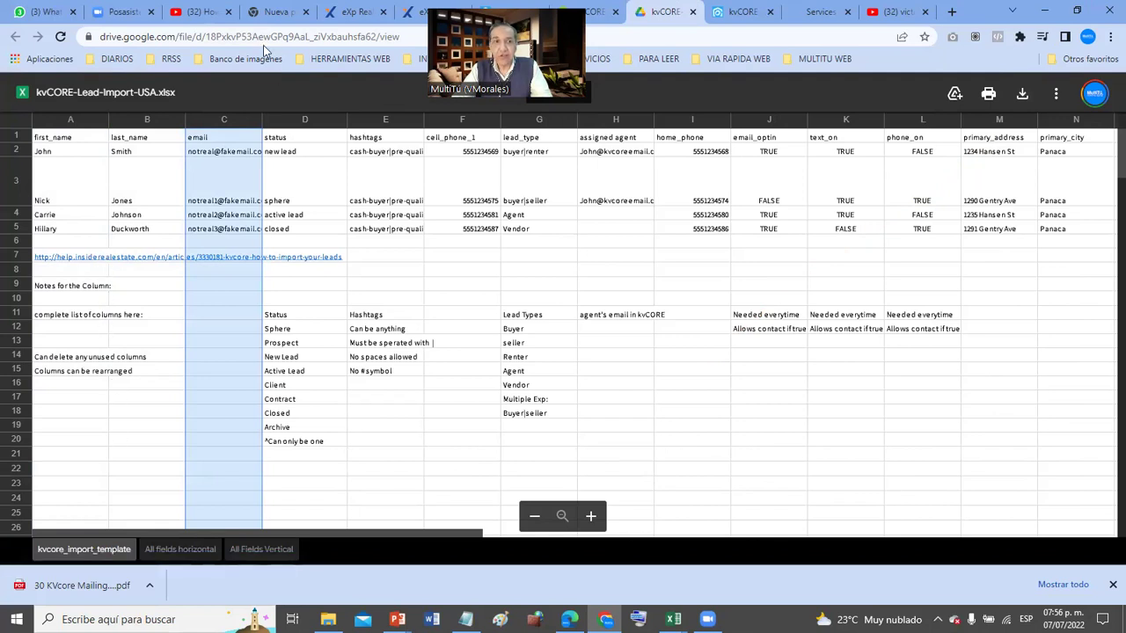
pyautogui.moveTo(96, 124); pyautogui.dragTo(218, 123)
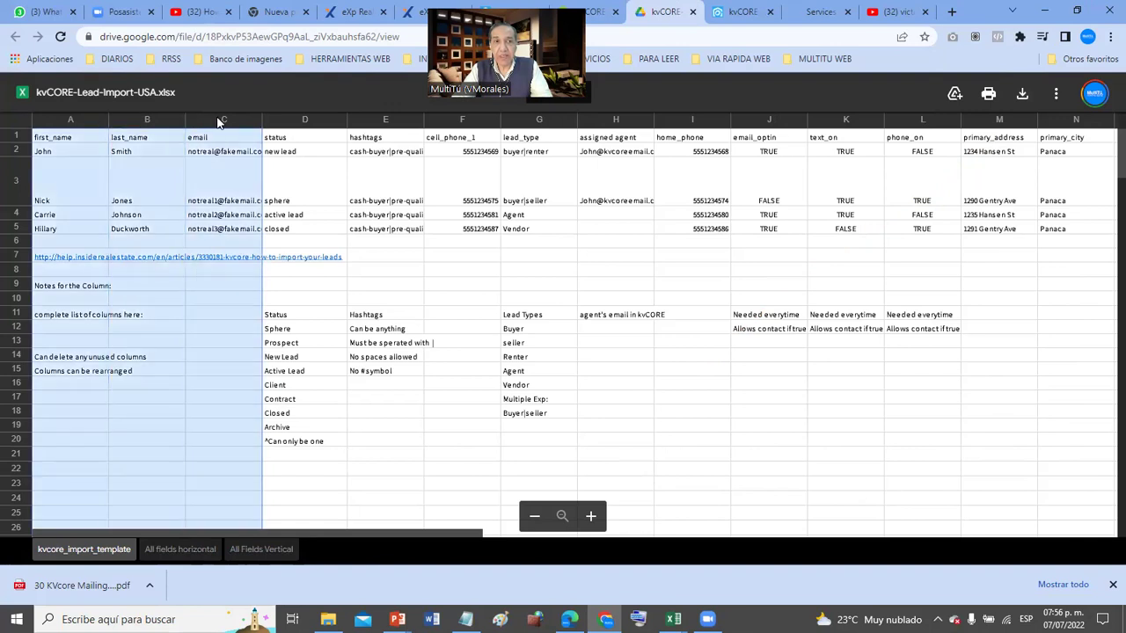
pyautogui.moveTo(310, 121); pyautogui.dragTo(452, 124)
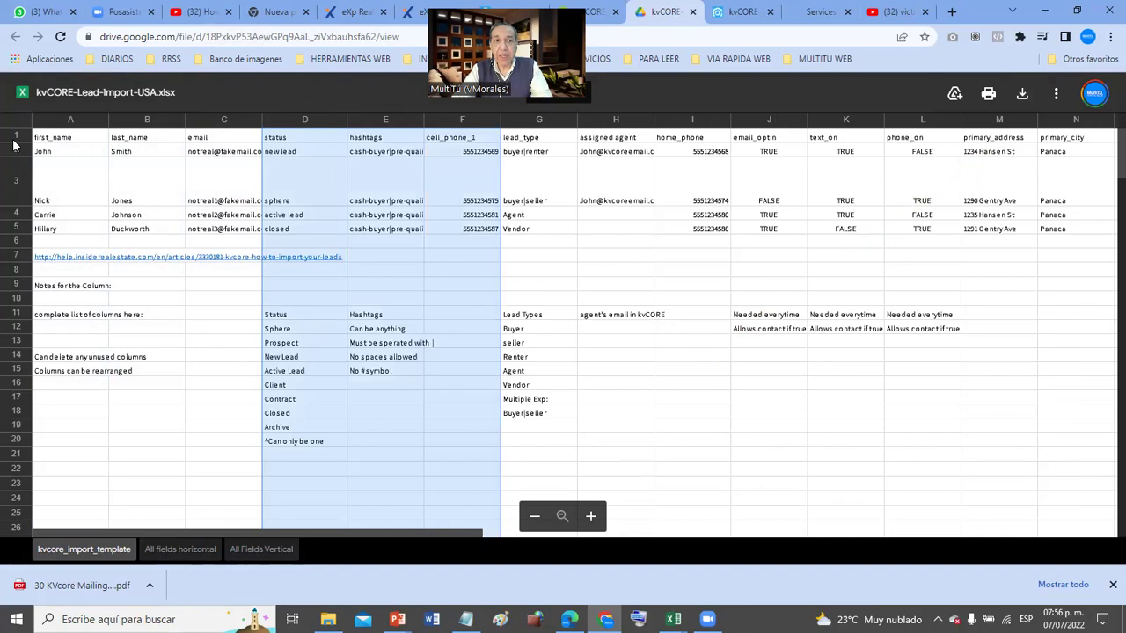
pyautogui.click(13, 139)
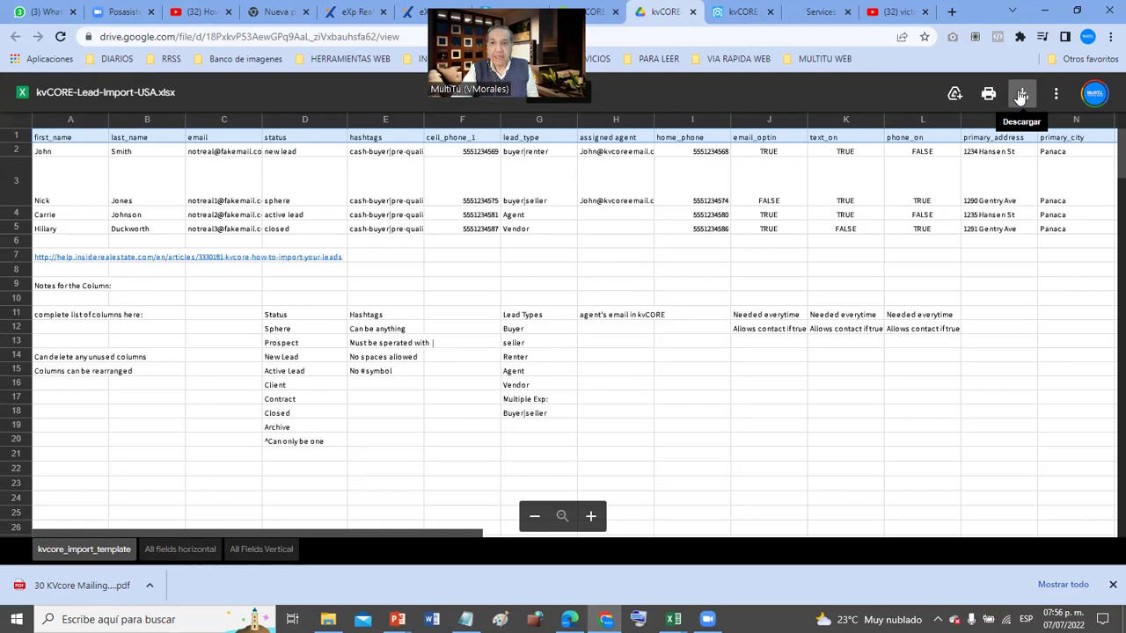
# - Browse the All fields horizontal and All Fields Vertical sheets, then download the template
pyautogui.click(89, 551)
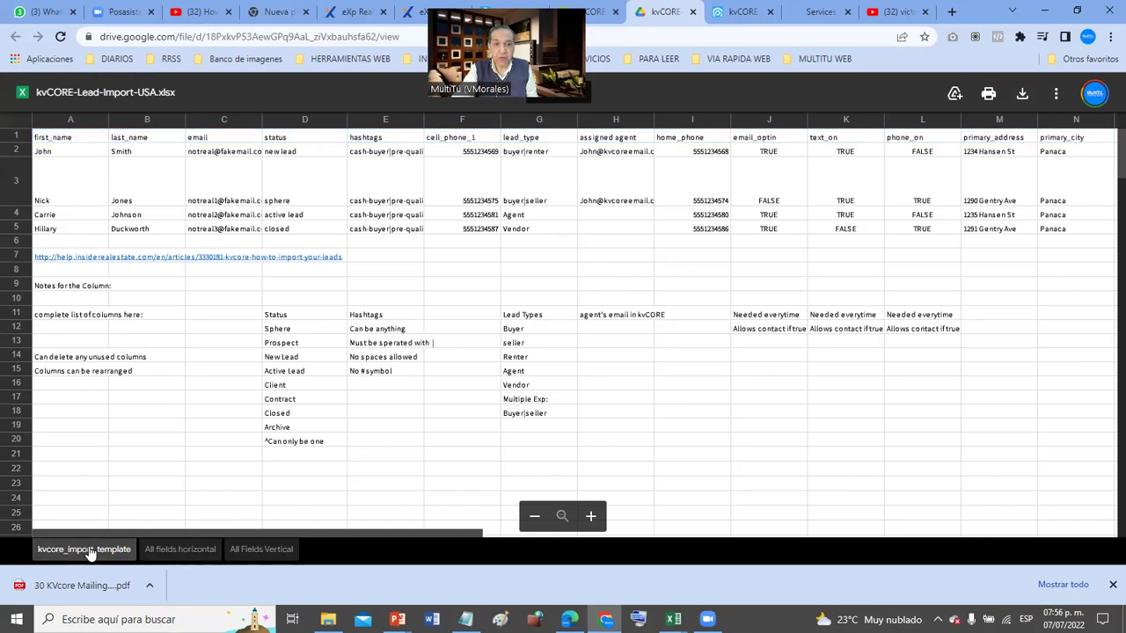
pyautogui.click(201, 549)
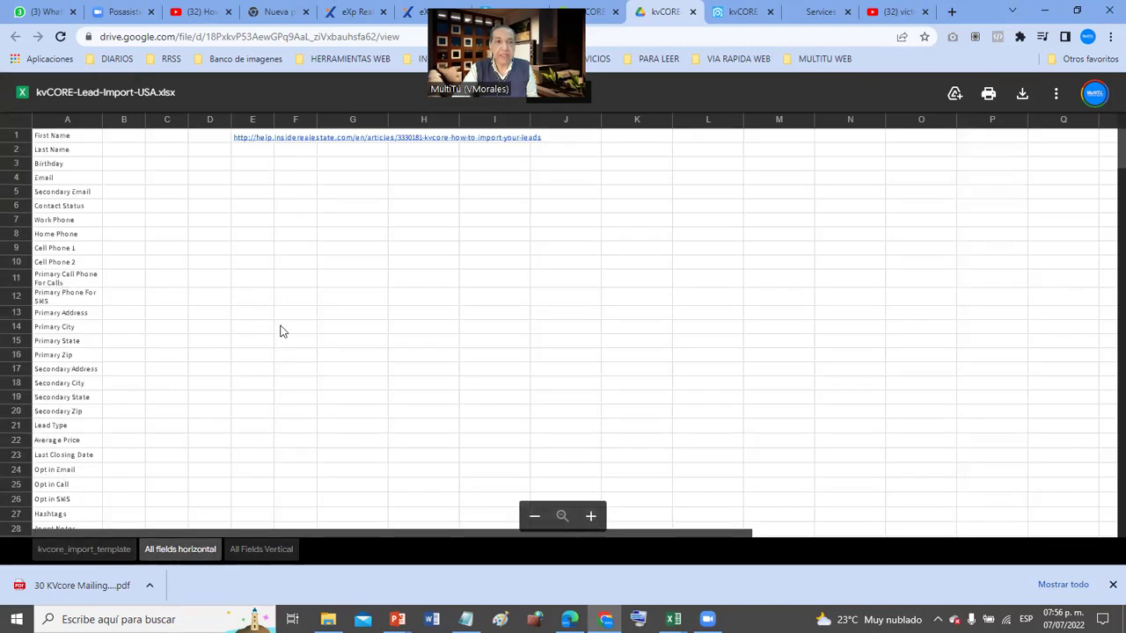
pyautogui.moveTo(70, 141)
pyautogui.mouseDown()
pyautogui.moveTo(83, 422)
pyautogui.moveTo(73, 545)
pyautogui.moveTo(114, 428)
pyautogui.moveTo(55, 572)
pyautogui.moveTo(131, 395)
pyautogui.moveTo(149, 64)
pyautogui.moveTo(50, 379)
pyautogui.mouseUp()
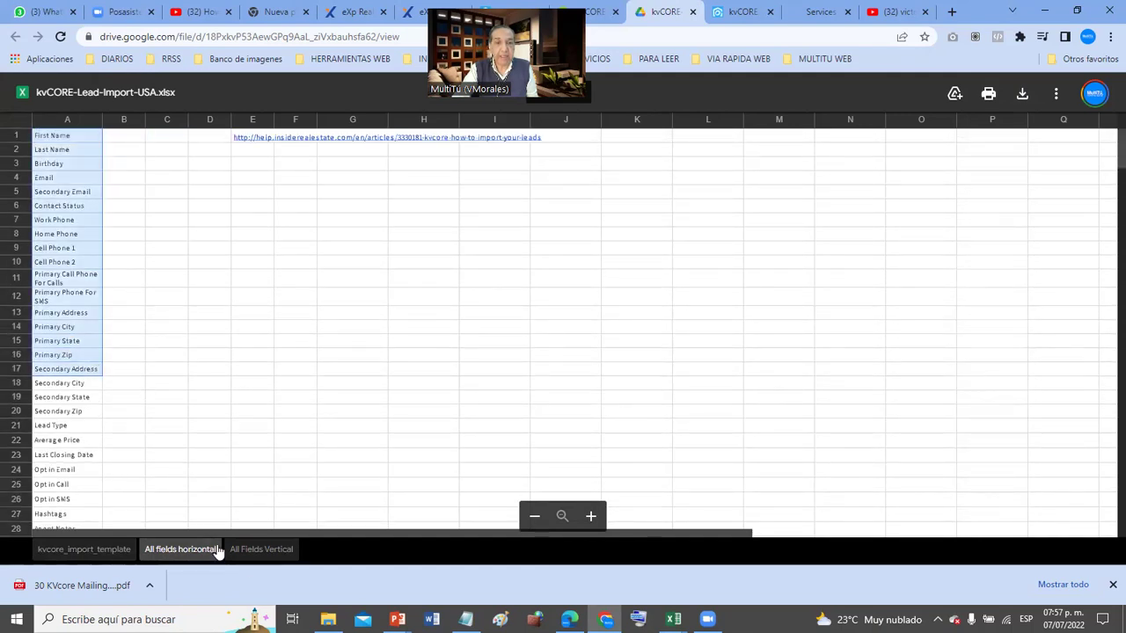
pyautogui.click(260, 550)
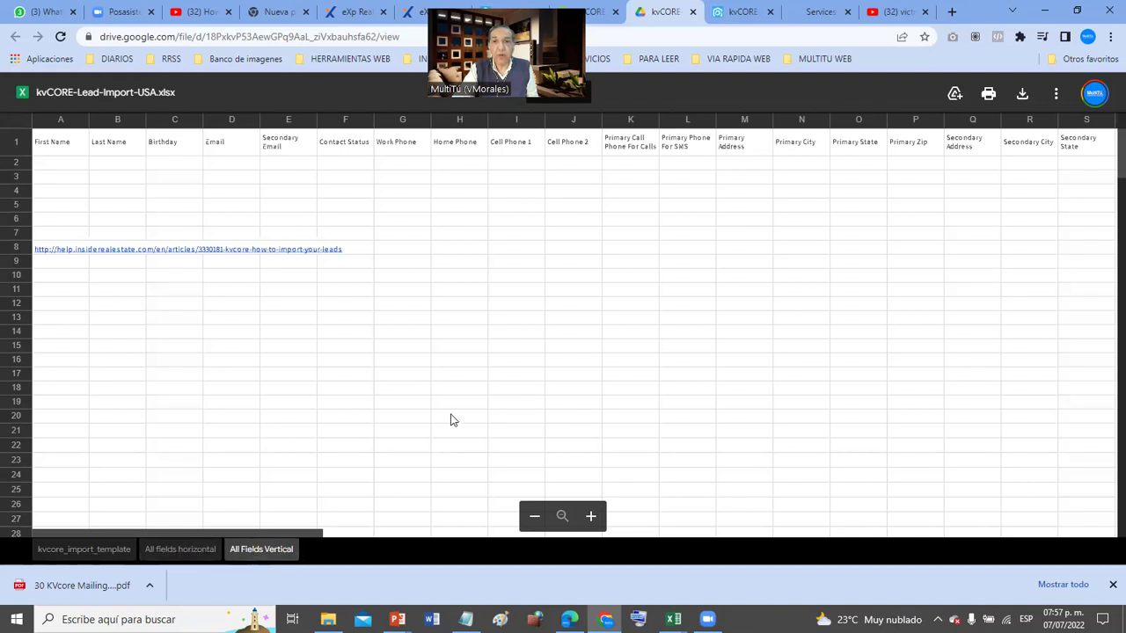
pyautogui.click(451, 419)
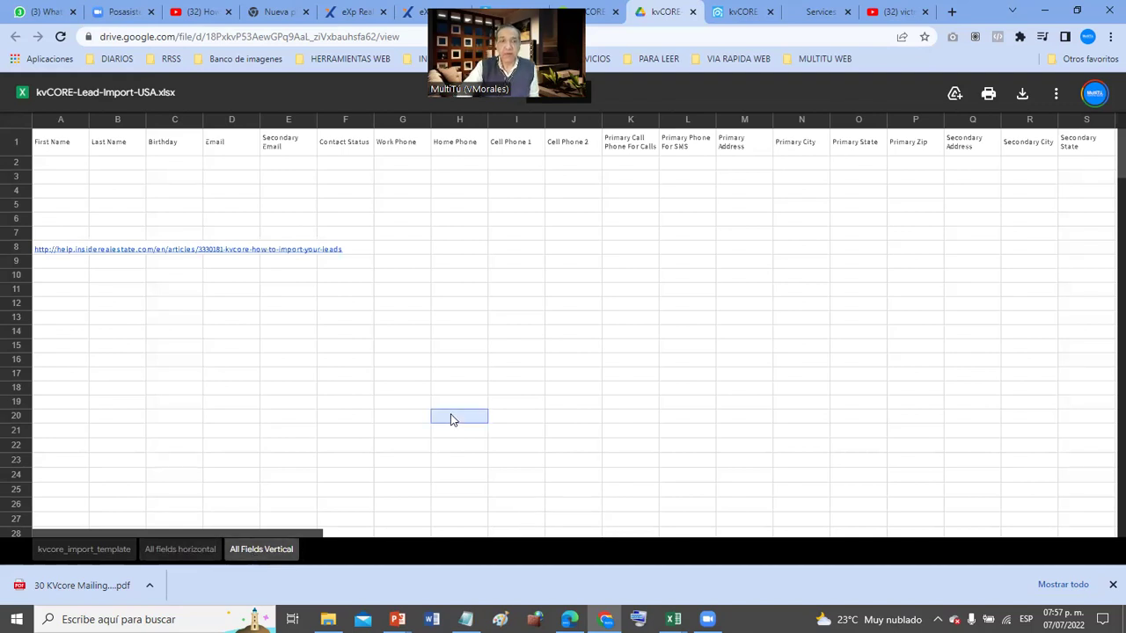
pyautogui.click(49, 556)
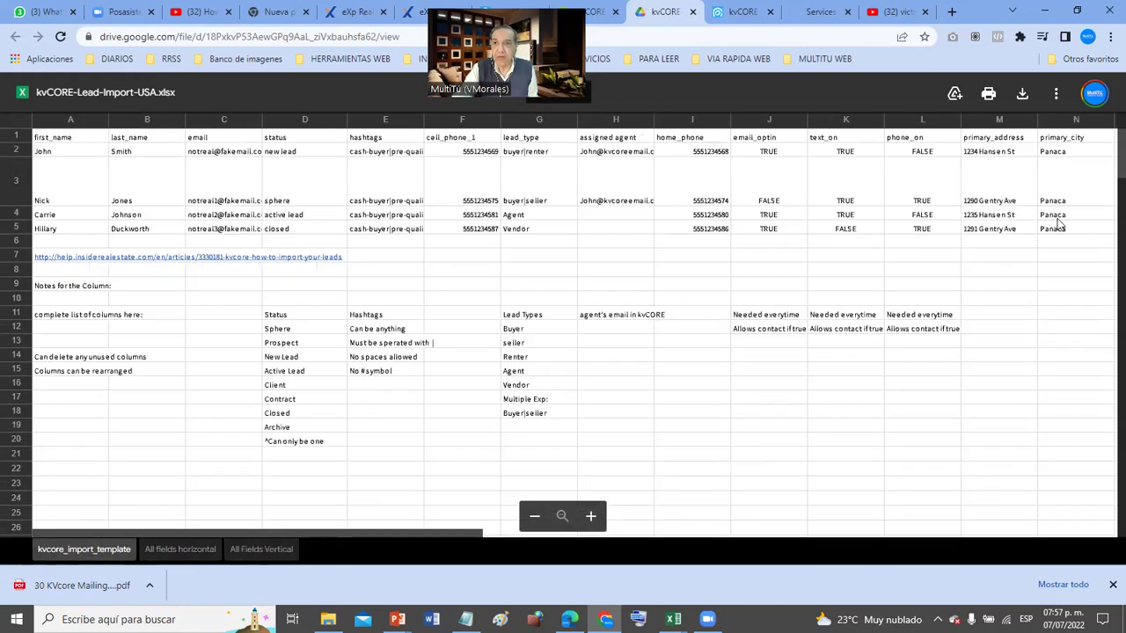
pyautogui.click(1021, 94)
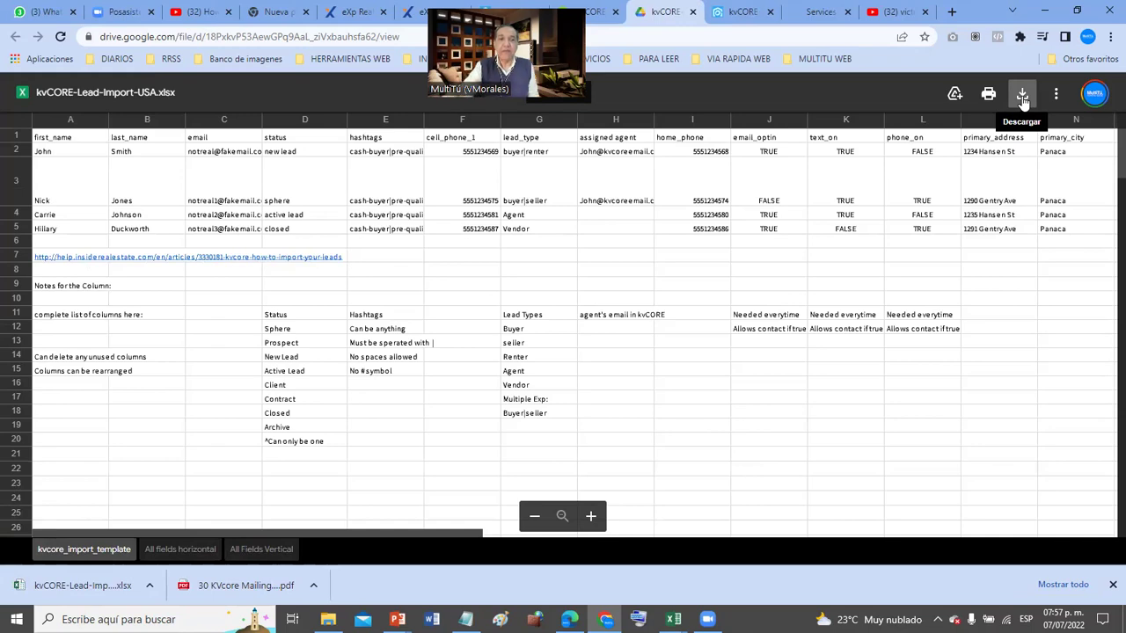
# - Annotate a screenshot arrow at the downloaded file and open kvCORE-Lead-Import-USA (2).xlsx in Excel
pyautogui.press('Print')
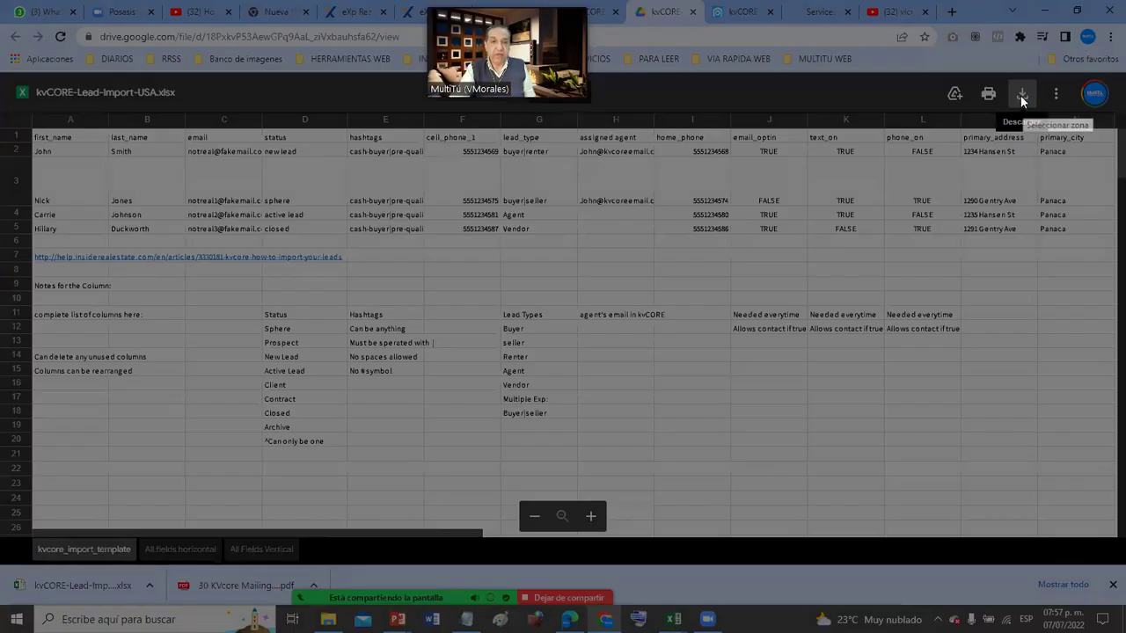
pyautogui.moveTo(7, 276)
pyautogui.mouseDown()
pyautogui.moveTo(519, 606)
pyautogui.moveTo(549, 610)
pyautogui.mouseUp()
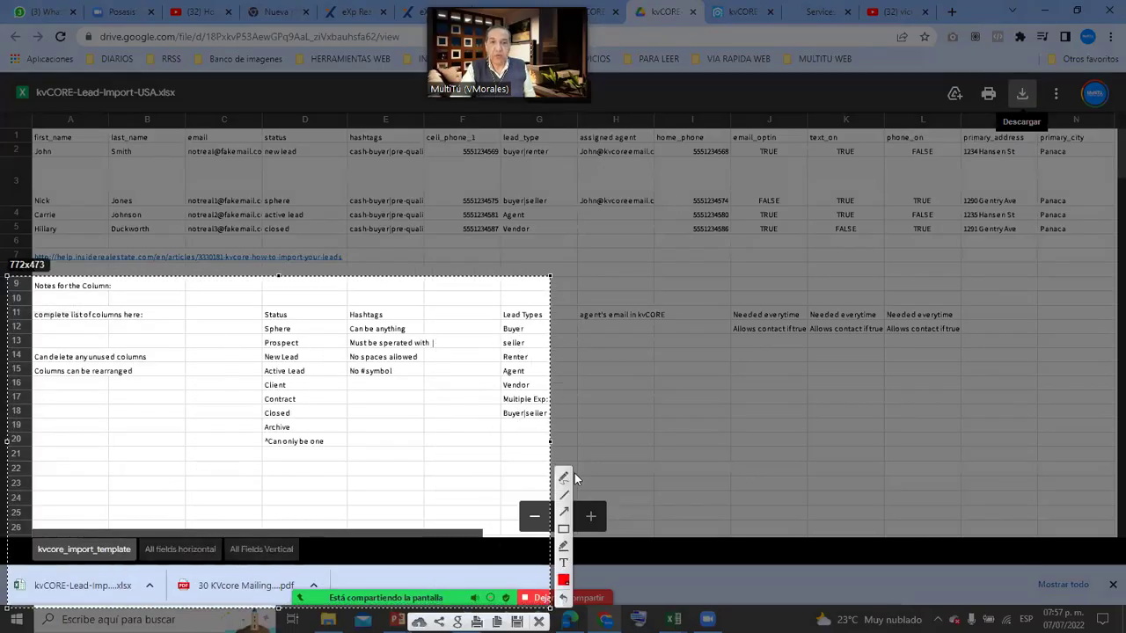
pyautogui.click(563, 510)
pyautogui.moveTo(286, 405)
pyautogui.mouseDown()
pyautogui.moveTo(46, 573)
pyautogui.moveTo(52, 583)
pyautogui.mouseUp()
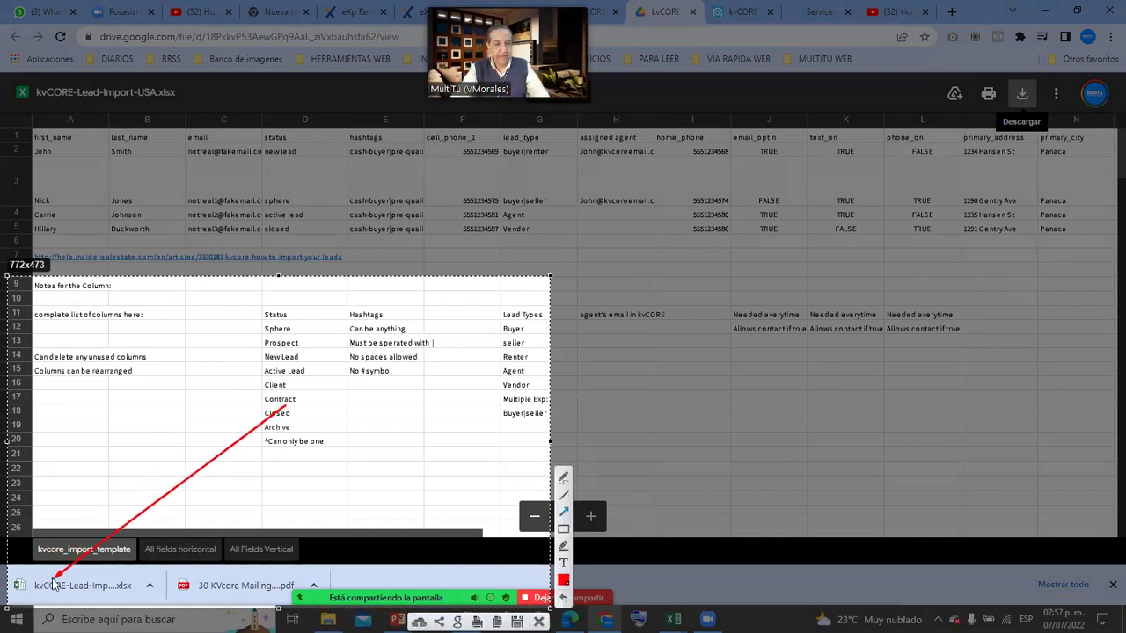
pyautogui.hotkey('ctrl', 'c')
pyautogui.click(53, 585)
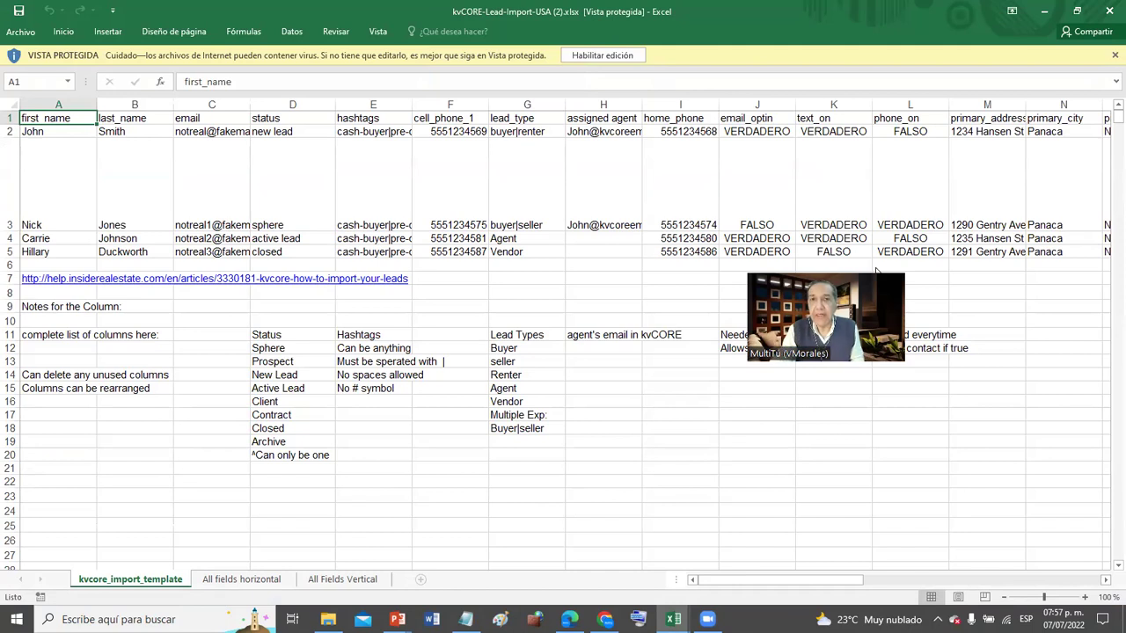
pyautogui.click(596, 55)
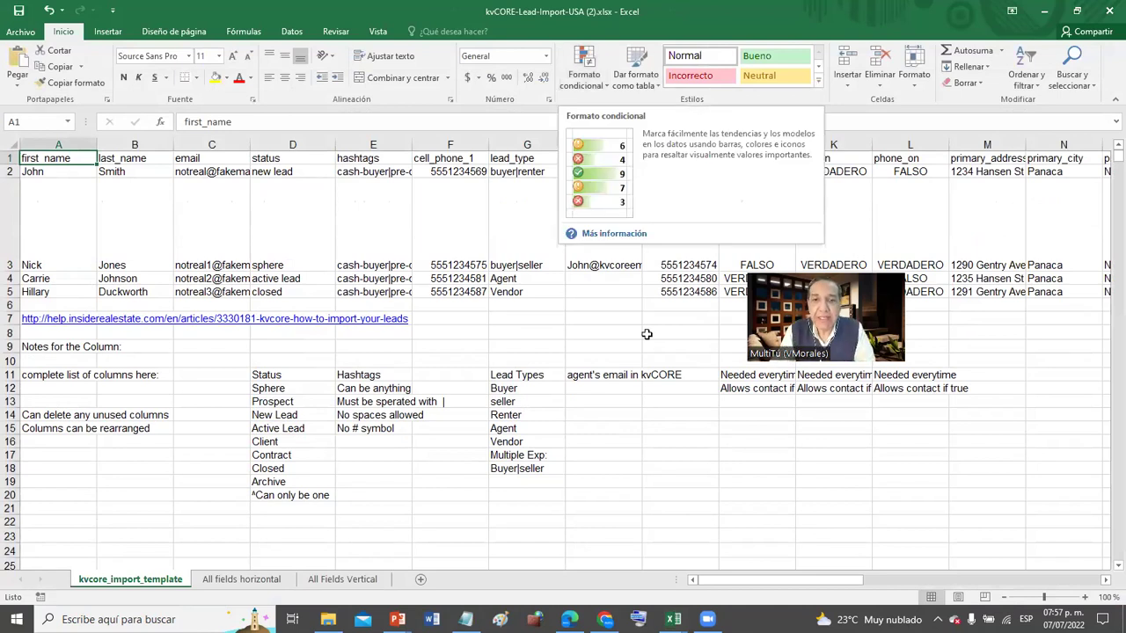
pyautogui.click(650, 415)
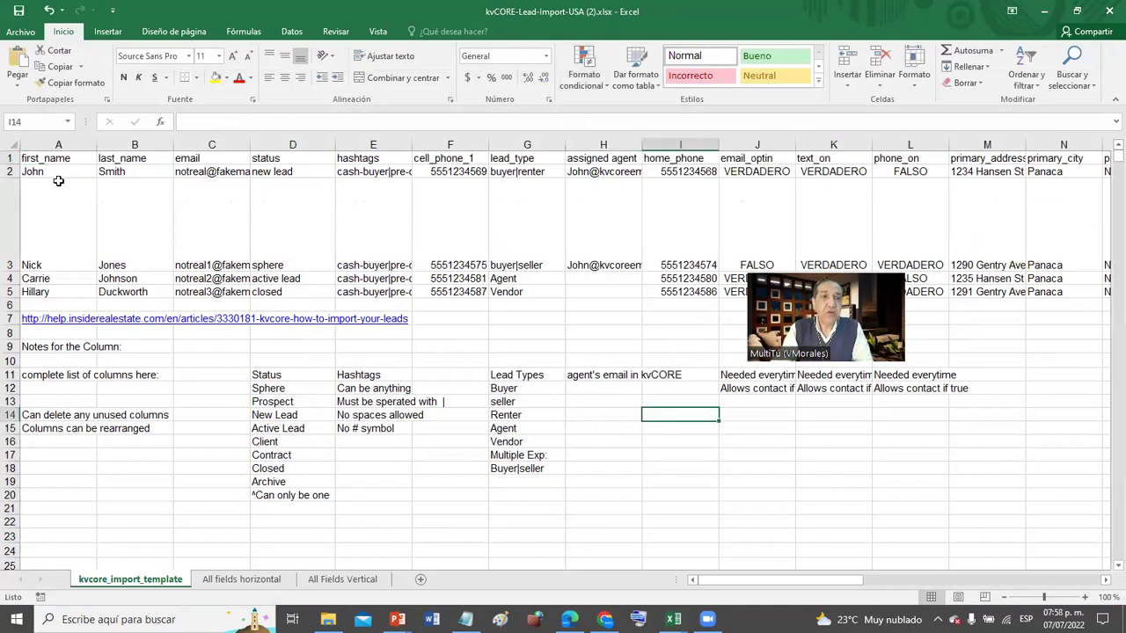
pyautogui.moveTo(58, 172); pyautogui.dragTo(109, 173)
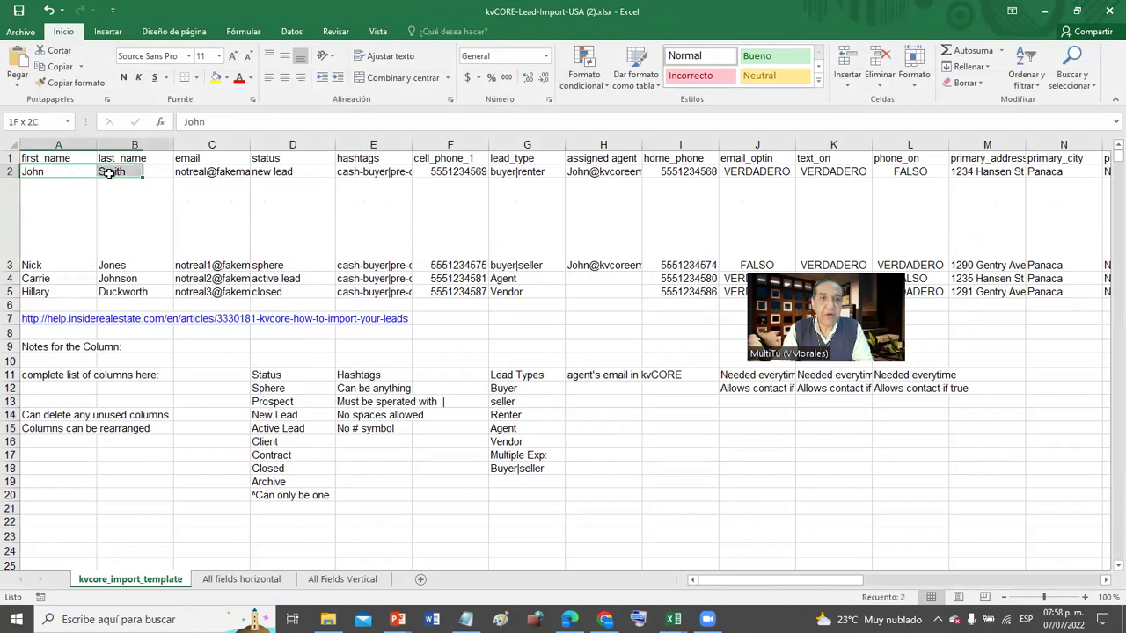
pyautogui.click(11, 158)
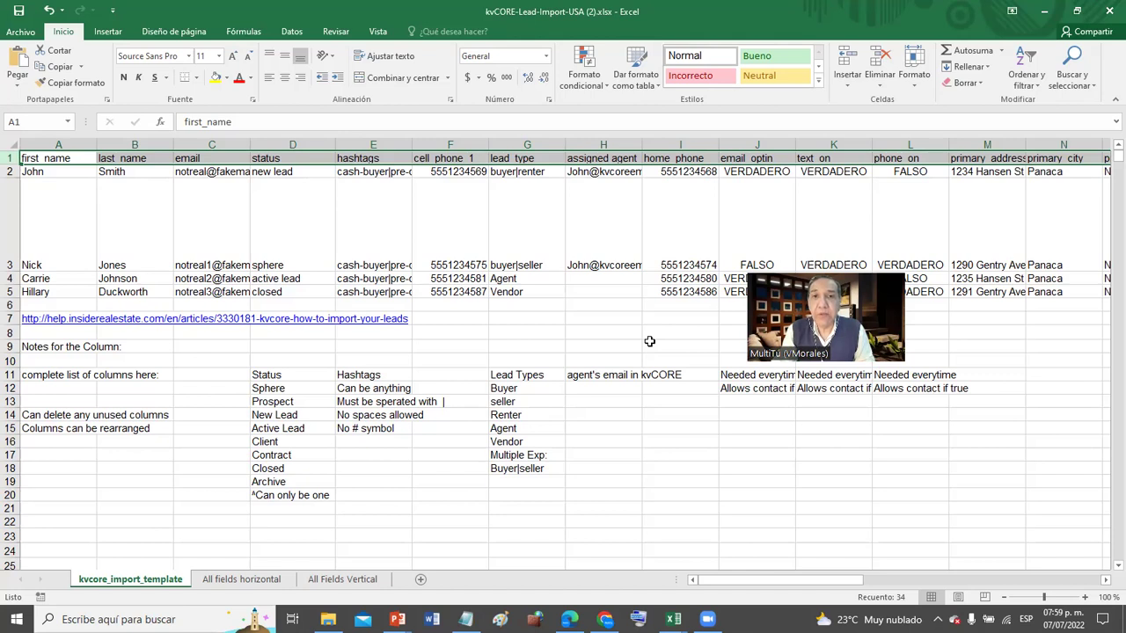
# - Use Guardar como to store the workbook in 30 kv core Mailing Marketing as 'CLASE DE DE LAS 07PM MIA'
pyautogui.click(23, 34)
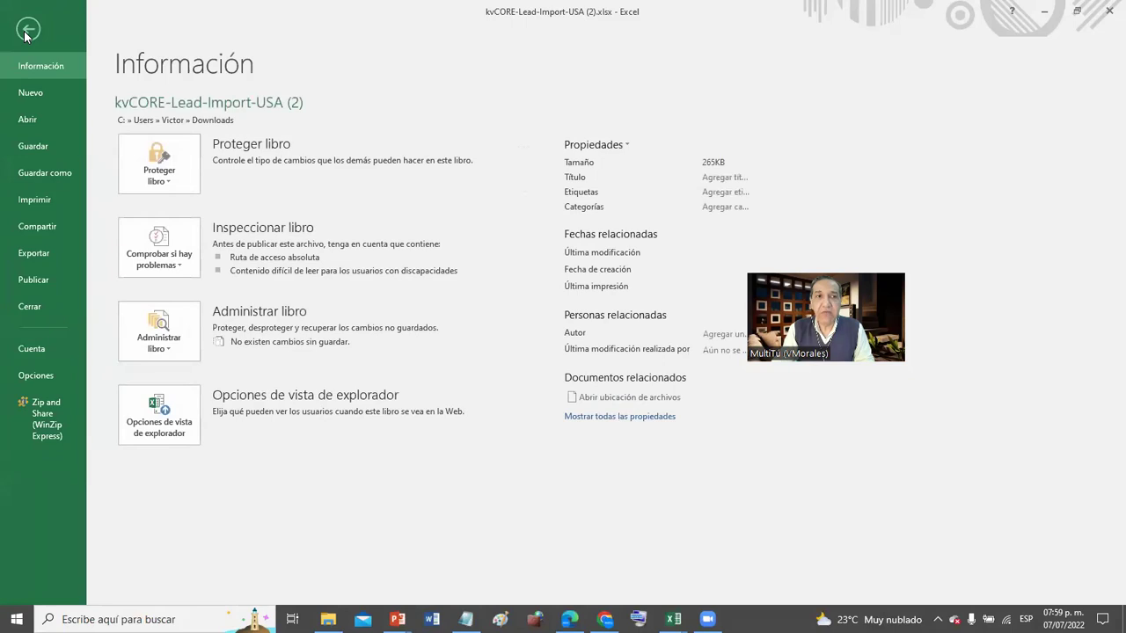
pyautogui.click(38, 174)
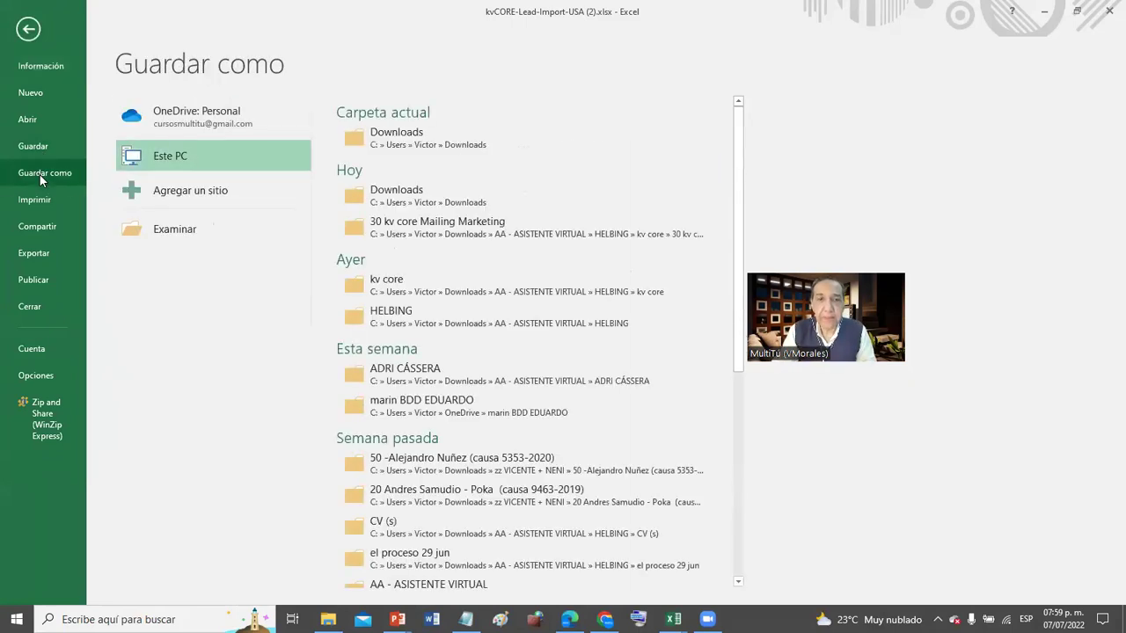
pyautogui.click(422, 237)
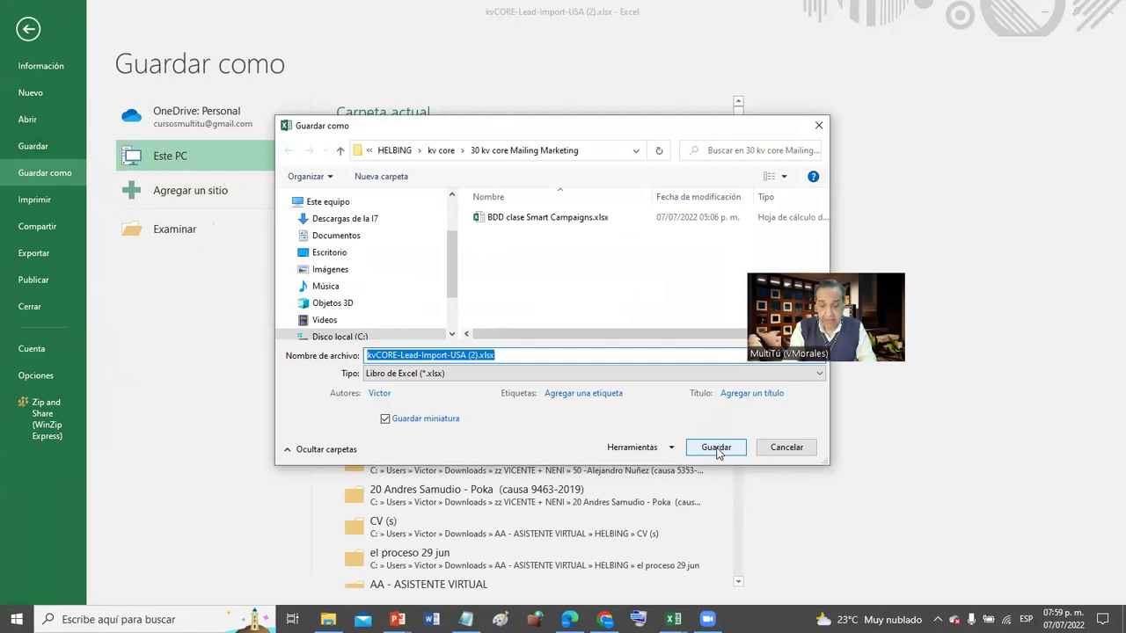
pyautogui.write('cl')
pyautogui.press('BackSpace')
pyautogui.press('BackSpace')
pyautogui.write('CLASE D')
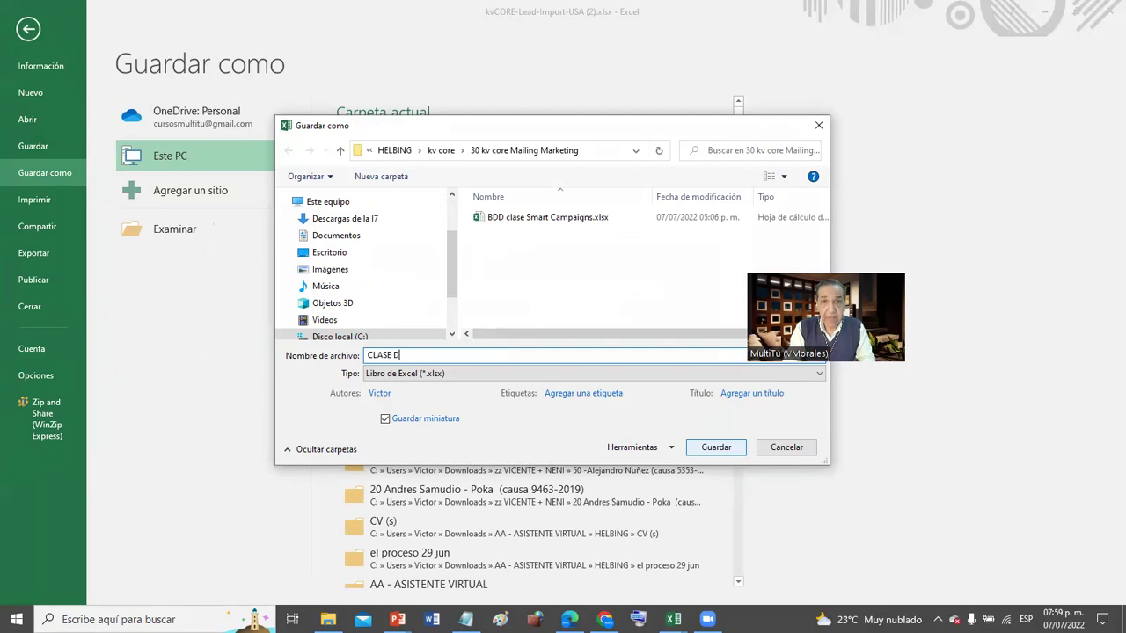
pyautogui.write('E DELAS')
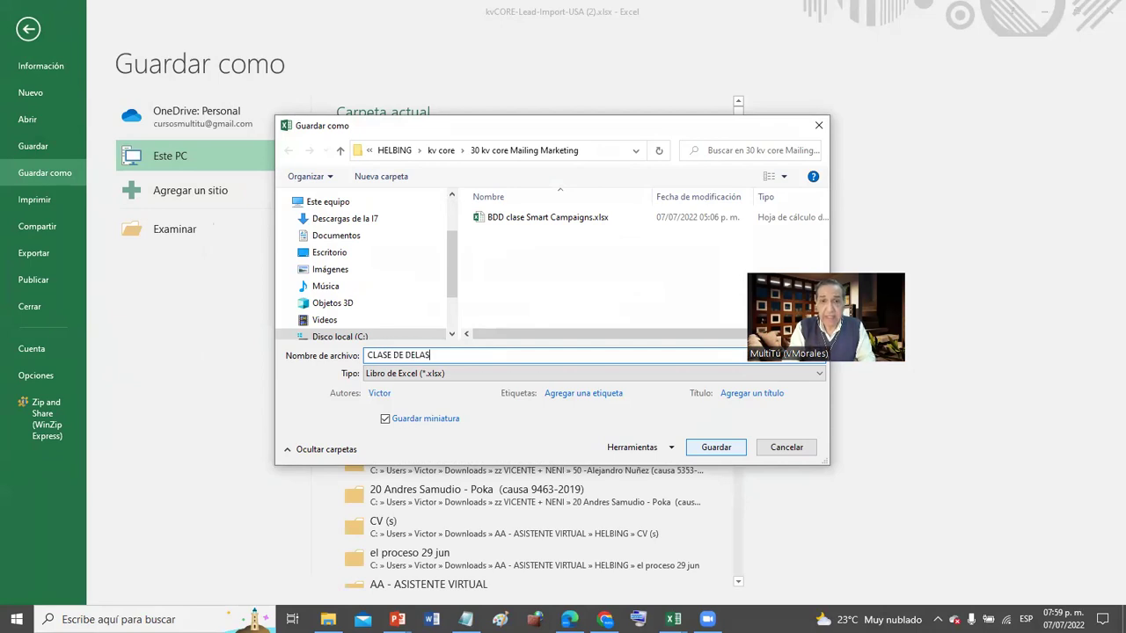
pyautogui.press('BackSpace')
pyautogui.press('BackSpace')
pyautogui.press('BackSpace')
pyautogui.write('LAS 0')
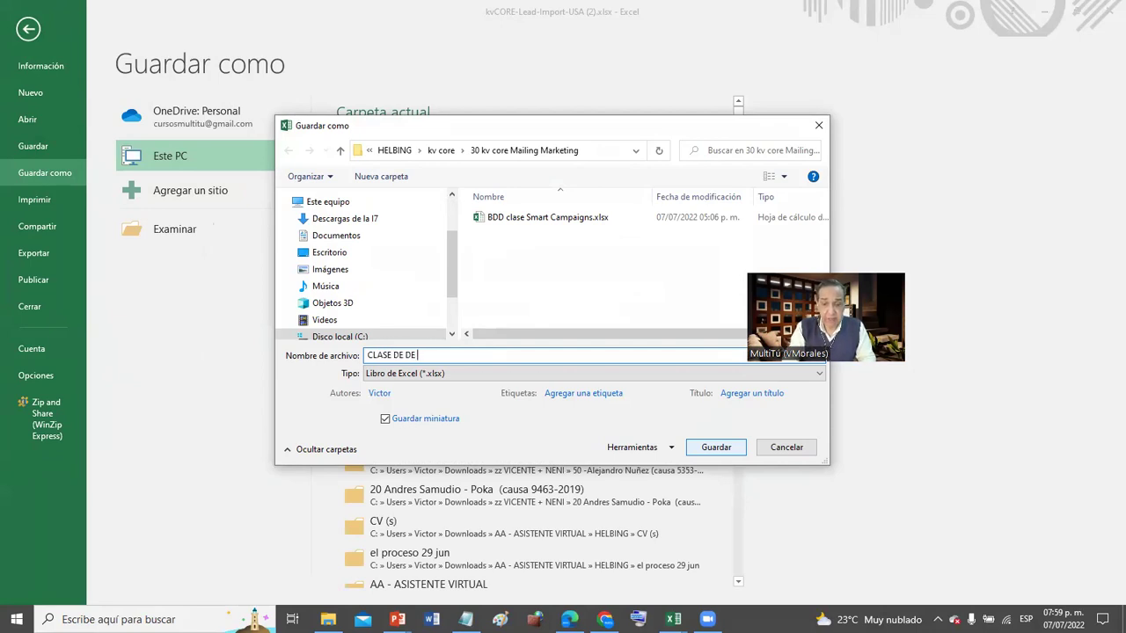
pyautogui.write('7PM MIA')
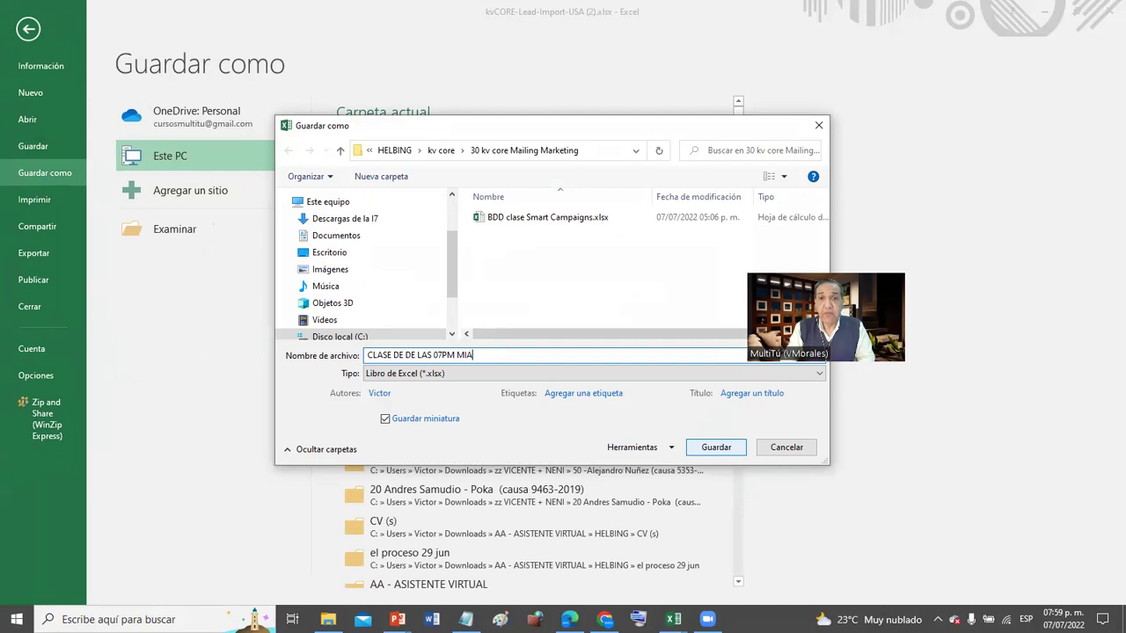
pyautogui.click(716, 446)
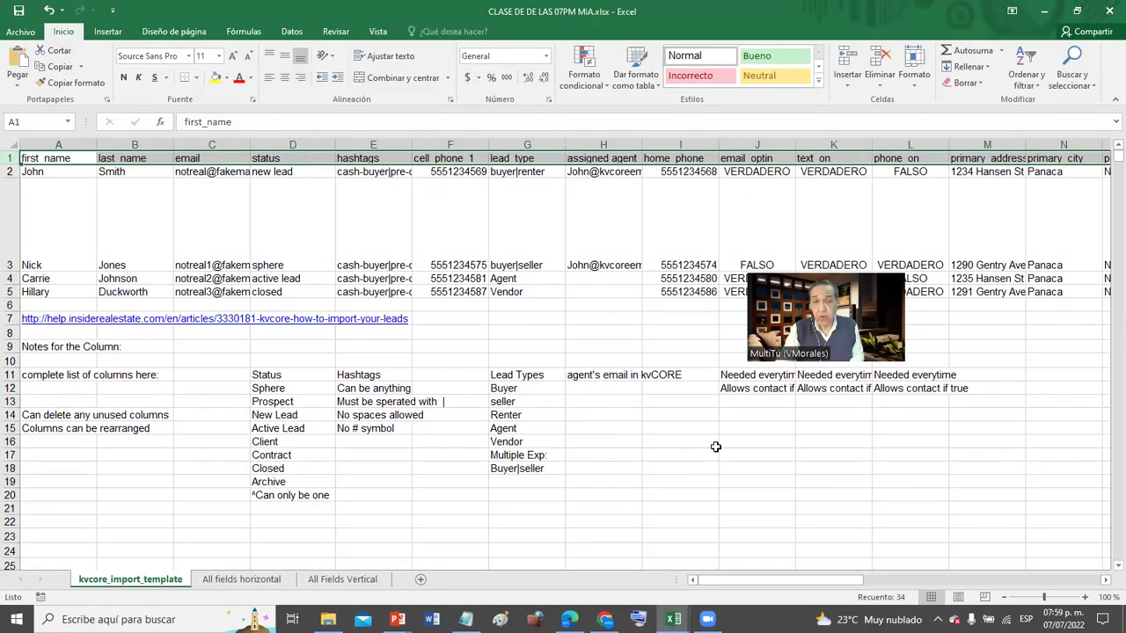
pyautogui.hotkey('alt', 'shift', 't')
pyautogui.moveTo(17, 440); pyautogui.dragTo(536, 598)
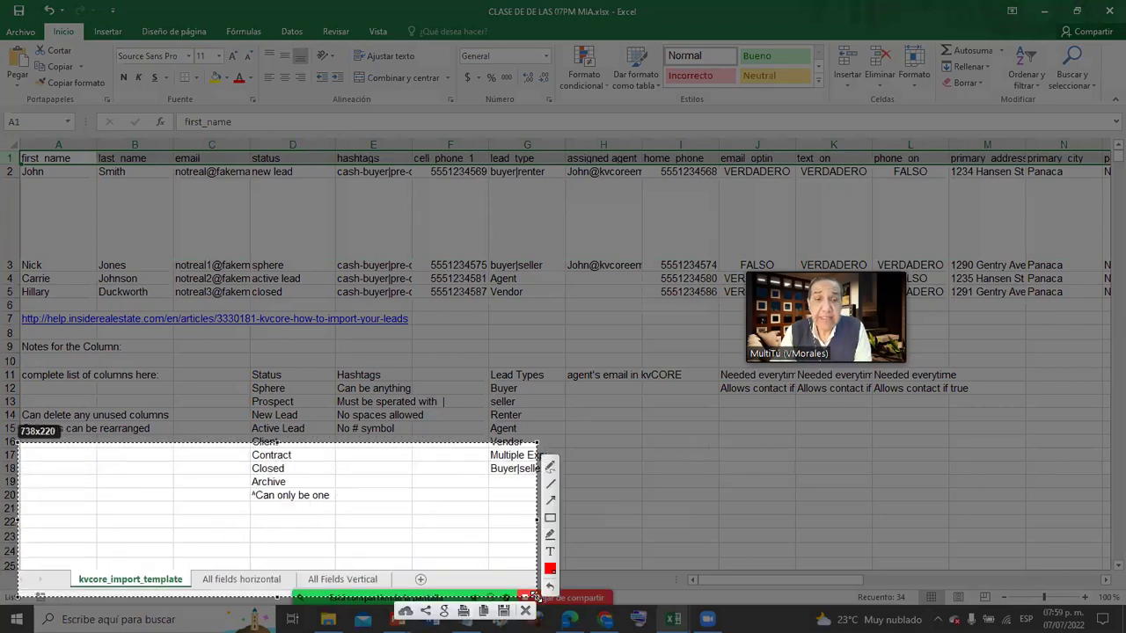
pyautogui.doubleClick(226, 583)
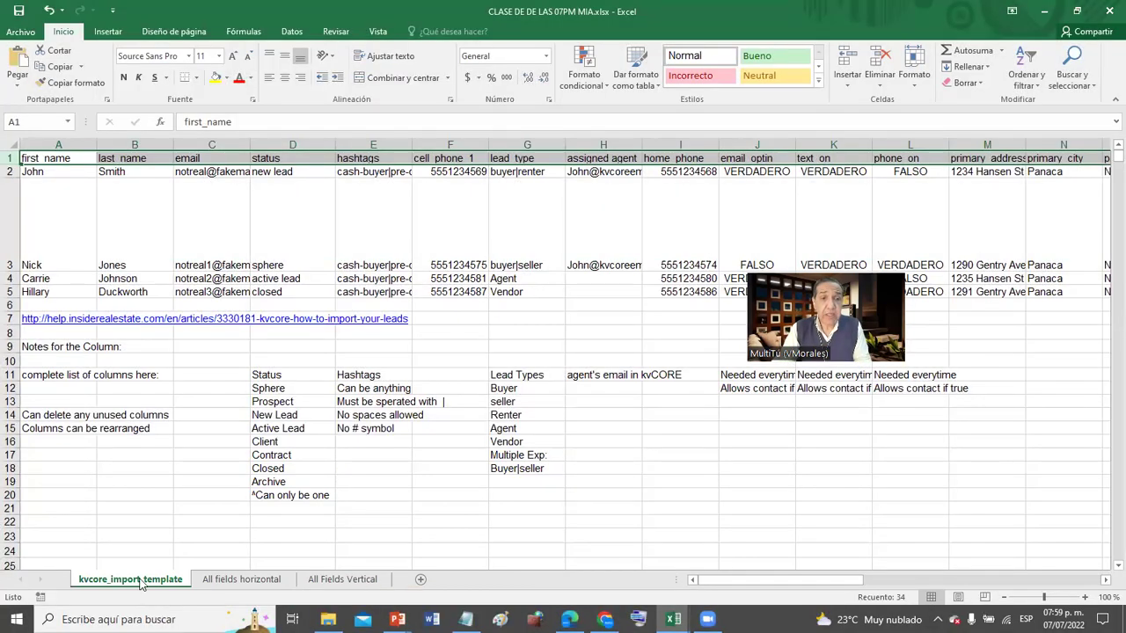
pyautogui.click(238, 580)
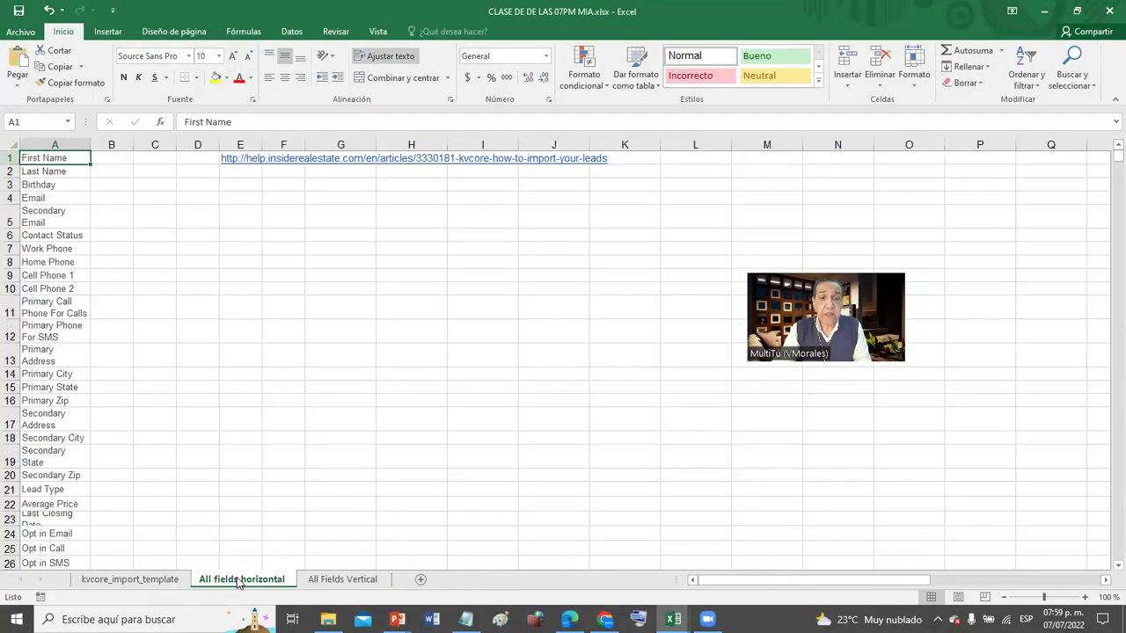
pyautogui.click(333, 582)
pyautogui.click(174, 581)
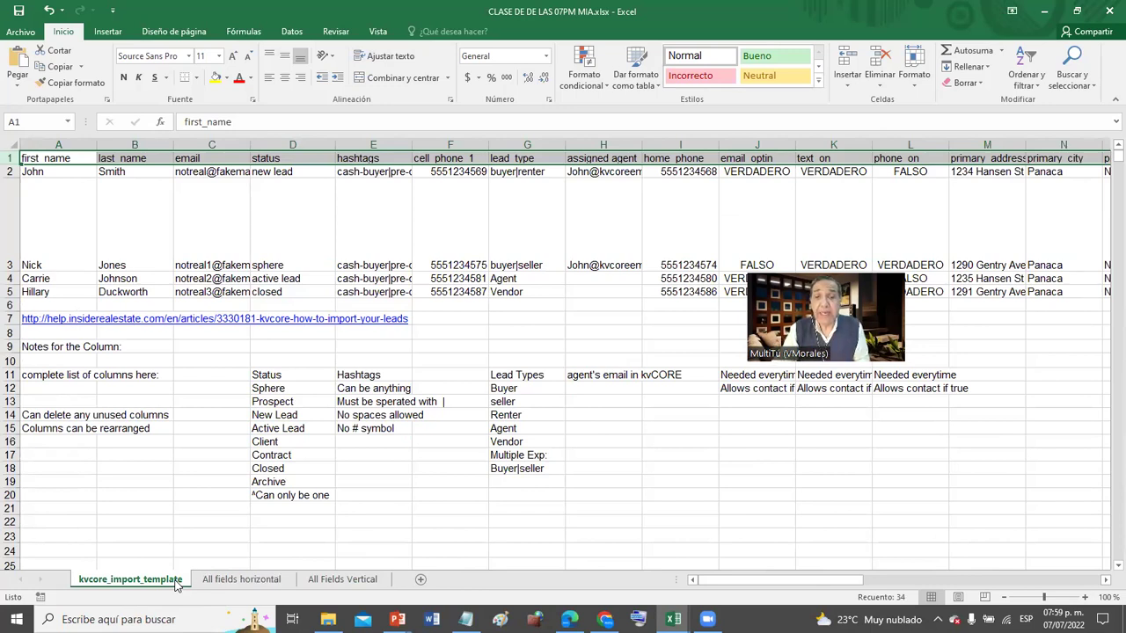
pyautogui.click(672, 619)
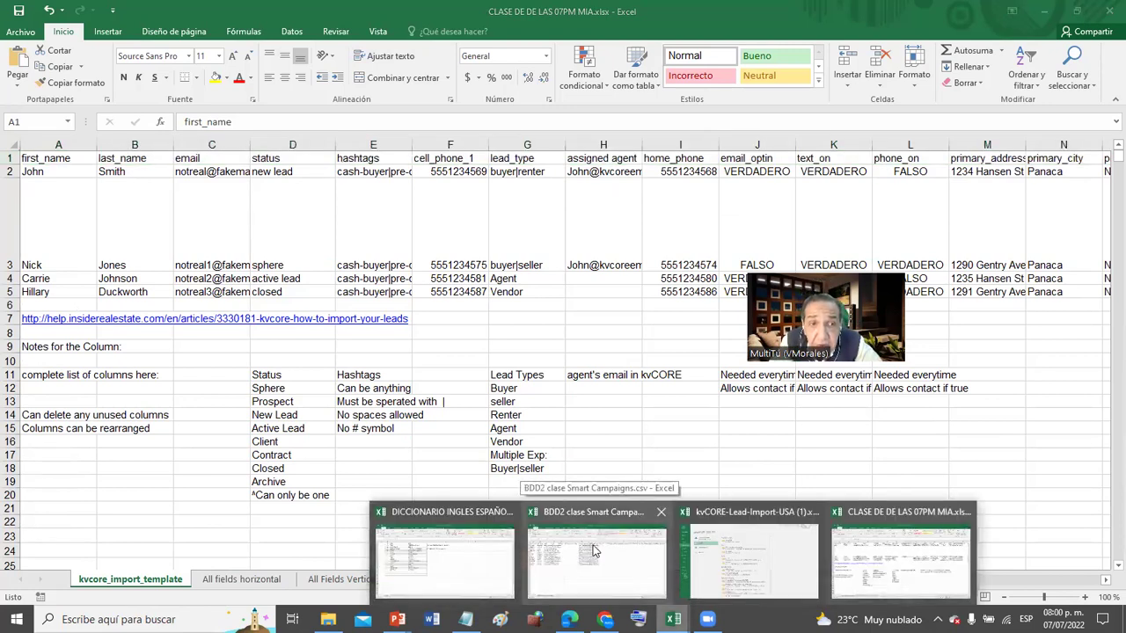
# - Close BDD2 clase Smart Campaigns.csv without saving
pyautogui.click(593, 546)
pyautogui.click(1112, 11)
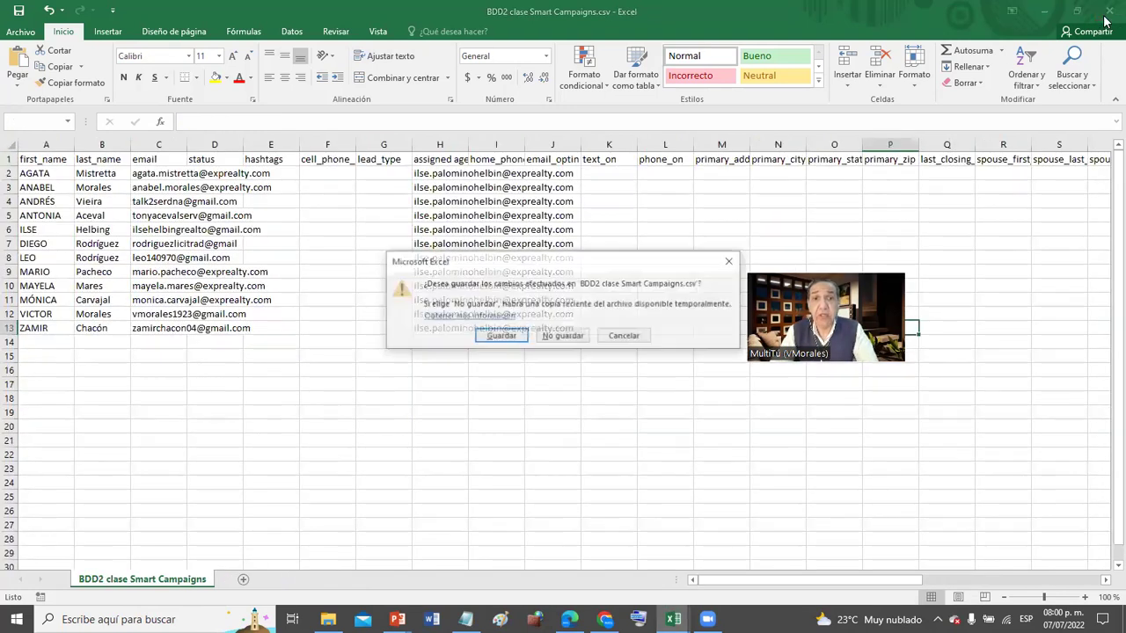
pyautogui.click(562, 336)
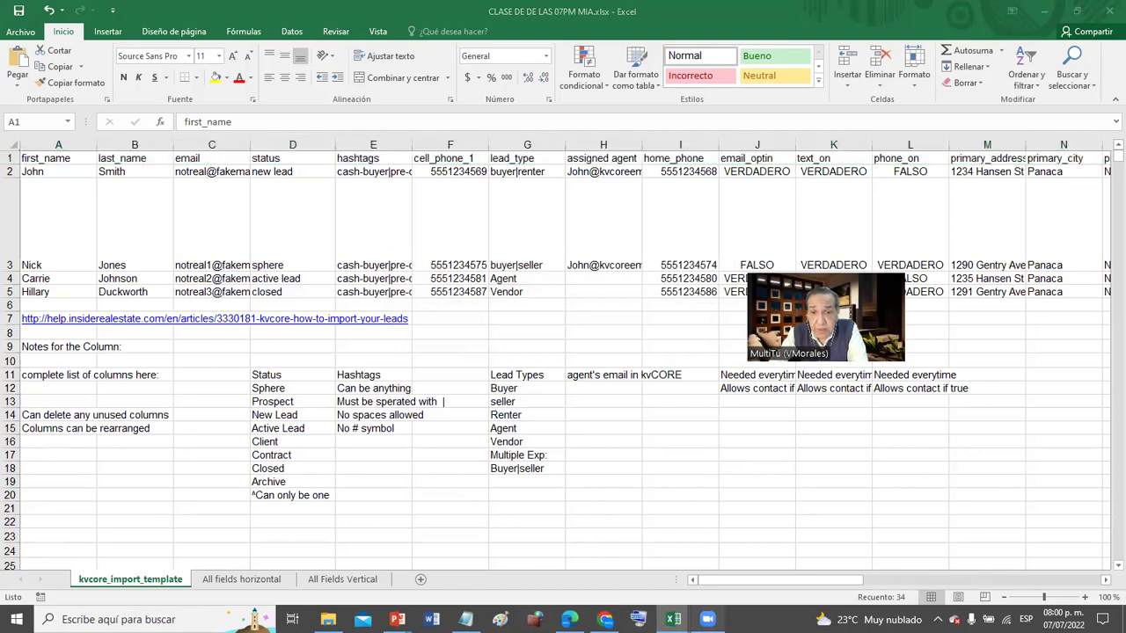
# - Open BDD clase Smart Campaigns.xlsx from the recent workbooks list
pyautogui.moveTo(672, 619)
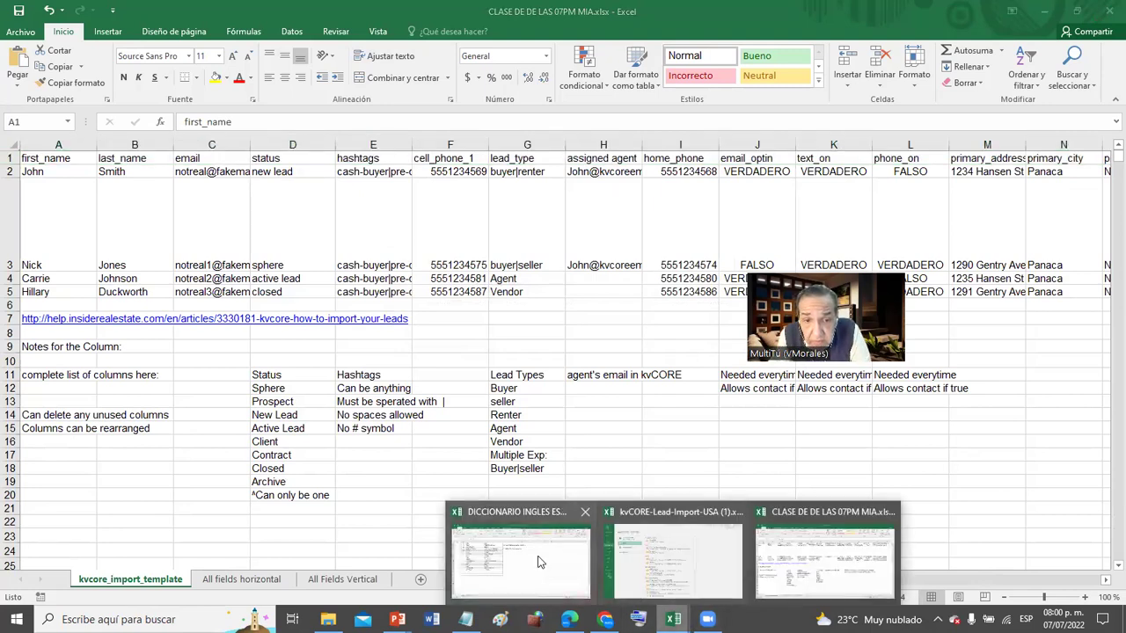
pyautogui.click(676, 544)
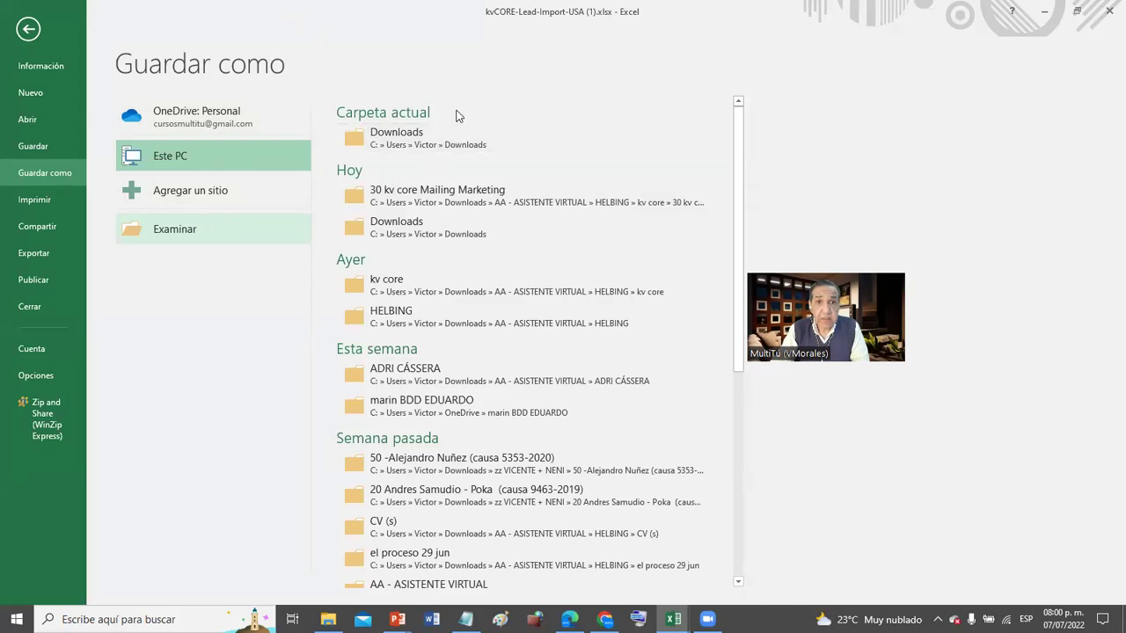
pyautogui.click(60, 112)
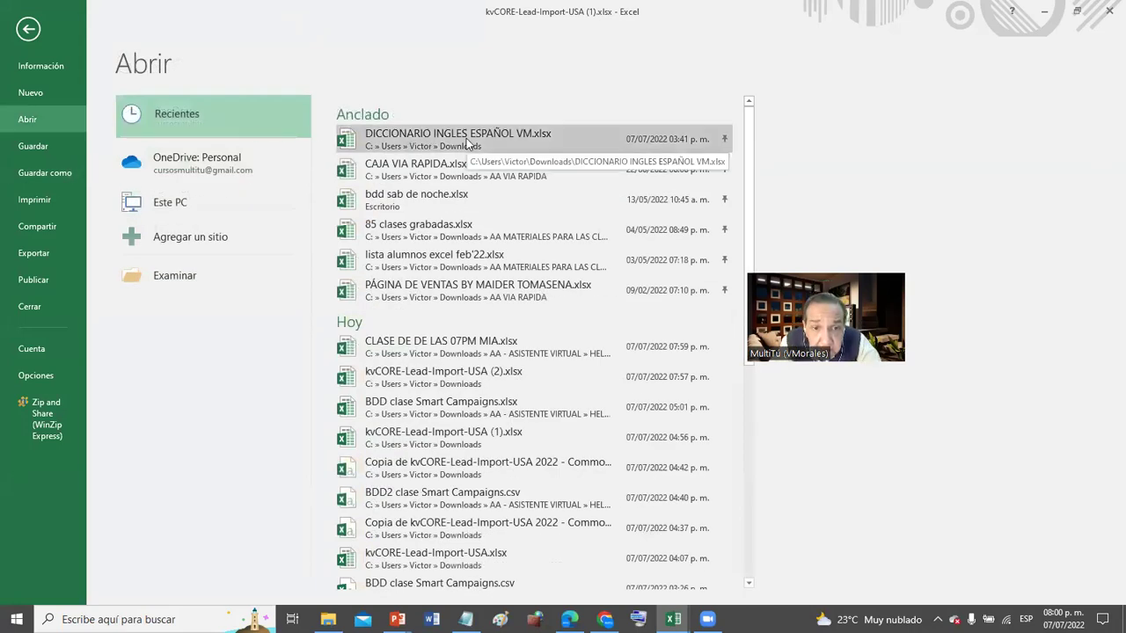
pyautogui.click(464, 408)
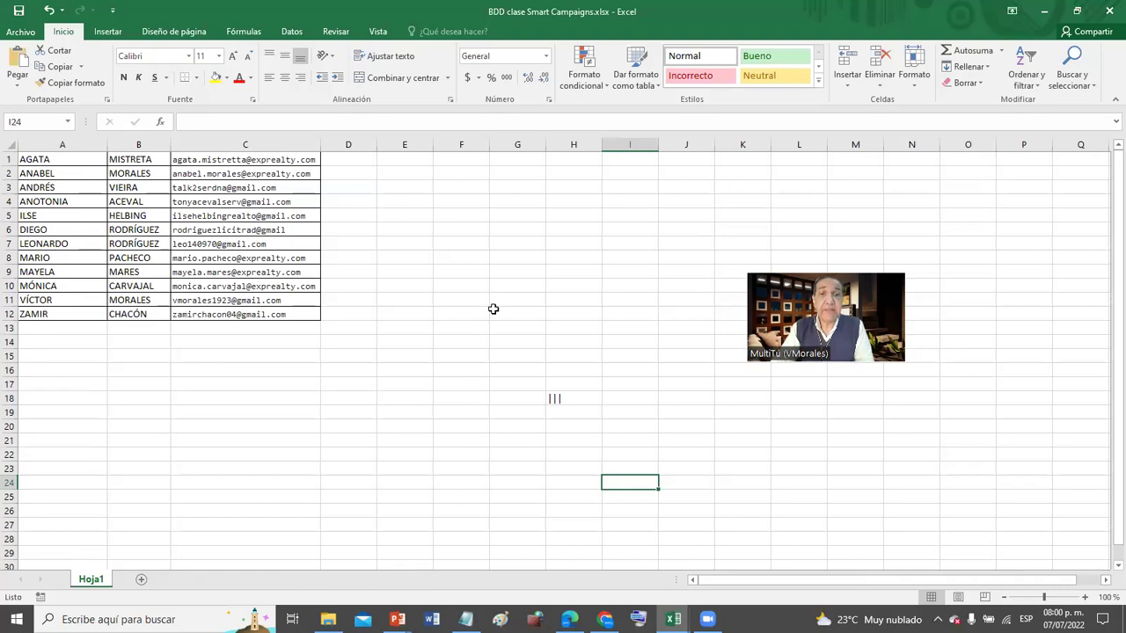
pyautogui.moveTo(519, 327); pyautogui.dragTo(576, 437)
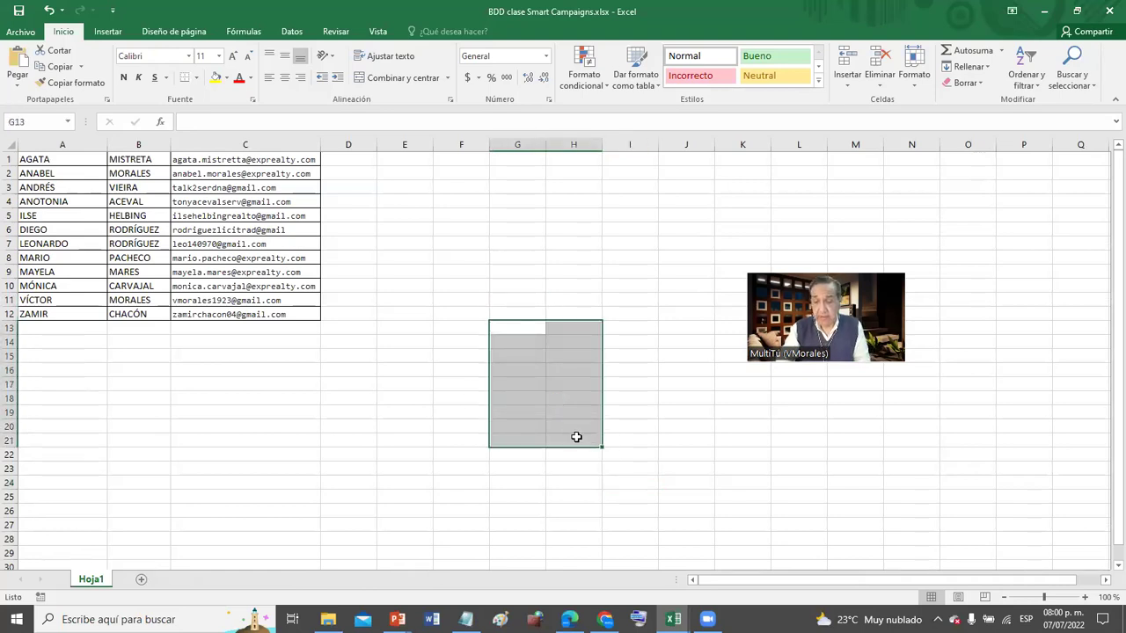
pyautogui.click(676, 241)
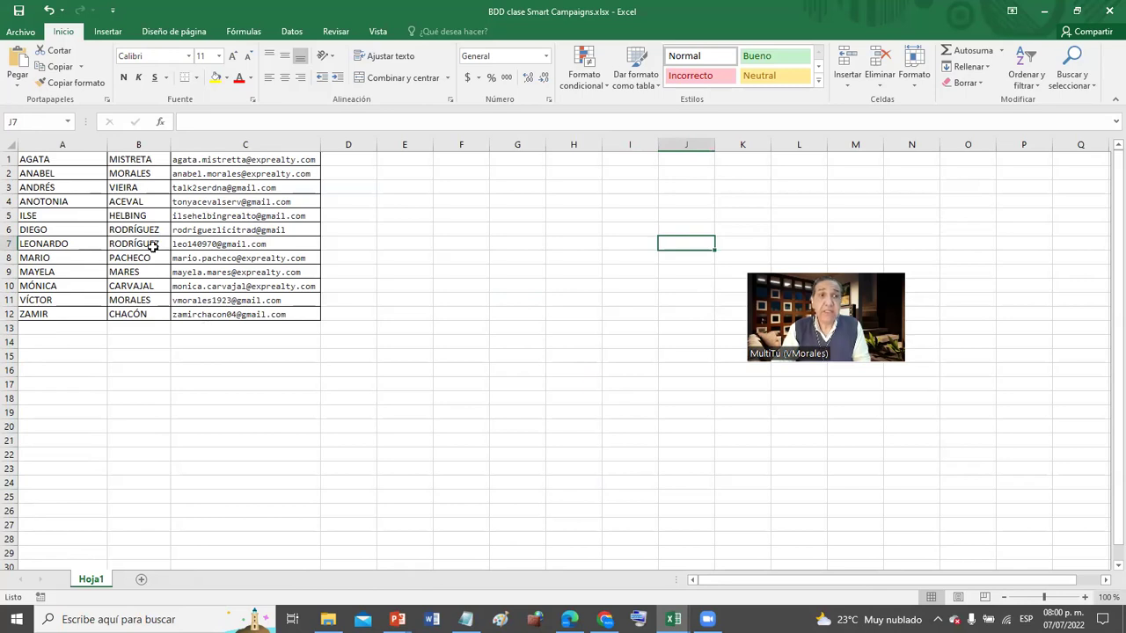
# - Copy the first names in A1:A12 and return to the CLASE DE DE LAS 07PM MIA workbook
pyautogui.moveTo(64, 161); pyautogui.dragTo(50, 316)
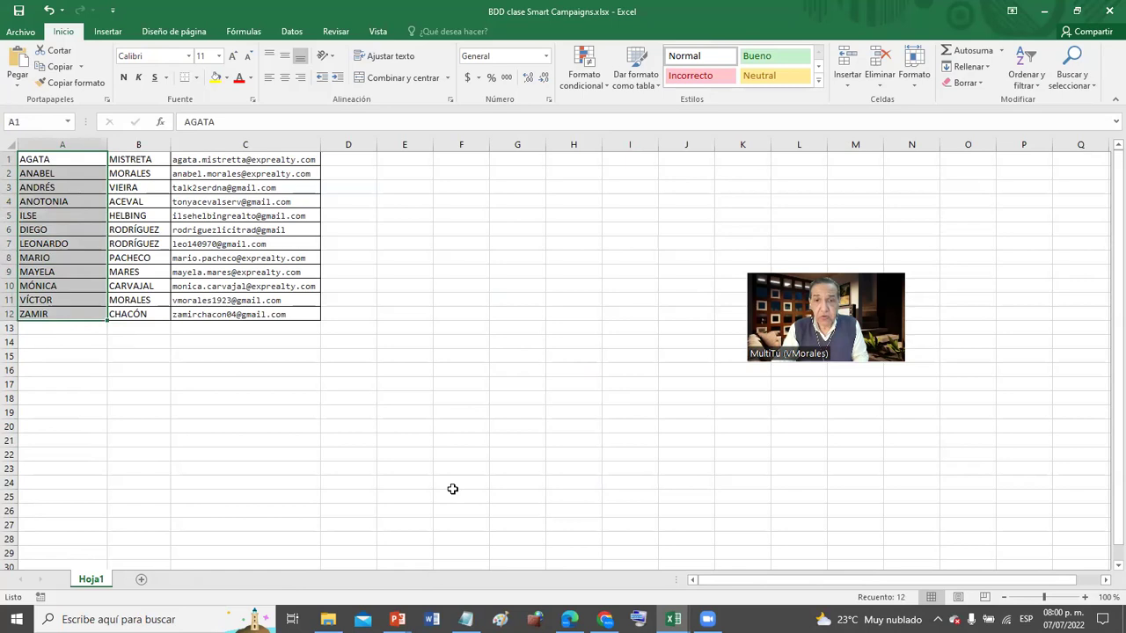
pyautogui.hotkey('ctrl', 'c')
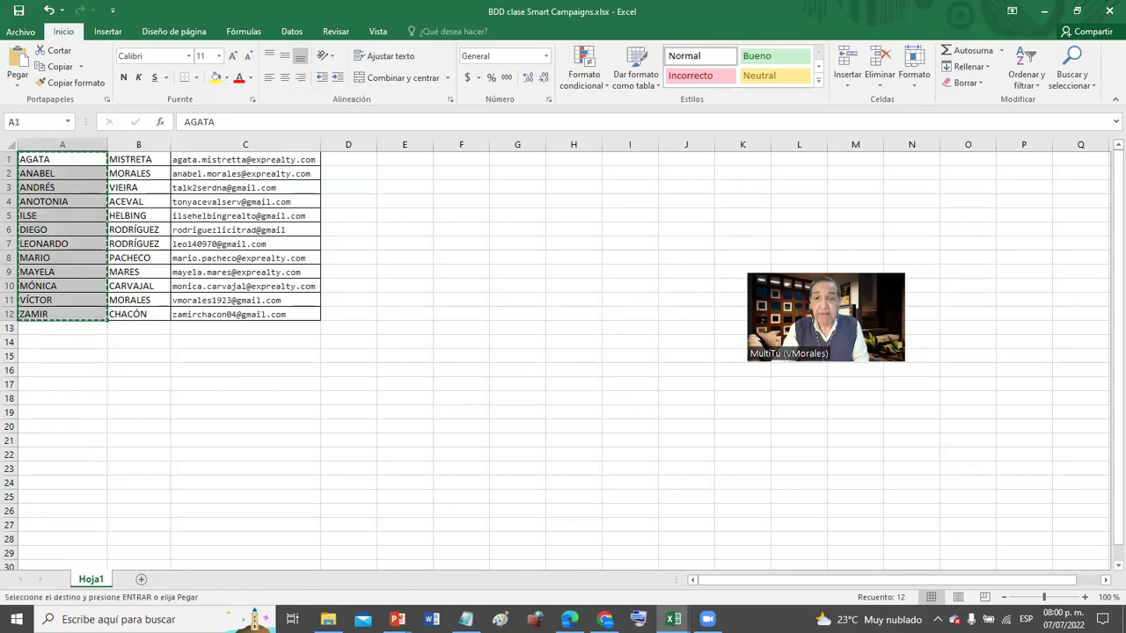
pyautogui.click(605, 619)
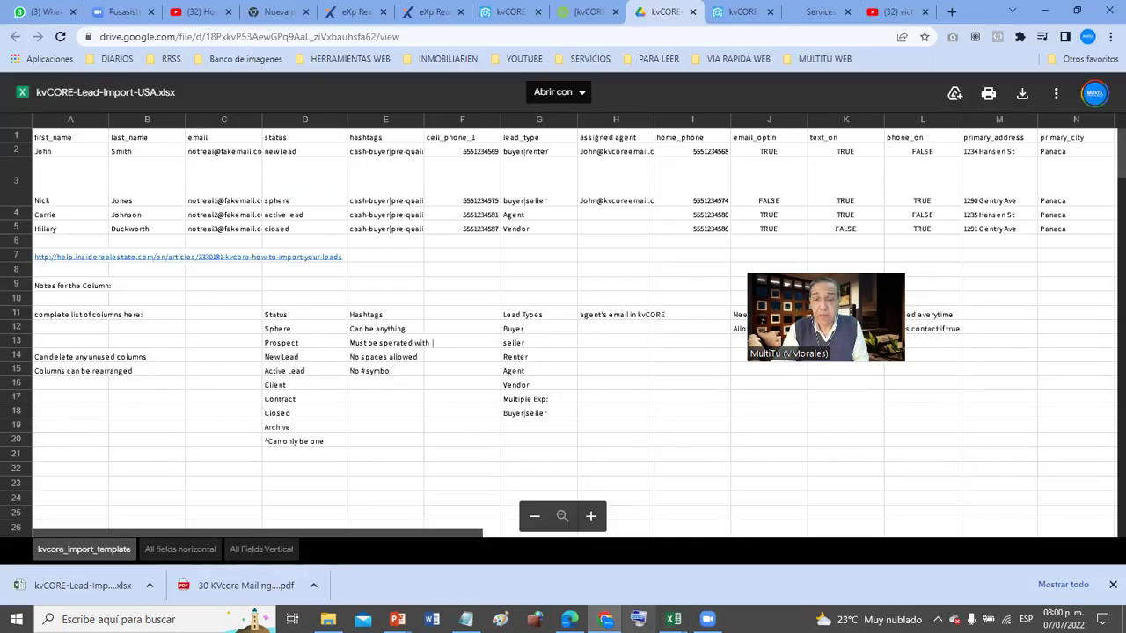
pyautogui.press('ctrl+super+o')
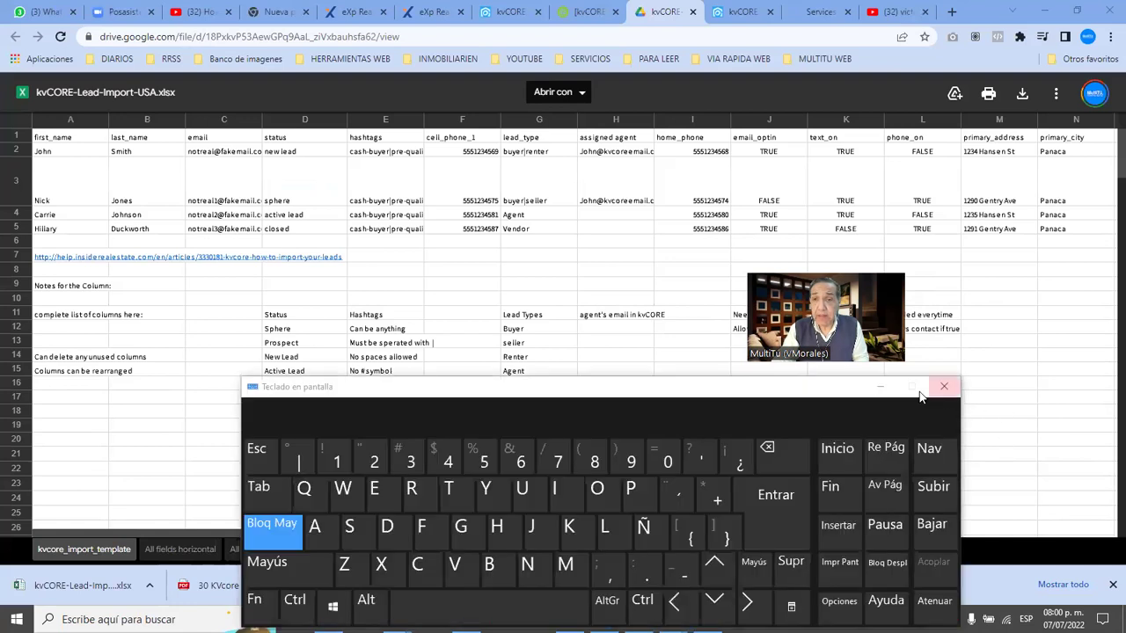
pyautogui.click(945, 391)
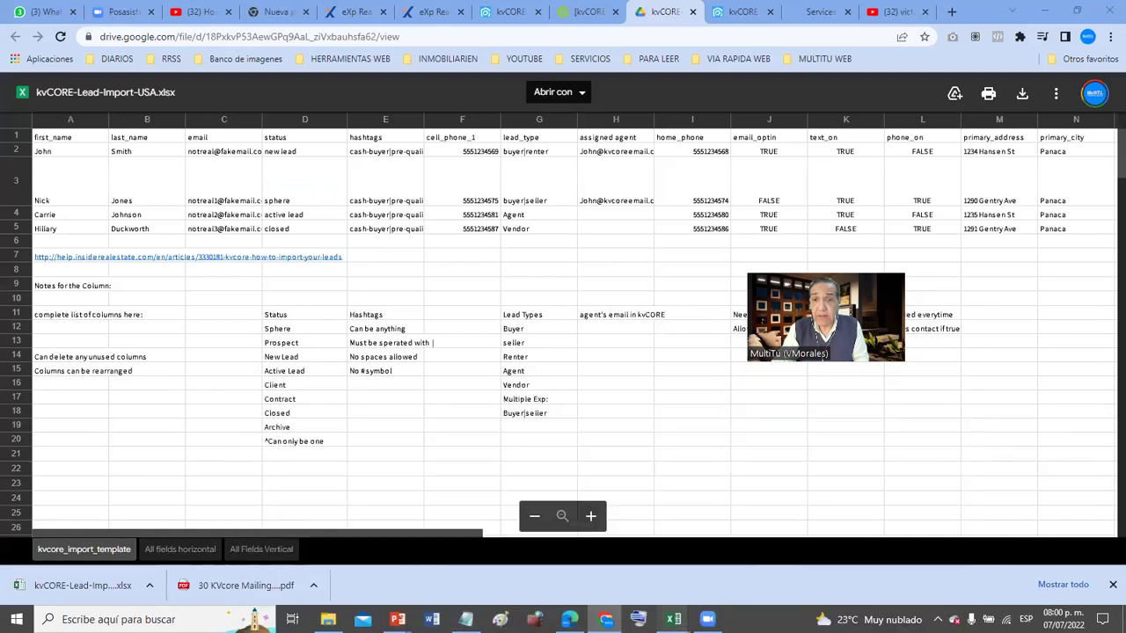
pyautogui.moveTo(673, 619)
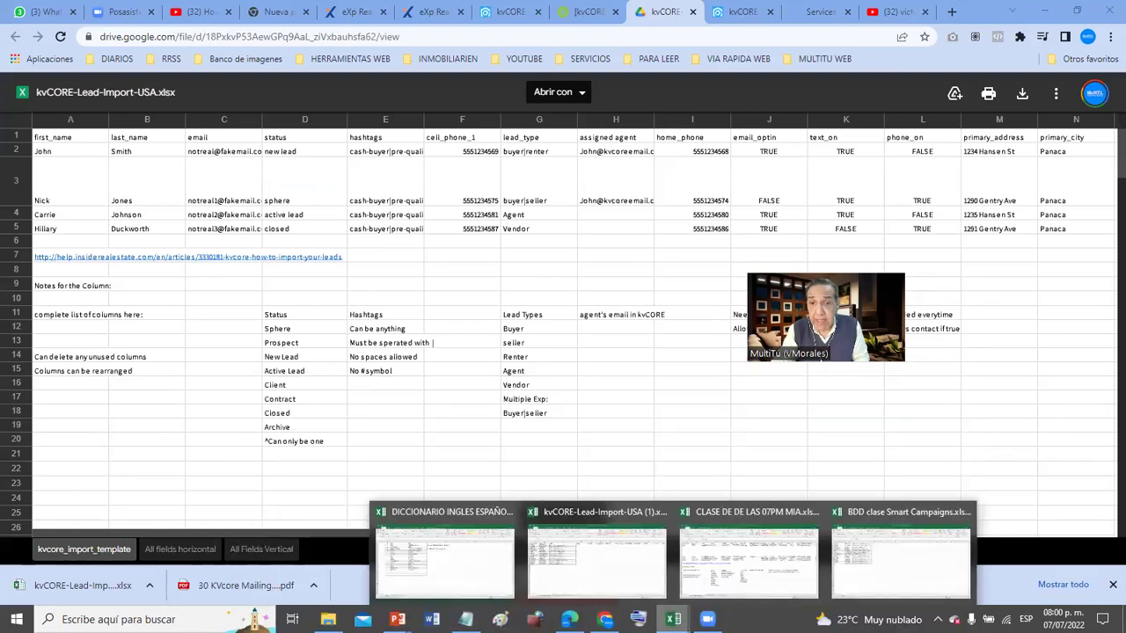
pyautogui.click(749, 558)
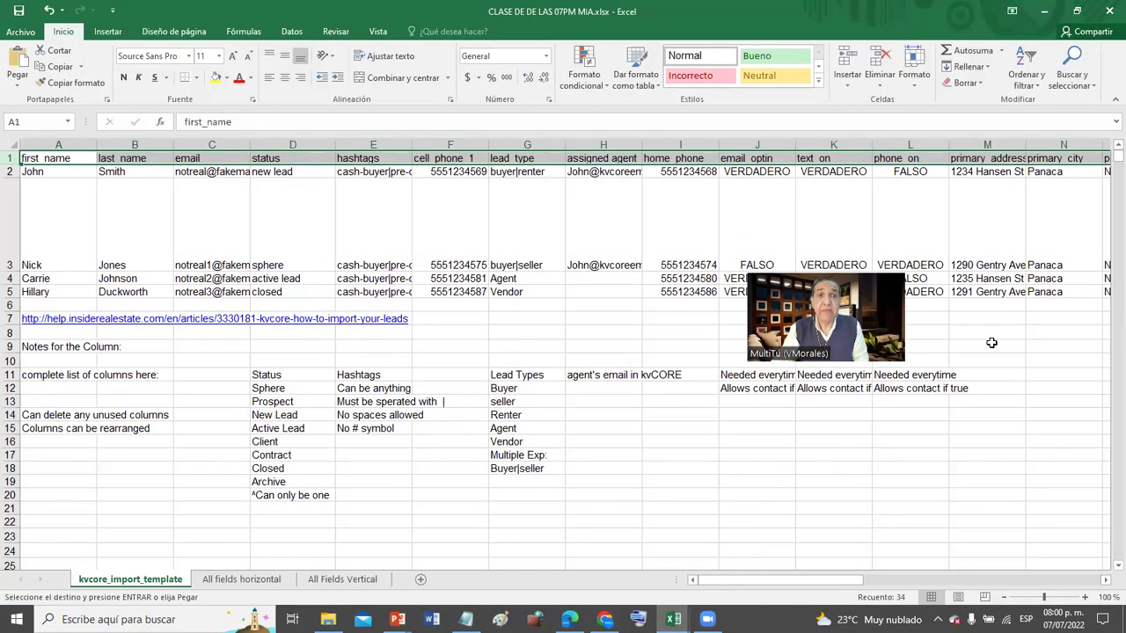
# - Paste the first names into A2 of the template, then copy surnames B1:B12 from BDD clase Smart Campaigns
pyautogui.click(54, 173)
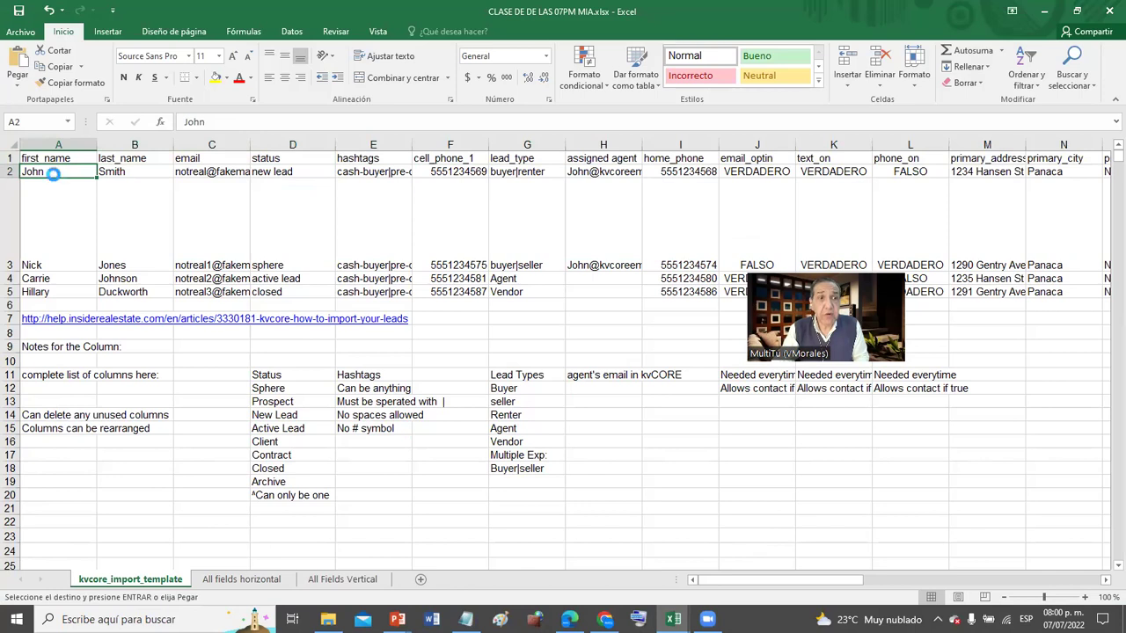
pyautogui.hotkey('ctrl', 'v')
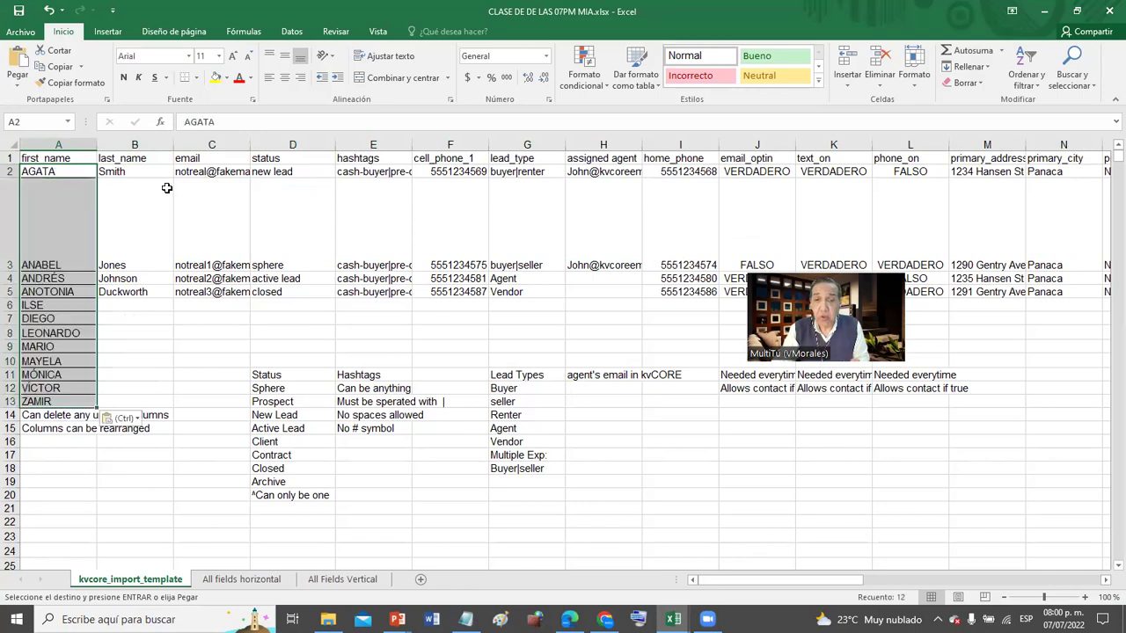
pyautogui.moveTo(672, 619)
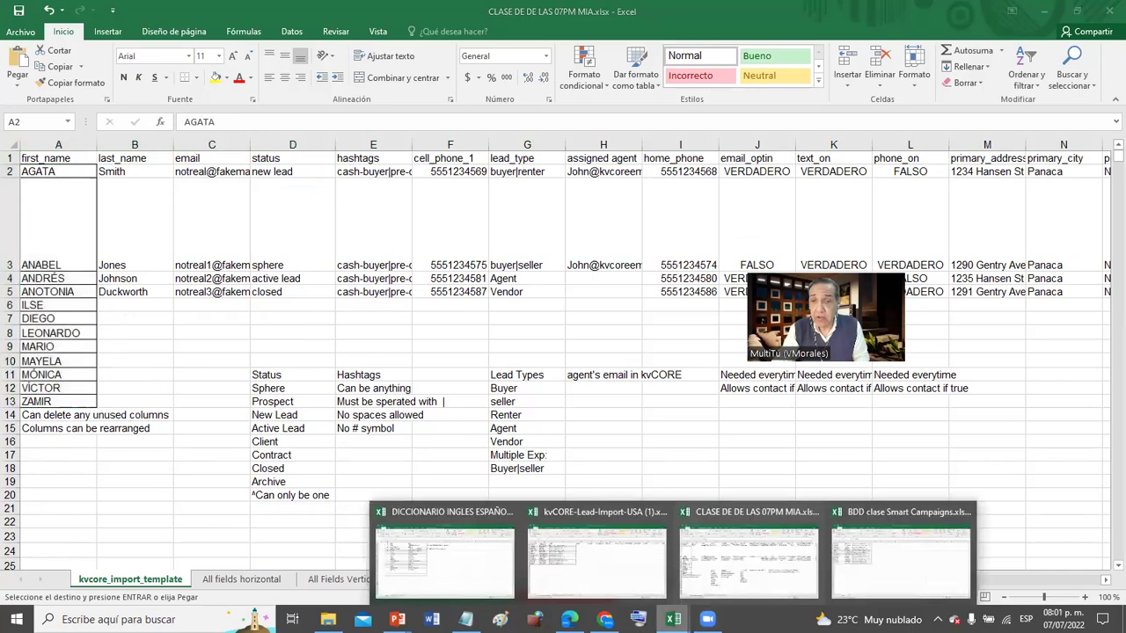
pyautogui.click(874, 564)
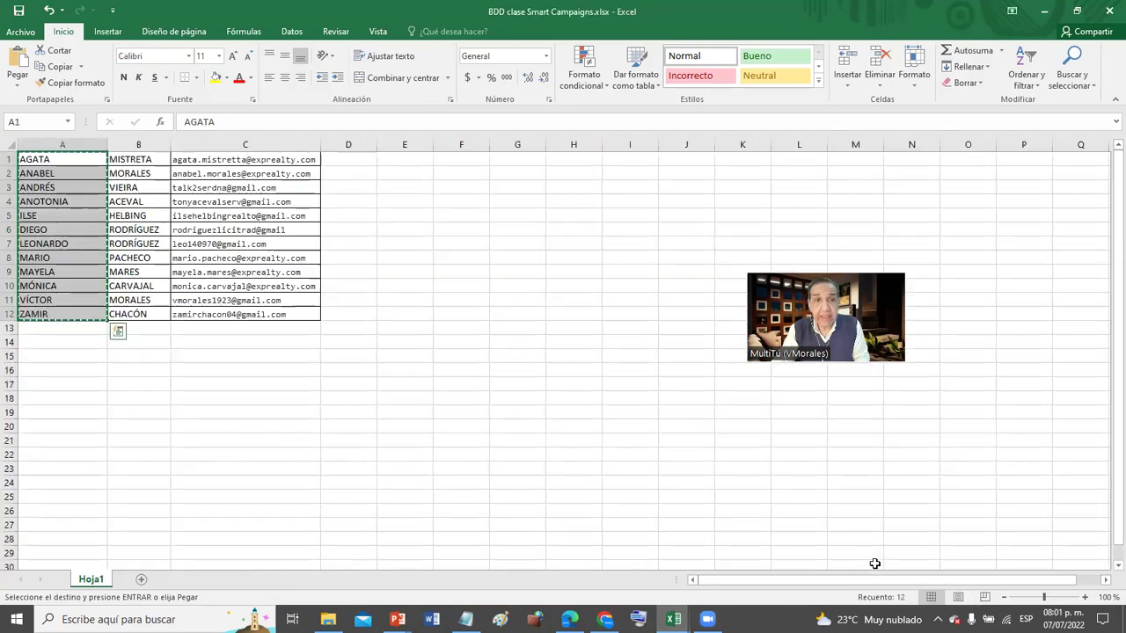
pyautogui.click(338, 425)
pyautogui.click(145, 161)
pyautogui.moveTo(143, 181); pyautogui.dragTo(125, 310)
pyautogui.hotkey('ctrl', 'c')
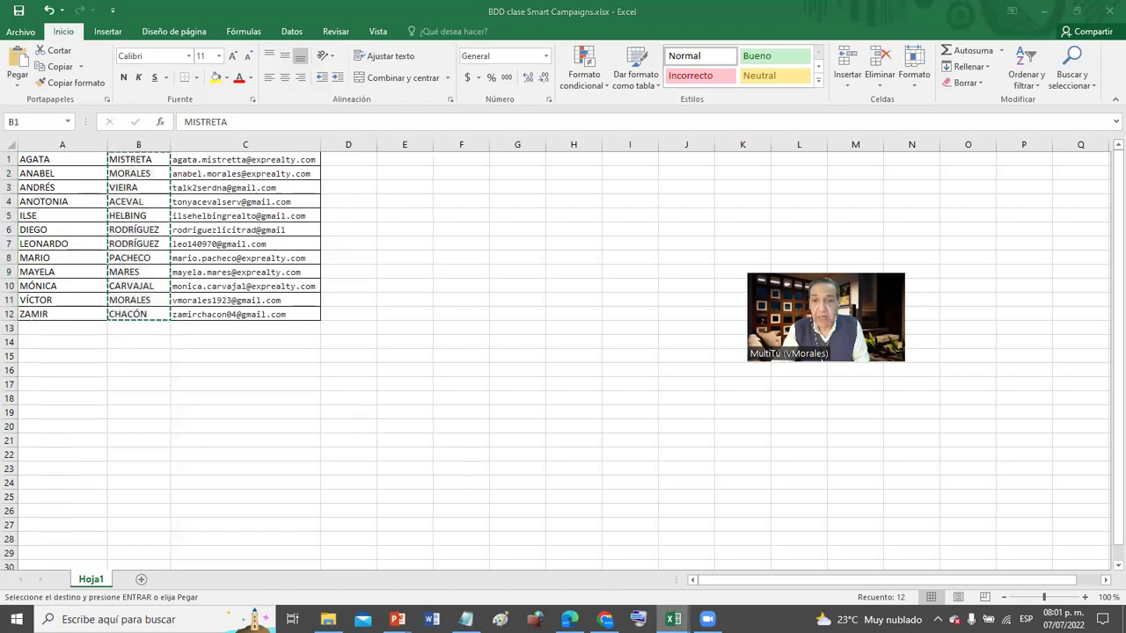
# - Paste the surnames into B2 of CLASE, then bring up kvCORE-Lead-Import-USA (1)
pyautogui.click(672, 619)
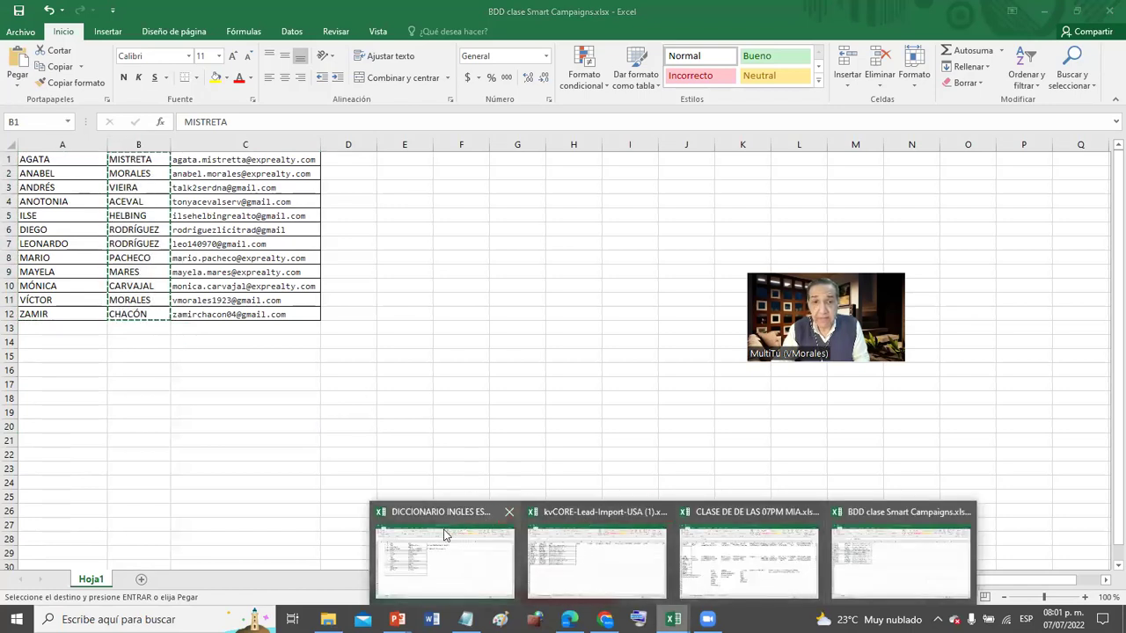
pyautogui.click(723, 549)
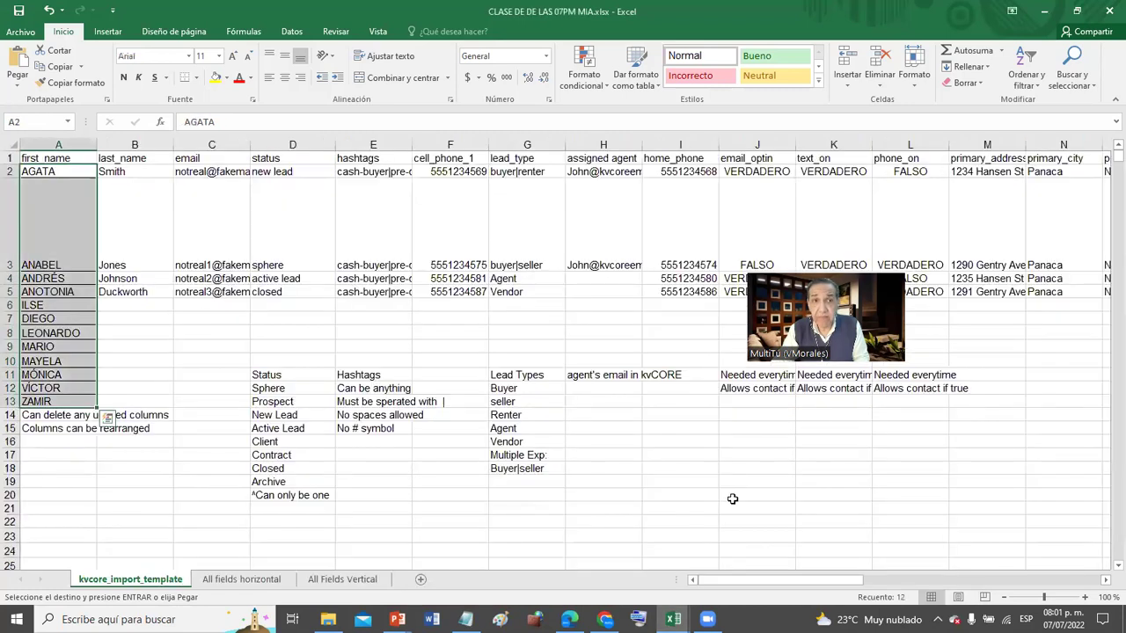
pyautogui.click(105, 171)
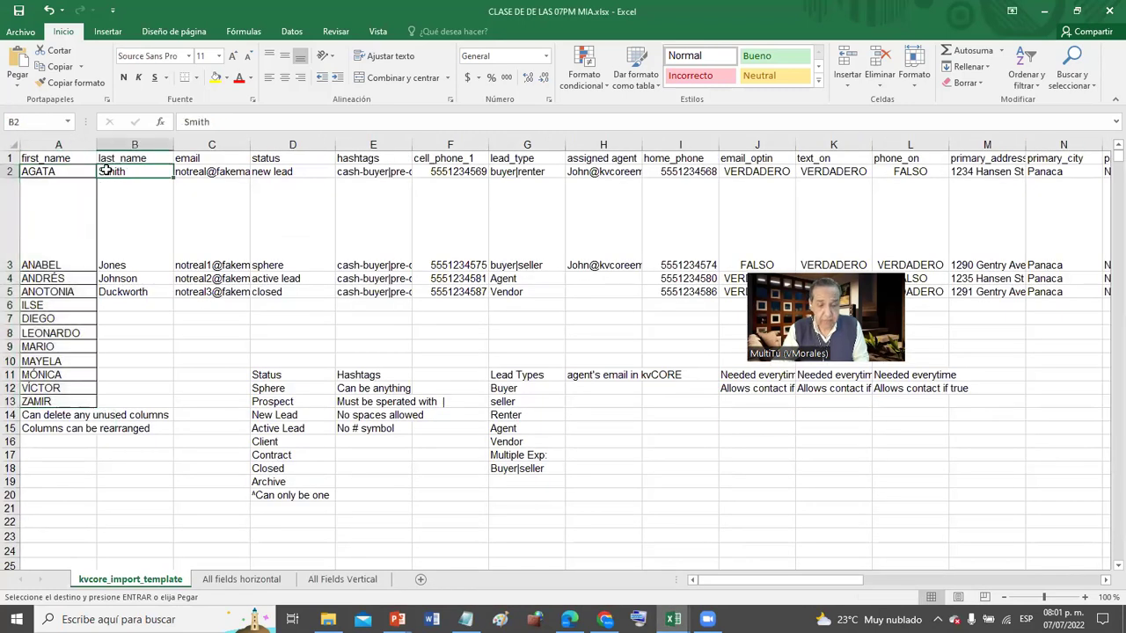
pyautogui.hotkey('ctrl', 'v')
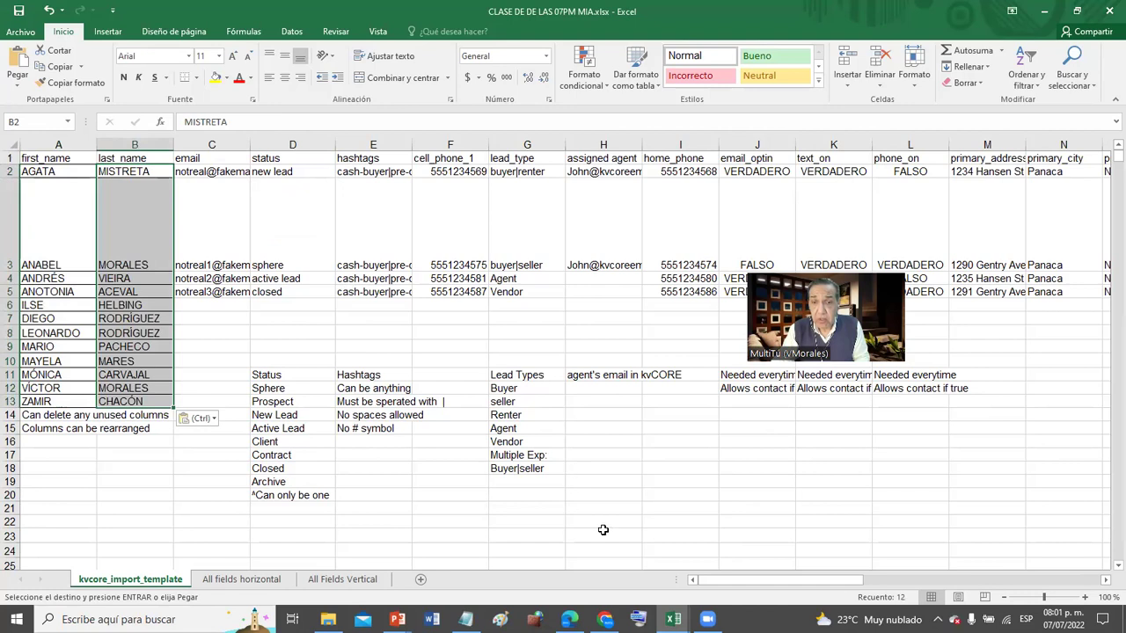
pyautogui.click(672, 619)
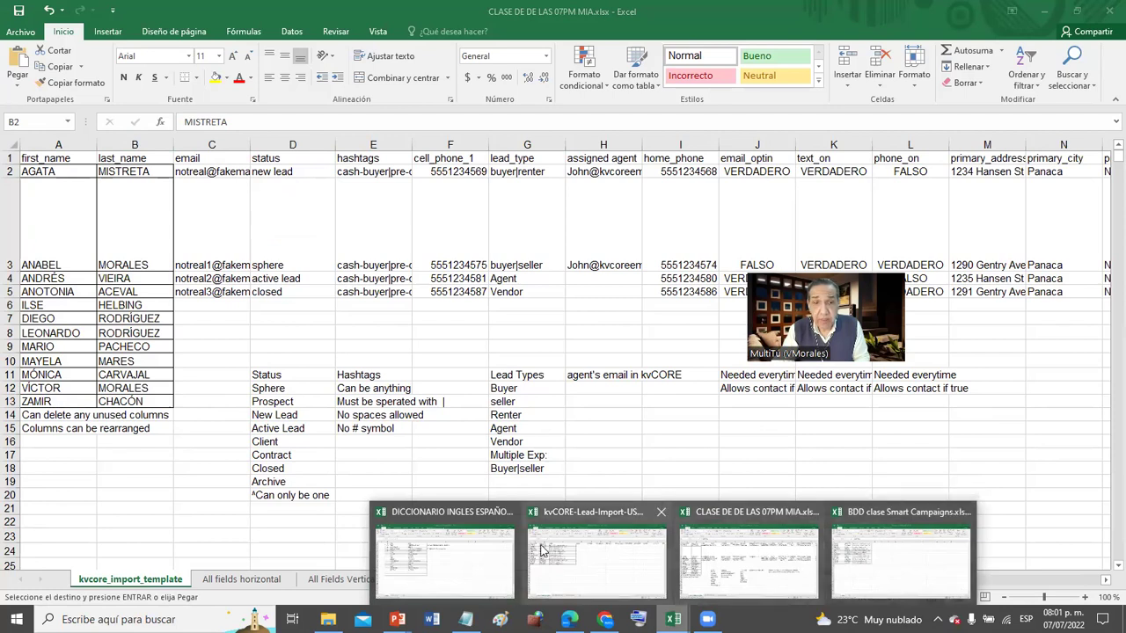
pyautogui.click(573, 577)
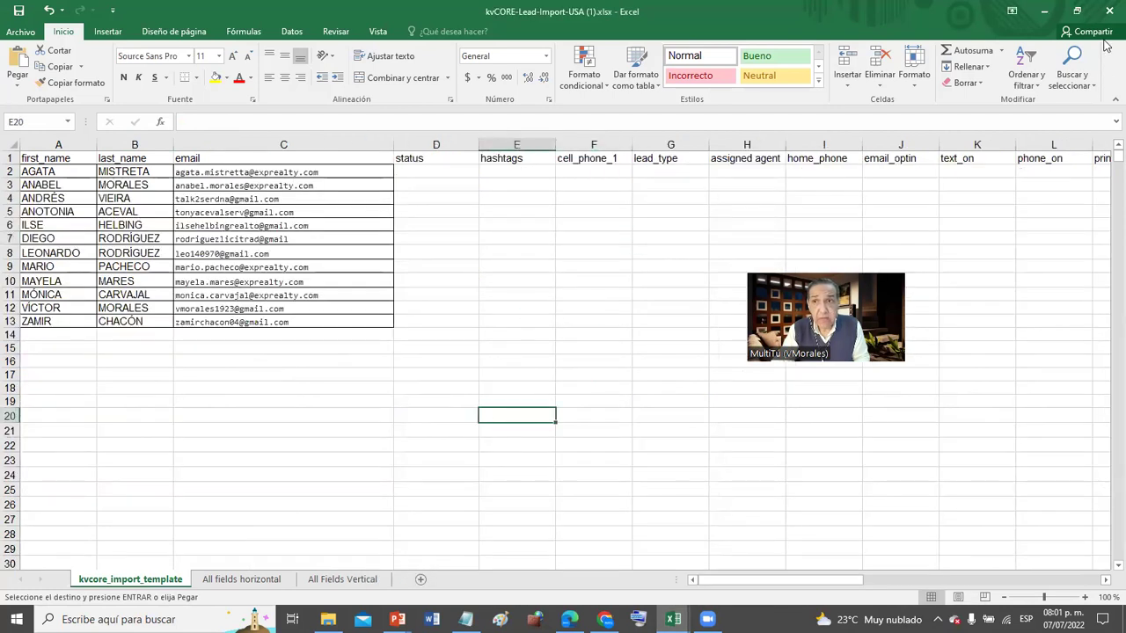
# - Save and close the kvCORE-Lead-Import-USA (1) workbook
pyautogui.click(1109, 10)
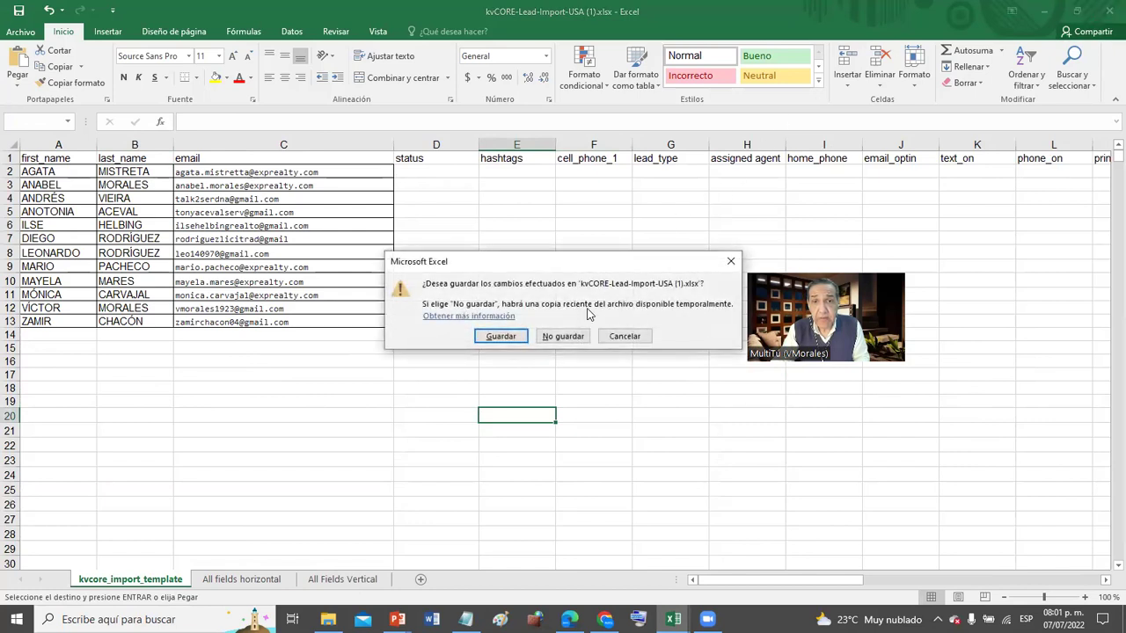
pyautogui.click(495, 341)
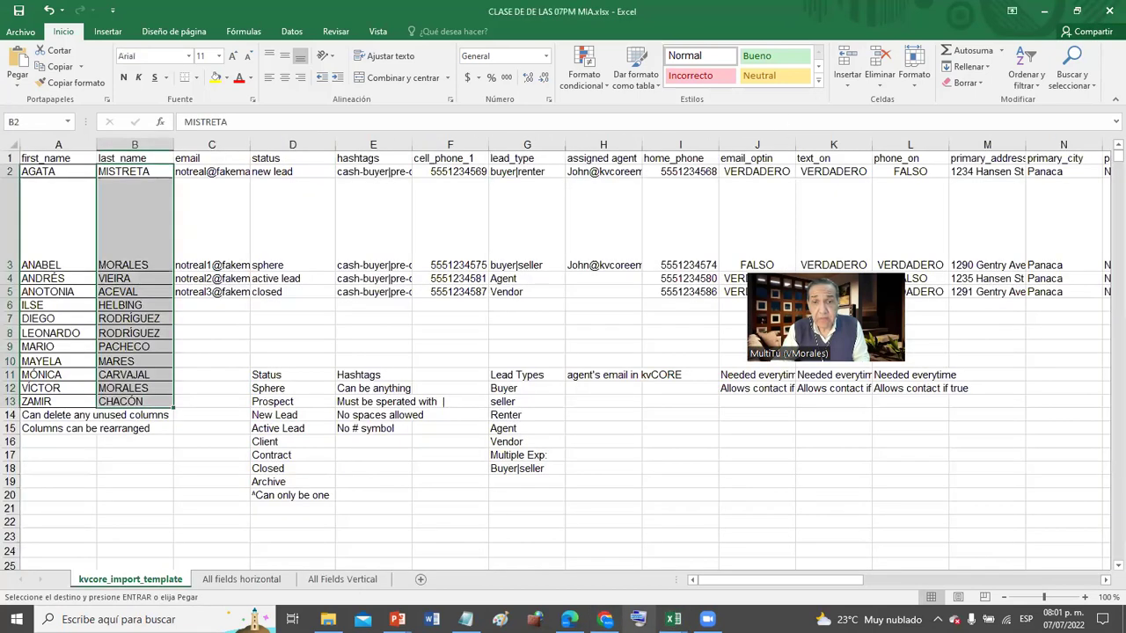
pyautogui.moveTo(673, 619)
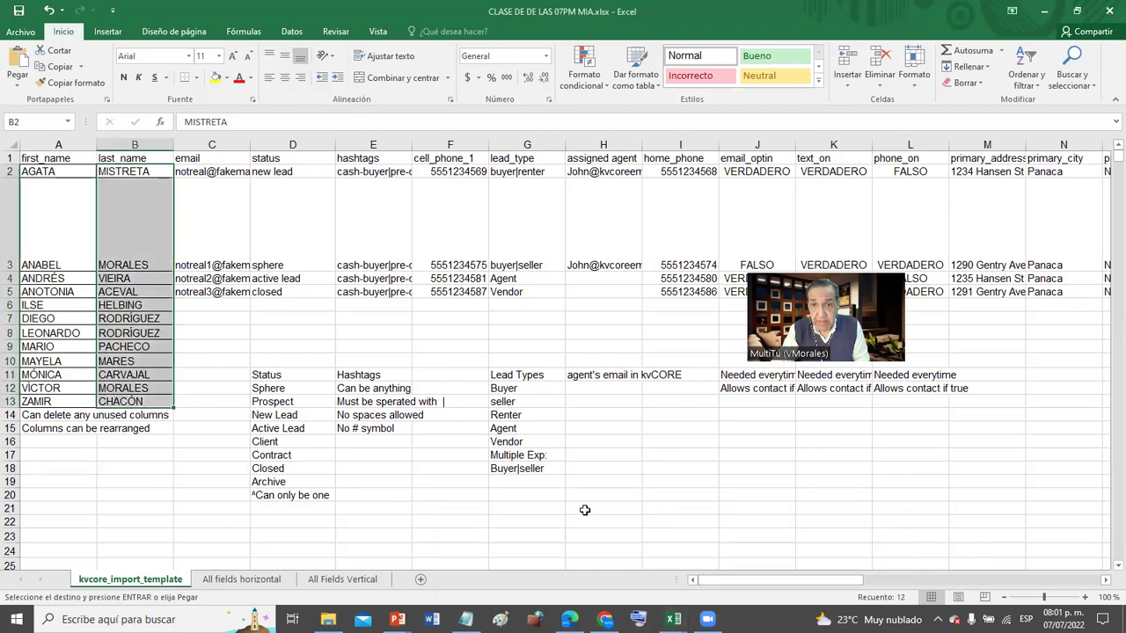
# - Copy the twelve email addresses in C1:C12 of BDD clase Smart Campaigns
pyautogui.click(673, 619)
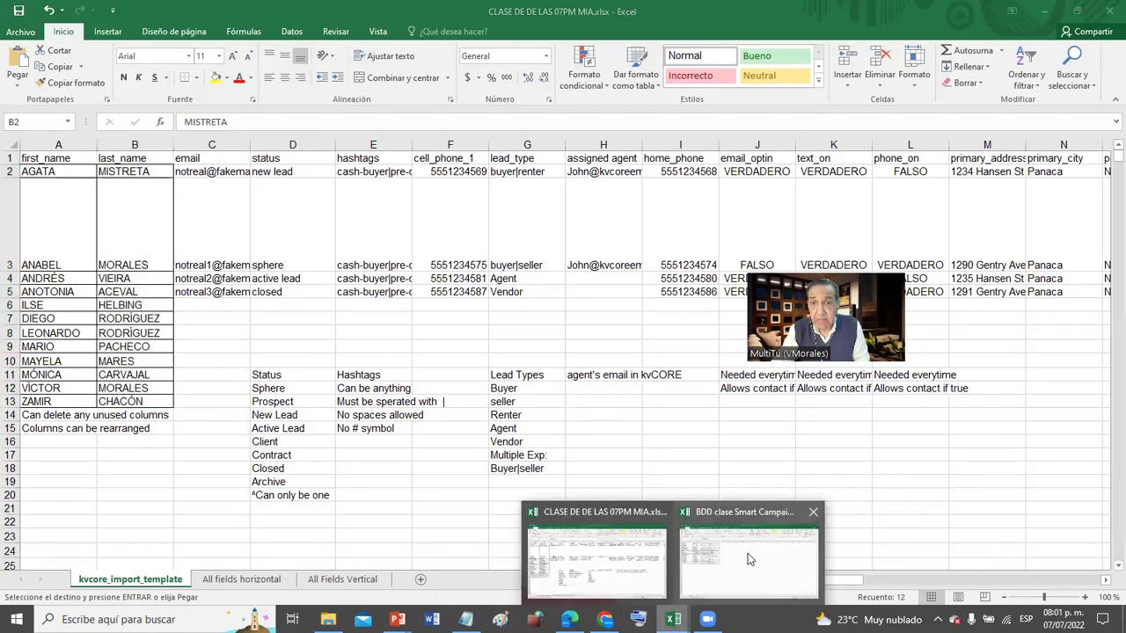
pyautogui.click(747, 553)
pyautogui.click(280, 159)
pyautogui.moveTo(281, 159); pyautogui.dragTo(264, 314)
pyautogui.hotkey('ctrl', 'c')
pyautogui.click(673, 619)
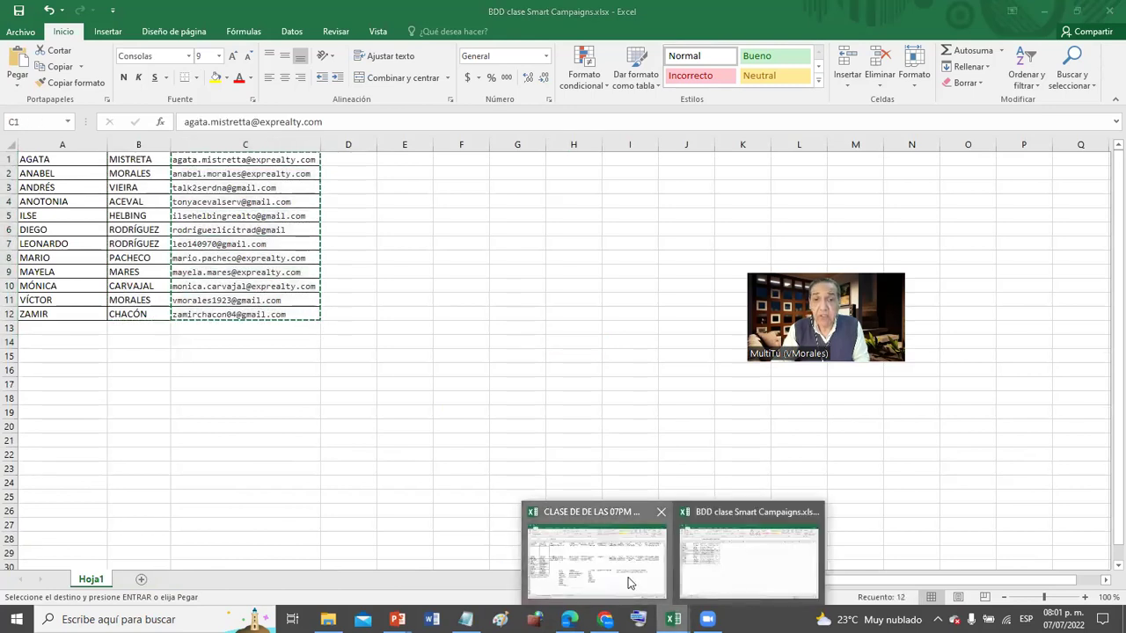
# - Paste the twelve emails into C2 of CLASE and review the header and contact rows
pyautogui.click(630, 582)
pyautogui.click(208, 179)
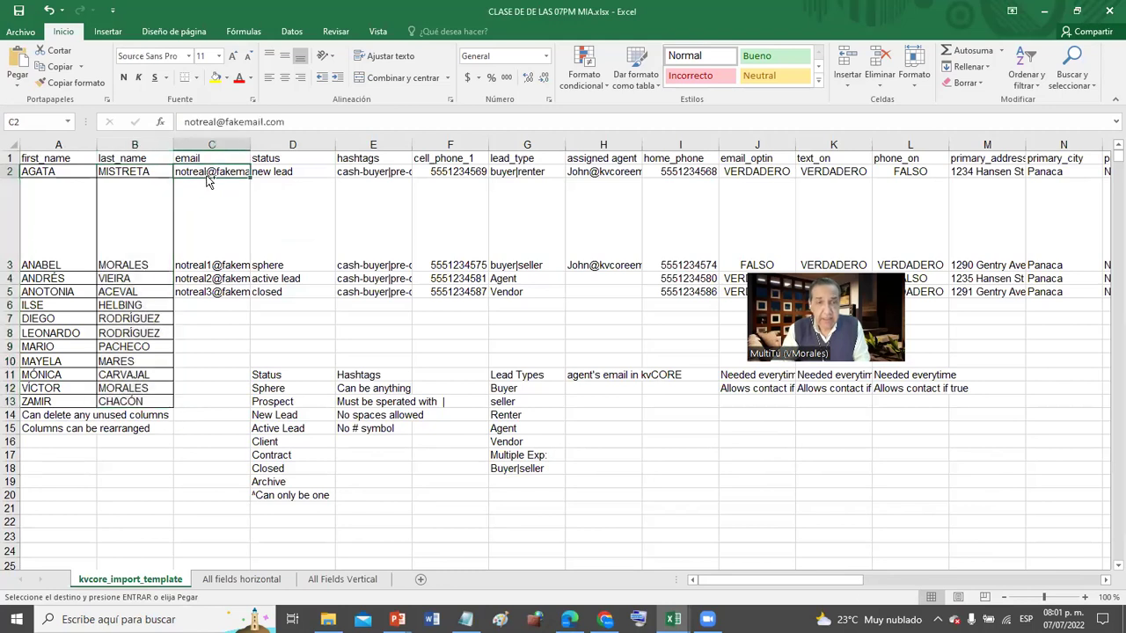
pyautogui.hotkey('ctrl', 'v')
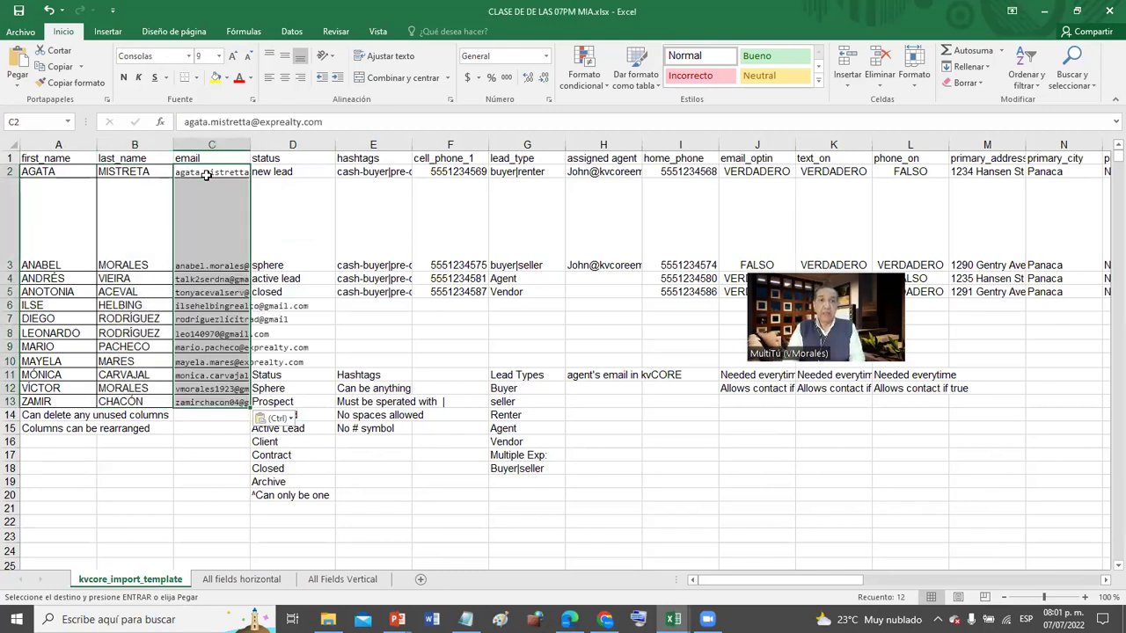
pyautogui.press('Left')
pyautogui.press('Left')
pyautogui.press('Up')
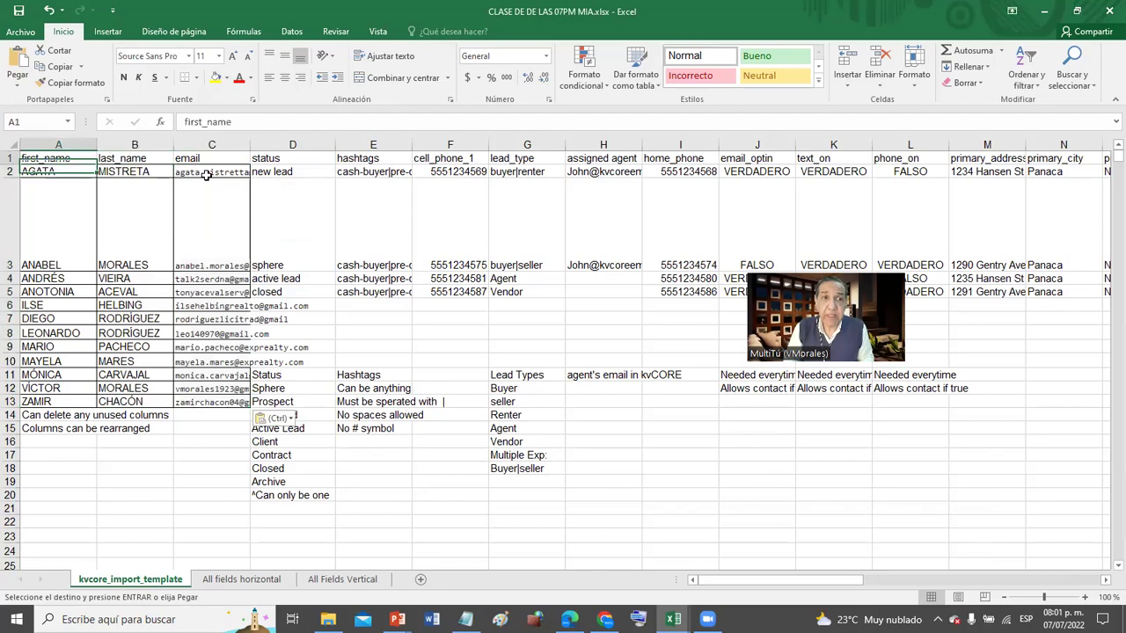
pyautogui.hotkey('shift', 'Right')
pyautogui.hotkey('shift', 'Right')
pyautogui.hotkey('shift', 'Right')
pyautogui.hotkey('shift', 'Right')
pyautogui.hotkey('shift', 'Right')
pyautogui.hotkey('shift', 'Right')
pyautogui.hotkey('shift', 'Right')
pyautogui.hotkey('shift', 'Right')
pyautogui.hotkey('shift', 'Right')
pyautogui.hotkey('shift', 'Right')
pyautogui.hotkey('shift', 'Right')
pyautogui.hotkey('shift', 'Right')
pyautogui.hotkey('shift', 'Right')
pyautogui.hotkey('shift', 'Right')
pyautogui.hotkey('shift', 'Right')
pyautogui.hotkey('shift', 'Right')
pyautogui.hotkey('shift', 'Right')
pyautogui.hotkey('shift', 'Right')
pyautogui.hotkey('shift', 'Right')
pyautogui.hotkey('shift', 'Right')
pyautogui.hotkey('shift', 'Right')
pyautogui.hotkey('shift', 'Right')
pyautogui.hotkey('shift', 'Right')
pyautogui.hotkey('shift', 'Right')
pyautogui.hotkey('shift', 'Right')
pyautogui.hotkey('shift', 'Right')
pyautogui.hotkey('shift', 'Right')
pyautogui.hotkey('shift', 'Right')
pyautogui.hotkey('shift', 'Right')
pyautogui.hotkey('shift', 'Right')
pyautogui.hotkey('shift', 'Right')
pyautogui.hotkey('shift', 'Right')
pyautogui.hotkey('shift', 'Right')
pyautogui.hotkey('shift', 'Right')
pyautogui.hotkey('shift', 'Right')
pyautogui.hotkey('shift', 'Right')
pyautogui.hotkey('shift', 'Right')
pyautogui.hotkey('shift', 'Right')
pyautogui.hotkey('shift', 'Right')
pyautogui.hotkey('shift', 'Right')
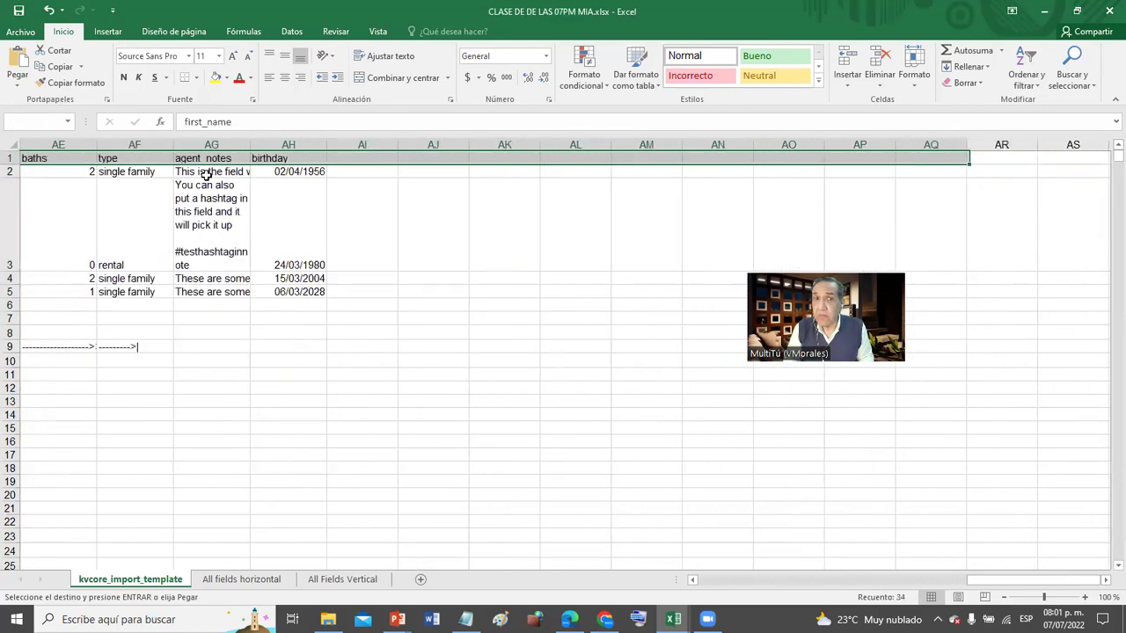
pyautogui.hotkey('ctrl', 'Home')
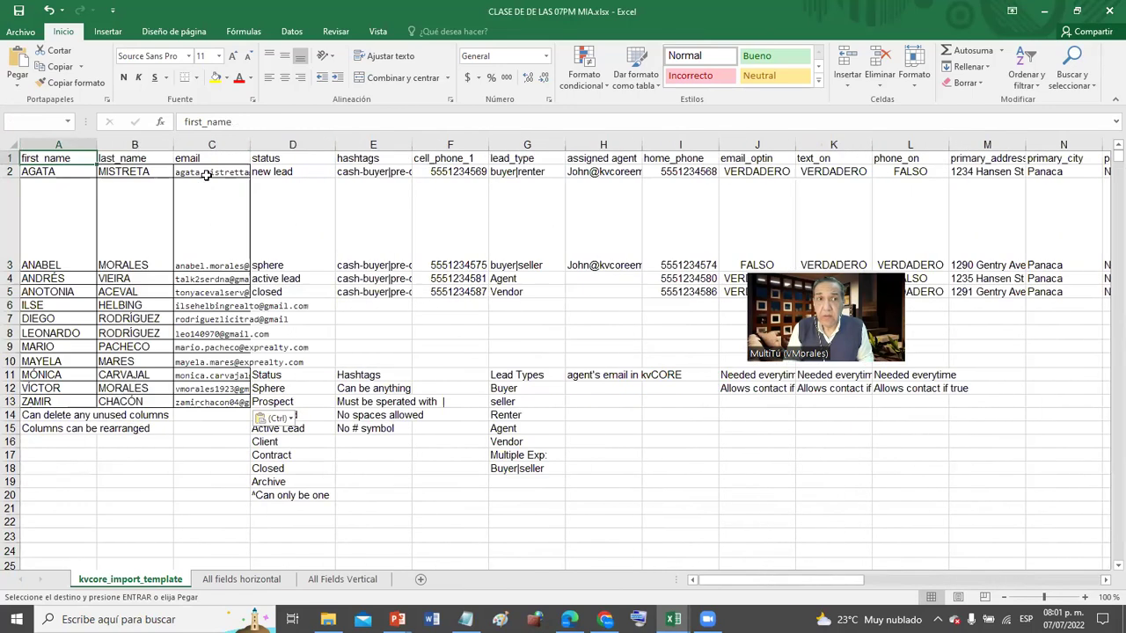
pyautogui.press('Down')
pyautogui.hotkey('shift', 'Right')
pyautogui.hotkey('shift', 'Right')
pyautogui.hotkey('shift', 'Down')
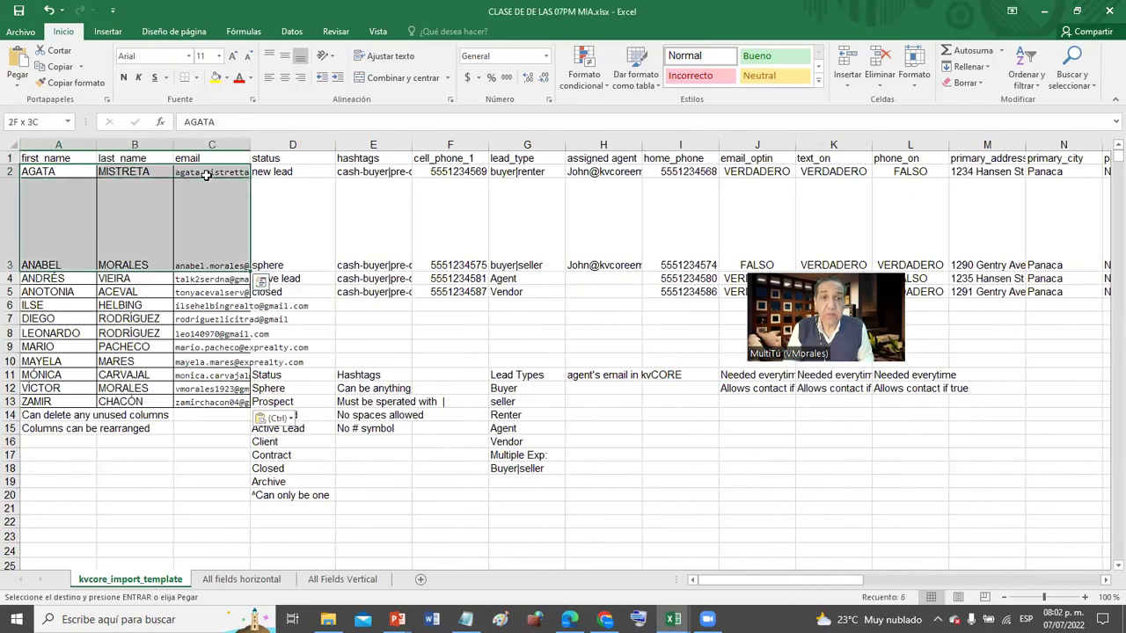
pyautogui.hotkey('shift', 'Down')
pyautogui.hotkey('shift', 'Down')
pyautogui.hotkey('shift', 'Down')
pyautogui.hotkey('shift', 'Down')
pyautogui.hotkey('shift', 'Down')
pyautogui.hotkey('shift', 'Down')
pyautogui.hotkey('shift', 'Down')
pyautogui.hotkey('shift', 'Down')
pyautogui.hotkey('shift', 'Down')
pyautogui.hotkey('shift', 'Down')
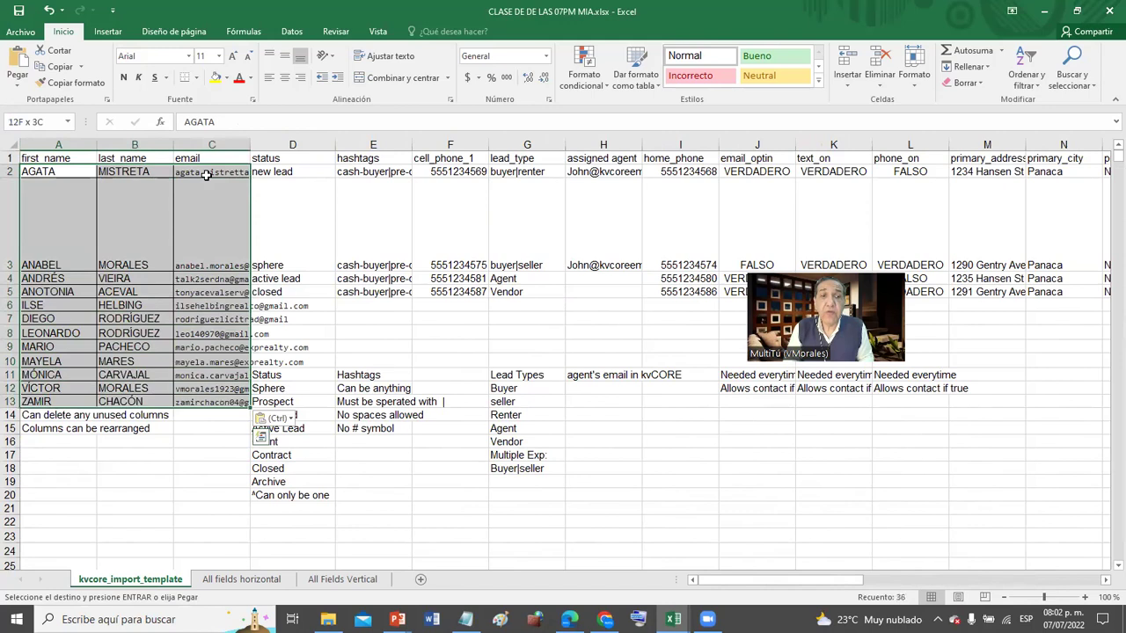
# - Clear the leftover sample status values down to row 20
pyautogui.press('Right')
pyautogui.press('Right')
pyautogui.press('Right')
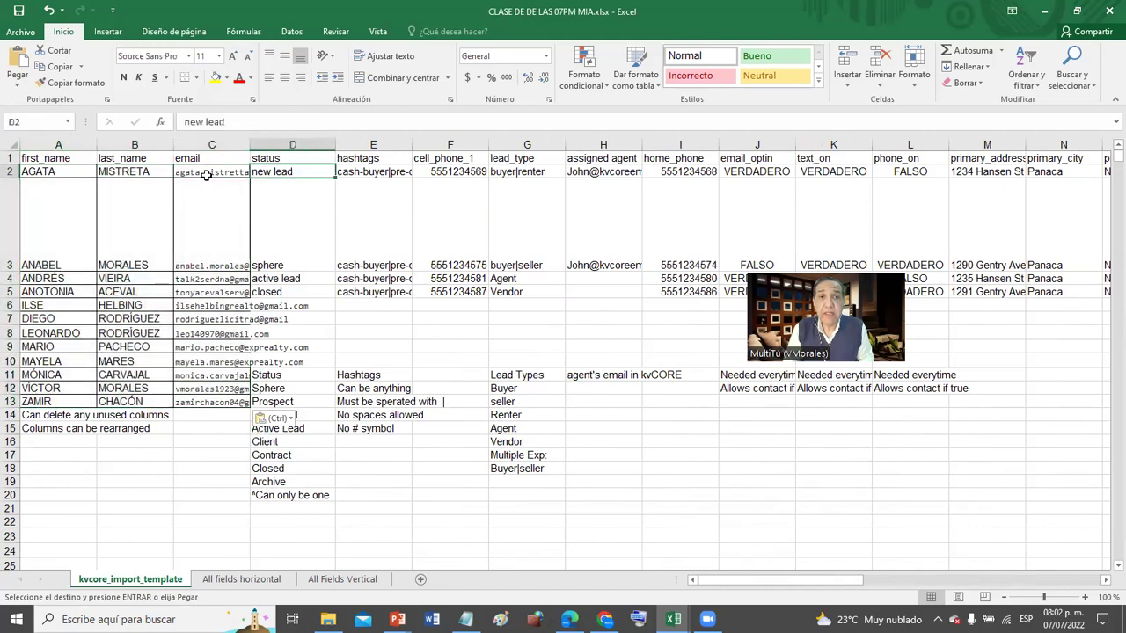
pyautogui.hotkey('shift', 'Down')
pyautogui.hotkey('shift', 'Down')
pyautogui.hotkey('shift', 'Down')
pyautogui.hotkey('shift', 'Down')
pyautogui.hotkey('shift', 'Down')
pyautogui.hotkey('shift', 'Down')
pyautogui.hotkey('shift', 'Down')
pyautogui.hotkey('shift', 'Down')
pyautogui.hotkey('shift', 'Down')
pyautogui.hotkey('shift', 'Down')
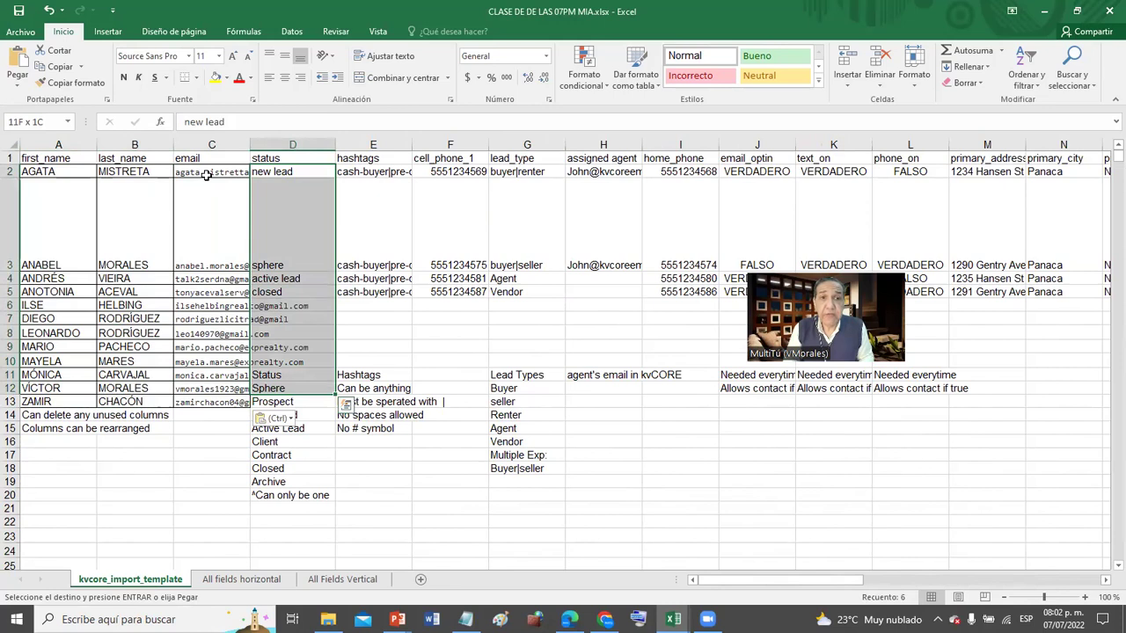
pyautogui.hotkey('shift', 'Down')
pyautogui.hotkey('shift', 'Down')
pyautogui.hotkey('shift', 'Down')
pyautogui.hotkey('shift', 'Down')
pyautogui.hotkey('shift', 'Down')
pyautogui.hotkey('shift', 'Down')
pyautogui.hotkey('shift', 'Down')
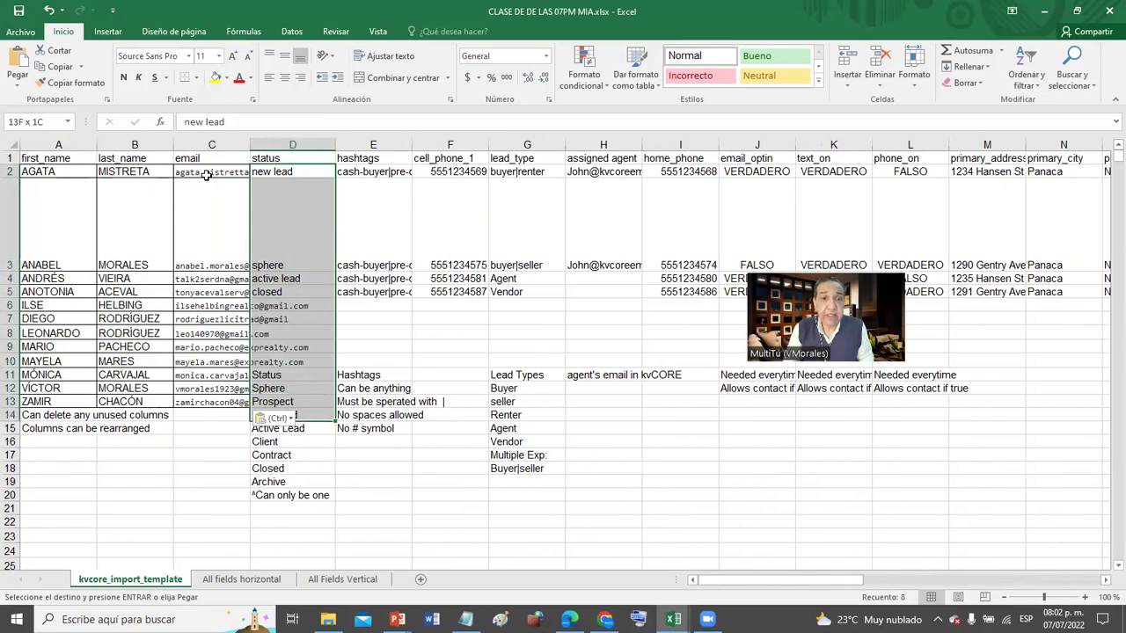
pyautogui.hotkey('shift', 'Down')
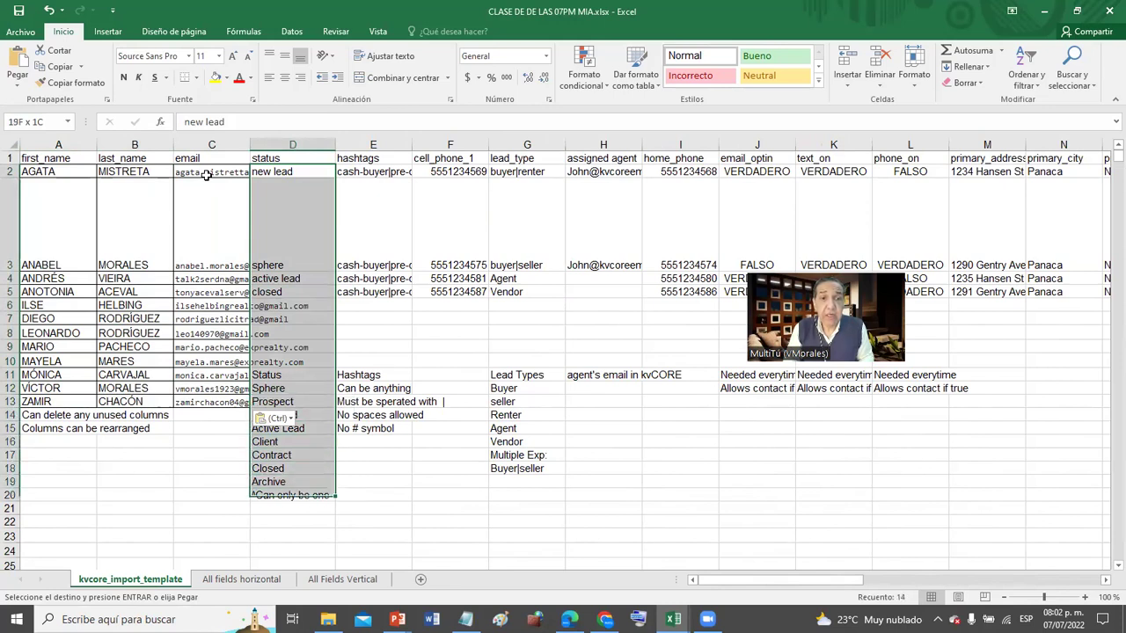
pyautogui.press('Delete')
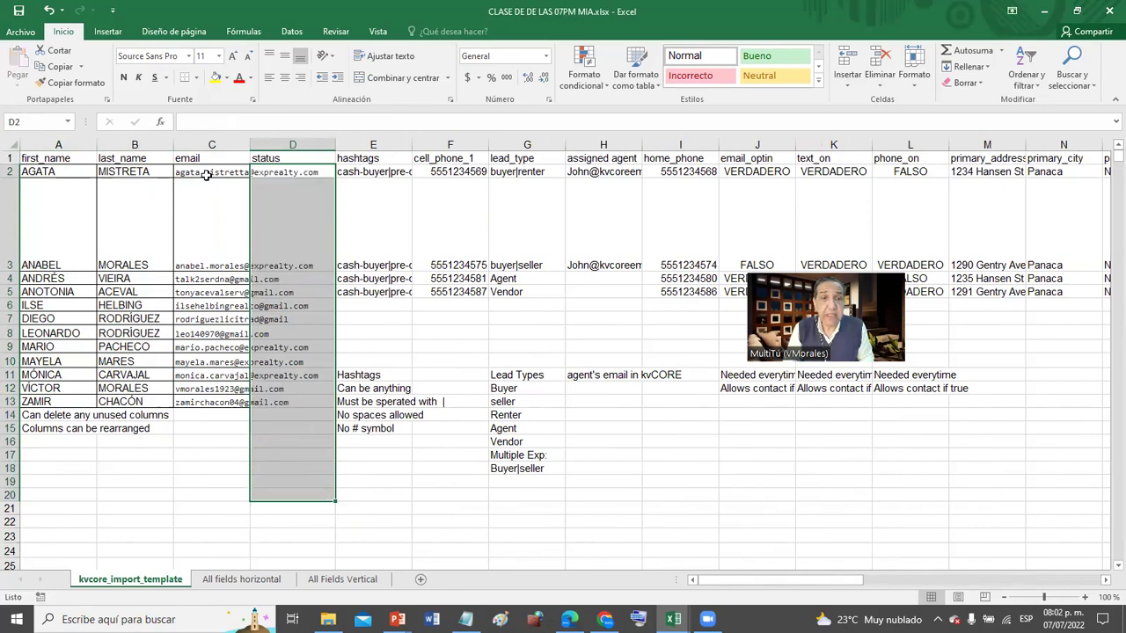
# - Select the sample hashtags and remaining sample data columns for clearing
pyautogui.press('Right')
pyautogui.hotkey('shift', 'Down')
pyautogui.hotkey('shift', 'Down')
pyautogui.hotkey('shift', 'Down')
pyautogui.hotkey('shift', 'Down')
pyautogui.hotkey('shift', 'Down')
pyautogui.hotkey('shift', 'Down')
pyautogui.hotkey('shift', 'Down')
pyautogui.hotkey('shift', 'Down')
pyautogui.hotkey('shift', 'Down')
pyautogui.hotkey('shift', 'Down')
pyautogui.hotkey('shift', 'Down')
pyautogui.hotkey('shift', 'Down')
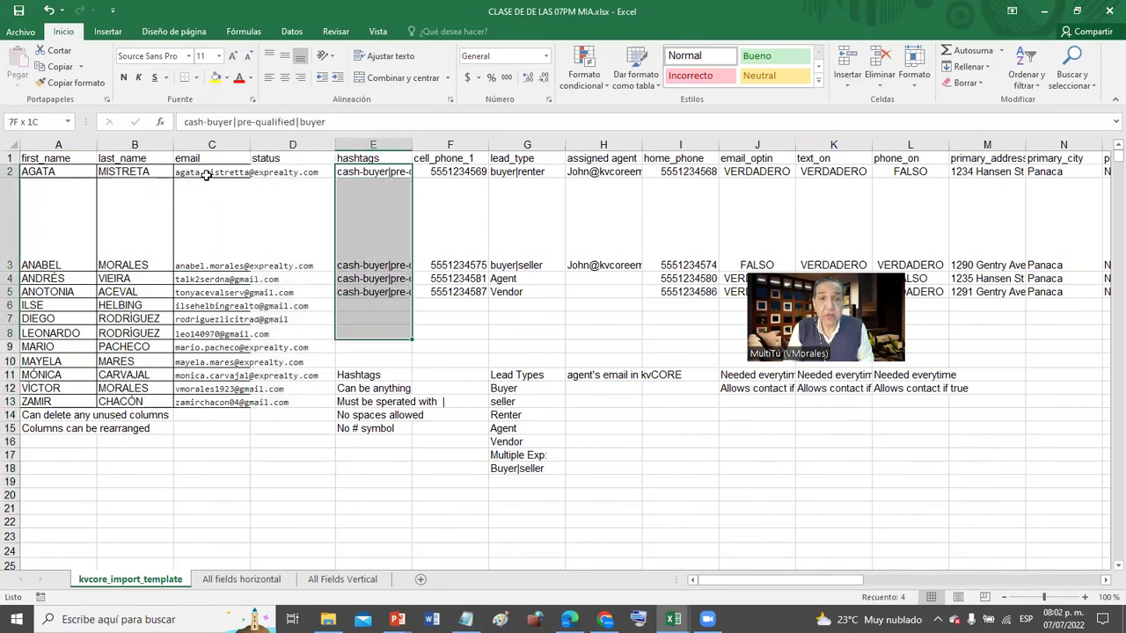
pyautogui.hotkey('shift', 'Down')
pyautogui.hotkey('shift', 'Right')
pyautogui.hotkey('shift', 'Right')
pyautogui.hotkey('shift', 'Right')
pyautogui.hotkey('shift', 'Right')
pyautogui.hotkey('shift', 'Right')
pyautogui.hotkey('shift', 'Right')
pyautogui.hotkey('shift', 'Right')
pyautogui.hotkey('shift', 'Right')
pyautogui.hotkey('shift', 'Right')
pyautogui.hotkey('shift', 'Right')
pyautogui.hotkey('shift', 'Right')
pyautogui.hotkey('shift', 'Right')
pyautogui.hotkey('shift', 'Right')
pyautogui.hotkey('shift', 'Right')
pyautogui.hotkey('shift', 'Right')
pyautogui.hotkey('shift', 'Right')
pyautogui.hotkey('shift', 'Right')
pyautogui.hotkey('shift', 'Right')
pyautogui.hotkey('shift', 'Right')
pyautogui.hotkey('shift', 'Right')
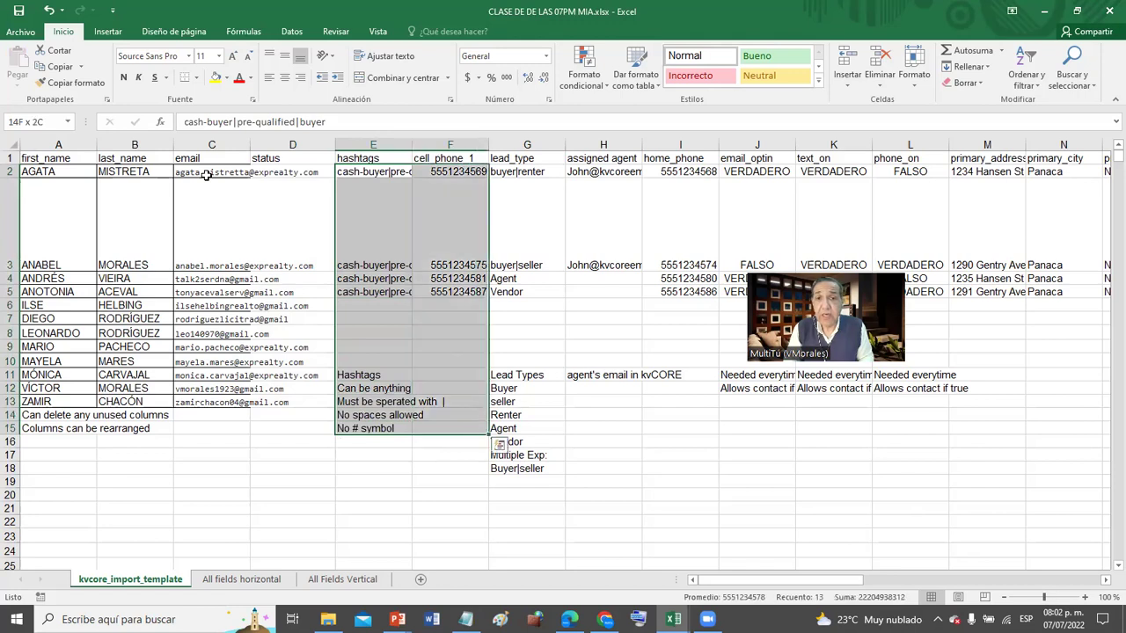
pyautogui.hotkey('shift', 'Right')
pyautogui.hotkey('shift', 'Right')
pyautogui.hotkey('shift', 'Right')
pyautogui.hotkey('shift', 'Right')
pyautogui.hotkey('shift', 'Down')
pyautogui.hotkey('shift', 'Down')
pyautogui.hotkey('shift', 'Down')
pyautogui.hotkey('shift', 'Down')
pyautogui.hotkey('shift', 'Down')
pyautogui.hotkey('shift', 'Down')
pyautogui.hotkey('shift', 'Down')
pyautogui.hotkey('shift', 'Down')
pyautogui.hotkey('shift', 'Down')
pyautogui.hotkey('shift', 'Down')
pyautogui.hotkey('shift', 'Down')
pyautogui.hotkey('shift', 'Down')
pyautogui.hotkey('shift', 'Down')
pyautogui.hotkey('shift', 'Down')
pyautogui.hotkey('shift', 'Down')
pyautogui.hotkey('shift', 'Down')
pyautogui.hotkey('shift', 'Down')
pyautogui.hotkey('shift', 'Down')
pyautogui.hotkey('shift', 'Down')
pyautogui.hotkey('shift', 'Down')
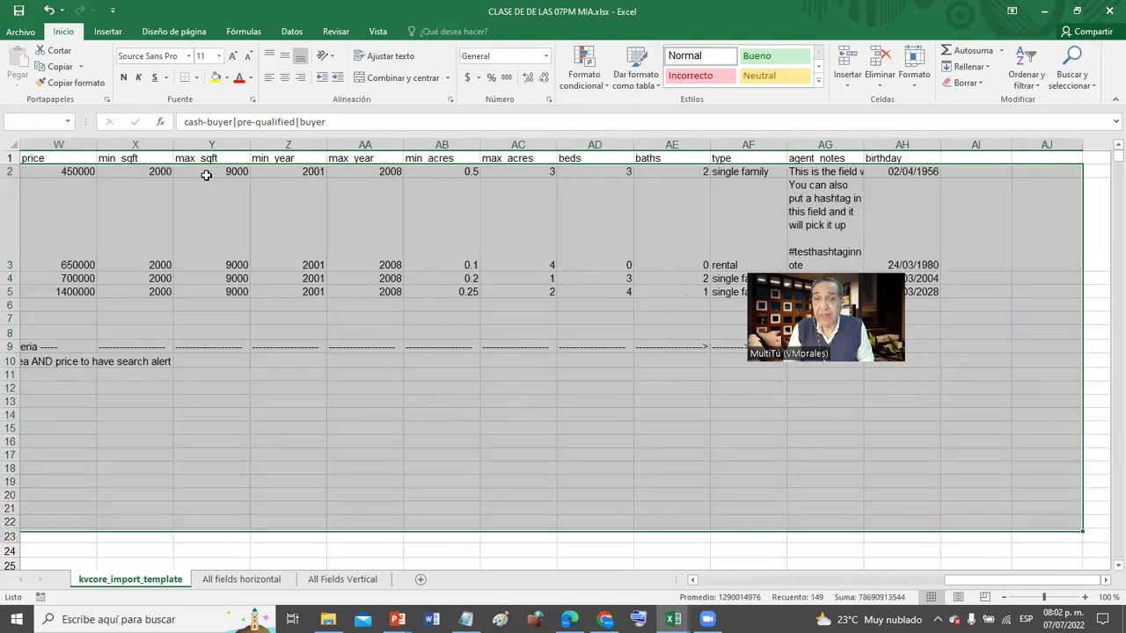
pyautogui.press('Left')
pyautogui.press('Left')
pyautogui.press('Left')
pyautogui.press('Left')
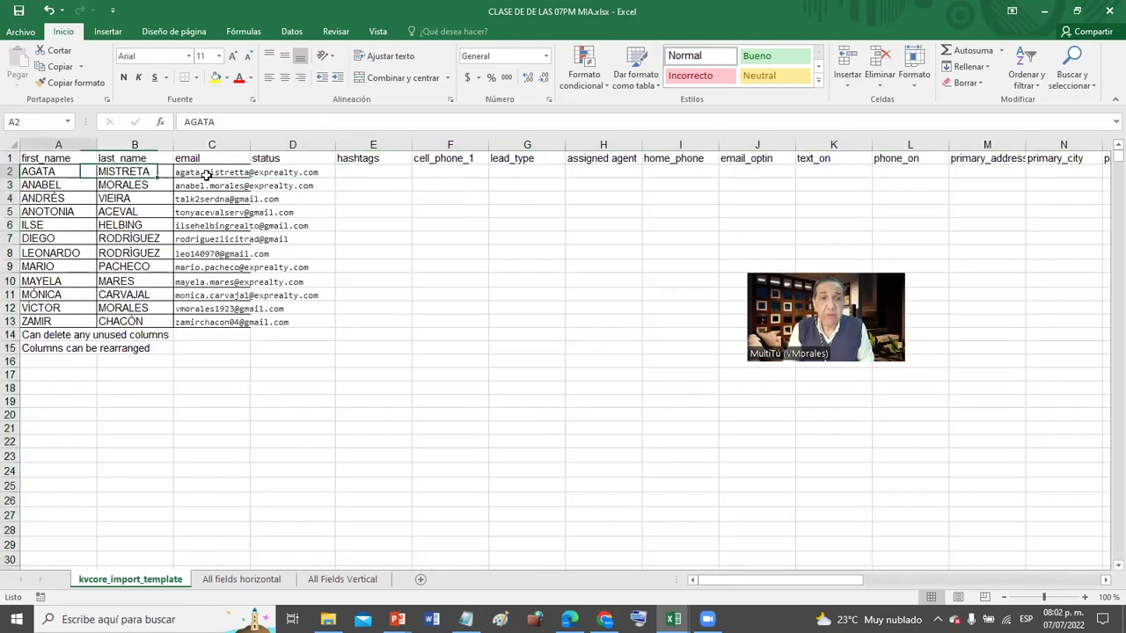
# - Delete the two note lines below the name list
pyautogui.press('Down')
pyautogui.press('Down')
pyautogui.press('Down')
pyautogui.press('Down')
pyautogui.press('Down')
pyautogui.press('Down')
pyautogui.press('Down')
pyautogui.press('Down')
pyautogui.press('Down')
pyautogui.press('Down')
pyautogui.press('Down')
pyautogui.press('Down')
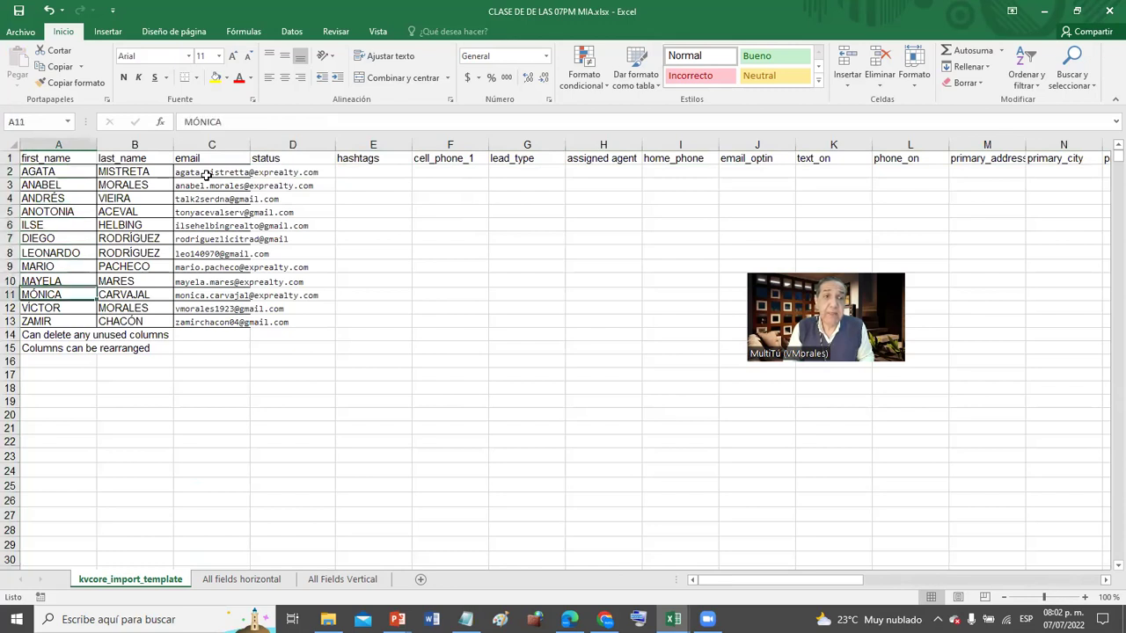
pyautogui.hotkey('shift', 'Down')
pyautogui.hotkey('shift', 'Down')
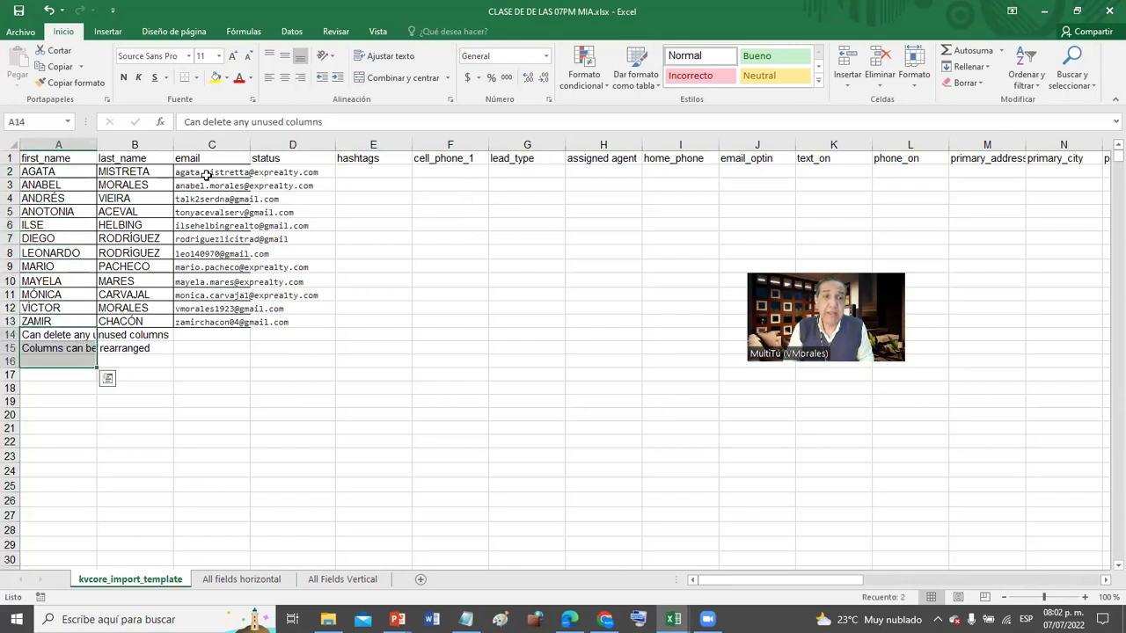
pyautogui.press('Delete')
pyautogui.press('Up')
pyautogui.press('Up')
pyautogui.press('Up')
pyautogui.press('Up')
pyautogui.press('Up')
pyautogui.press('Up')
pyautogui.press('Up')
pyautogui.press('Up')
pyautogui.press('Up')
pyautogui.press('Up')
pyautogui.press('Up')
pyautogui.press('Up')
pyautogui.press('Up')
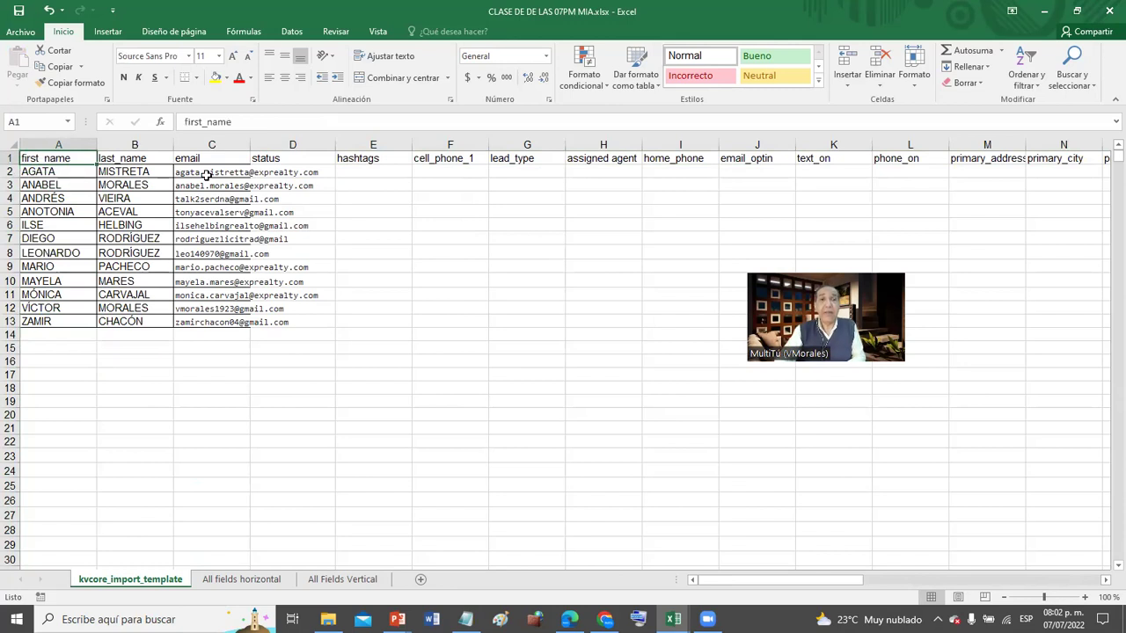
# - Widen the email column so addresses fit, then select the names and emails A2:C13
pyautogui.moveTo(245, 144); pyautogui.dragTo(355, 142)
pyautogui.click(475, 224)
pyautogui.click(495, 221)
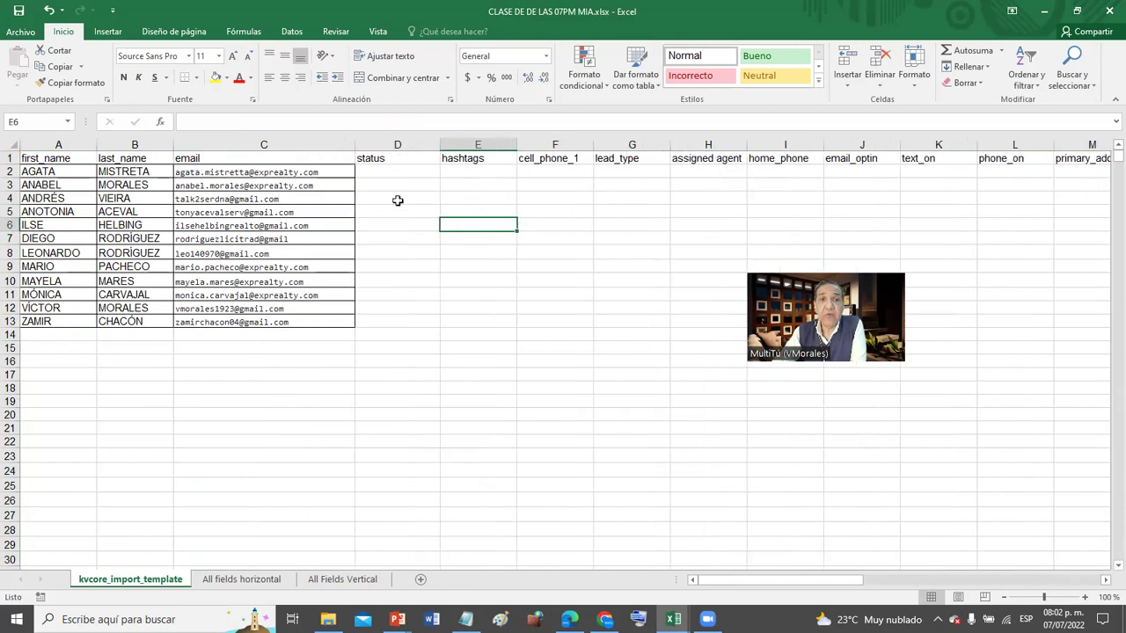
pyautogui.click(11, 158)
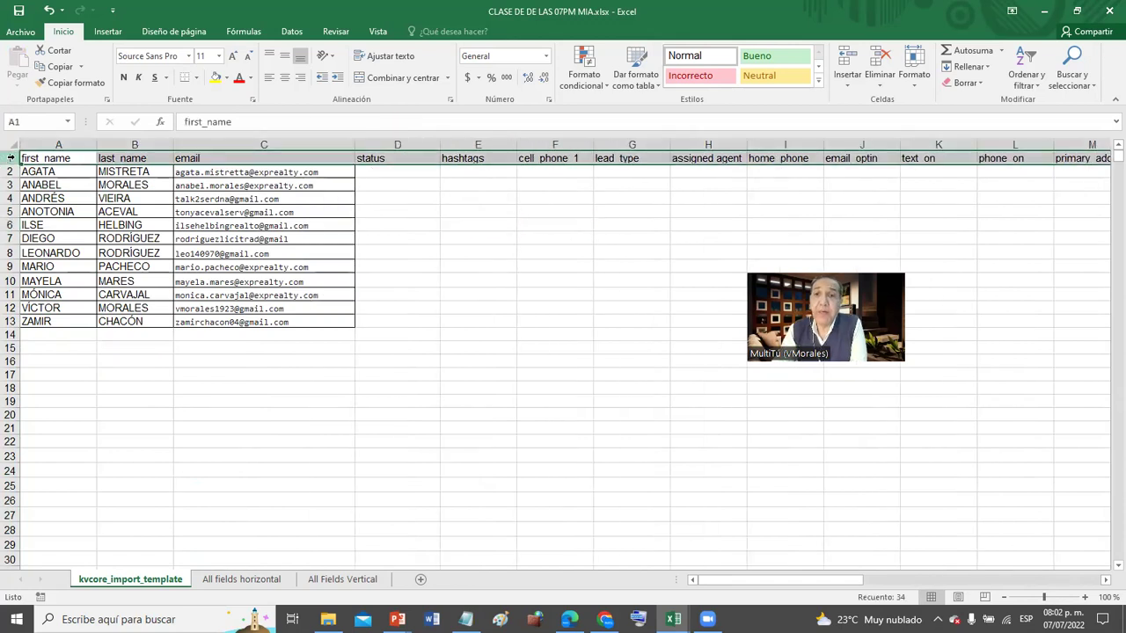
pyautogui.moveTo(53, 173); pyautogui.dragTo(264, 322)
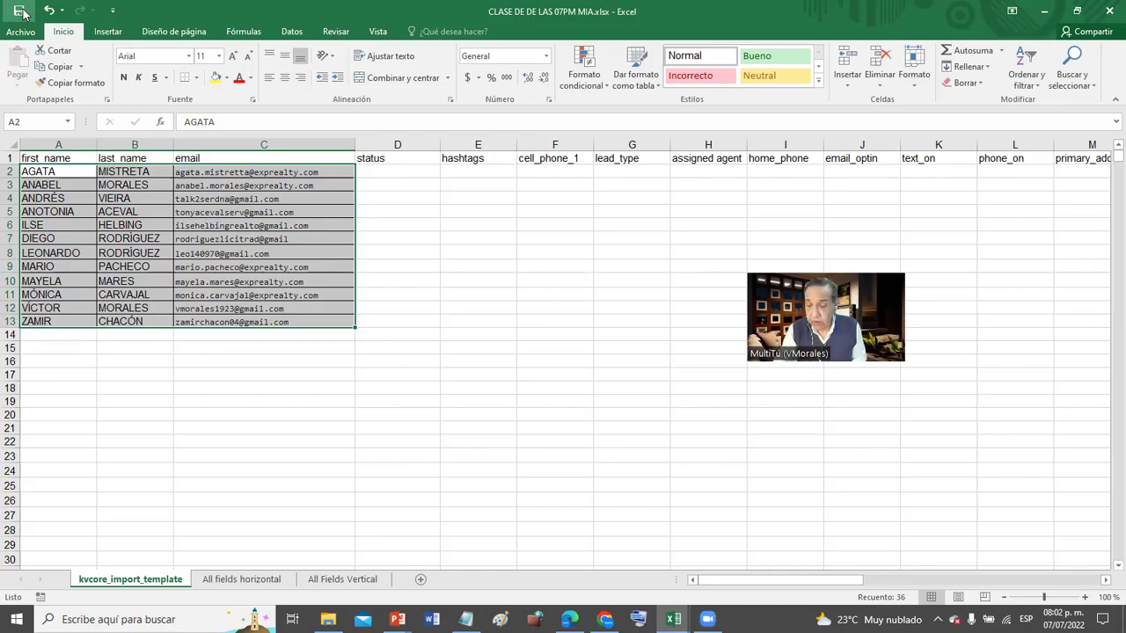
pyautogui.press('super+shift+s')
pyautogui.moveTo(5, 101)
pyautogui.mouseDown()
pyautogui.moveTo(628, 628)
pyautogui.moveTo(404, 477)
pyautogui.moveTo(563, 620)
pyautogui.moveTo(697, 598)
pyautogui.mouseUp()
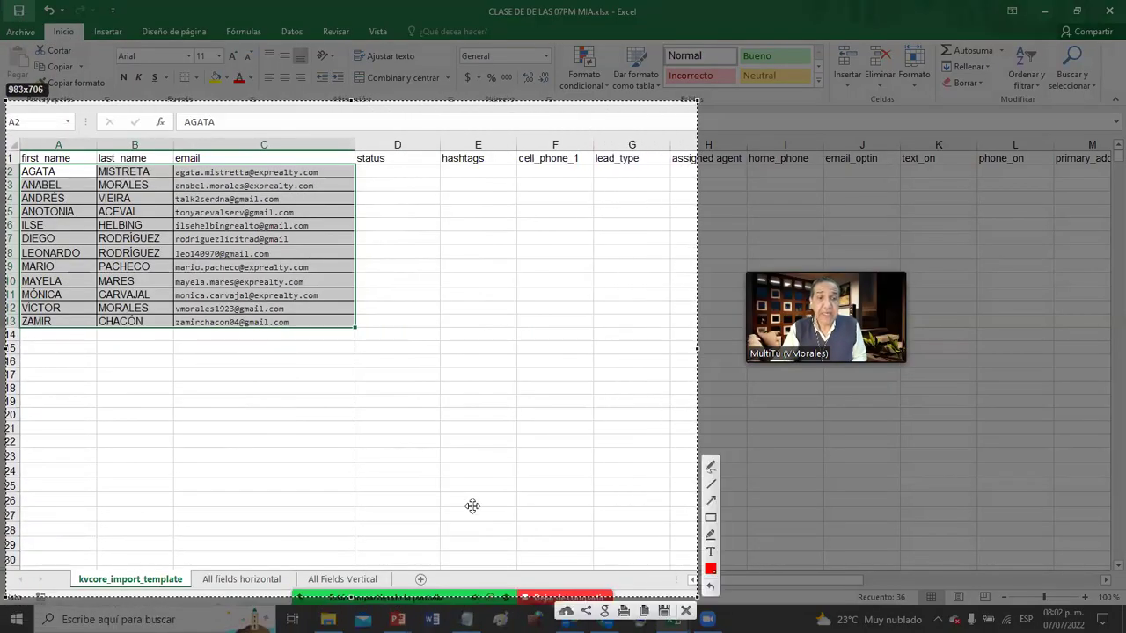
pyautogui.moveTo(234, 485)
pyautogui.mouseDown()
pyautogui.moveTo(155, 515)
pyautogui.moveTo(258, 460)
pyautogui.moveTo(229, 485)
pyautogui.moveTo(186, 464)
pyautogui.moveTo(126, 536)
pyautogui.mouseUp()
pyautogui.click(707, 503)
pyautogui.moveTo(333, 496); pyautogui.dragTo(267, 560)
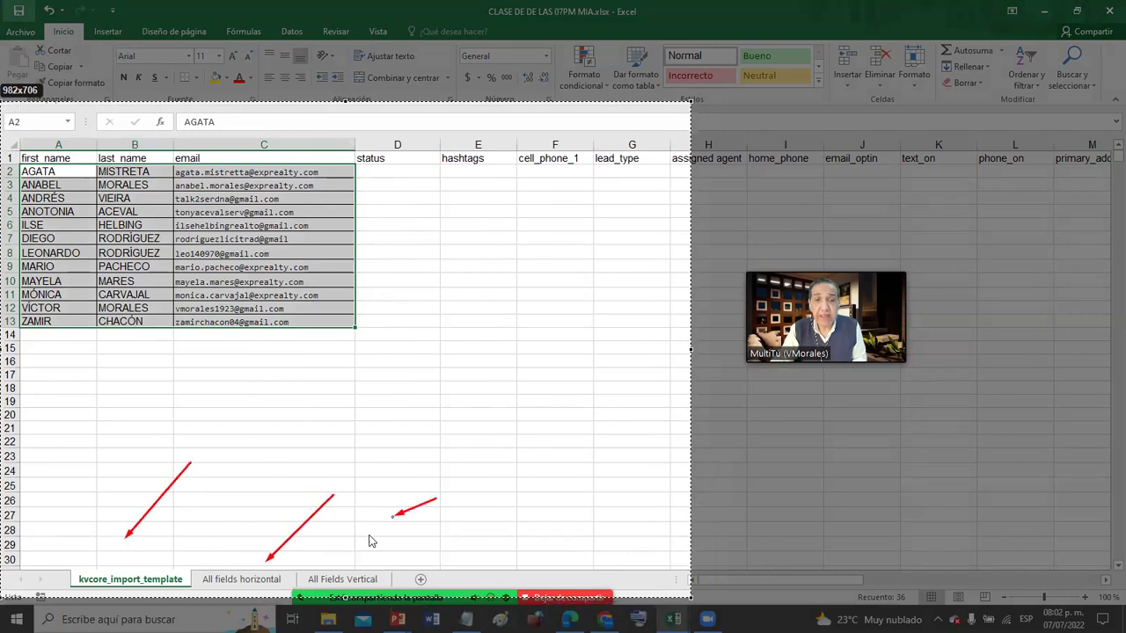
pyautogui.moveTo(436, 498); pyautogui.dragTo(341, 575)
pyautogui.moveTo(291, 521); pyautogui.dragTo(262, 563)
pyautogui.moveTo(342, 547); pyautogui.dragTo(322, 585)
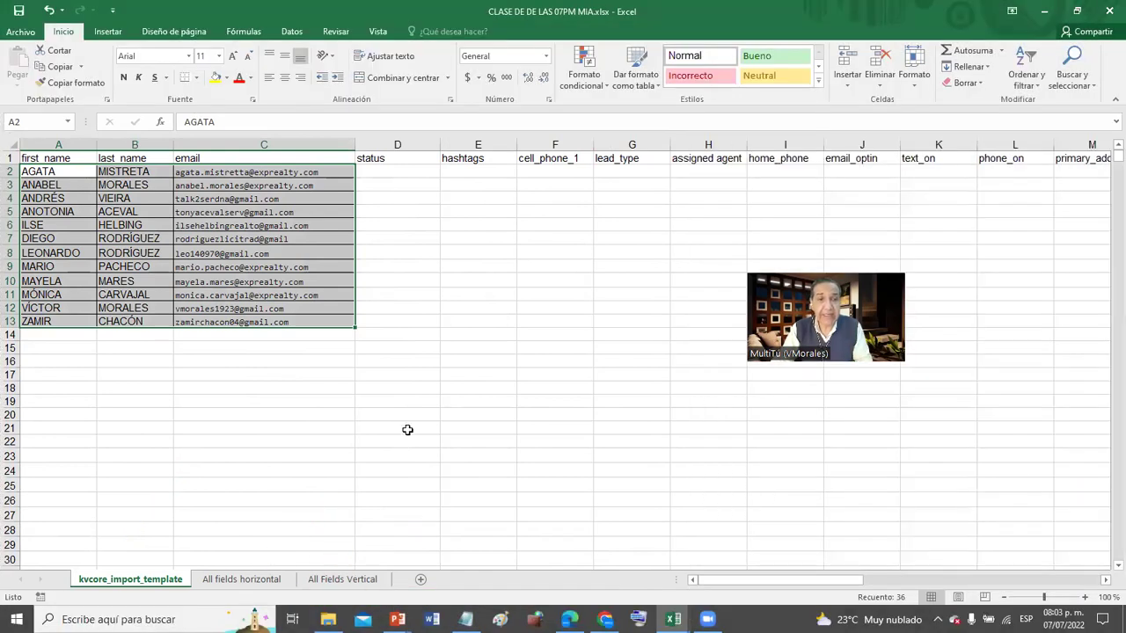
pyautogui.click(407, 429)
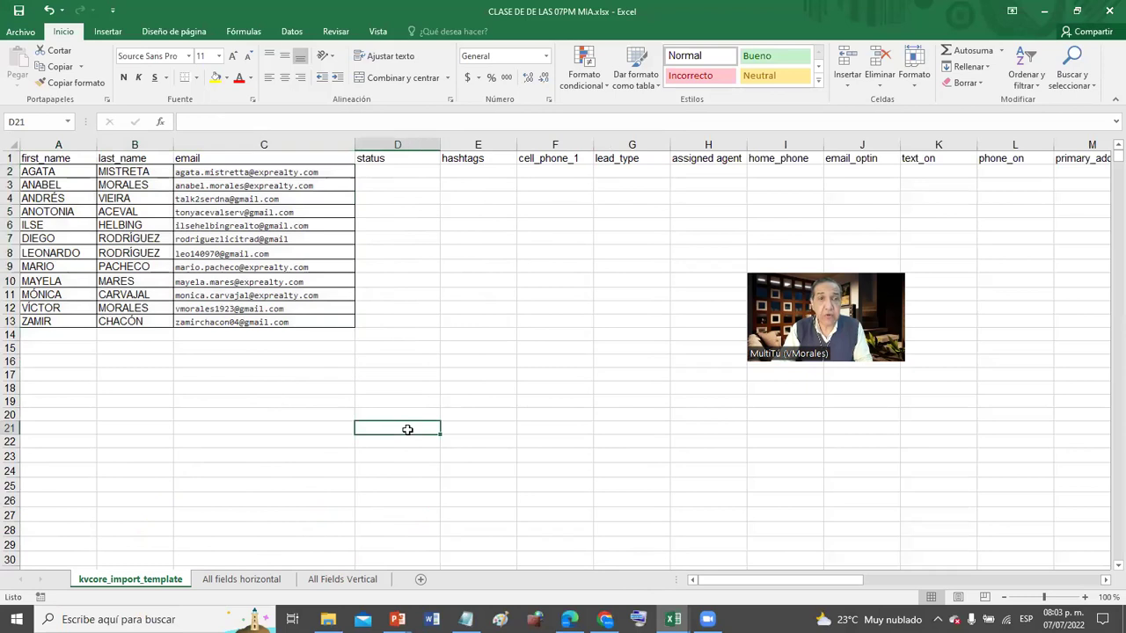
# - Save as CLASE DE DE LAS 07PM MIA.csv (CSV delimitado por comas) in 30 kv core Mailing Marketing, accepting both warnings
pyautogui.click(23, 33)
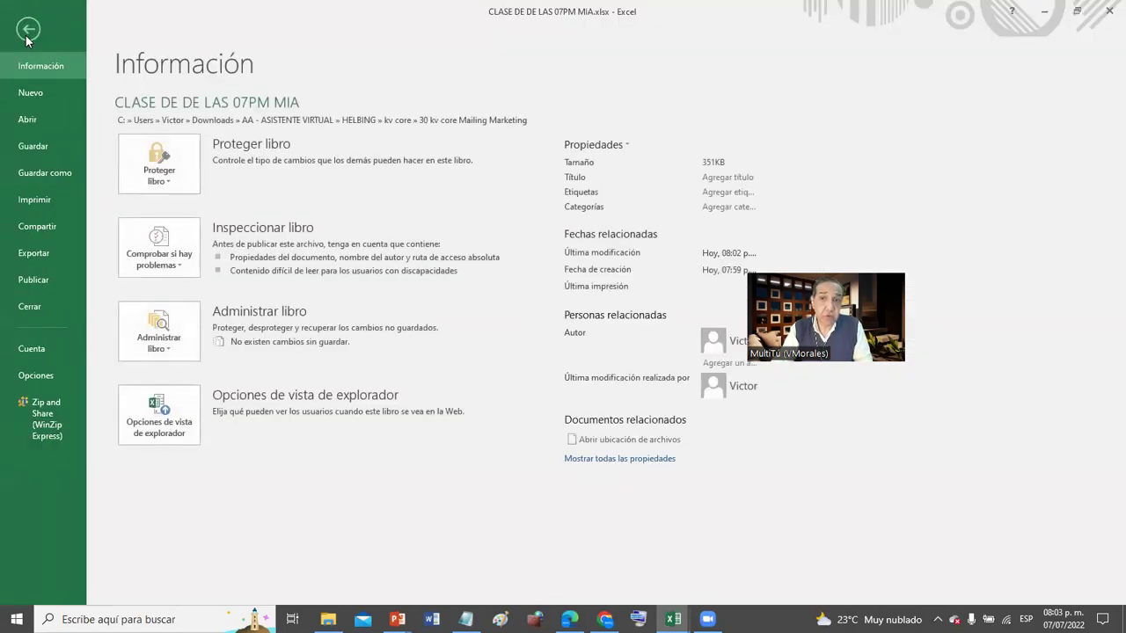
pyautogui.click(74, 173)
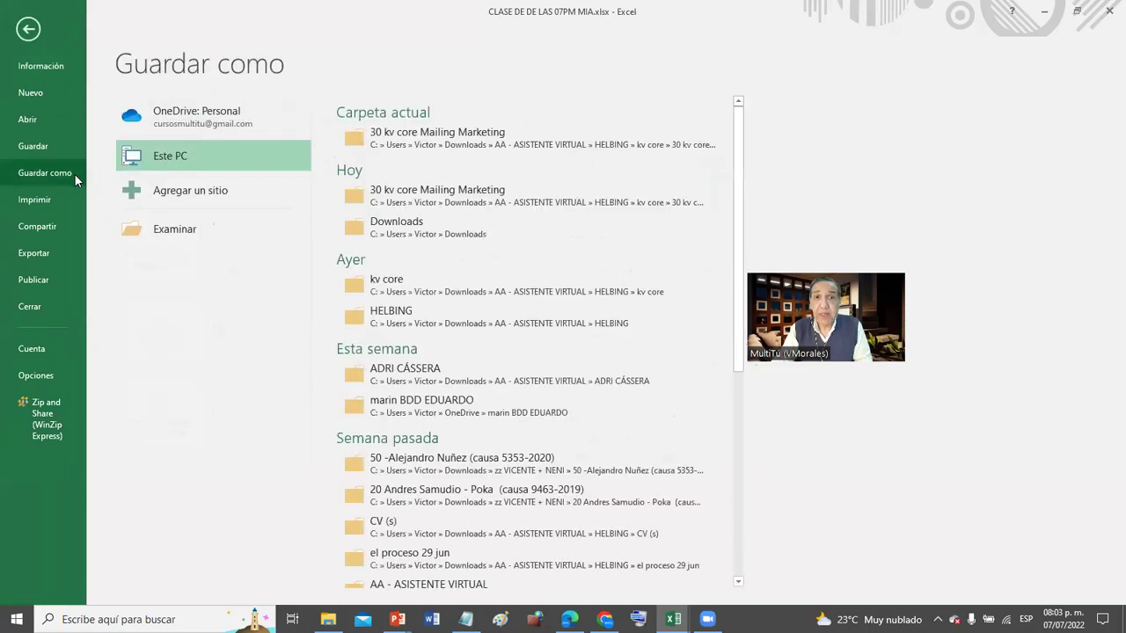
pyautogui.click(418, 142)
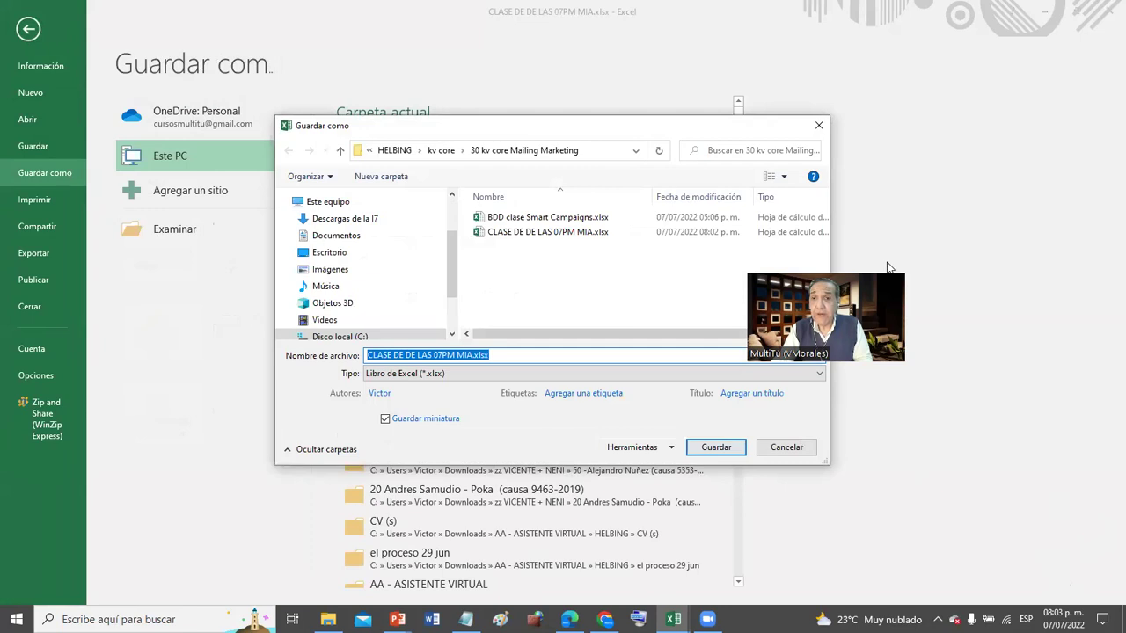
pyautogui.click(816, 378)
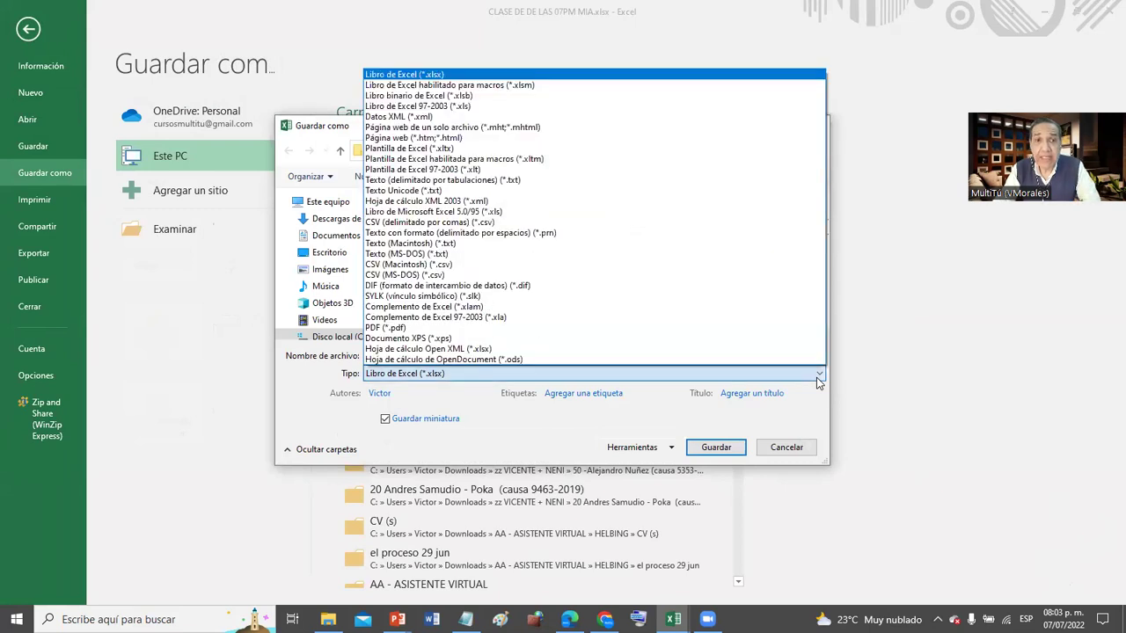
pyautogui.click(768, 230)
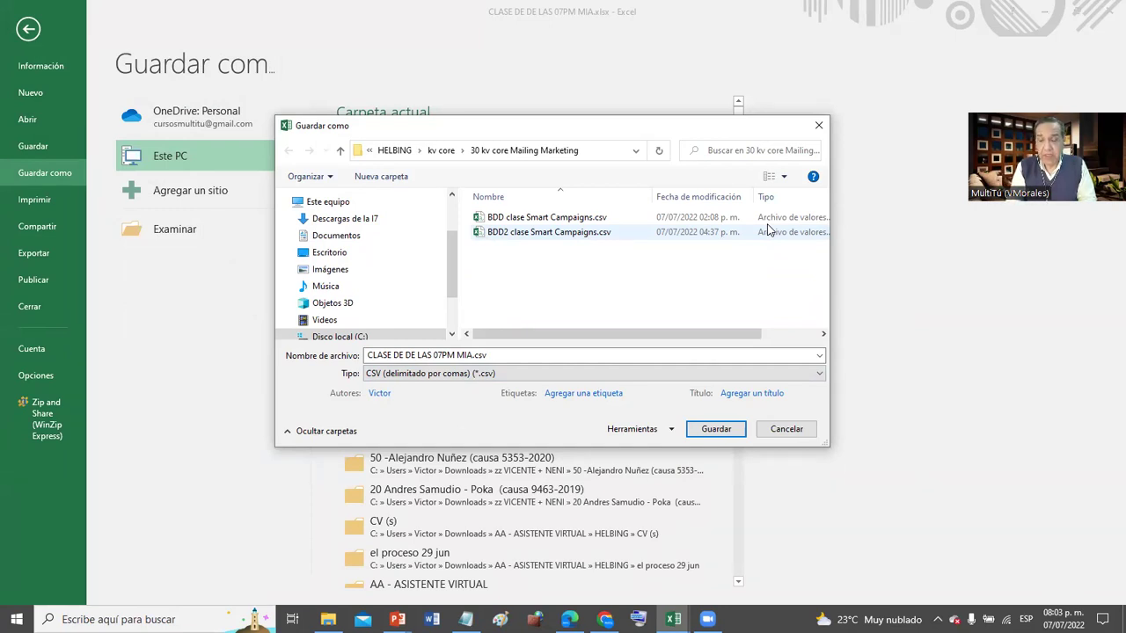
pyautogui.press('Return')
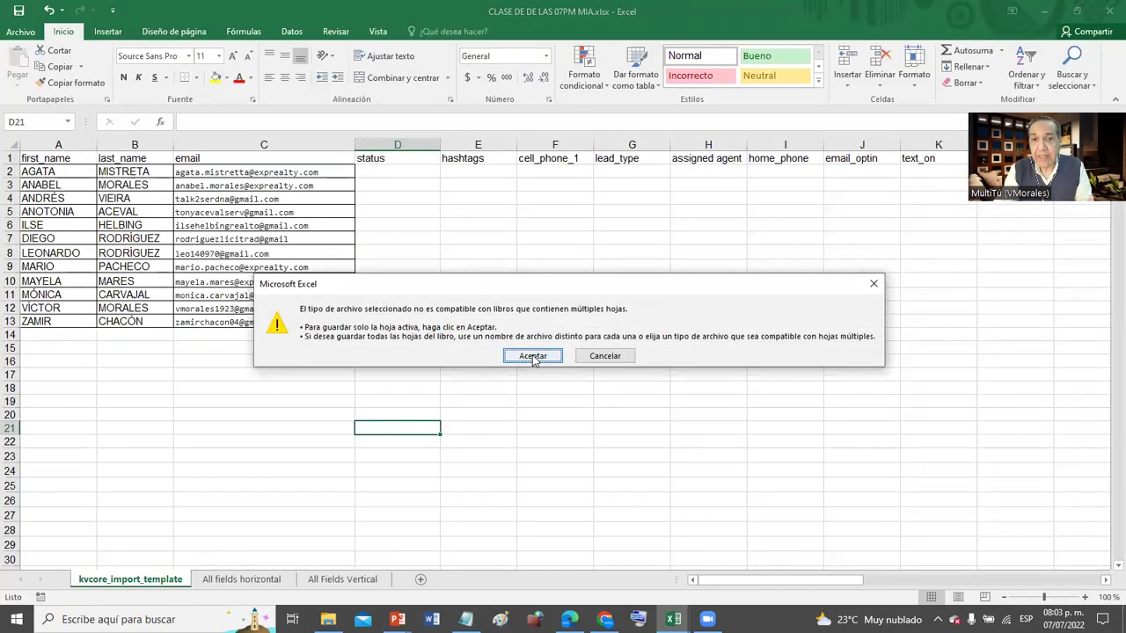
pyautogui.click(533, 356)
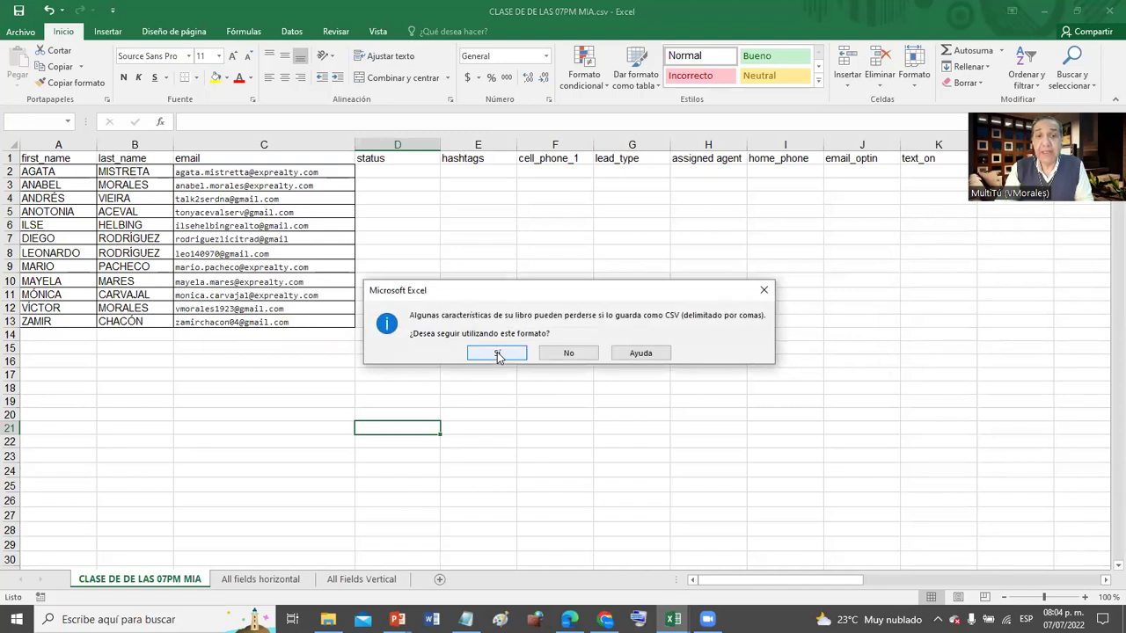
pyautogui.click(498, 354)
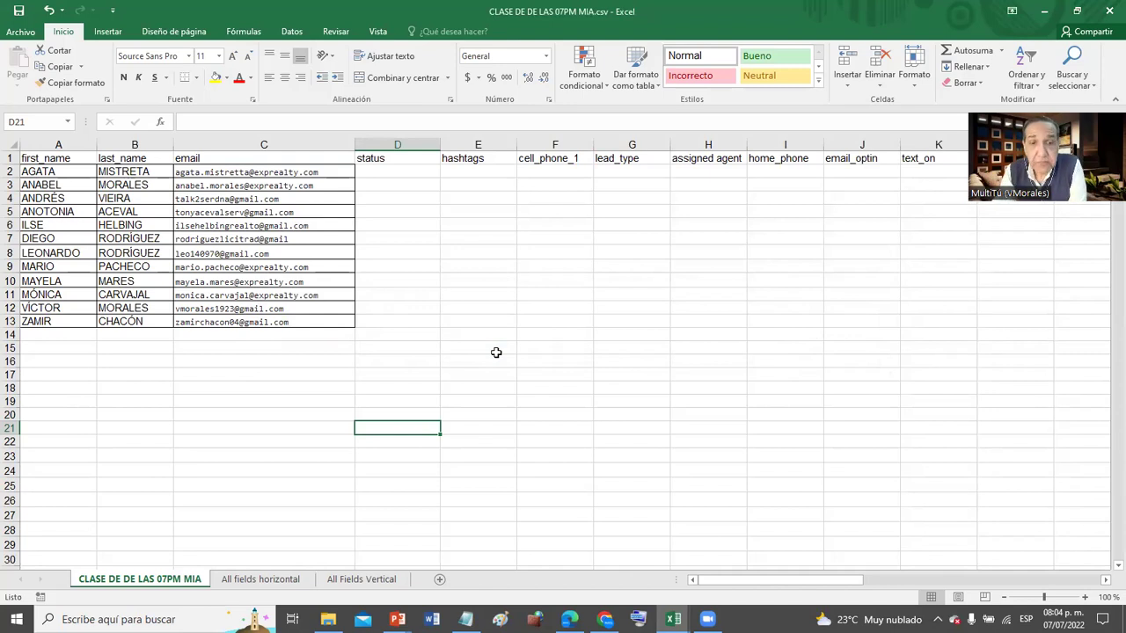
# - Close the Drive template tab and start the self-service import on kvCORE's Bulk Import page
pyautogui.click(605, 619)
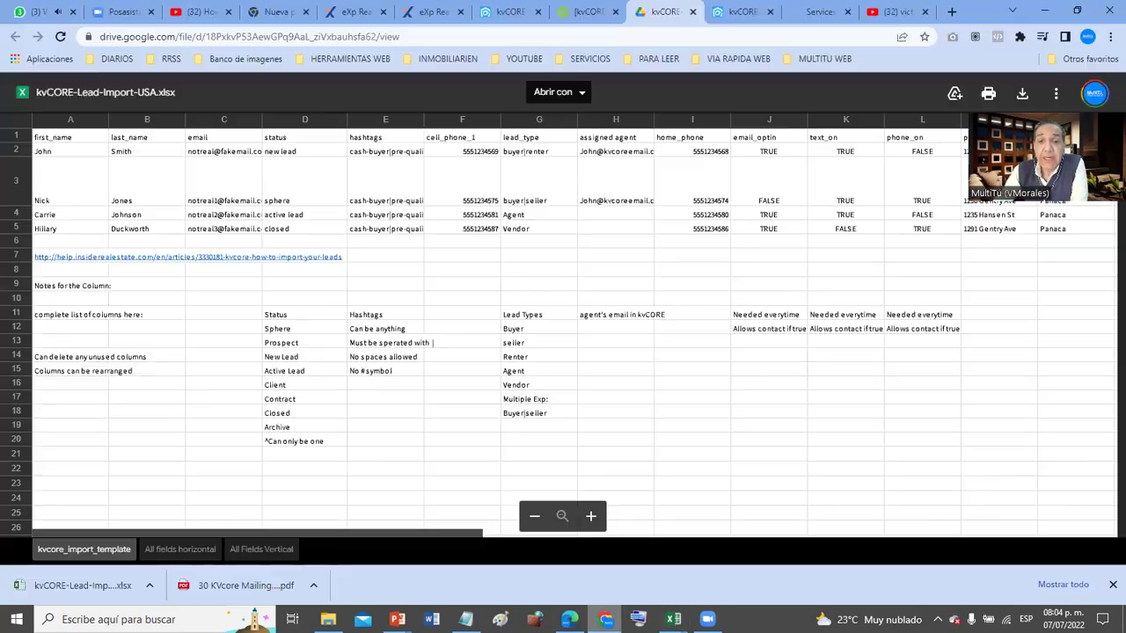
pyautogui.click(692, 11)
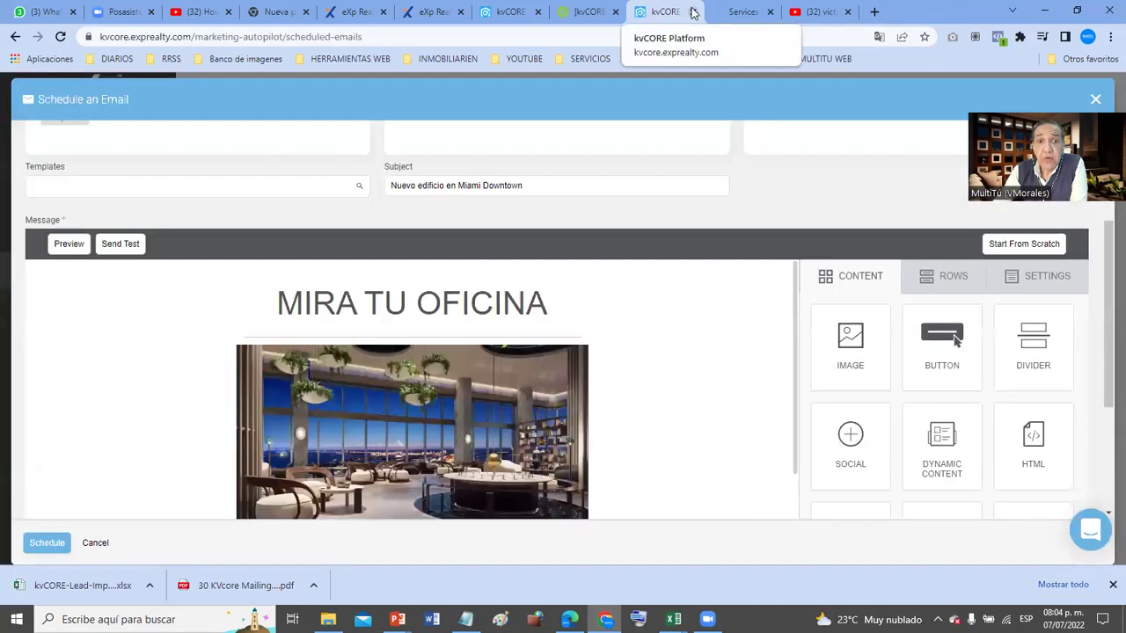
pyautogui.click(580, 15)
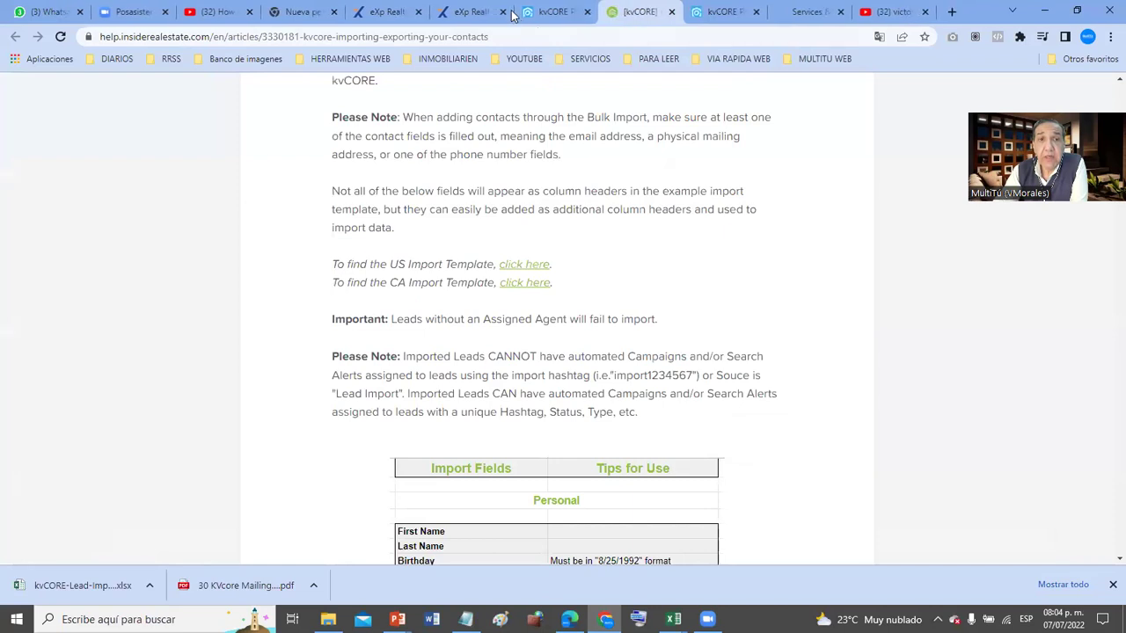
pyautogui.click(557, 15)
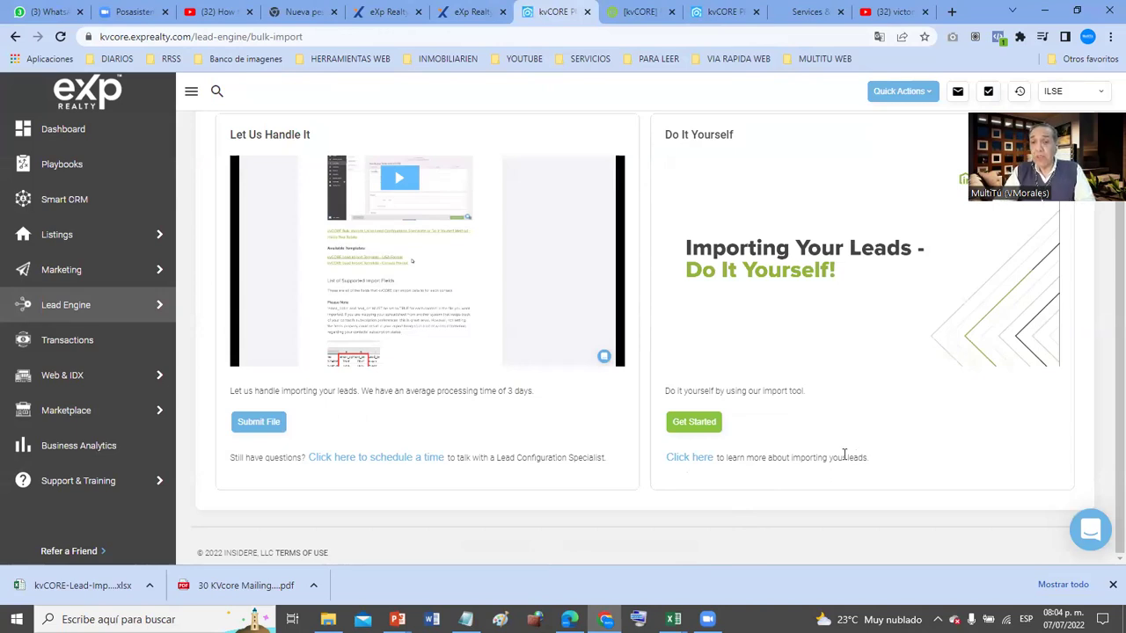
pyautogui.click(693, 423)
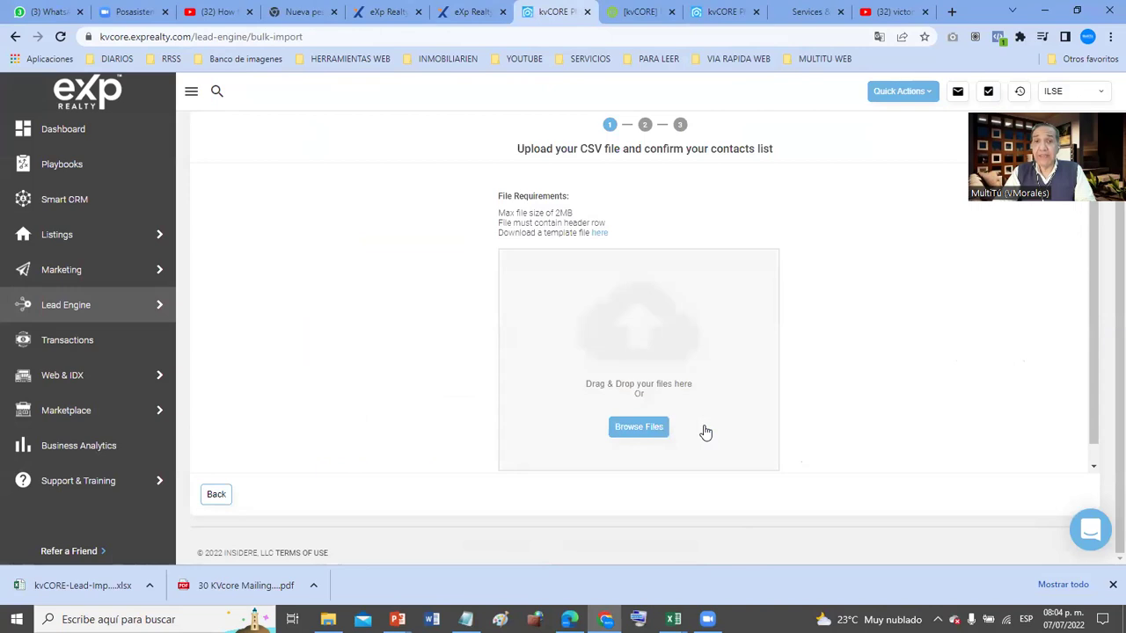
# - Upload CLASE DE DE LAS 07PM MIA.csv, then remove it after kvCORE rejects it
pyautogui.click(637, 429)
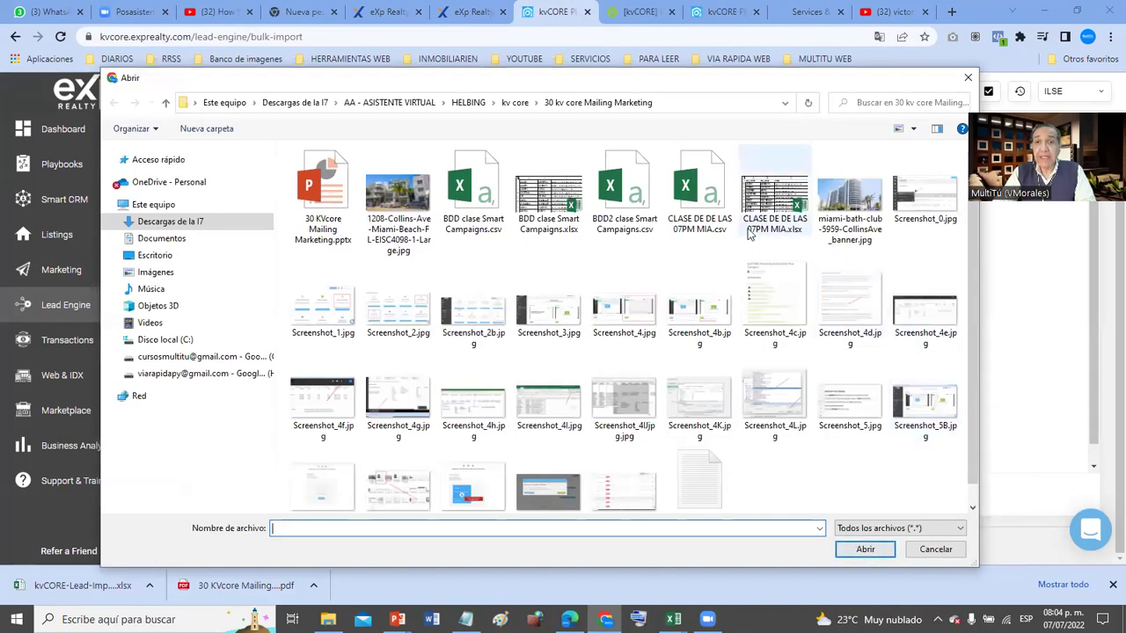
pyautogui.press('Print')
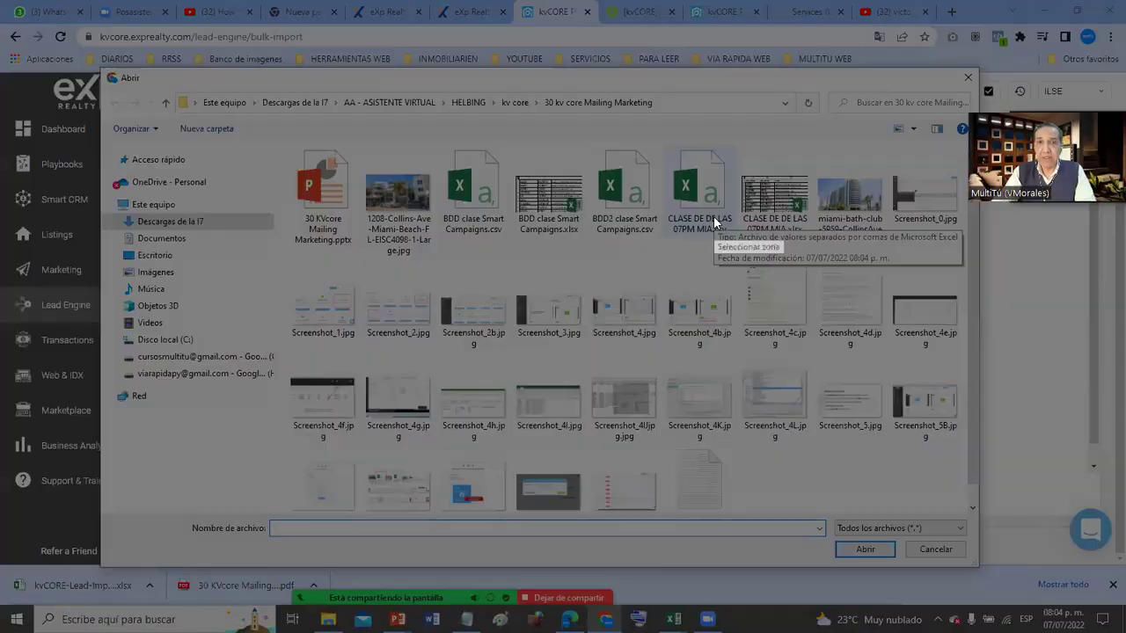
pyautogui.moveTo(572, 120); pyautogui.dragTo(944, 413)
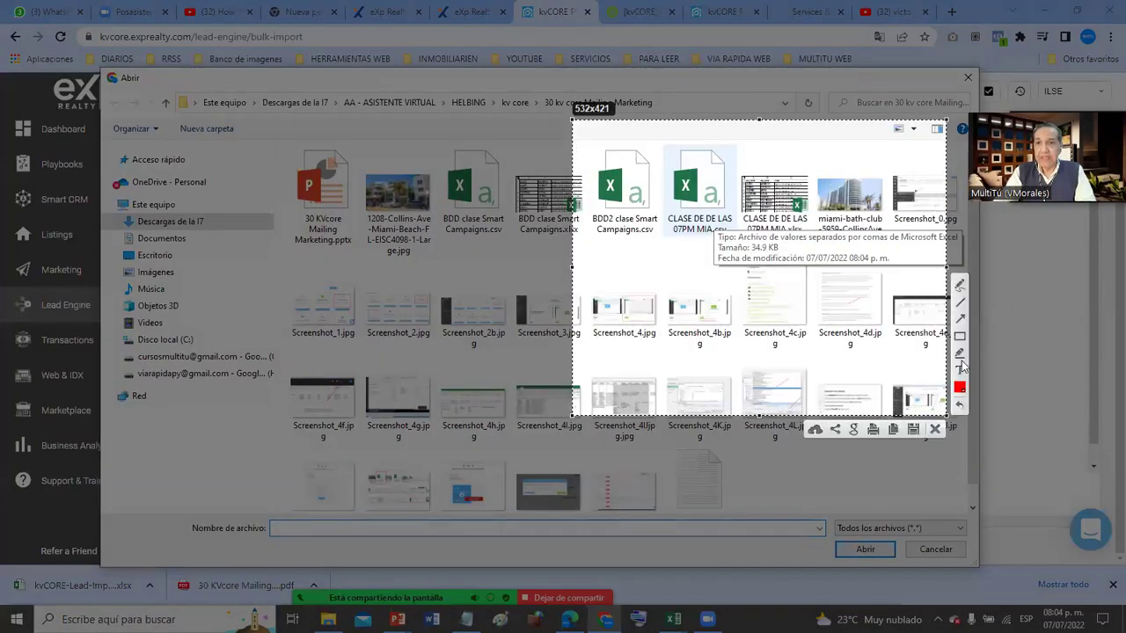
pyautogui.moveTo(655, 342); pyautogui.dragTo(706, 230)
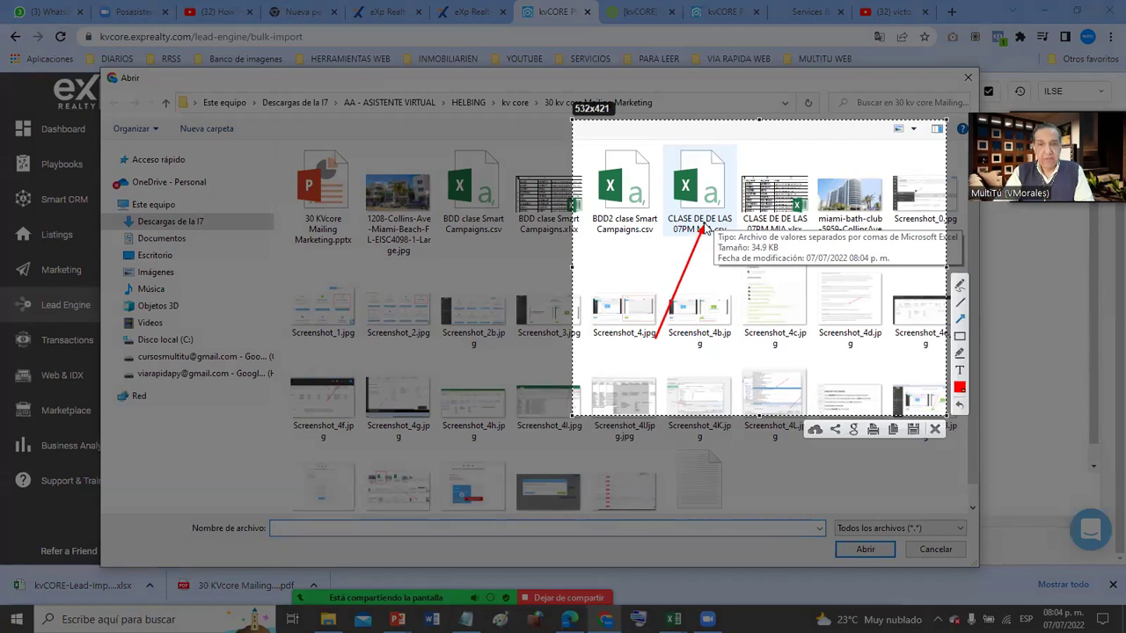
pyautogui.hotkey('ctrl', 'c')
pyautogui.doubleClick(704, 228)
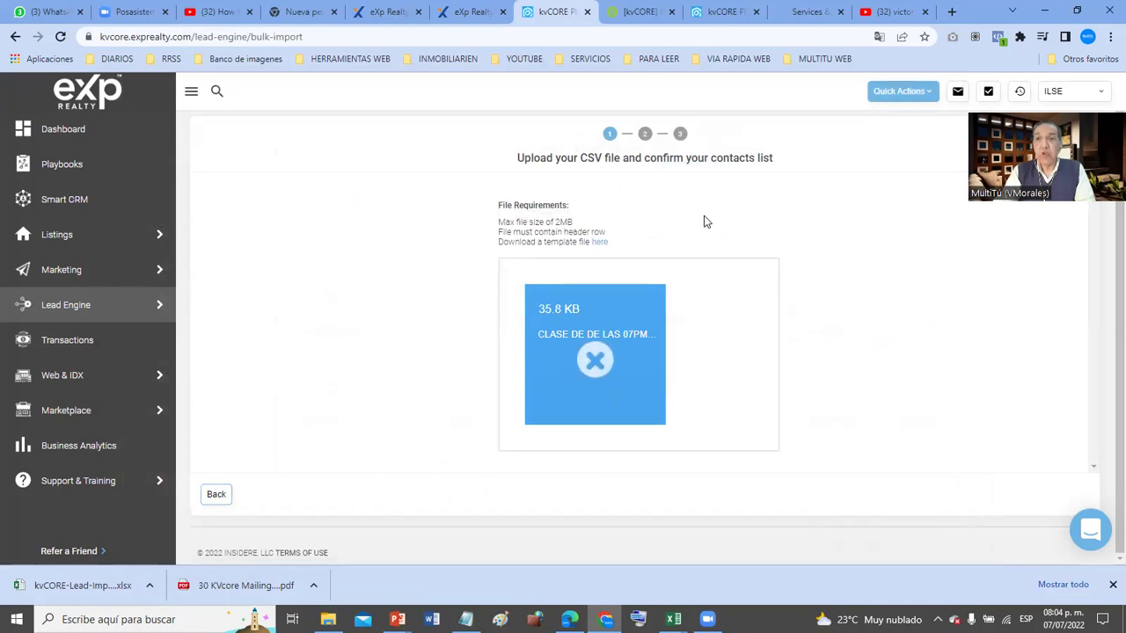
pyautogui.moveTo(598, 359)
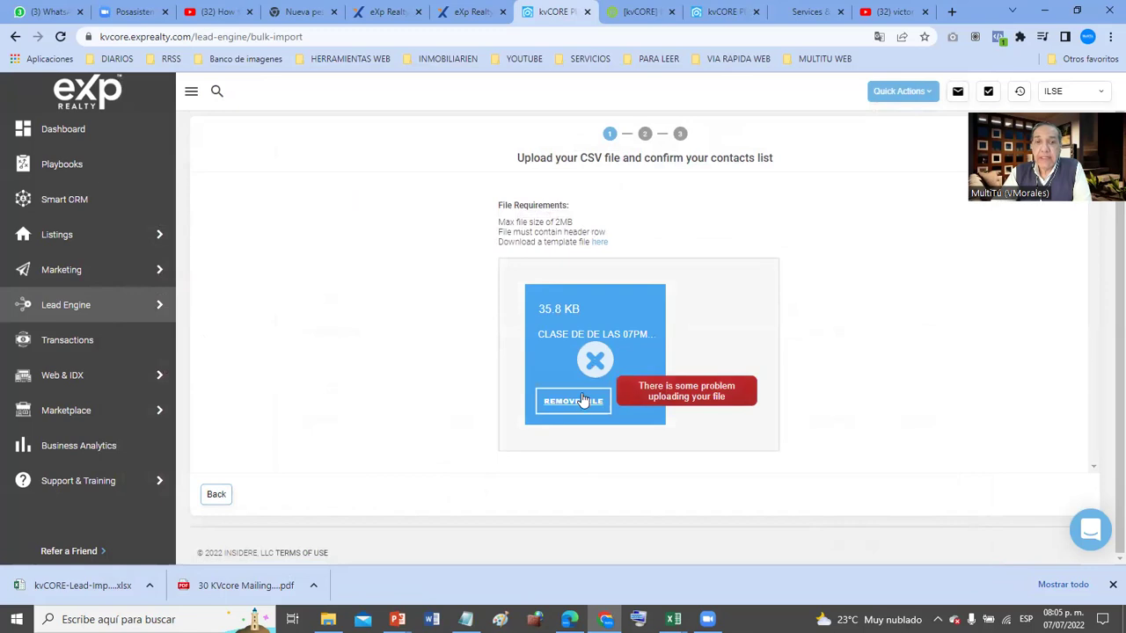
pyautogui.click(580, 402)
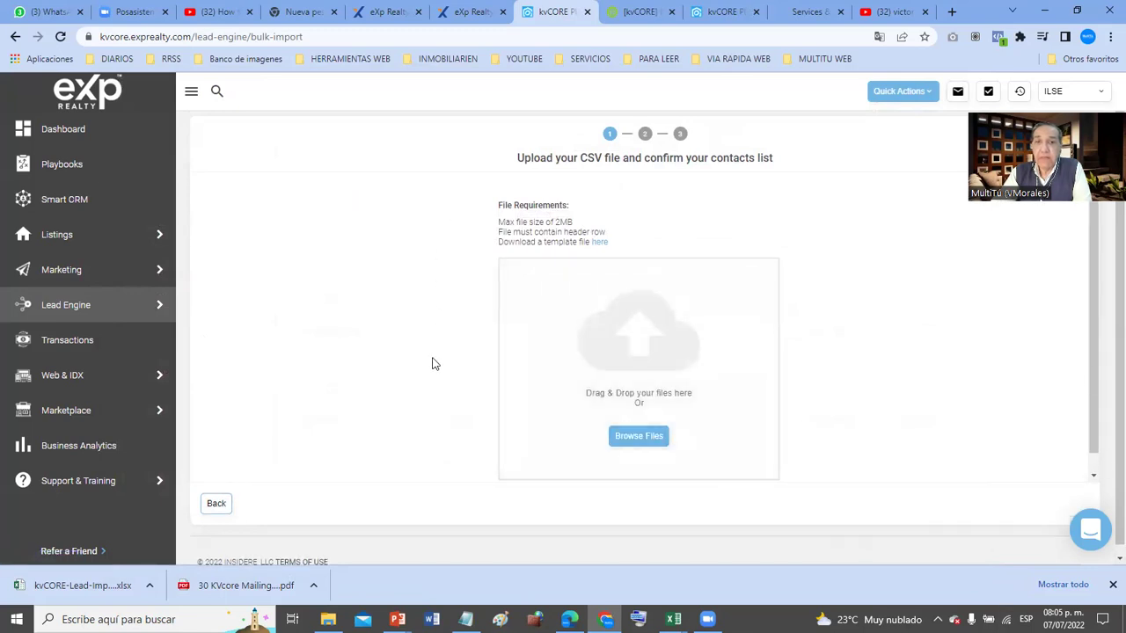
# - Try uploading BDD clase Smart Campaigns.csv, then go back to the import method choice
pyautogui.click(642, 441)
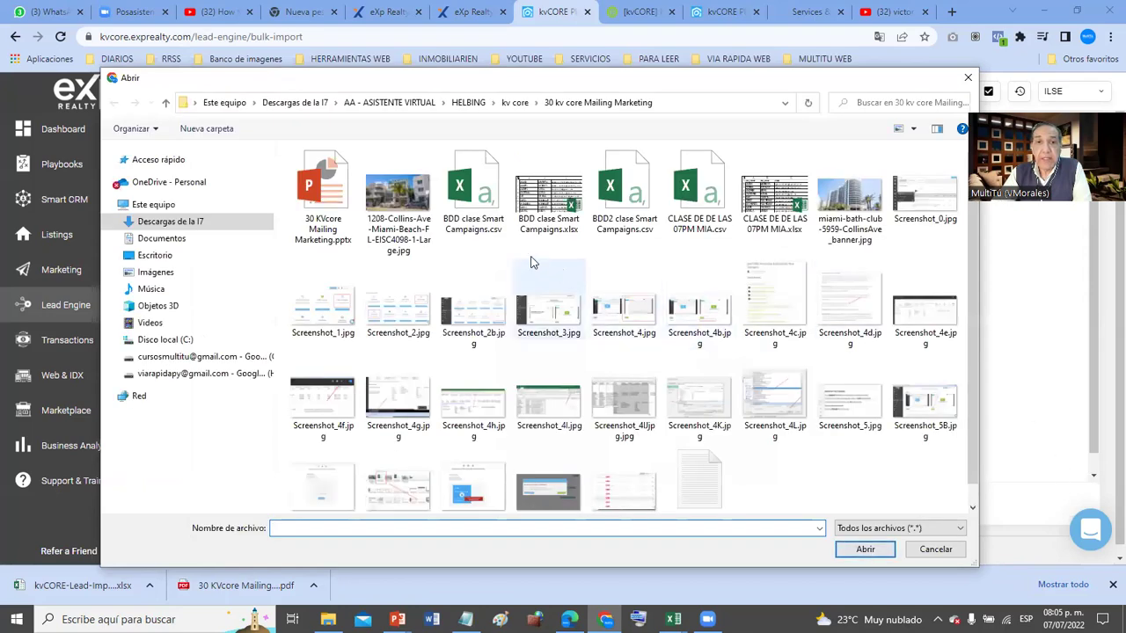
pyautogui.doubleClick(472, 207)
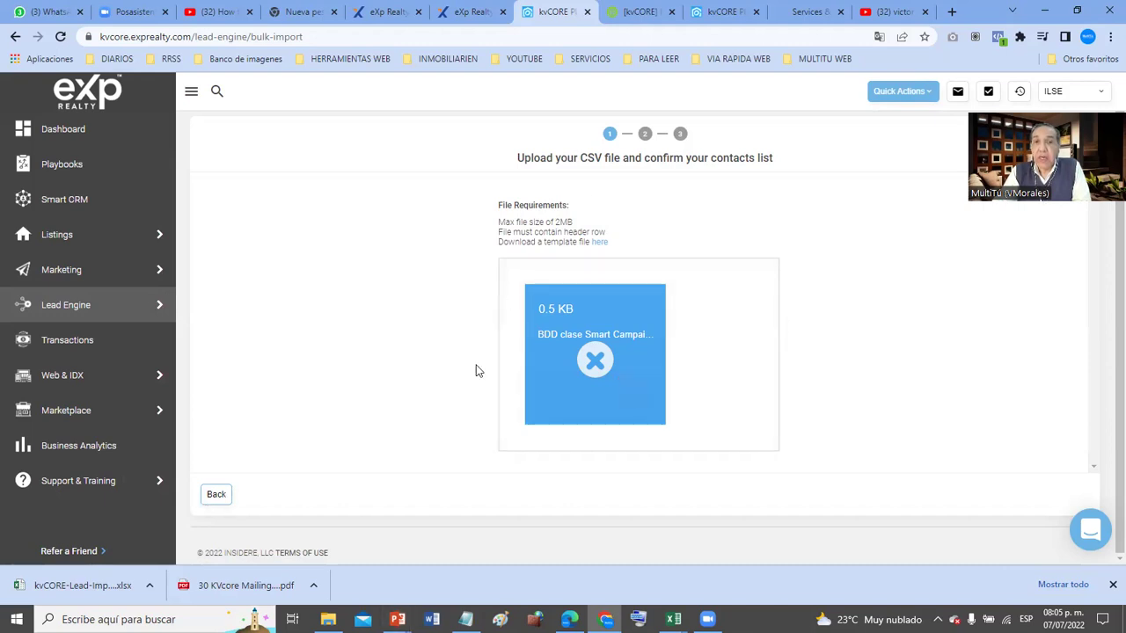
pyautogui.click(216, 495)
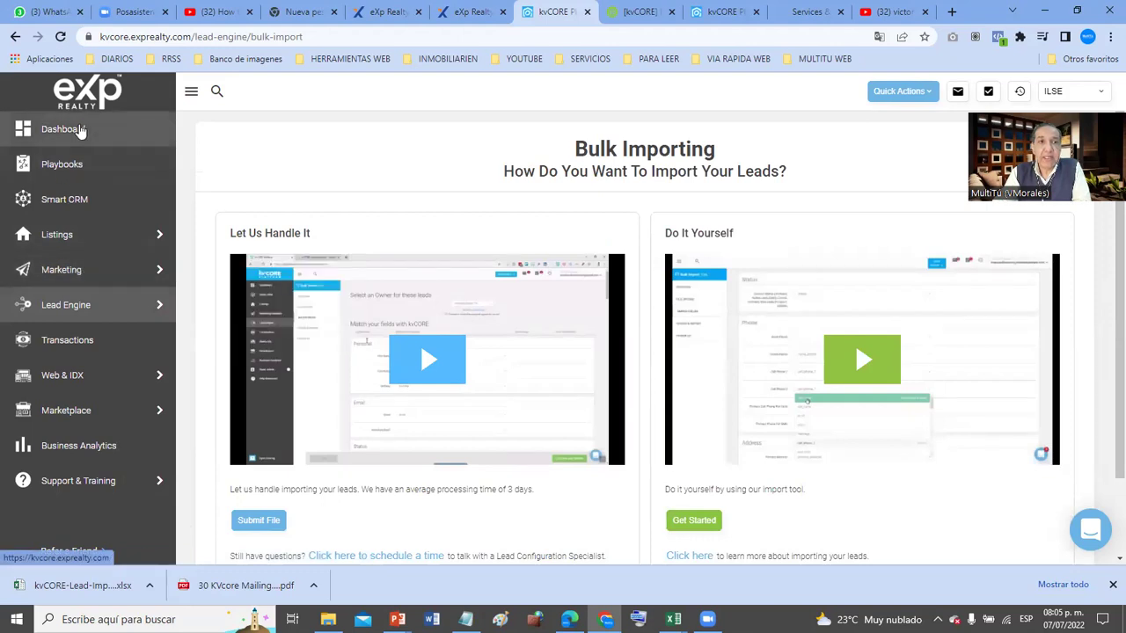
# - Open the All Marketing page from the sidebar's Marketing menu
pyautogui.moveTo(64, 273)
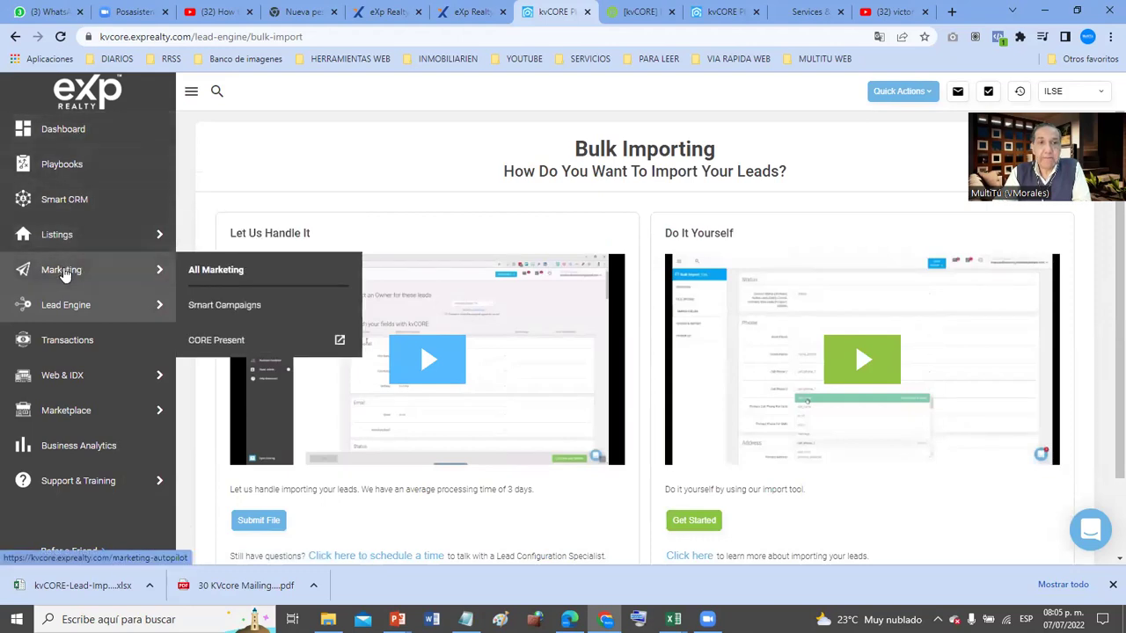
pyautogui.click(222, 273)
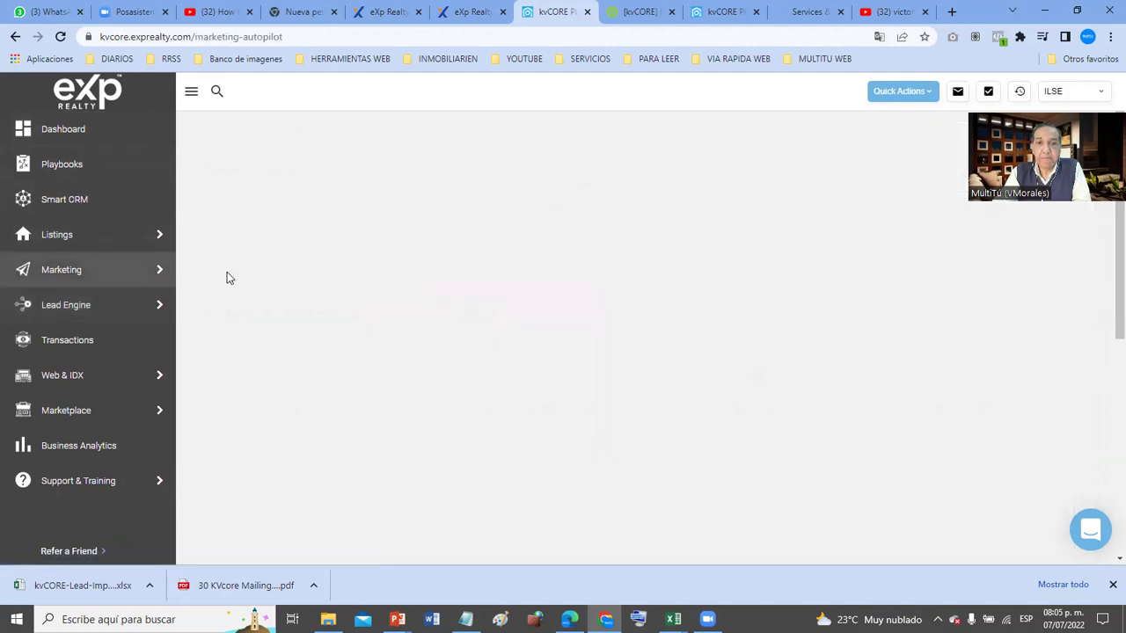
pyautogui.moveTo(48, 307)
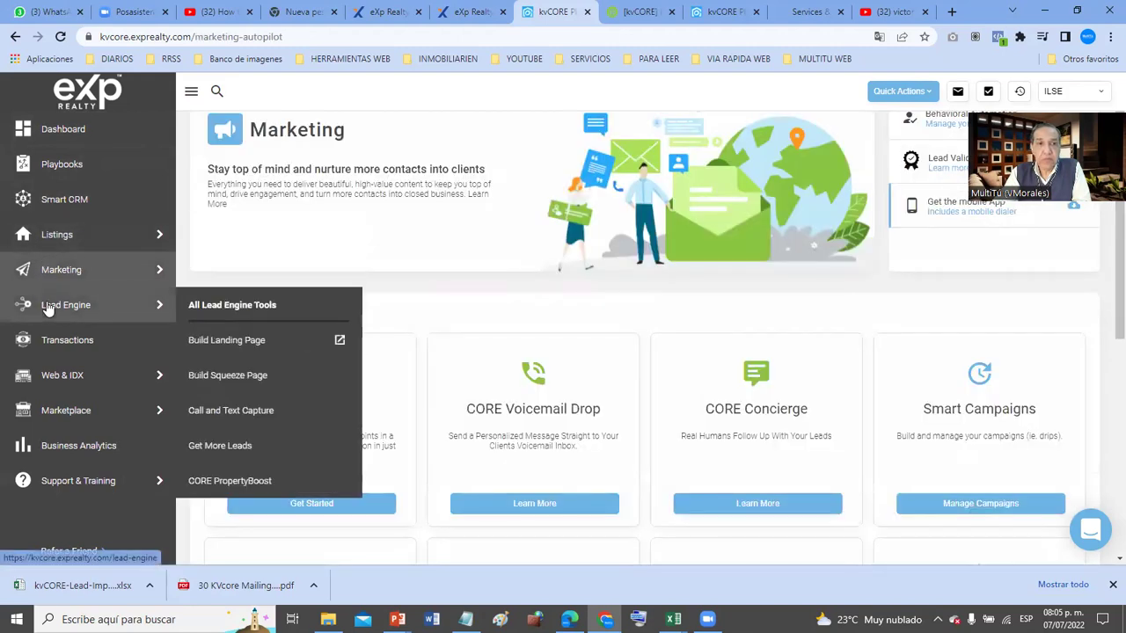
pyautogui.moveTo(70, 275)
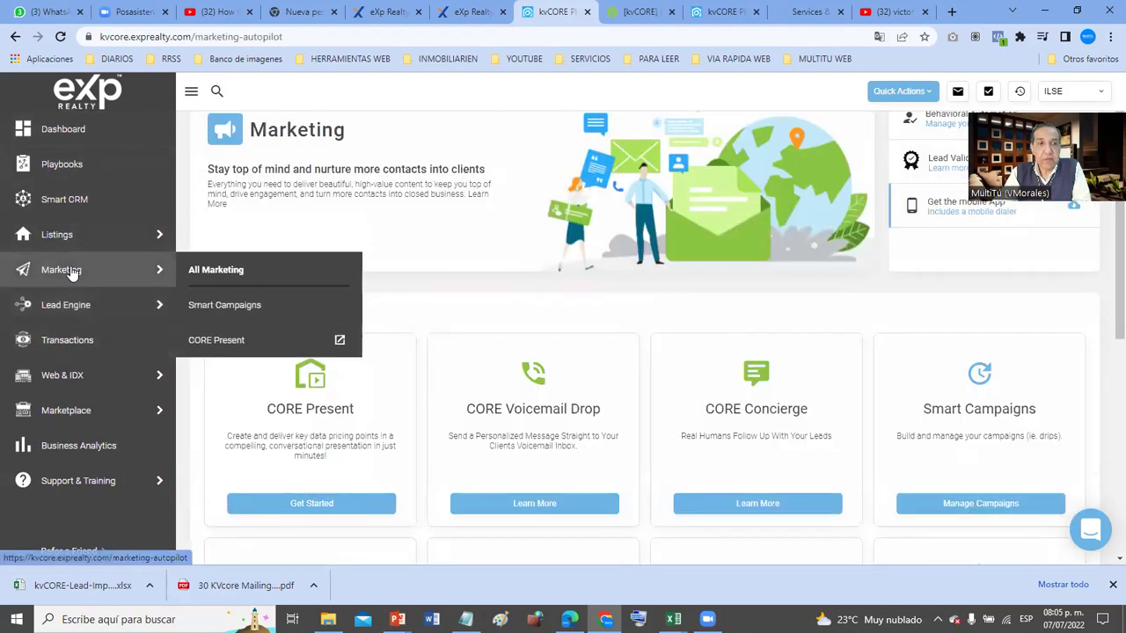
pyautogui.click(216, 269)
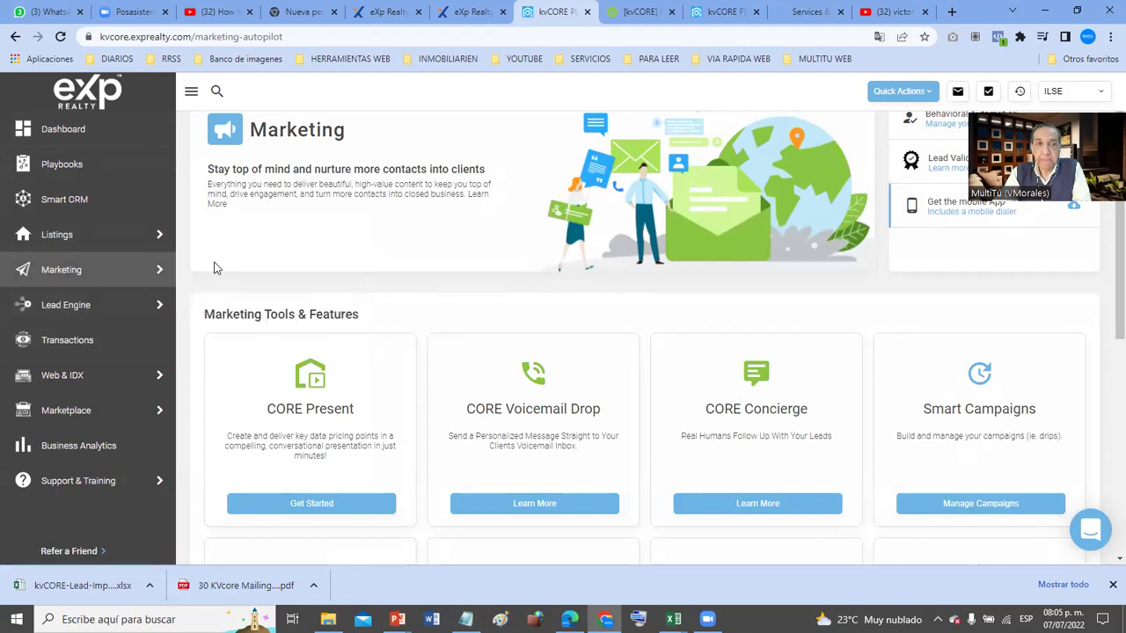
# - Open Smart CRM and scroll through the 07/07/2022 Lead Import prospects
pyautogui.click(125, 204)
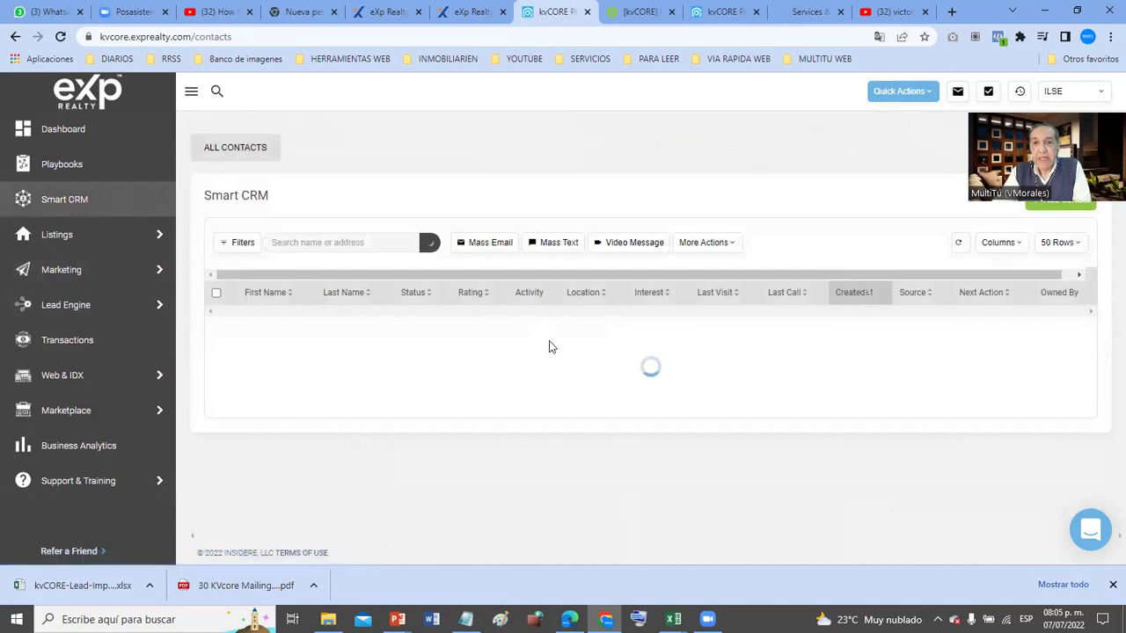
pyautogui.scroll(-3, 549, 346)
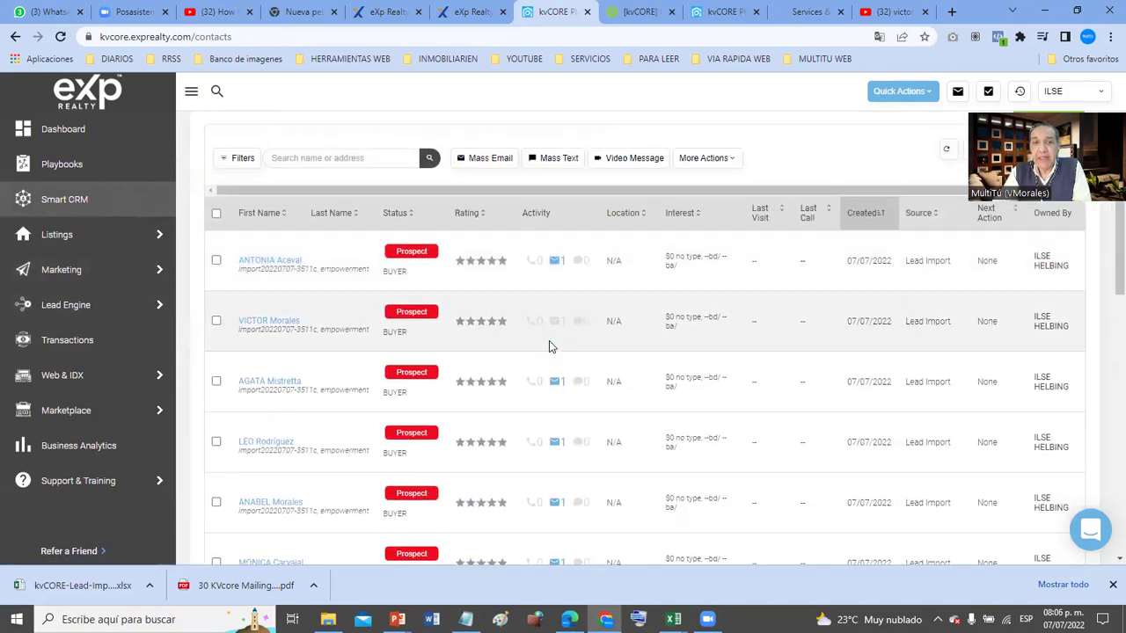
pyautogui.scroll(-5, 549, 346)
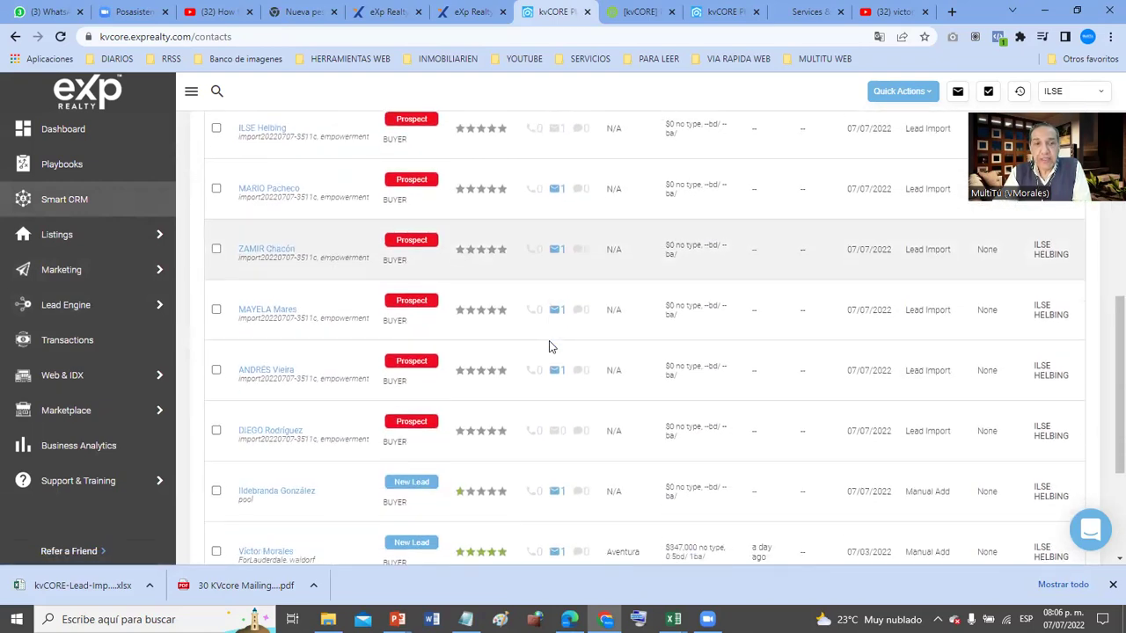
pyautogui.scroll(2, 549, 340)
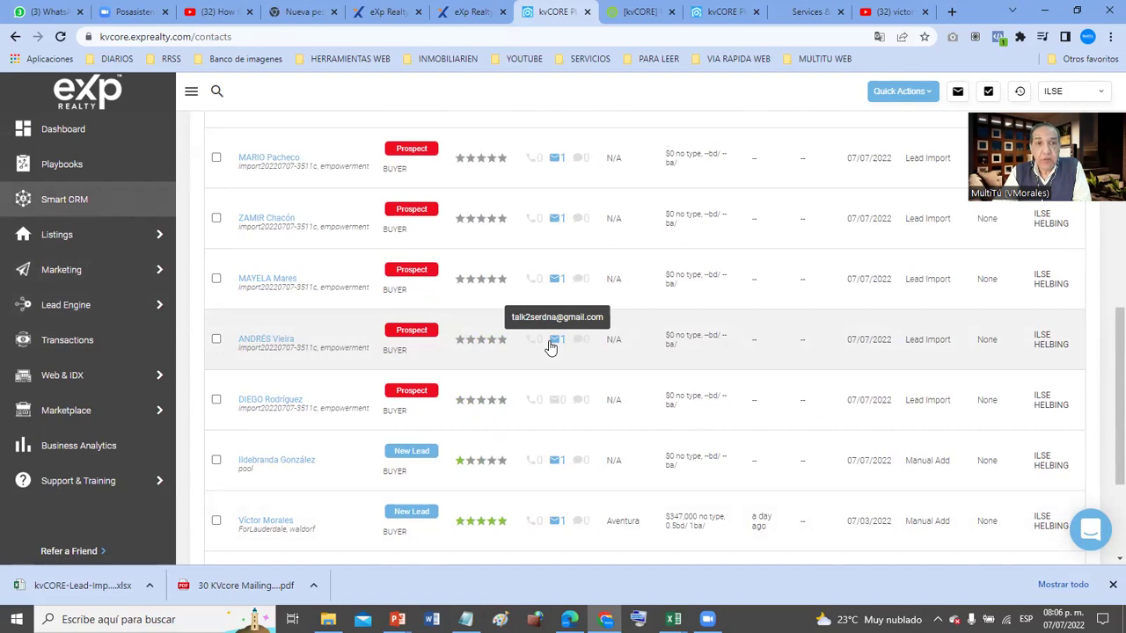
pyautogui.scroll(10, 549, 348)
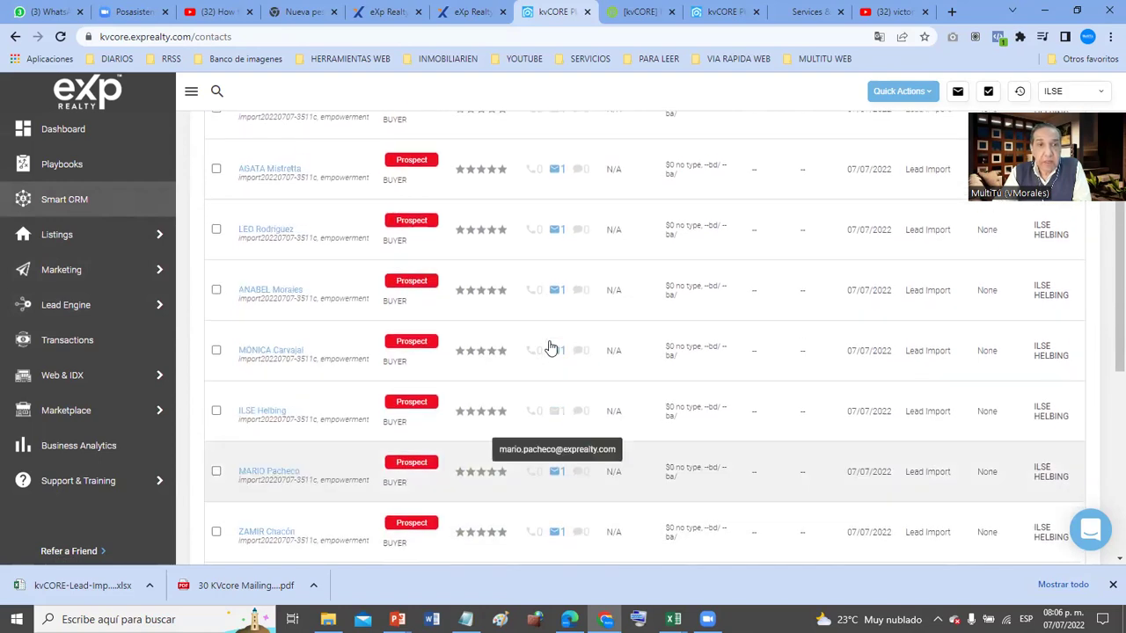
pyautogui.scroll(1, 548, 348)
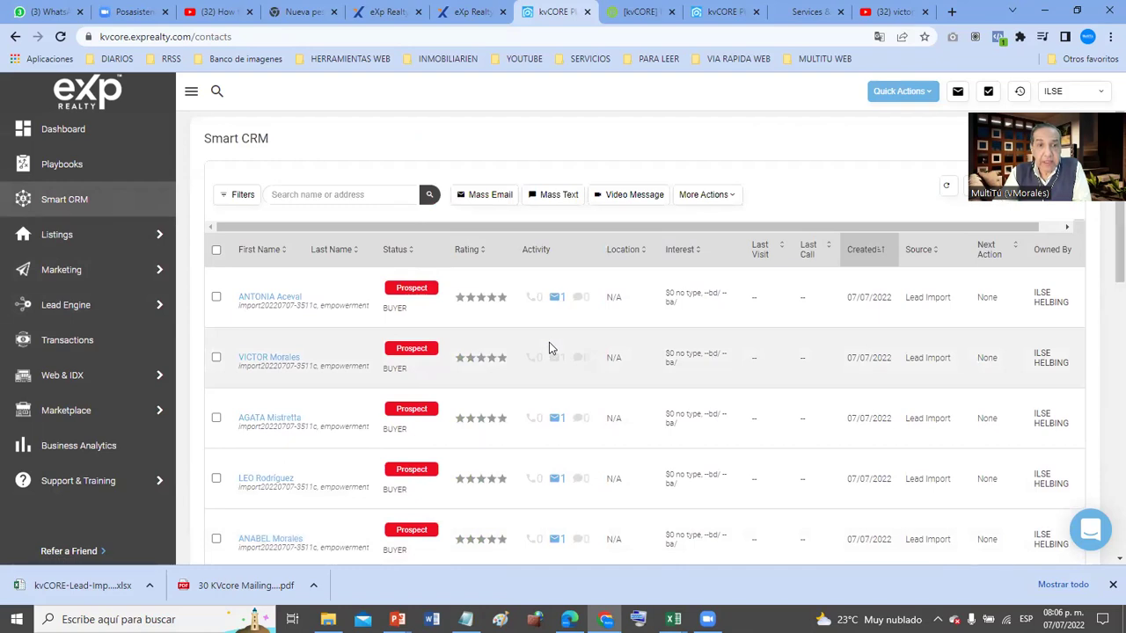
# - Open Gmail in a new tab and read the MIAMI TIENE LA FAMA test email
pyautogui.click(952, 11)
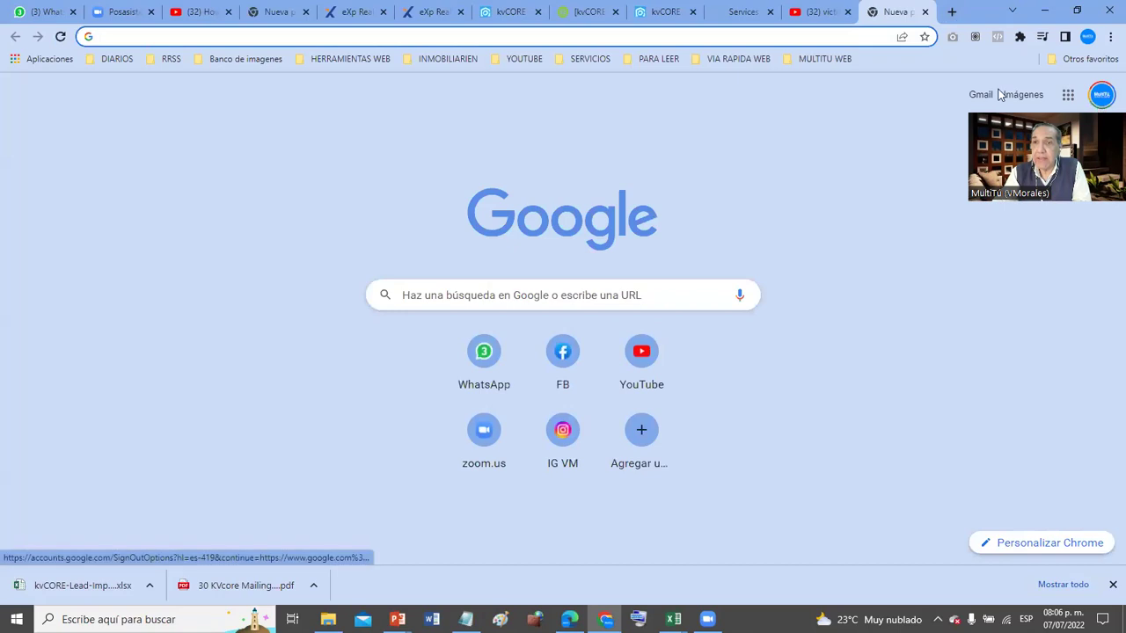
pyautogui.click(981, 94)
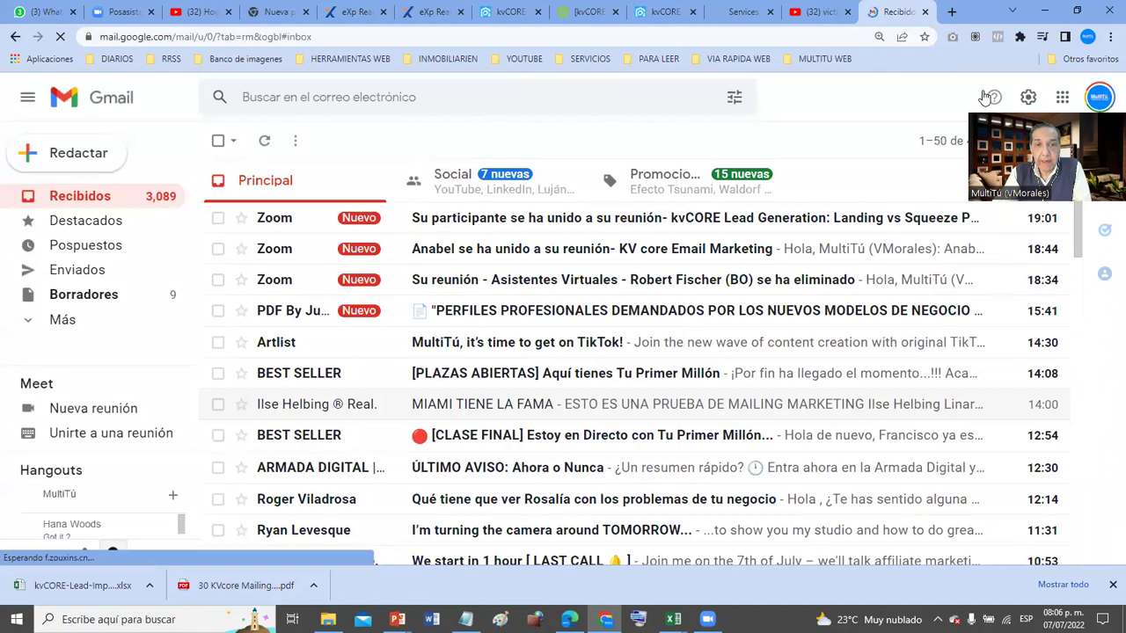
pyautogui.click(558, 412)
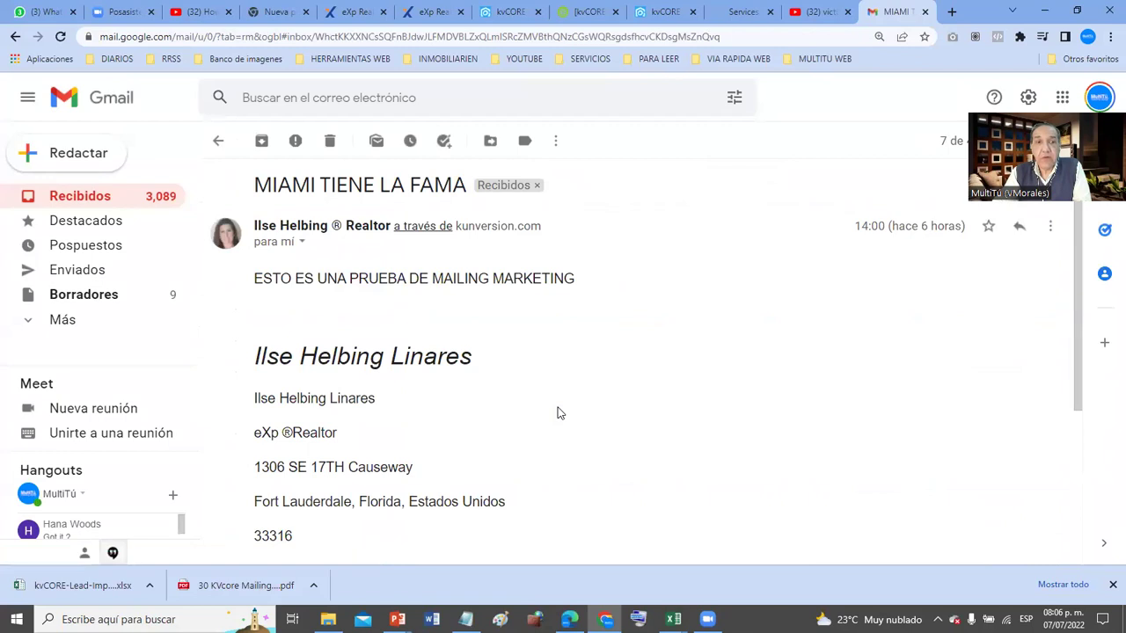
pyautogui.scroll(-3, 557, 412)
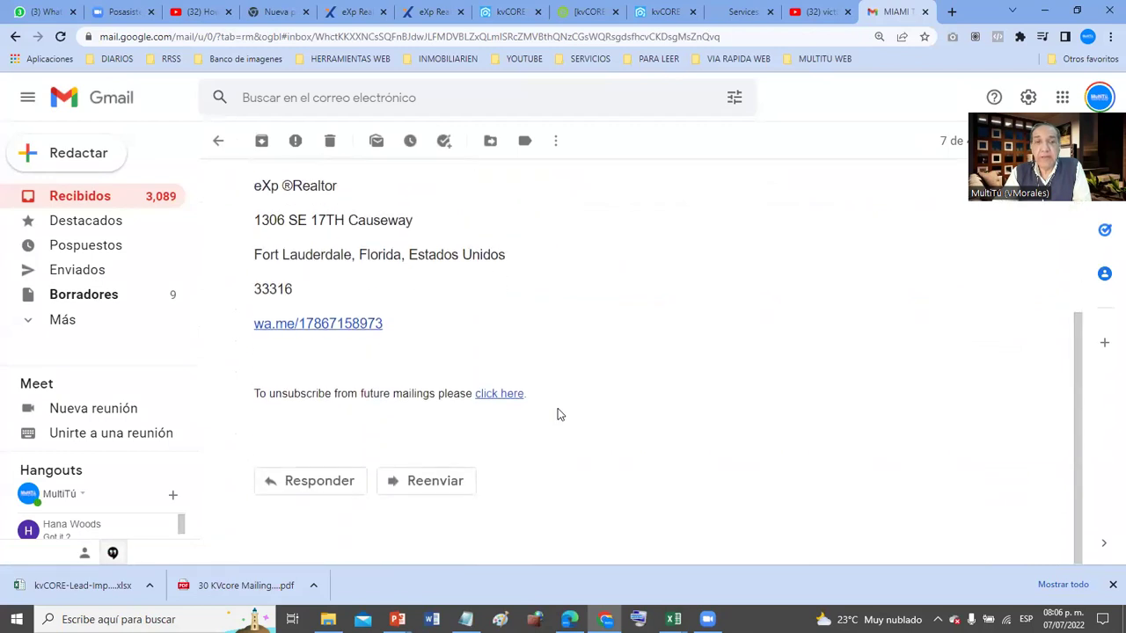
pyautogui.scroll(3, 558, 411)
pyautogui.click(218, 146)
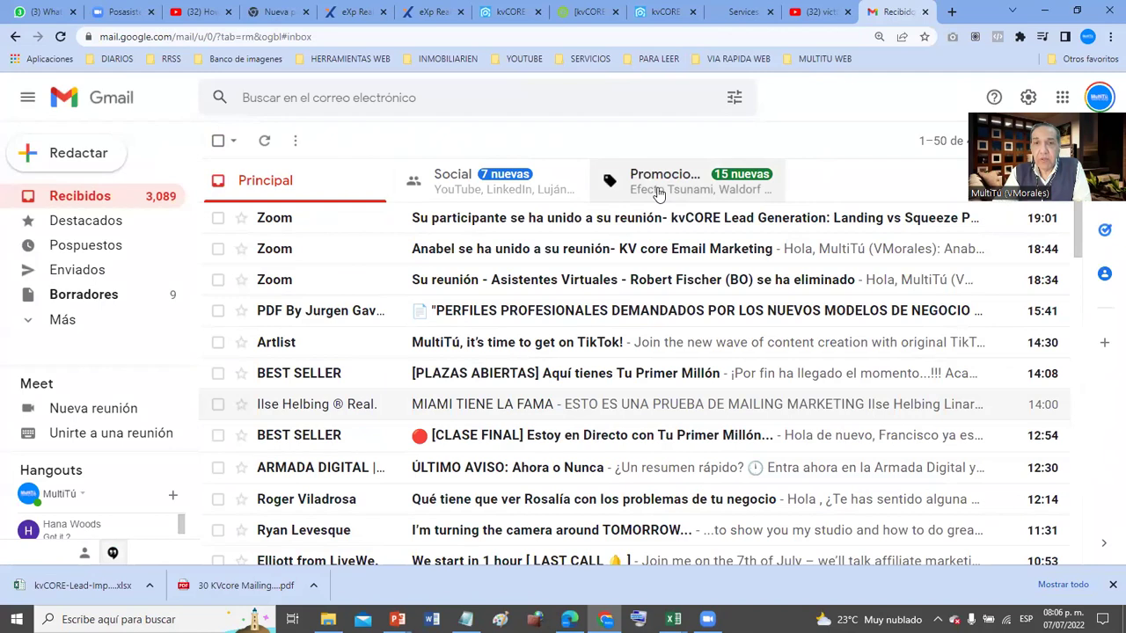
# - Check the Social and Promotions inbox categories, then close the YouTube browser tab
pyautogui.click(497, 189)
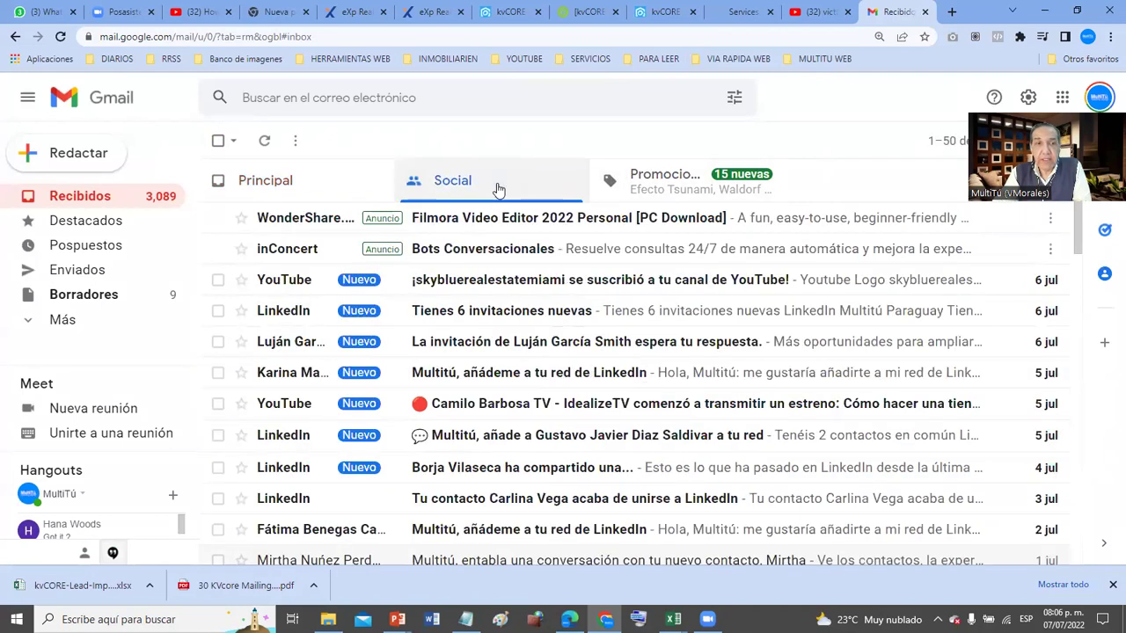
pyautogui.click(643, 189)
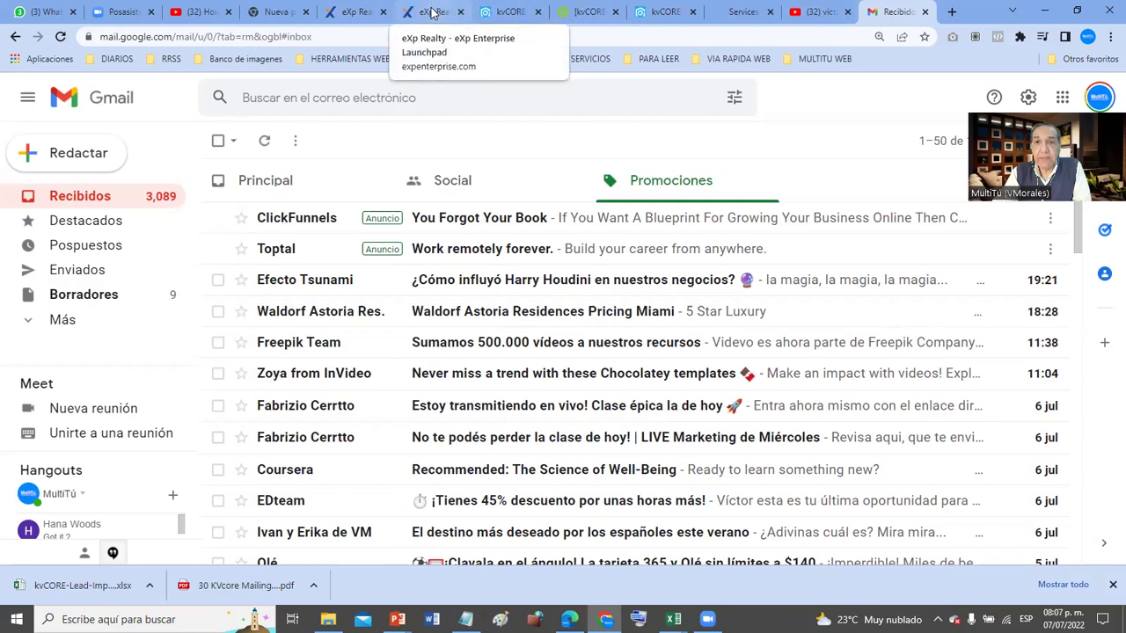
pyautogui.click(818, 12)
pyautogui.click(847, 12)
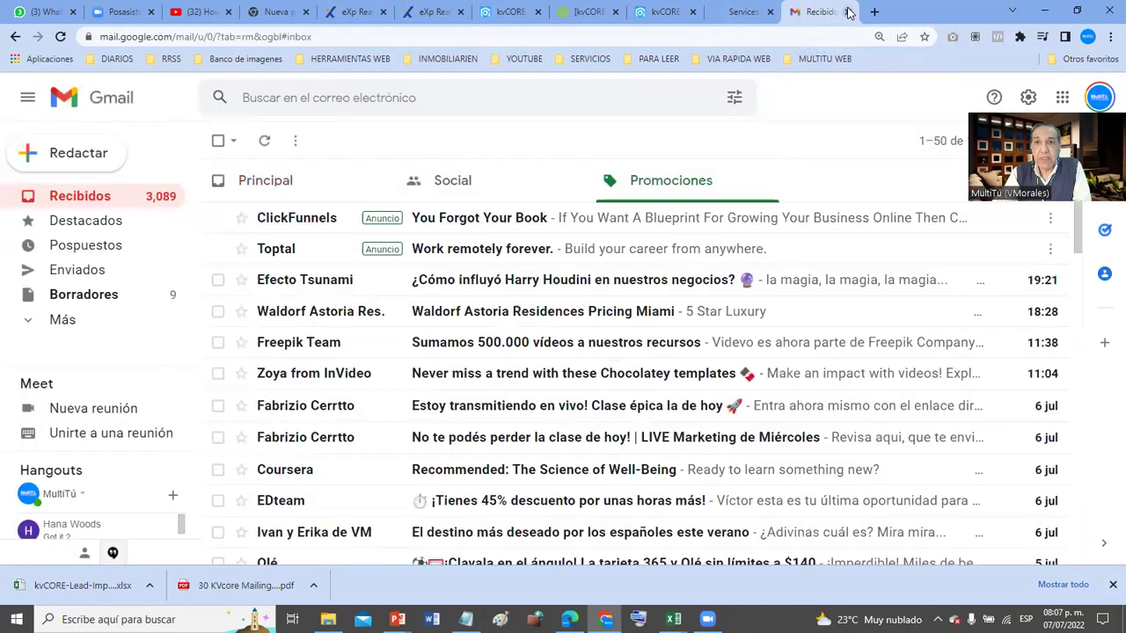
# - Go back to the kvCORE tab and scroll through the 15-contact Smart CRM list
pyautogui.click(525, 12)
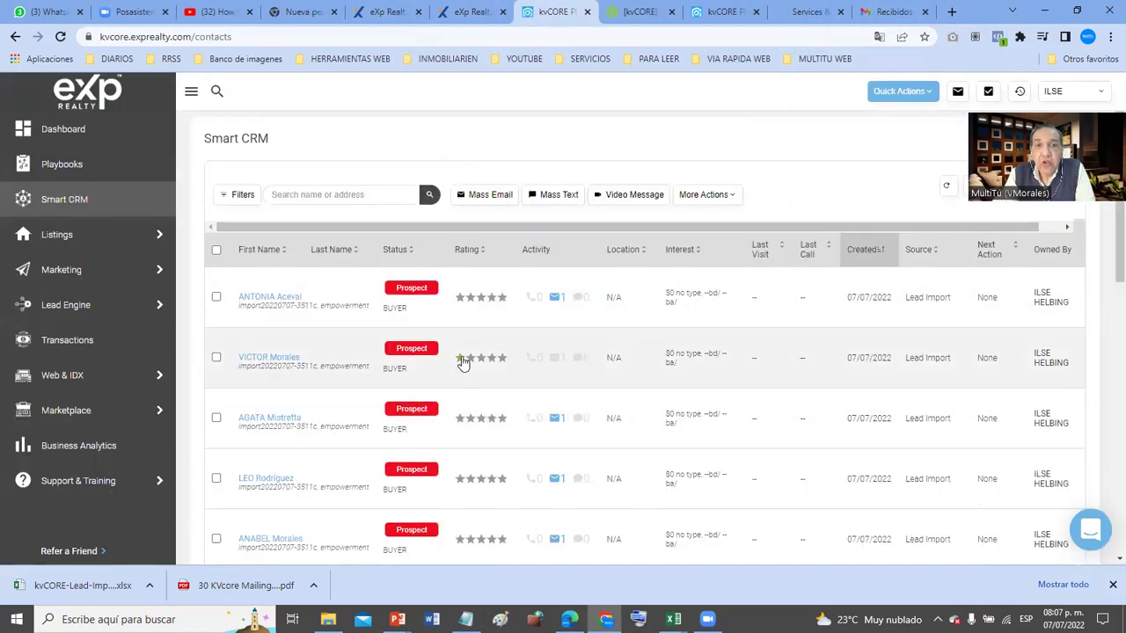
pyautogui.scroll(-3, 464, 363)
pyautogui.scroll(-8, 463, 363)
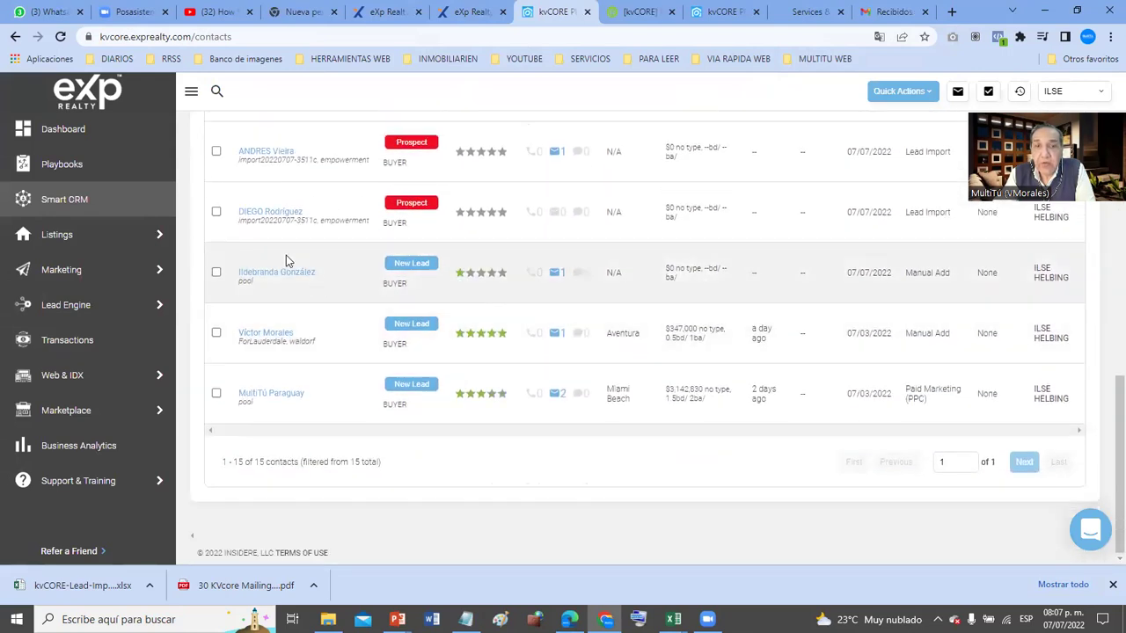
pyautogui.scroll(10, 563, 398)
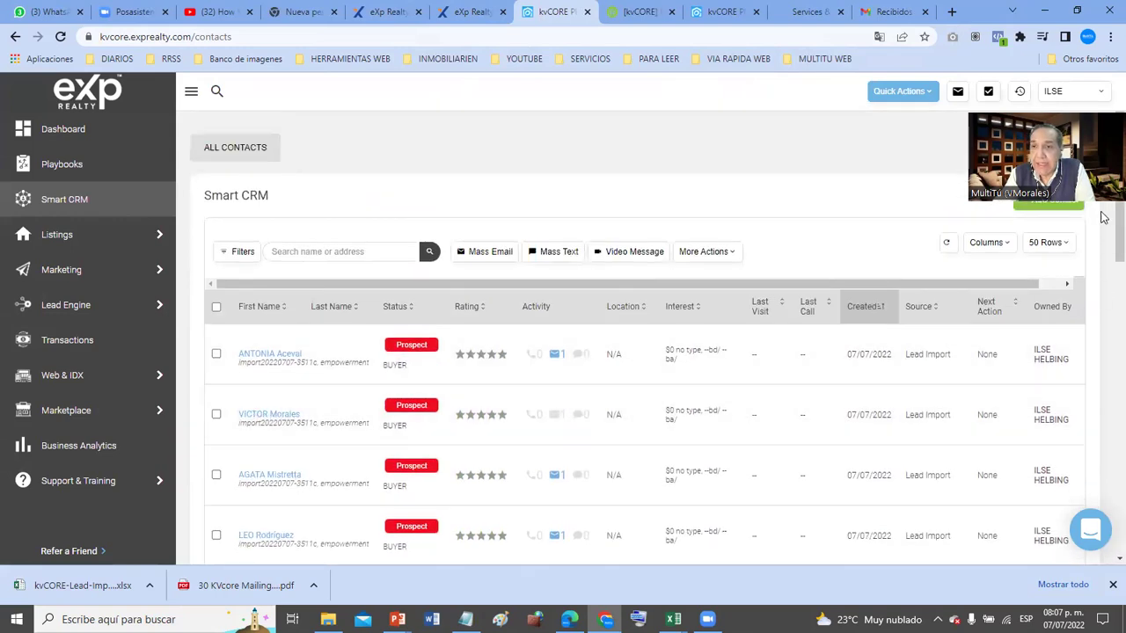
pyautogui.moveTo(1070, 105); pyautogui.dragTo(827, 83)
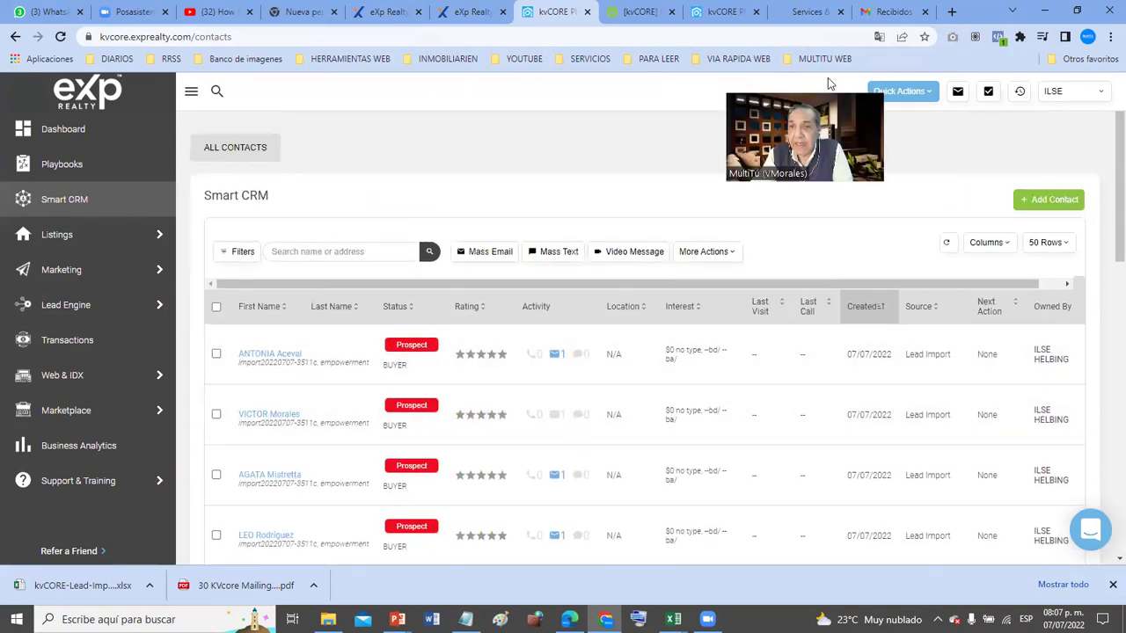
# - Start a new contact and enter the contact's first and last name
pyautogui.click(1048, 202)
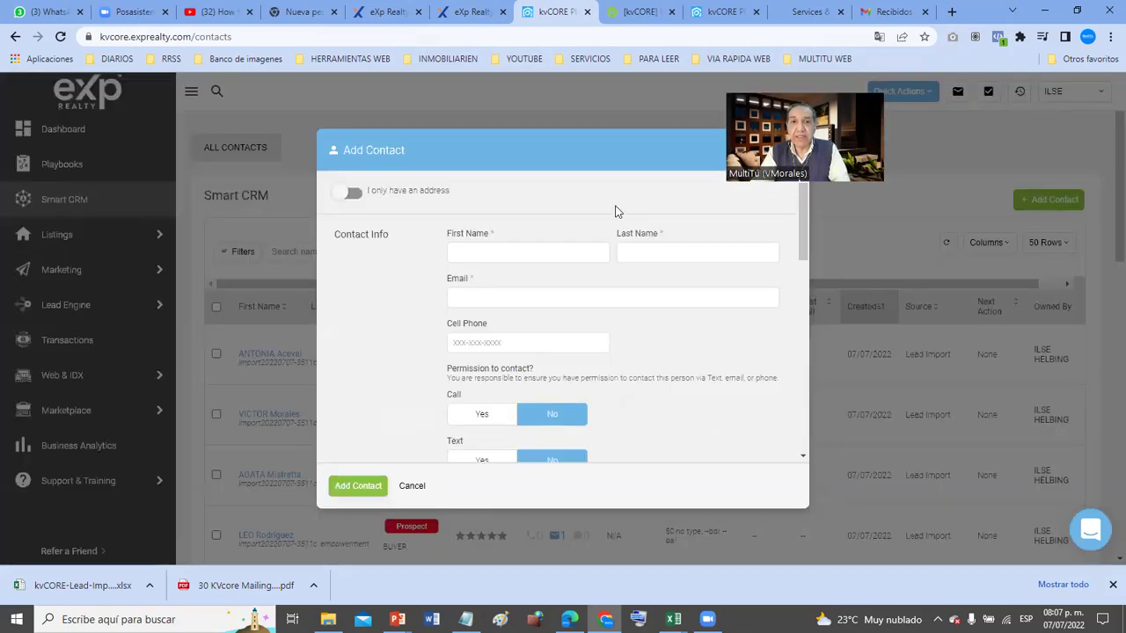
pyautogui.click(482, 253)
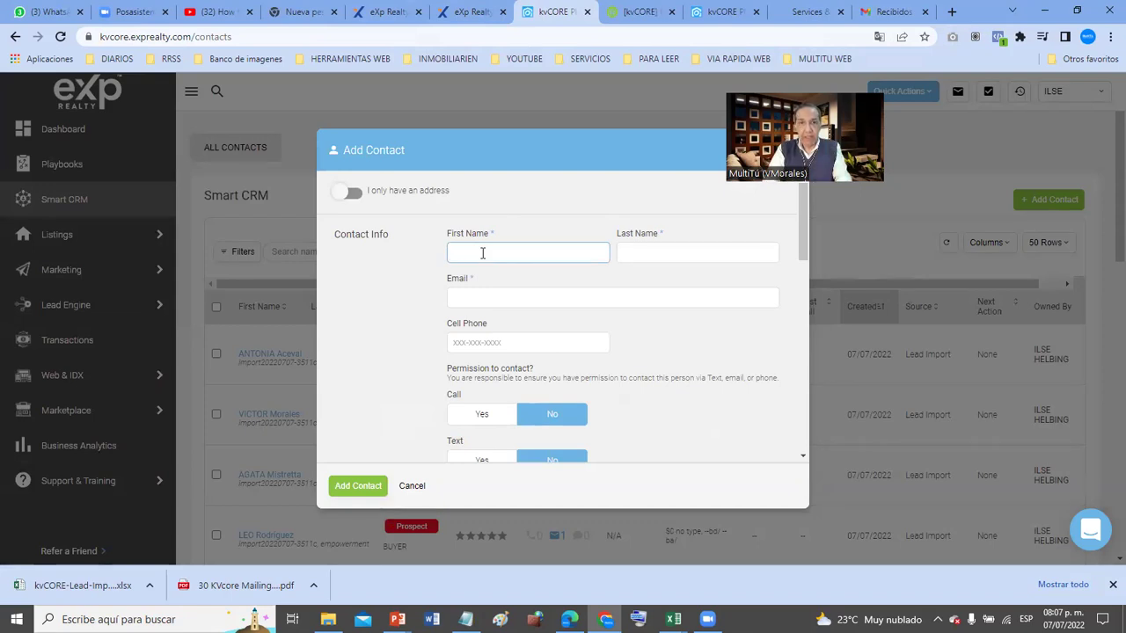
pyautogui.write('Ant')
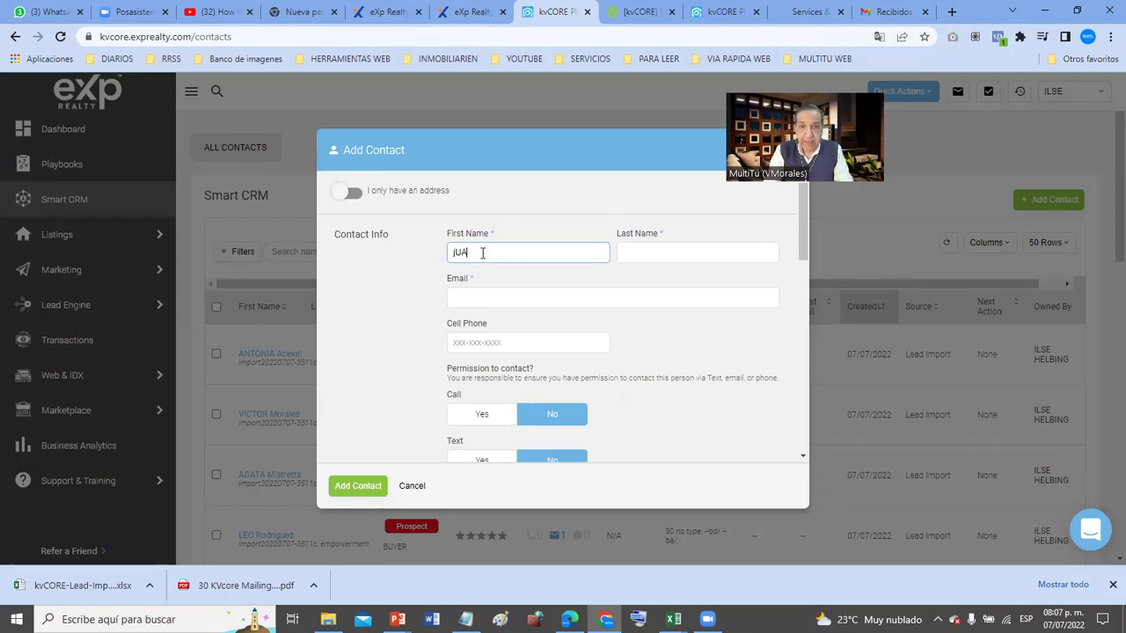
pyautogui.press('BackSpace')
pyautogui.press('BackSpace')
pyautogui.press('BackSpace')
pyautogui.write('Ant')
pyautogui.press('BackSpace')
pyautogui.press('BackSpace')
pyautogui.press('BackSpace')
pyautogui.write('Juan')
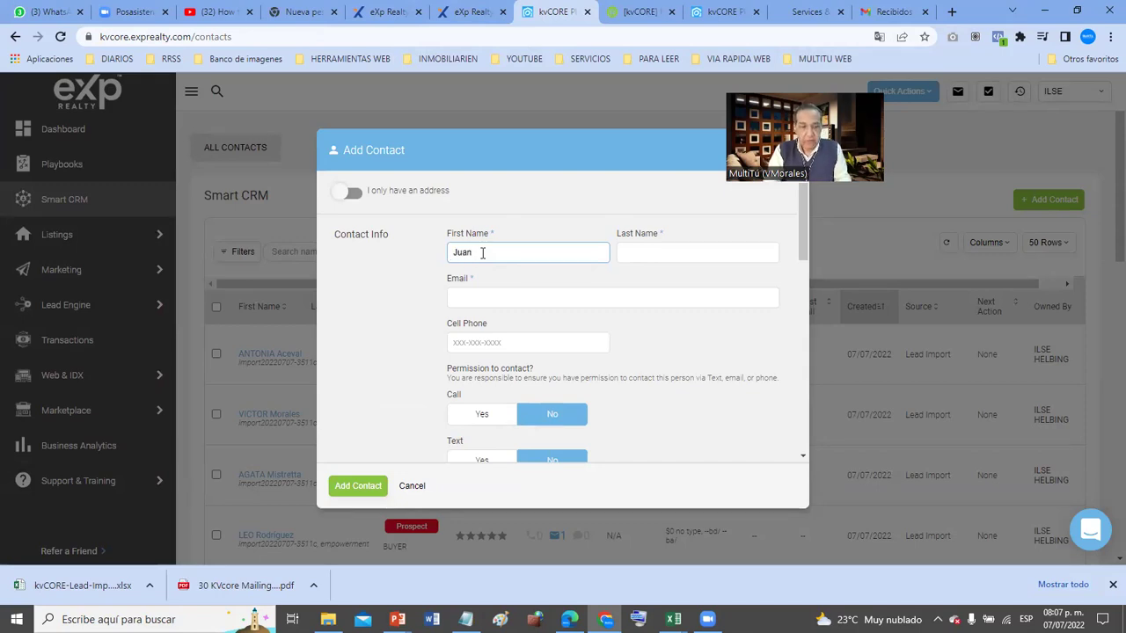
pyautogui.press('Tab')
pyautogui.write('Pérez')
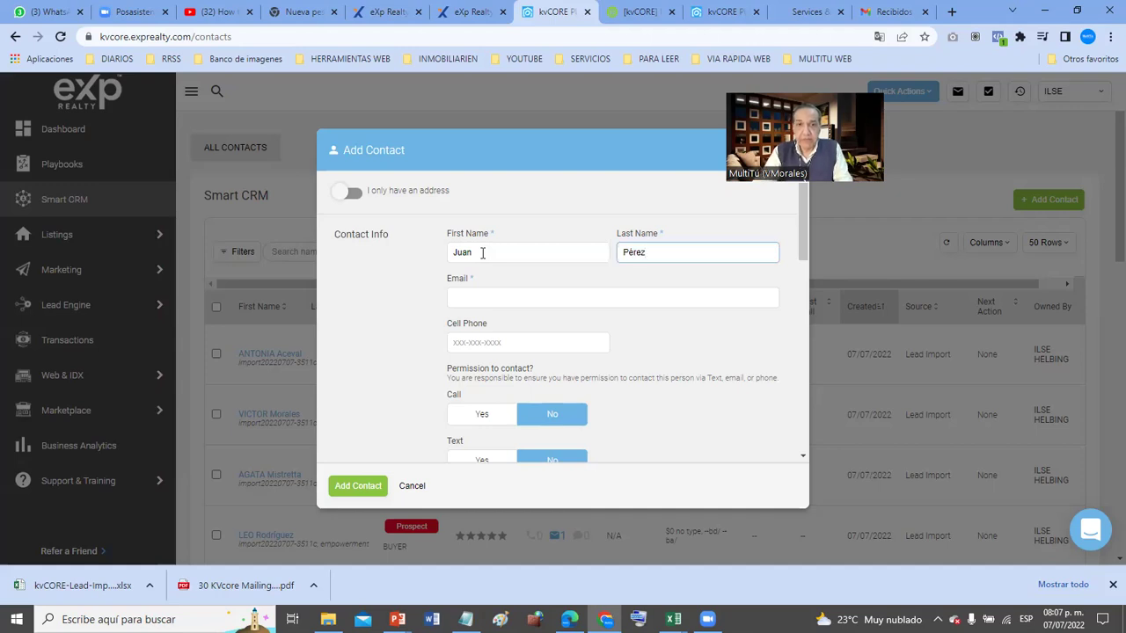
# - Fill in the contact's e-mail address
pyautogui.click(494, 301)
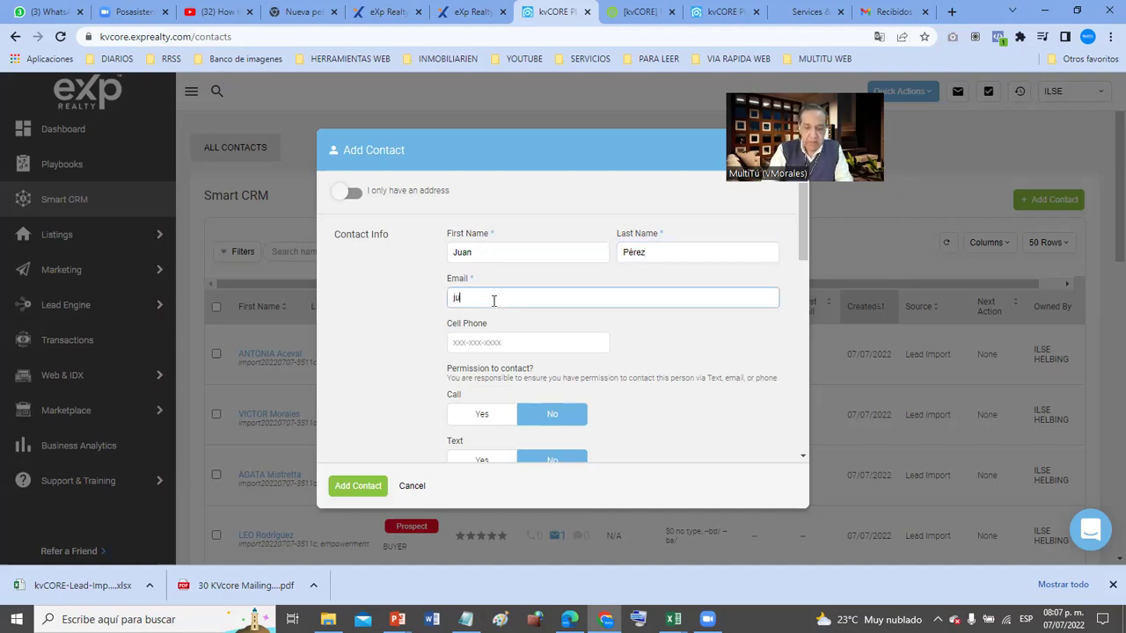
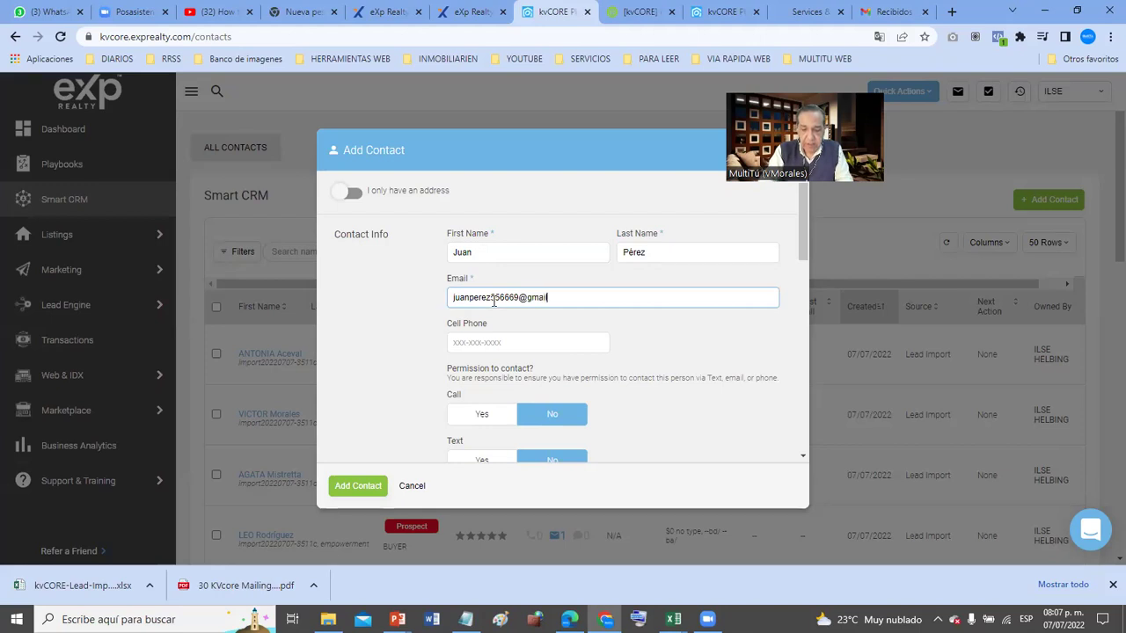
pyautogui.click(496, 337)
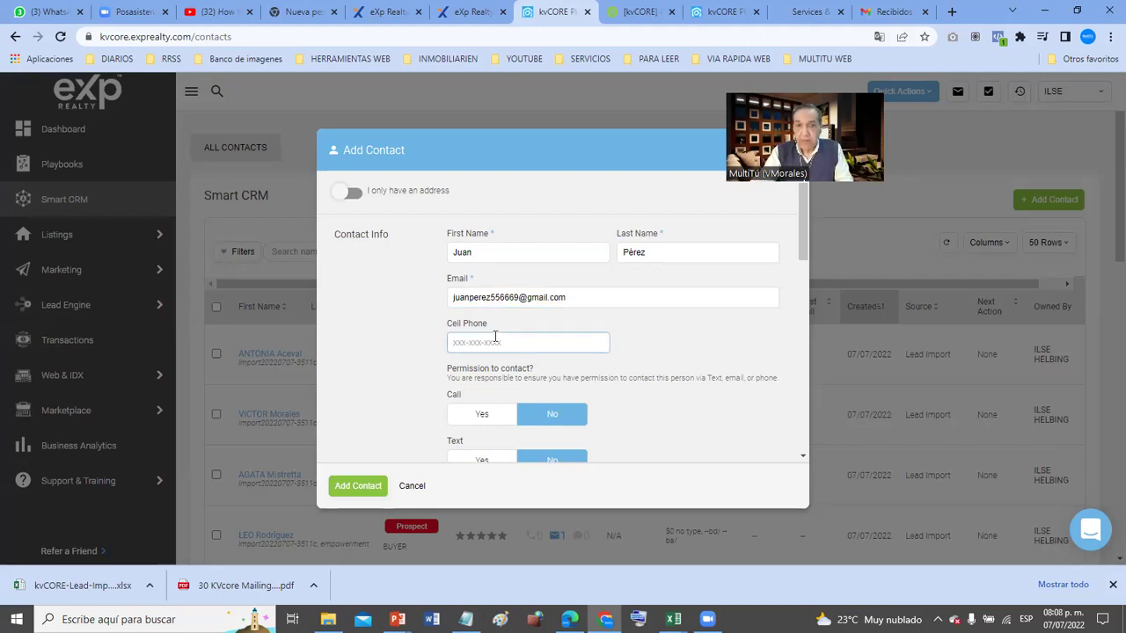
pyautogui.scroll(-1, 496, 337)
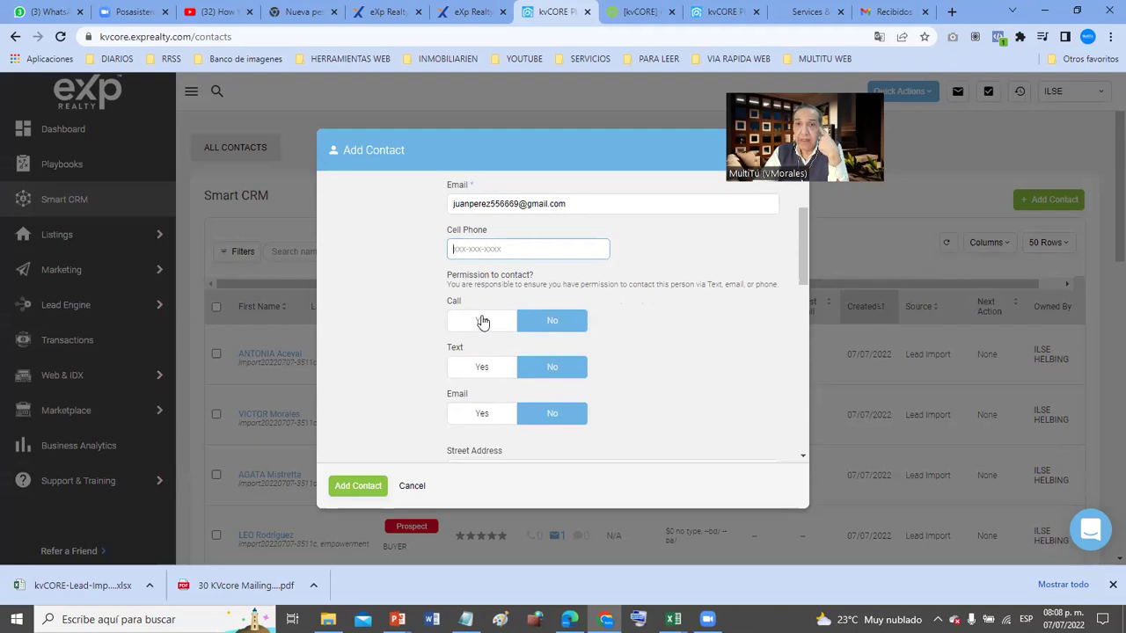
# - Set the Call, Text and Email permissions to Yes
pyautogui.click(482, 322)
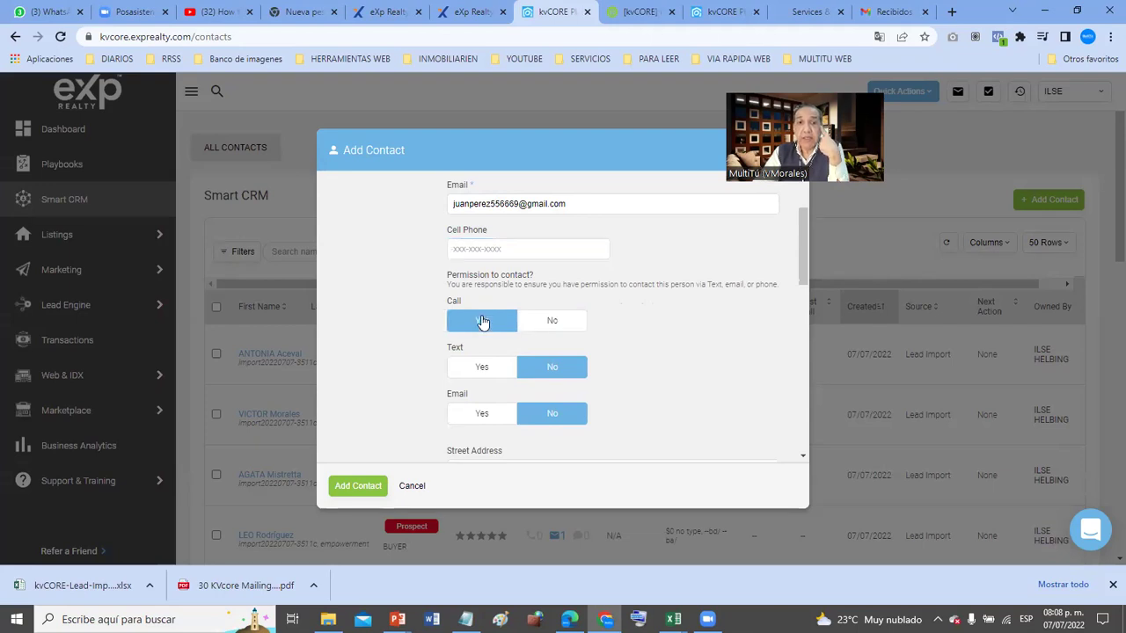
pyautogui.click(471, 376)
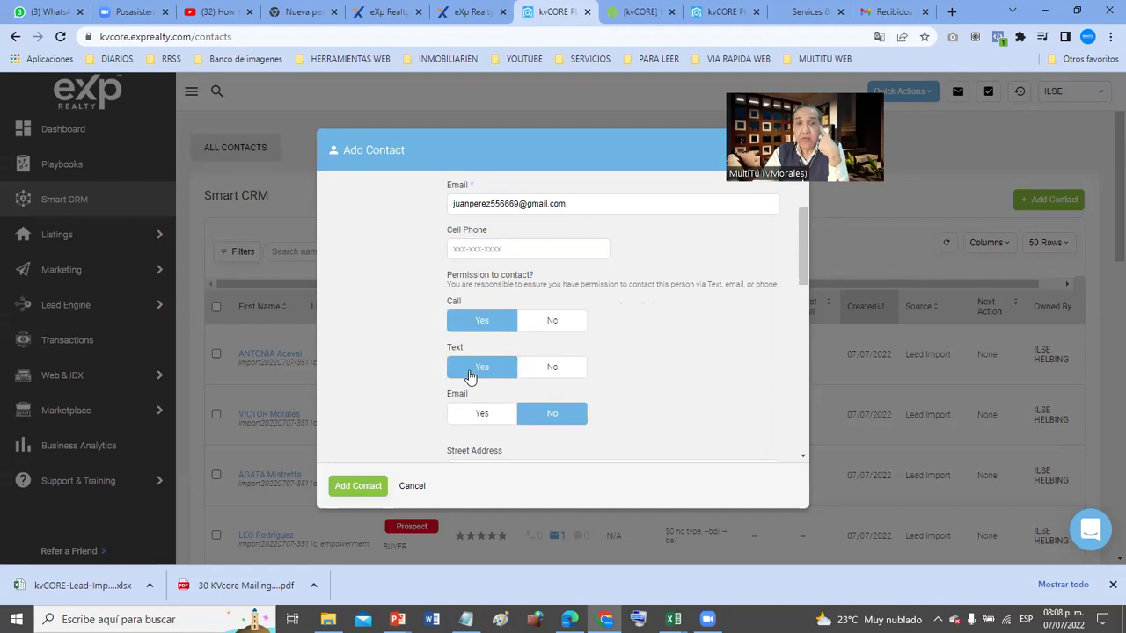
pyautogui.click(464, 415)
pyautogui.scroll(-3, 463, 420)
pyautogui.click(512, 283)
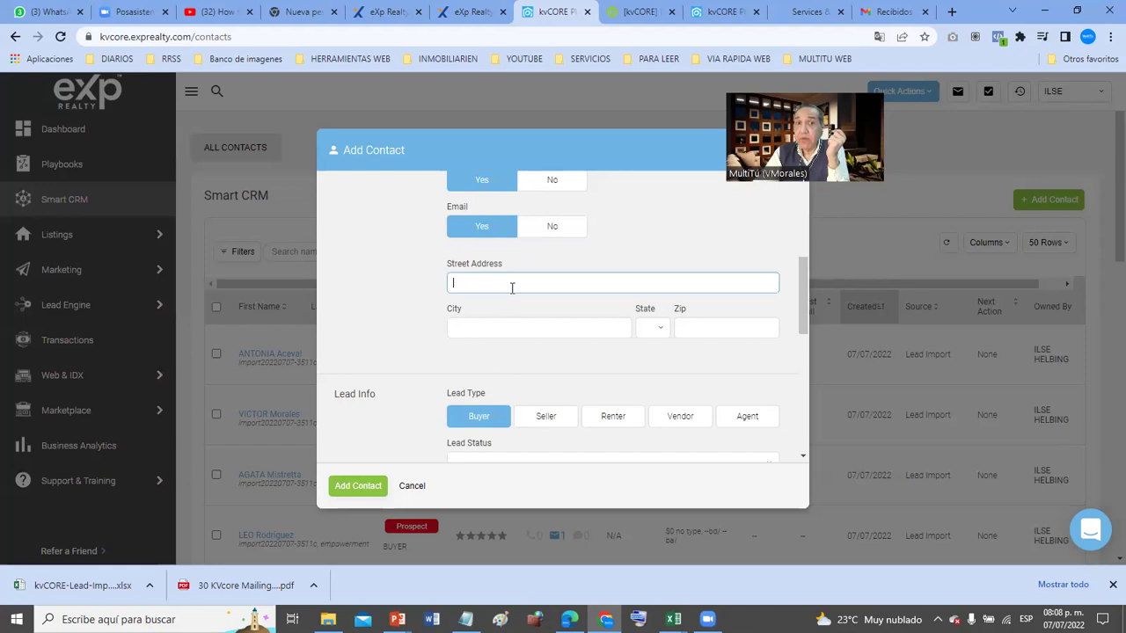
# - Make the contact a Buyer with Active Lead status and the agent as lead owner
pyautogui.scroll(-3, 511, 287)
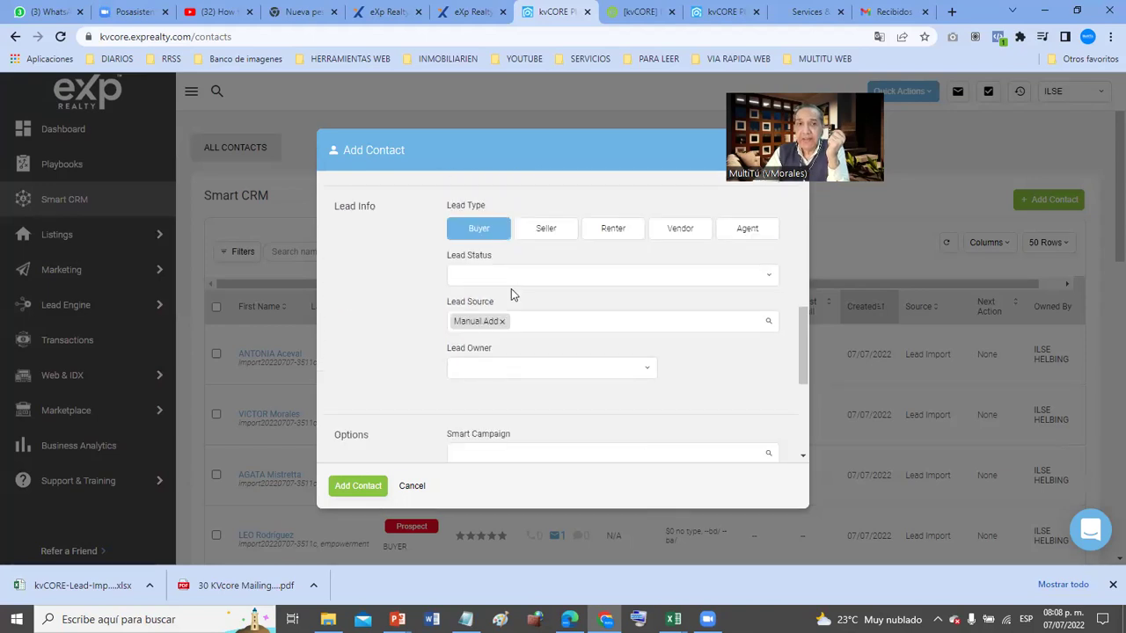
pyautogui.click(490, 231)
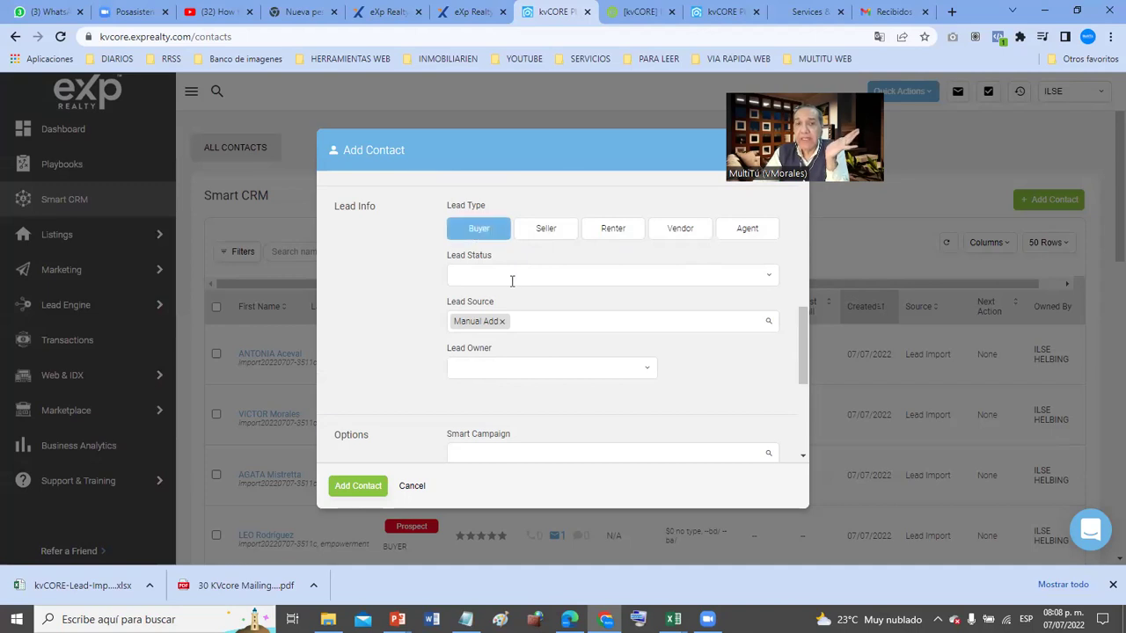
pyautogui.click(514, 280)
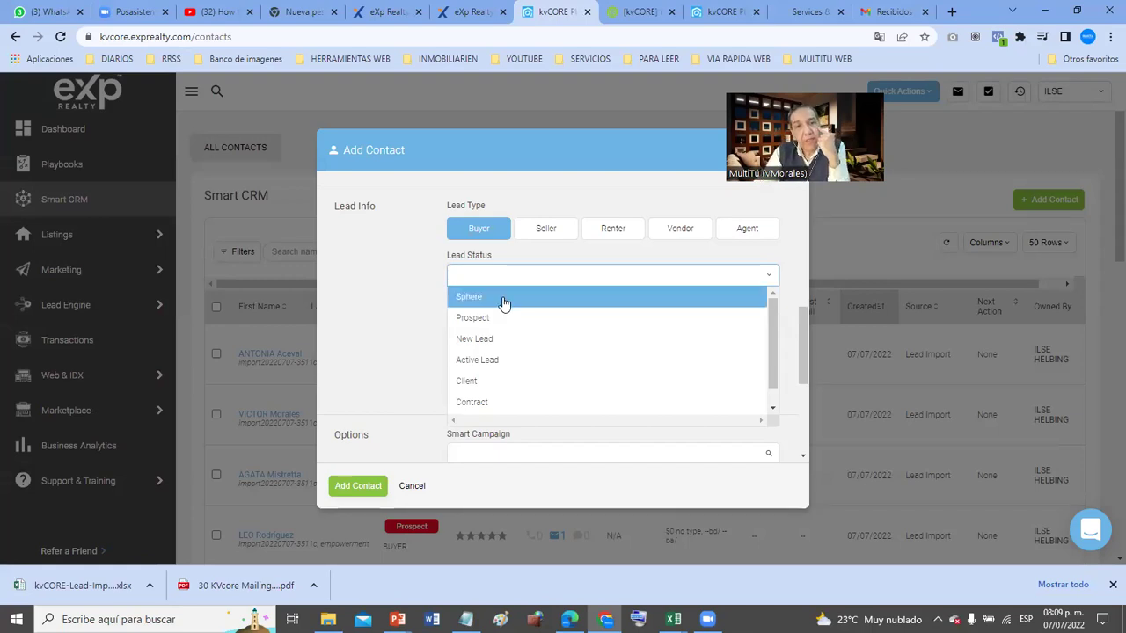
pyautogui.click(502, 361)
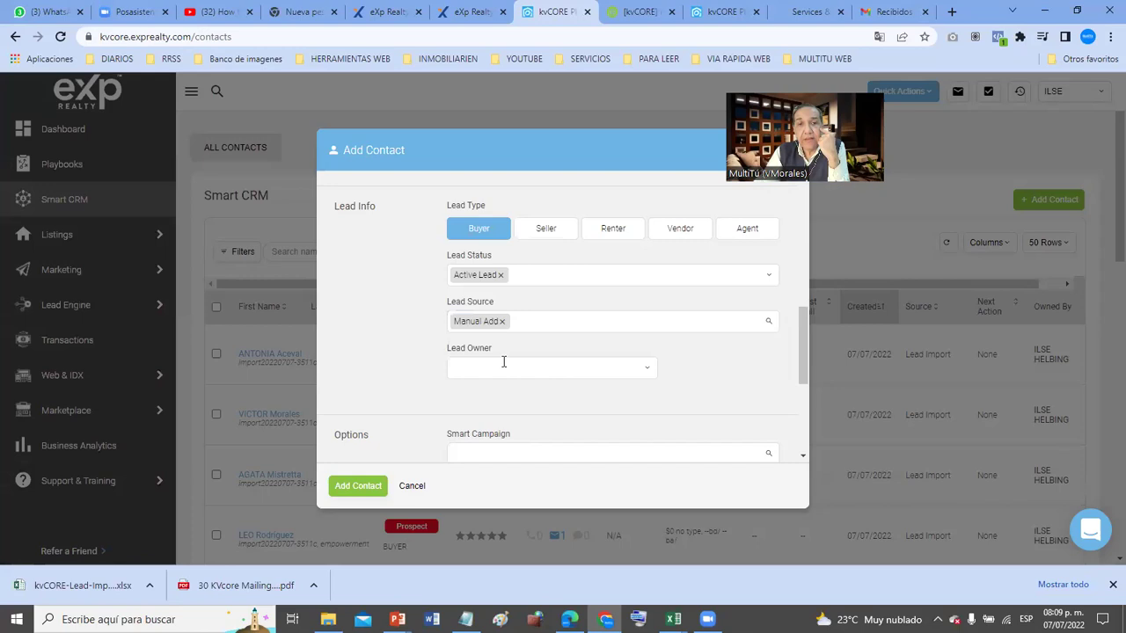
pyautogui.click(504, 361)
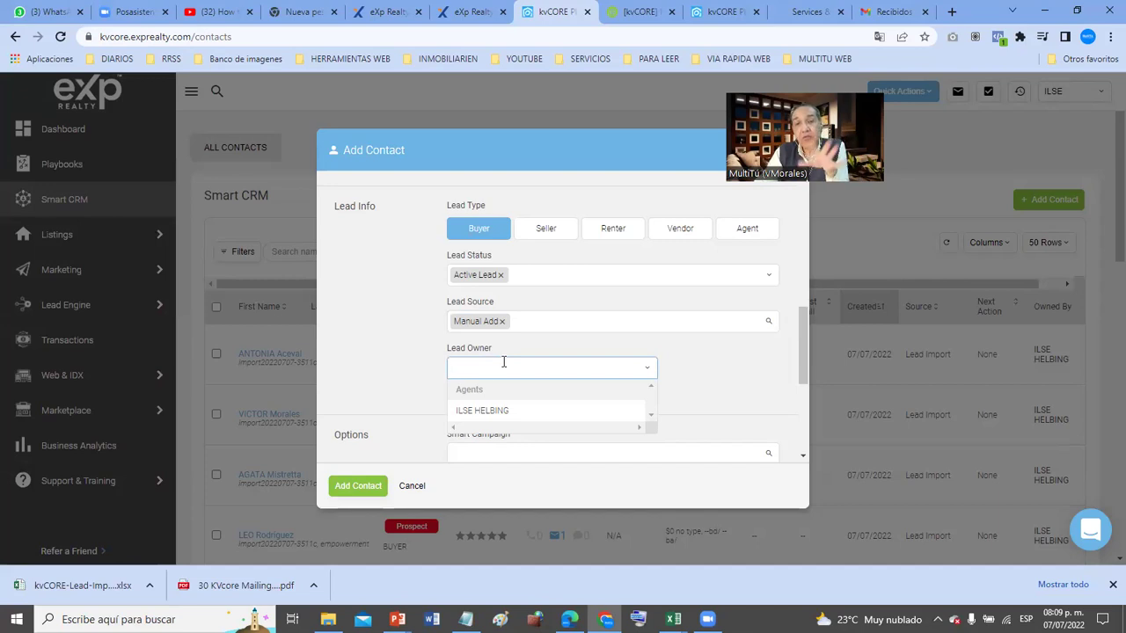
pyautogui.click(518, 413)
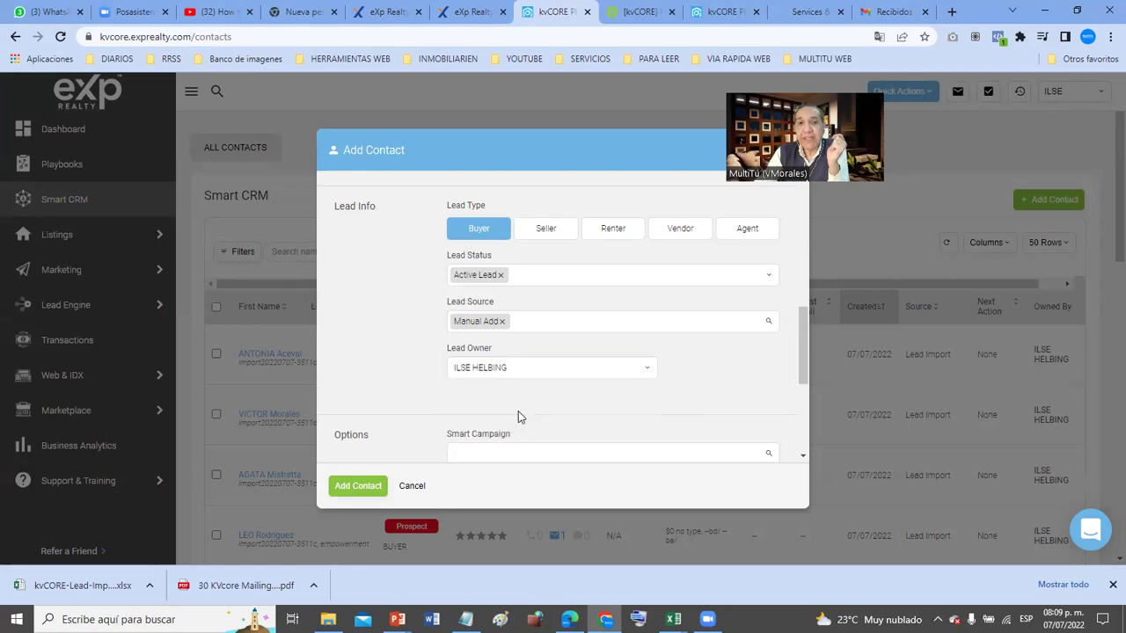
# - Review the Smart Campaign and lender lists, leaving both blank
pyautogui.scroll(-2, 518, 410)
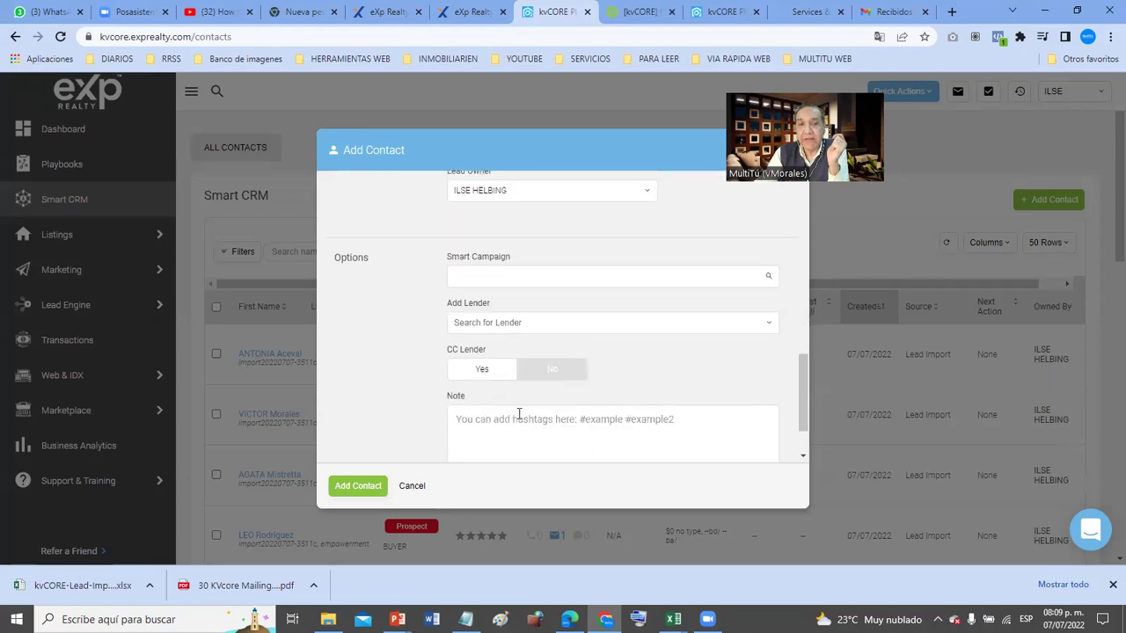
pyautogui.click(526, 267)
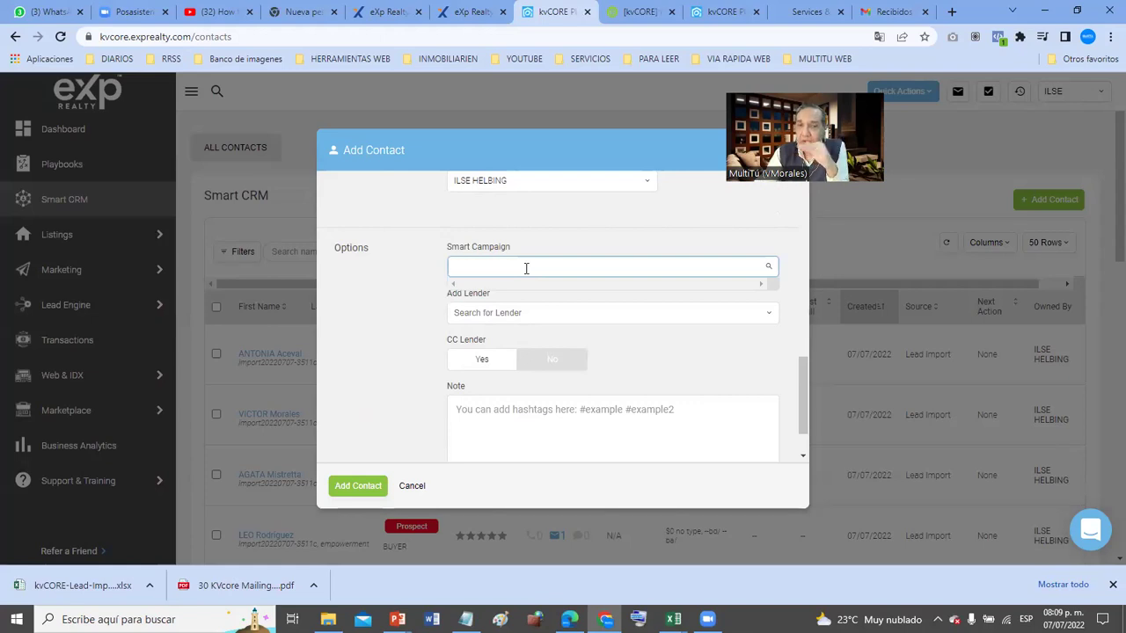
pyautogui.click(510, 313)
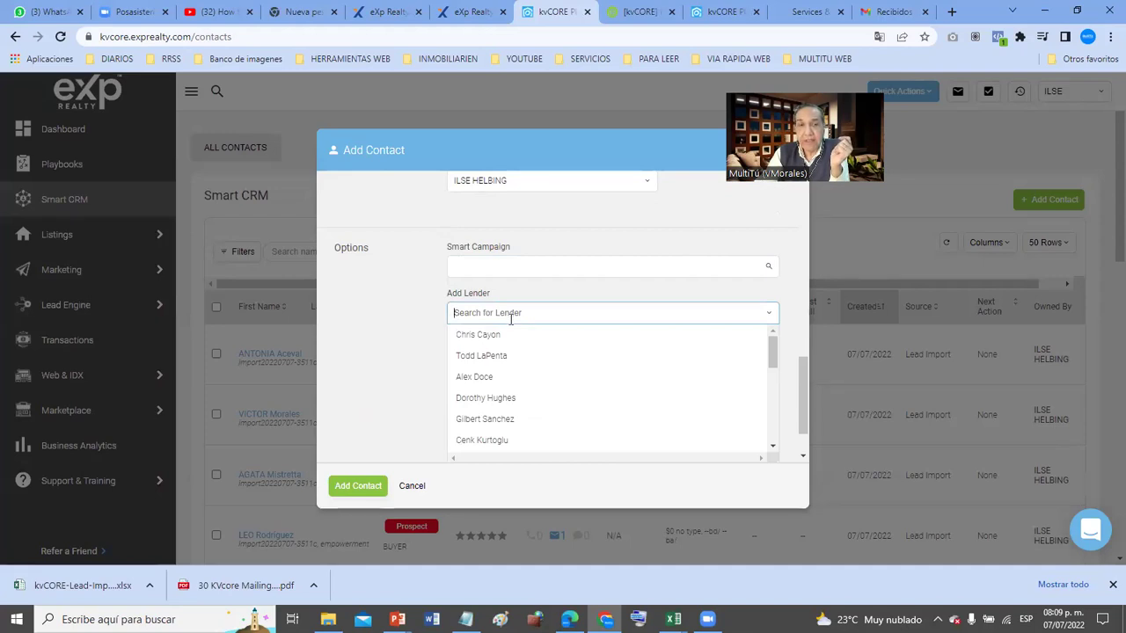
pyautogui.click(394, 335)
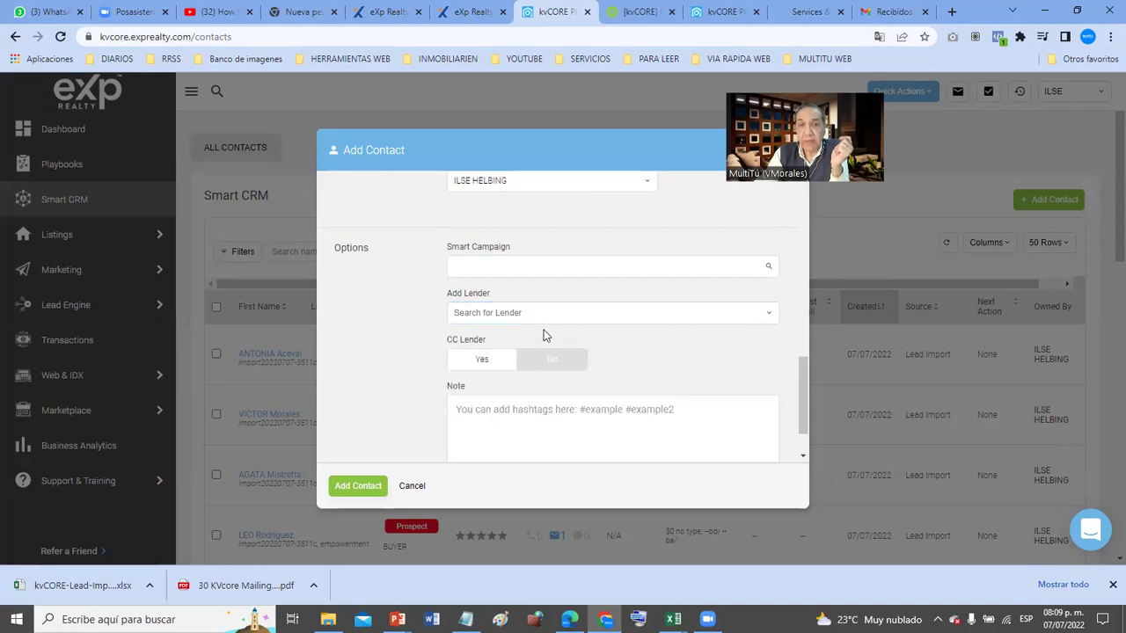
pyautogui.scroll(-1, 543, 335)
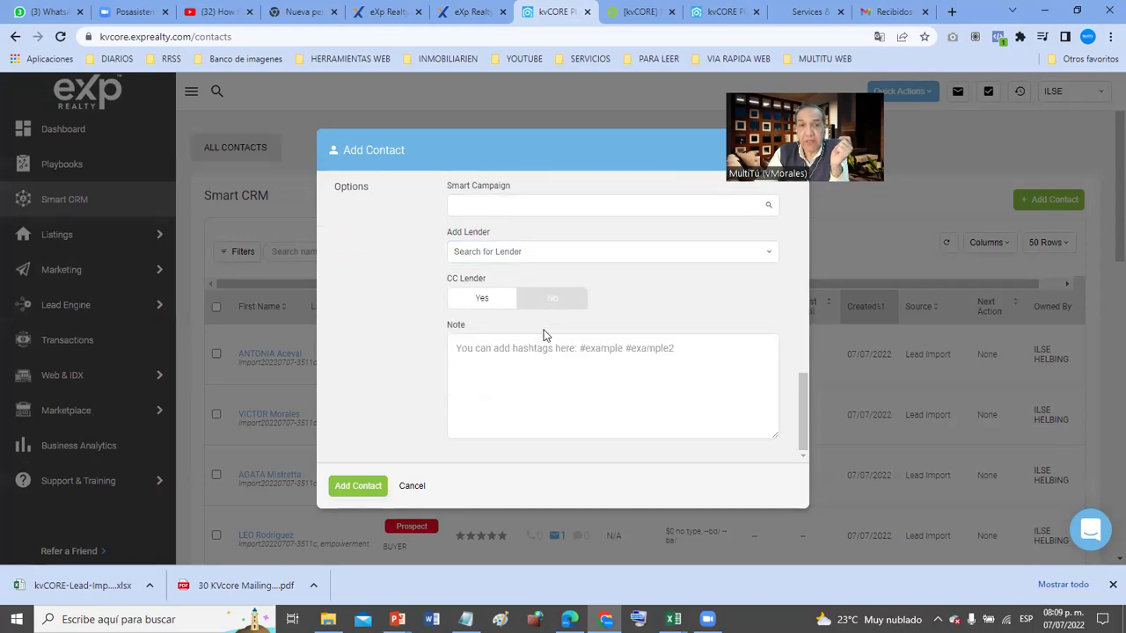
# - Add the note 'Le conocí a este cliente en la feria de autovehículos en Tampa 2021' and submit the contact
pyautogui.click(546, 349)
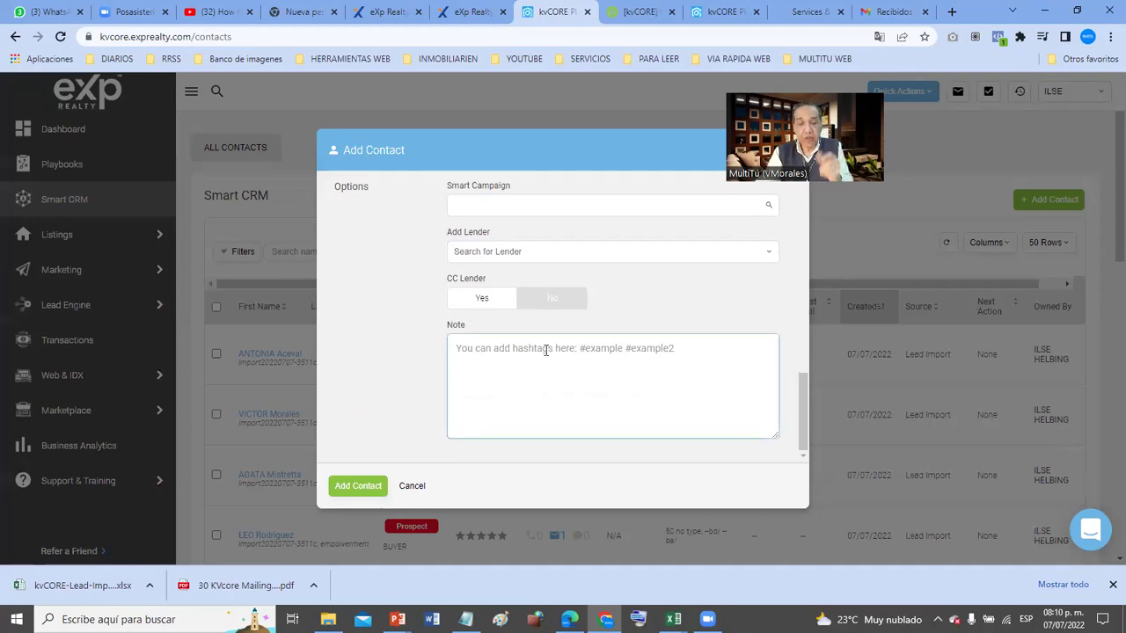
pyautogui.write('Le conc')
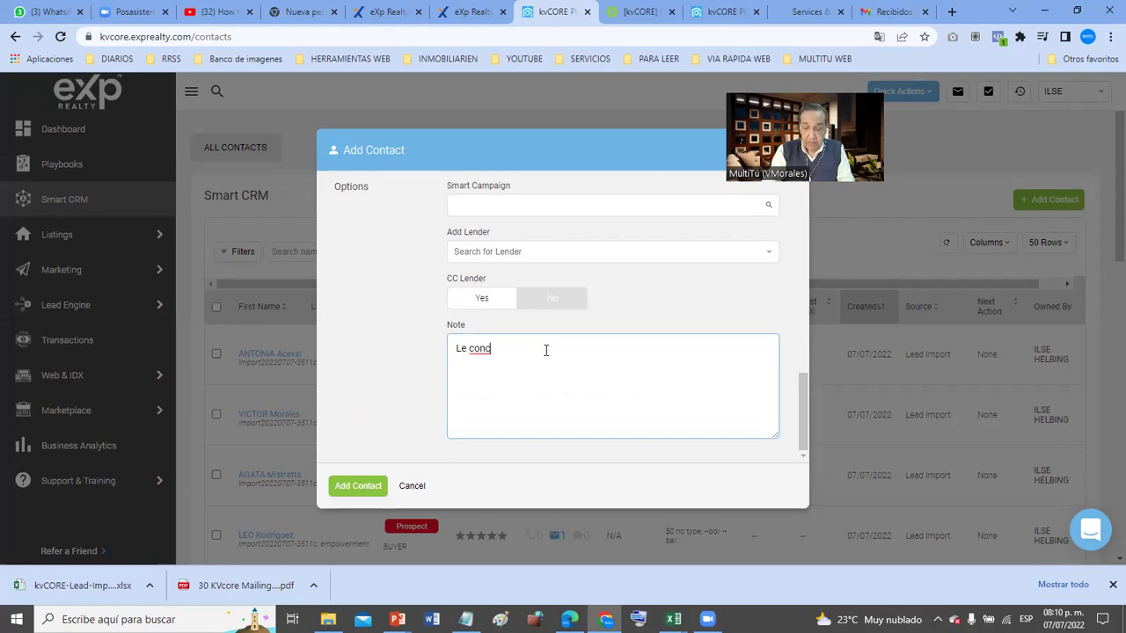
pyautogui.press('BackSpace')
pyautogui.write('o')
pyautogui.write('ci a ')
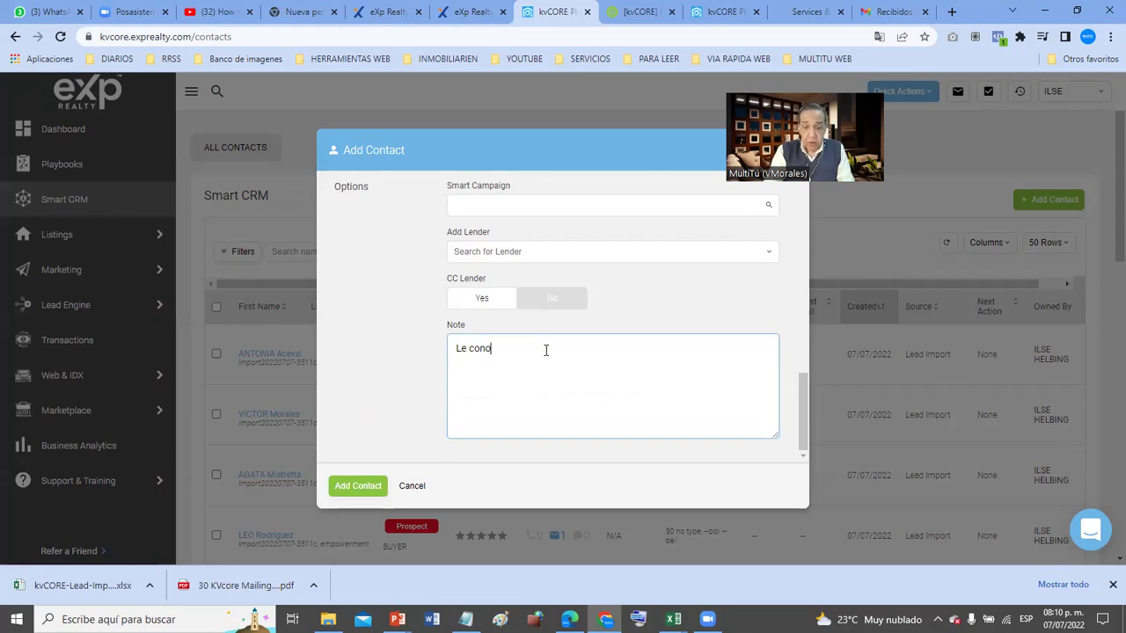
pyautogui.write('este')
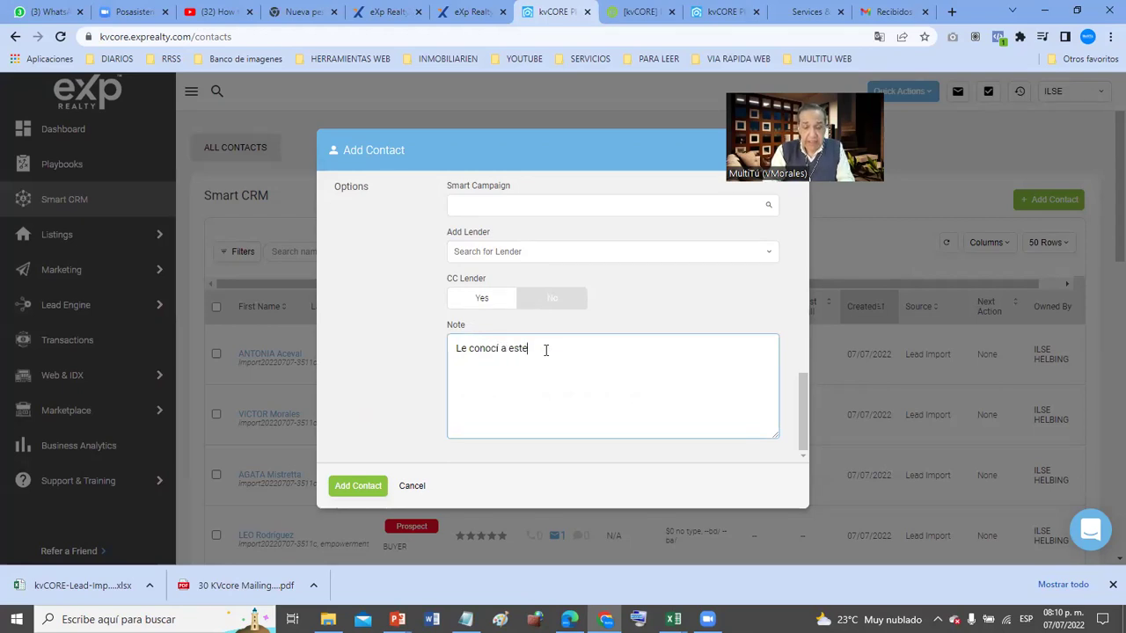
pyautogui.write(' cliente en la feria de autov')
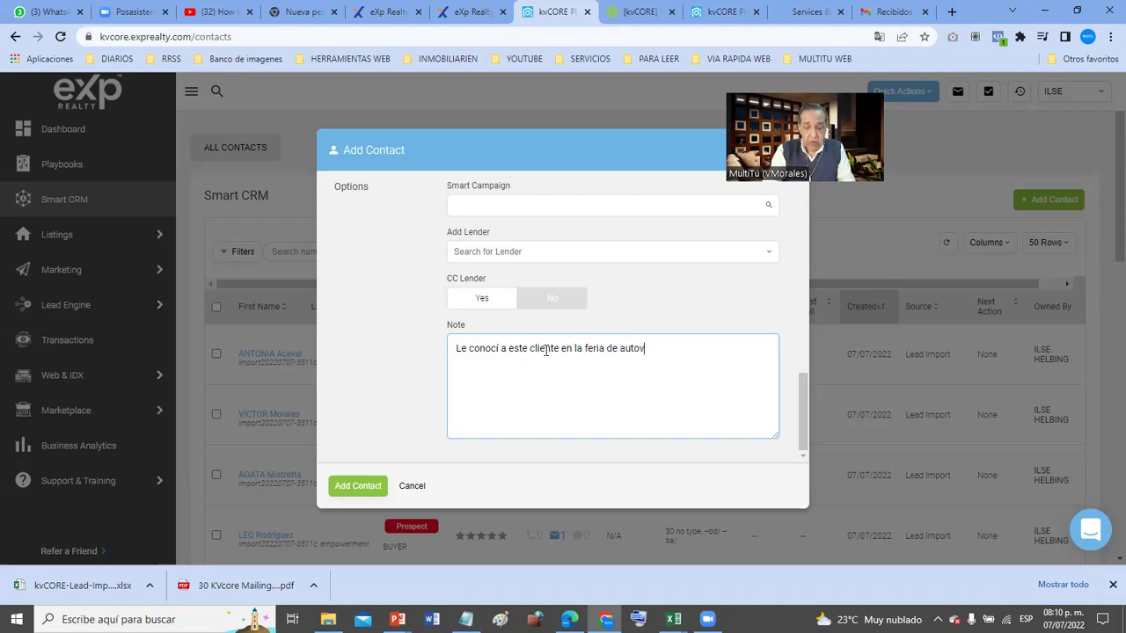
pyautogui.write('ehículos')
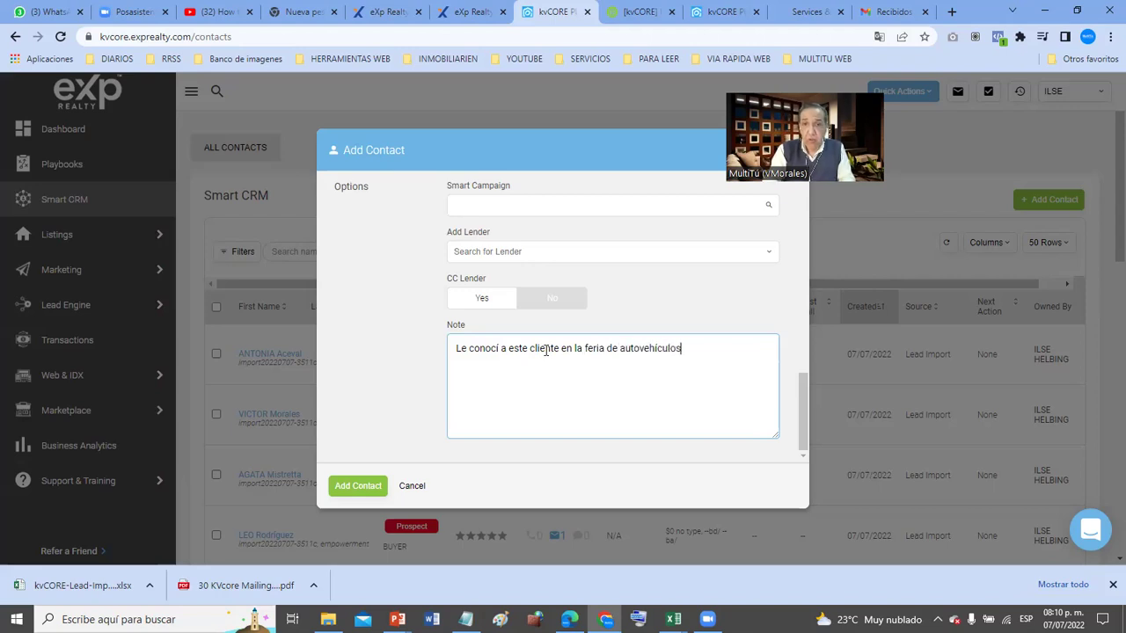
pyautogui.write(' en Tam')
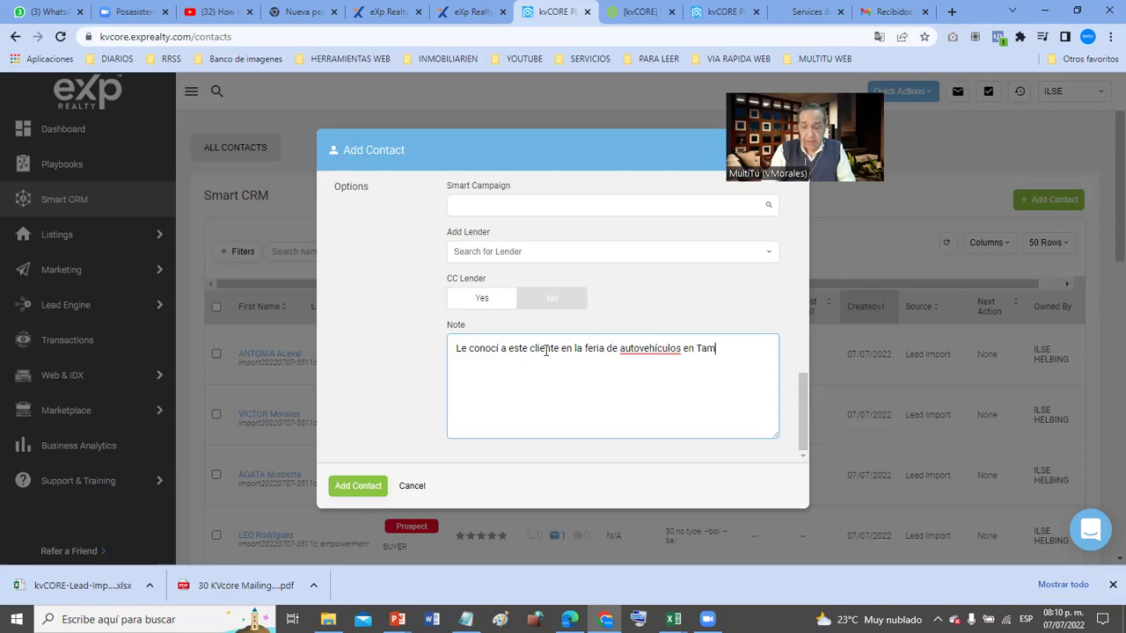
pyautogui.write('pa 2021')
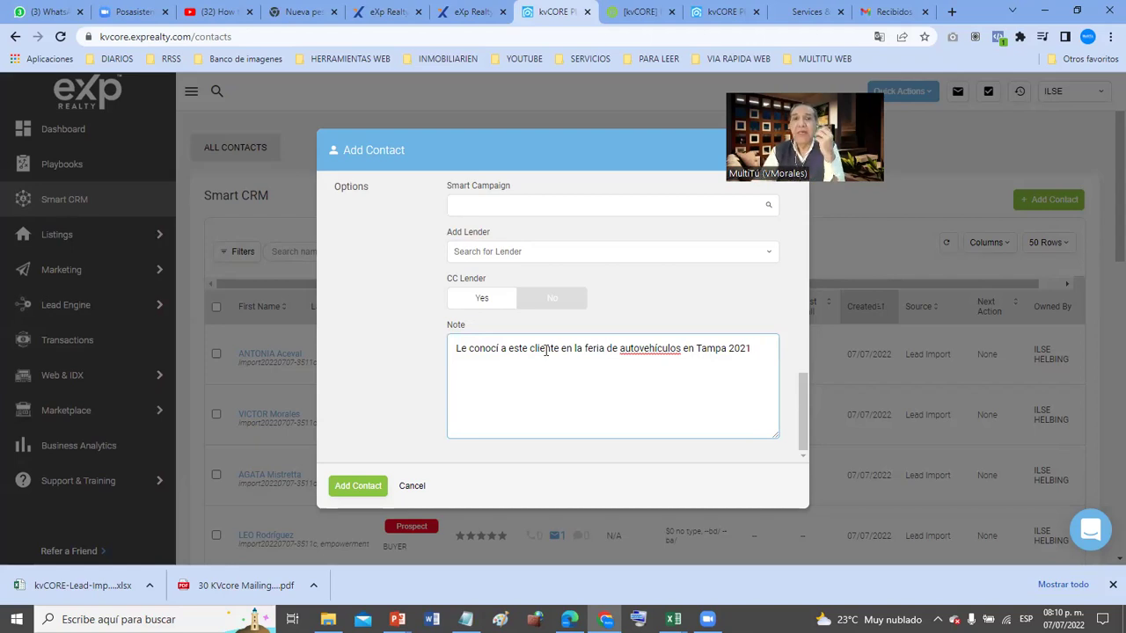
pyautogui.click(342, 493)
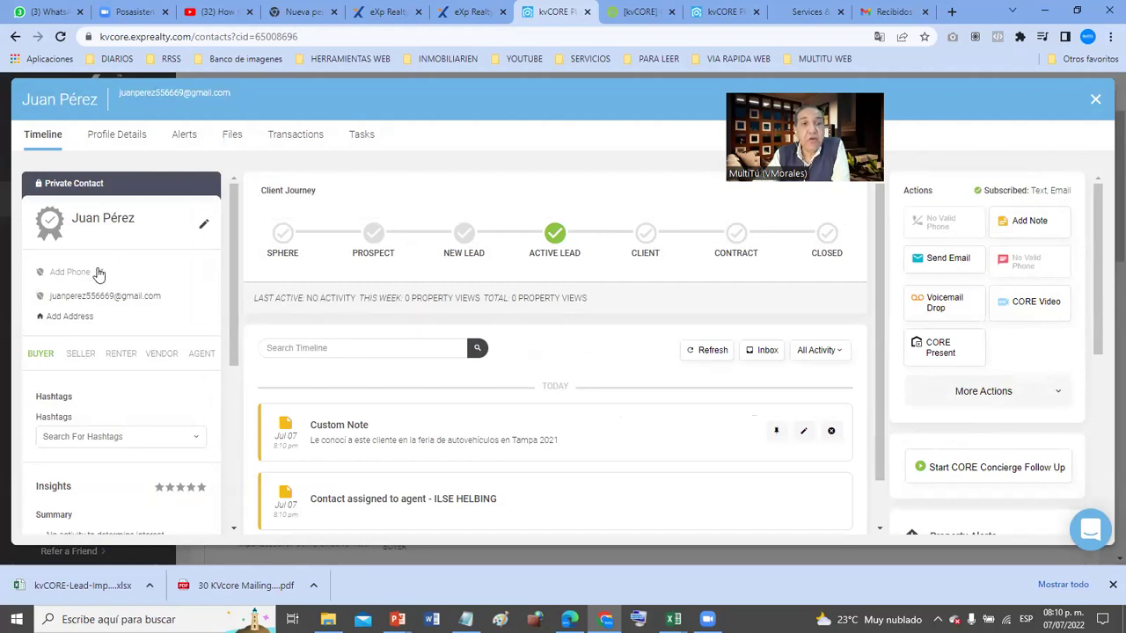
# - Switch to the WhatsApp Web tab
pyautogui.click(39, 11)
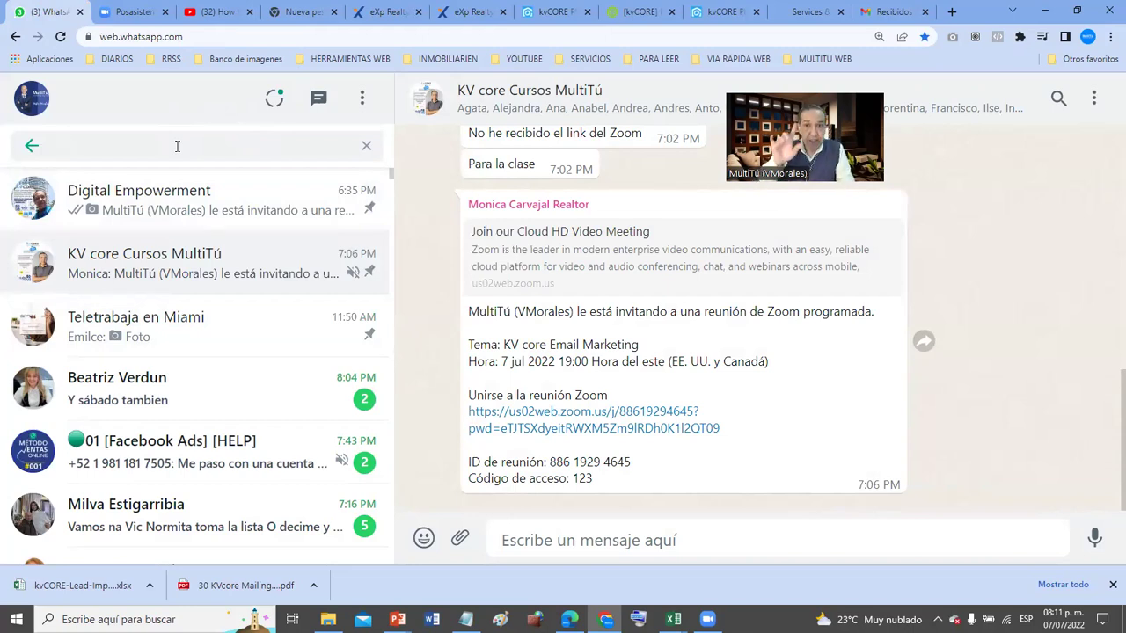
# - Find the colleague's WhatsApp chat, select their phone number in contact info, and return to kvCORE
pyautogui.write('helbin')
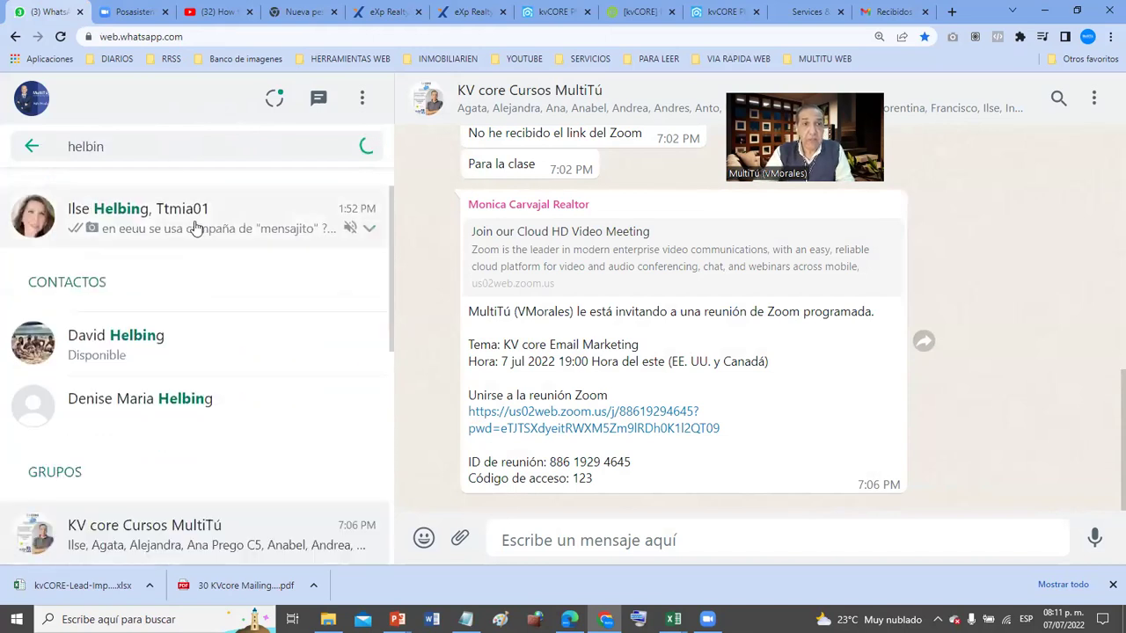
pyautogui.click(197, 225)
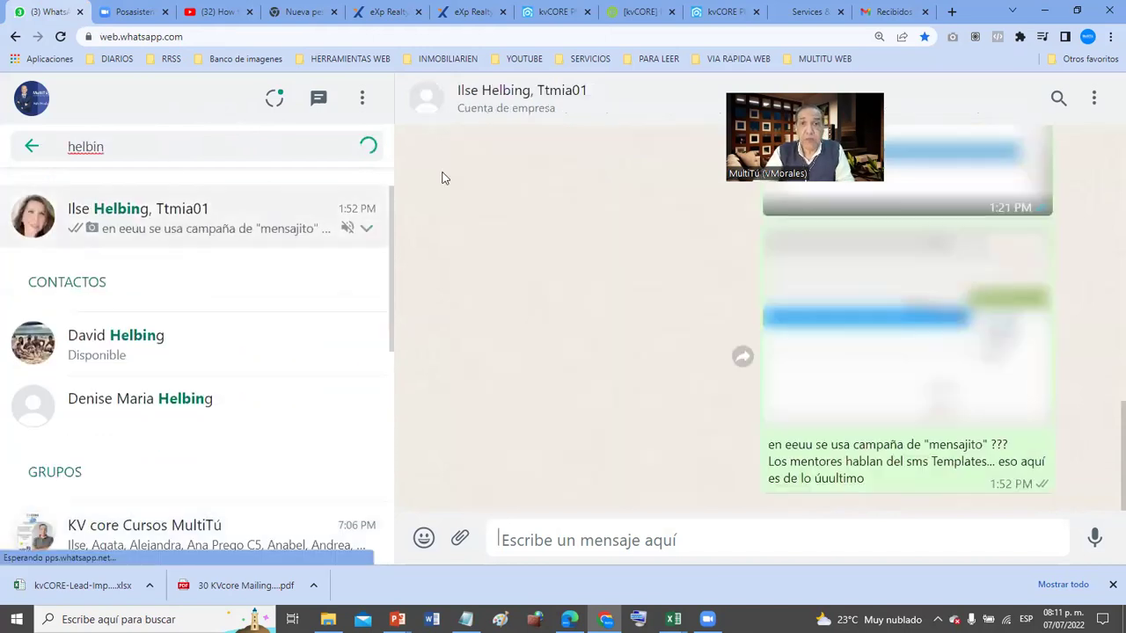
pyautogui.click(994, 105)
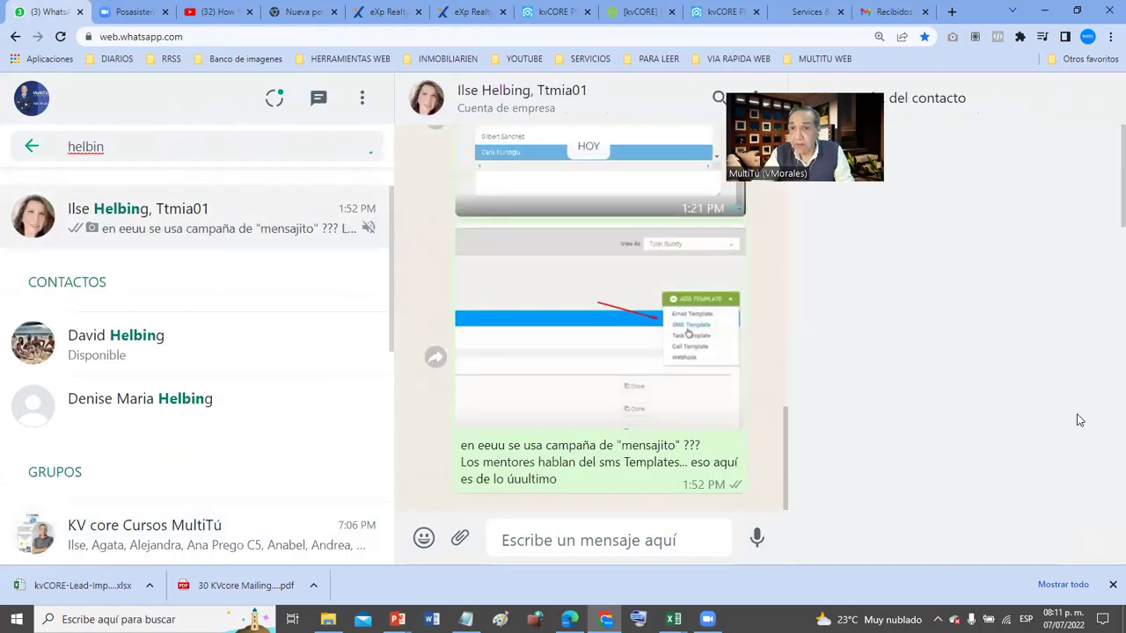
pyautogui.scroll(-4, 1071, 425)
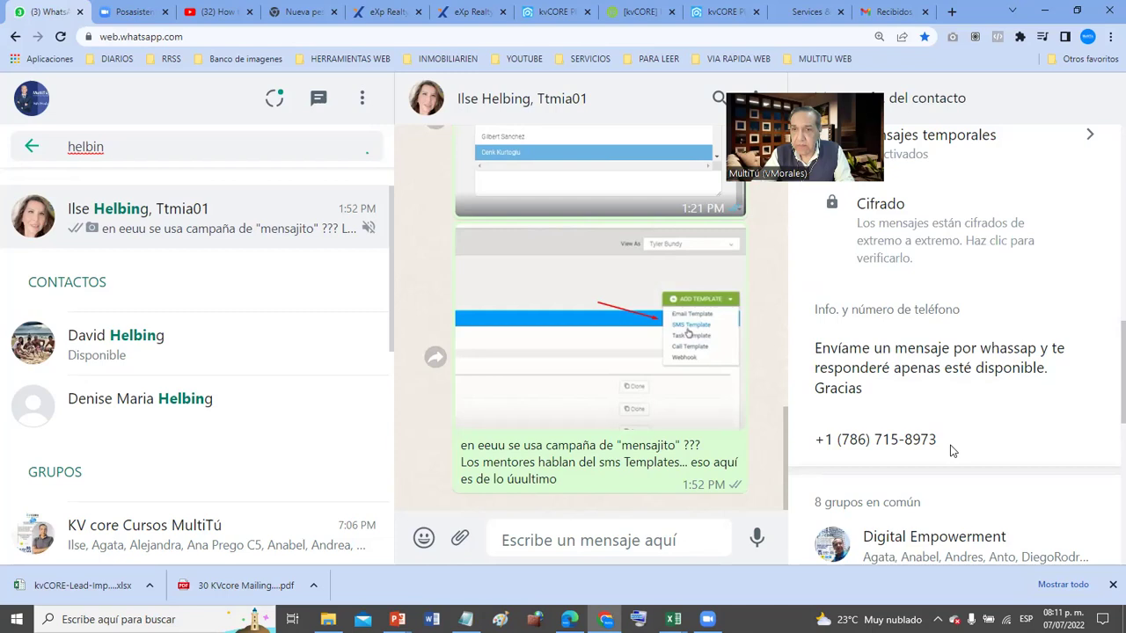
pyautogui.moveTo(937, 440); pyautogui.dragTo(811, 439)
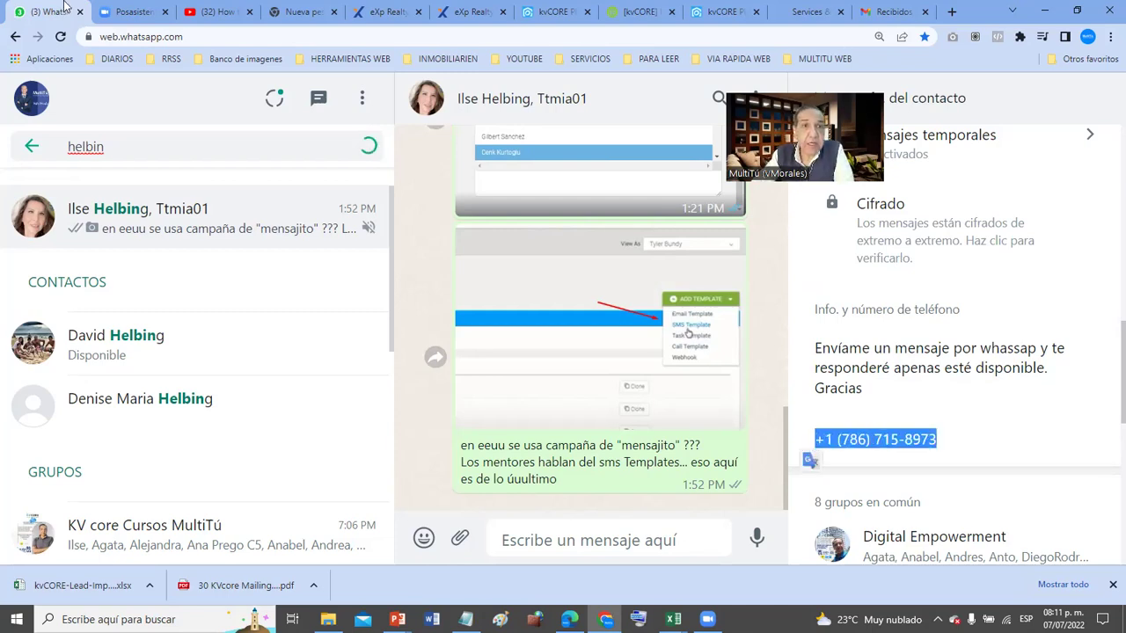
pyautogui.click(723, 12)
pyautogui.click(573, 13)
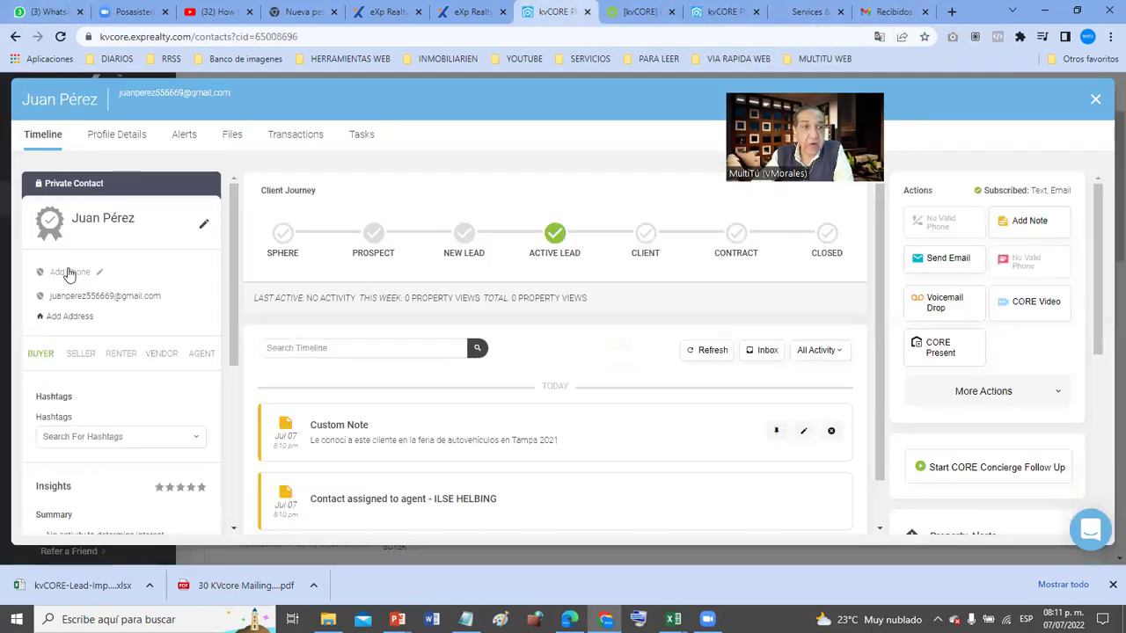
# - Add the pasted phone number to the contact, trimming its leading digits before saving
pyautogui.click(68, 272)
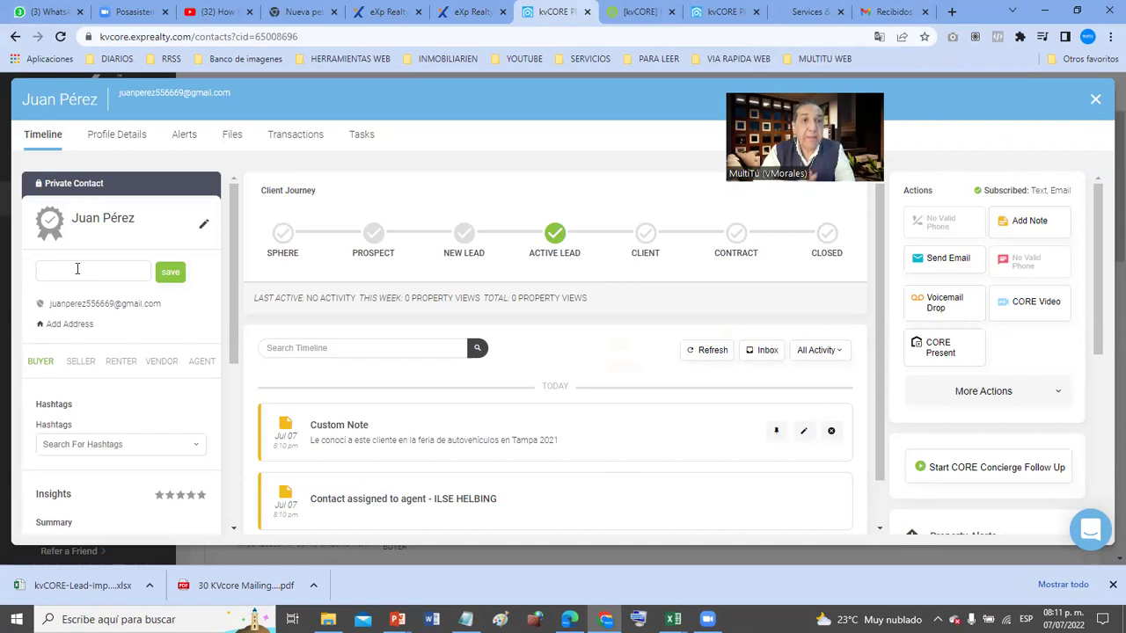
pyautogui.click(78, 268)
pyautogui.hotkey('ctrl', 'v')
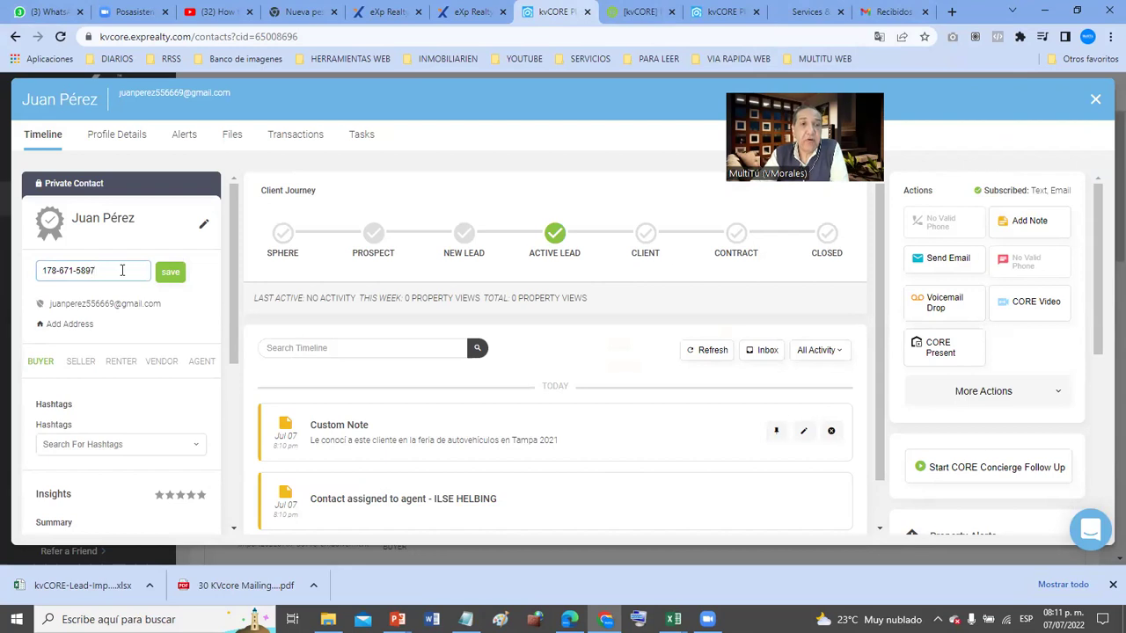
pyautogui.click(165, 274)
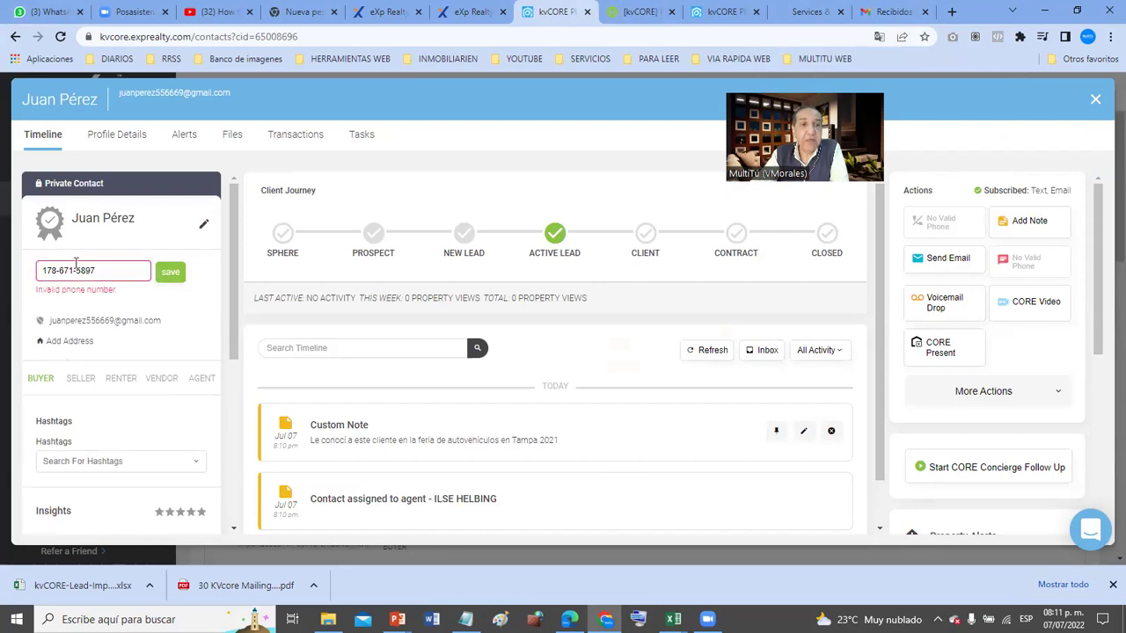
pyautogui.click(39, 270)
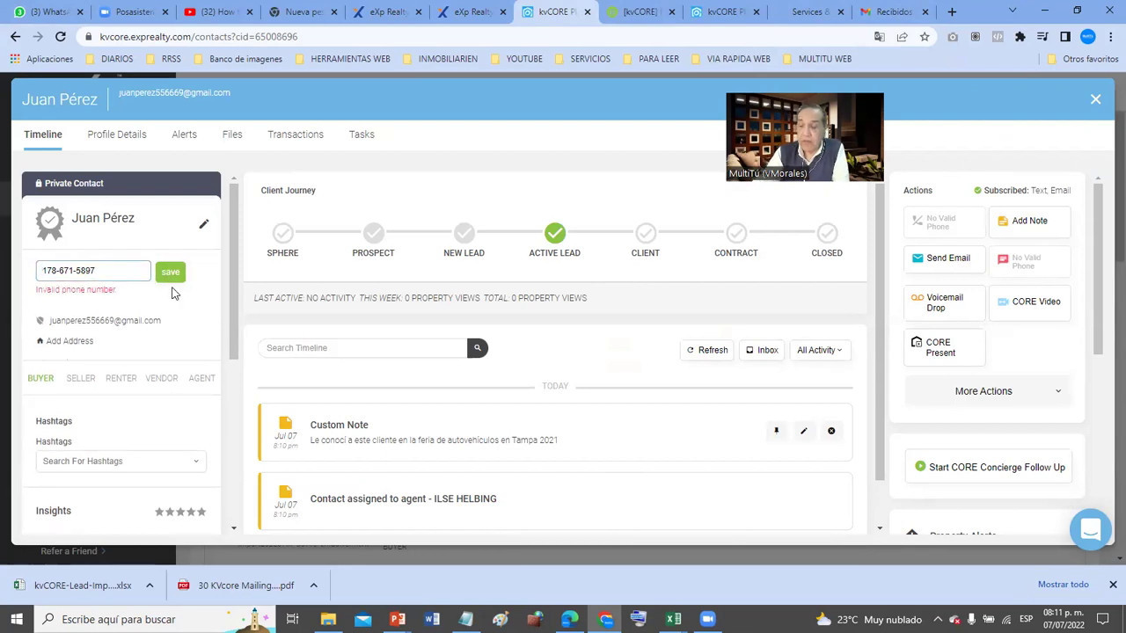
pyautogui.press('BackSpace')
pyautogui.press('Delete')
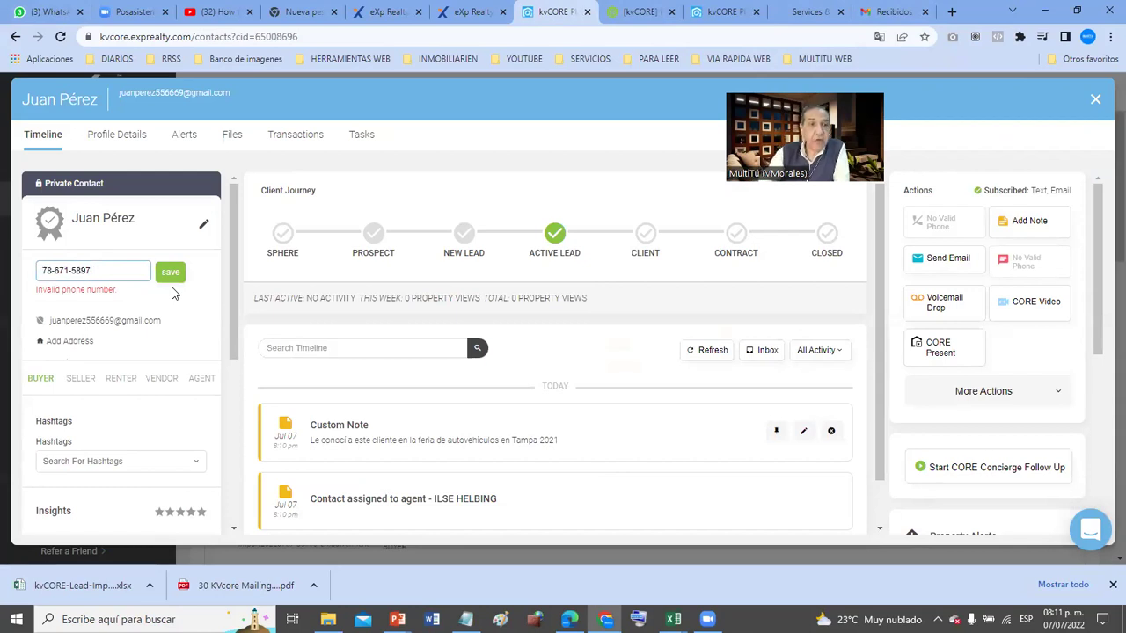
pyautogui.click(176, 276)
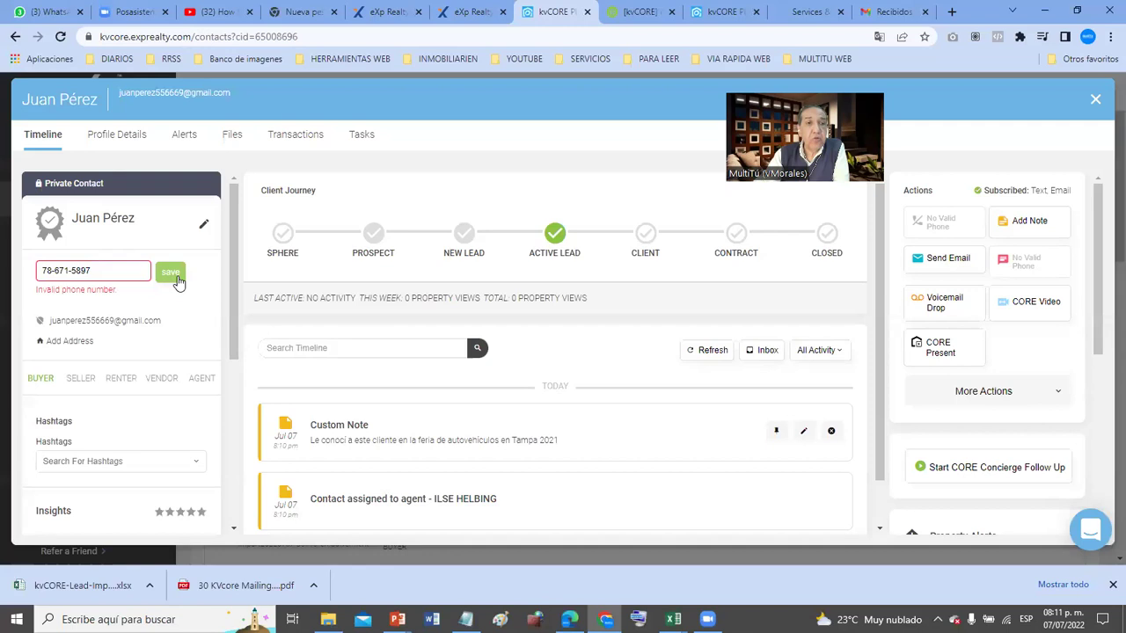
# - Replace the invalid entry with the corrected phone number and save it
pyautogui.moveTo(127, 271); pyautogui.dragTo(42, 268)
pyautogui.click(57, 269)
pyautogui.press('BackSpace')
pyautogui.press('BackSpace')
pyautogui.press('BackSpace')
pyautogui.press('BackSpace')
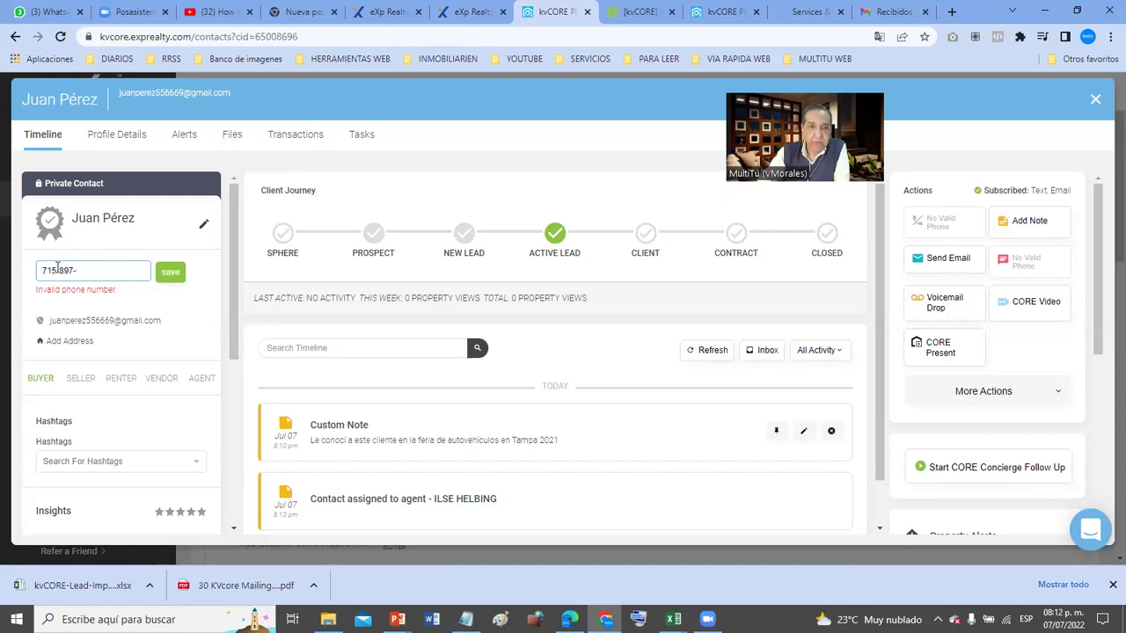
pyautogui.press('BackSpace')
pyautogui.press('BackSpace')
pyautogui.press('BackSpace')
pyautogui.press('BackSpace')
pyautogui.press('BackSpace')
pyautogui.press('BackSpace')
pyautogui.press('BackSpace')
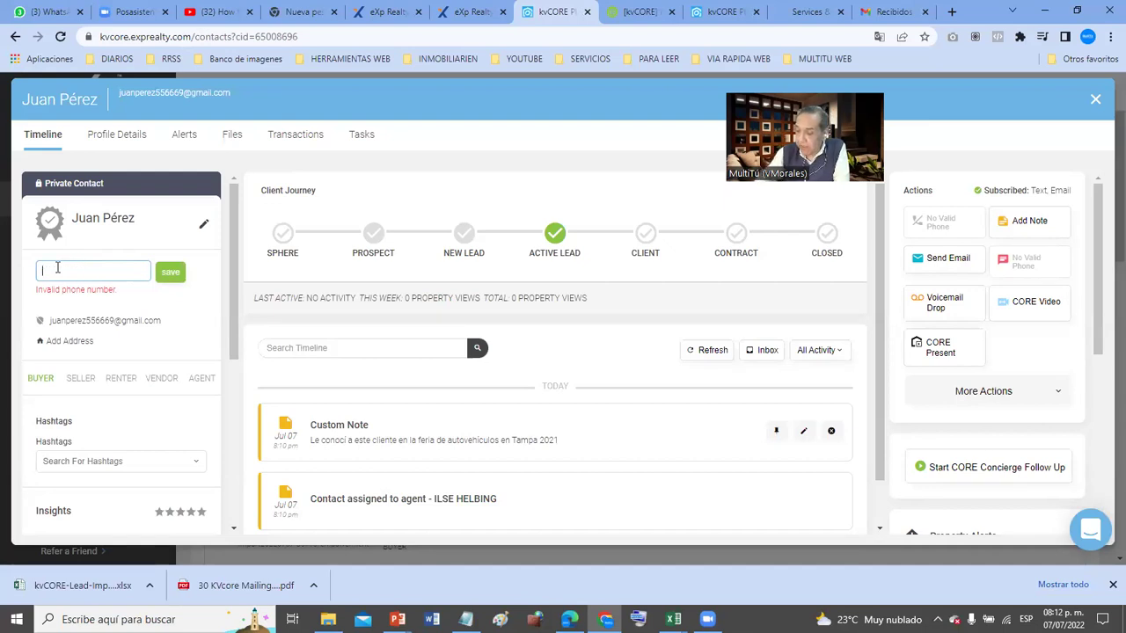
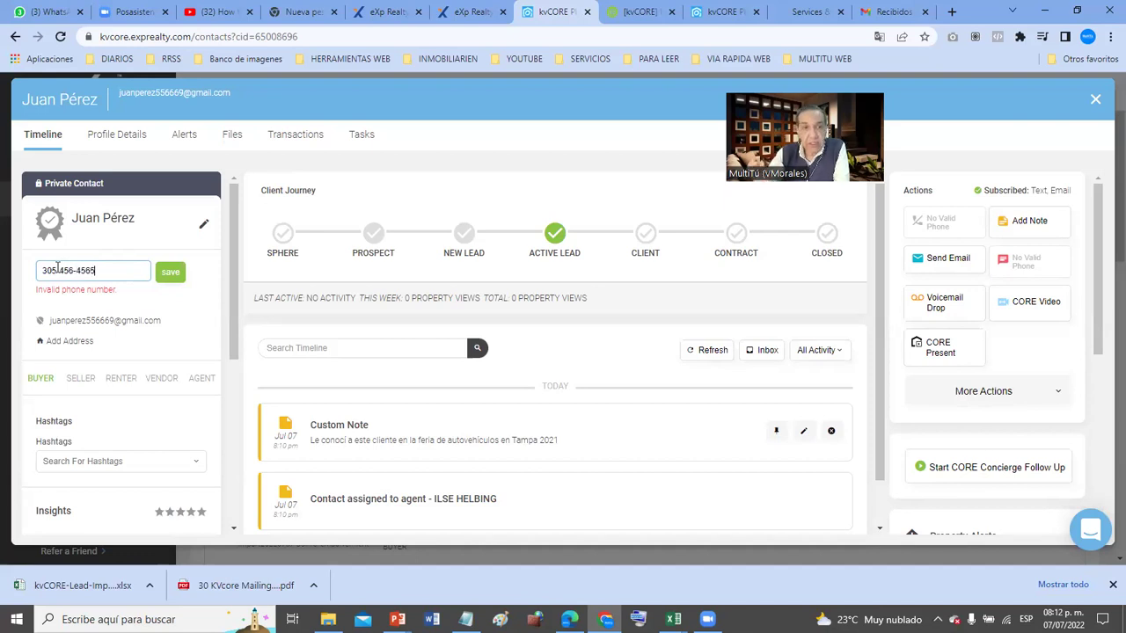
pyautogui.click(170, 272)
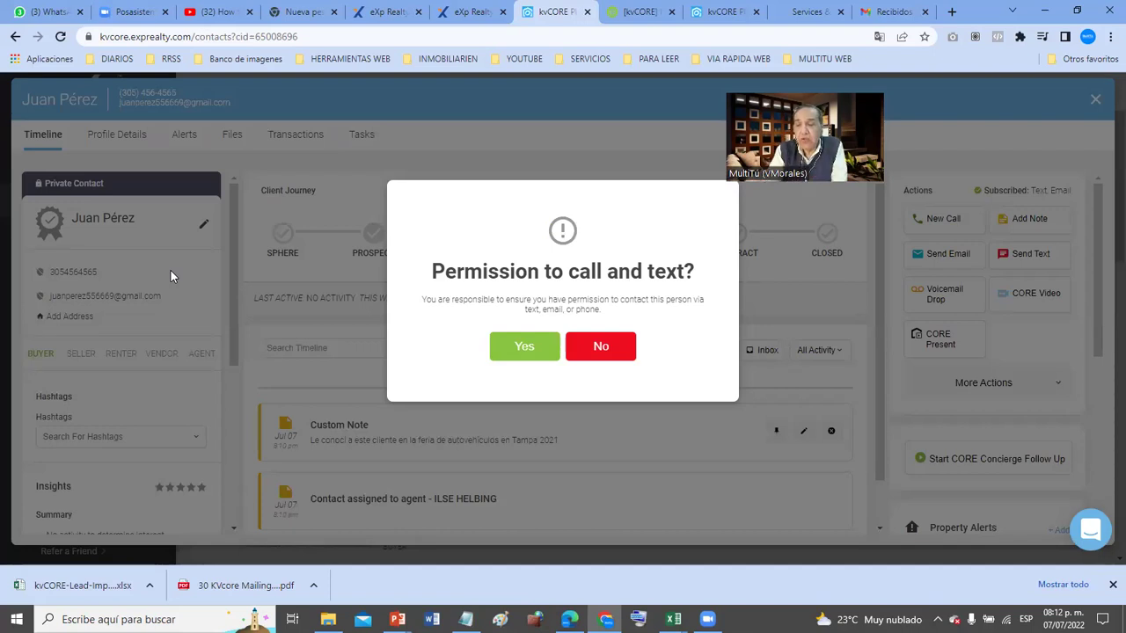
# - Grant call and text permission for the new number, then focus the Hashtags search field
pyautogui.click(538, 353)
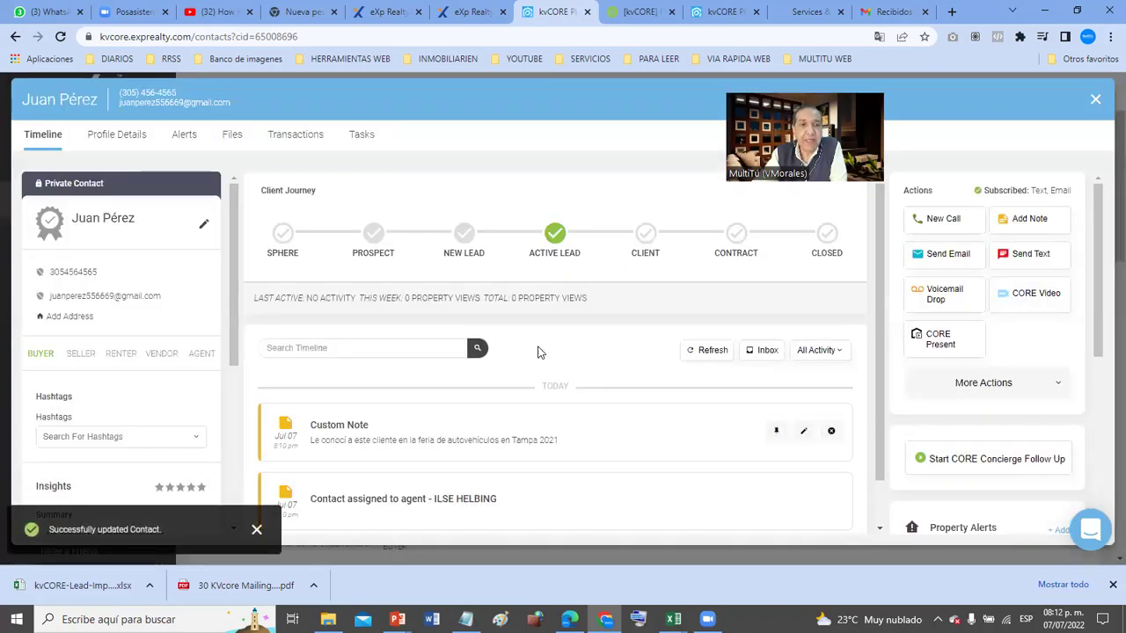
pyautogui.scroll(-2, 167, 431)
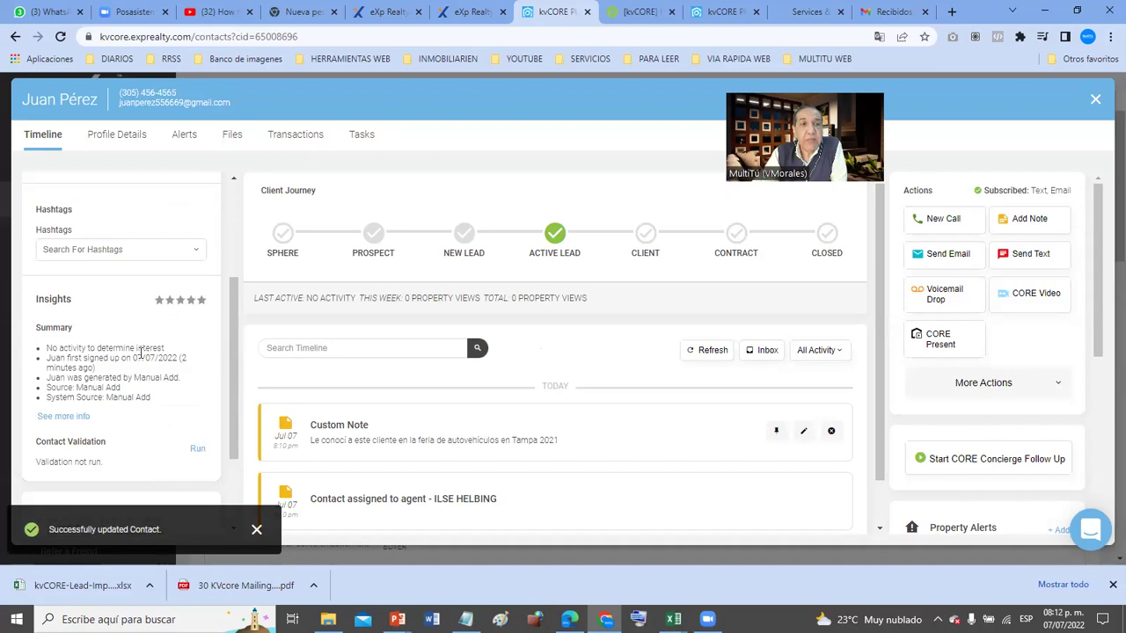
pyautogui.click(132, 249)
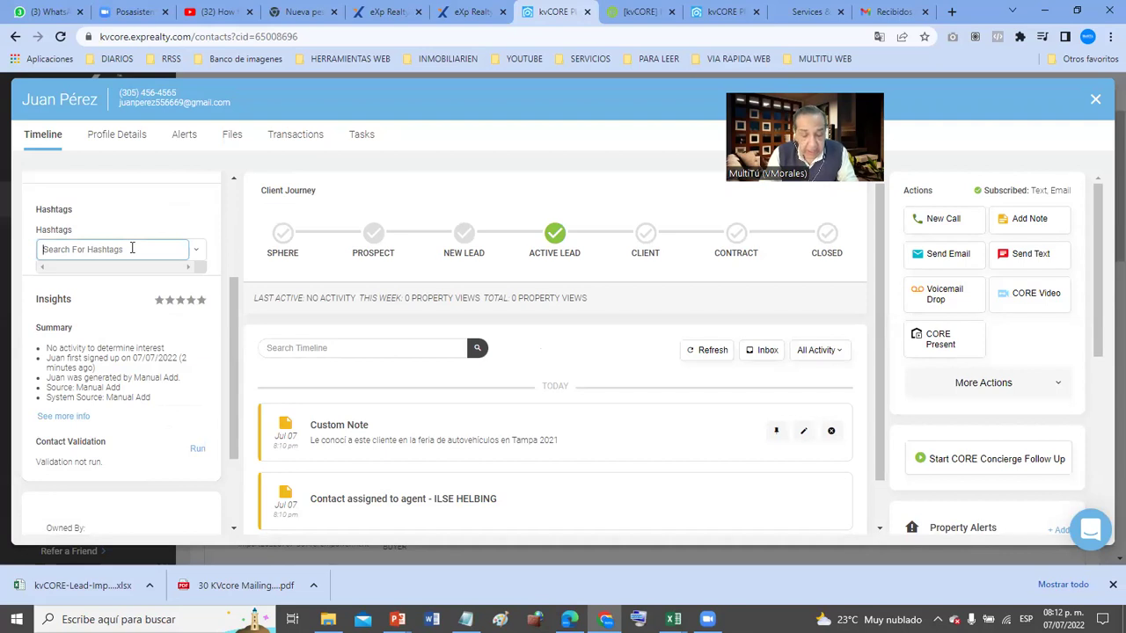
# - Enter #Oceanfront in the Hashtags search field
pyautogui.write('#O')
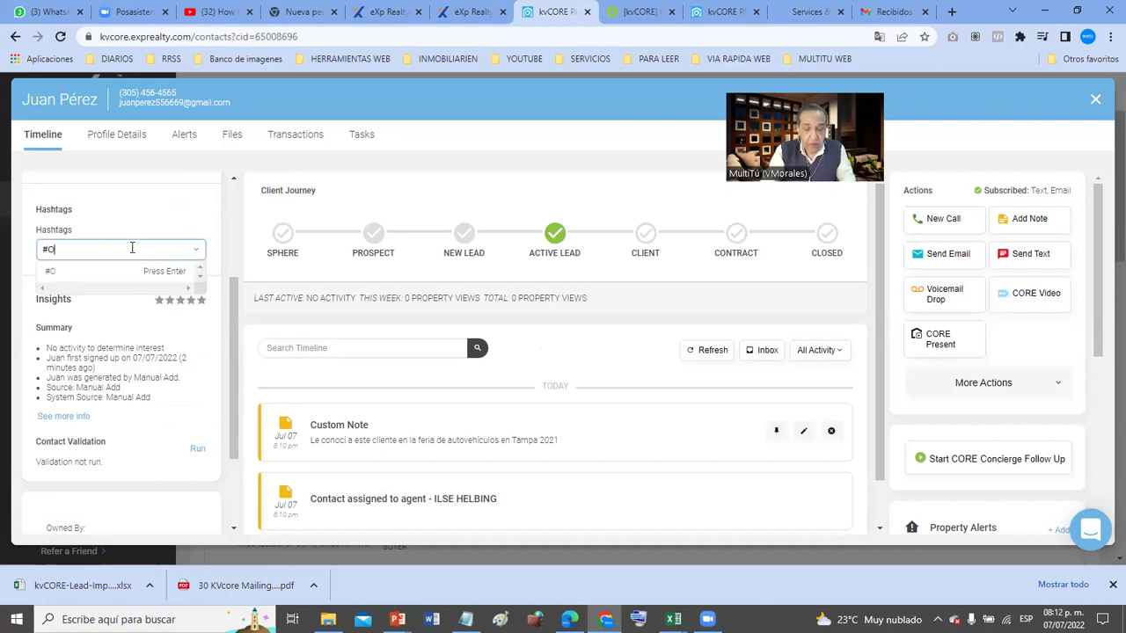
pyautogui.write('ceanfront #Coral-Gables')
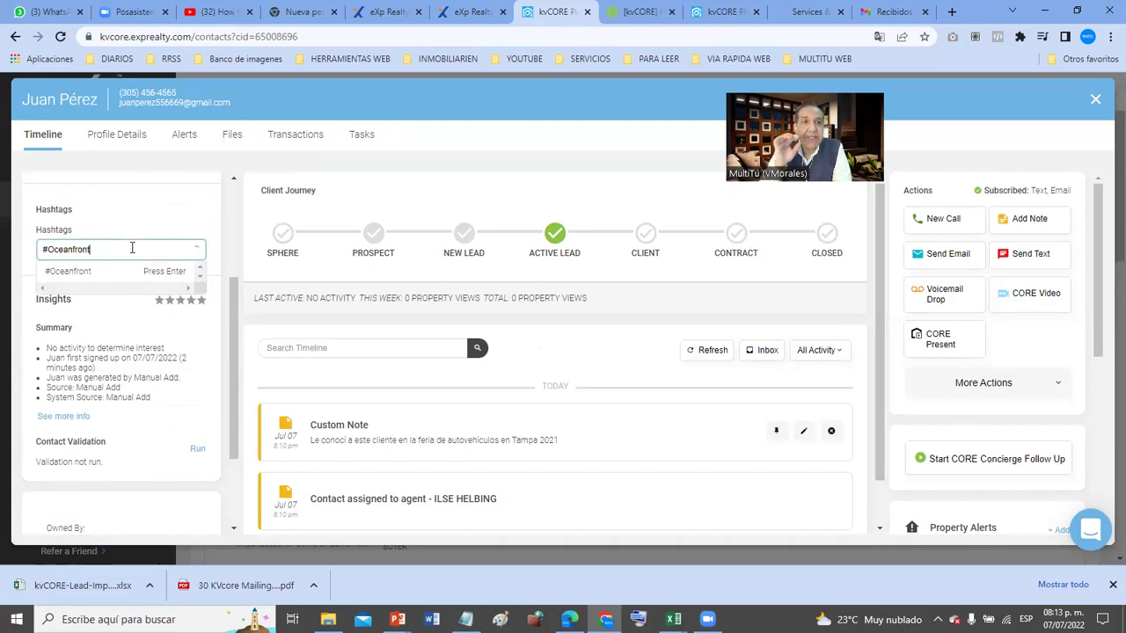
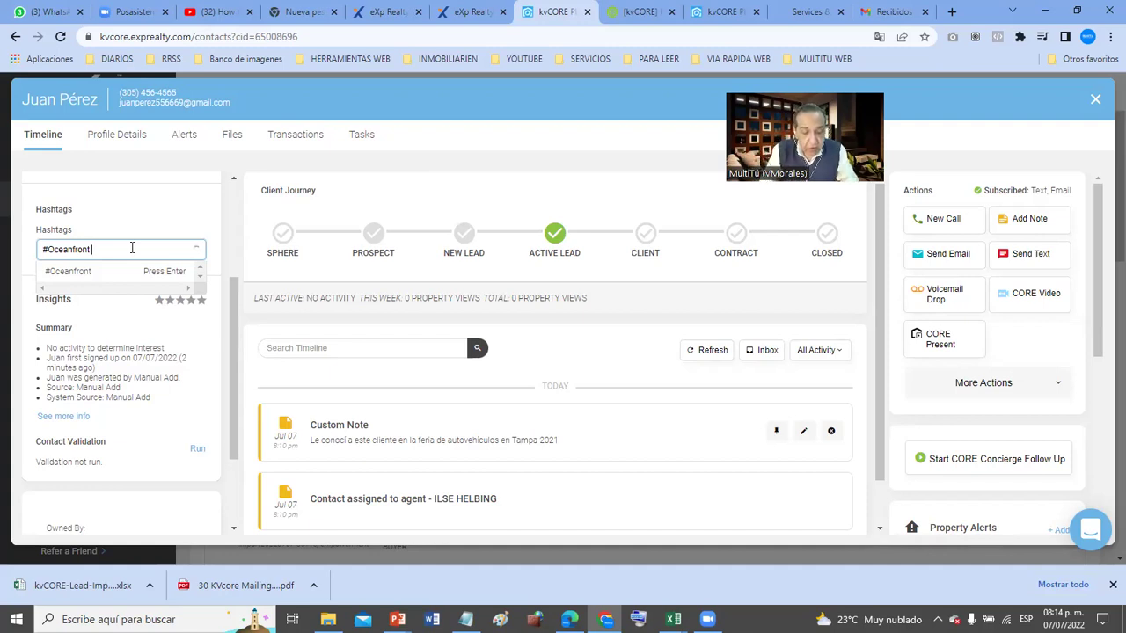
# - Add #Coral_Gables and #WaldorfAstoria to the hashtags and try to save them all at once
pyautogui.write('#')
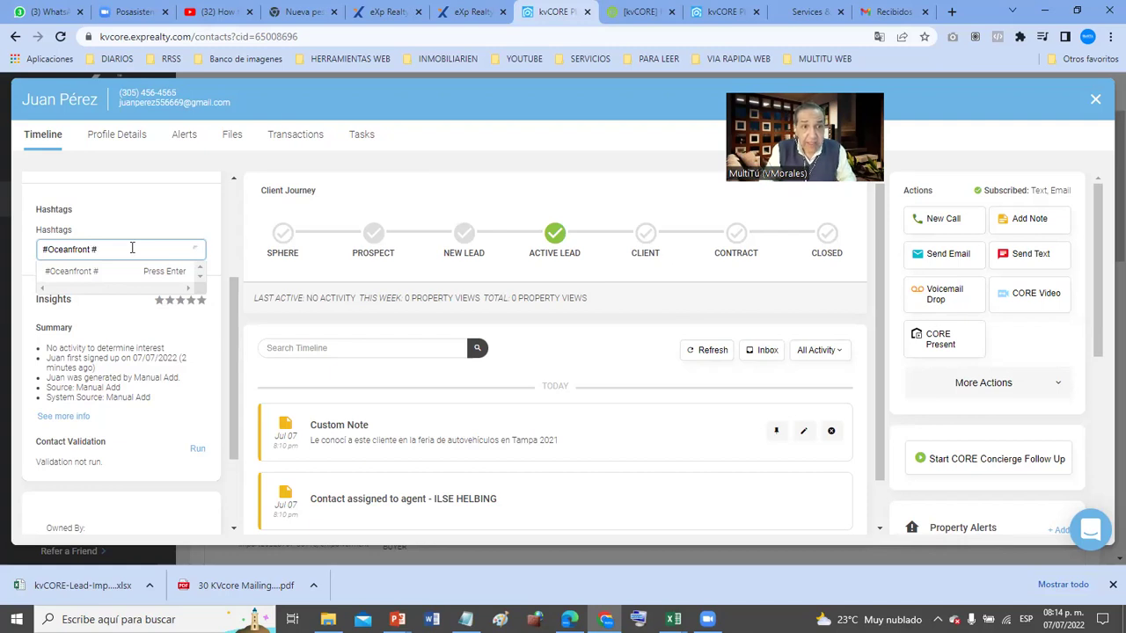
pyautogui.write('Coral')
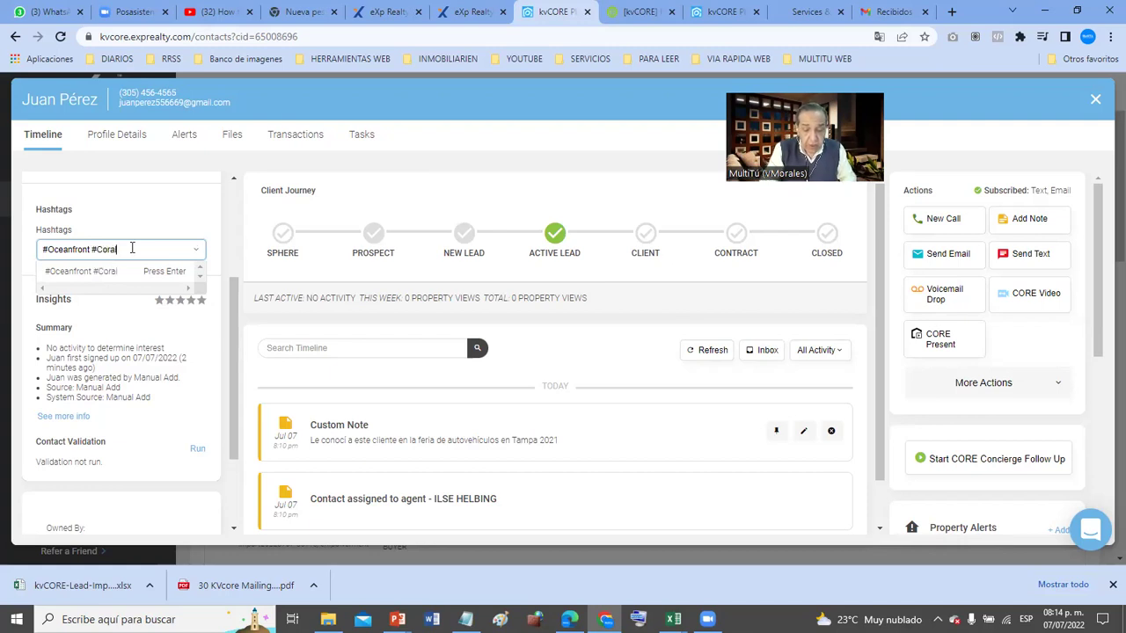
pyautogui.write('Gables')
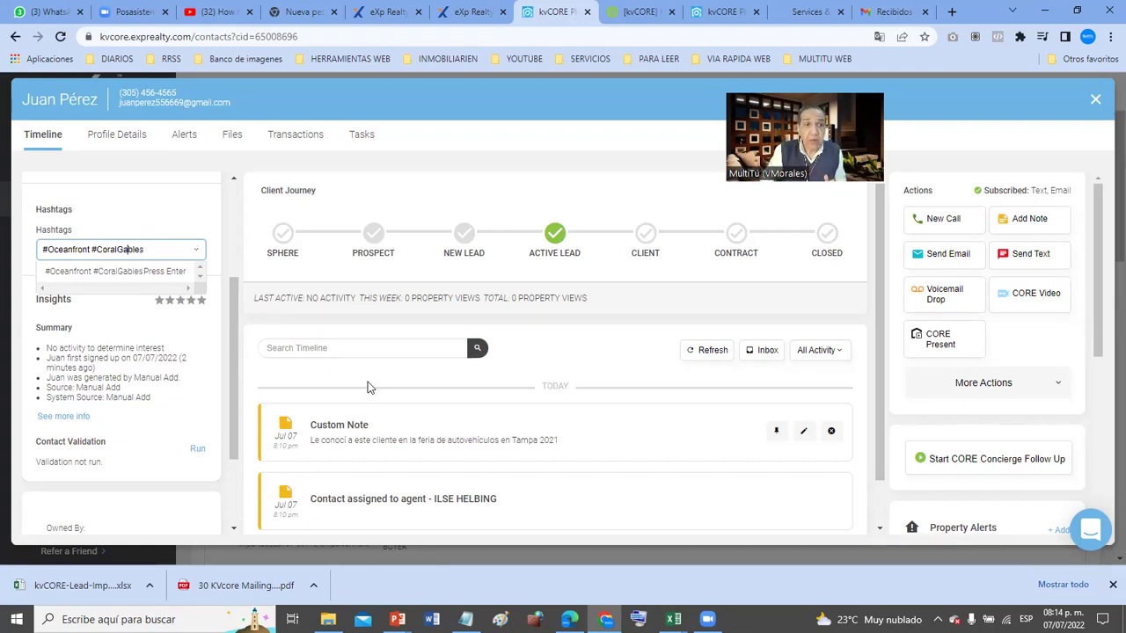
pyautogui.write('-')
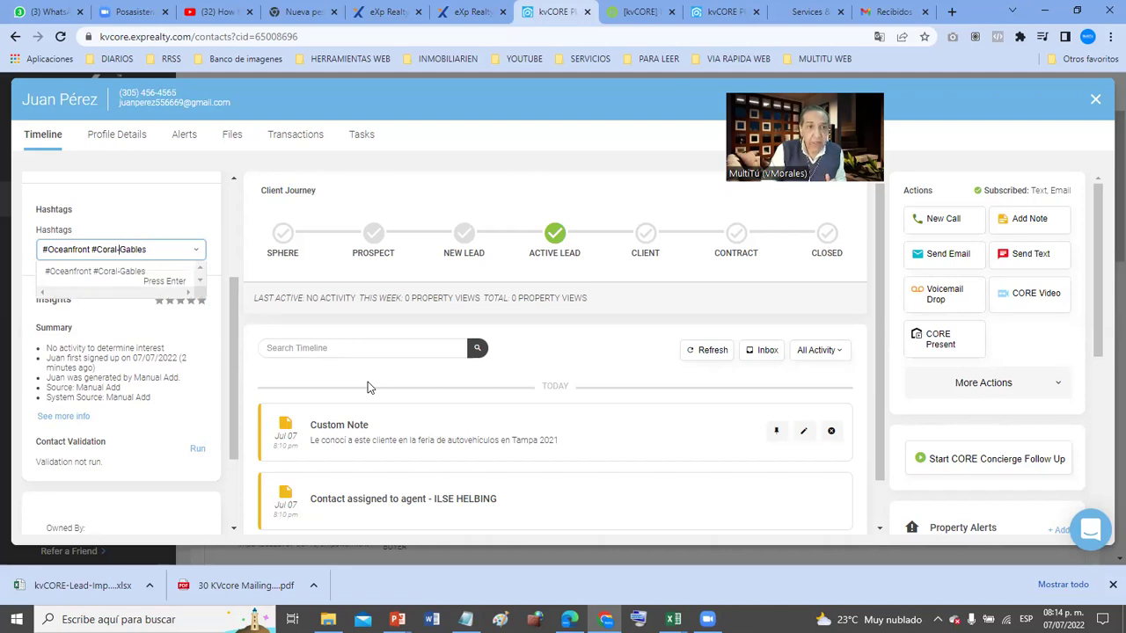
pyautogui.press('BackSpace')
pyautogui.write('_')
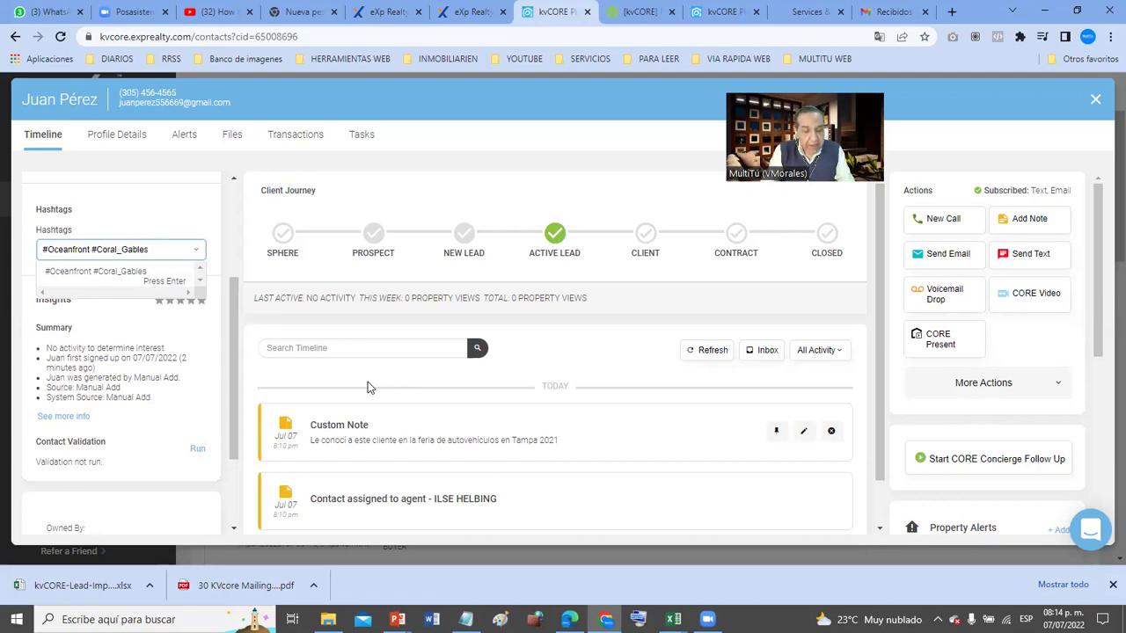
pyautogui.write('#')
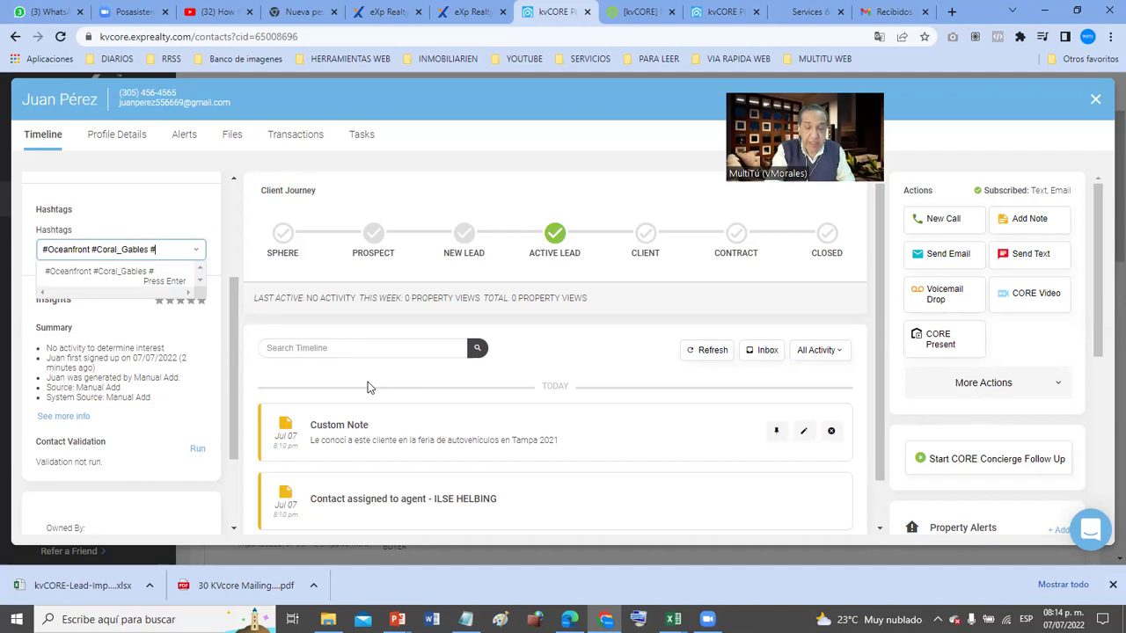
pyautogui.write('Wald')
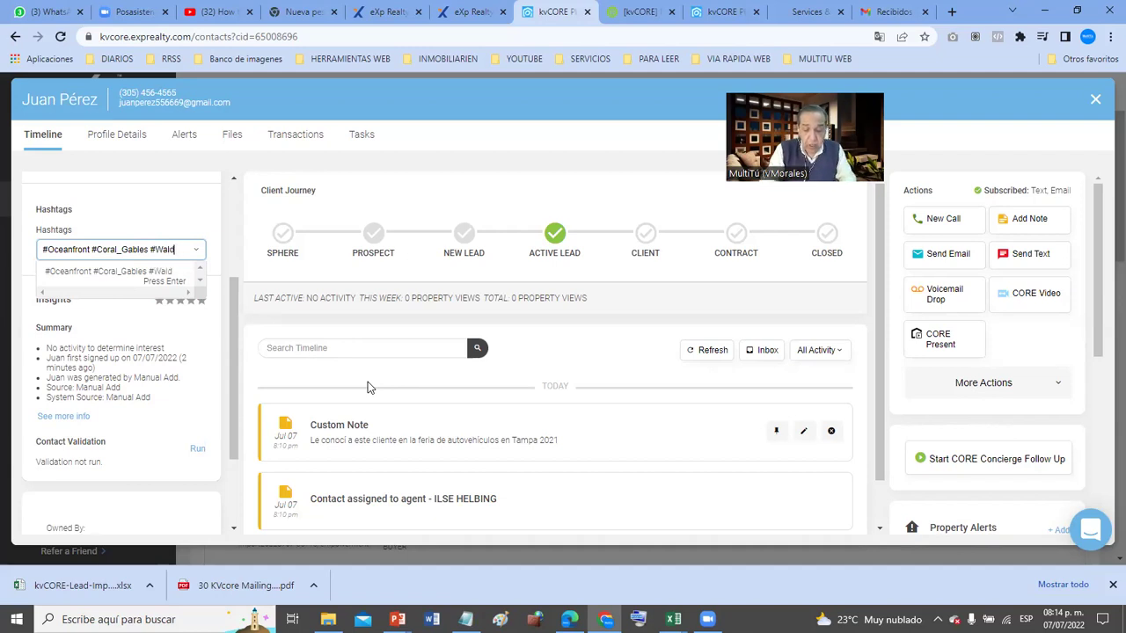
pyautogui.write('orfAstoria')
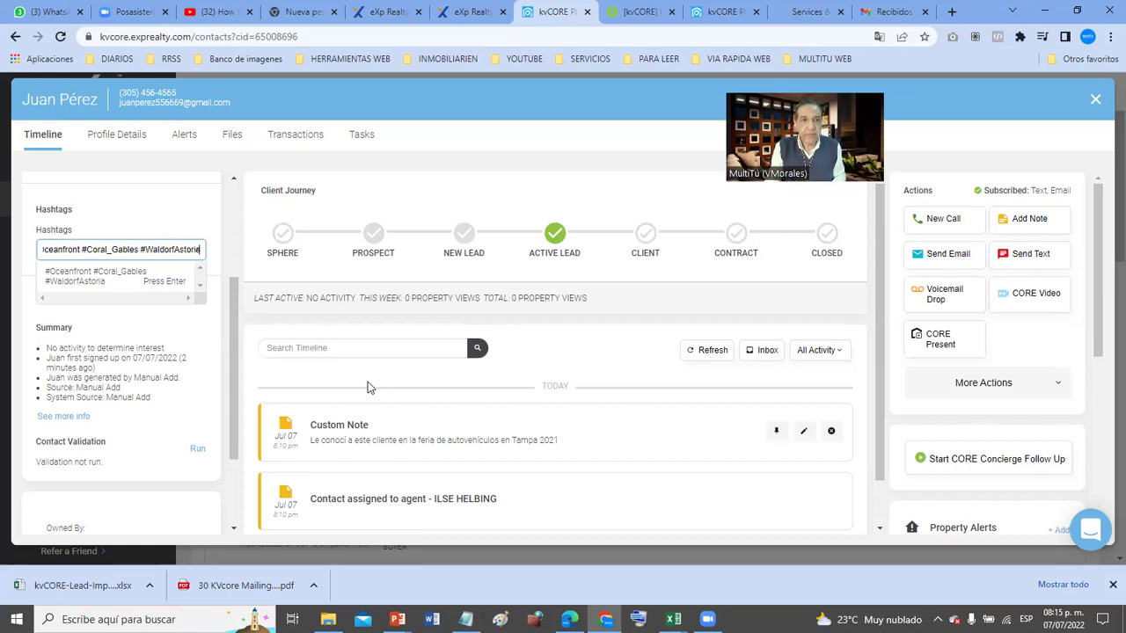
pyautogui.press('Return')
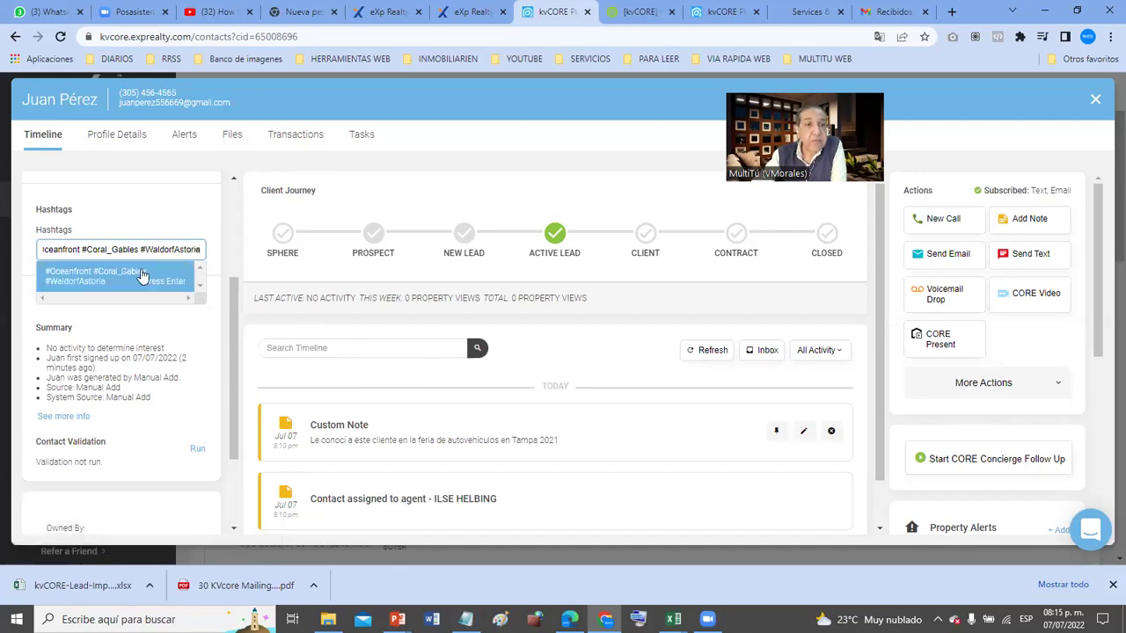
# - After the 'Spaces not allowed' error, trim the field to #Oceanfront and save that tag
pyautogui.click(85, 249)
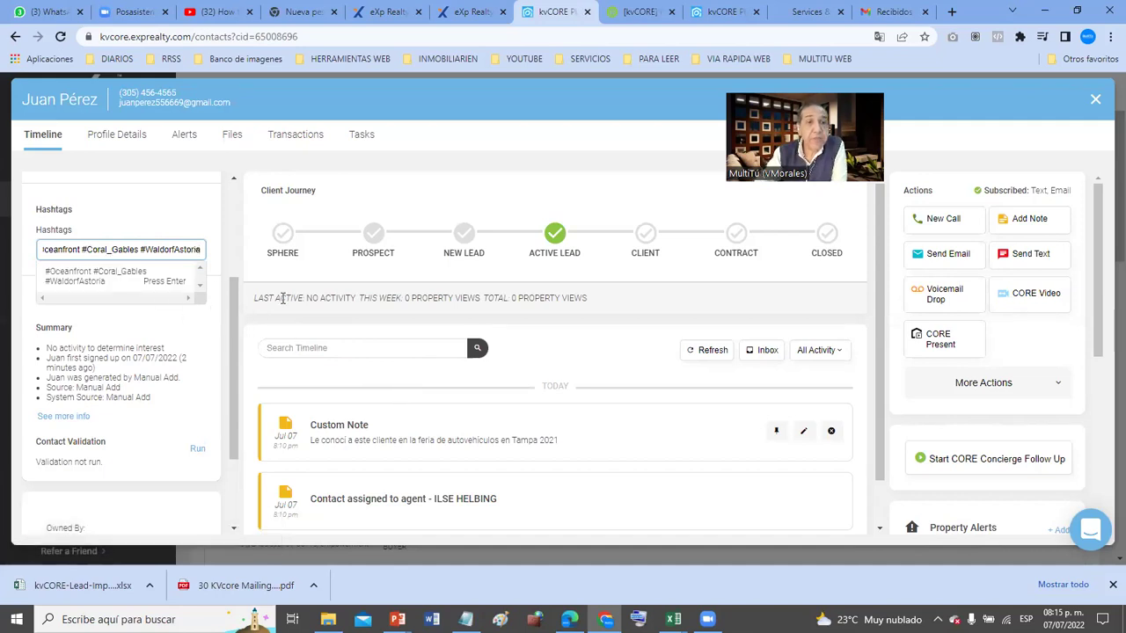
pyautogui.press('Home')
pyautogui.press('Right')
pyautogui.press('Right')
pyautogui.press('Right')
pyautogui.press('Right')
pyautogui.press('Right')
pyautogui.press('Right')
pyautogui.press('Right')
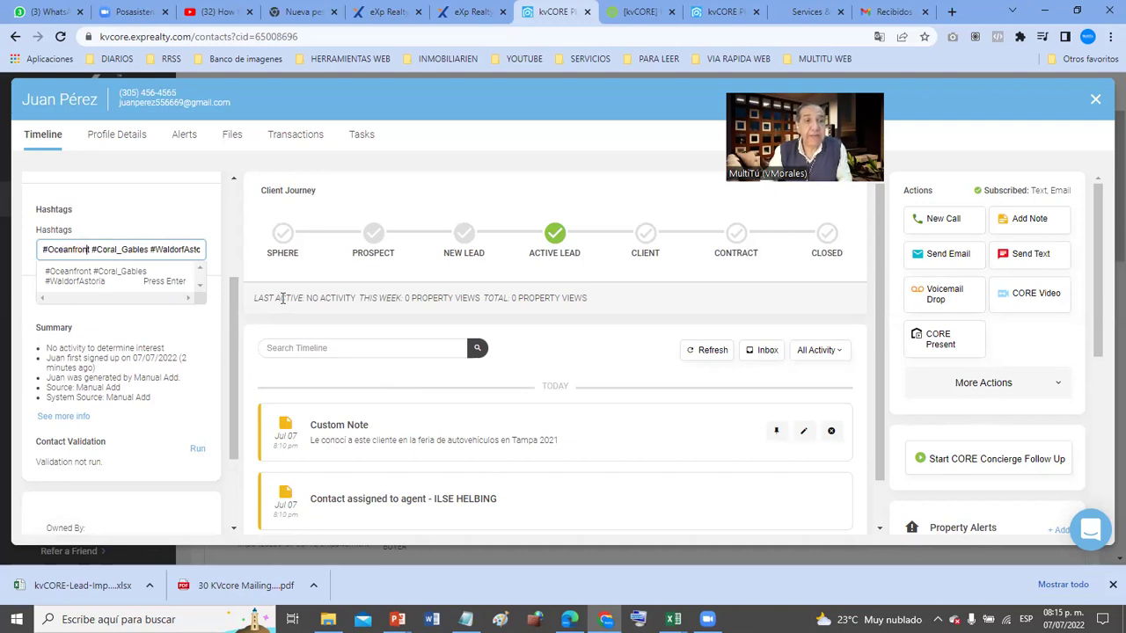
pyautogui.hotkey('shift', 'Right')
pyautogui.hotkey('shift', 'Right')
pyautogui.hotkey('shift', 'Right')
pyautogui.hotkey('shift', 'Right')
pyautogui.hotkey('shift', 'Right')
pyautogui.hotkey('shift', 'Right')
pyautogui.hotkey('shift', 'Right')
pyautogui.hotkey('shift', 'Right')
pyautogui.hotkey('shift', 'Right')
pyautogui.hotkey('shift', 'Right')
pyautogui.hotkey('shift', 'Right')
pyautogui.hotkey('shift', 'Right')
pyautogui.hotkey('shift', 'Right')
pyautogui.hotkey('shift', 'Right')
pyautogui.hotkey('shift', 'Right')
pyautogui.hotkey('shift', 'Right')
pyautogui.hotkey('shift', 'Right')
pyautogui.hotkey('shift', 'Right')
pyautogui.hotkey('shift', 'Right')
pyautogui.hotkey('shift', 'Right')
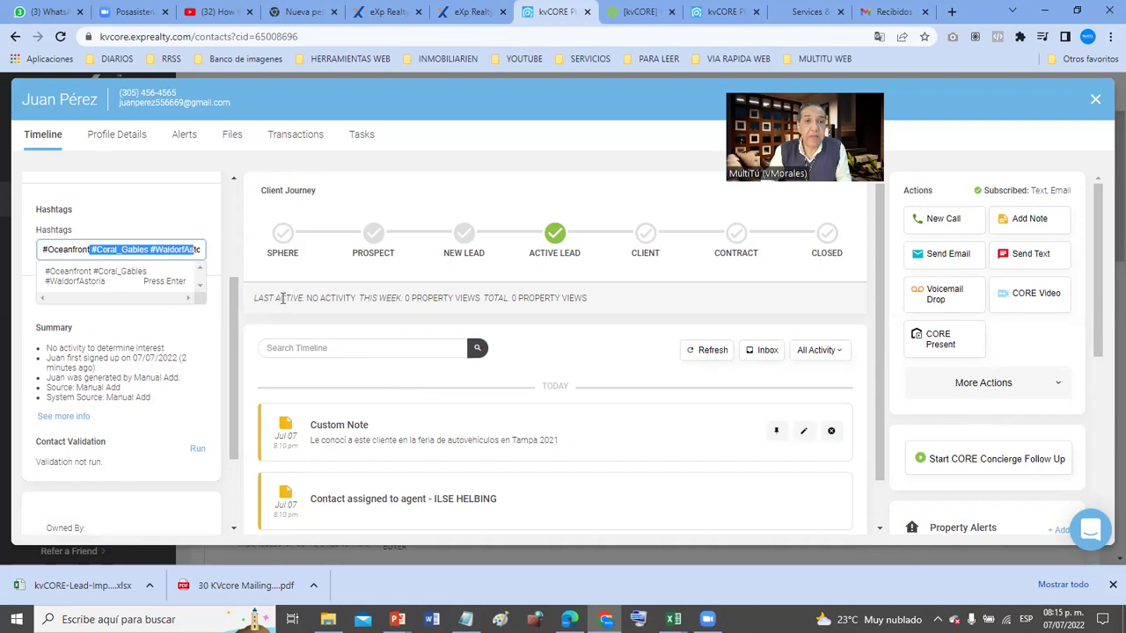
pyautogui.press('BackSpace')
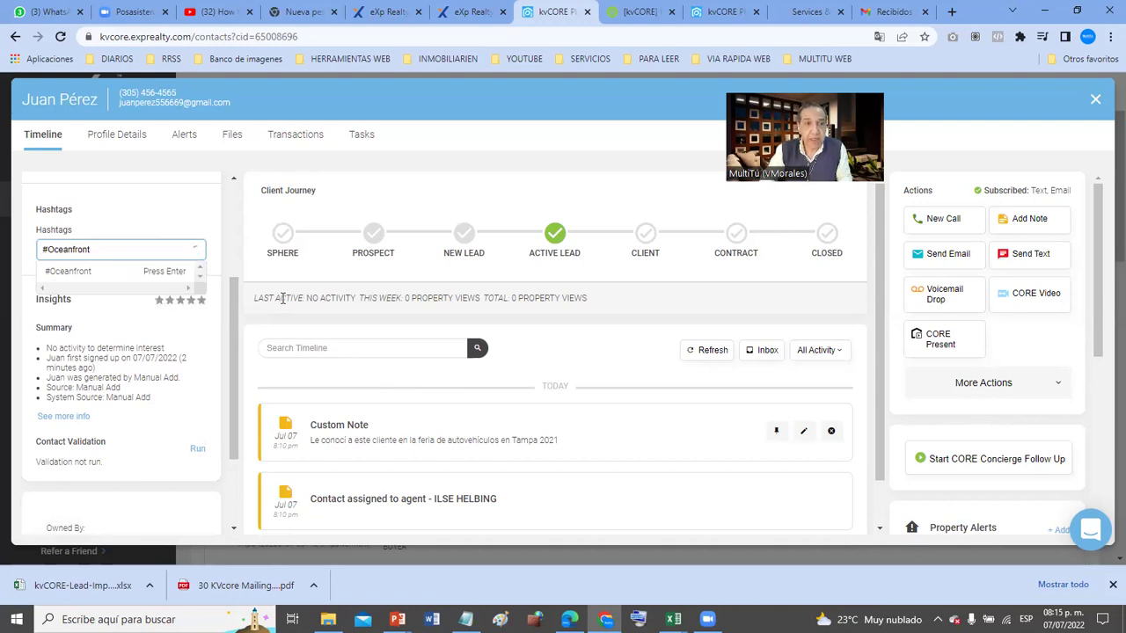
pyautogui.press('Return')
# - Clear an accidental paste, then save the hashtags #Waldorf_Astoria and #MiamiBeach on the contact
pyautogui.click(168, 255)
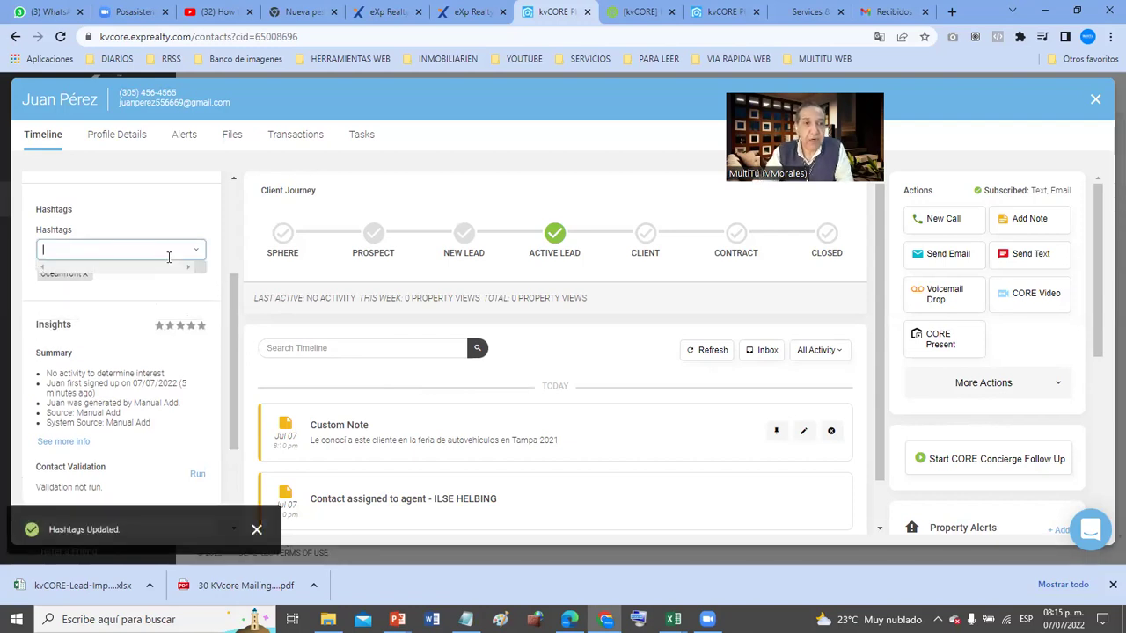
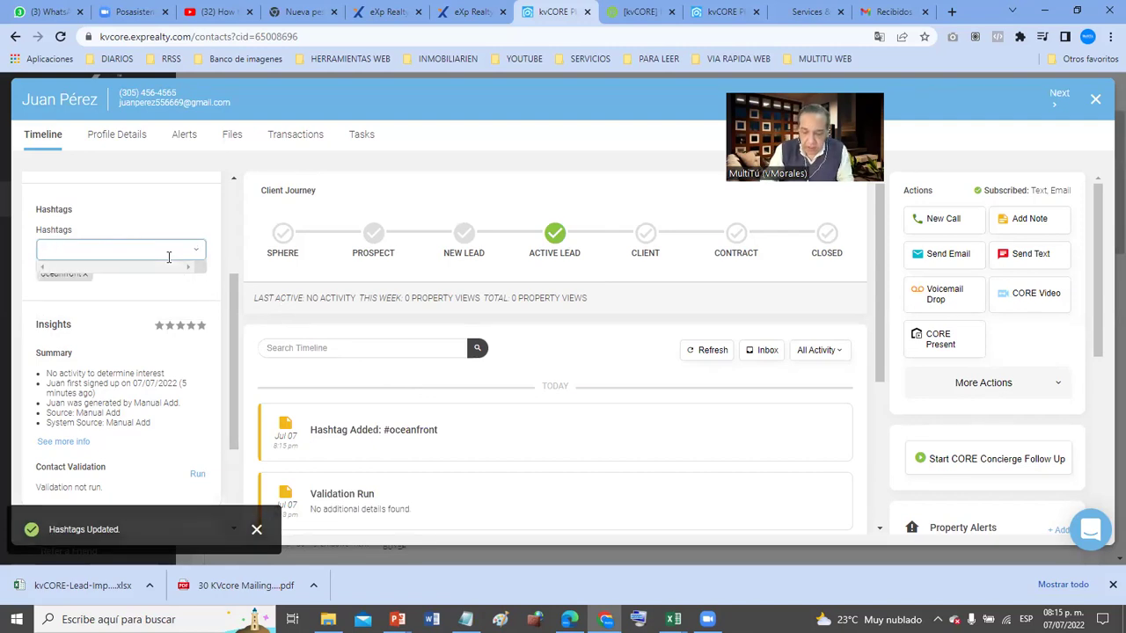
pyautogui.click(168, 255)
pyautogui.write('#Wal')
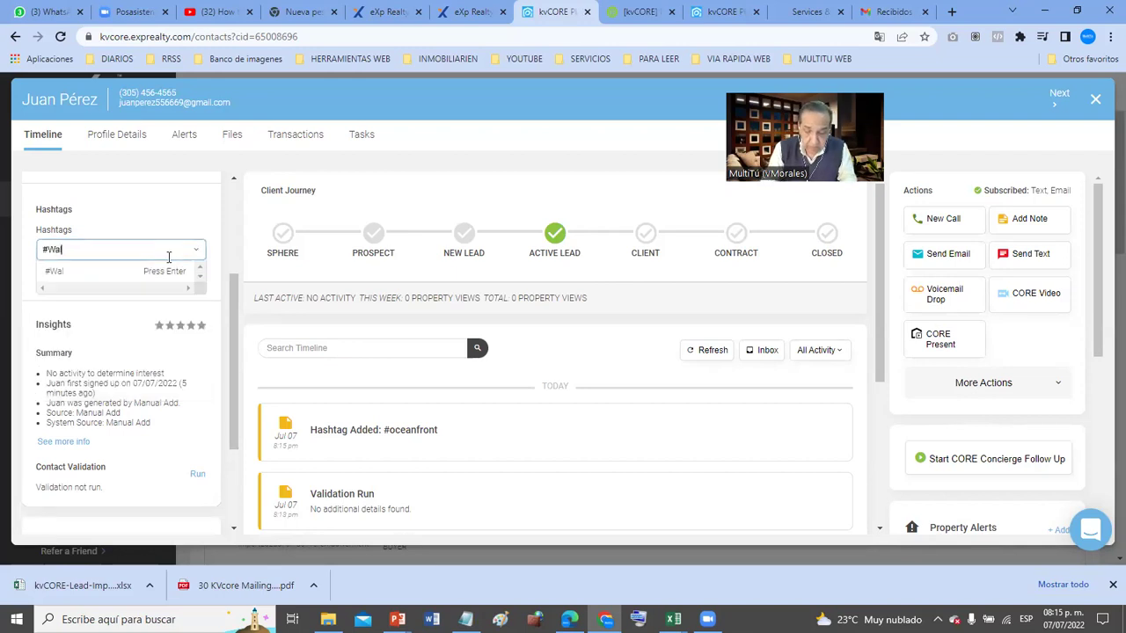
pyautogui.write('dorf_Astoria')
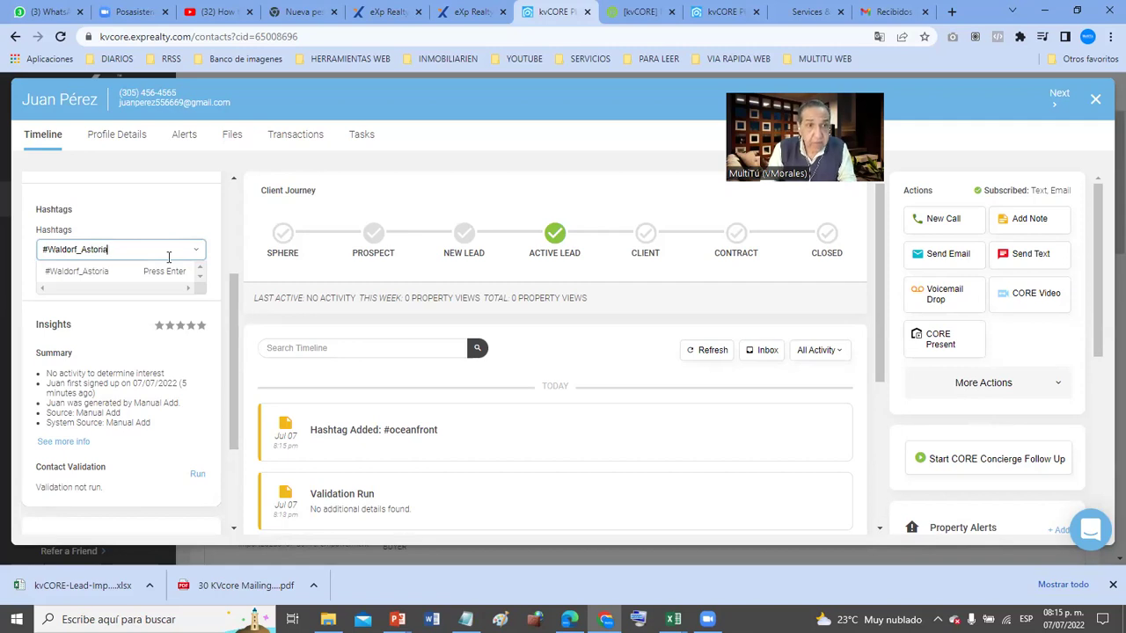
pyautogui.press('Return')
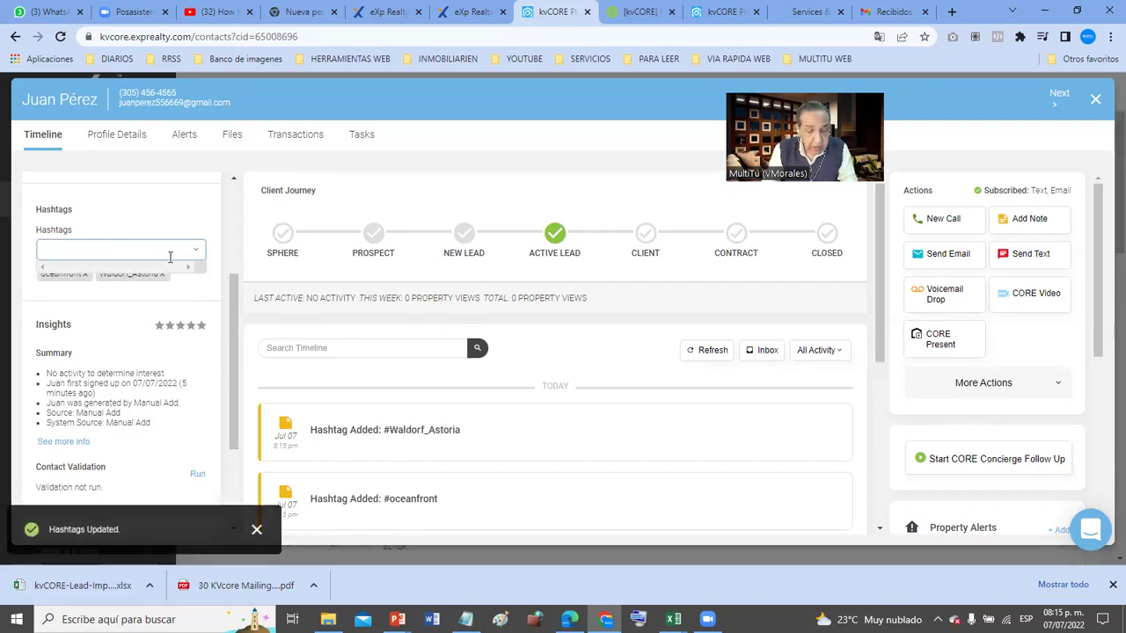
pyautogui.write('#Miami')
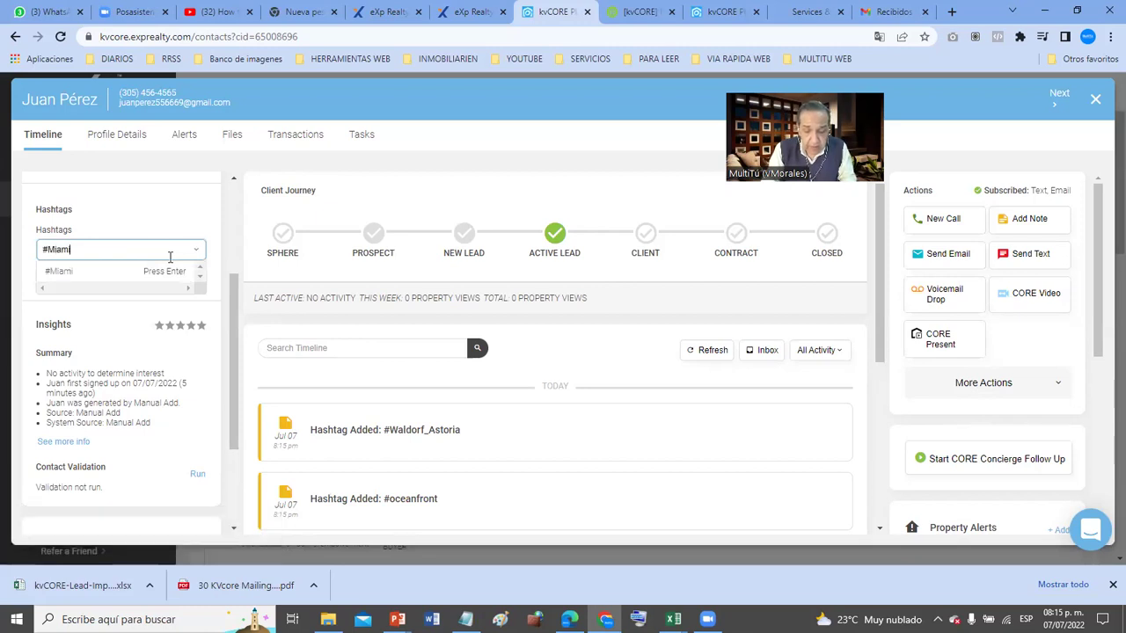
pyautogui.write('Beach')
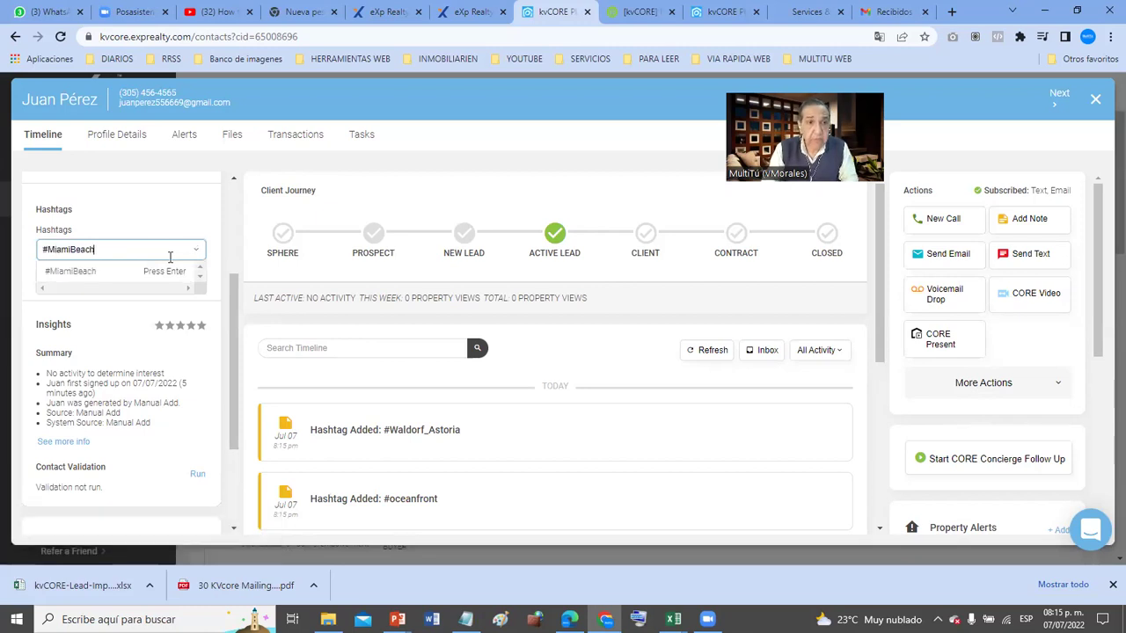
pyautogui.press('Return')
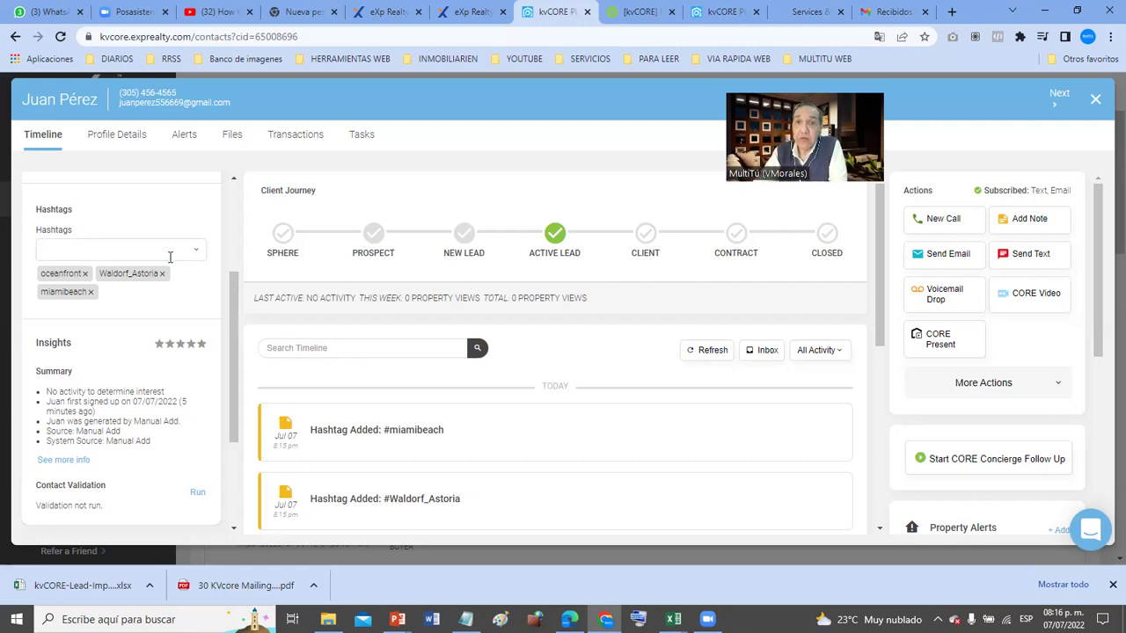
pyautogui.scroll(-3, 172, 269)
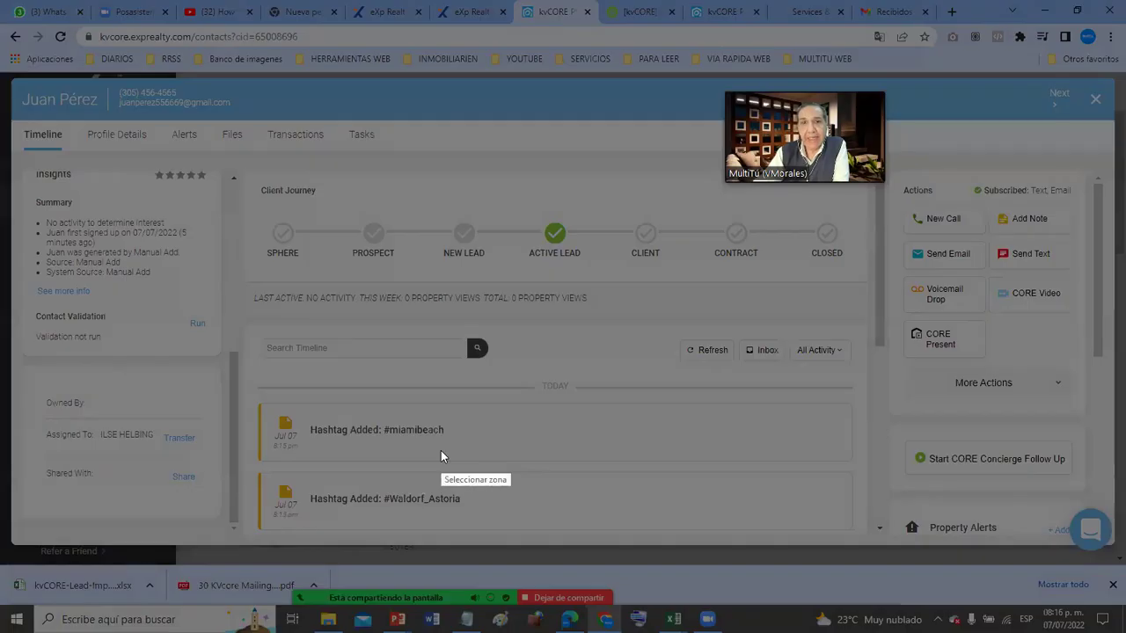
pyautogui.moveTo(253, 176)
pyautogui.mouseDown()
pyautogui.moveTo(854, 540)
pyautogui.moveTo(911, 538)
pyautogui.moveTo(884, 538)
pyautogui.mouseUp()
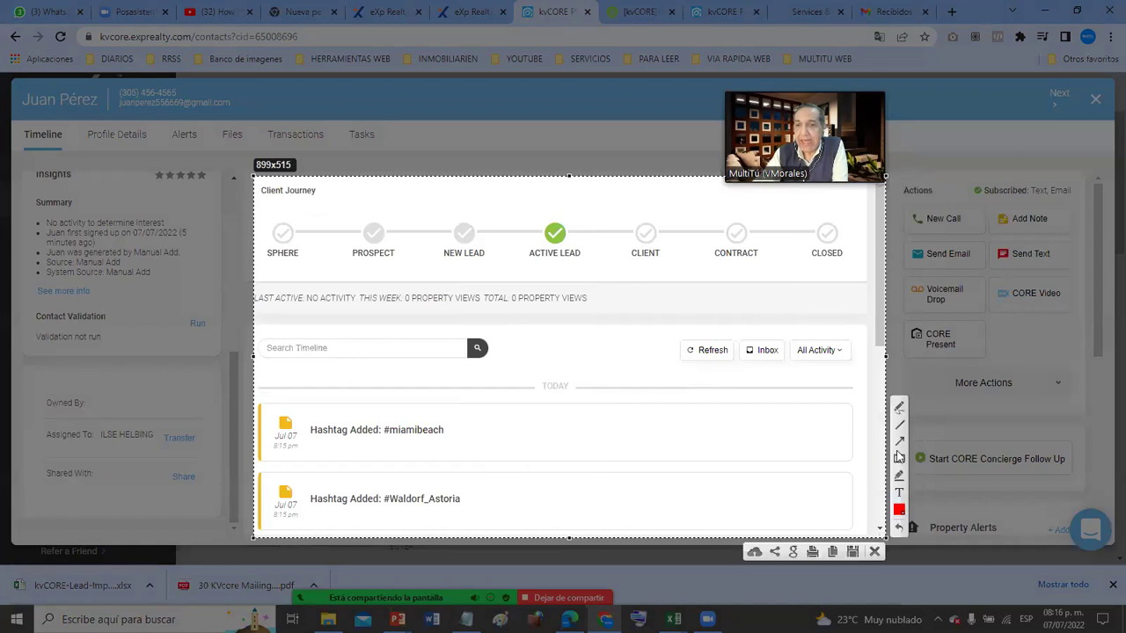
pyautogui.moveTo(272, 209)
pyautogui.mouseDown()
pyautogui.moveTo(382, 269)
pyautogui.moveTo(872, 285)
pyautogui.mouseUp()
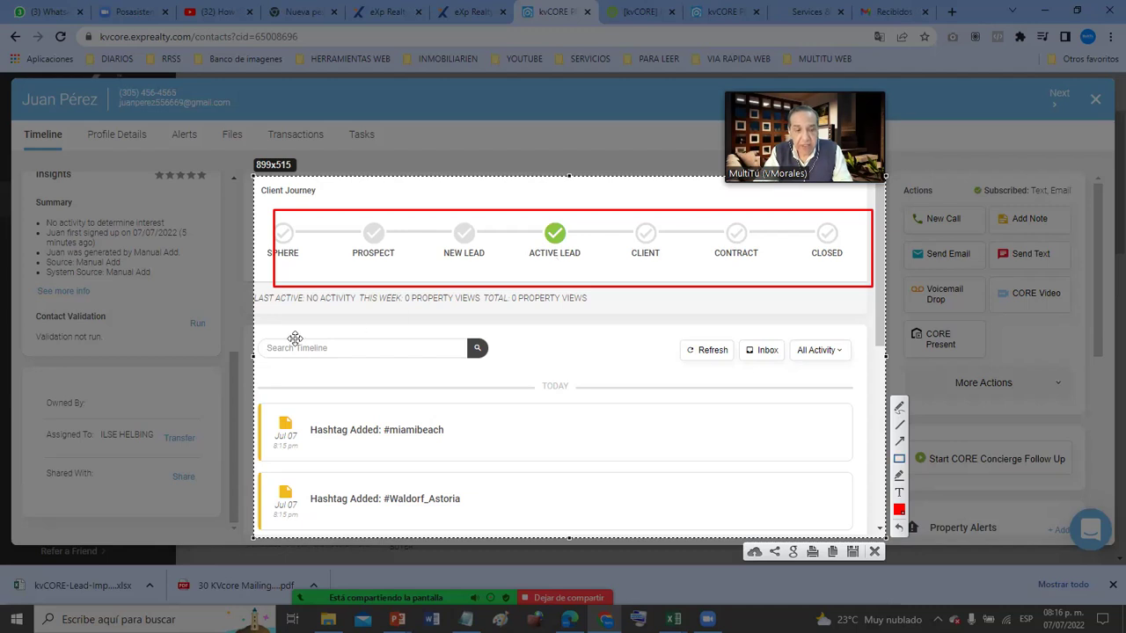
pyautogui.press('Escape')
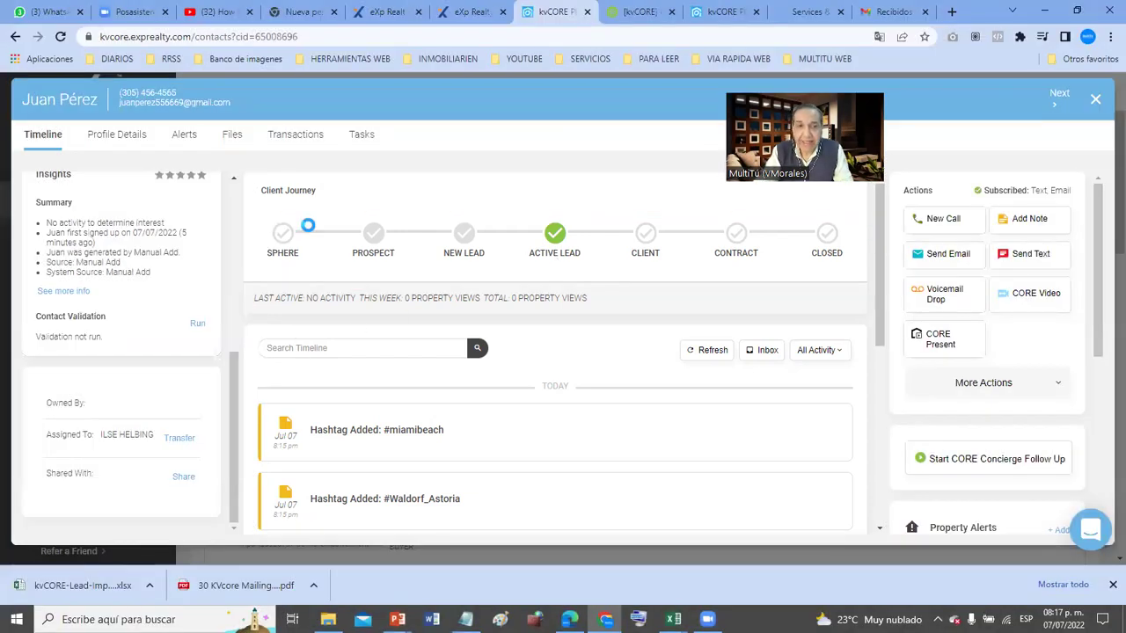
pyautogui.press('Print')
pyautogui.moveTo(239, 141); pyautogui.dragTo(719, 541)
pyautogui.click(733, 464)
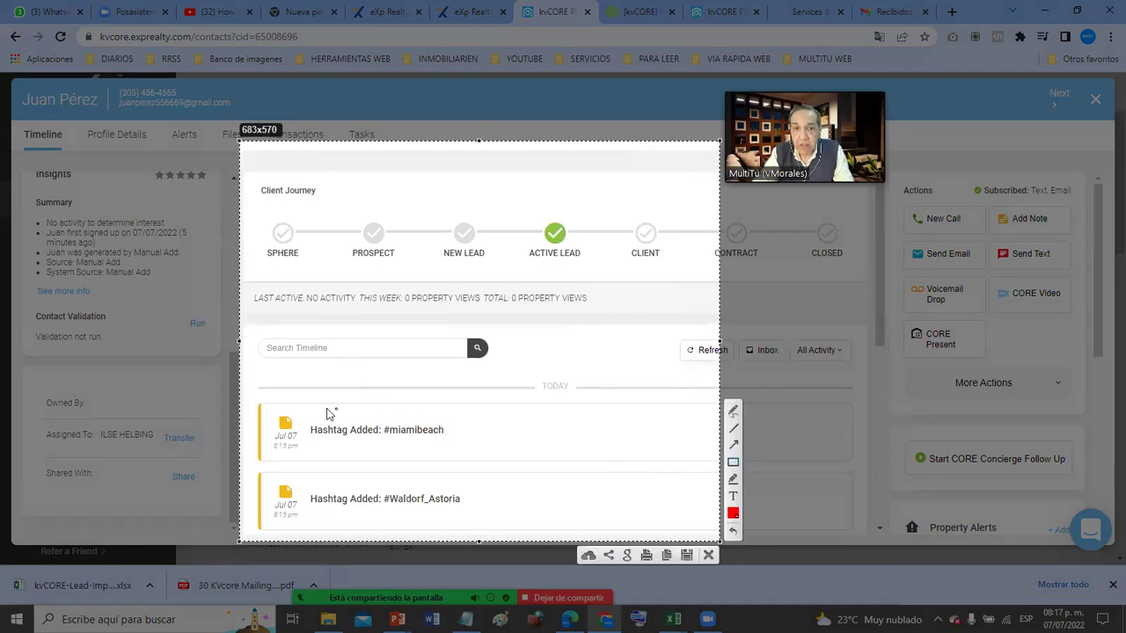
pyautogui.moveTo(253, 352)
pyautogui.mouseDown()
pyautogui.moveTo(407, 515)
pyautogui.moveTo(493, 528)
pyautogui.mouseUp()
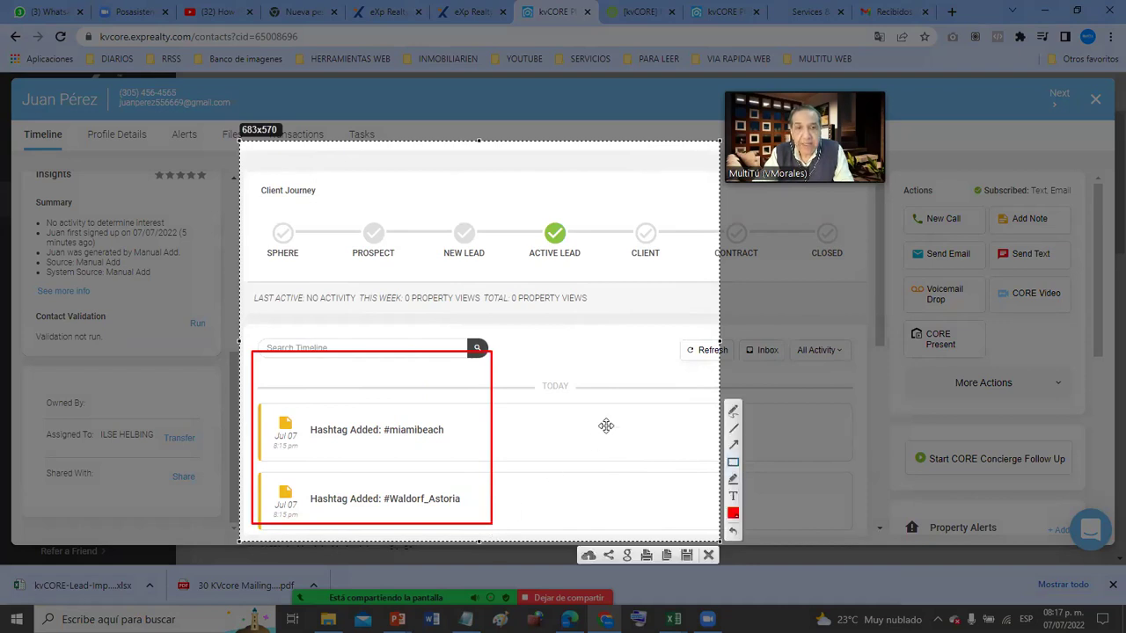
pyautogui.press('Escape')
pyautogui.scroll(-5, 596, 396)
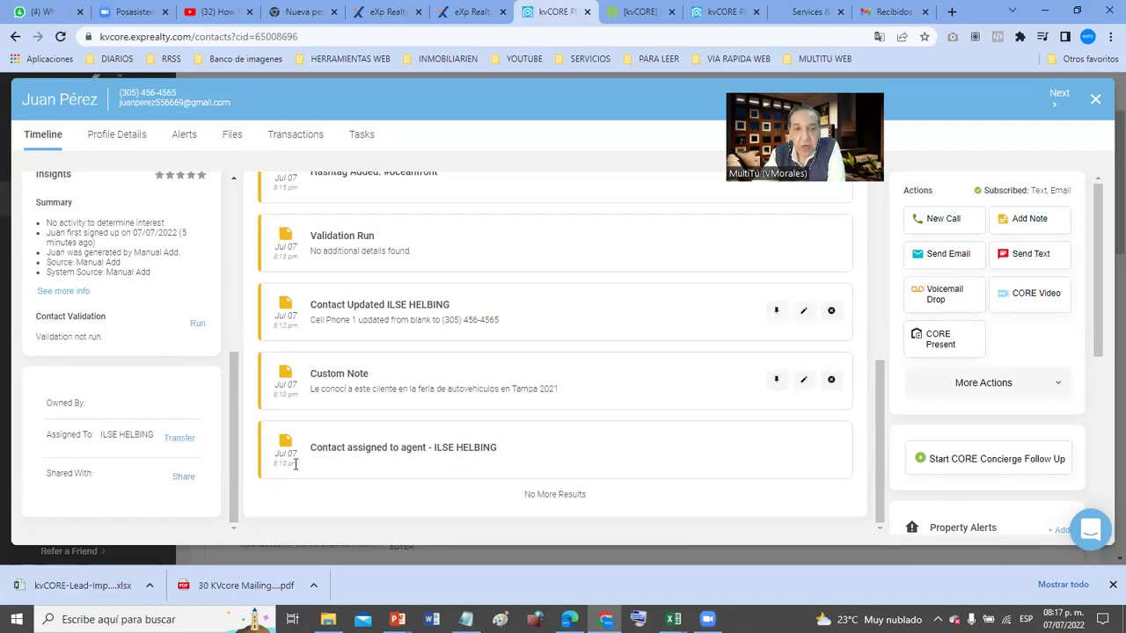
# - Highlight the timeline entries: agent assignment, custom note, contact update, and the Waldorf_Astoria and miamibeach hashtags
pyautogui.moveTo(322, 447); pyautogui.dragTo(498, 450)
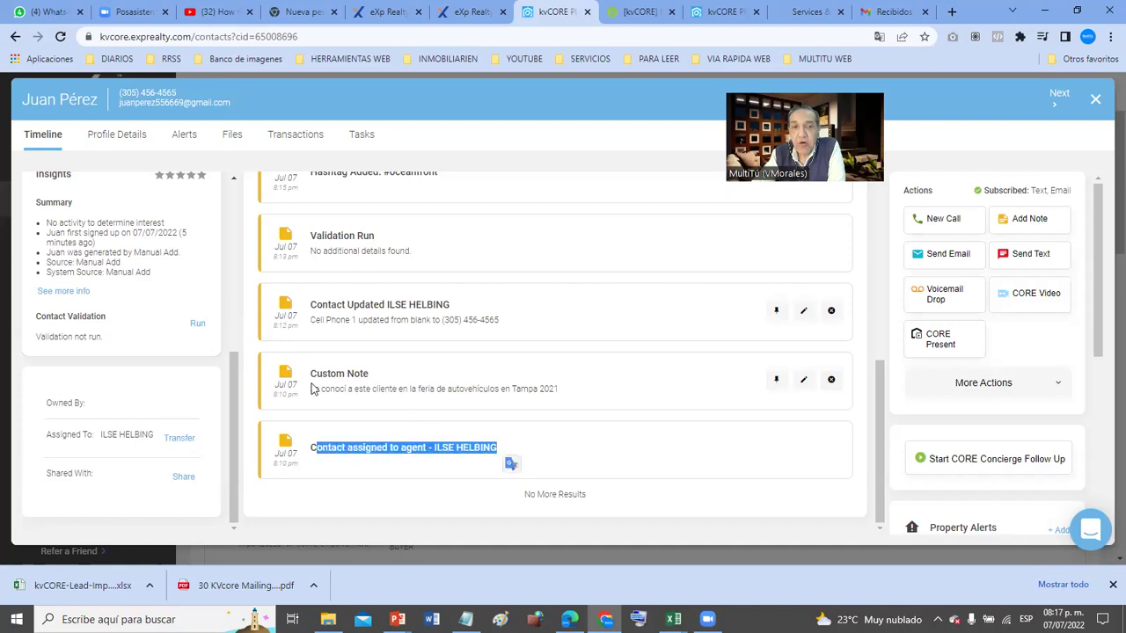
pyautogui.moveTo(322, 388); pyautogui.dragTo(570, 400)
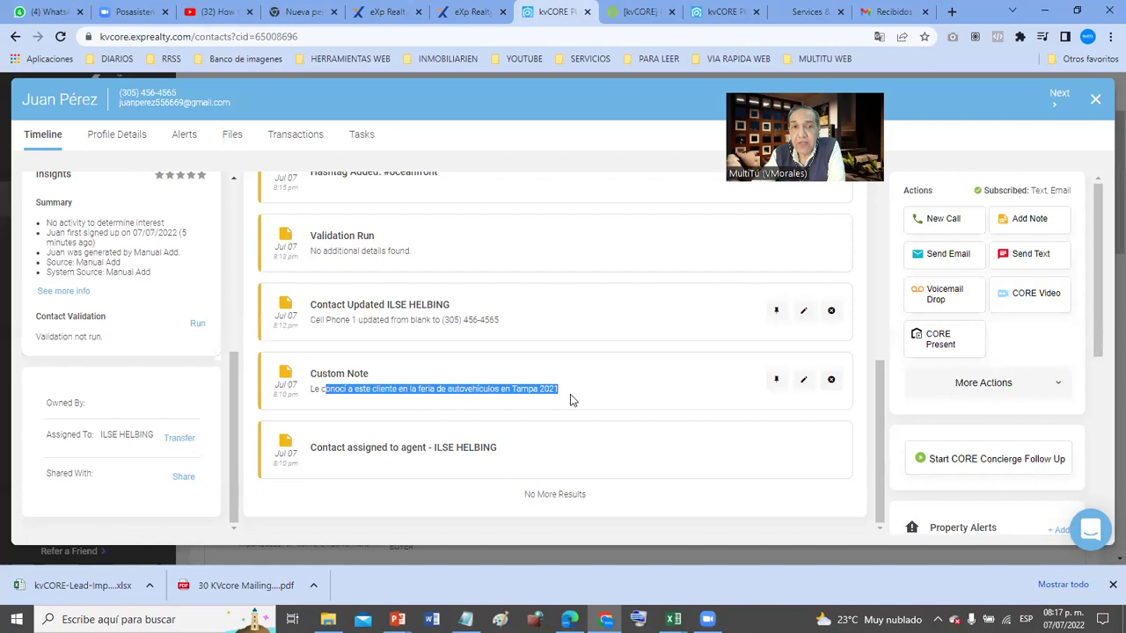
pyautogui.click(485, 319)
pyautogui.moveTo(522, 324); pyautogui.dragTo(309, 304)
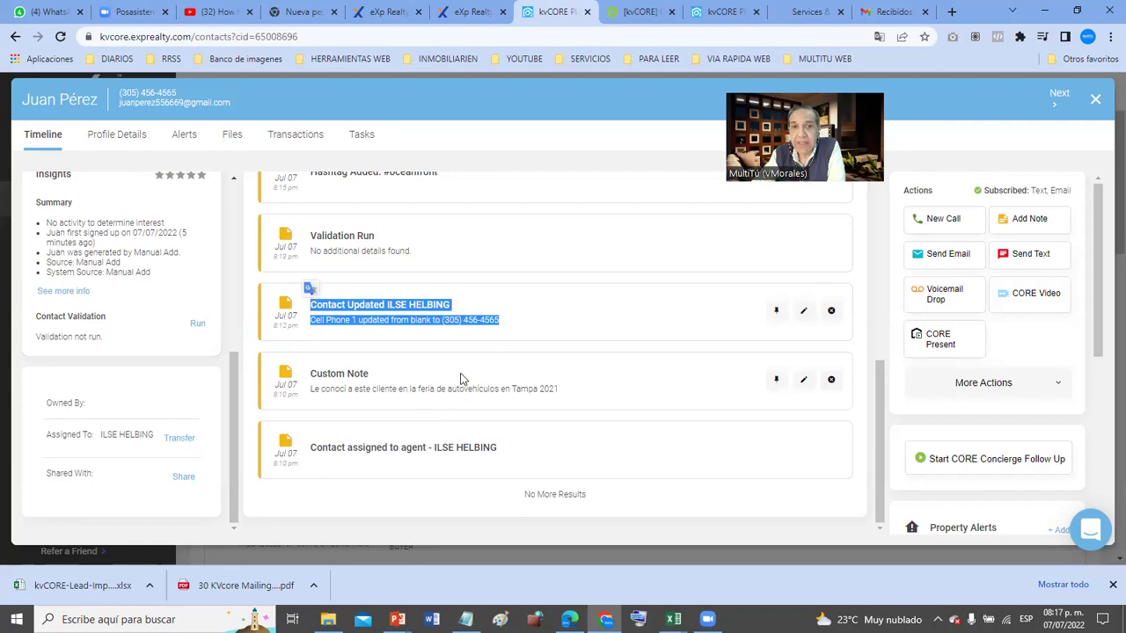
pyautogui.scroll(2, 461, 375)
pyautogui.scroll(-1, 461, 374)
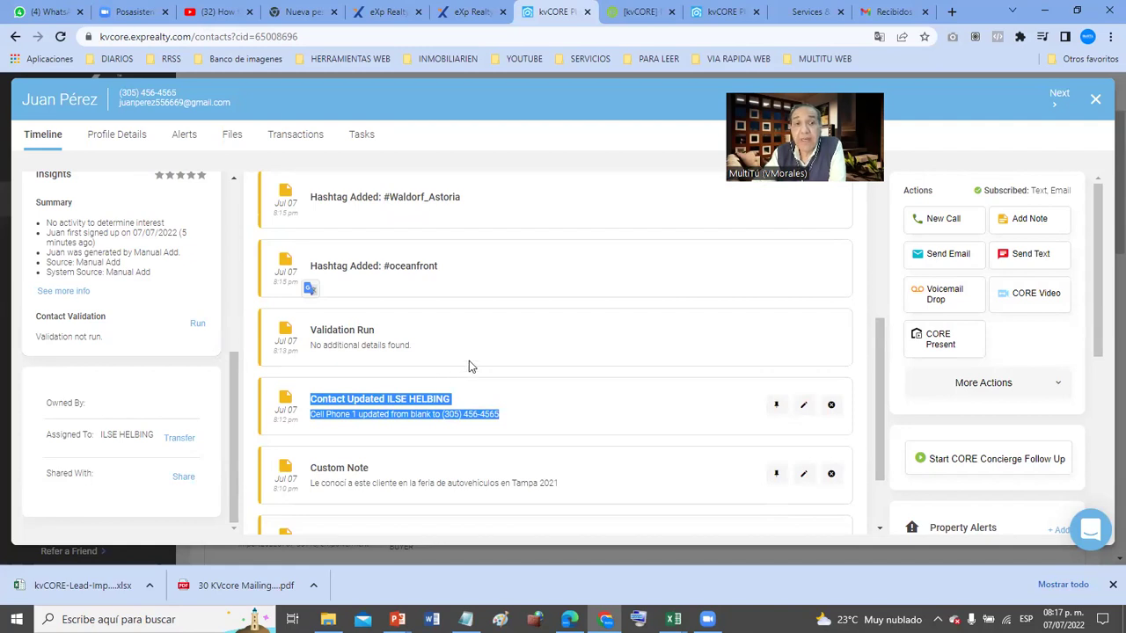
pyautogui.scroll(1, 468, 366)
pyautogui.moveTo(444, 363); pyautogui.dragTo(313, 361)
pyautogui.moveTo(510, 299); pyautogui.dragTo(330, 290)
pyautogui.moveTo(450, 220); pyautogui.dragTo(310, 219)
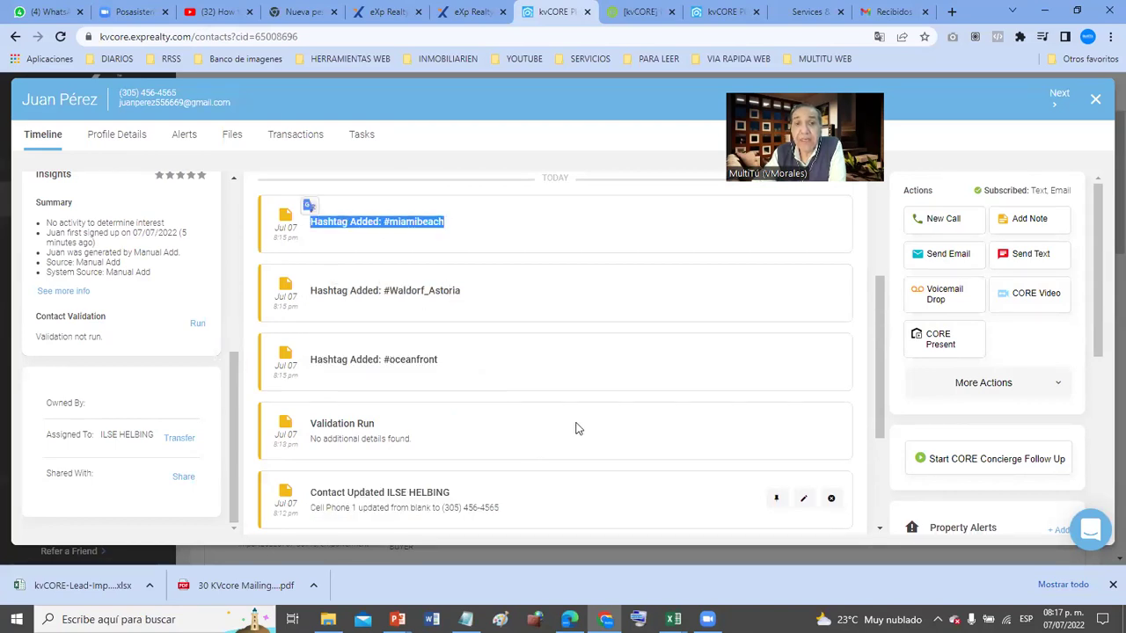
pyautogui.scroll(2, 575, 427)
pyautogui.scroll(-3, 575, 428)
pyautogui.scroll(-2, 575, 428)
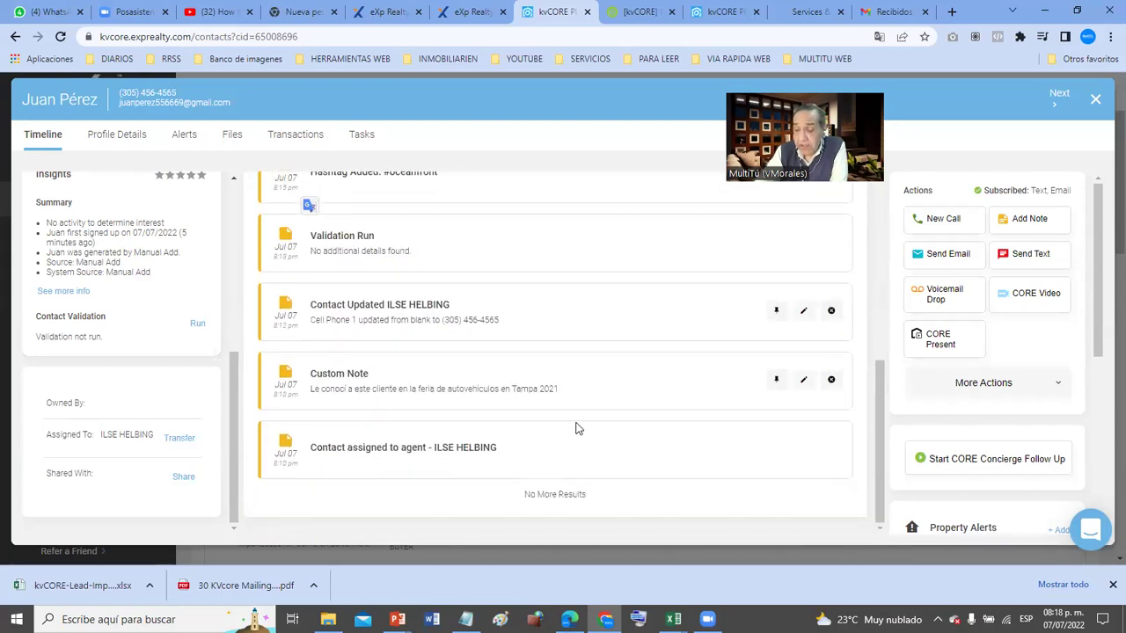
# - Start a screen capture framing the contact-updated timeline entry, then dismiss it
pyautogui.press('Print')
pyautogui.moveTo(348, 267); pyautogui.dragTo(536, 330)
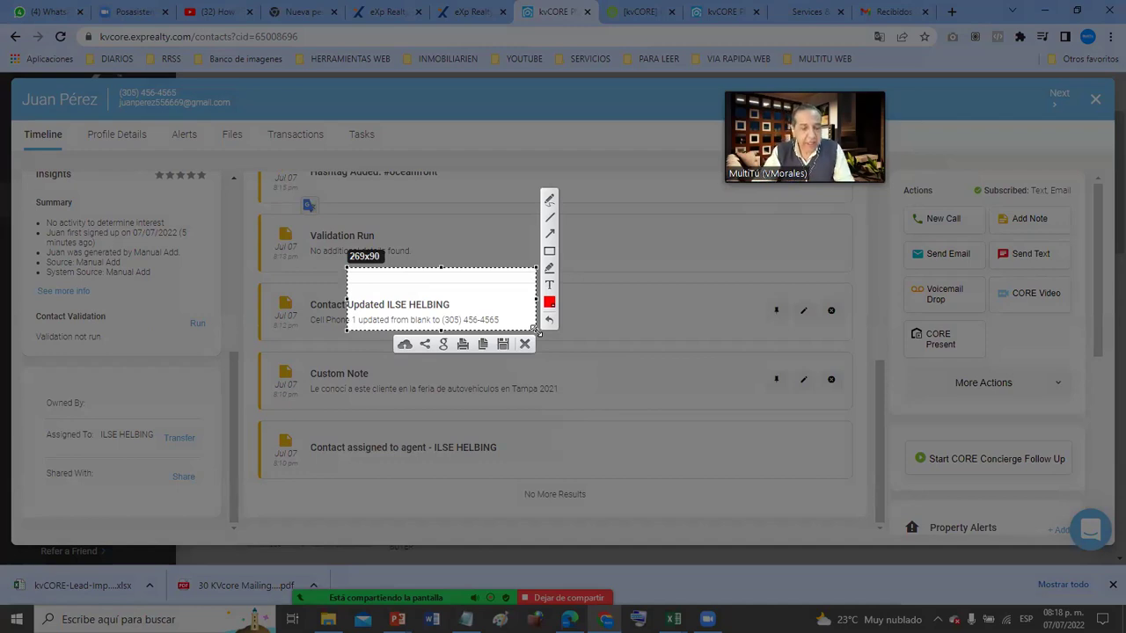
pyautogui.press('Escape')
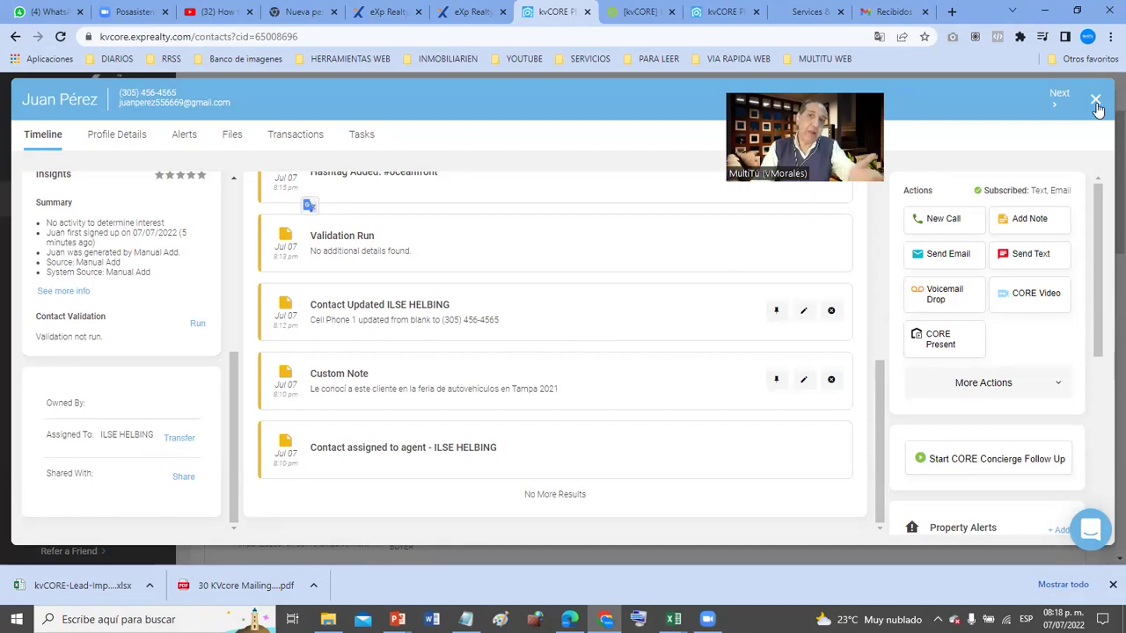
# - Close the contact's profile panel and scroll down the contacts list
pyautogui.click(1095, 101)
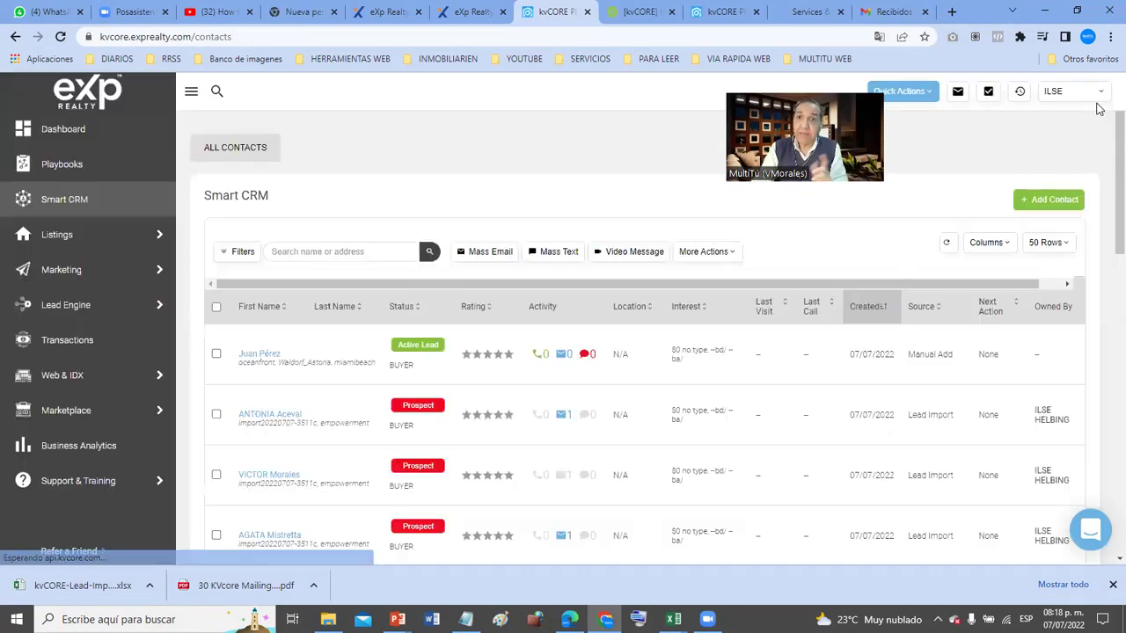
pyautogui.scroll(-1, 715, 491)
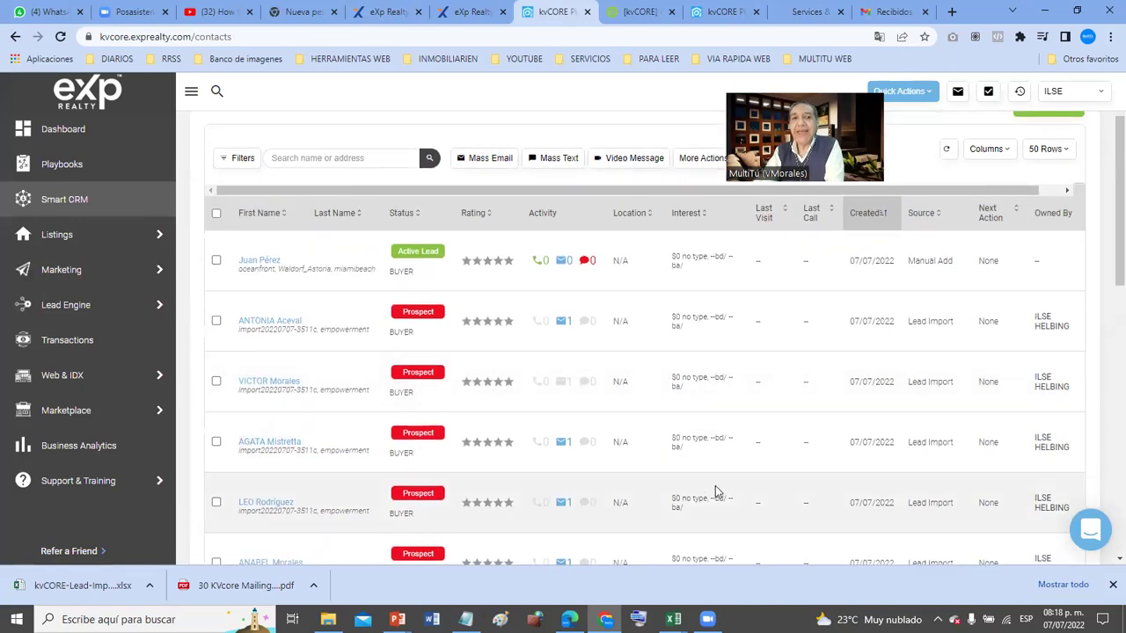
pyautogui.scroll(-1, 718, 497)
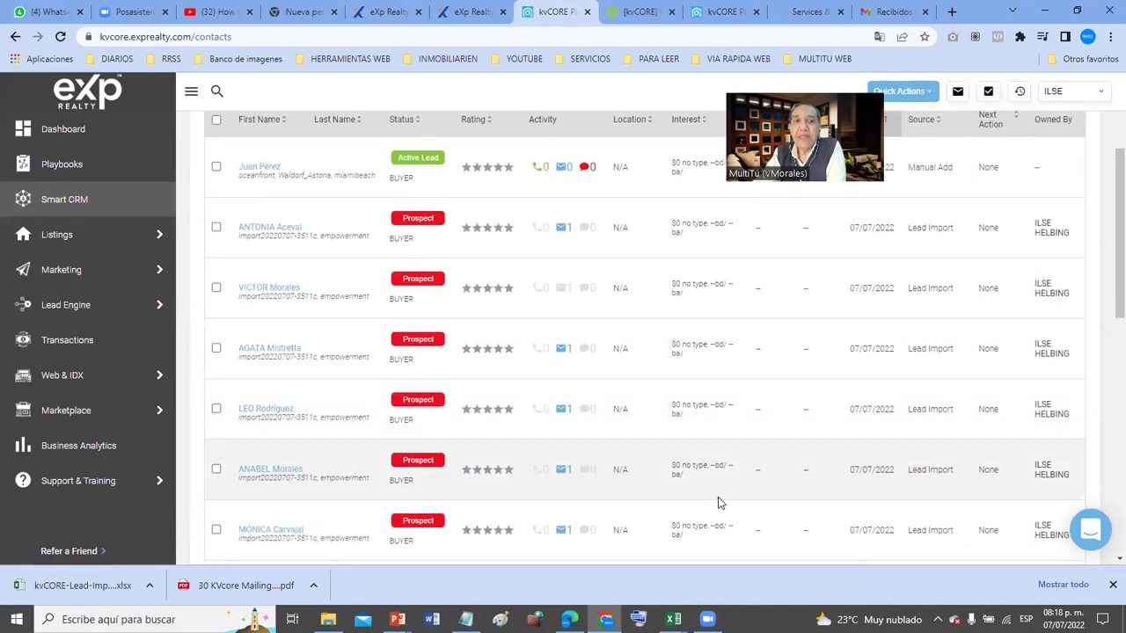
# - Screenshot the contacts list with a red arrow at the first contact, then open All MLS Listings
pyautogui.press('Print')
pyautogui.moveTo(15, 113)
pyautogui.mouseDown()
pyautogui.moveTo(88, 383)
pyautogui.moveTo(749, 586)
pyautogui.mouseUp()
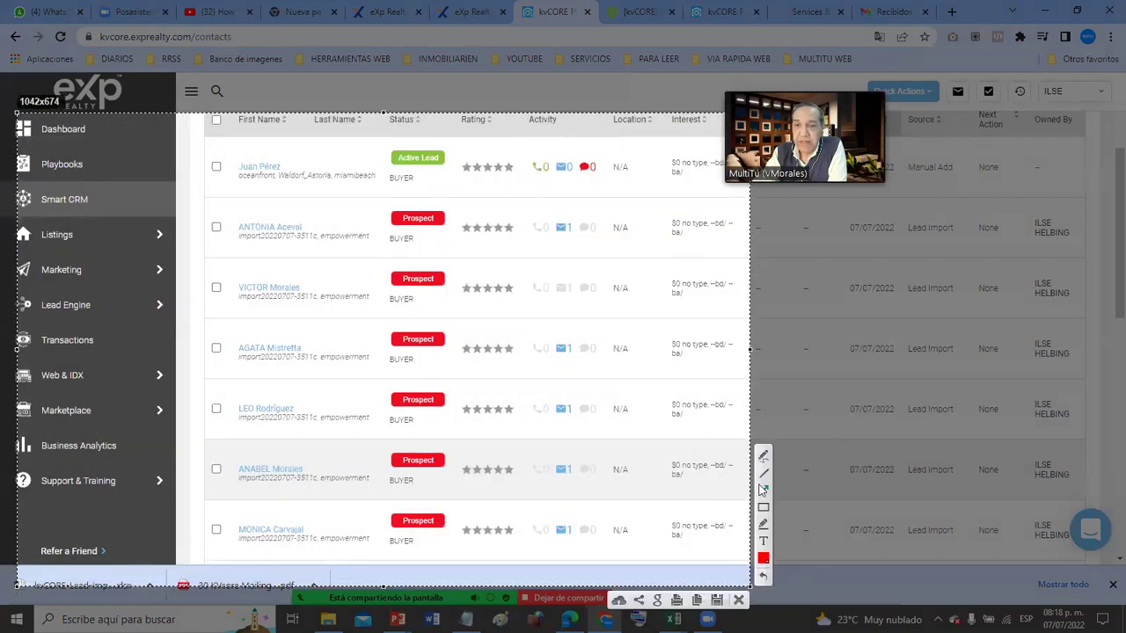
pyautogui.click(763, 489)
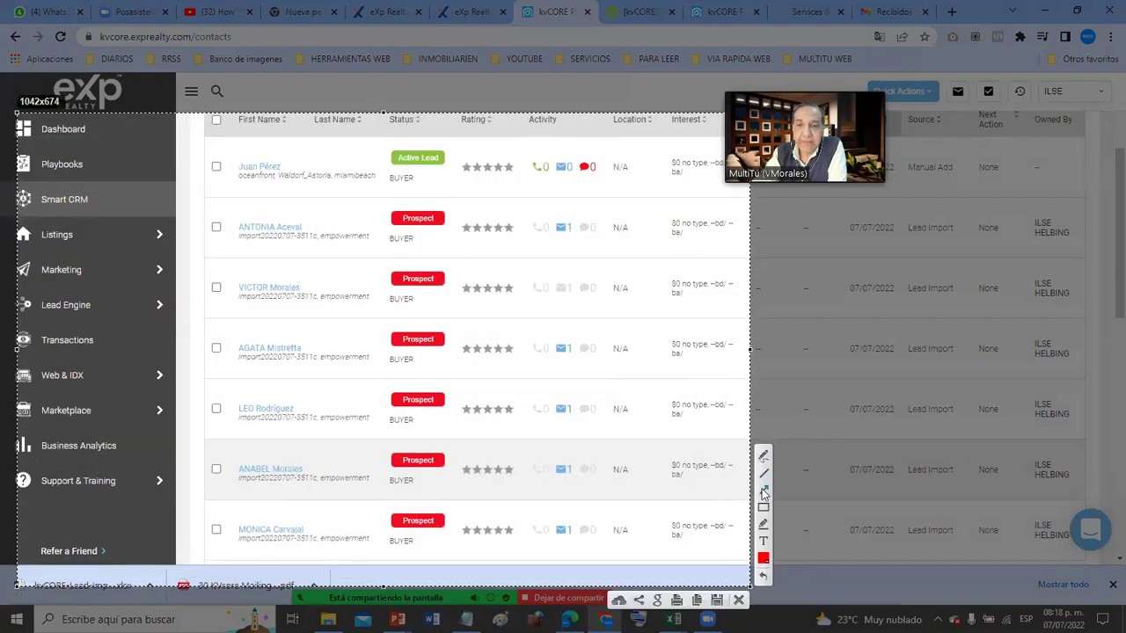
pyautogui.moveTo(337, 162); pyautogui.dragTo(129, 198)
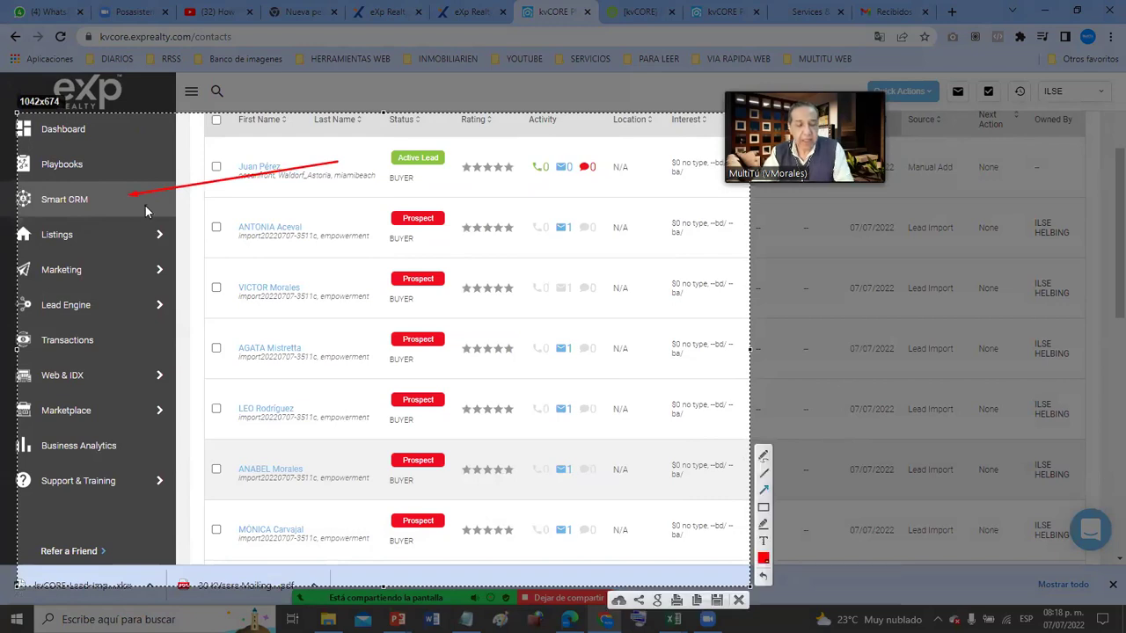
pyautogui.press('Escape')
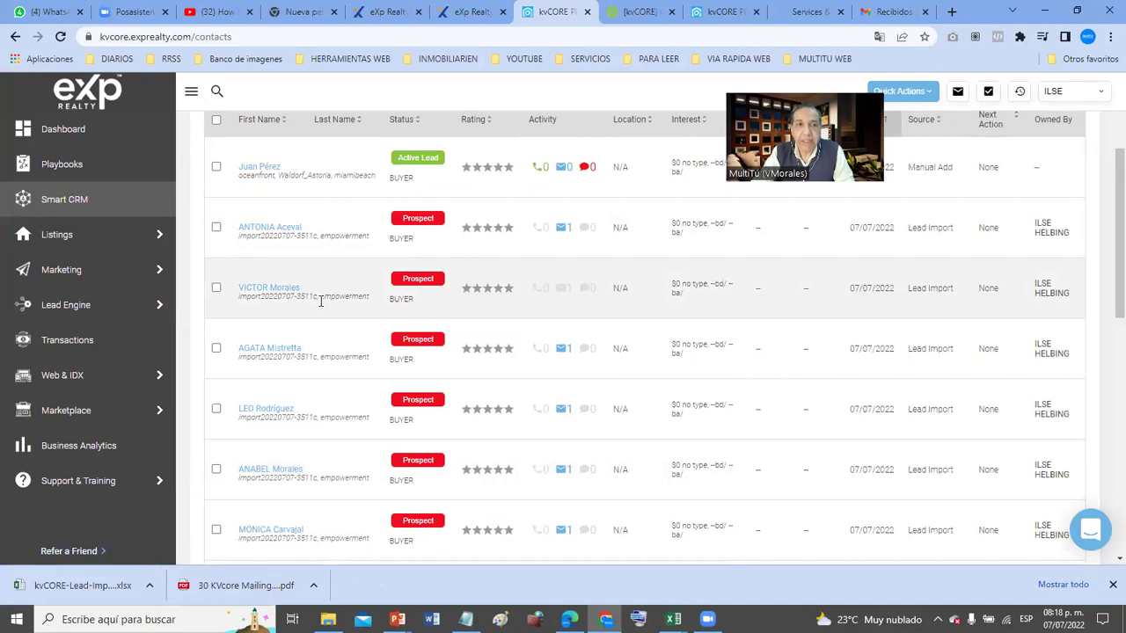
pyautogui.click(118, 244)
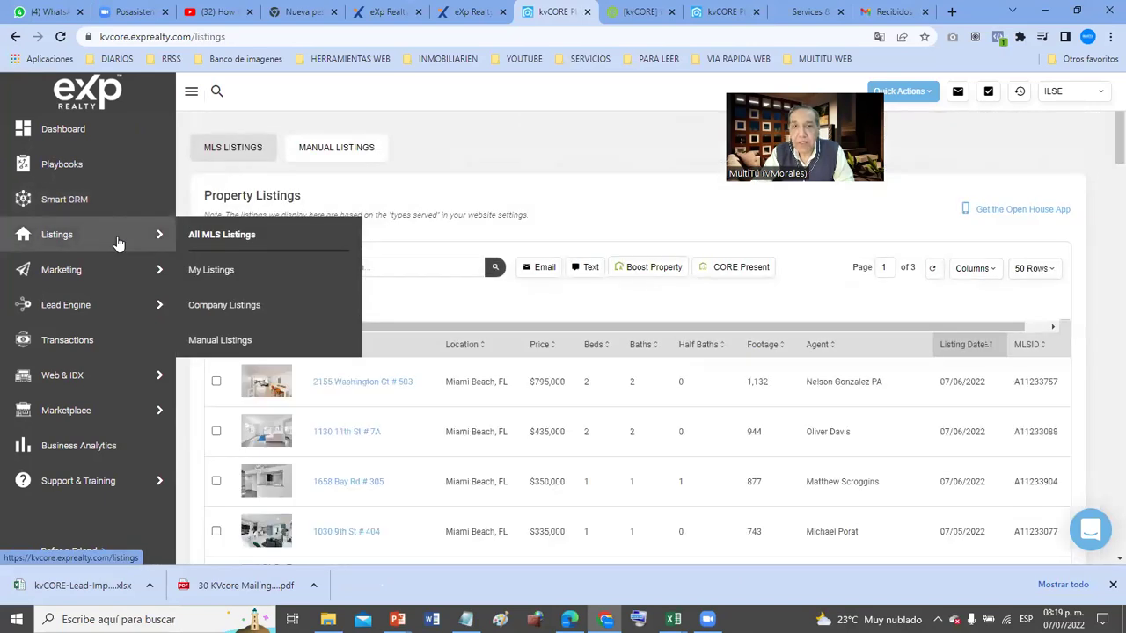
# - Return to Smart CRM and scroll through the 16-contact table and back to the top
pyautogui.click(108, 201)
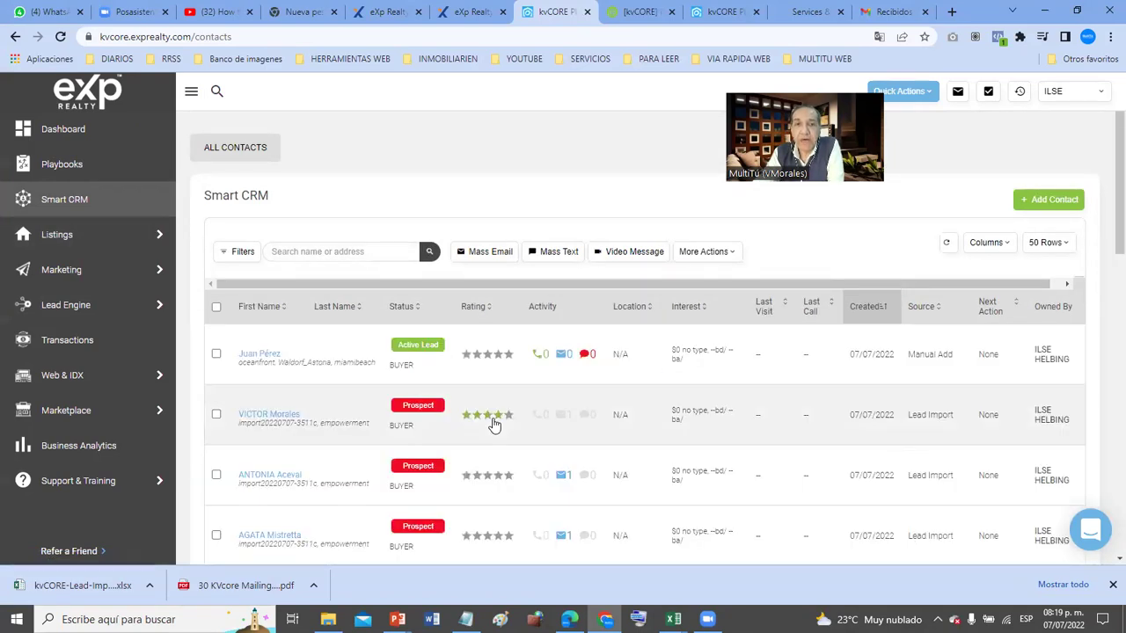
pyautogui.scroll(-10, 494, 425)
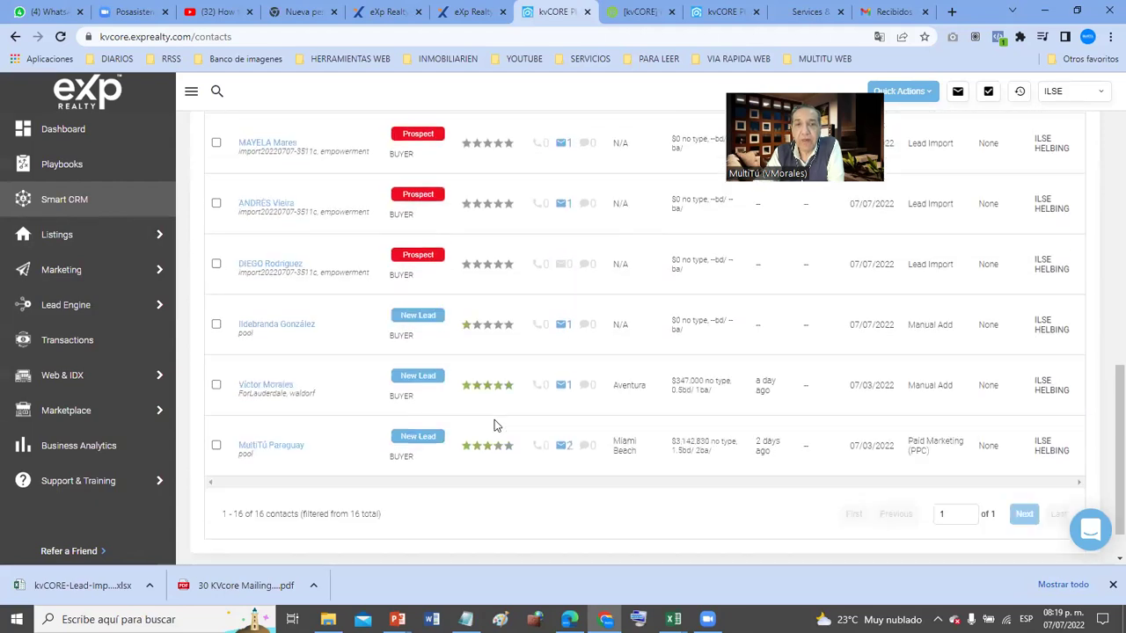
pyautogui.scroll(-1, 494, 424)
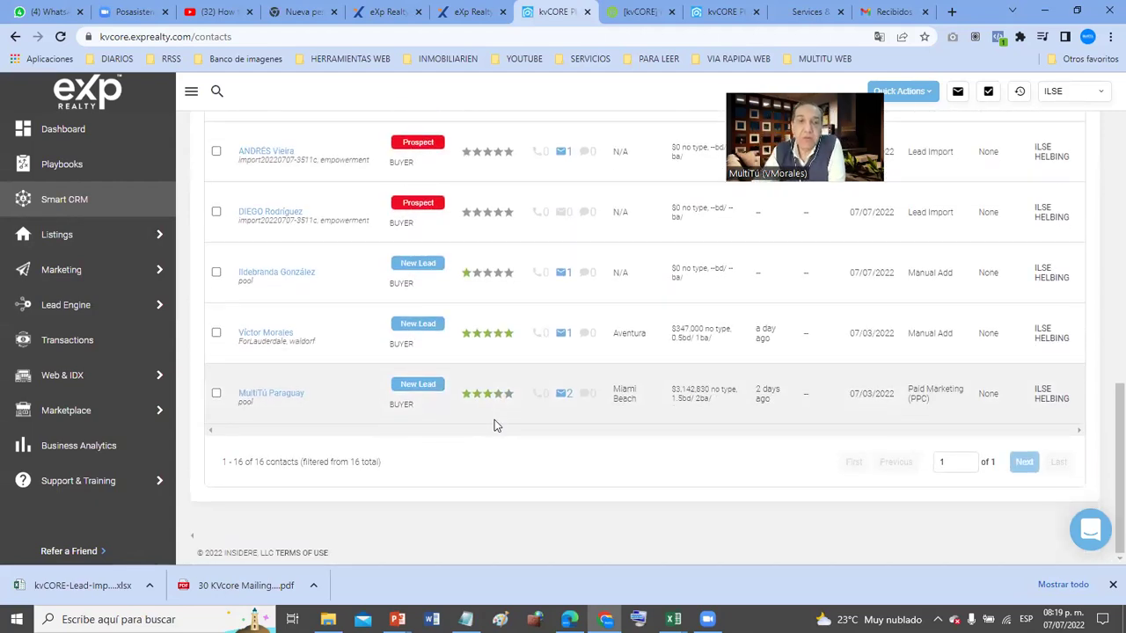
pyautogui.scroll(10, 494, 424)
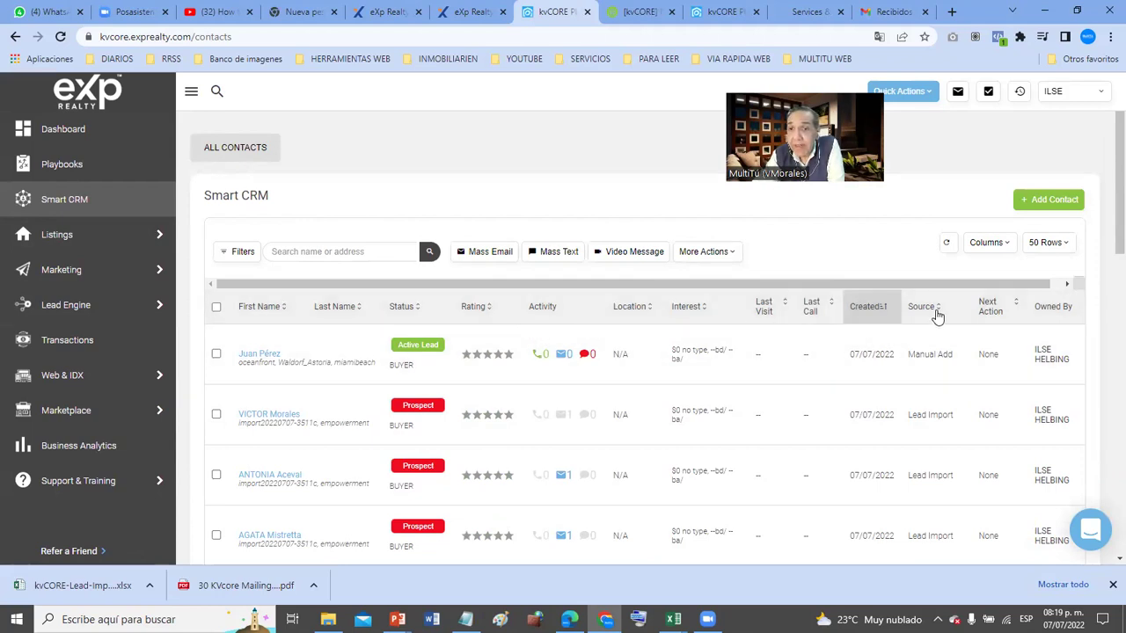
pyautogui.click(886, 309)
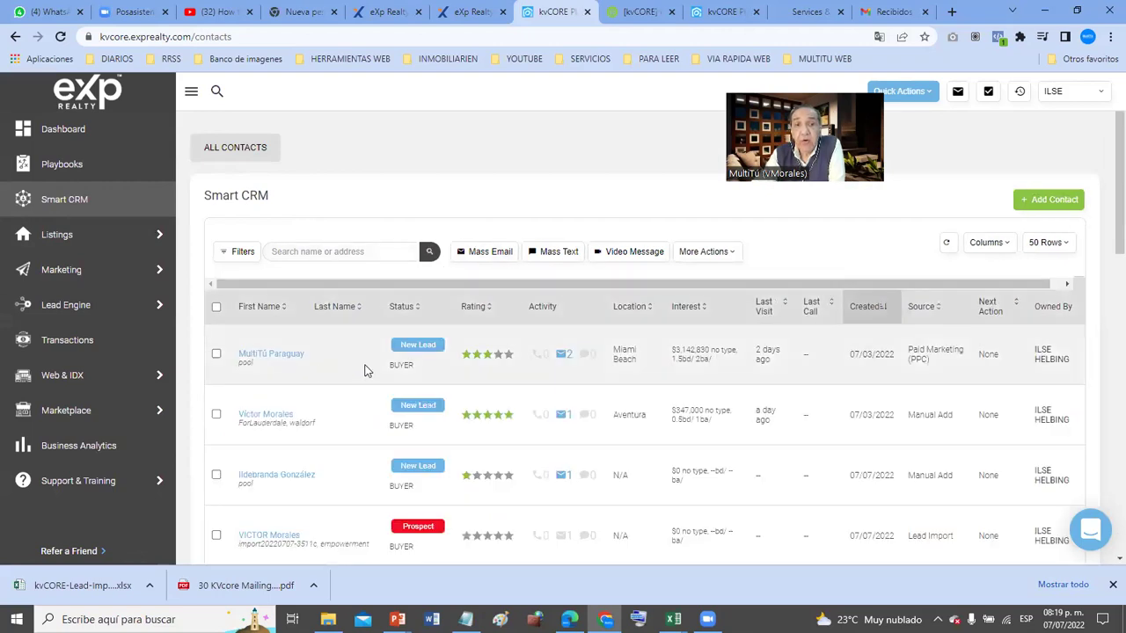
pyautogui.scroll(-1, 365, 371)
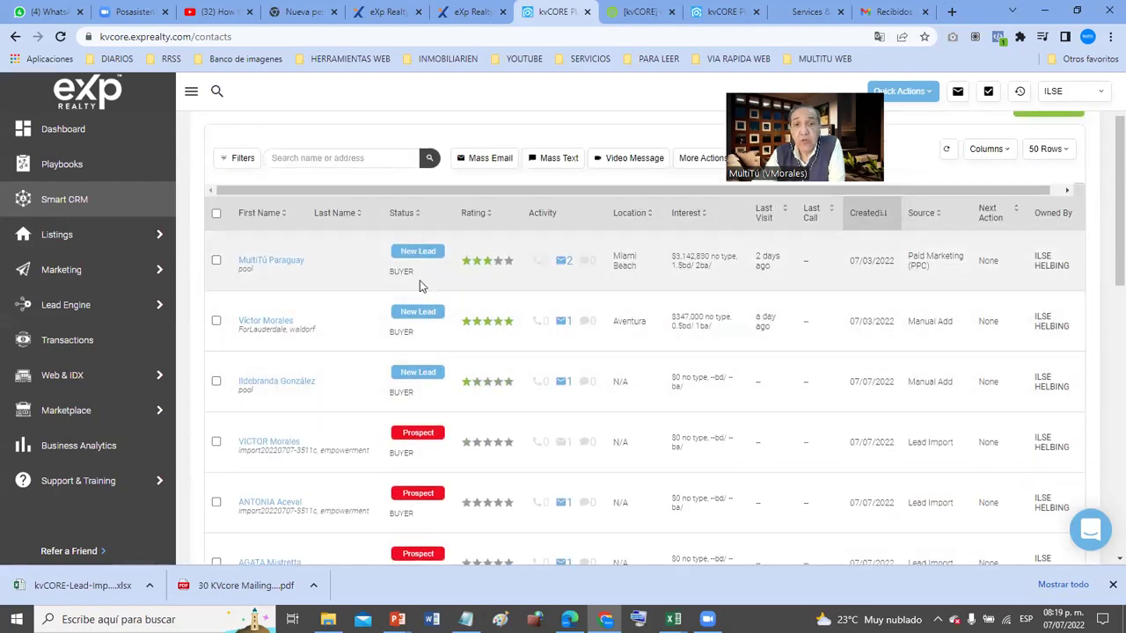
pyautogui.scroll(-1, 420, 285)
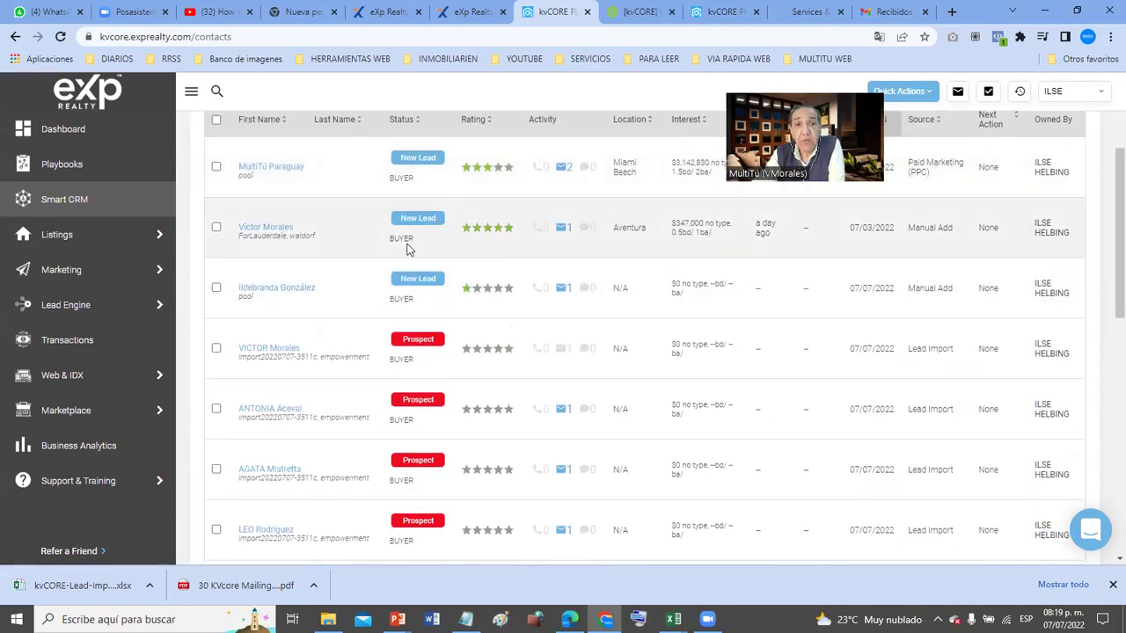
pyautogui.scroll(-1, 421, 310)
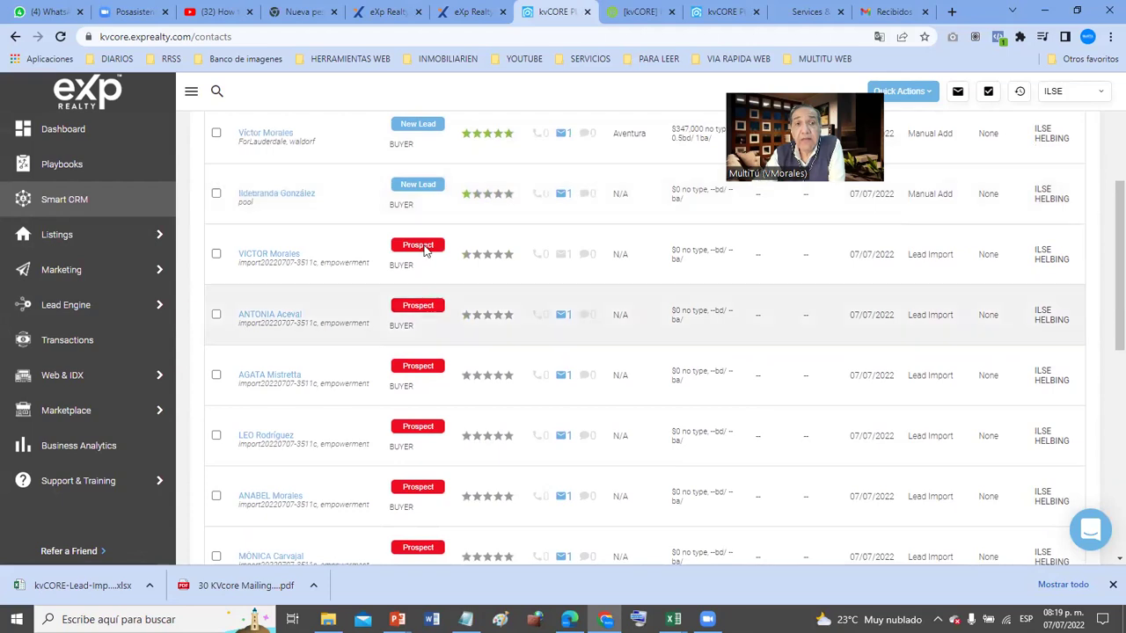
pyautogui.scroll(-3, 428, 245)
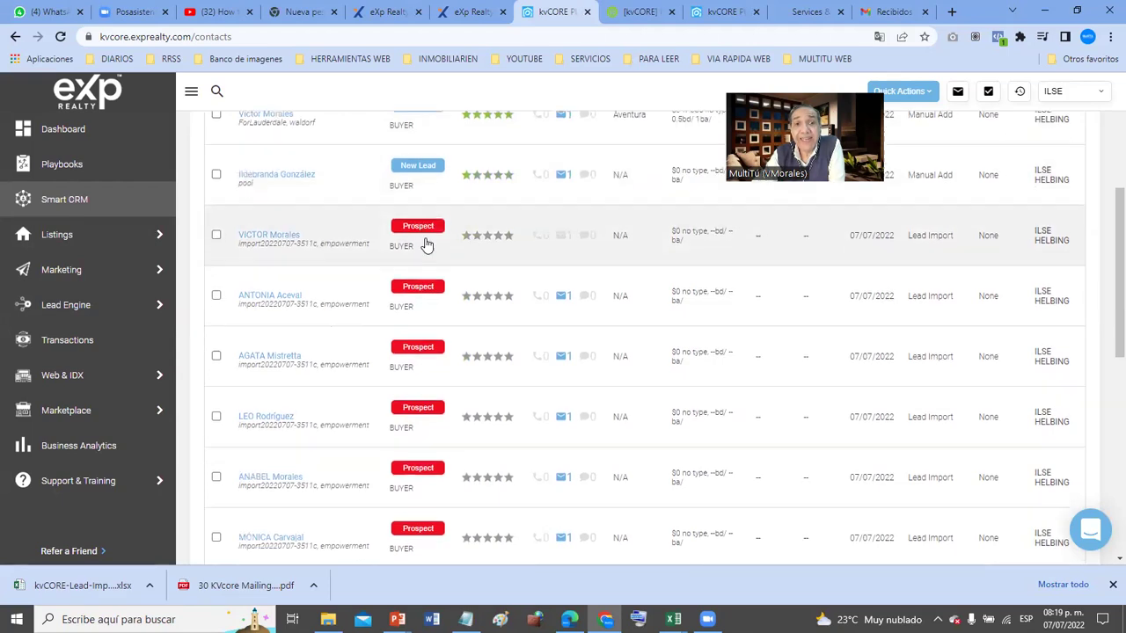
pyautogui.scroll(-3, 426, 248)
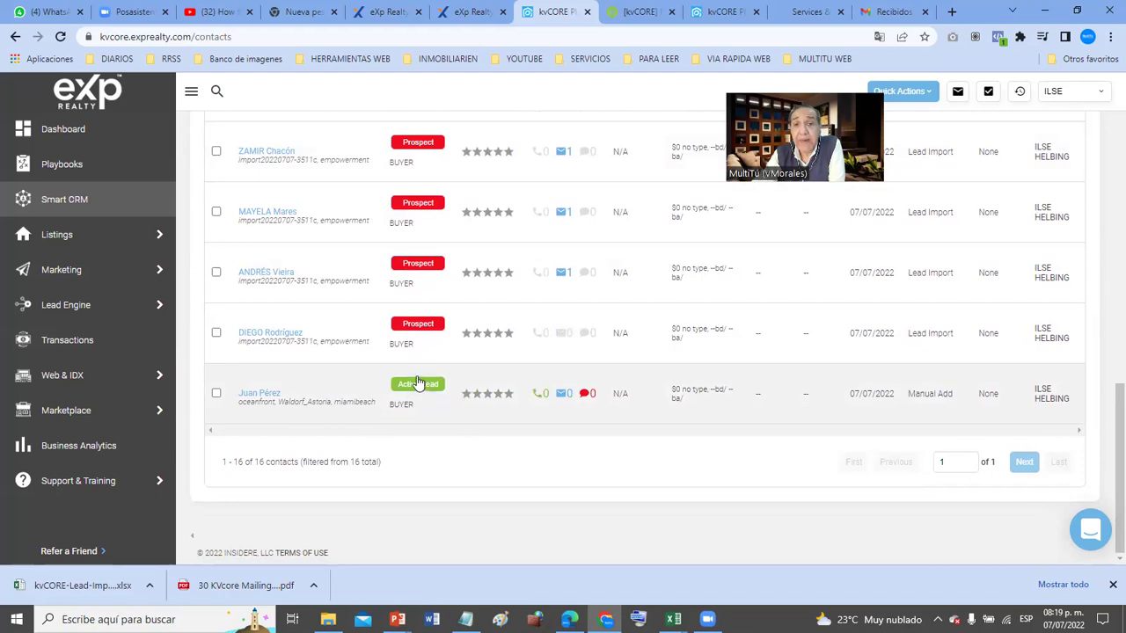
pyautogui.scroll(3, 418, 384)
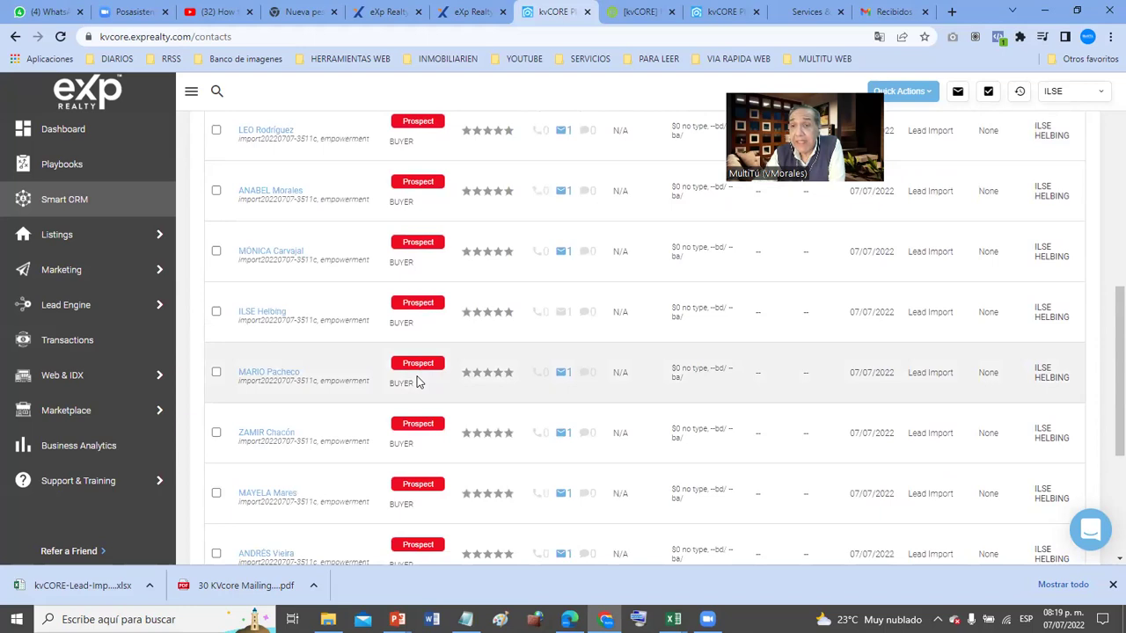
pyautogui.scroll(2, 418, 382)
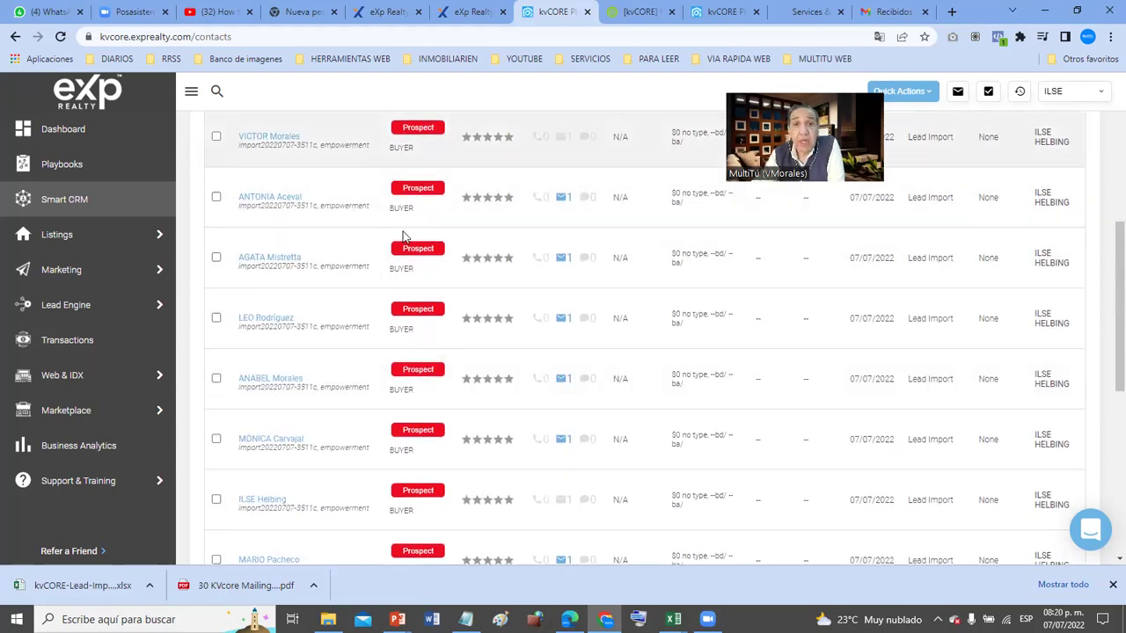
pyautogui.scroll(5, 403, 235)
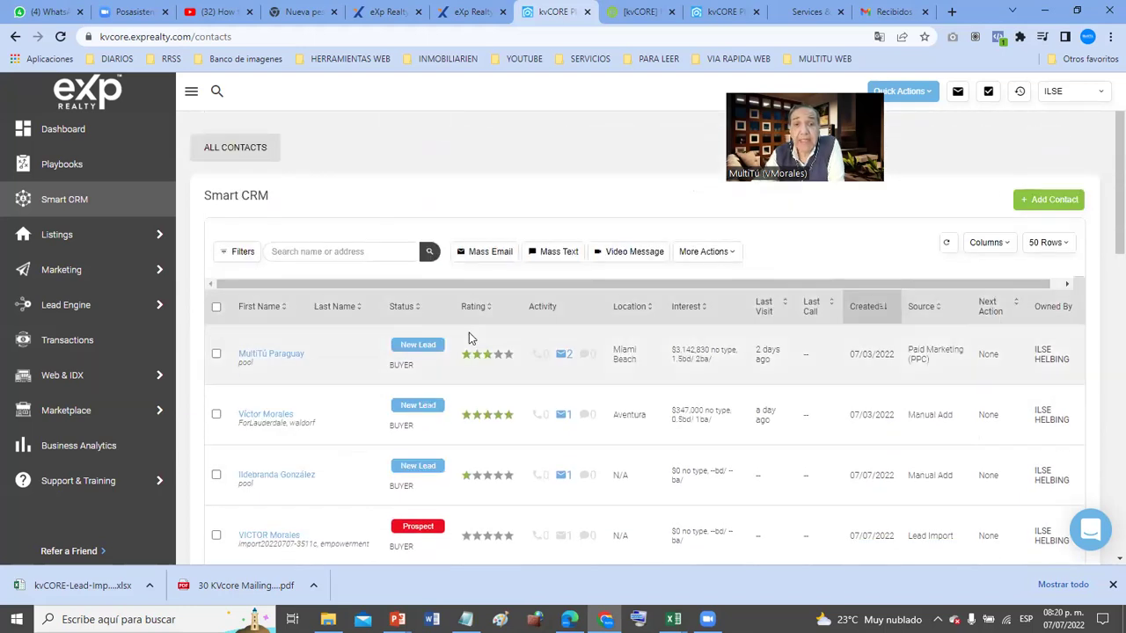
pyautogui.scroll(-2, 483, 366)
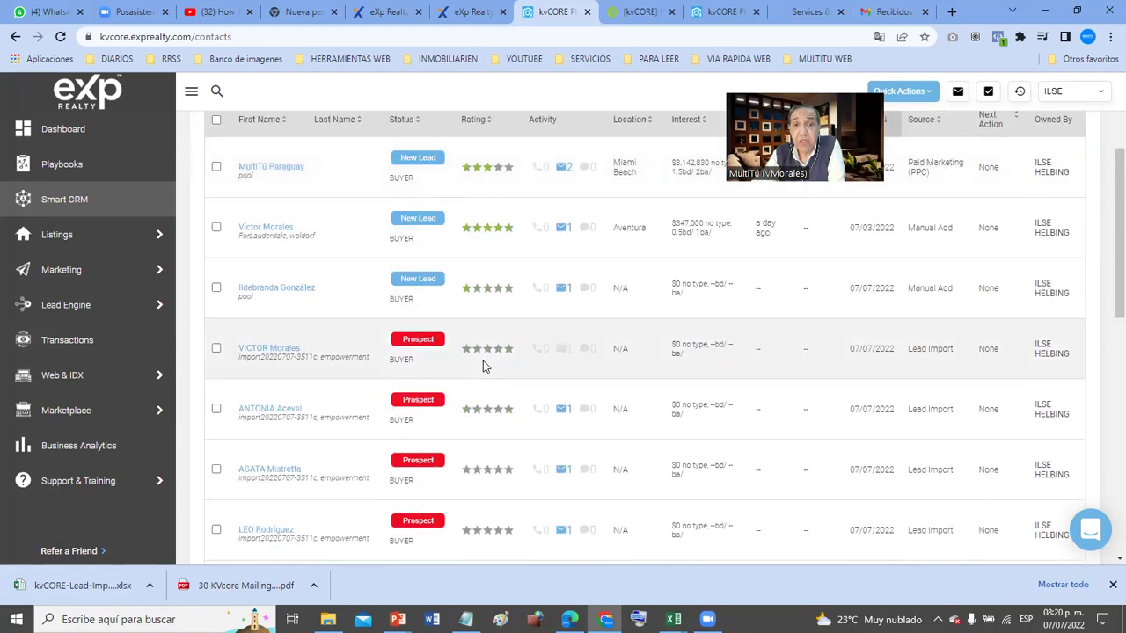
pyautogui.scroll(-1, 483, 363)
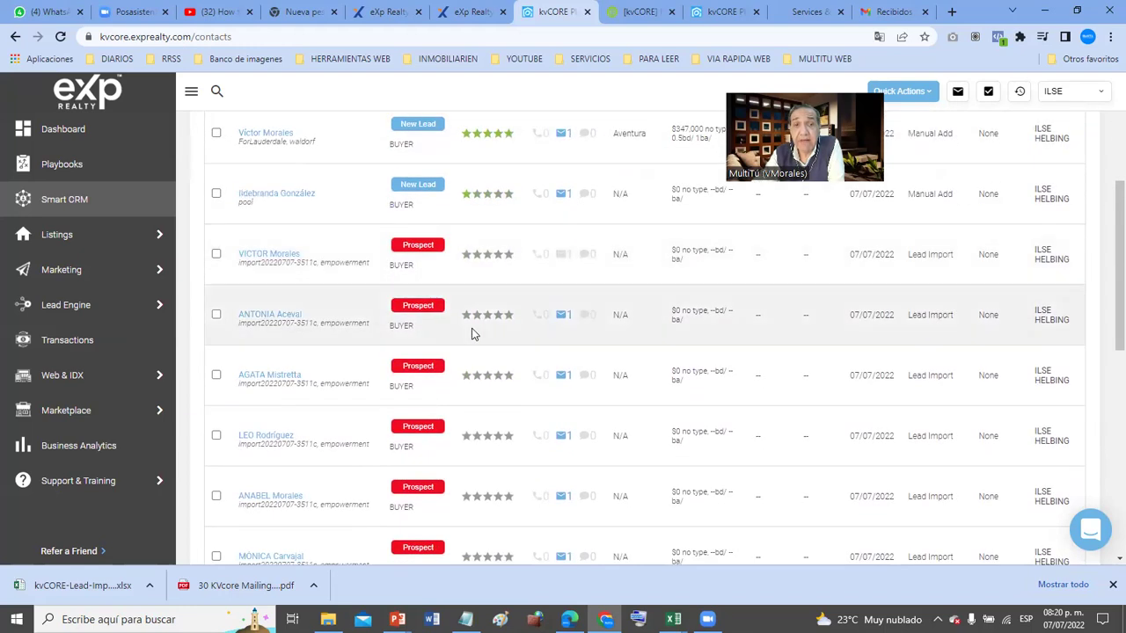
# - Rate the first Prospect contact one star, the third five stars, and the fourth four stars
pyautogui.click(463, 254)
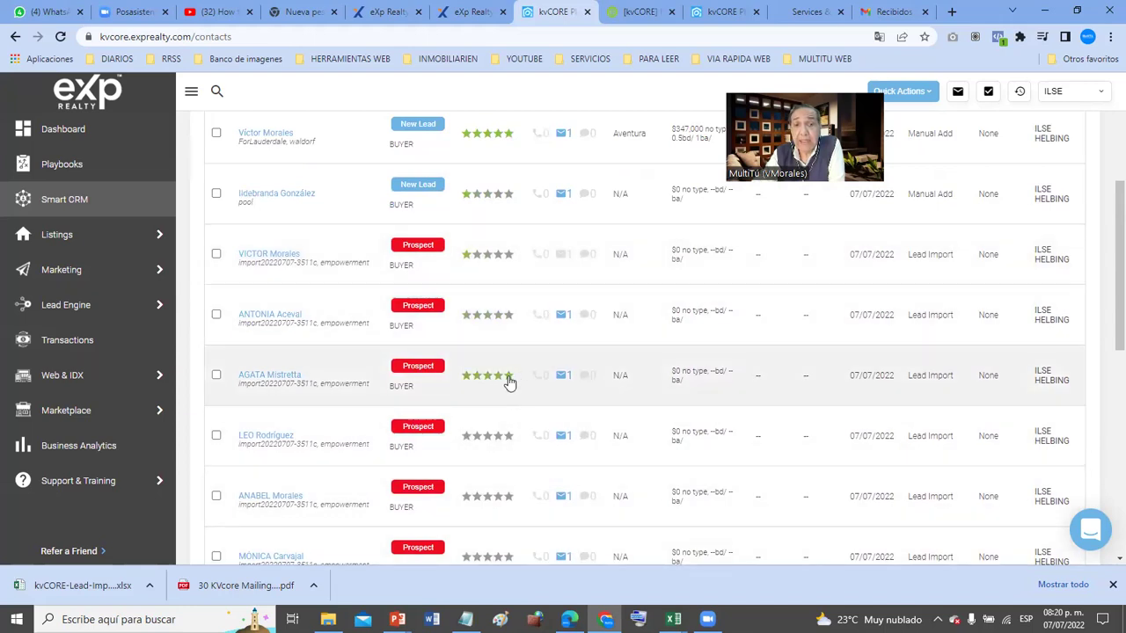
pyautogui.click(508, 380)
pyautogui.scroll(-1, 520, 407)
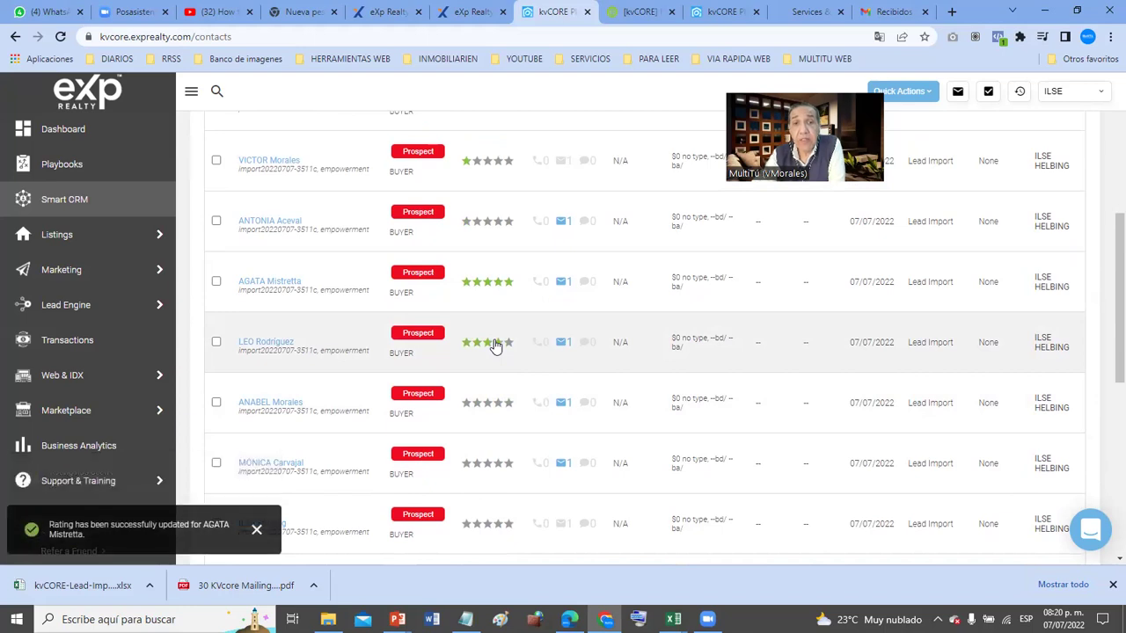
pyautogui.click(497, 344)
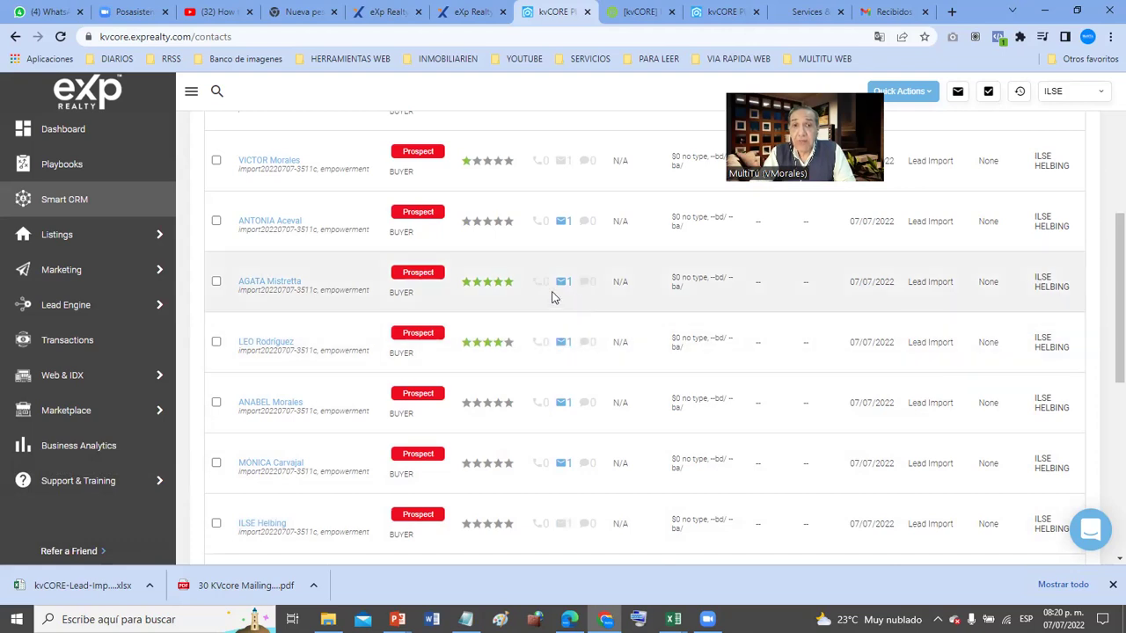
# - Scroll through all 16 contacts down to the manually added Active Lead and back up
pyautogui.scroll(4, 554, 295)
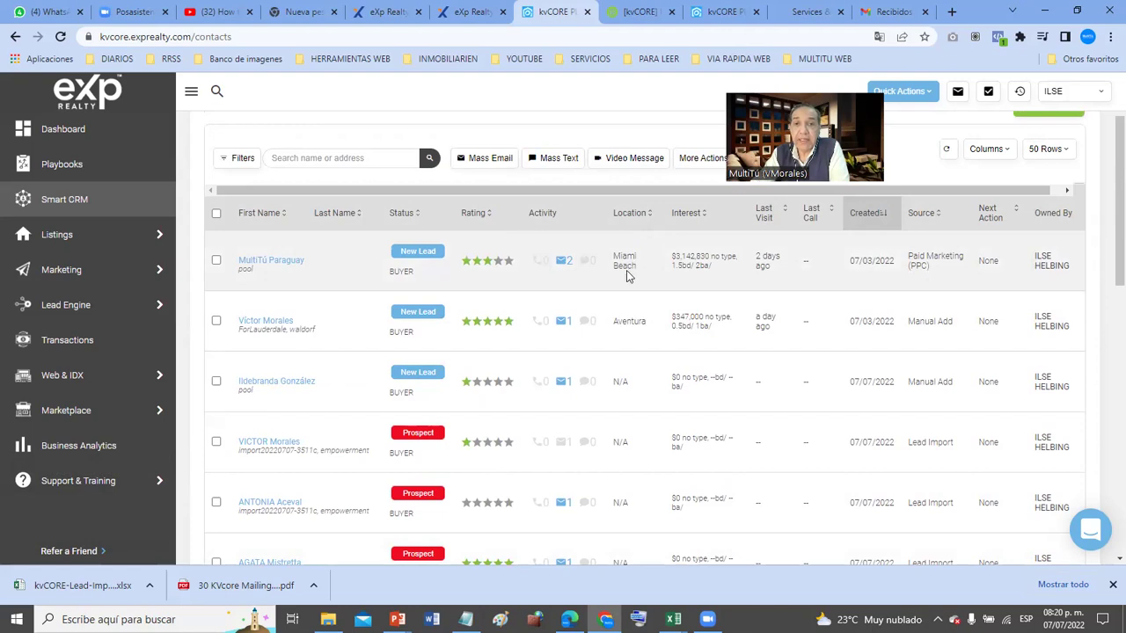
pyautogui.scroll(-1, 627, 276)
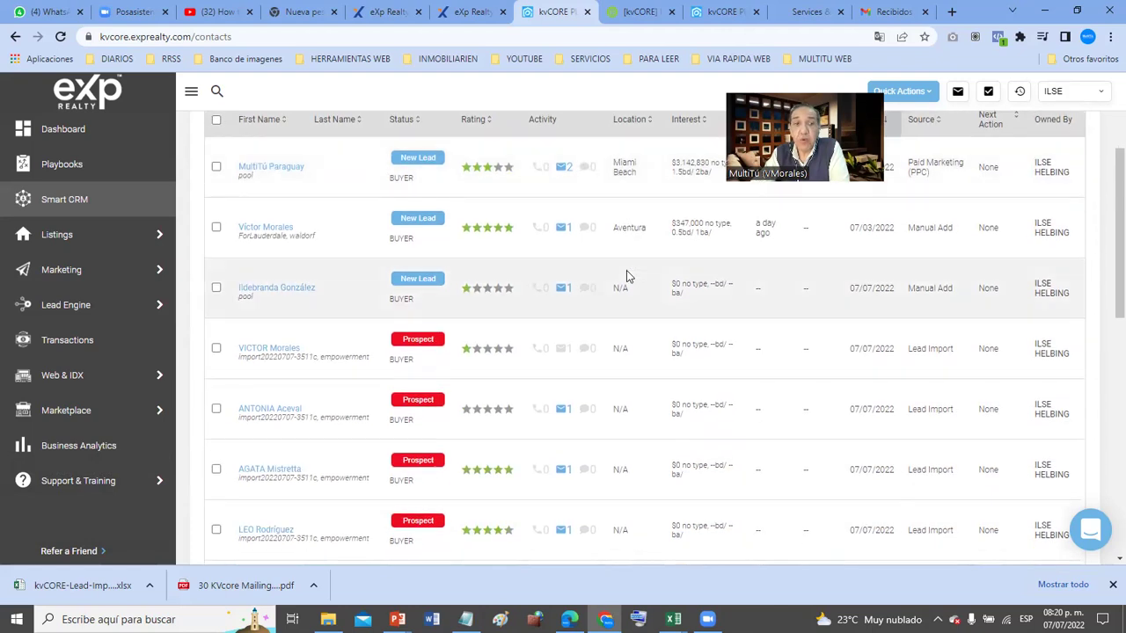
pyautogui.scroll(-1, 627, 276)
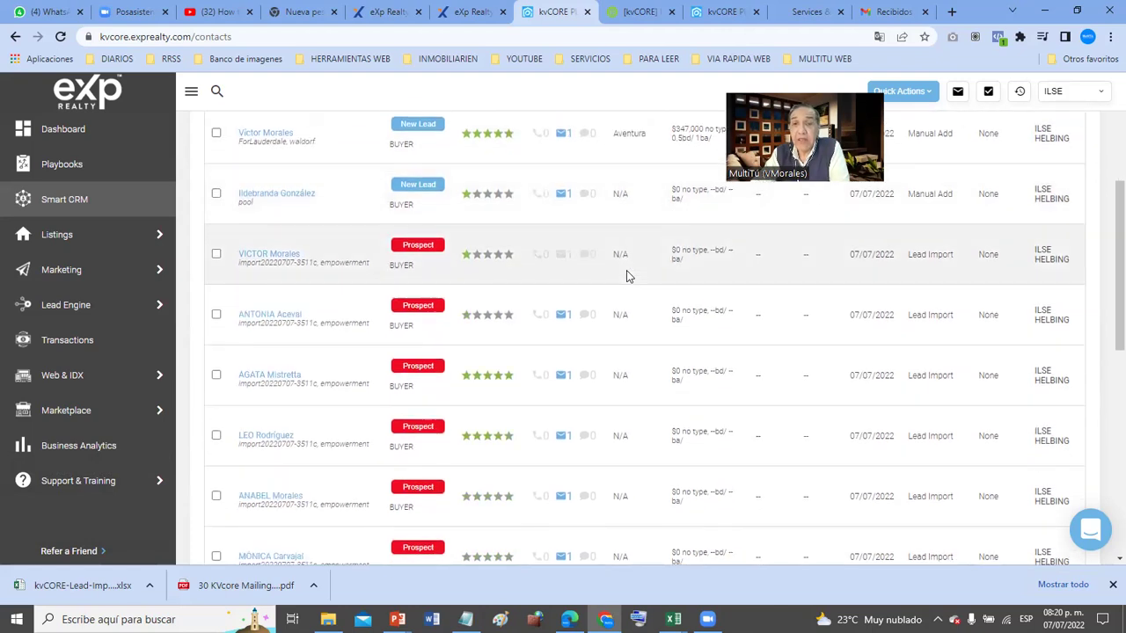
pyautogui.scroll(-5, 626, 276)
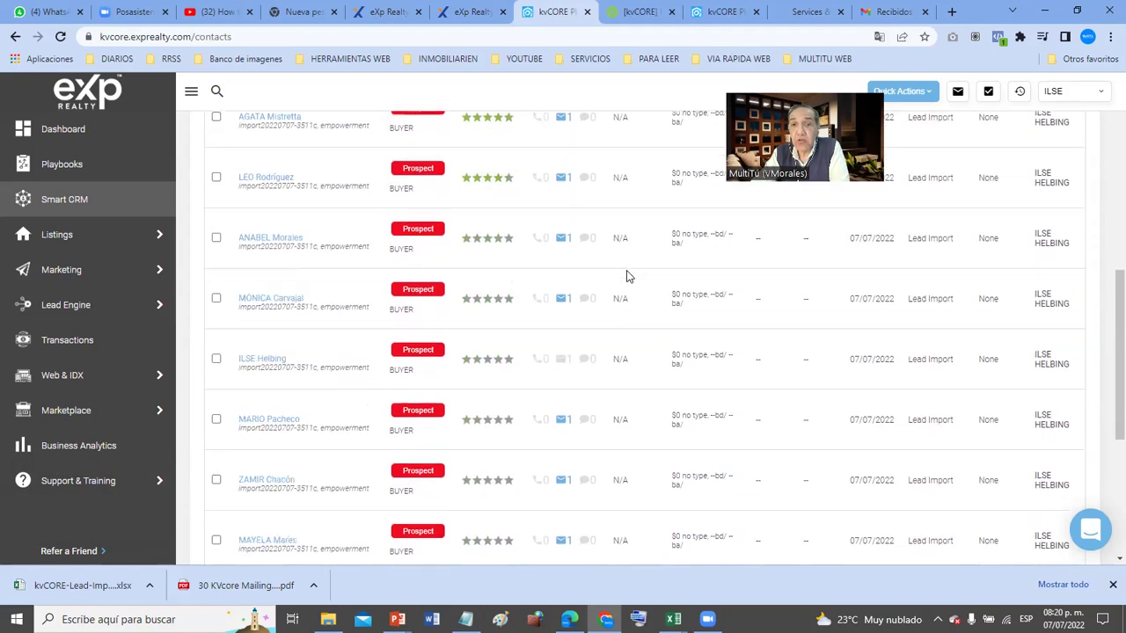
pyautogui.scroll(-2, 626, 276)
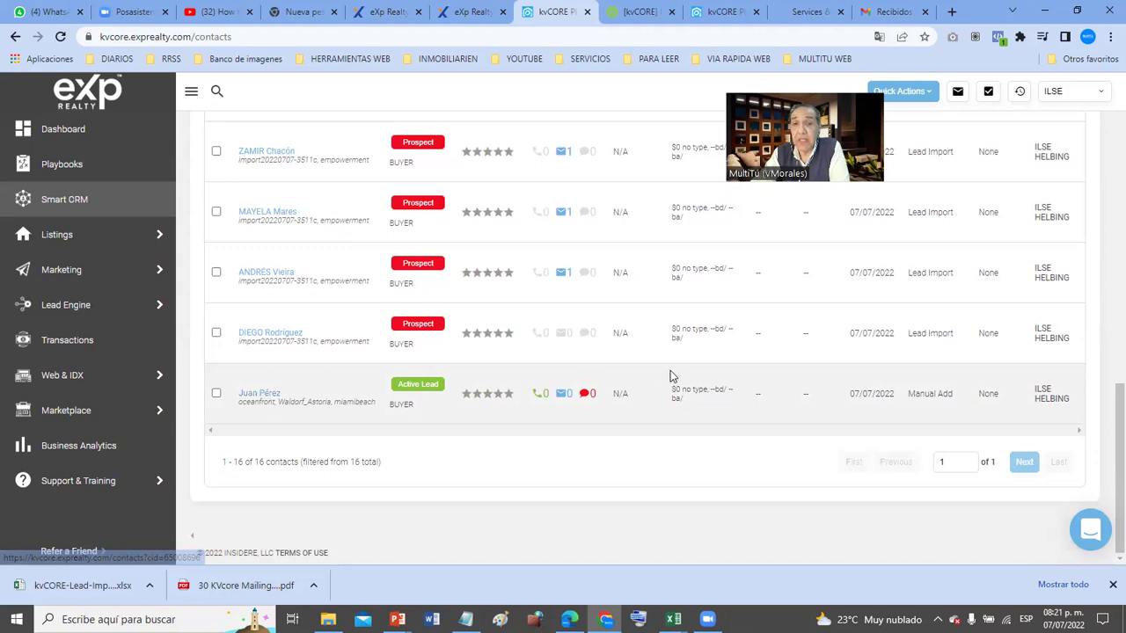
pyautogui.scroll(10, 672, 374)
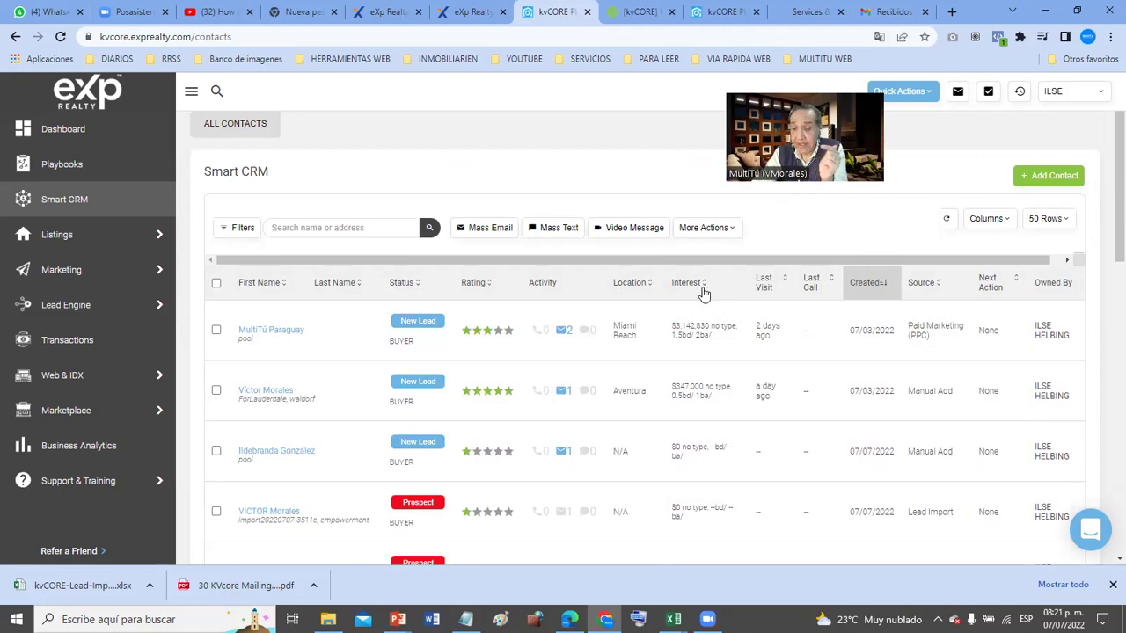
# - Capture the Interest and Last Visit columns, boxing the first two Interest values ($3,142,830 and $347,000) in red
pyautogui.press('Print')
pyautogui.moveTo(657, 274); pyautogui.dragTo(785, 534)
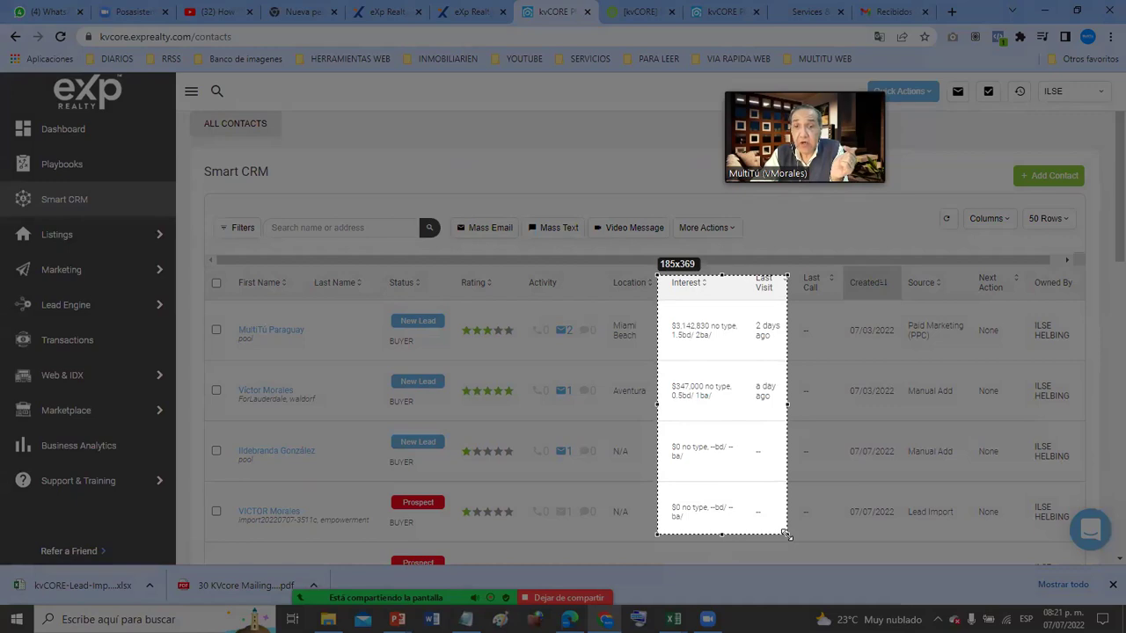
pyautogui.moveTo(785, 534); pyautogui.dragTo(785, 533)
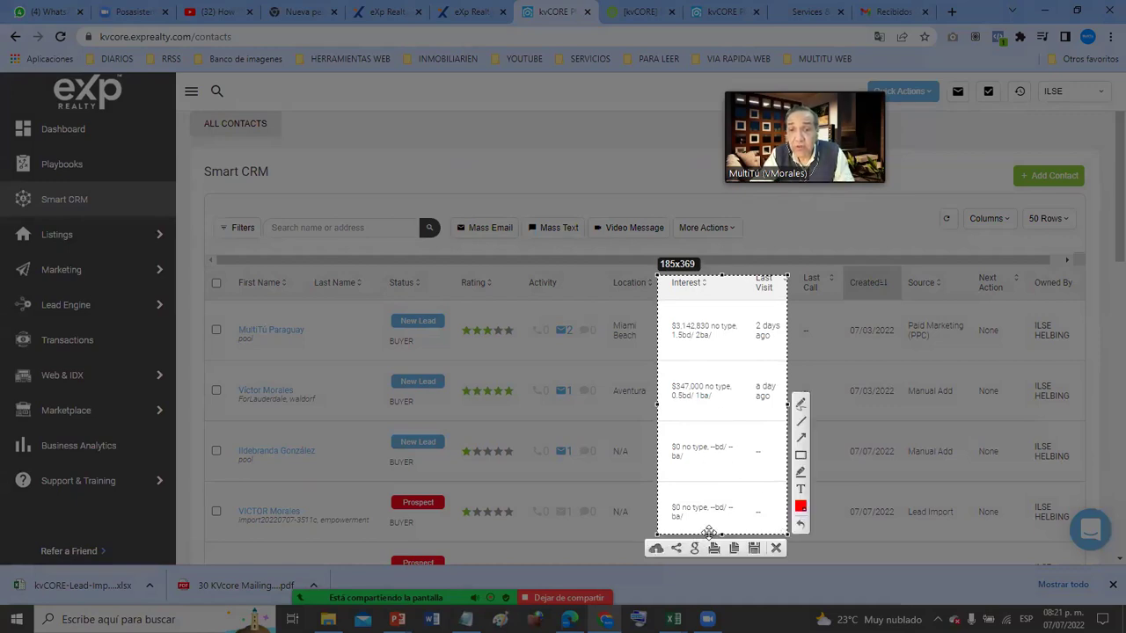
pyautogui.click(800, 456)
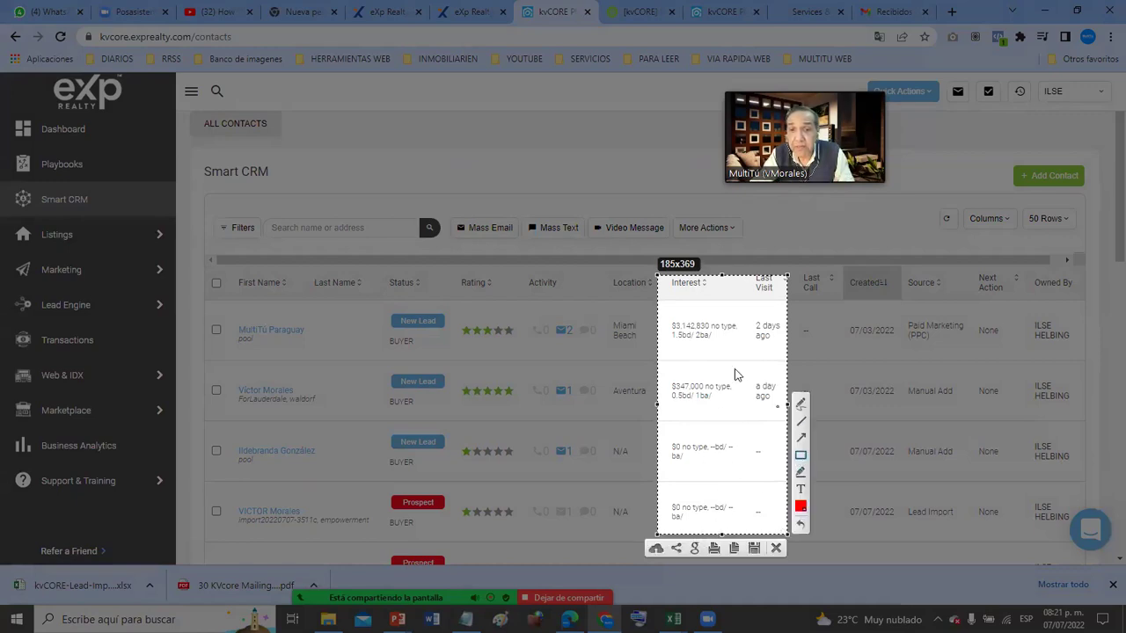
pyautogui.moveTo(662, 309)
pyautogui.mouseDown()
pyautogui.moveTo(712, 438)
pyautogui.moveTo(763, 429)
pyautogui.moveTo(756, 414)
pyautogui.mouseUp()
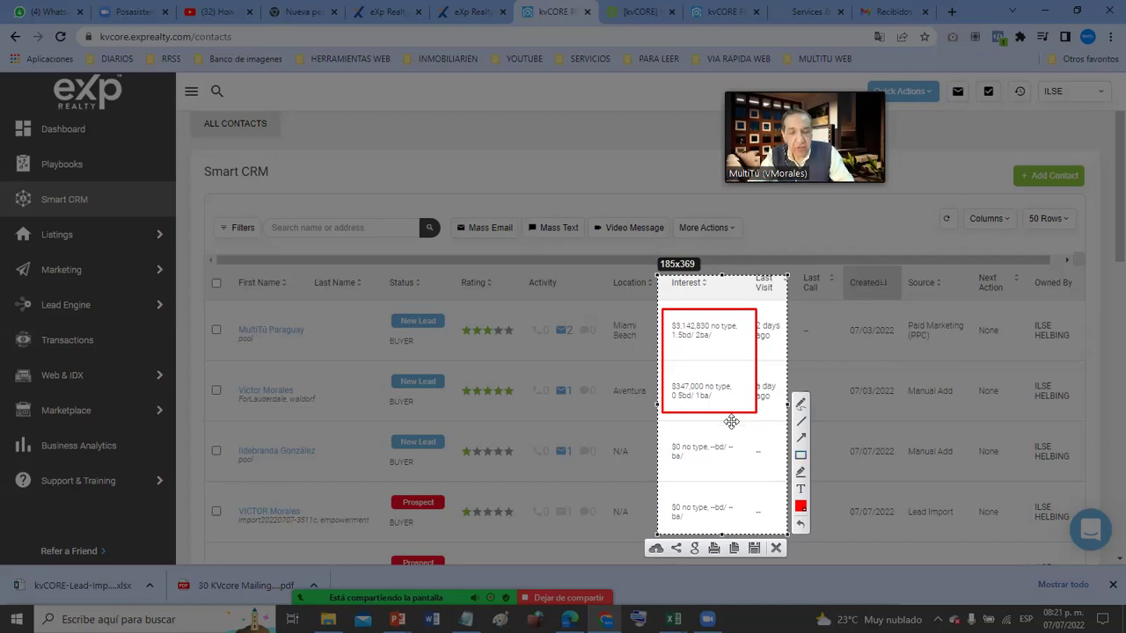
pyautogui.hotkey('ctrl', 'c')
pyautogui.scroll(-2, 698, 452)
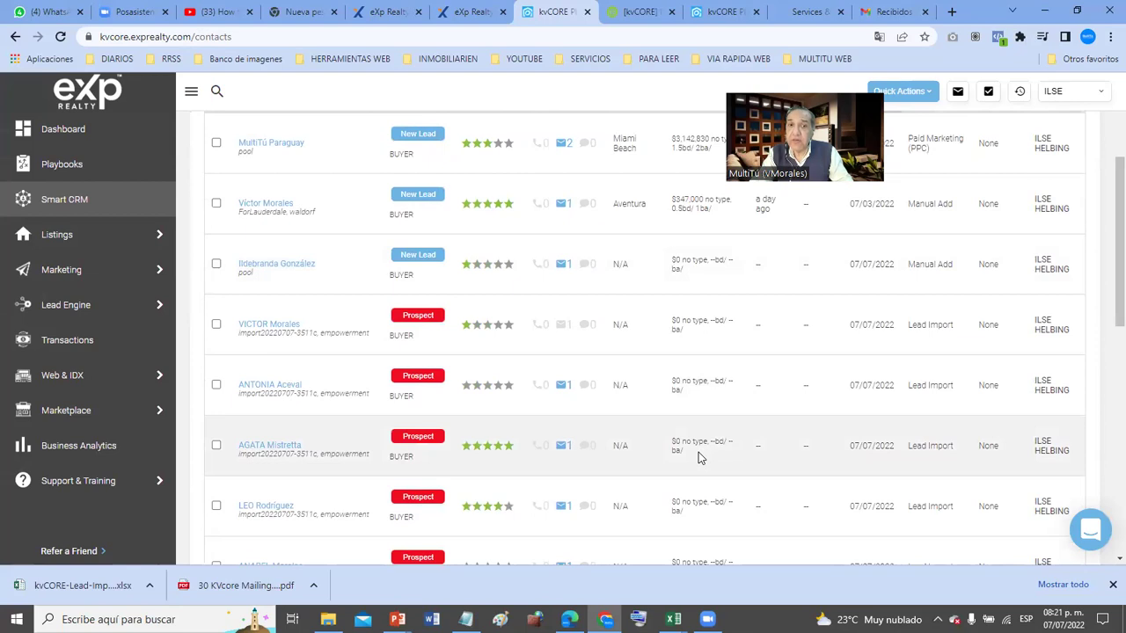
pyautogui.scroll(-5, 698, 452)
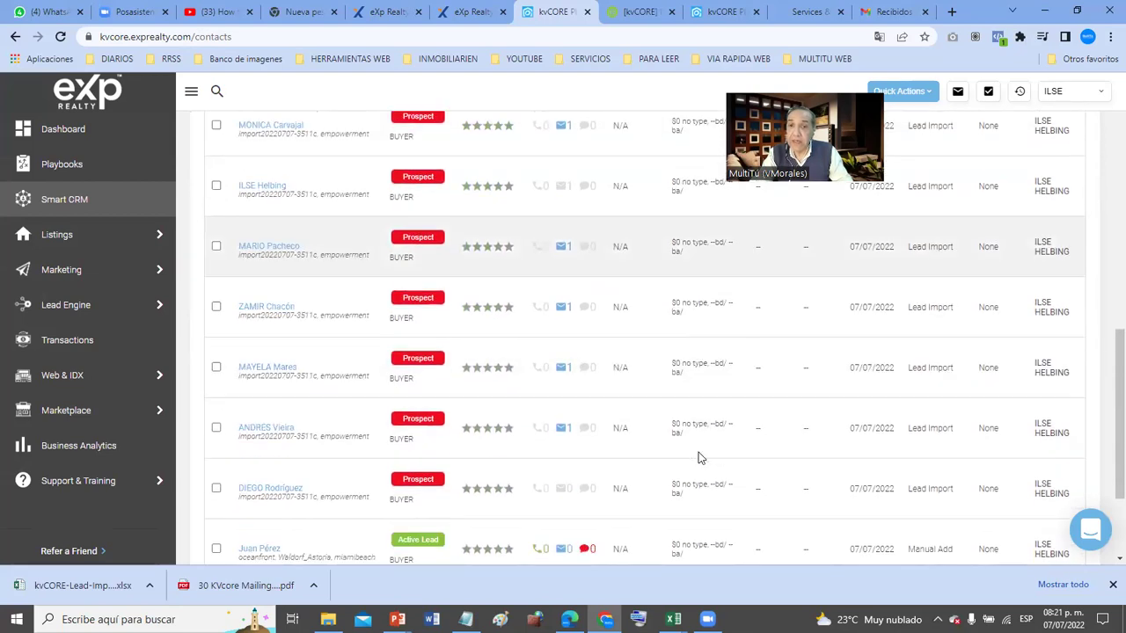
pyautogui.scroll(-1, 699, 457)
pyautogui.scroll(5, 698, 457)
pyautogui.scroll(3, 698, 458)
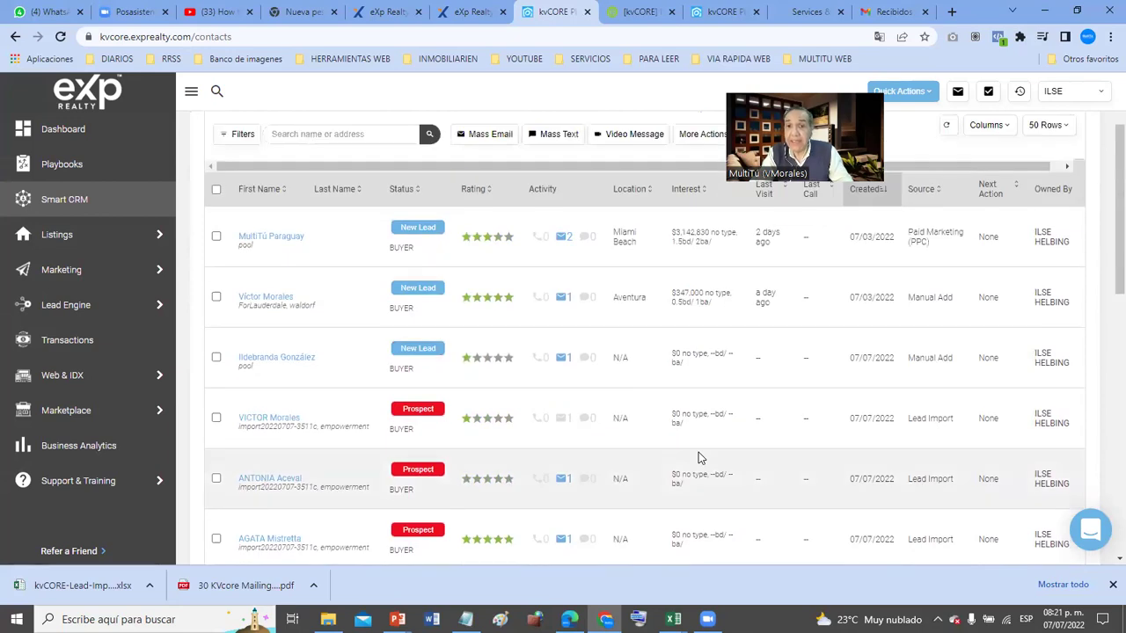
pyautogui.scroll(1, 698, 458)
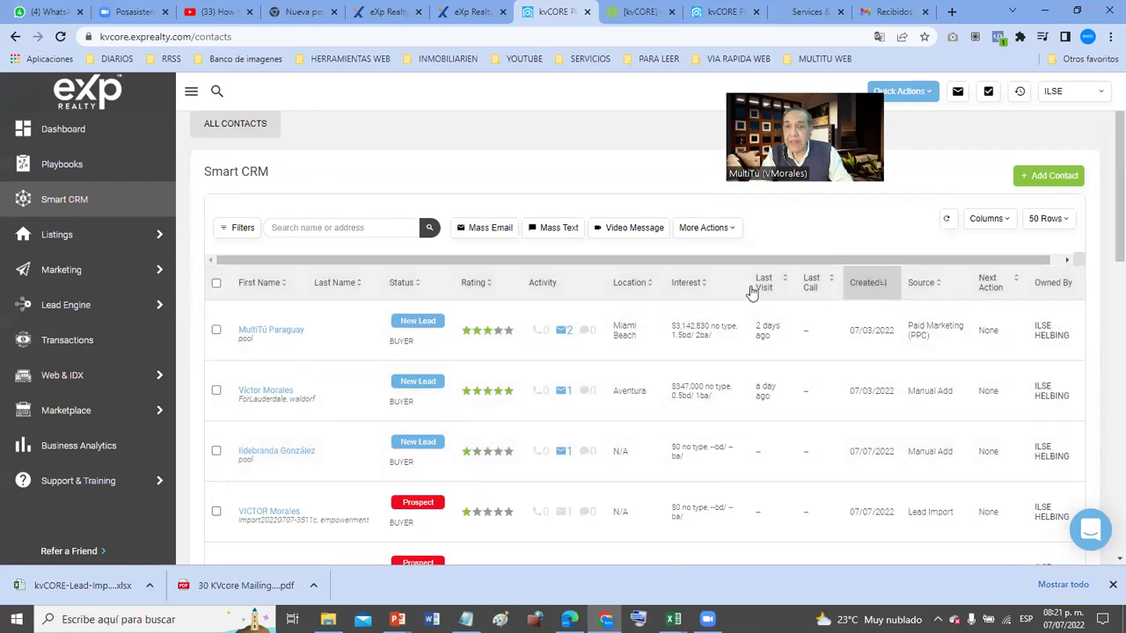
pyautogui.press('Print')
pyautogui.moveTo(743, 307)
pyautogui.mouseDown()
pyautogui.moveTo(837, 436)
pyautogui.moveTo(795, 427)
pyautogui.moveTo(794, 598)
pyautogui.mouseUp()
pyautogui.hotkey('ctrl', 'c')
pyautogui.moveTo(1106, 262); pyautogui.dragTo(1106, 525)
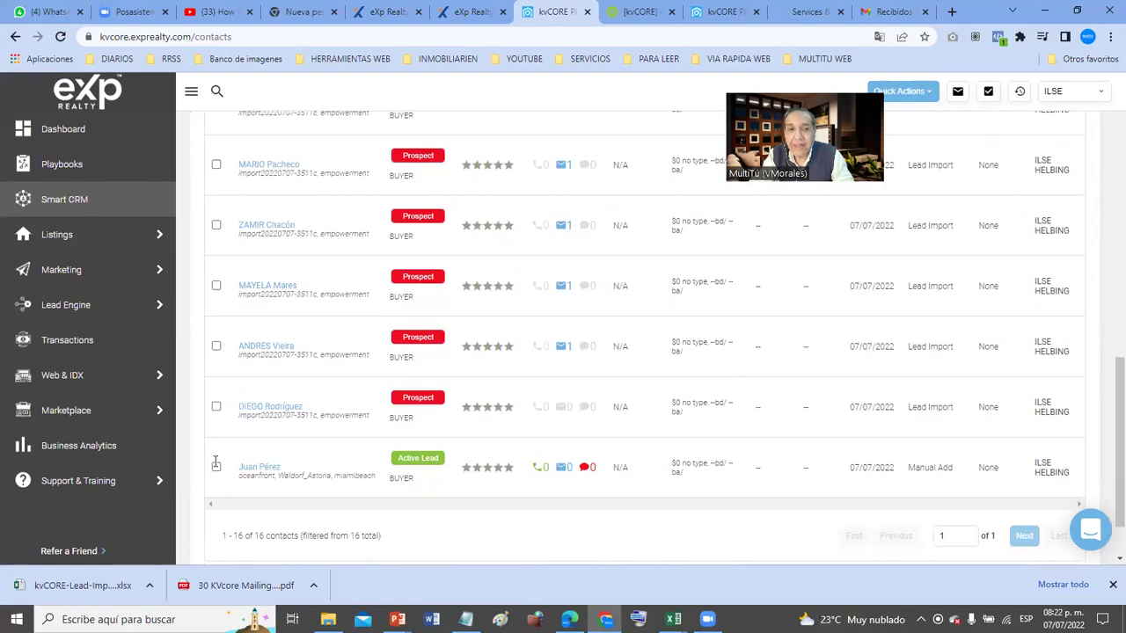
pyautogui.scroll(10, 900, 477)
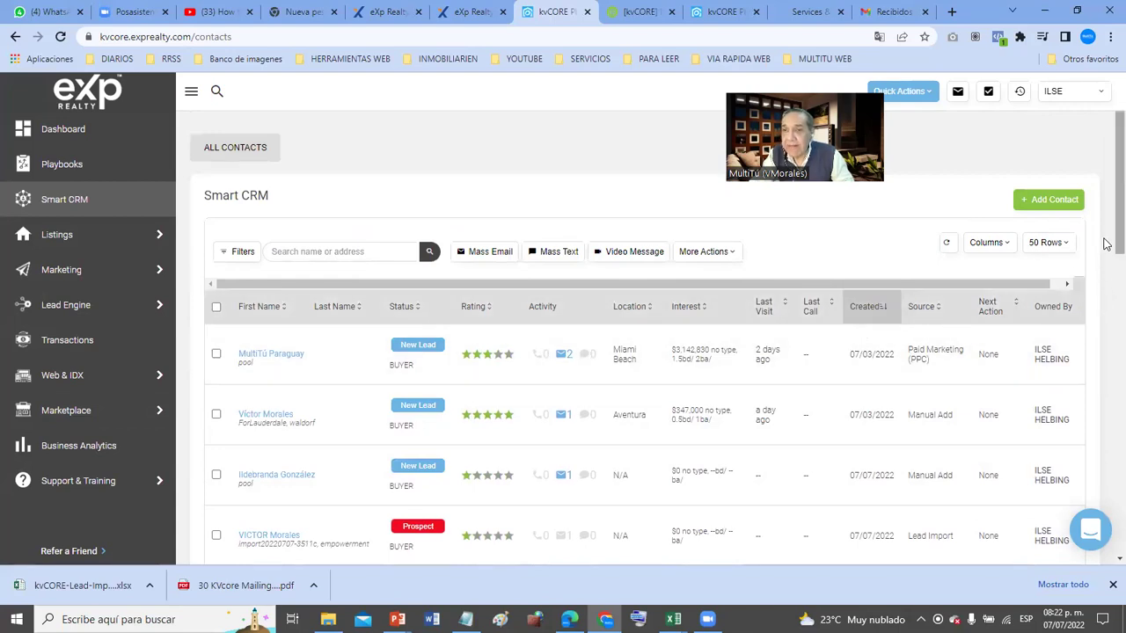
pyautogui.scroll(-1, 1106, 244)
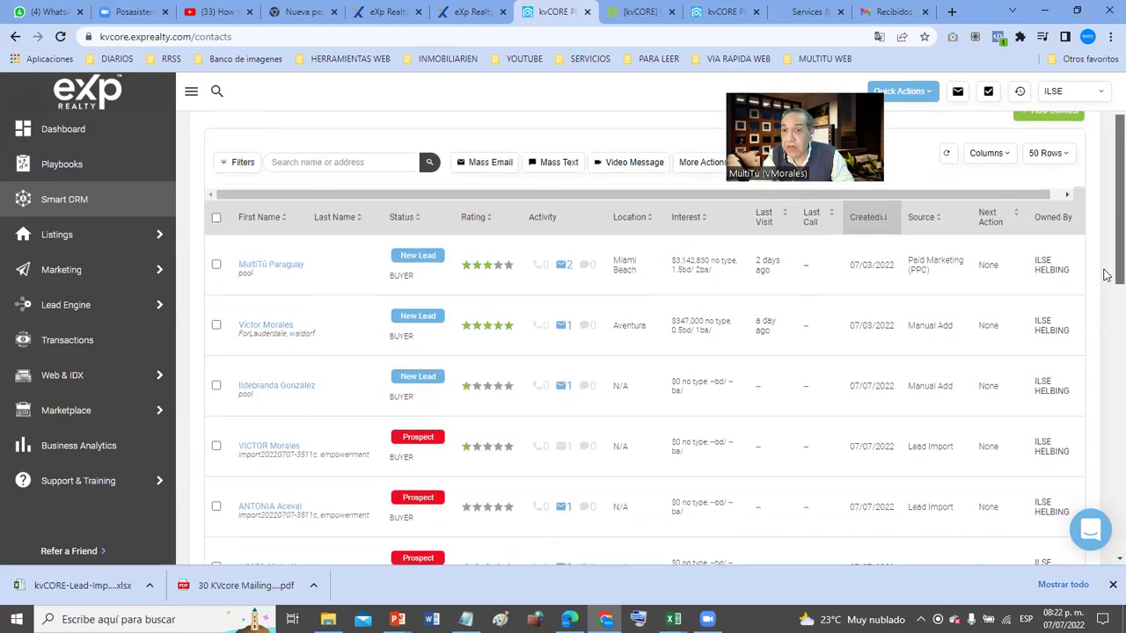
pyautogui.scroll(-2, 1106, 290)
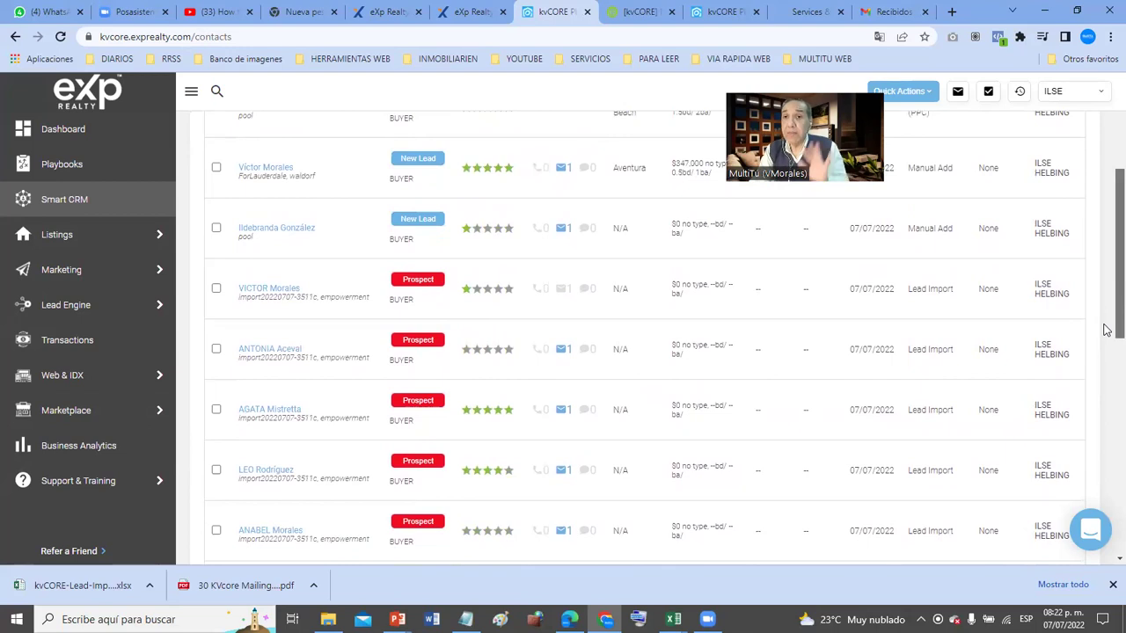
pyautogui.scroll(-1, 1105, 347)
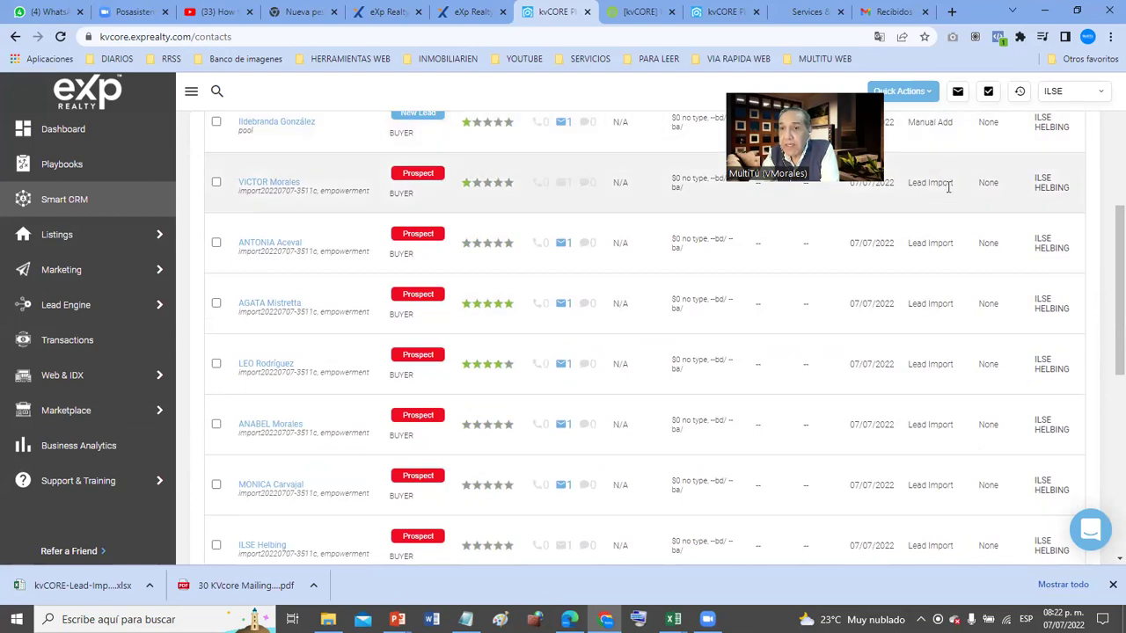
pyautogui.scroll(-5, 959, 261)
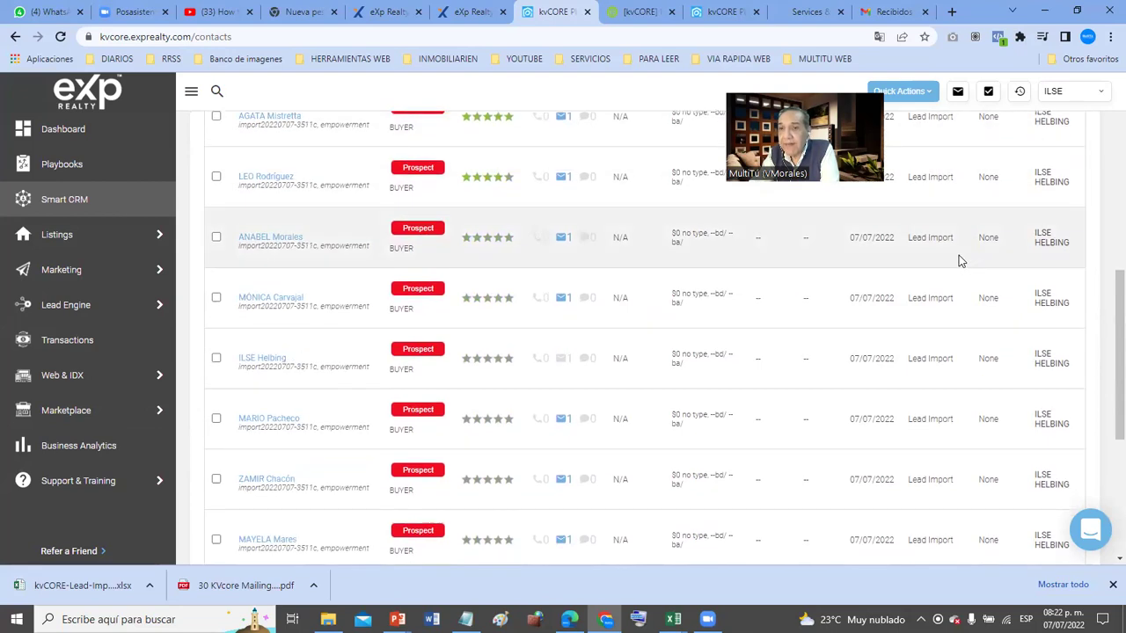
pyautogui.scroll(10, 959, 261)
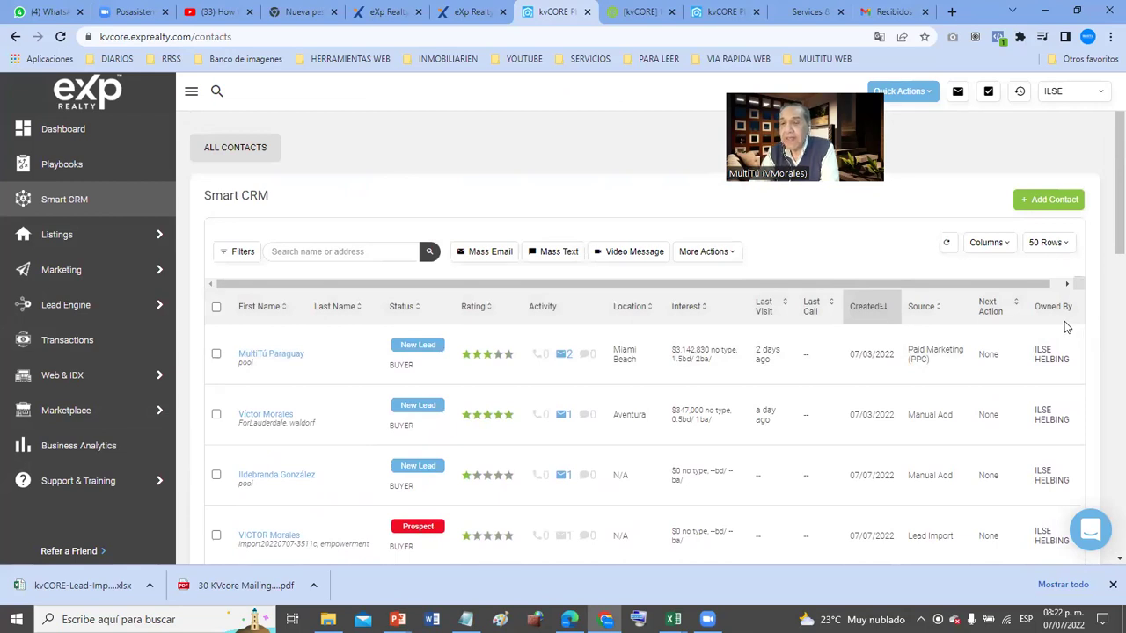
pyautogui.scroll(-10, 1060, 400)
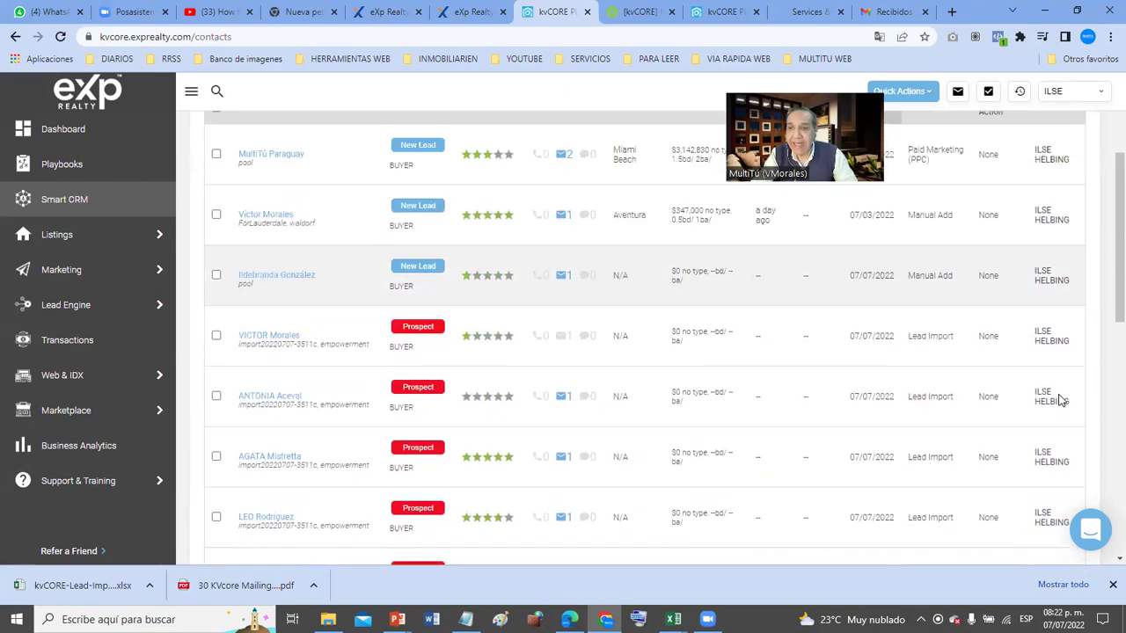
pyautogui.scroll(-3, 1060, 400)
pyautogui.scroll(15, 1059, 400)
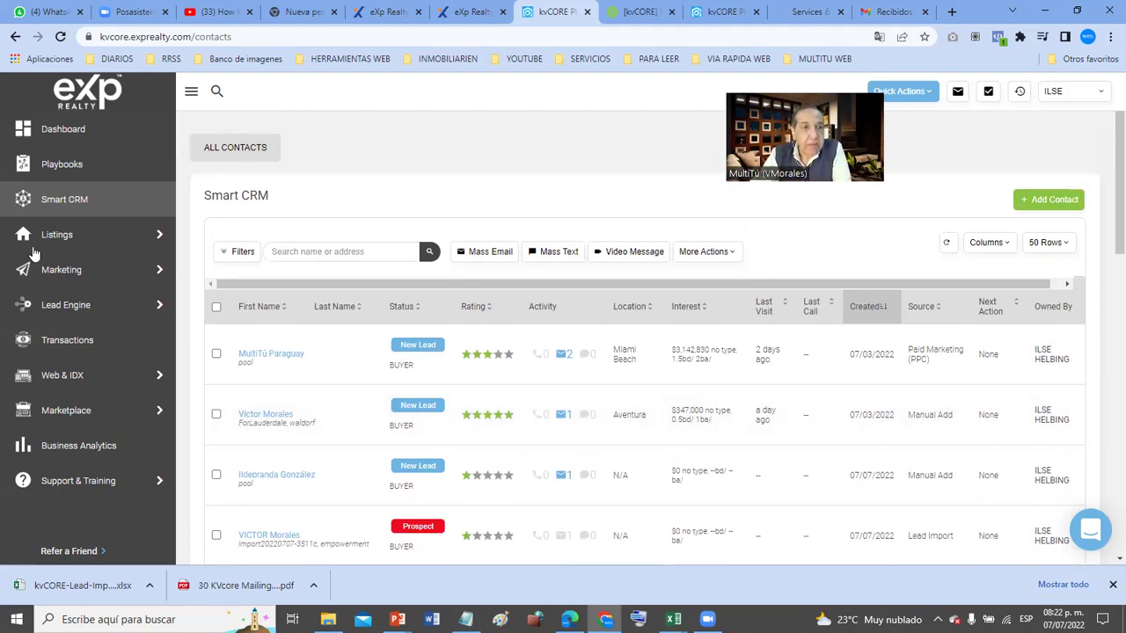
# - Bring up the Marketing flyout menu under Lead Engine in the sidebar
pyautogui.moveTo(31, 286)
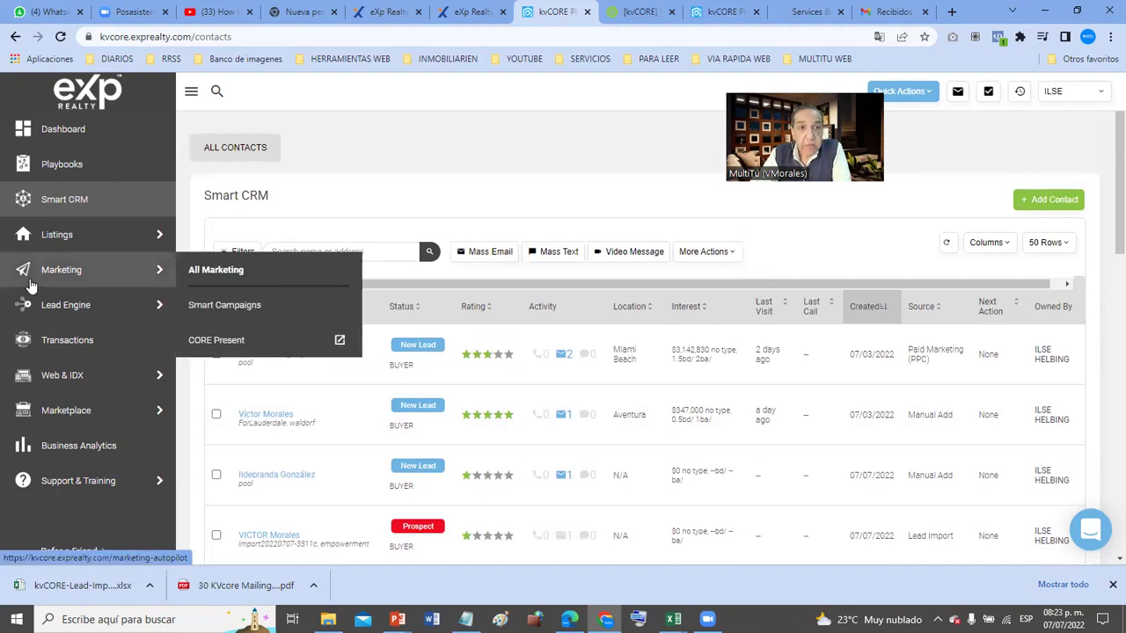
pyautogui.moveTo(99, 304)
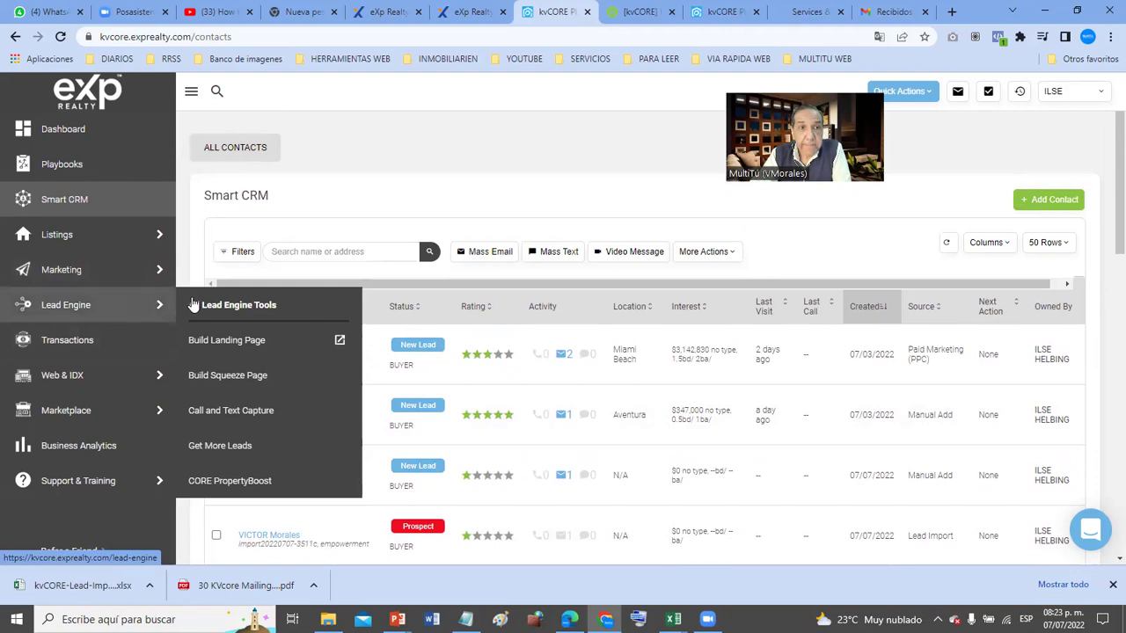
# - Open All Marketing and launch the Scheduled Mass Emails card via Get Started
pyautogui.moveTo(167, 275)
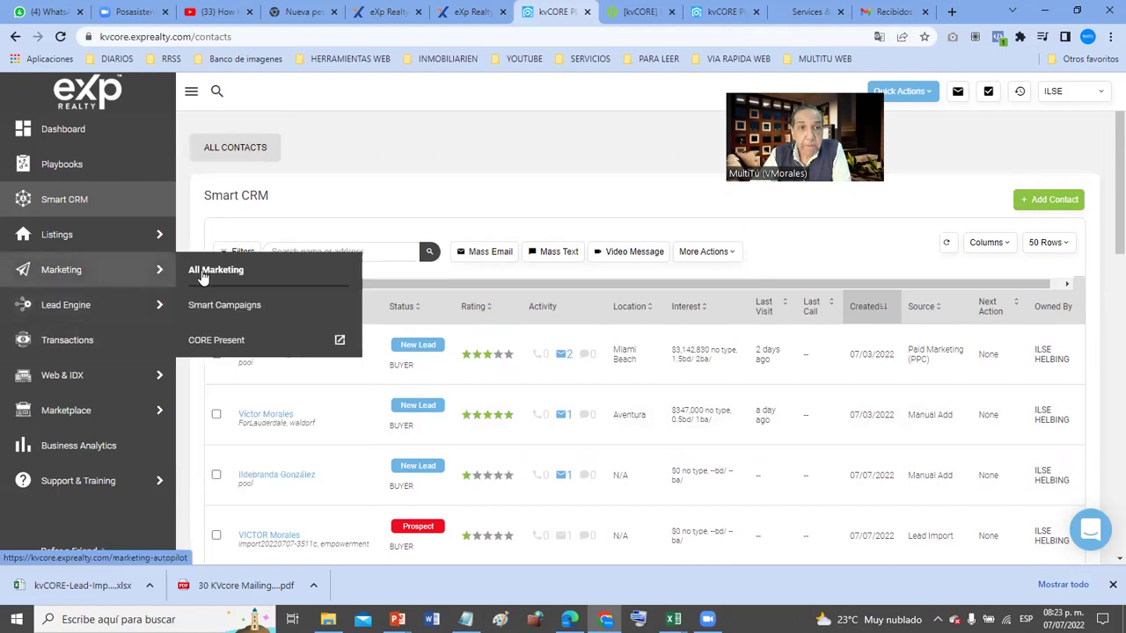
pyautogui.click(243, 277)
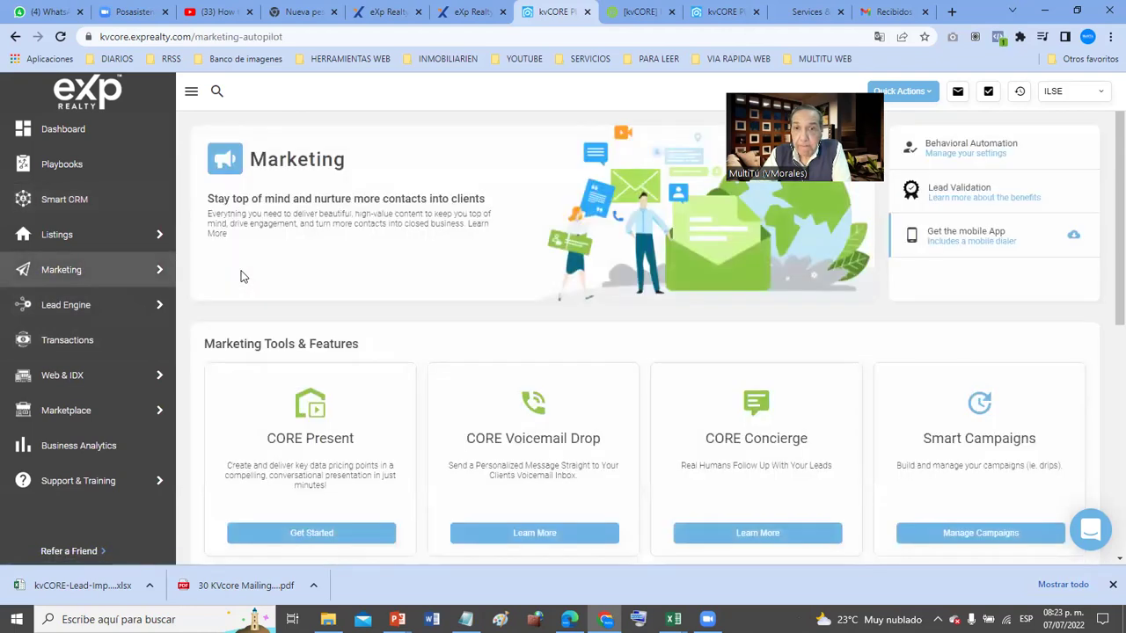
pyautogui.scroll(-3, 647, 324)
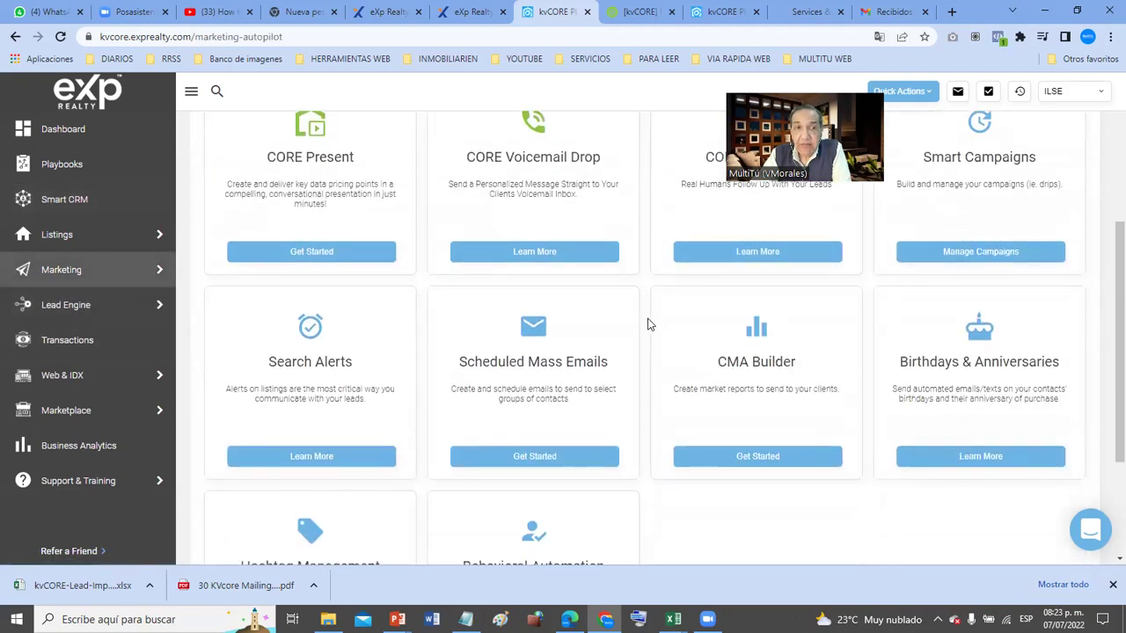
pyautogui.click(530, 464)
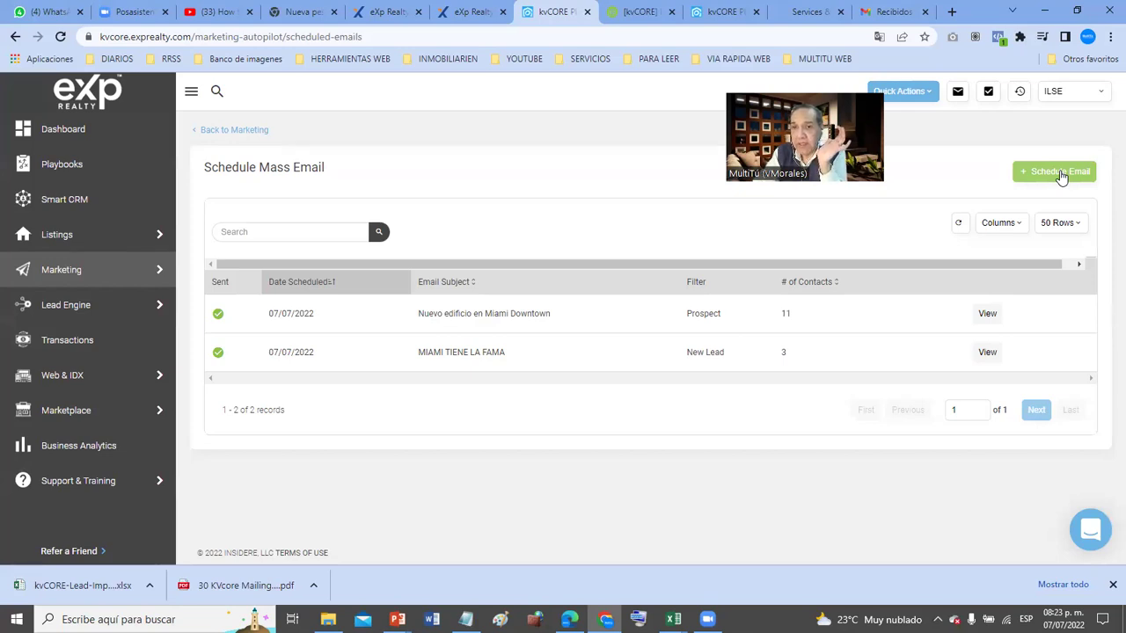
# - Start a new scheduled email and set its recipients to Send to Contacts with Status
pyautogui.click(1060, 172)
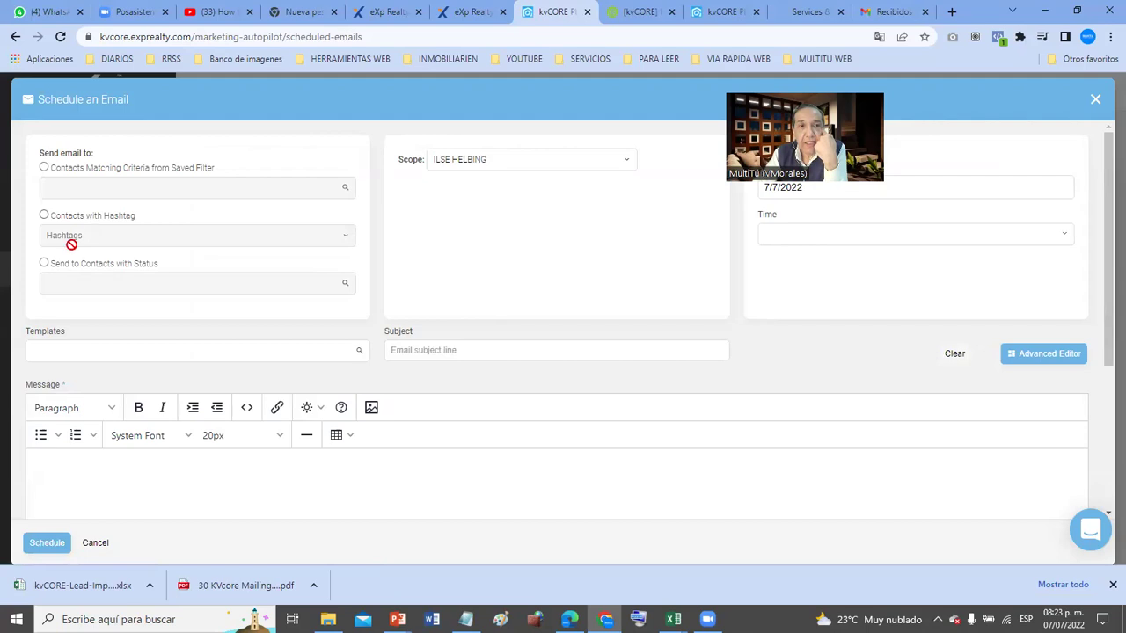
pyautogui.click(44, 168)
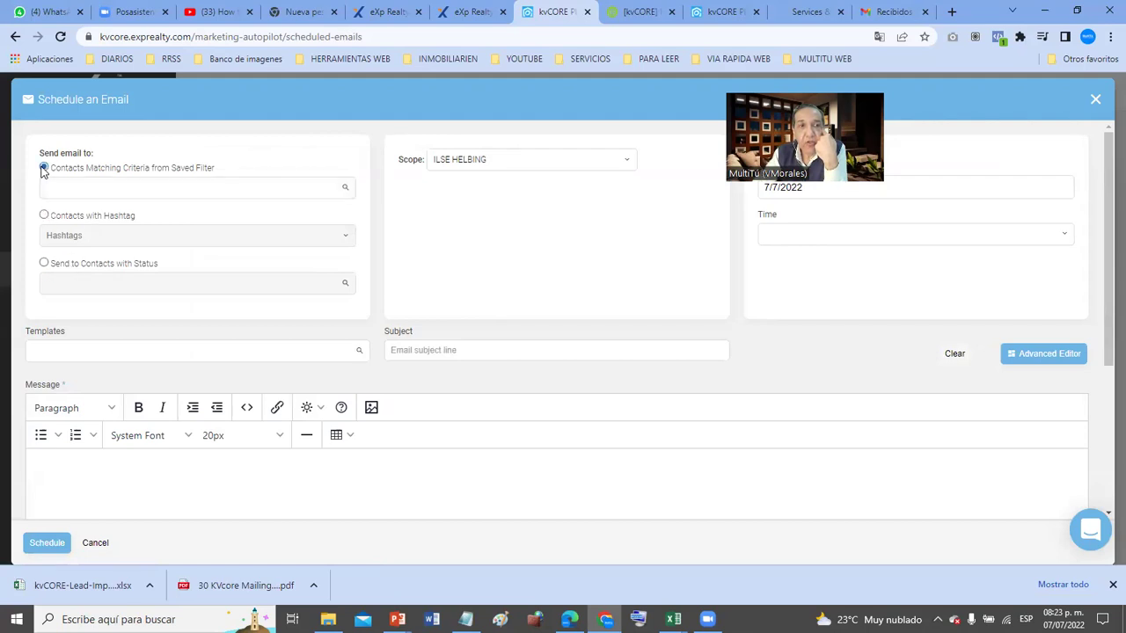
pyautogui.click(44, 216)
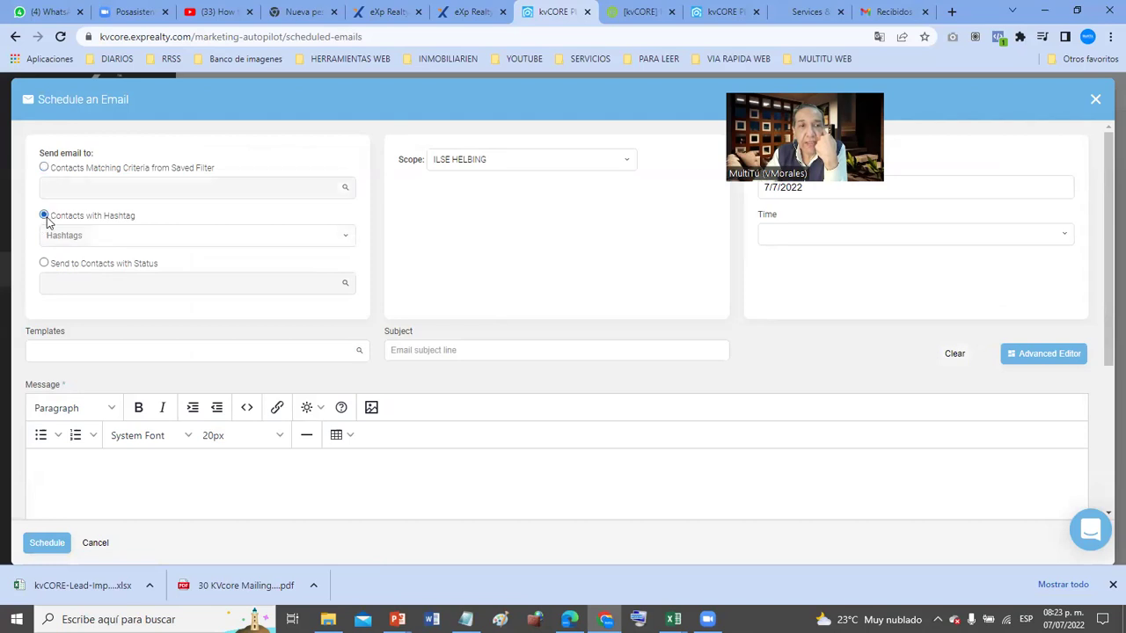
pyautogui.click(44, 264)
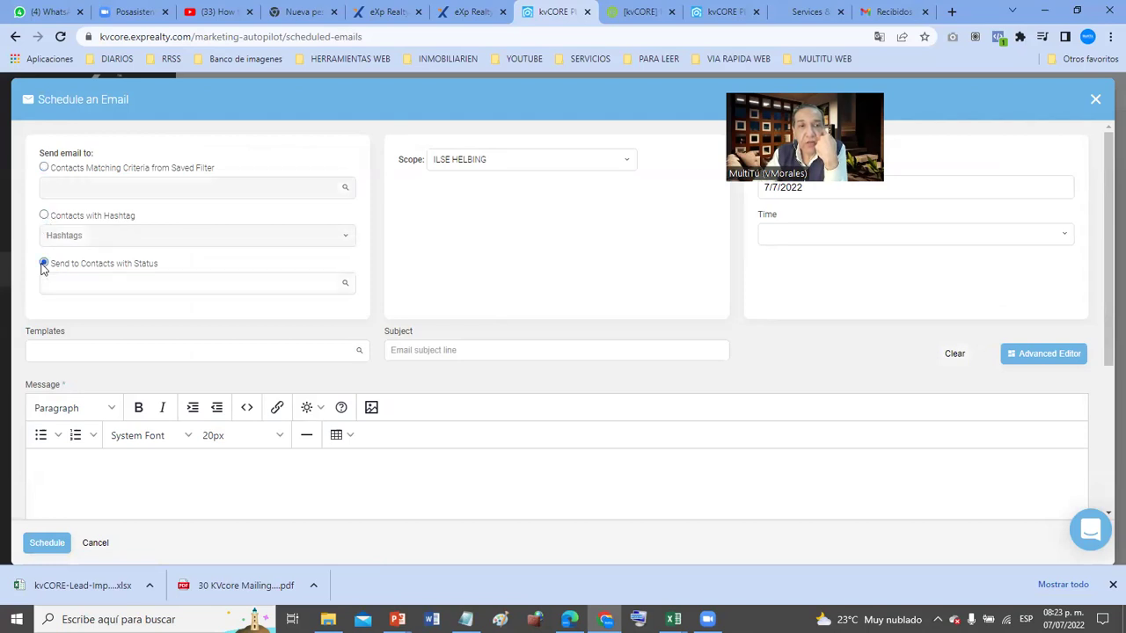
pyautogui.click(78, 282)
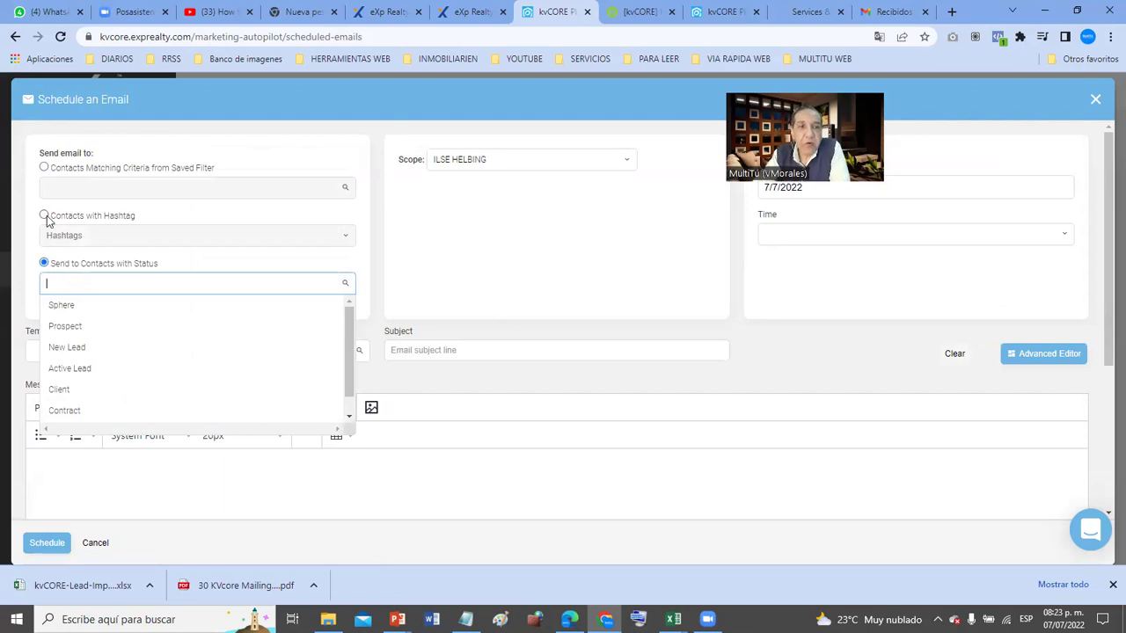
pyautogui.click(44, 216)
pyautogui.click(44, 167)
pyautogui.click(44, 215)
pyautogui.click(44, 264)
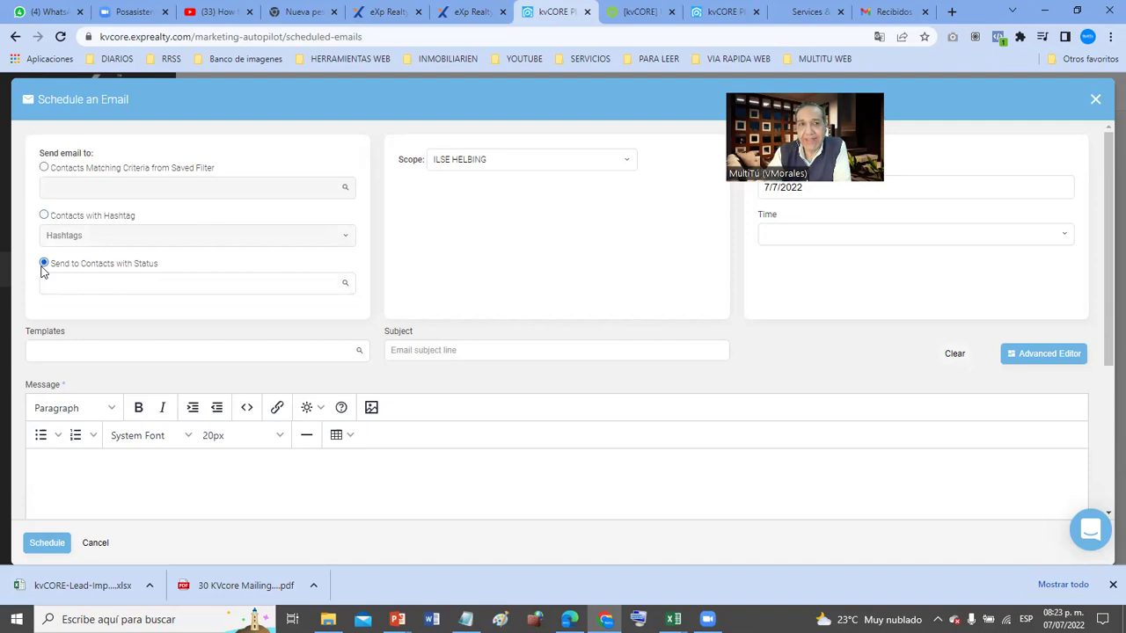
pyautogui.click(85, 282)
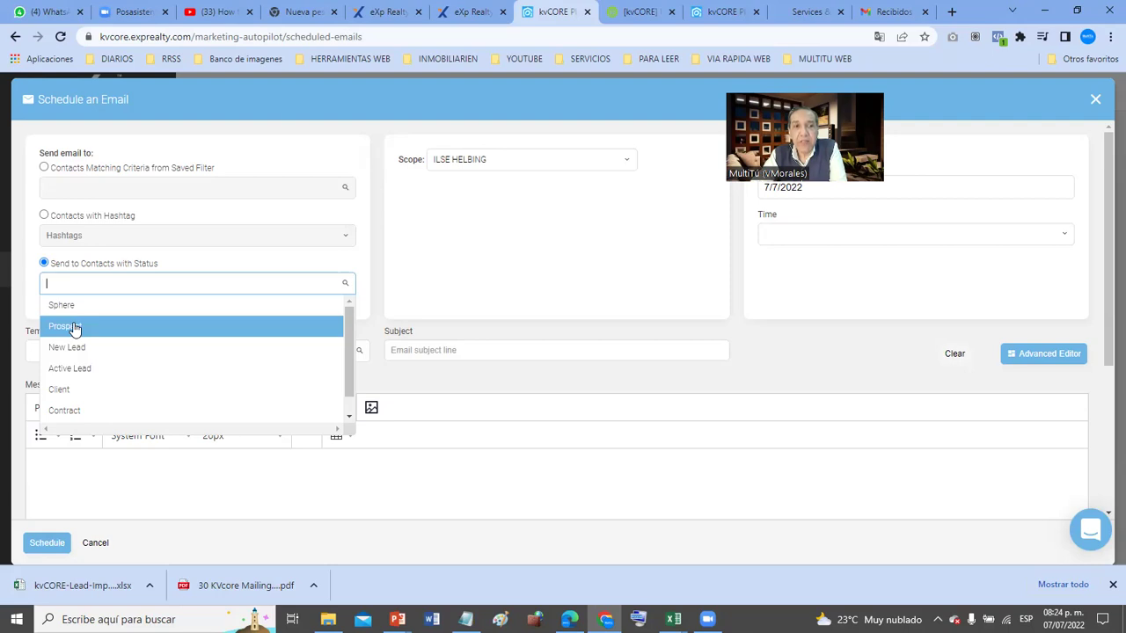
# - Choose Active Lead, Prospect and Sphere as recipient statuses, then close the unsaved email form
pyautogui.scroll(-1, 75, 328)
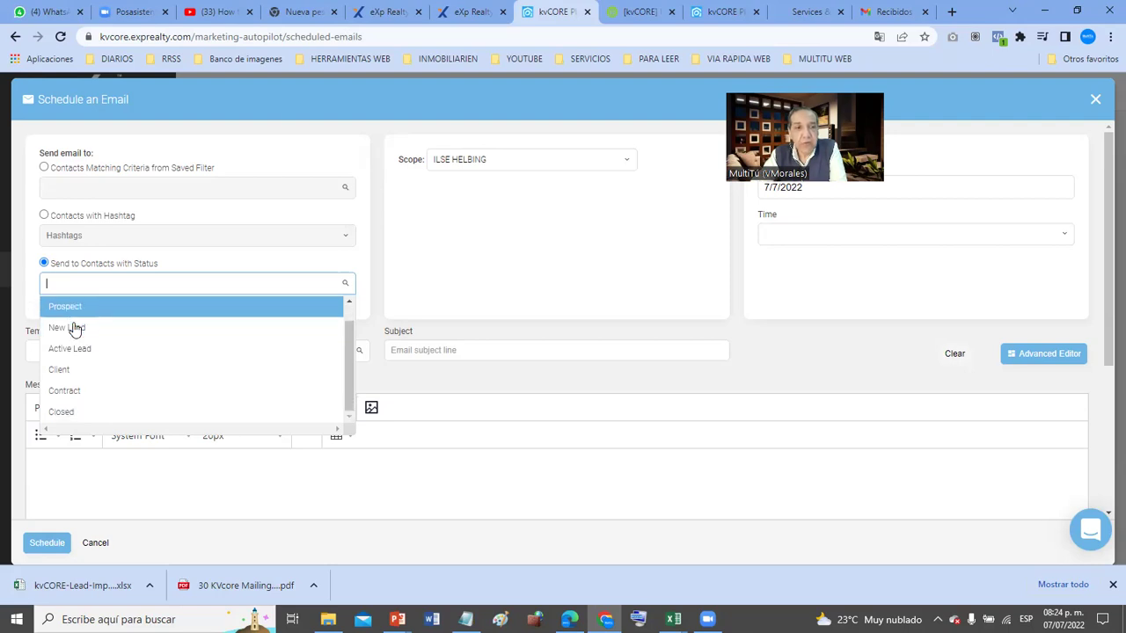
pyautogui.click(75, 348)
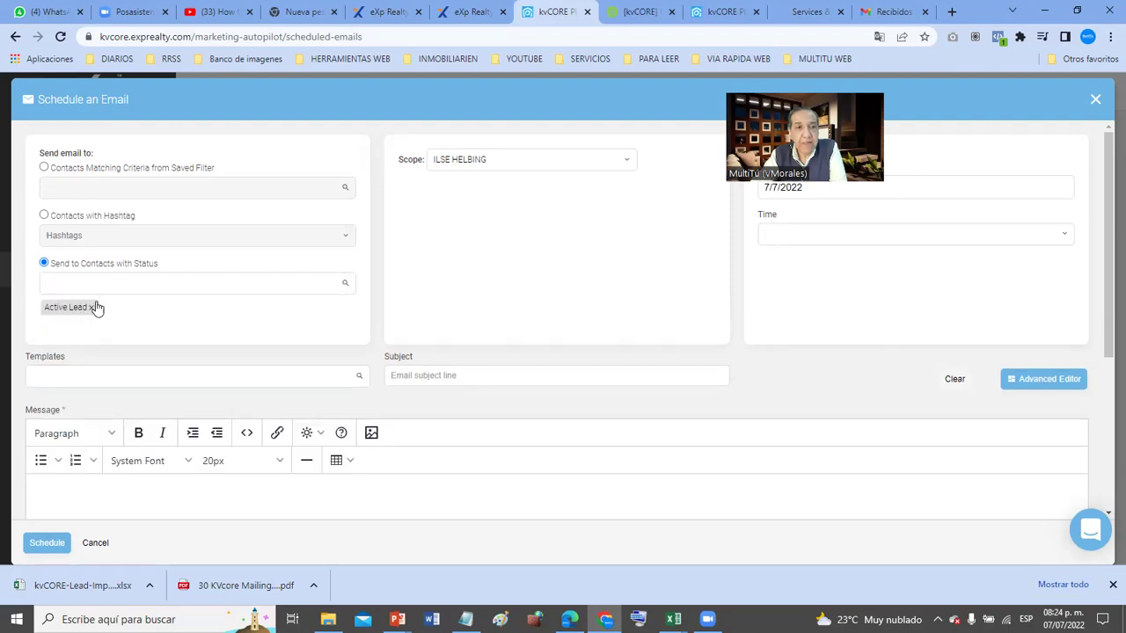
pyautogui.click(104, 282)
pyautogui.click(74, 324)
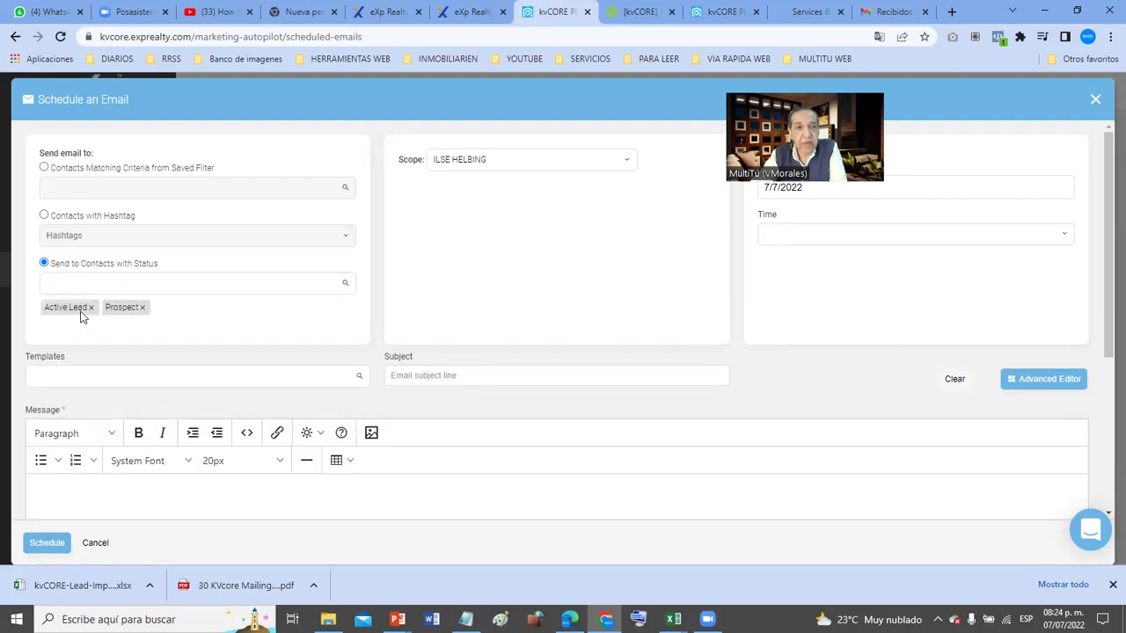
pyautogui.click(103, 282)
pyautogui.click(79, 305)
pyautogui.click(98, 283)
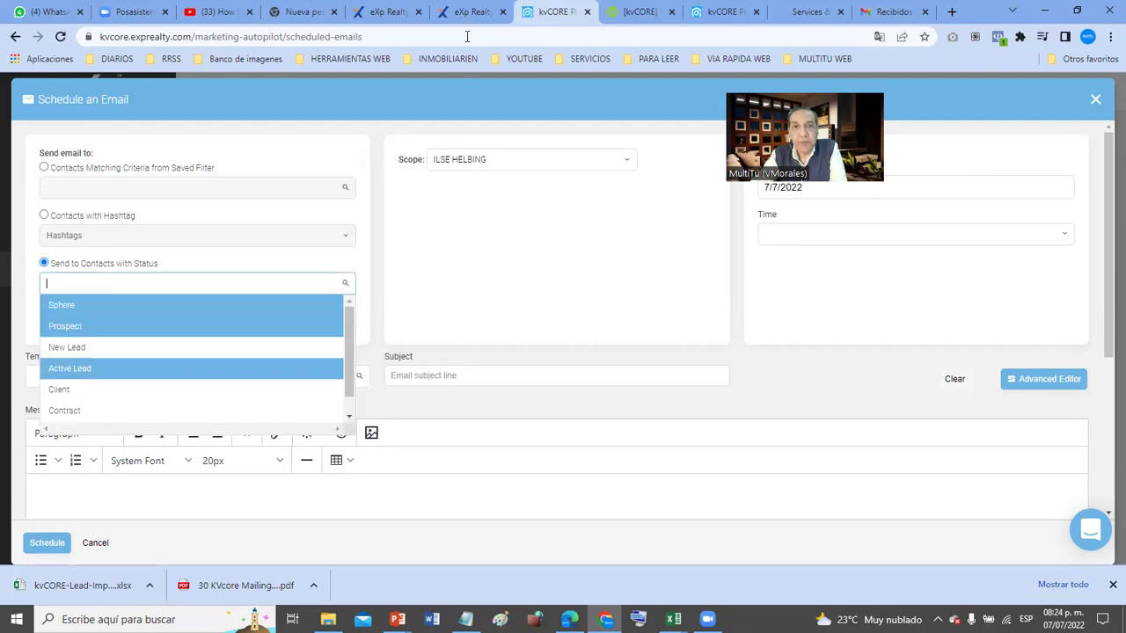
pyautogui.click(1096, 101)
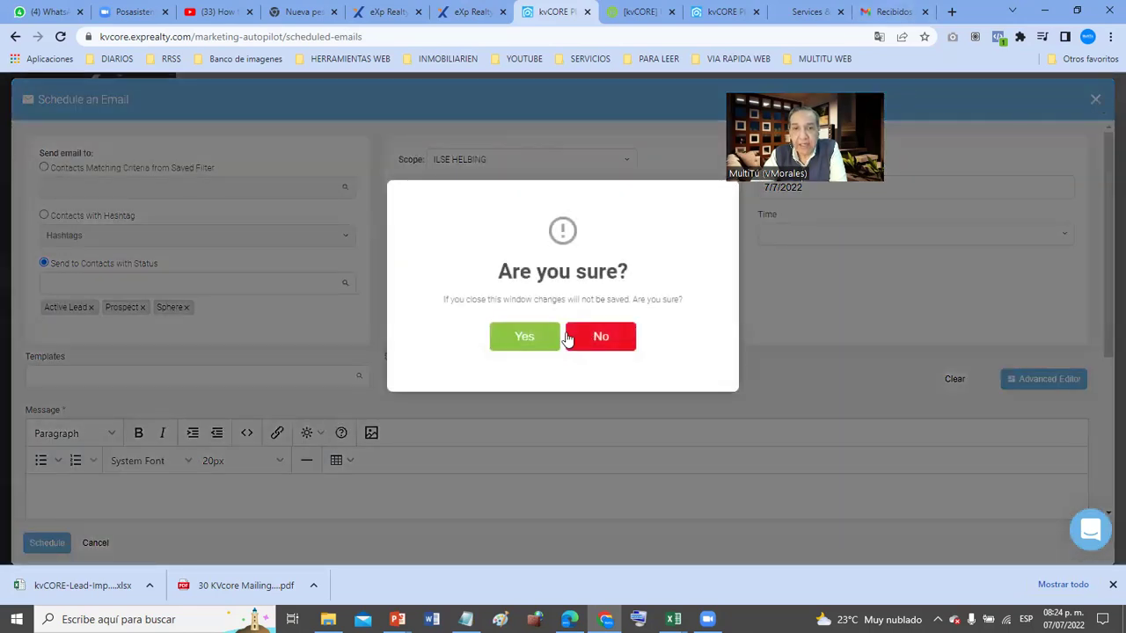
# - Discard the unsaved draft and go back through Smart CRM and All Marketing to Scheduled Mass Emails
pyautogui.click(505, 338)
pyautogui.moveTo(84, 231)
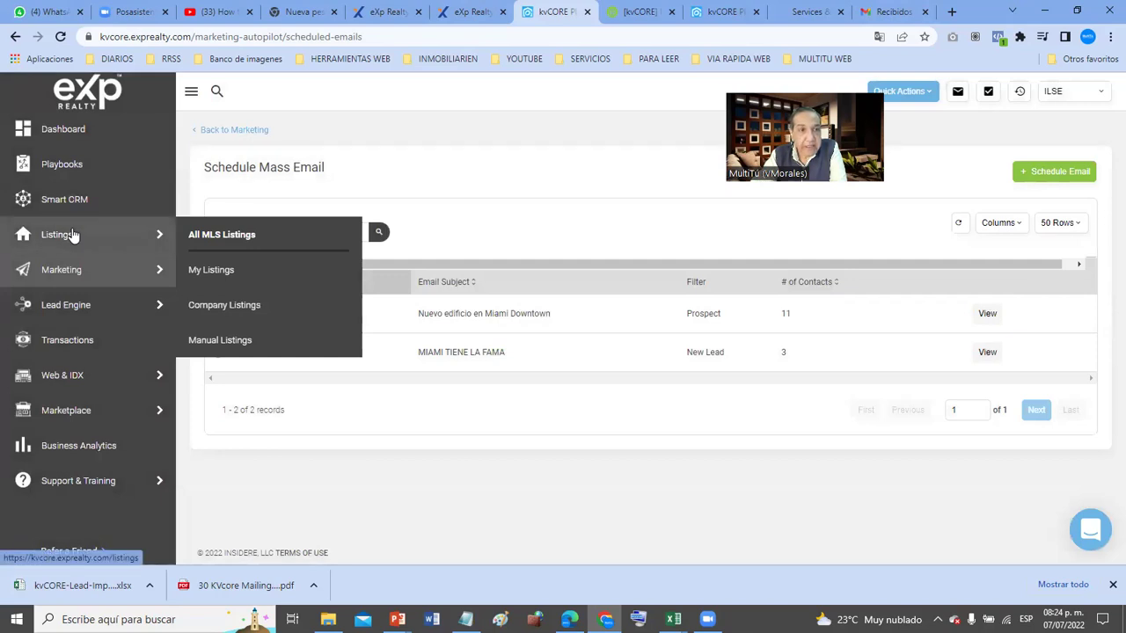
pyautogui.moveTo(70, 269)
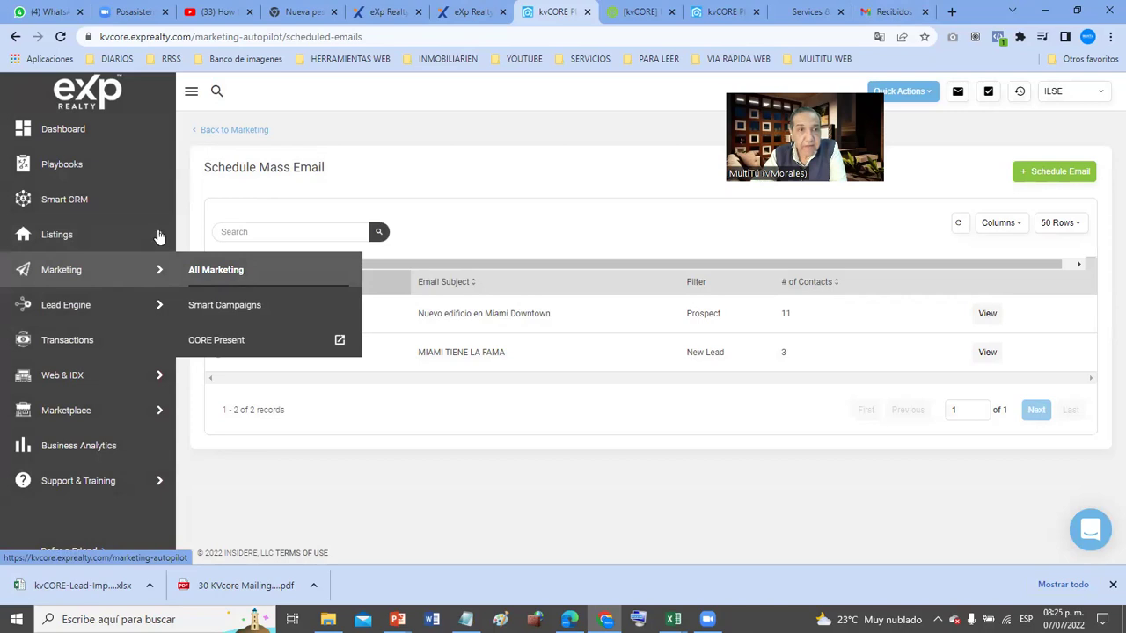
pyautogui.click(148, 195)
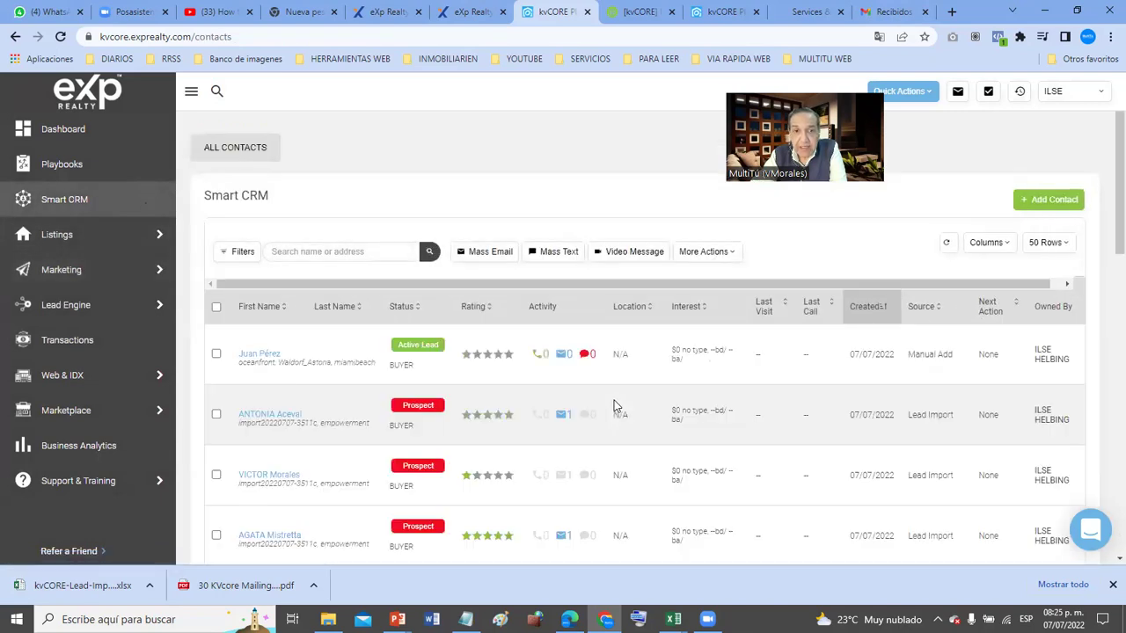
pyautogui.moveTo(117, 271)
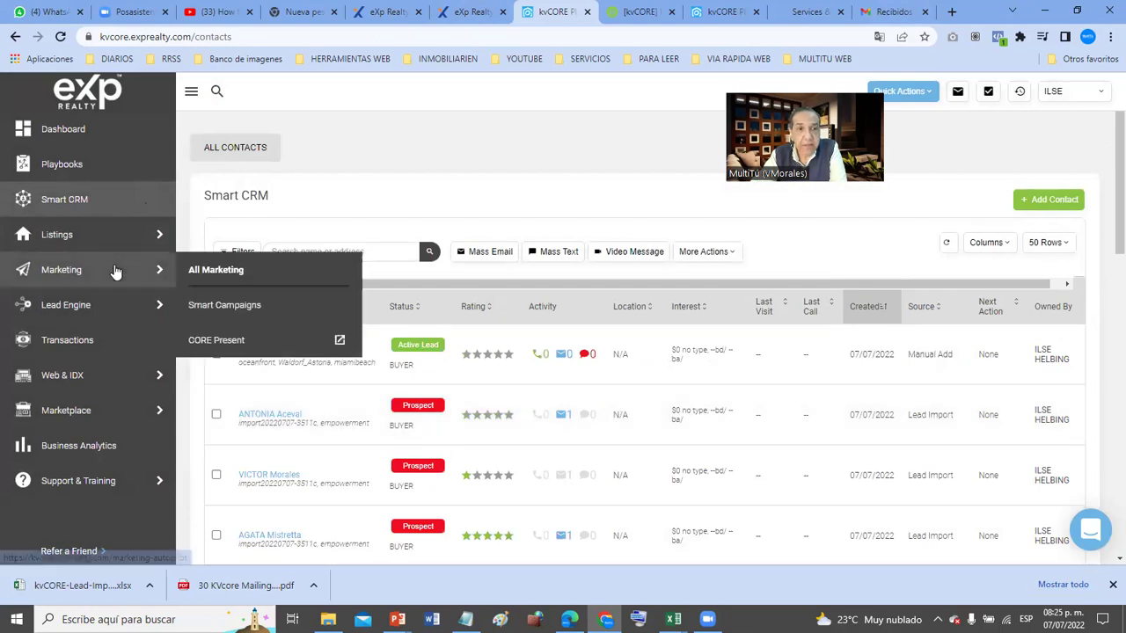
pyautogui.click(246, 271)
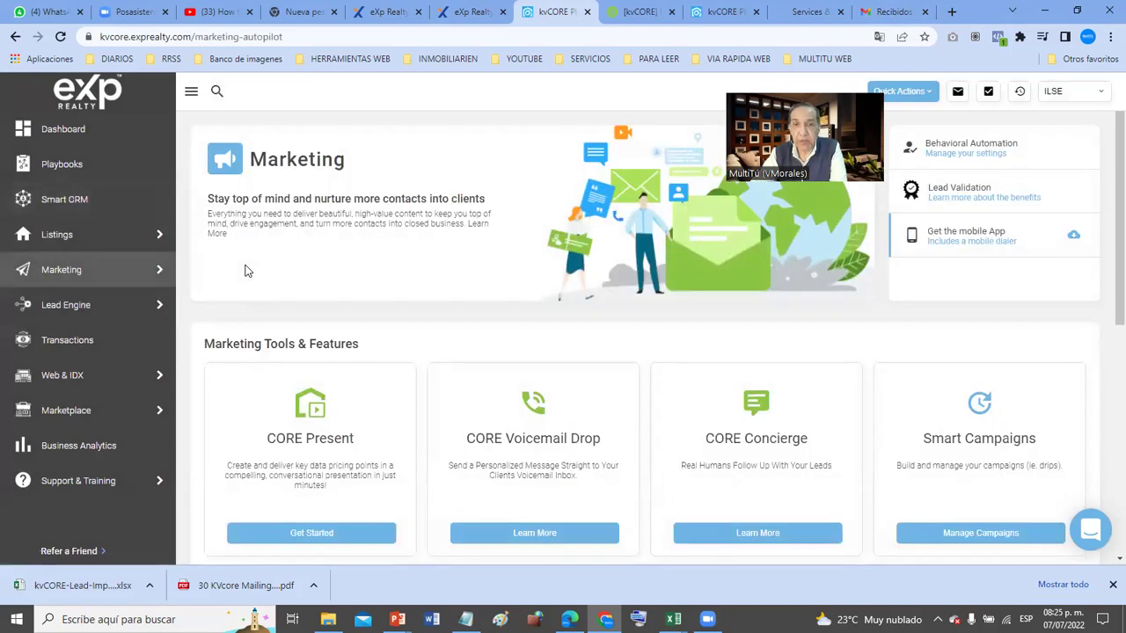
pyautogui.scroll(-4, 835, 404)
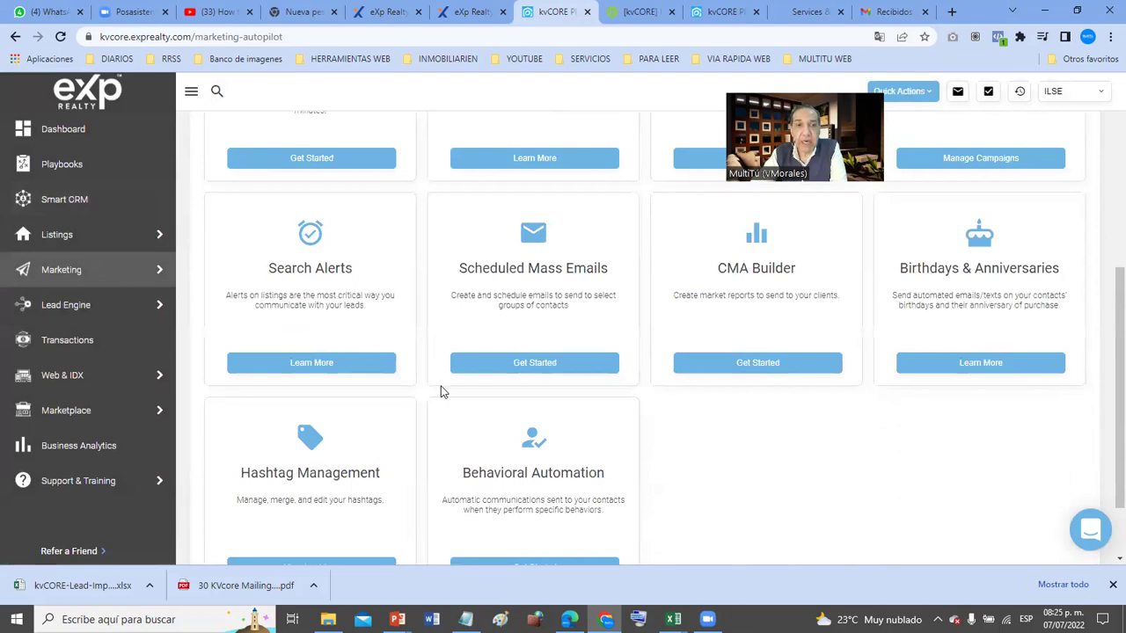
pyautogui.click(534, 365)
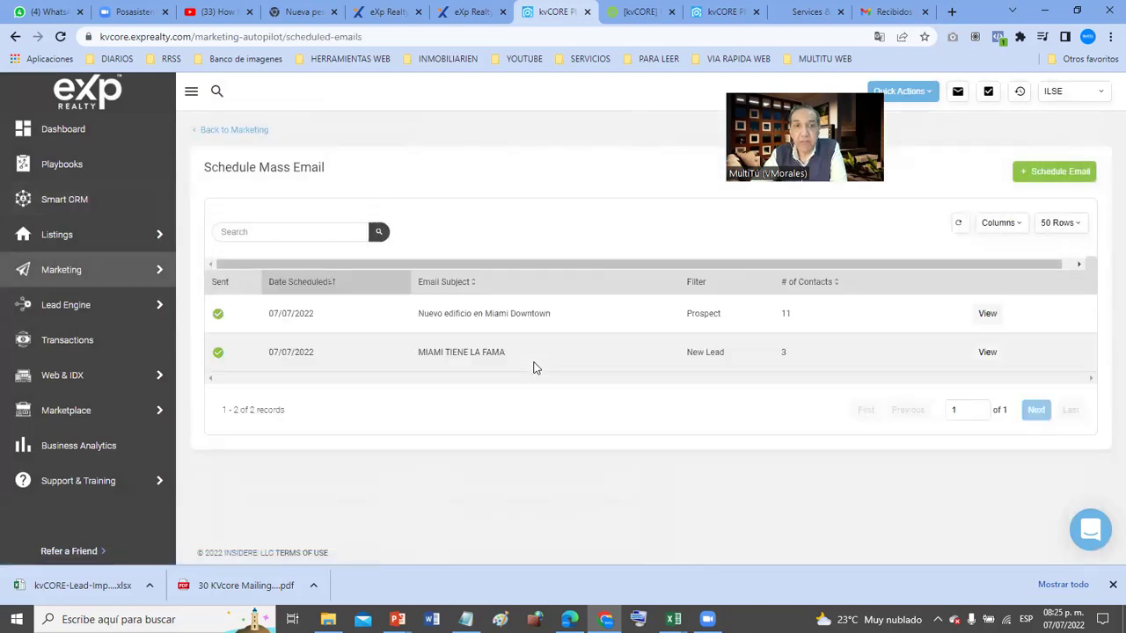
# - Start a new scheduled email addressed to contacts with the Prospect status
pyautogui.click(1059, 175)
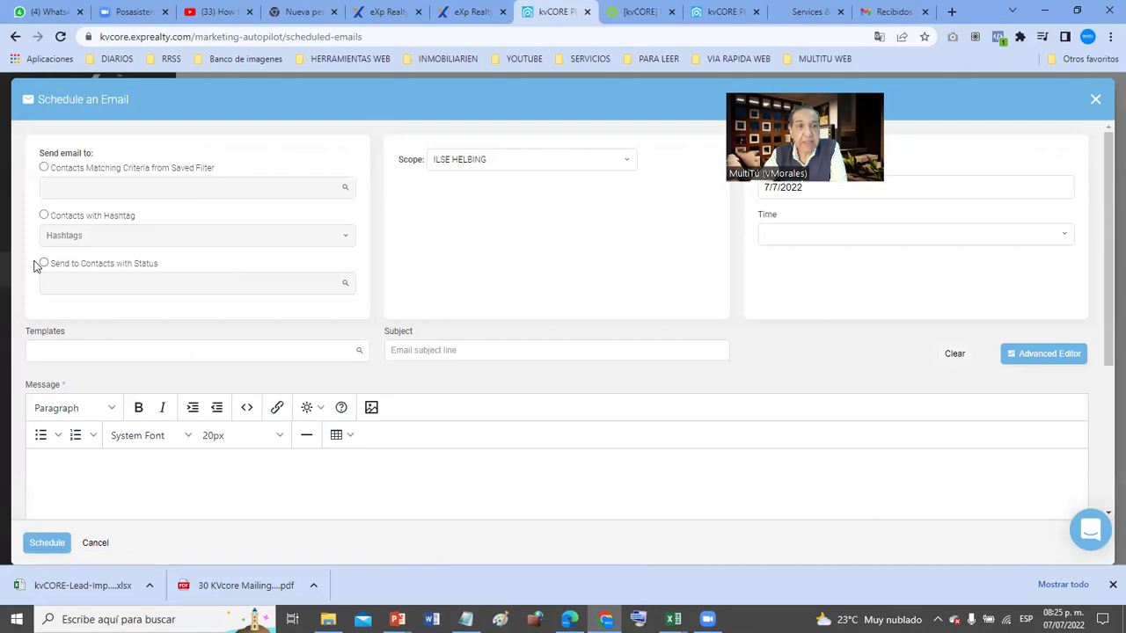
pyautogui.click(43, 262)
pyautogui.click(67, 280)
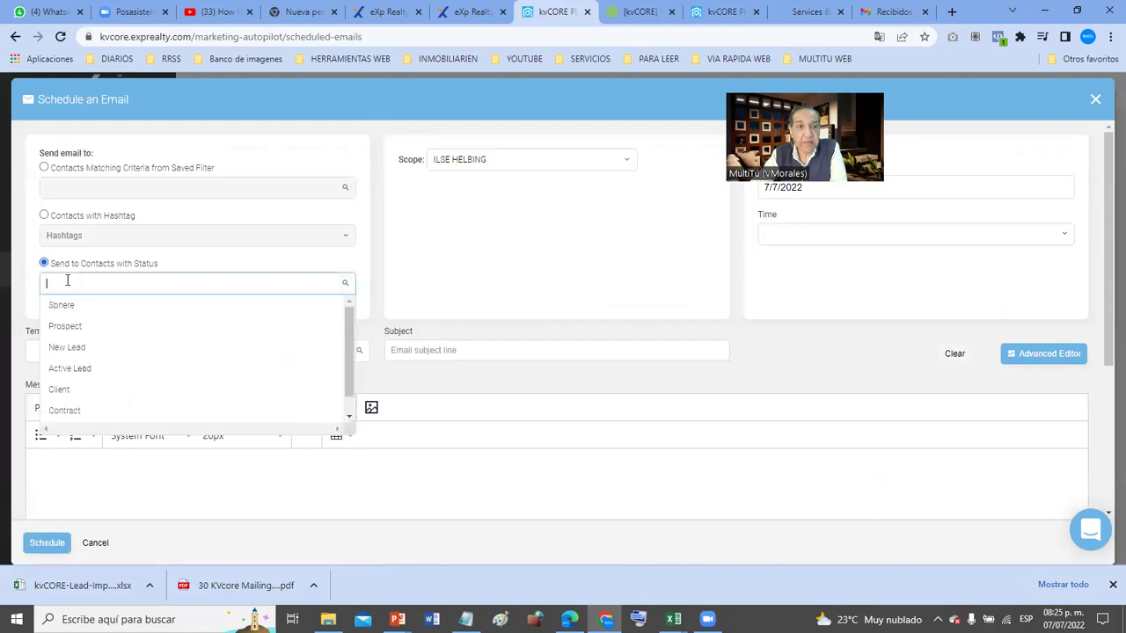
pyautogui.click(69, 325)
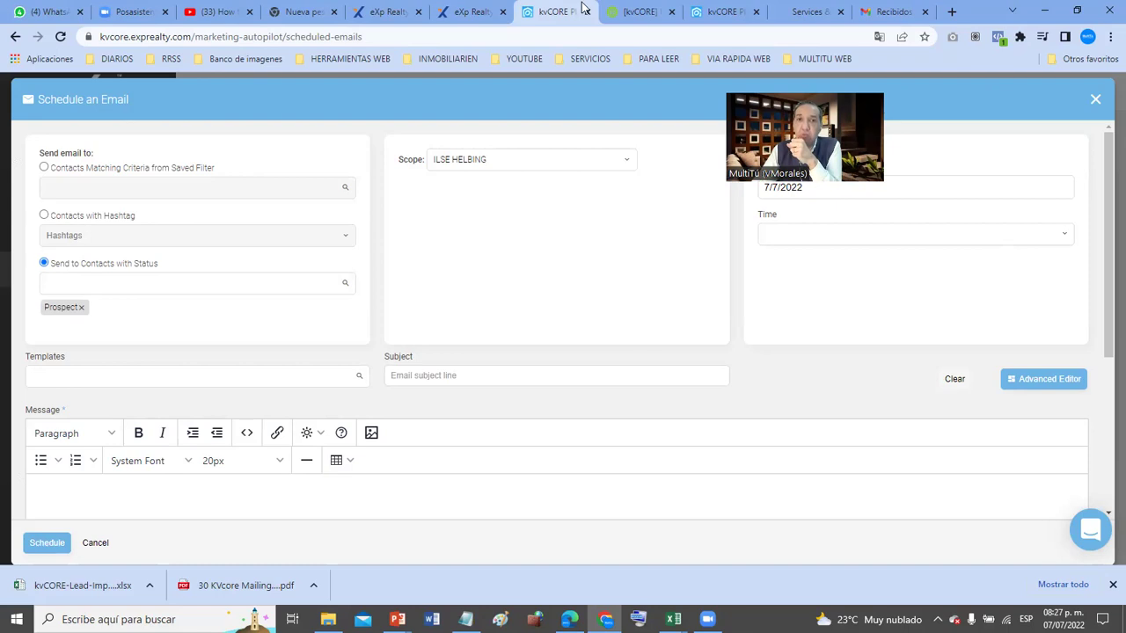
# - Open YouTube in a new tab and search 'como conseguir email gratis' using the first suggestion
pyautogui.click(952, 12)
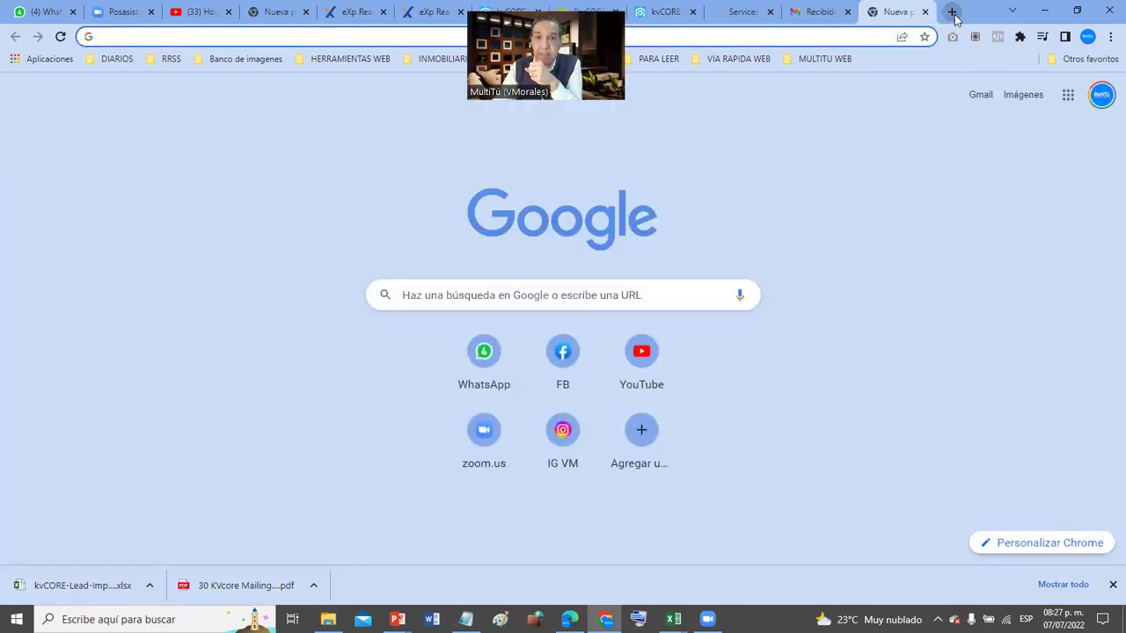
pyautogui.click(643, 353)
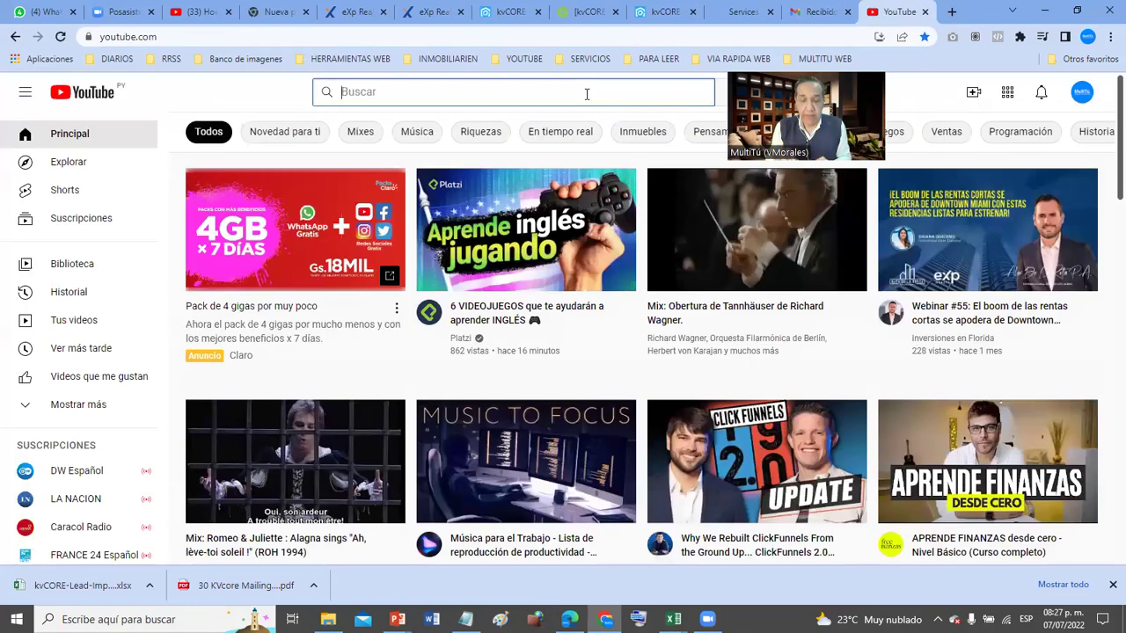
pyautogui.click(586, 92)
pyautogui.write('como')
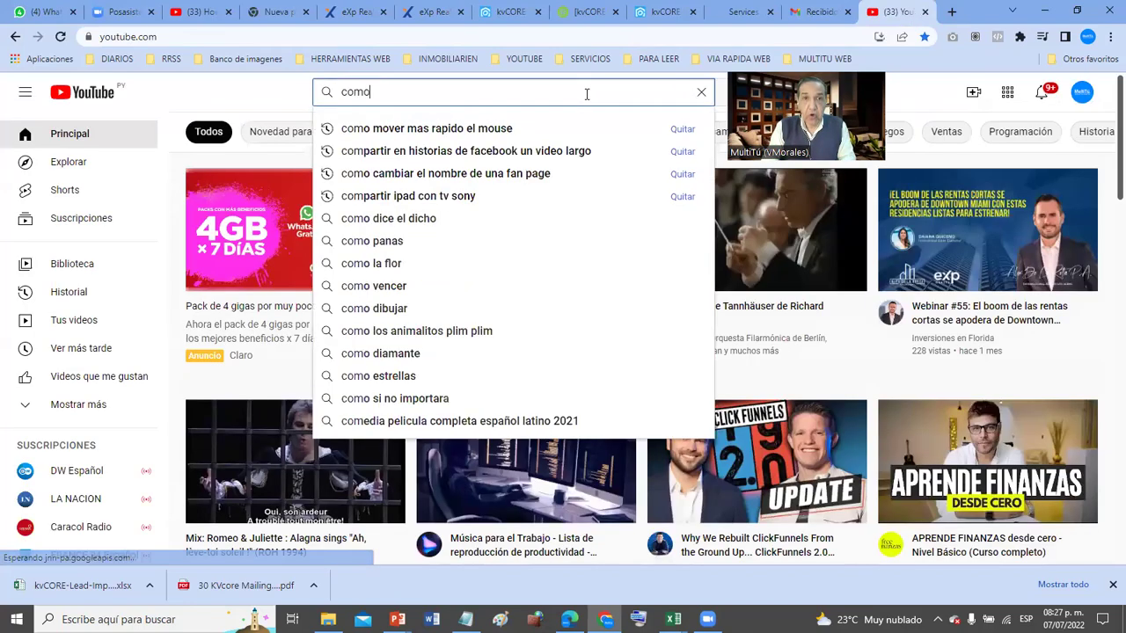
pyautogui.write(' conseguir')
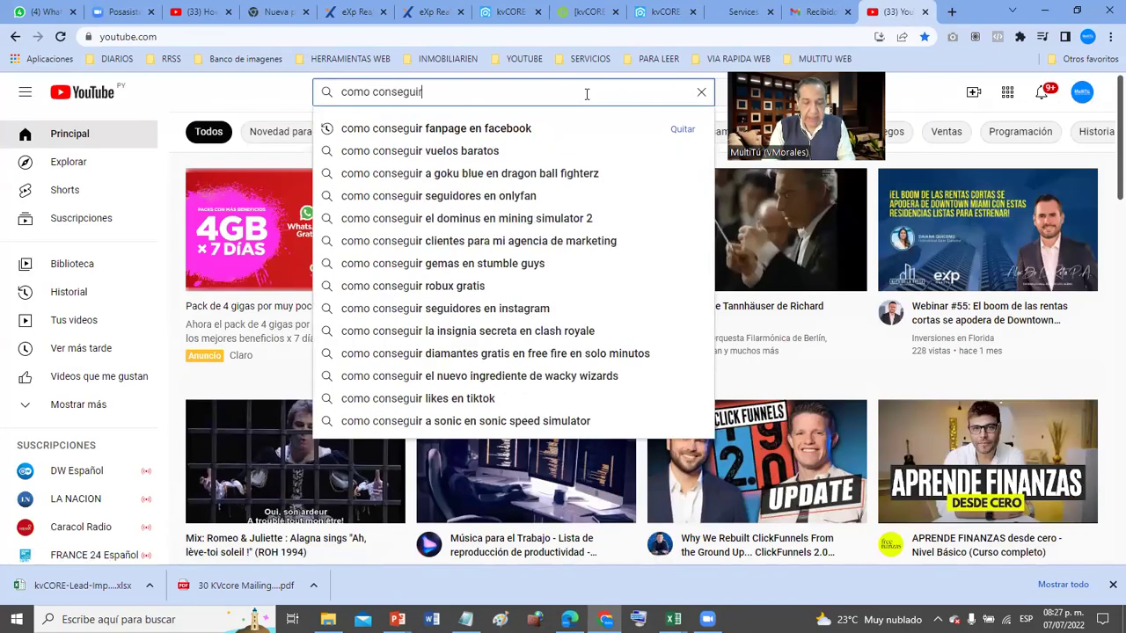
pyautogui.write(' email gratis')
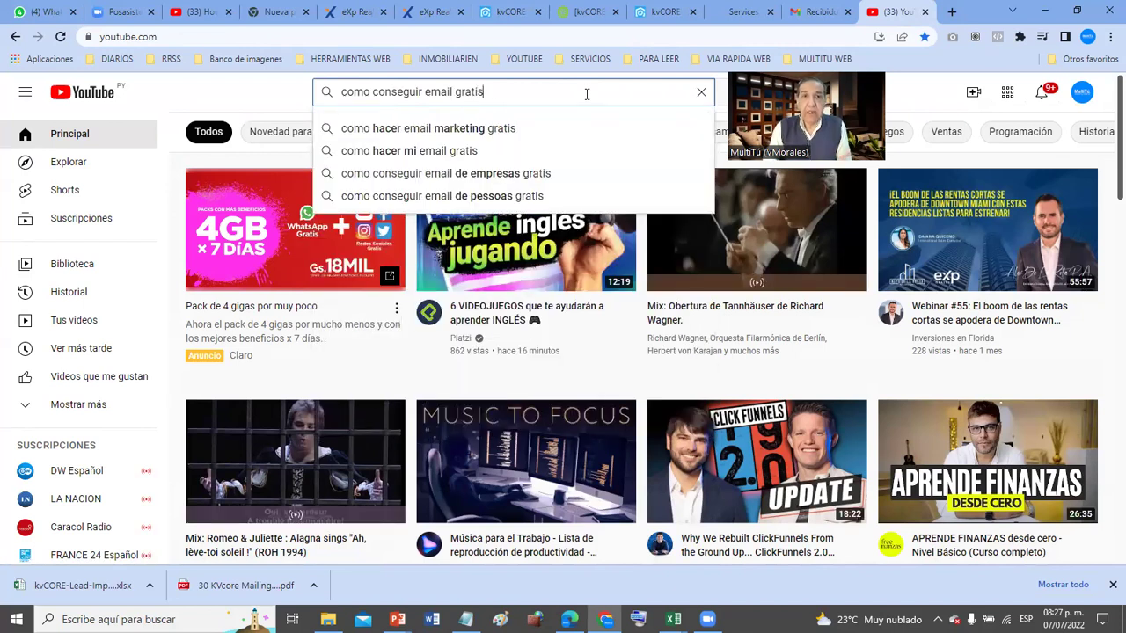
pyautogui.press('Down')
pyautogui.press('Return')
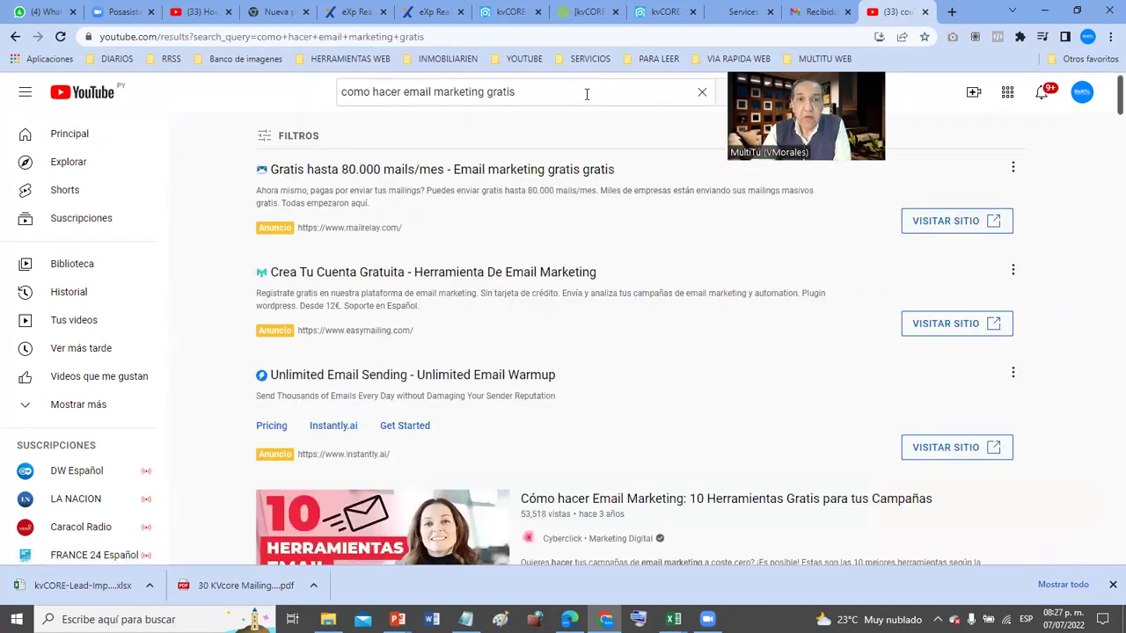
# - Edit the query to 'como conseguir mail gratis', rerun it and scroll the results
pyautogui.doubleClick(385, 93)
pyautogui.write('cons')
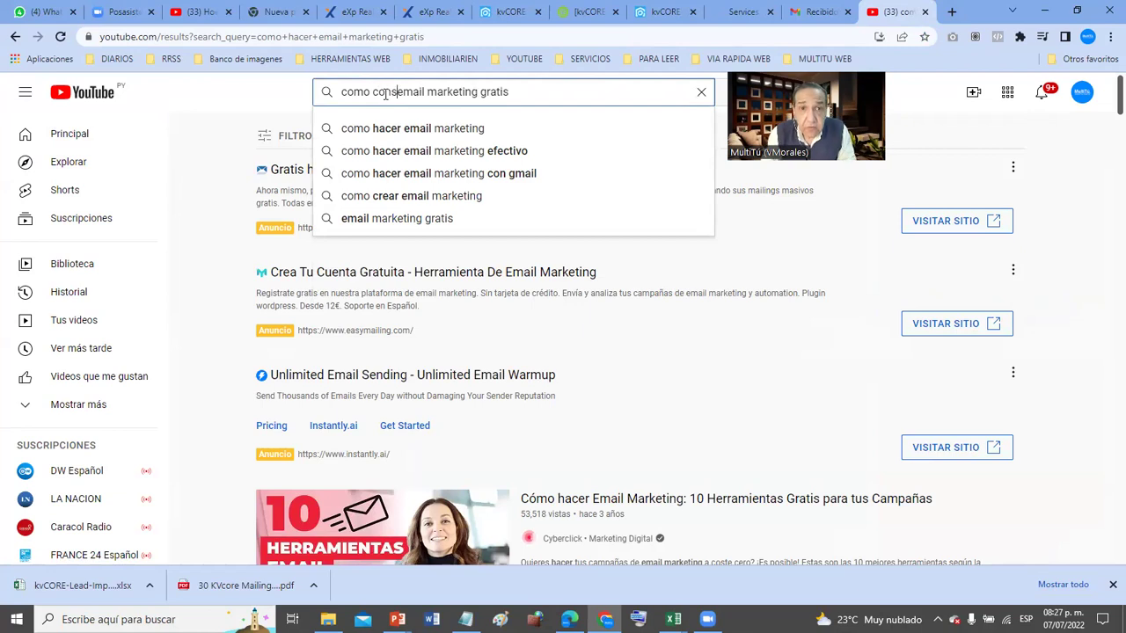
pyautogui.write('eguir')
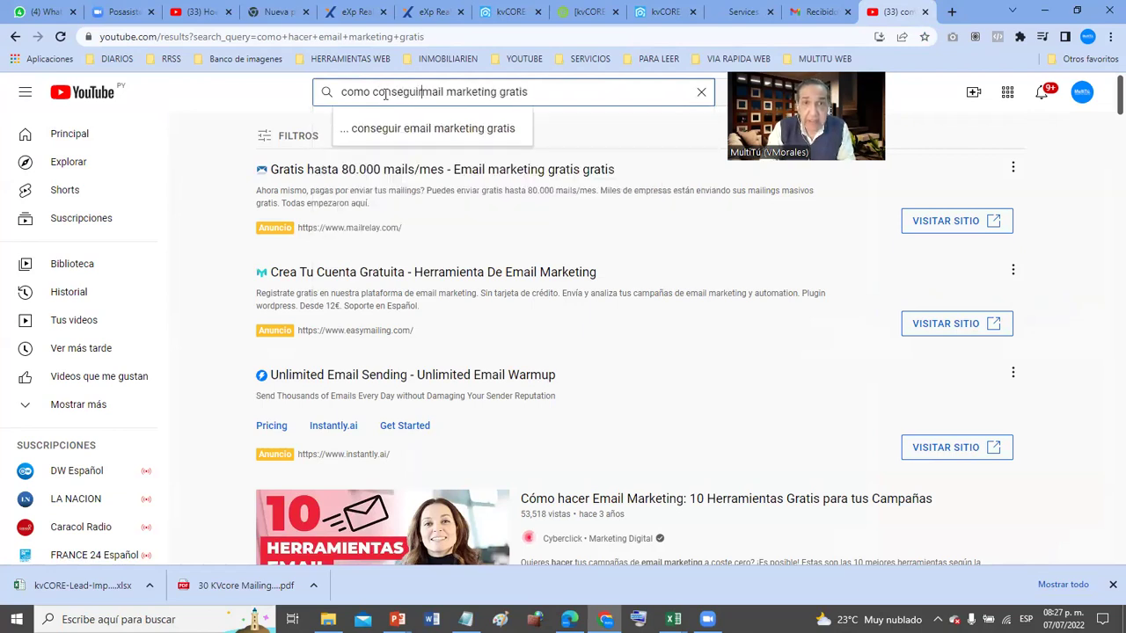
pyautogui.hotkey('shift', 'Right')
pyautogui.hotkey('shift', 'Right')
pyautogui.hotkey('shift', 'Right')
pyautogui.hotkey('shift', 'Right')
pyautogui.hotkey('shift', 'Right')
pyautogui.hotkey('shift', 'Right')
pyautogui.hotkey('shift', 'Right')
pyautogui.hotkey('shift', 'Right')
pyautogui.hotkey('shift', 'Right')
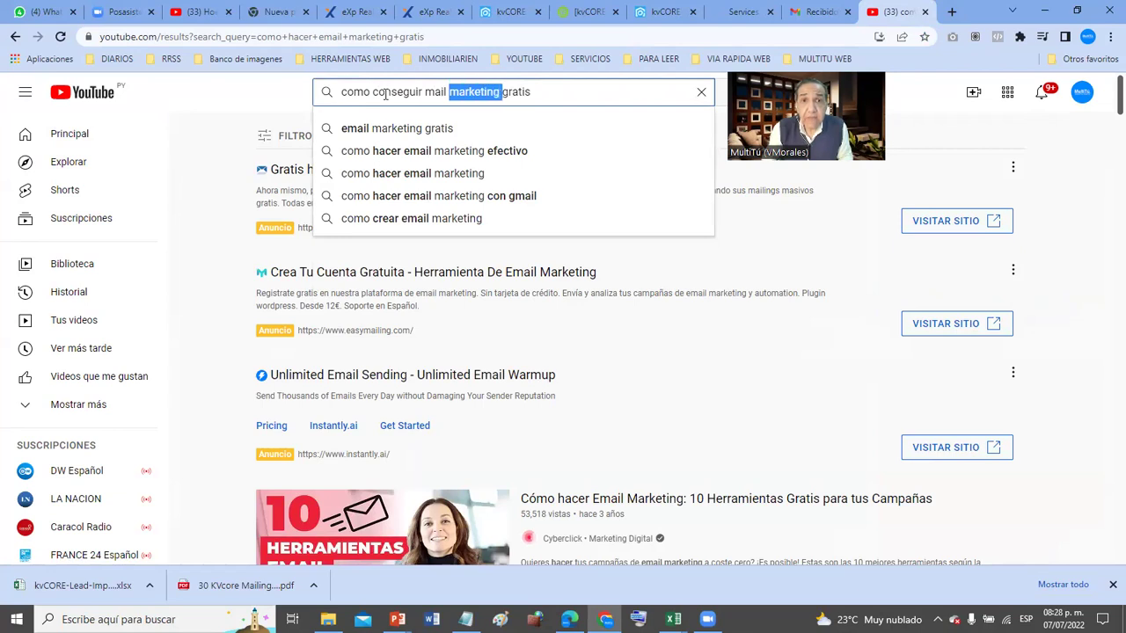
pyautogui.press('Delete')
pyautogui.press('Return')
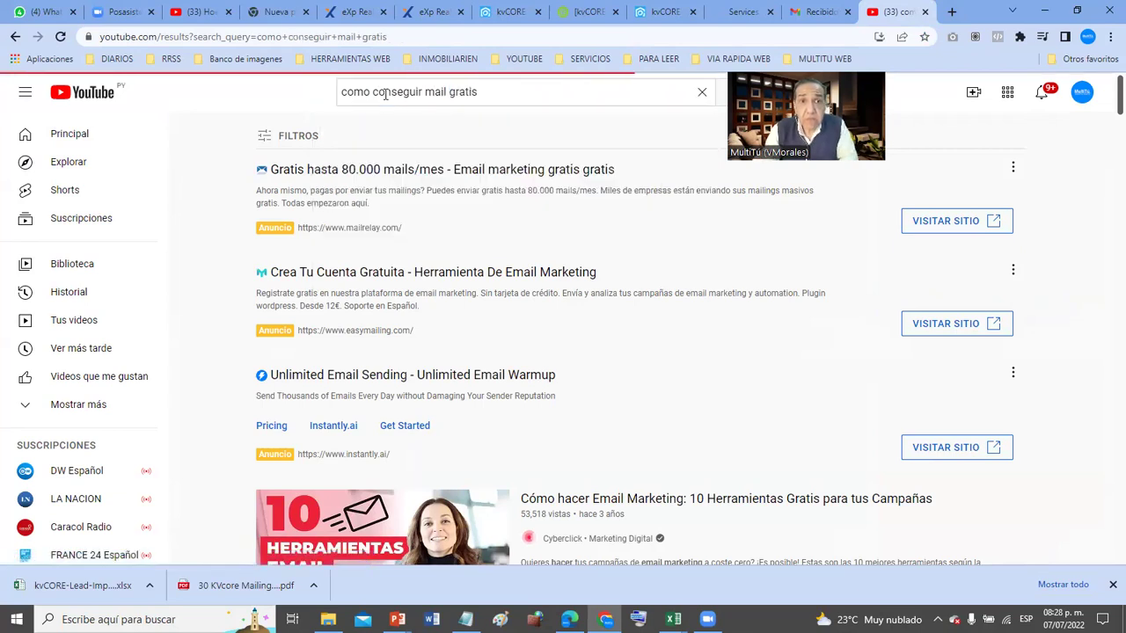
pyautogui.scroll(-1, 444, 216)
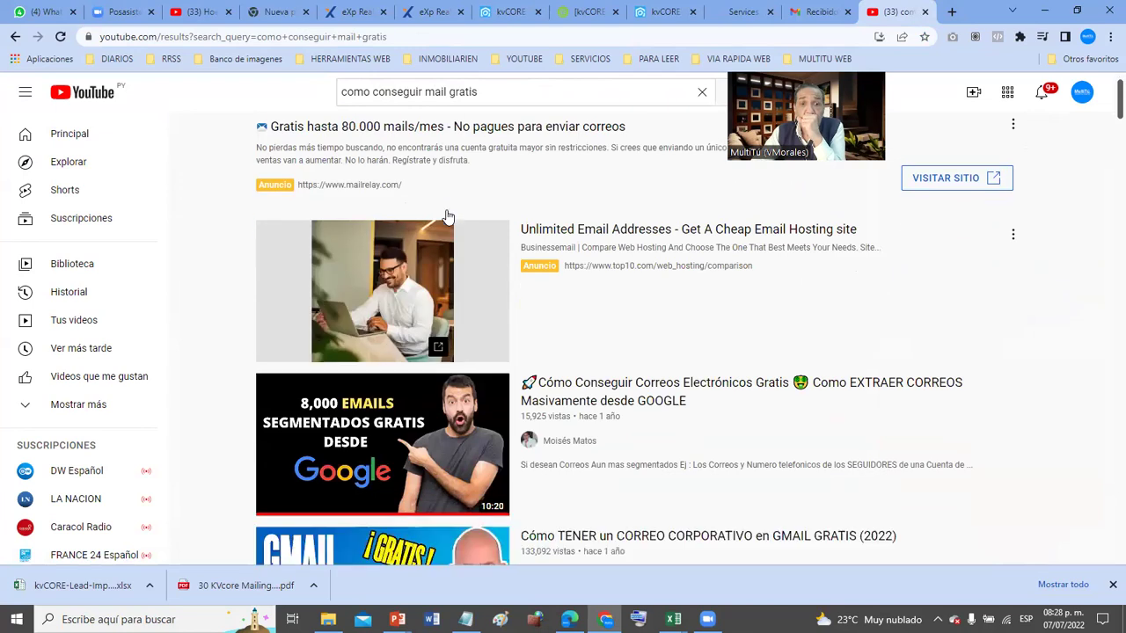
pyautogui.scroll(-3, 446, 217)
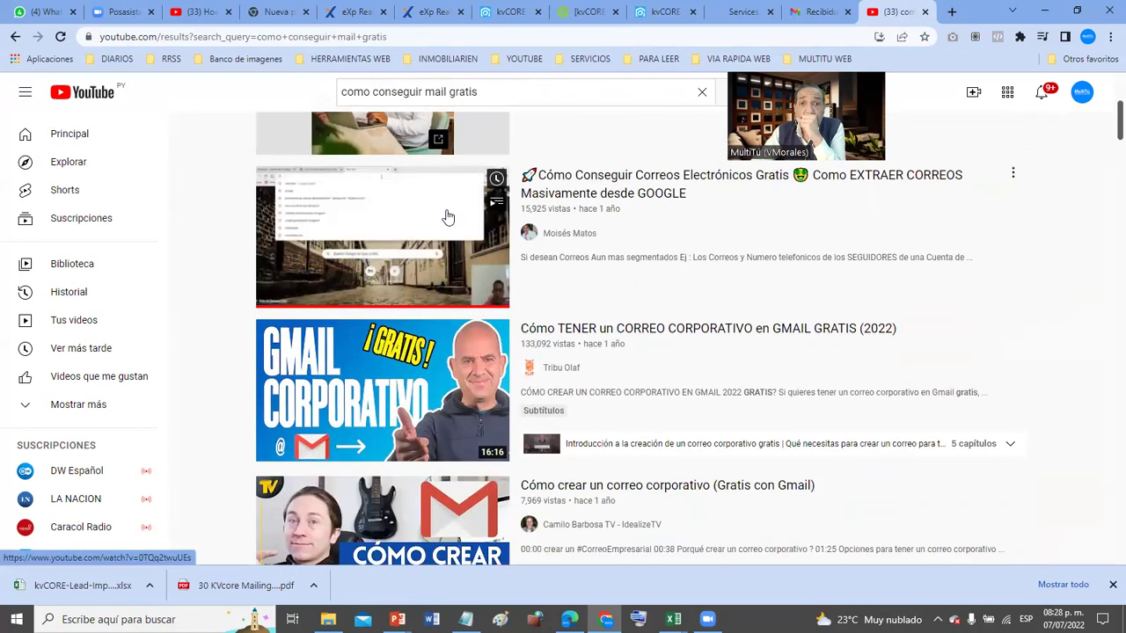
# - Open the free-email tutorial video, muting and skipping the ad, then restore the sound
pyautogui.click(428, 254)
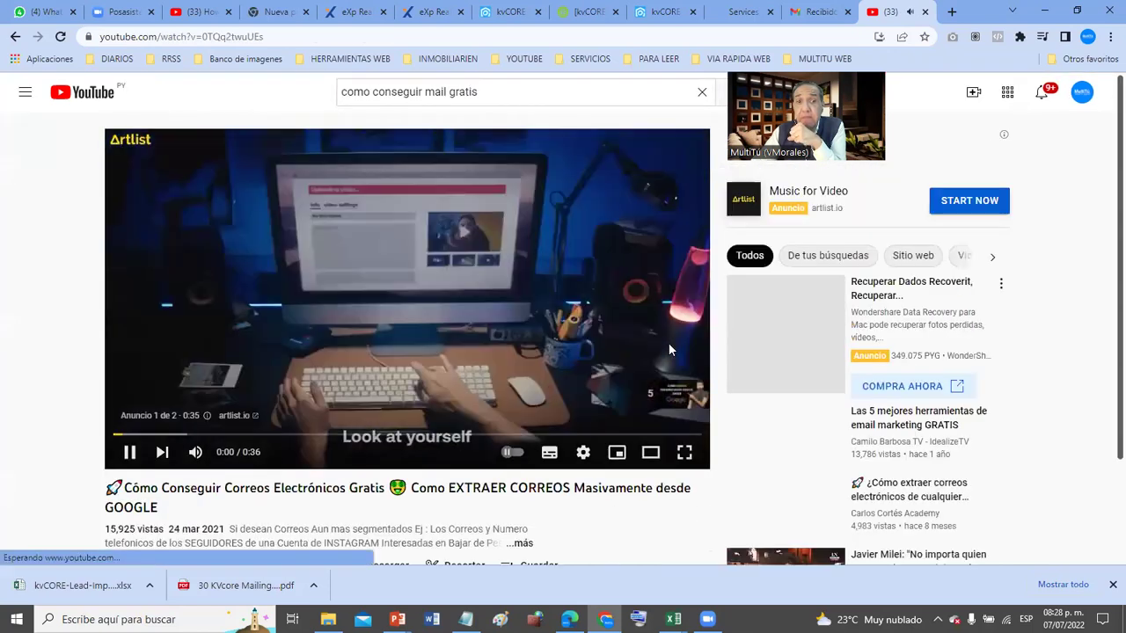
pyautogui.moveTo(235, 452); pyautogui.dragTo(216, 452)
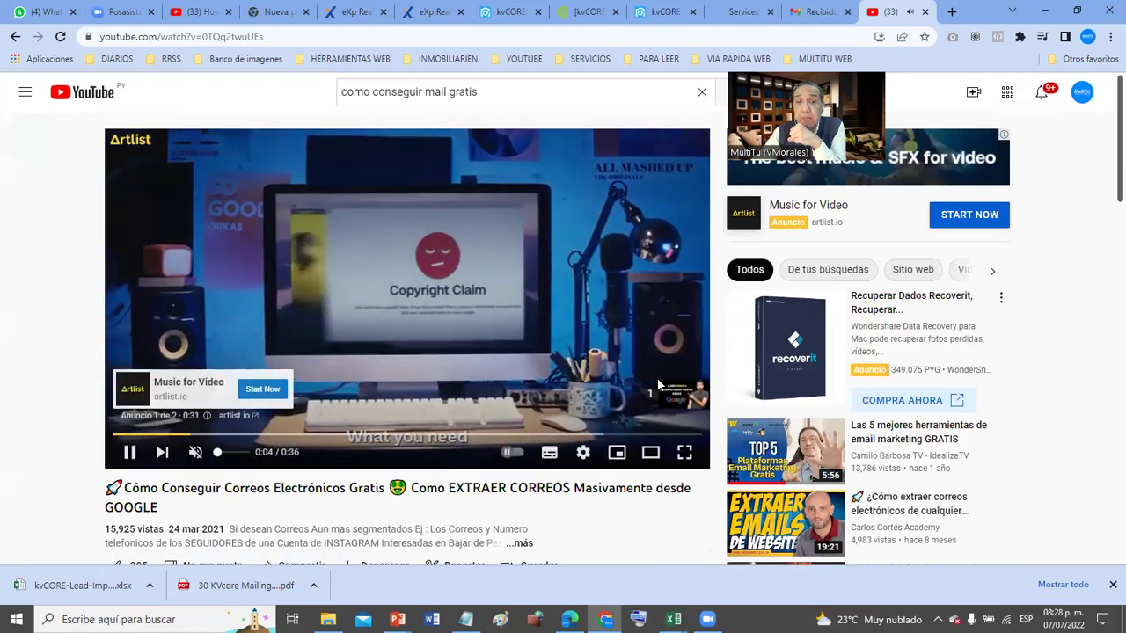
pyautogui.click(655, 392)
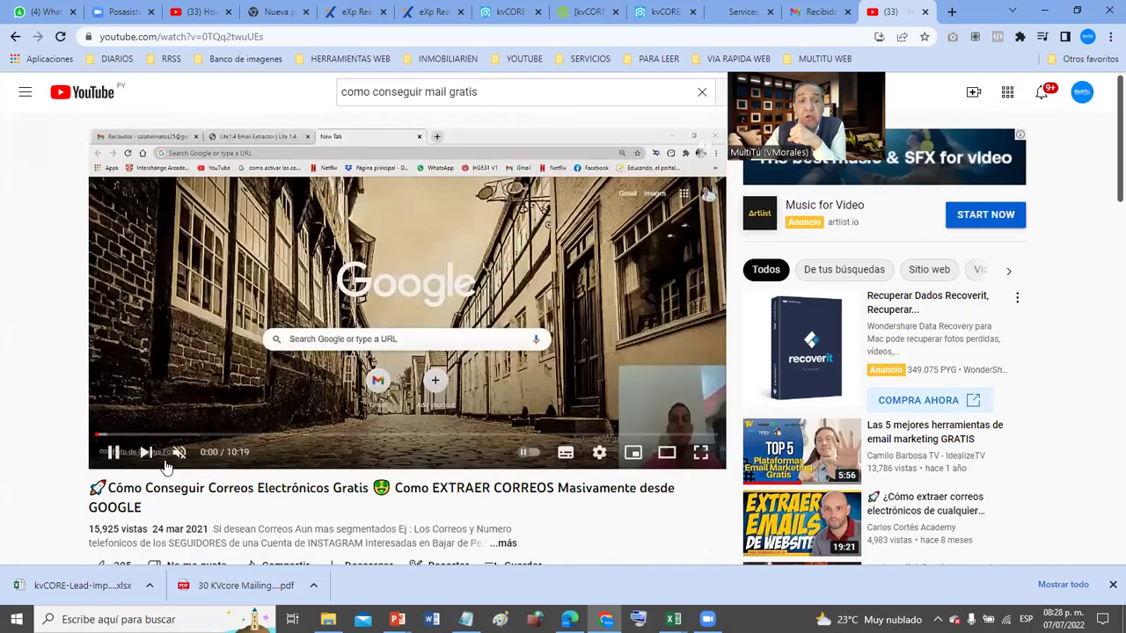
pyautogui.click(178, 452)
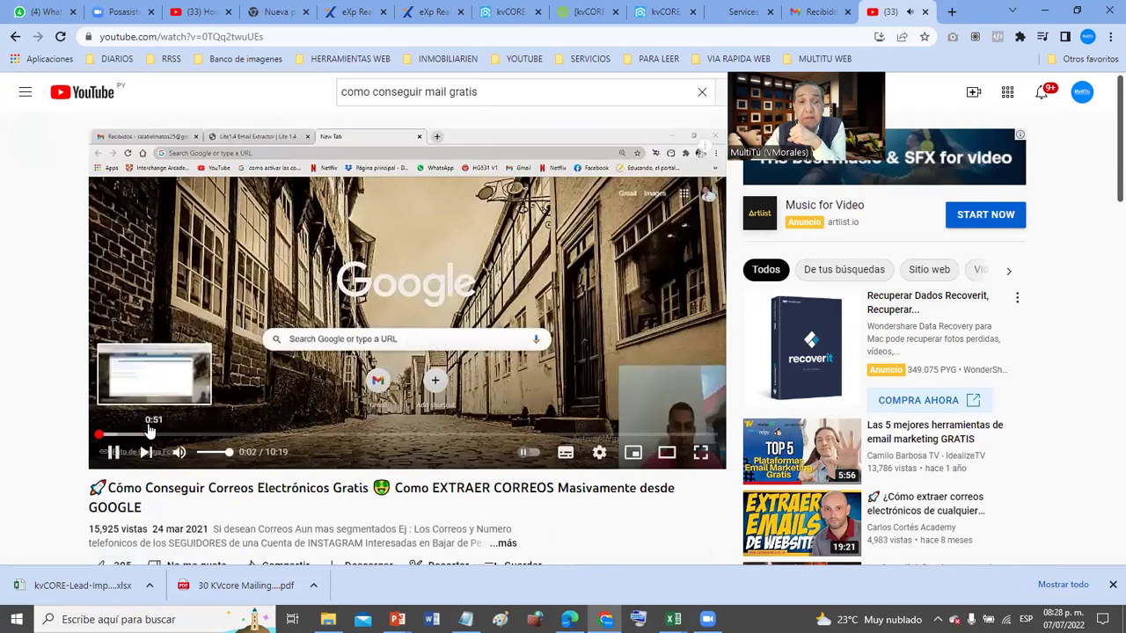
# - Skip ahead through the video to about 6:31, screenshot the extraction results, and pause
pyautogui.click(150, 433)
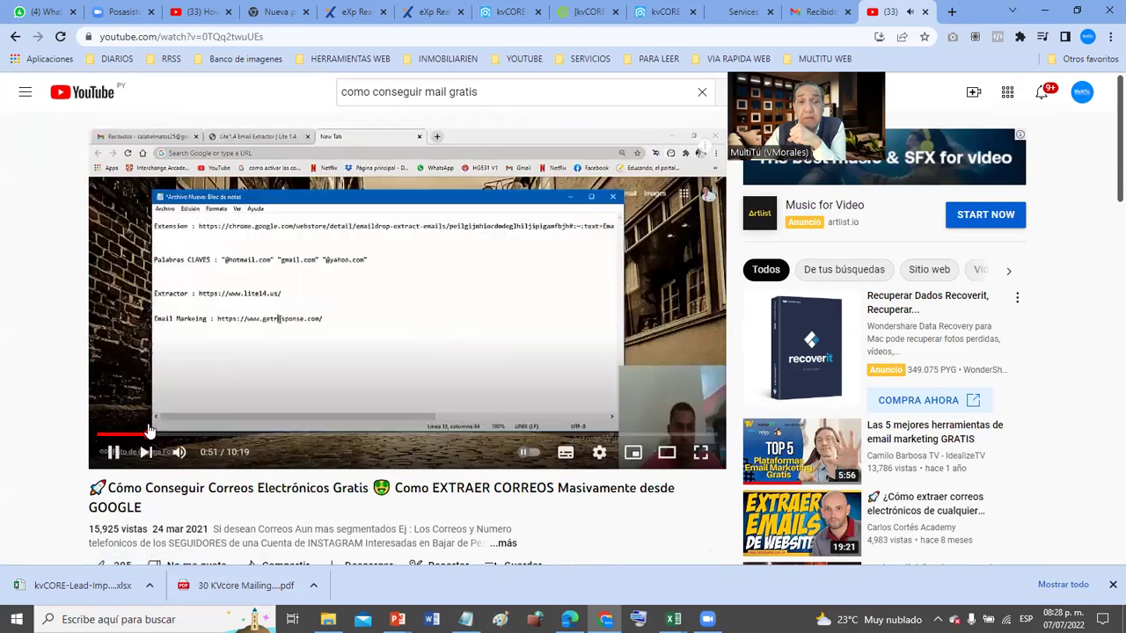
pyautogui.click(226, 434)
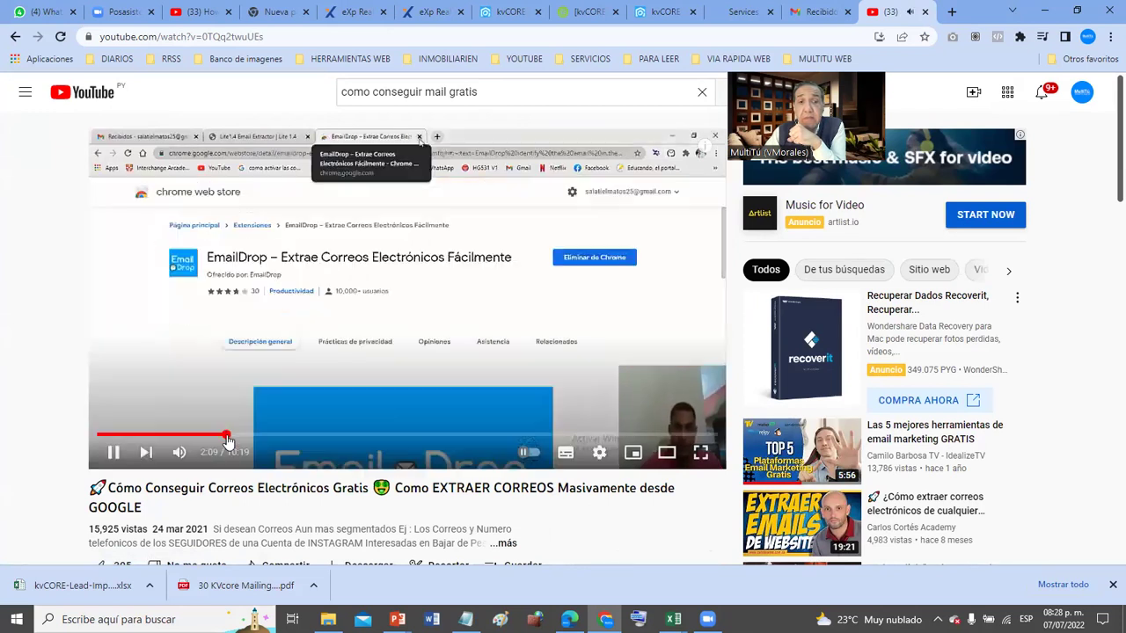
pyautogui.click(279, 434)
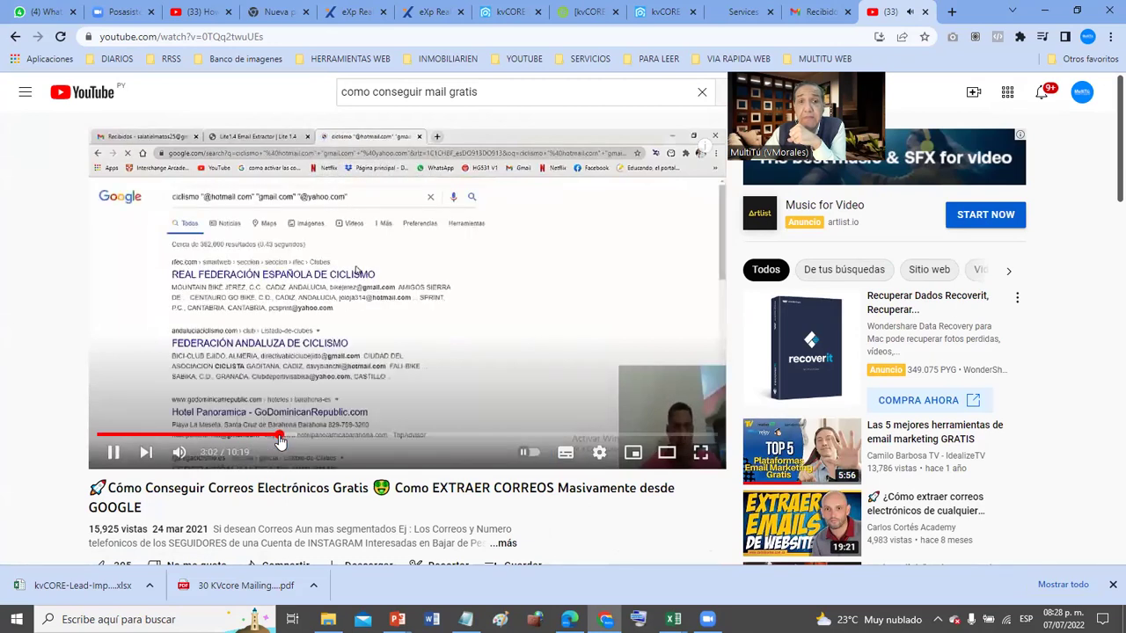
pyautogui.click(342, 435)
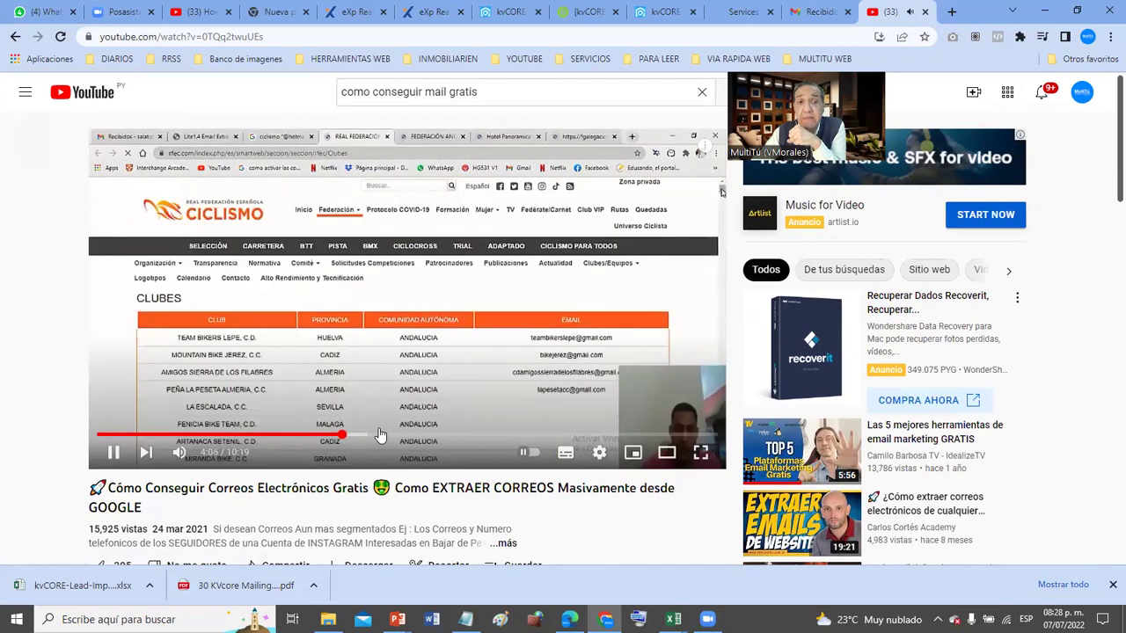
pyautogui.click(435, 436)
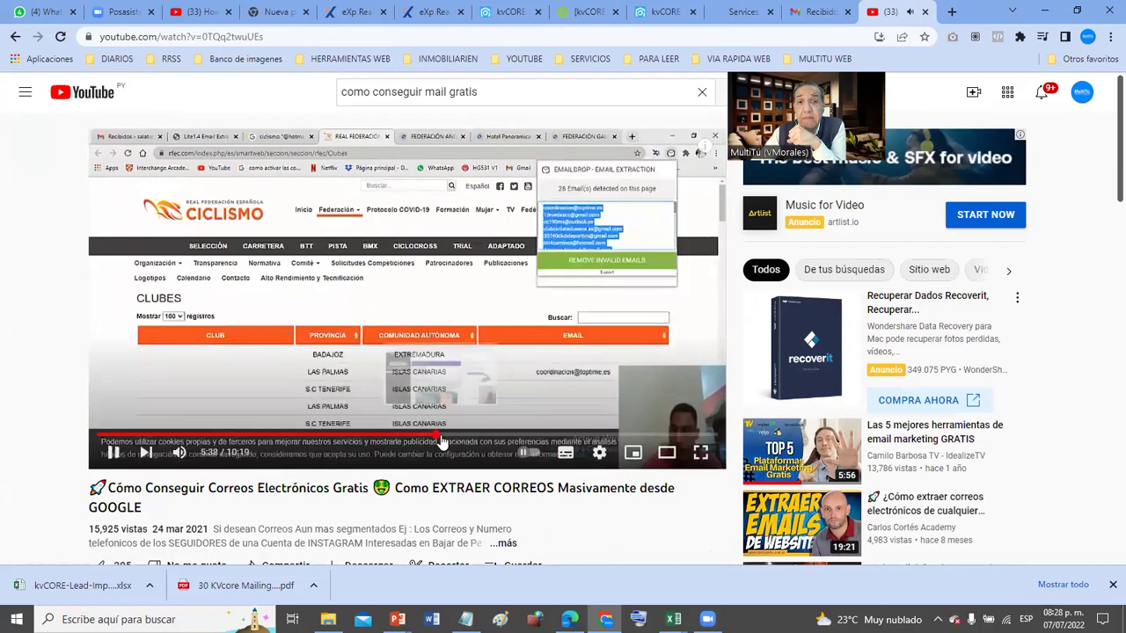
pyautogui.click(475, 437)
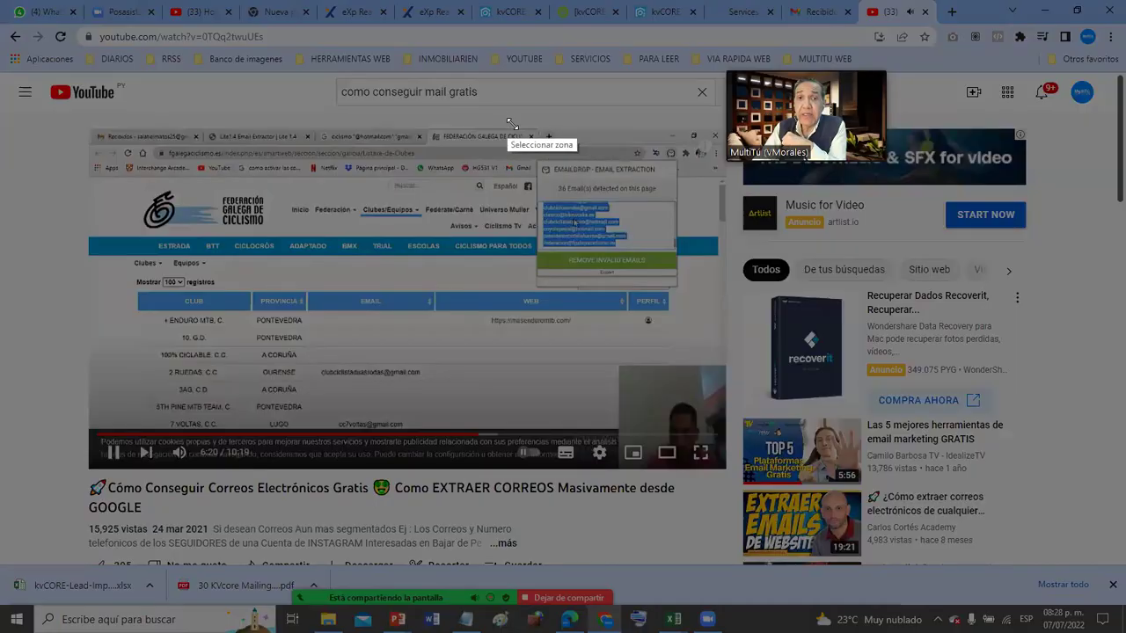
pyautogui.moveTo(507, 116); pyautogui.dragTo(714, 338)
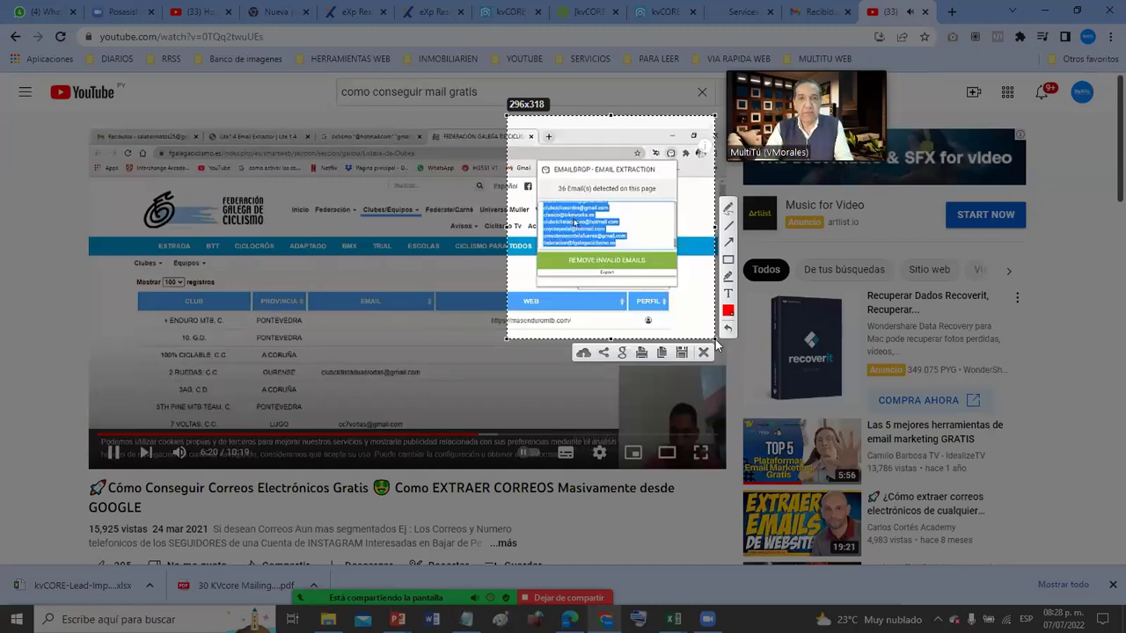
pyautogui.click(703, 351)
pyautogui.click(115, 455)
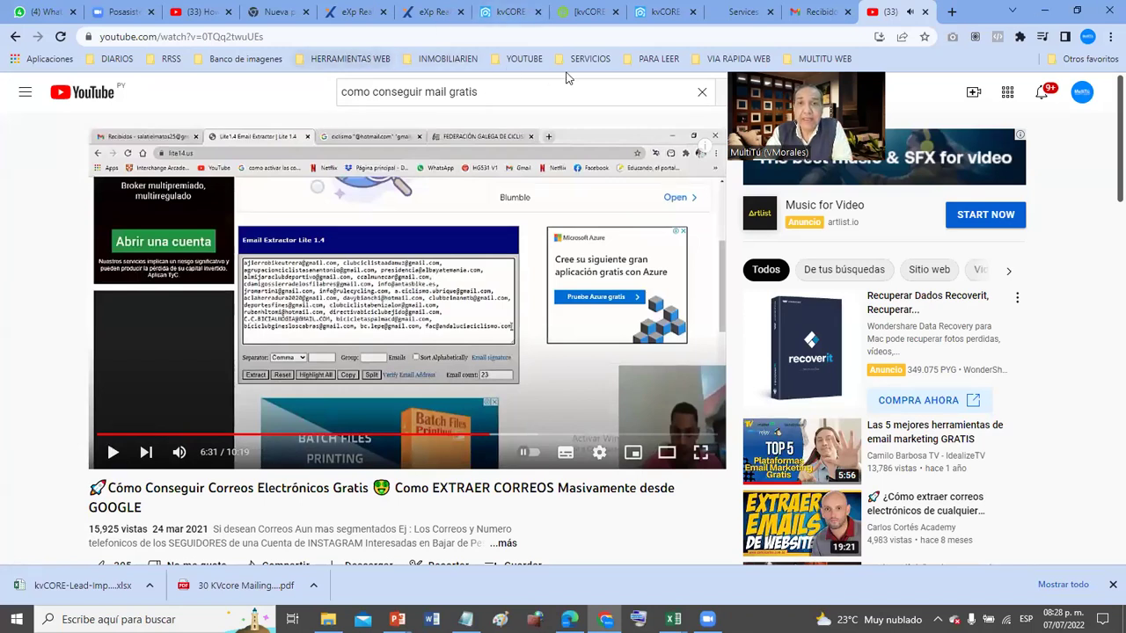
pyautogui.click(235, 60)
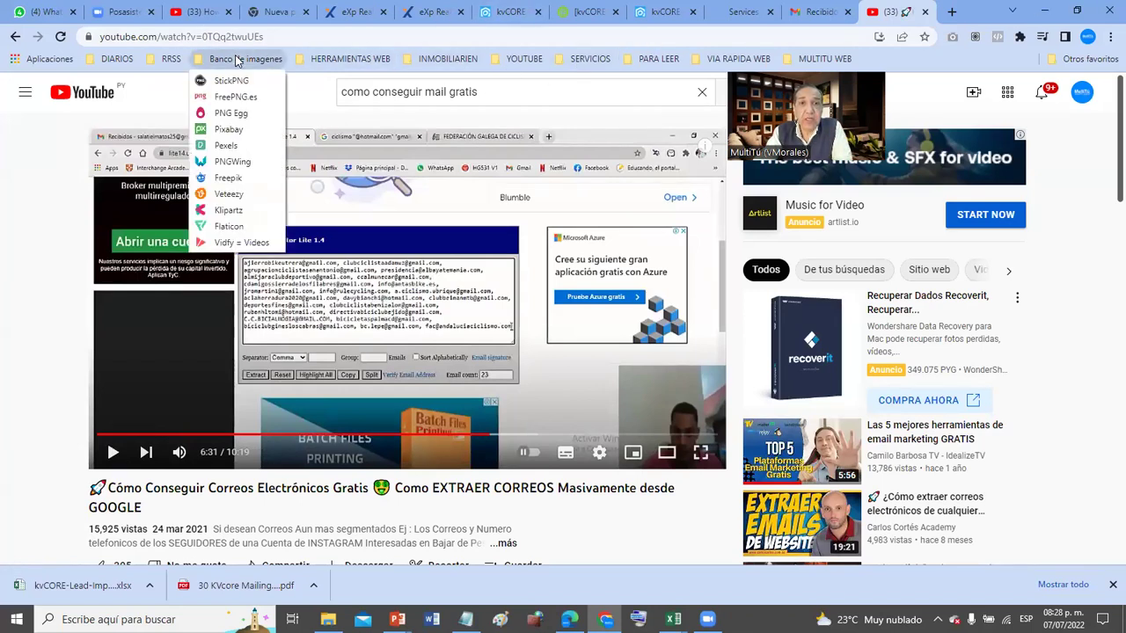
pyautogui.moveTo(350, 59)
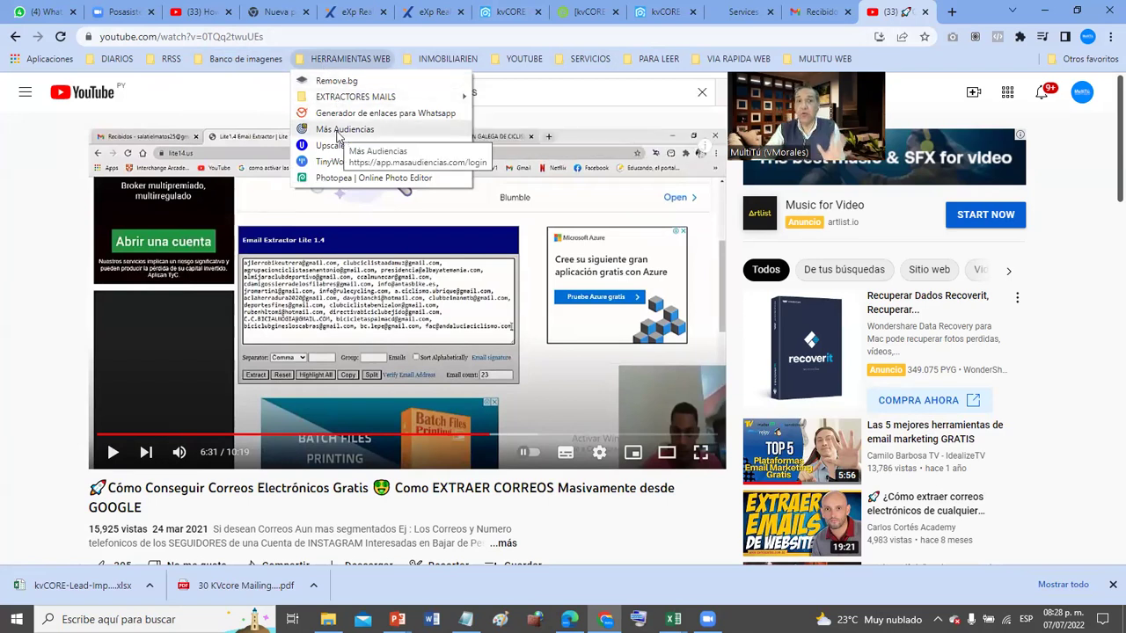
pyautogui.click(350, 59)
pyautogui.click(524, 59)
pyautogui.moveTo(350, 59)
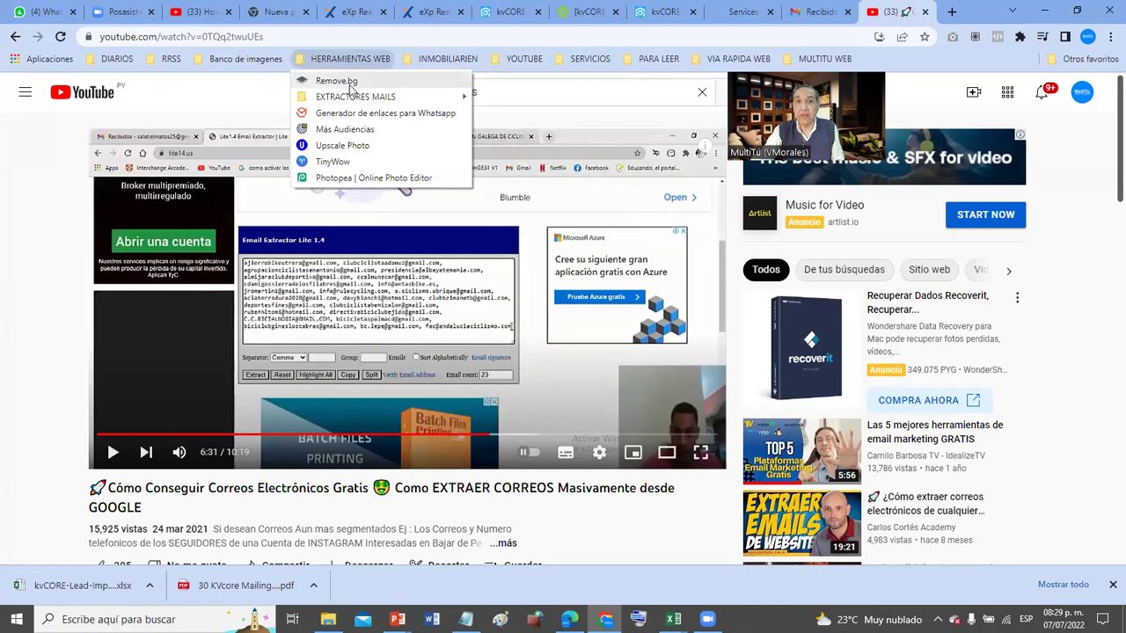
pyautogui.moveTo(350, 97)
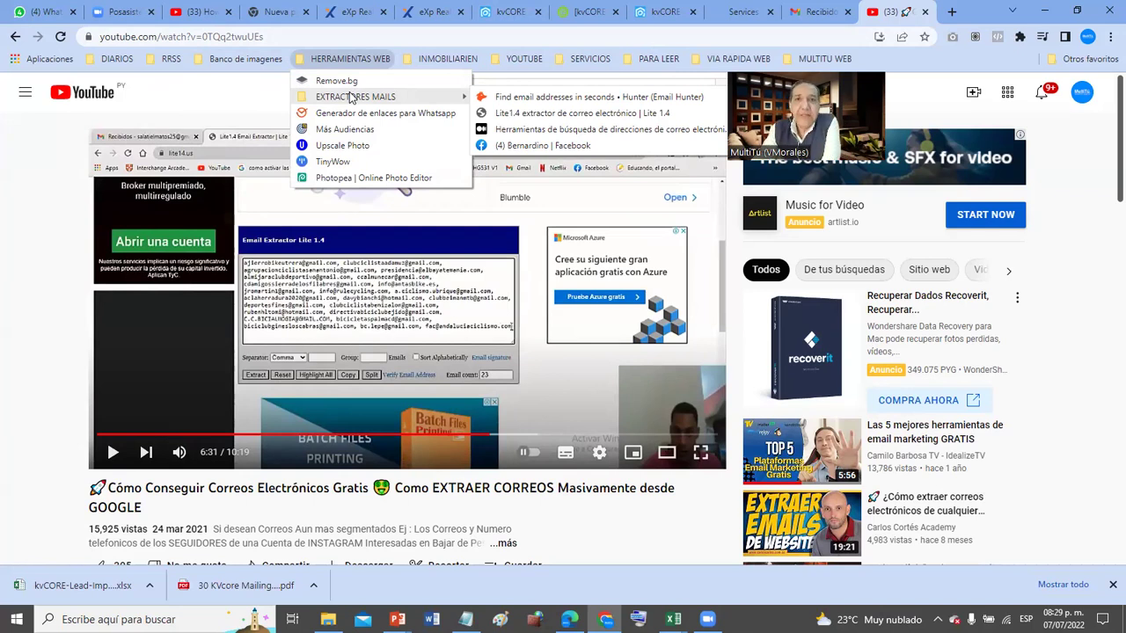
pyautogui.click(350, 59)
pyautogui.click(448, 59)
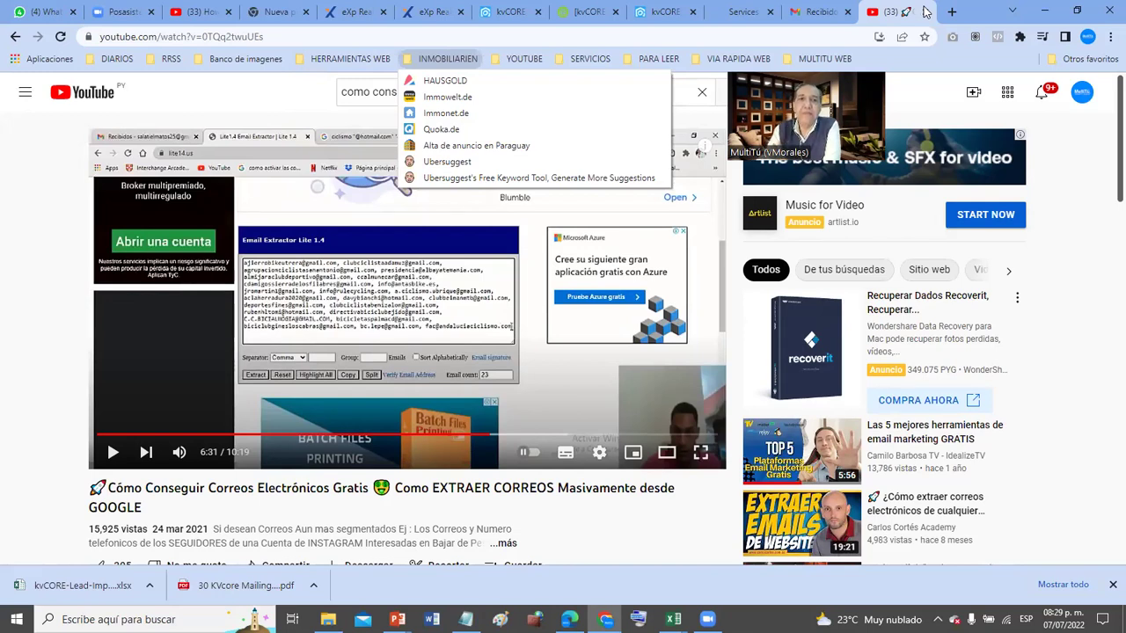
pyautogui.moveTo(360, 60)
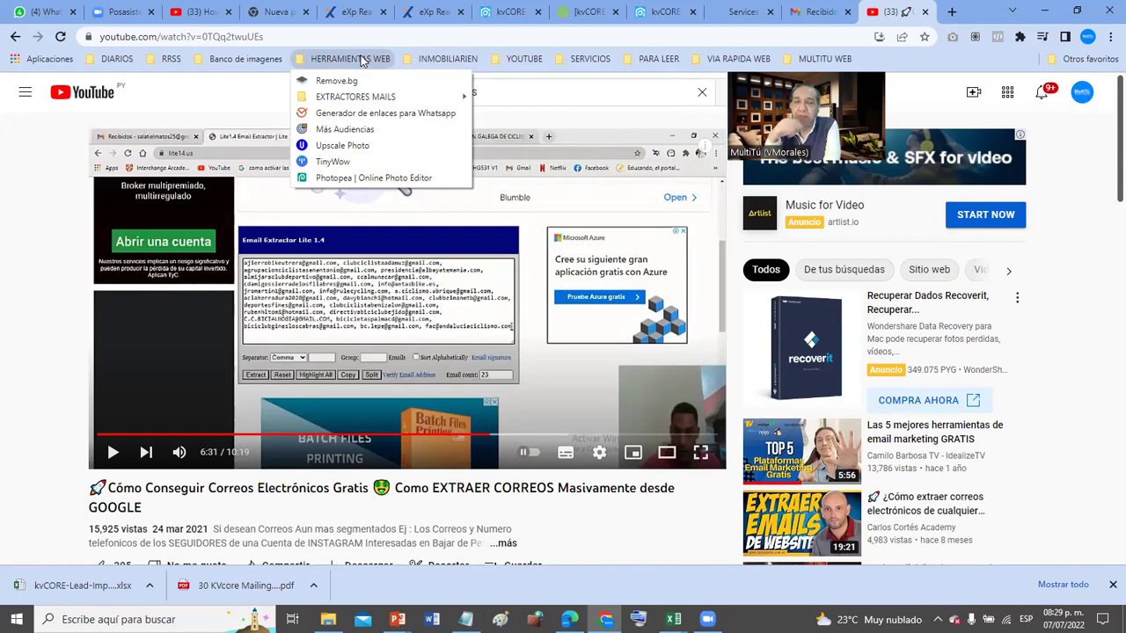
pyautogui.moveTo(830, 58)
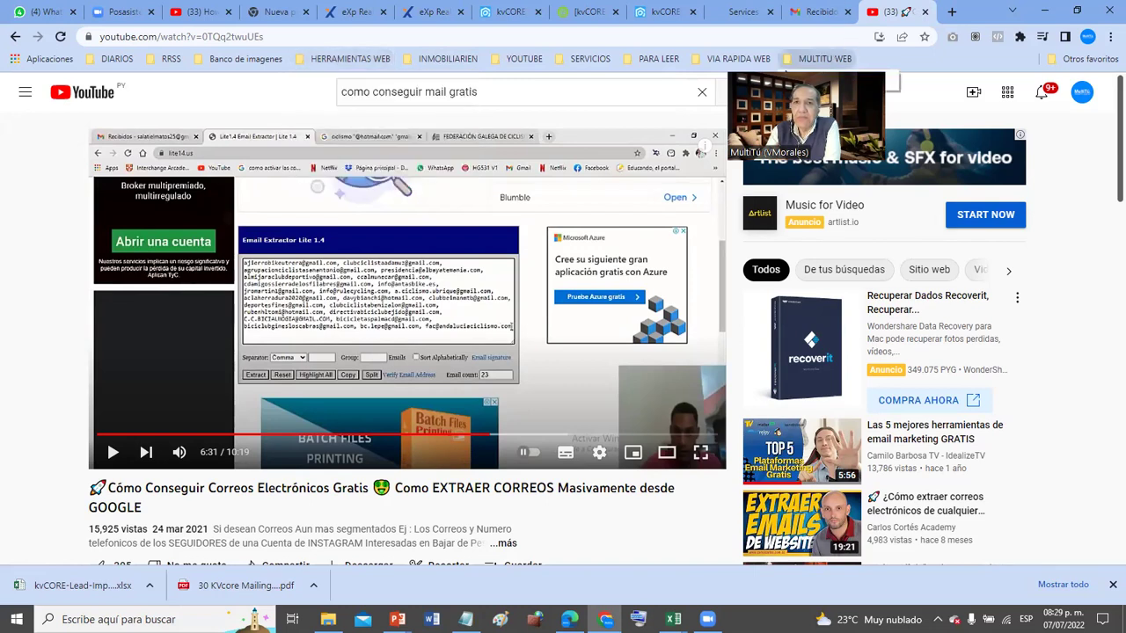
# - Close the YouTube tab to get back to the kvCORE Schedule an Email form
pyautogui.click(785, 70)
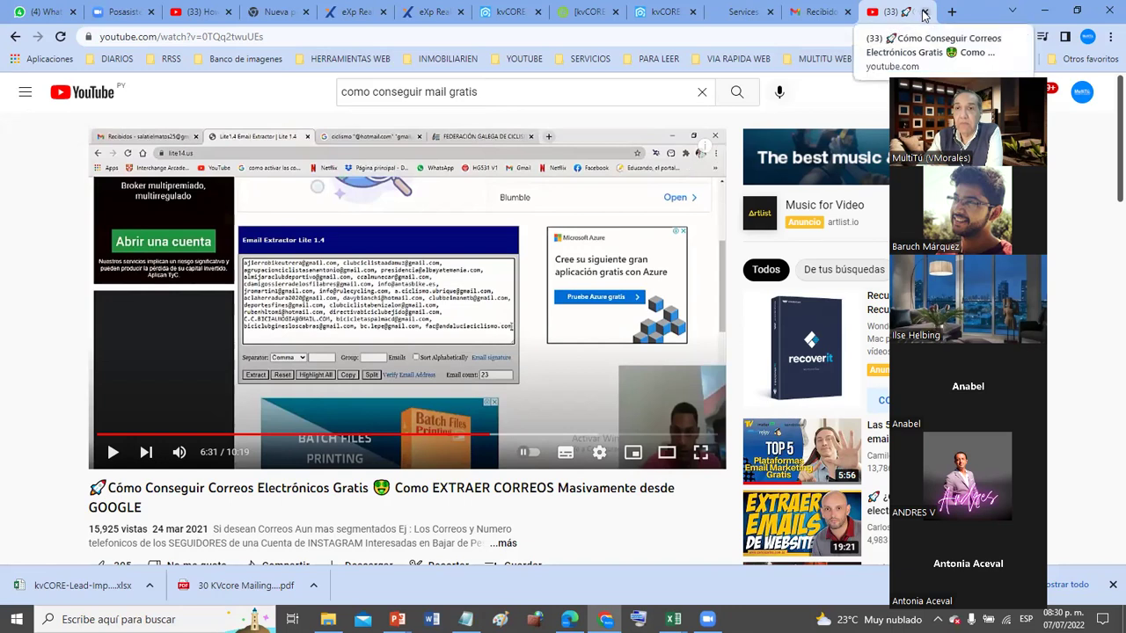
pyautogui.click(923, 12)
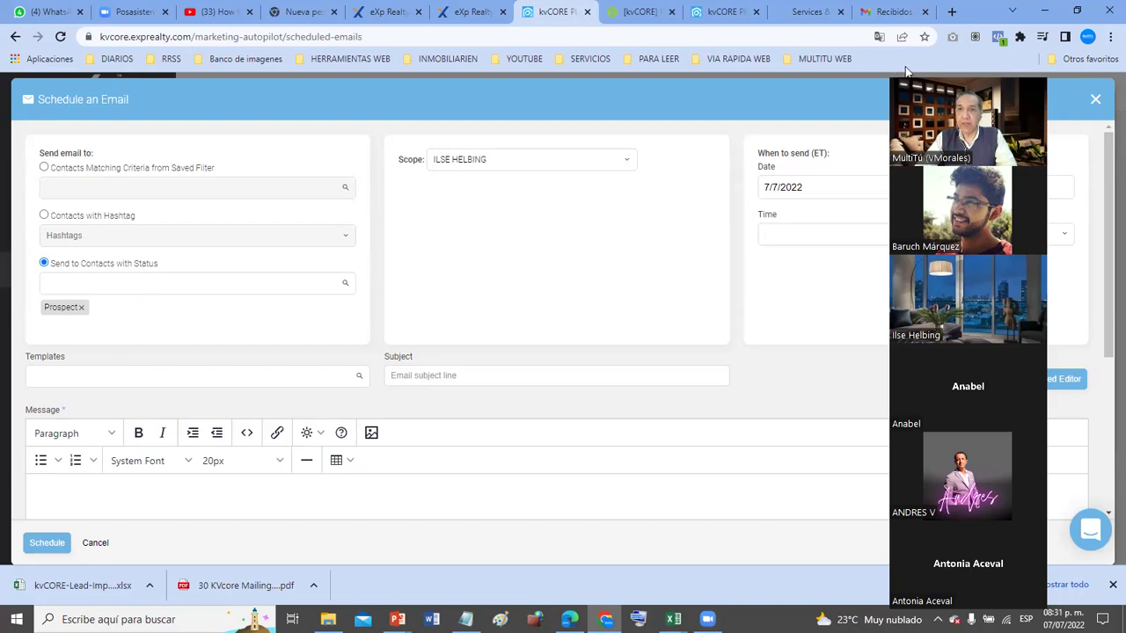
# - Set the email's send time to 9:00 pm
pyautogui.click(904, 69)
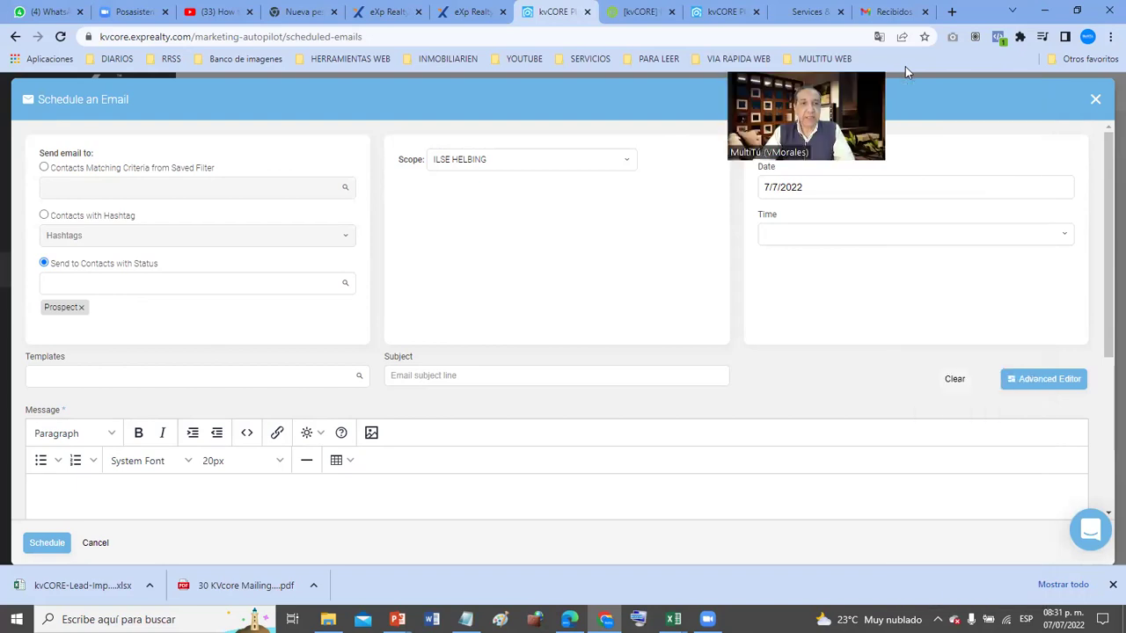
pyautogui.scroll(-1, 171, 331)
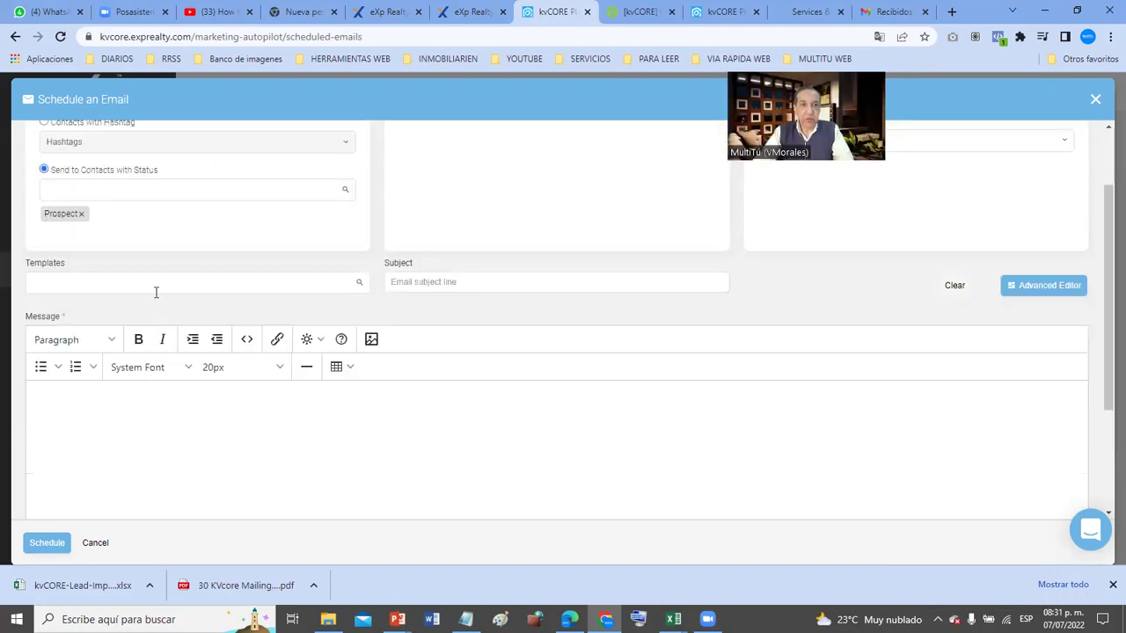
pyautogui.click(417, 285)
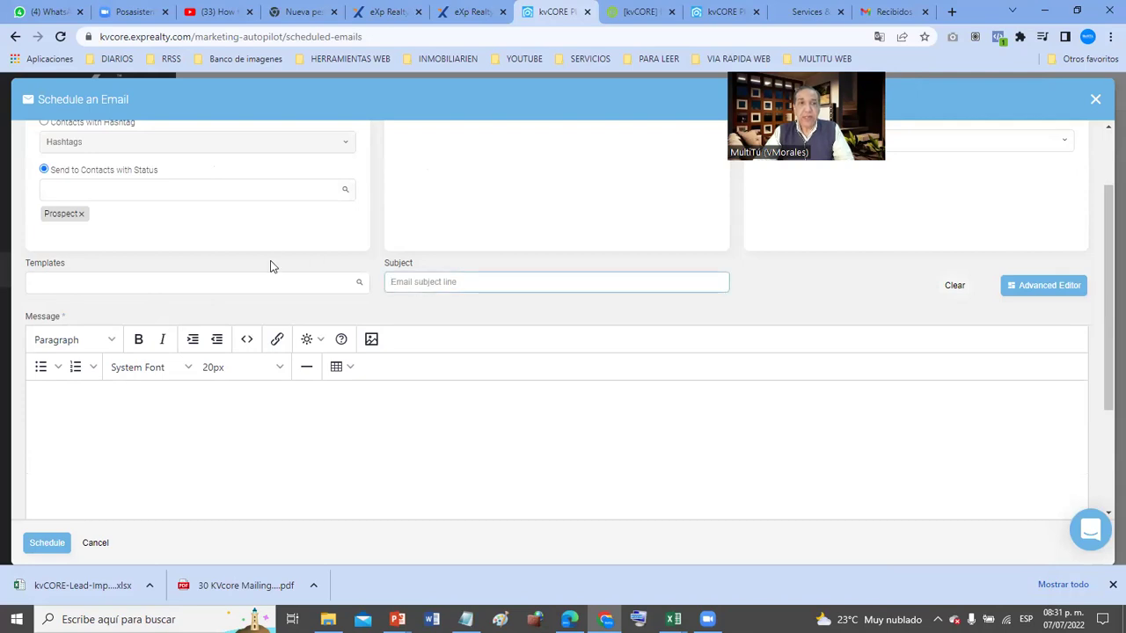
pyautogui.scroll(1, 271, 264)
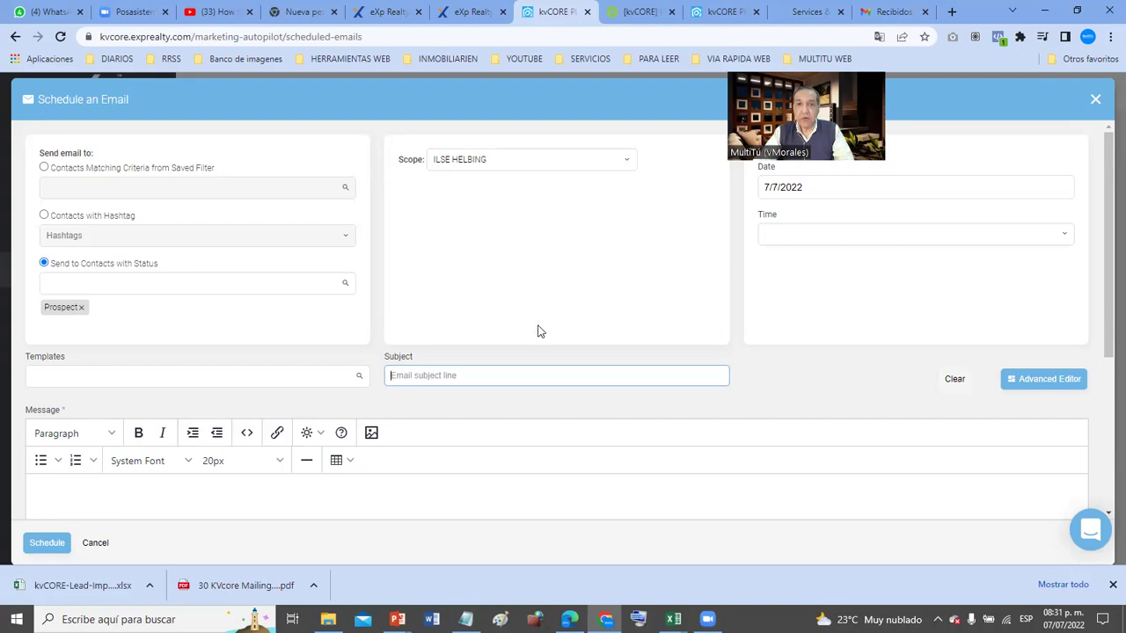
pyautogui.click(1066, 236)
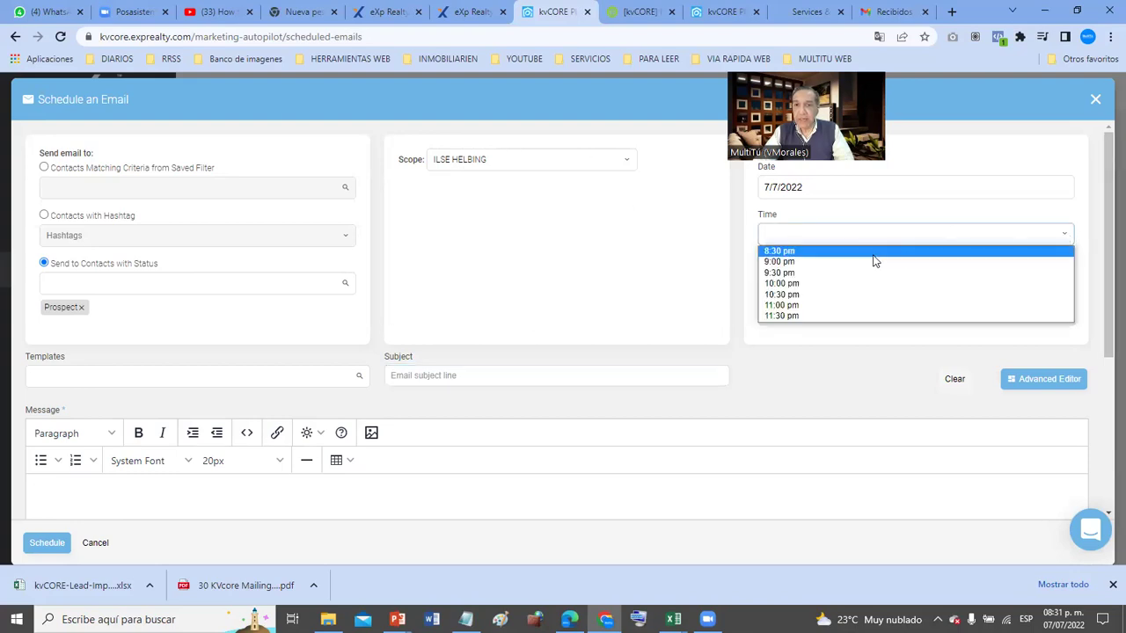
pyautogui.click(817, 256)
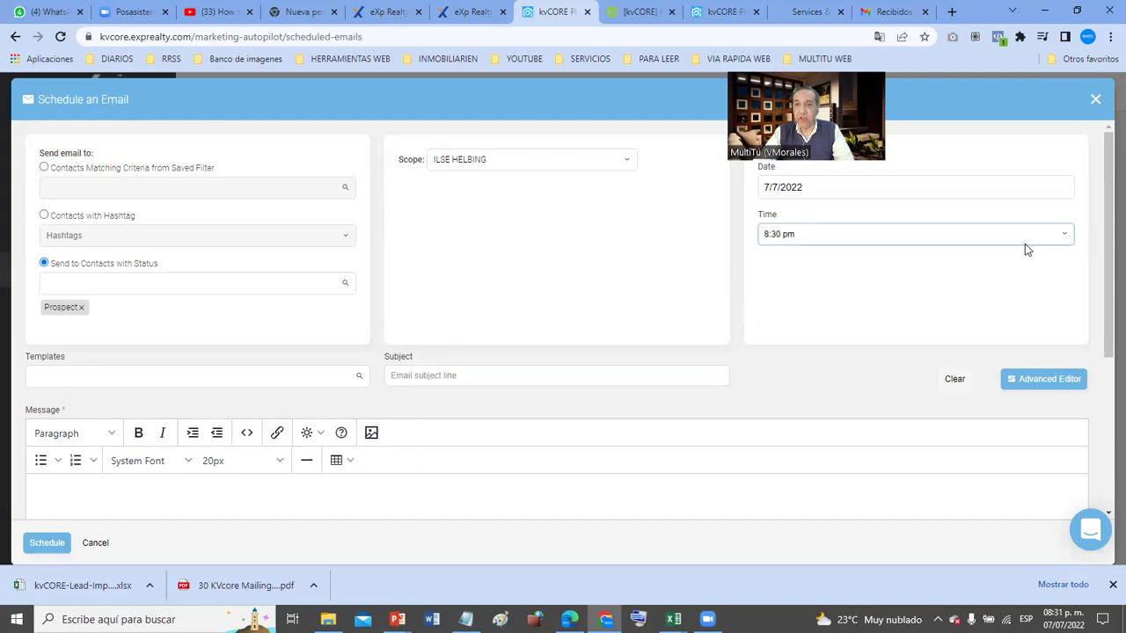
pyautogui.click(1062, 237)
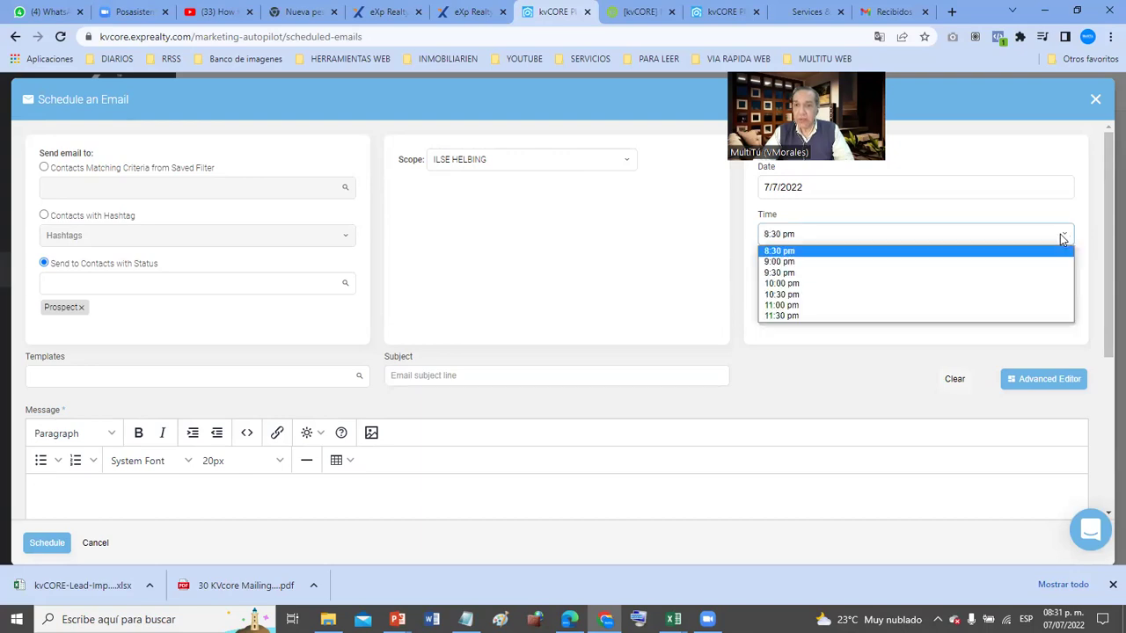
pyautogui.click(882, 262)
# - Enter the subject 'Mira esta propiedad' and briefly check the saved templates
pyautogui.click(443, 378)
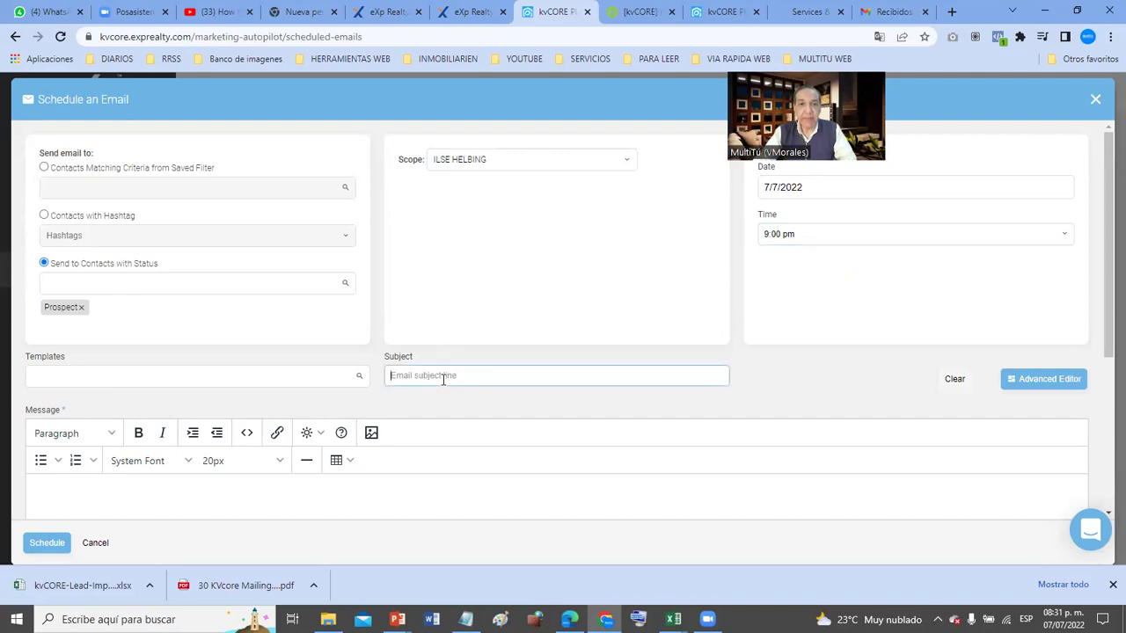
pyautogui.write('mira e')
pyautogui.write('l')
pyautogui.press('BackSpace')
pyautogui.press('BackSpace')
pyautogui.press('BackSpace')
pyautogui.press('BackSpace')
pyautogui.press('BackSpace')
pyautogui.press('BackSpace')
pyautogui.press('BackSpace')
pyautogui.write('Mi')
pyautogui.press('BackSpace')
pyautogui.press('BackSpace')
pyautogui.write('Mi')
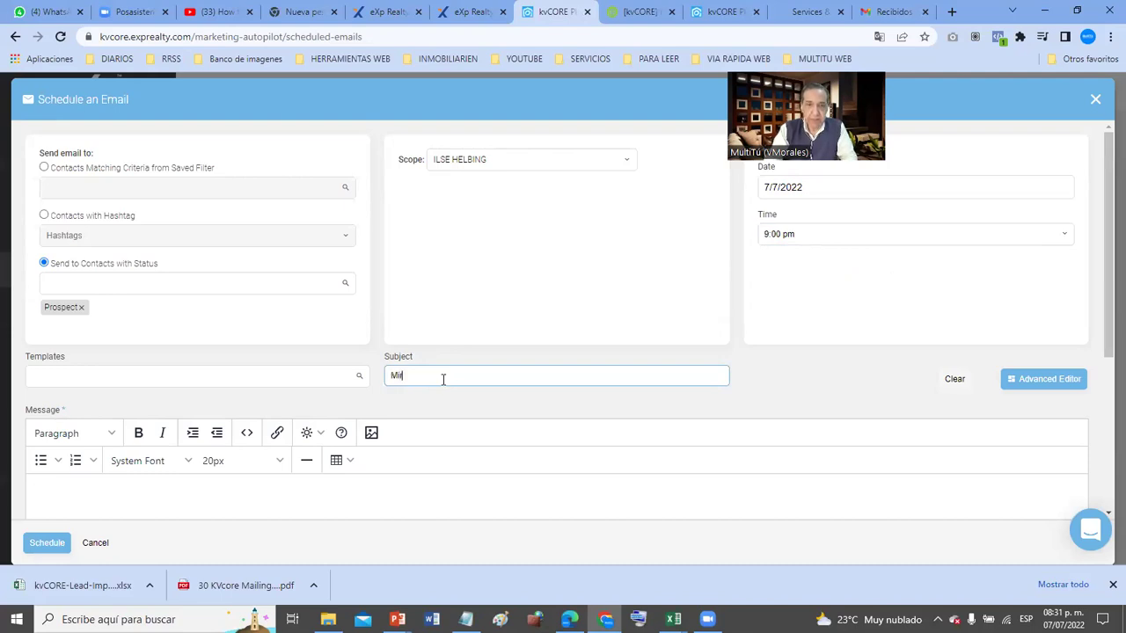
pyautogui.write('ra esta propiedad')
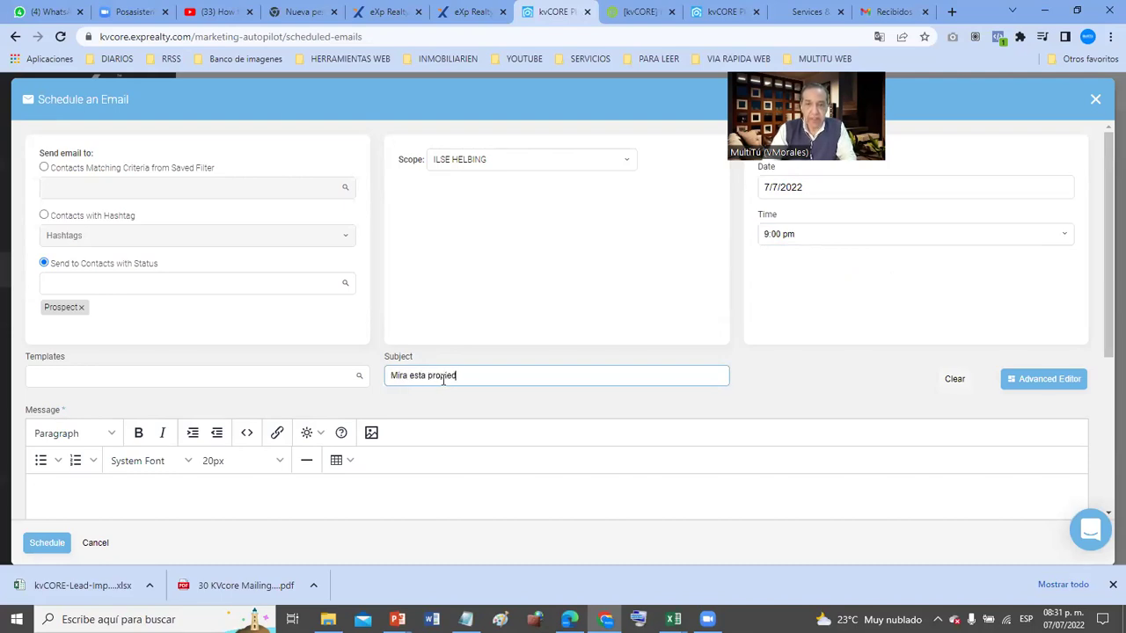
pyautogui.click(137, 373)
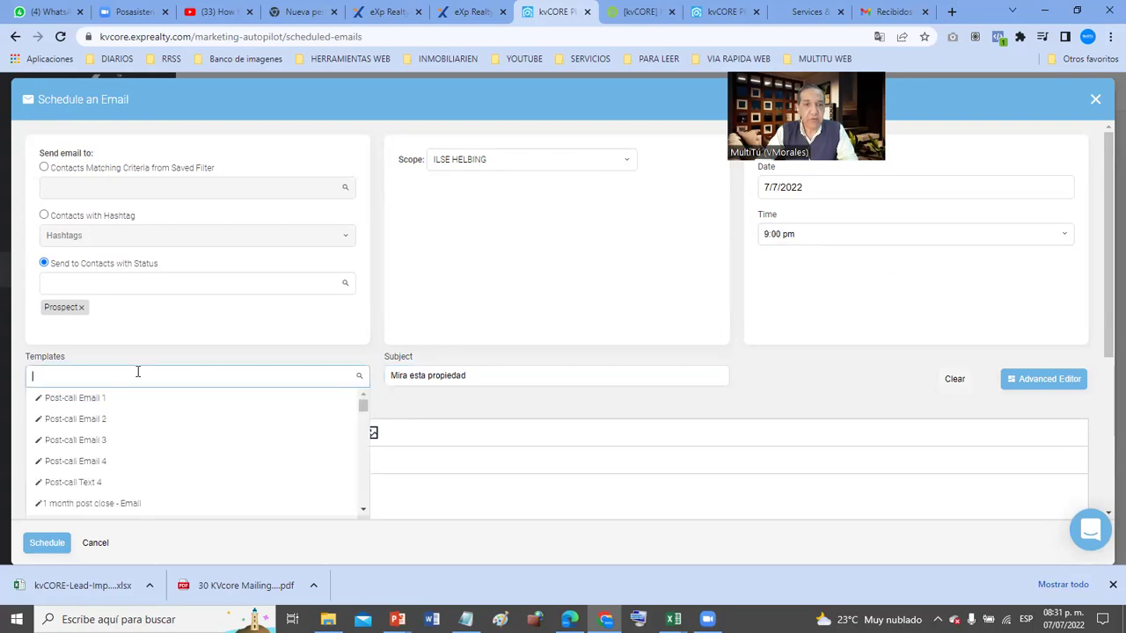
pyautogui.click(525, 499)
pyautogui.scroll(-2, 574, 492)
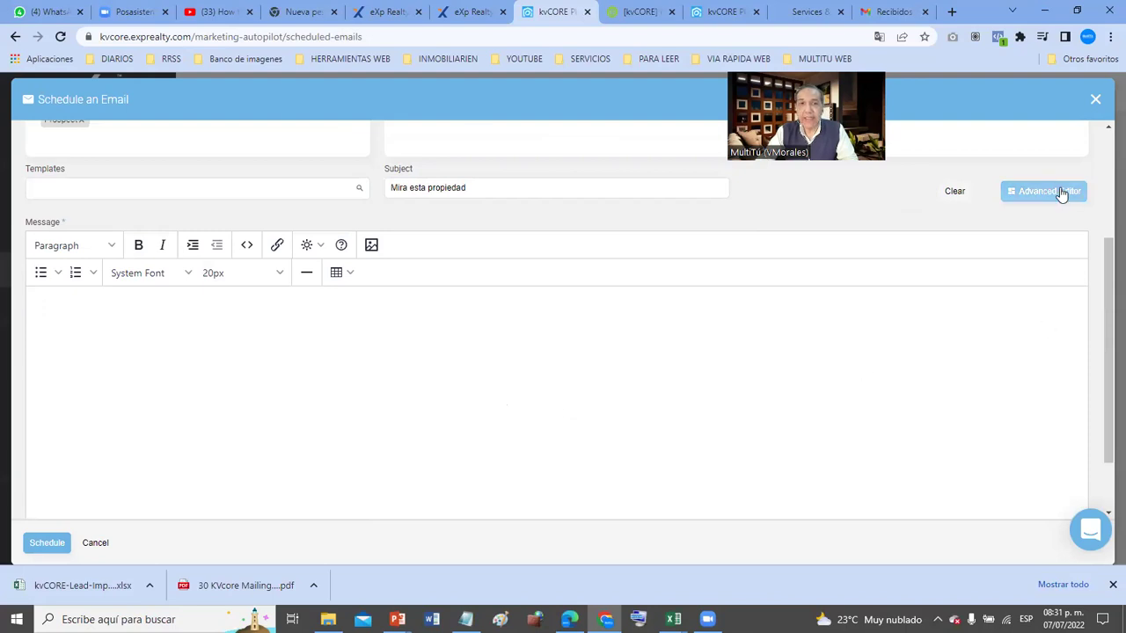
# - Draft a greeting to the contact and the line 'Supe que se abrieron nuevas ventas en plano'
pyautogui.write('Hola Juan')
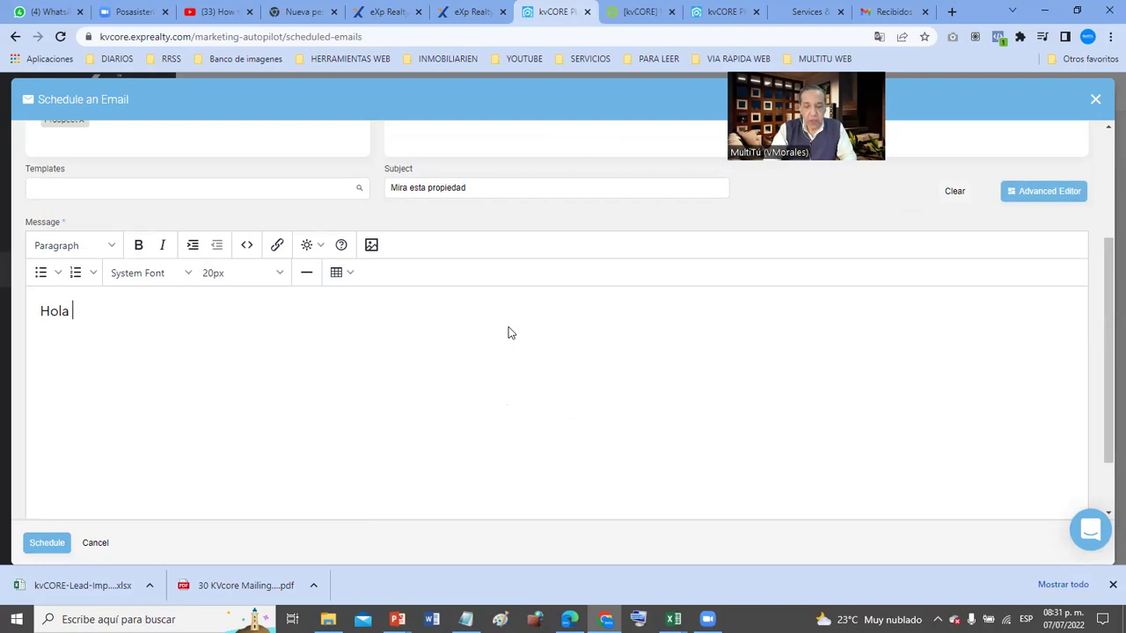
pyautogui.press('Return')
pyautogui.press('Return')
pyautogui.write('Sup')
pyautogui.write('e que ')
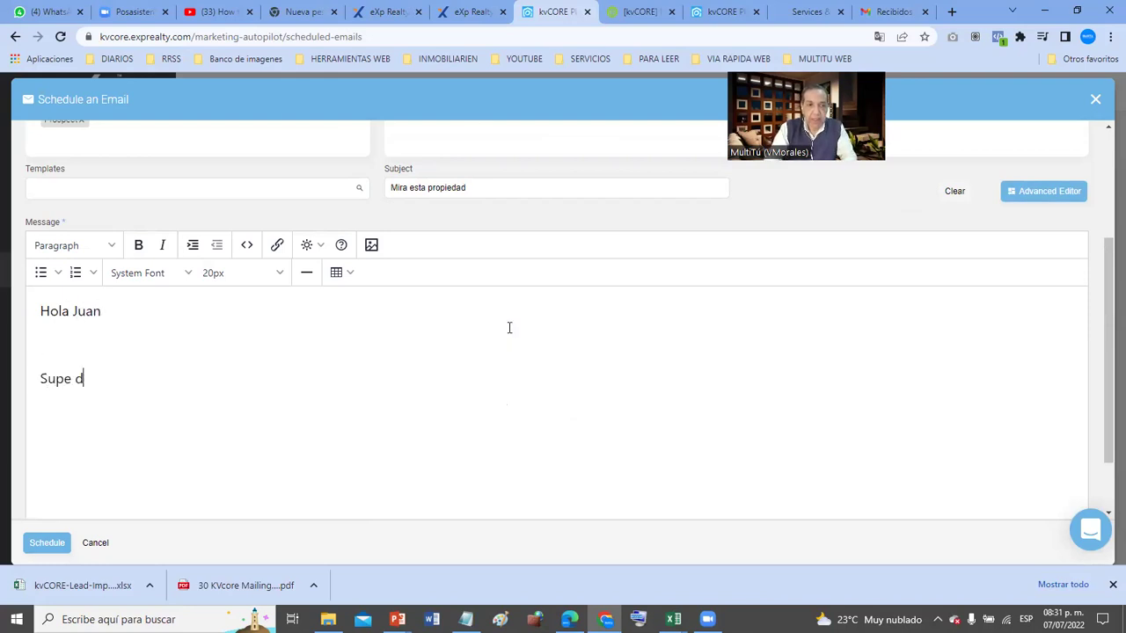
pyautogui.write('se ab')
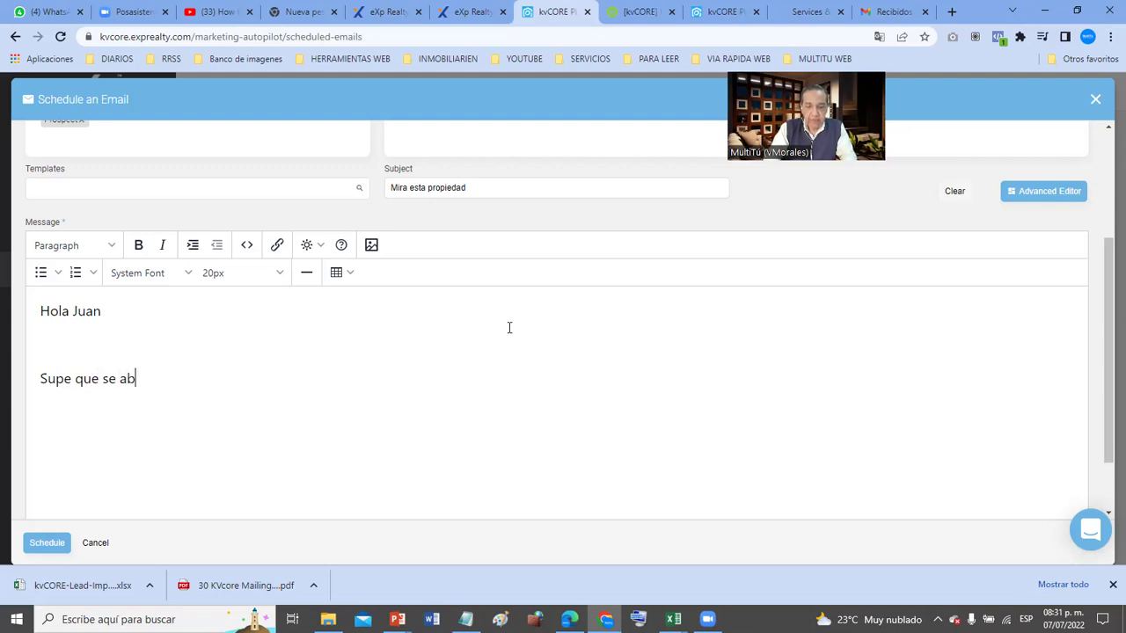
pyautogui.write('rieron nuevas ')
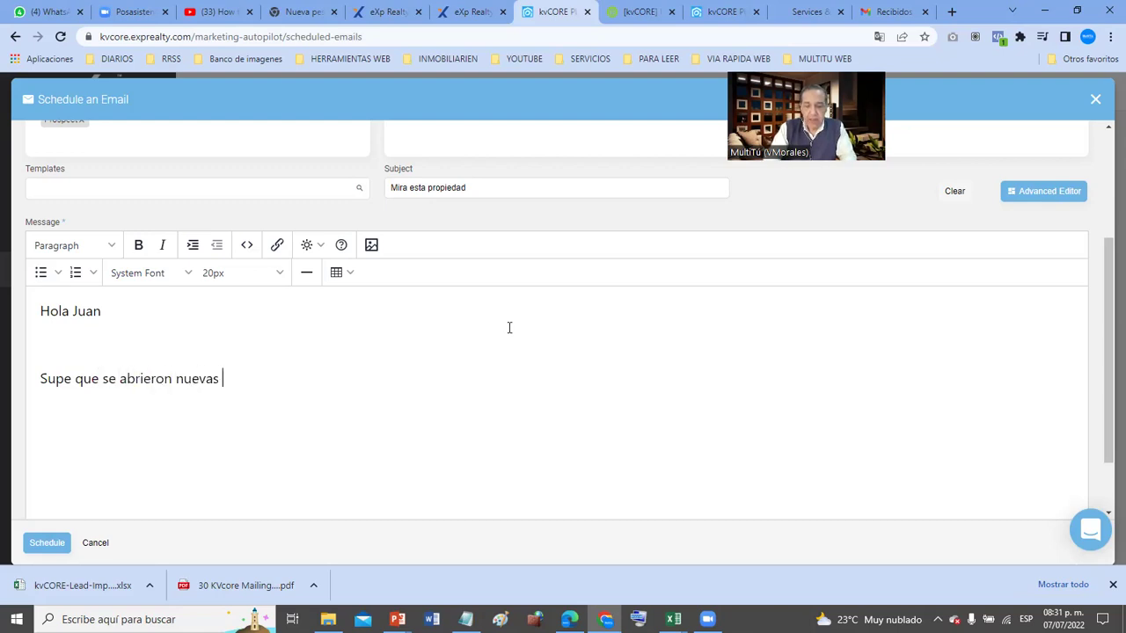
pyautogui.write('ventas ')
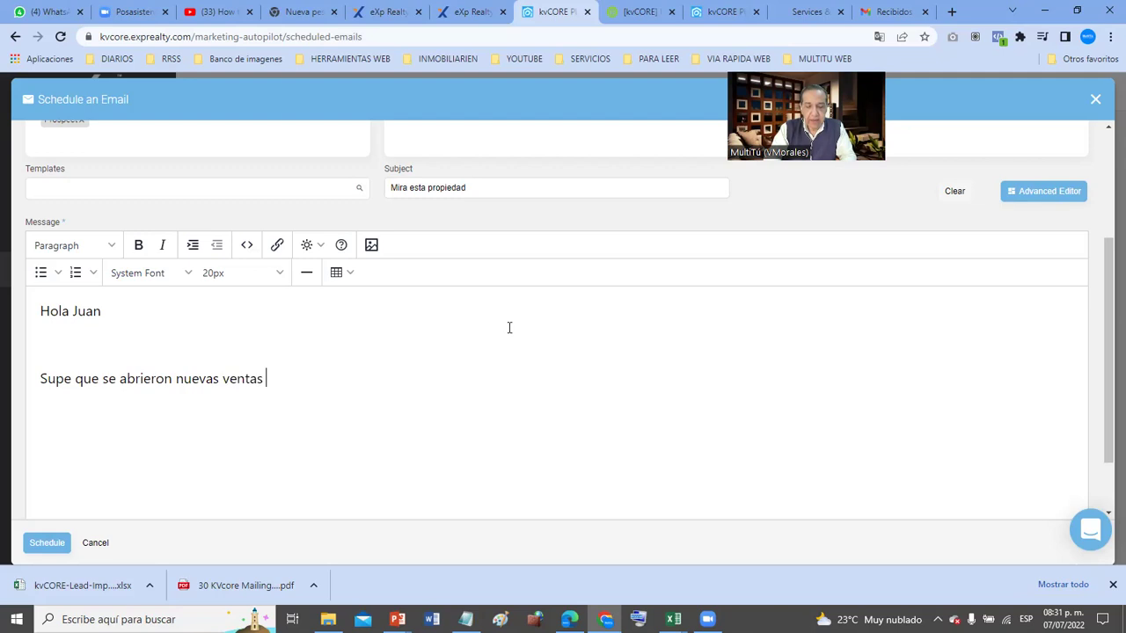
pyautogui.write('en plano, La')
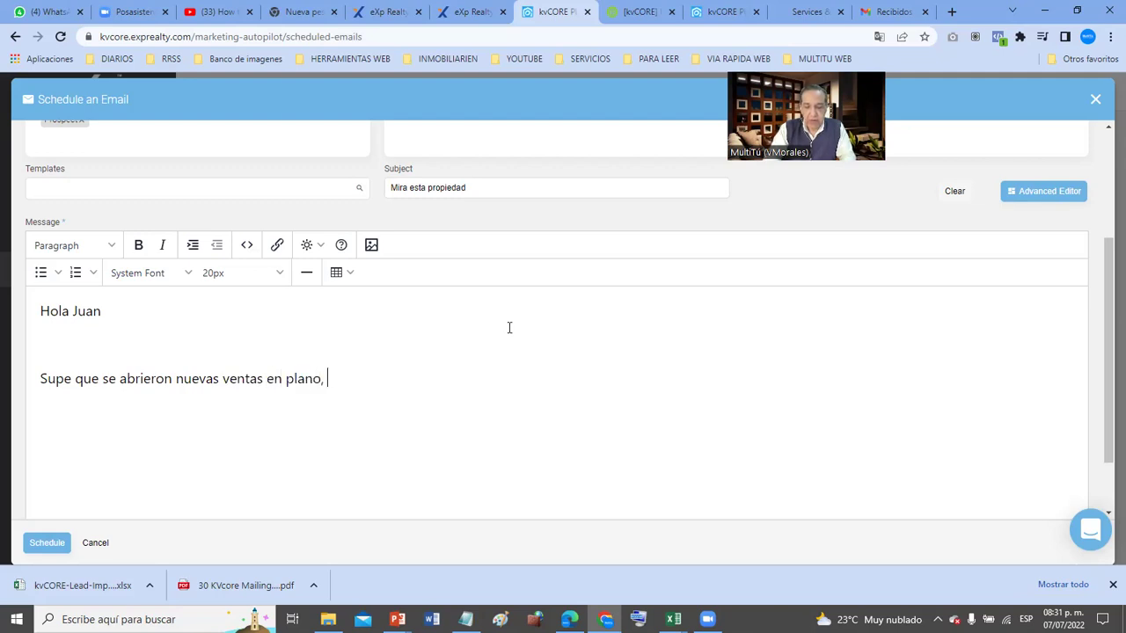
pyautogui.press('BackSpace')
pyautogui.press('BackSpace')
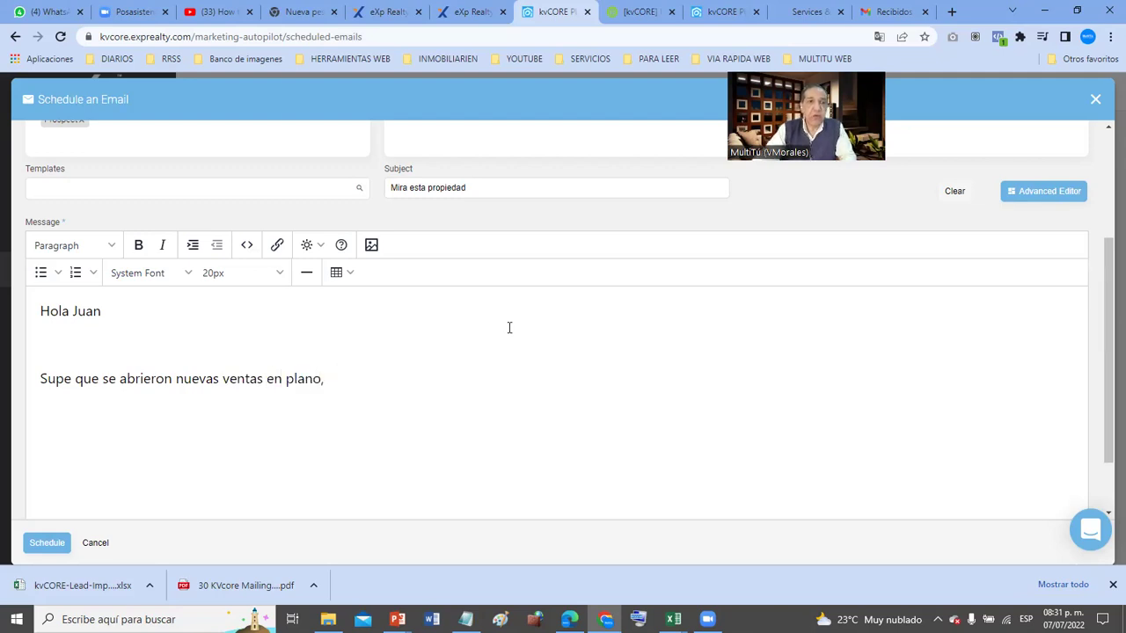
# - Revise the text to 'Hola', 'Se abrieron nuevas ventas en plano' and add 'Llamanos'
pyautogui.click(161, 303)
pyautogui.press('BackSpace')
pyautogui.press('BackSpace')
pyautogui.press('BackSpace')
pyautogui.press('BackSpace')
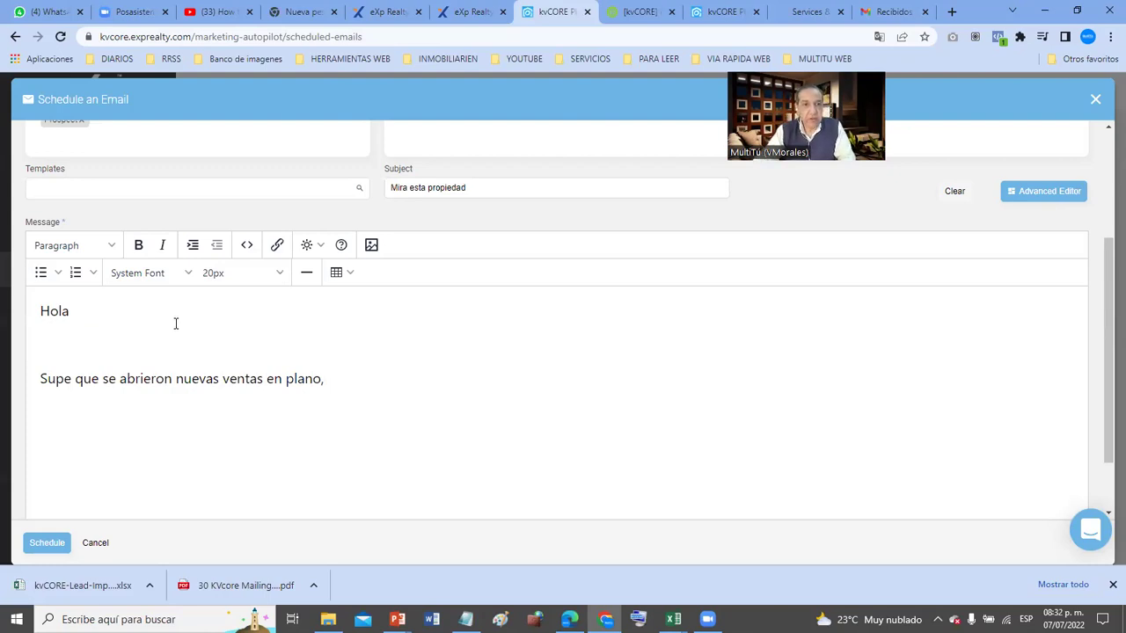
pyautogui.click(409, 395)
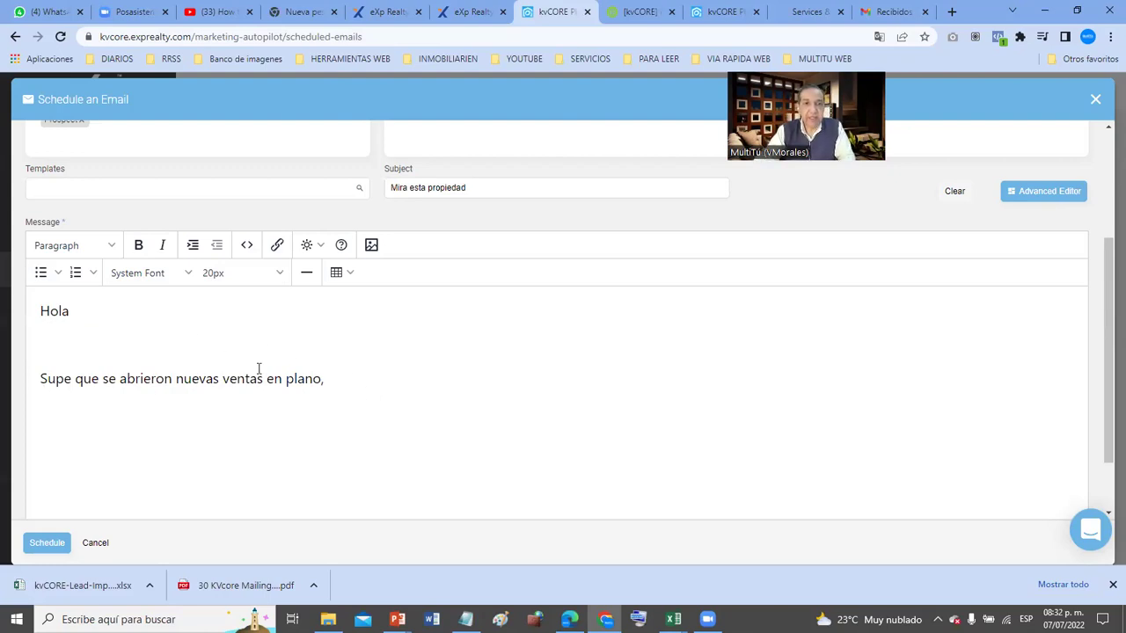
pyautogui.moveTo(115, 379); pyautogui.dragTo(3, 380)
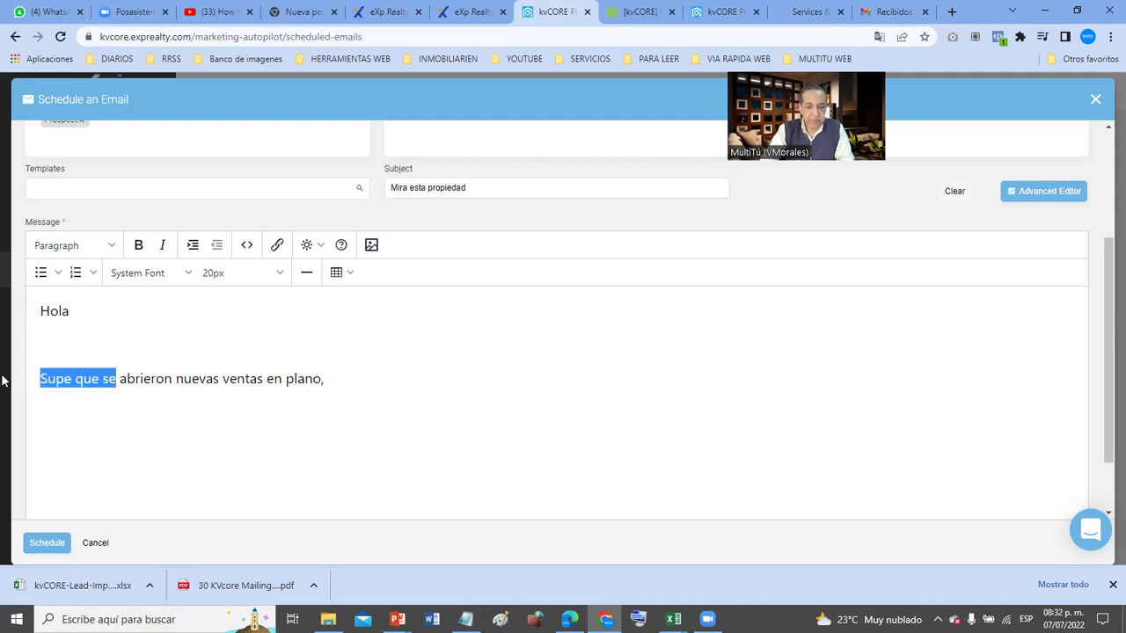
pyautogui.write('Se')
pyautogui.press('Right')
pyautogui.press('Right')
pyautogui.press('Right')
pyautogui.press('Right')
pyautogui.press('Right')
pyautogui.press('Right')
pyautogui.press('Right')
pyautogui.press('Right')
pyautogui.press('Right')
pyautogui.press('Right')
pyautogui.press('Right')
pyautogui.press('Right')
pyautogui.press('Right')
pyautogui.press('Right')
pyautogui.press('Right')
pyautogui.press('Right')
pyautogui.press('Right')
pyautogui.press('Right')
pyautogui.press('Right')
pyautogui.press('Right')
pyautogui.press('Right')
pyautogui.press('Right')
pyautogui.press('BackSpace')
pyautogui.press('Return')
pyautogui.press('Return')
pyautogui.write('Llamanos')
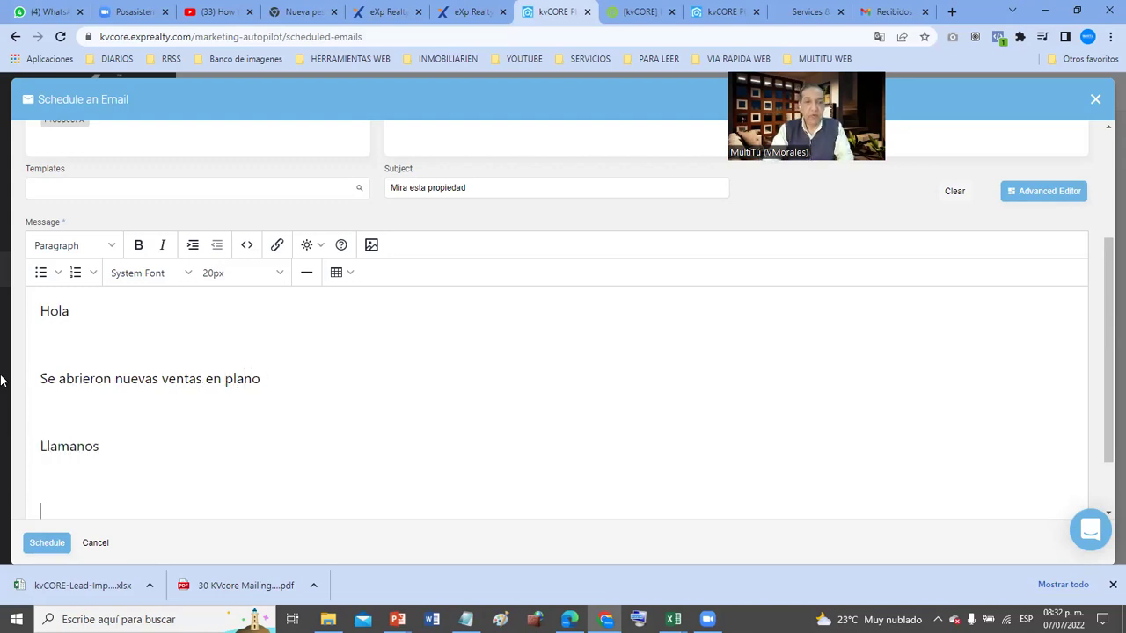
# - Turn on Include Assigned Agent Signature
pyautogui.scroll(-1, 108, 410)
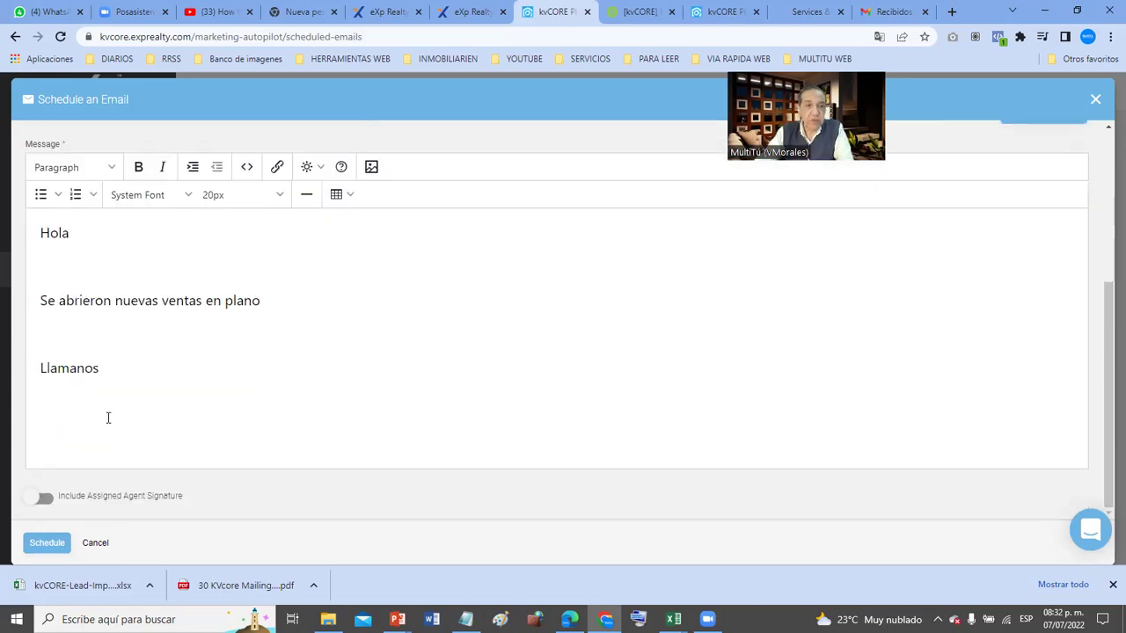
pyautogui.click(43, 498)
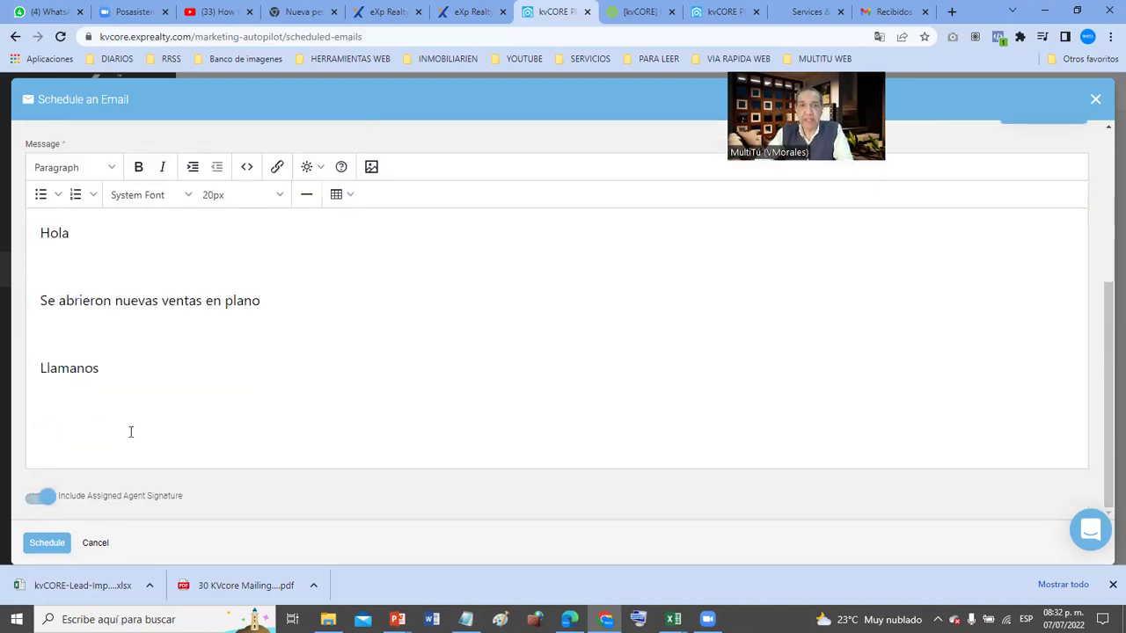
pyautogui.scroll(2, 130, 432)
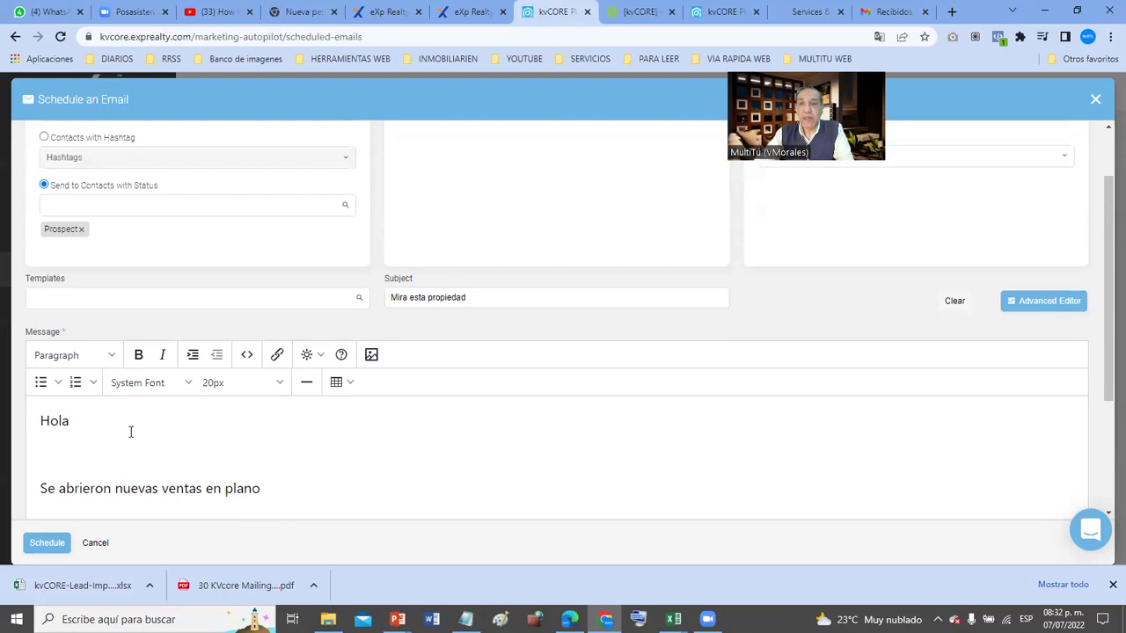
# - Switch the message to the drag-and-drop editor, accepting loss of the typed text, and scroll to the canvas
pyautogui.click(1049, 302)
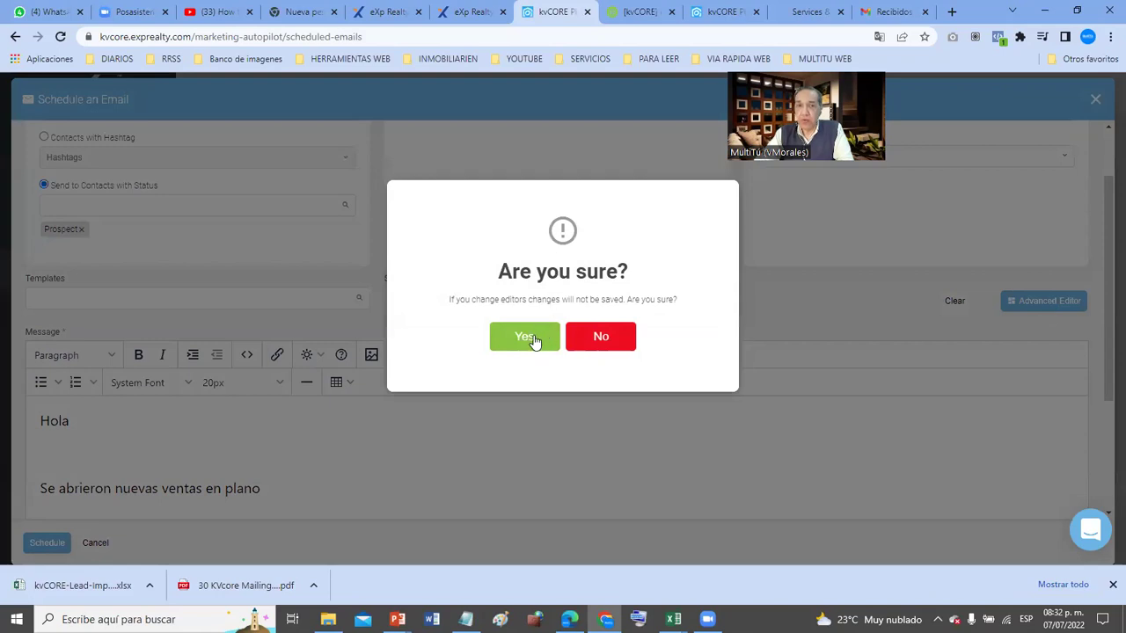
pyautogui.click(533, 338)
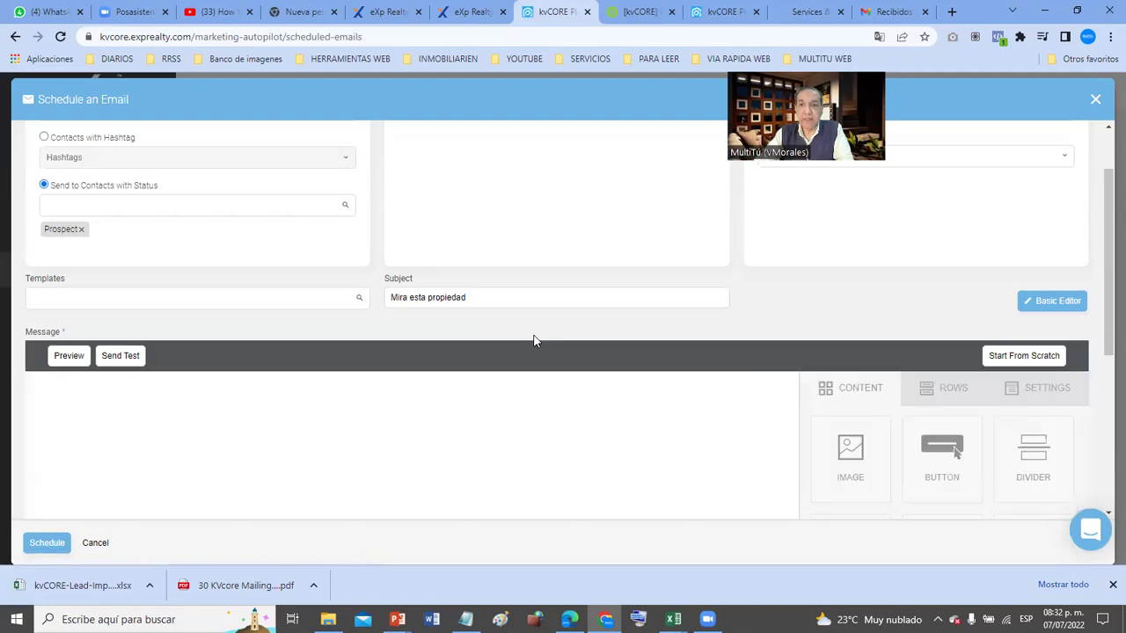
pyautogui.scroll(-2, 533, 341)
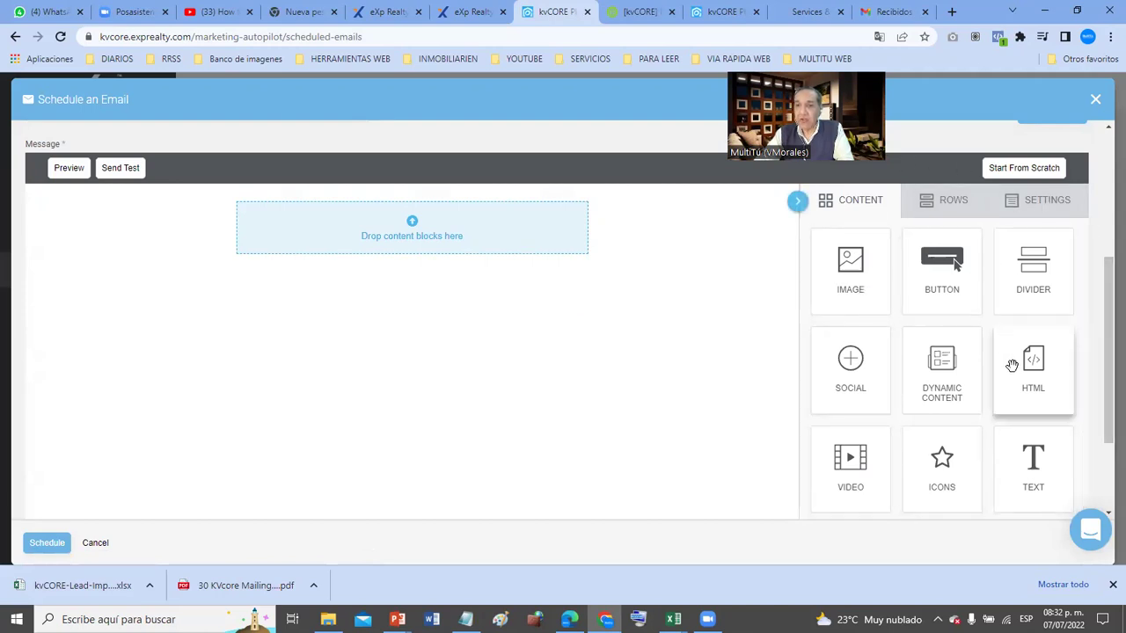
pyautogui.scroll(-1, 1012, 365)
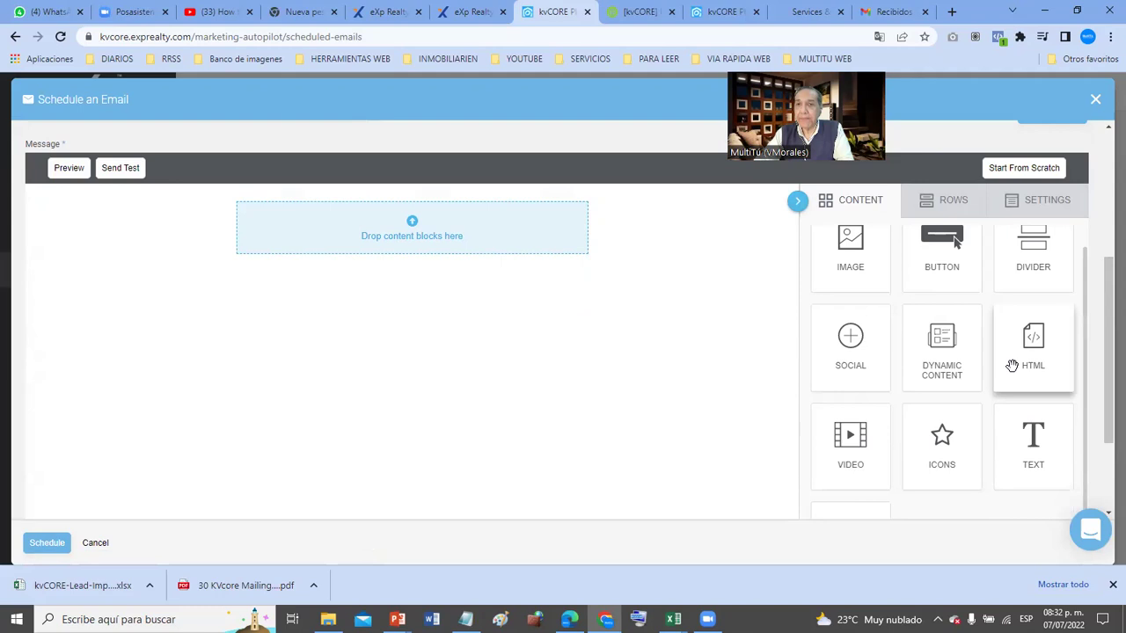
# - Drop a text block, divider, image block, second divider and video block onto the canvas
pyautogui.scroll(1, 863, 252)
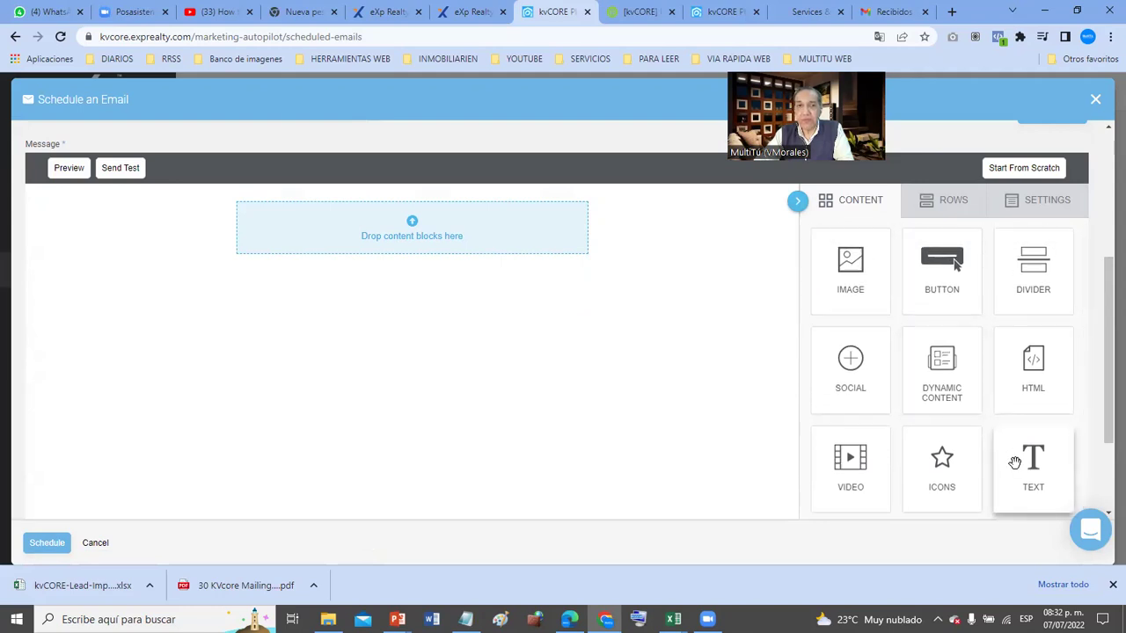
pyautogui.moveTo(1030, 471); pyautogui.dragTo(413, 211)
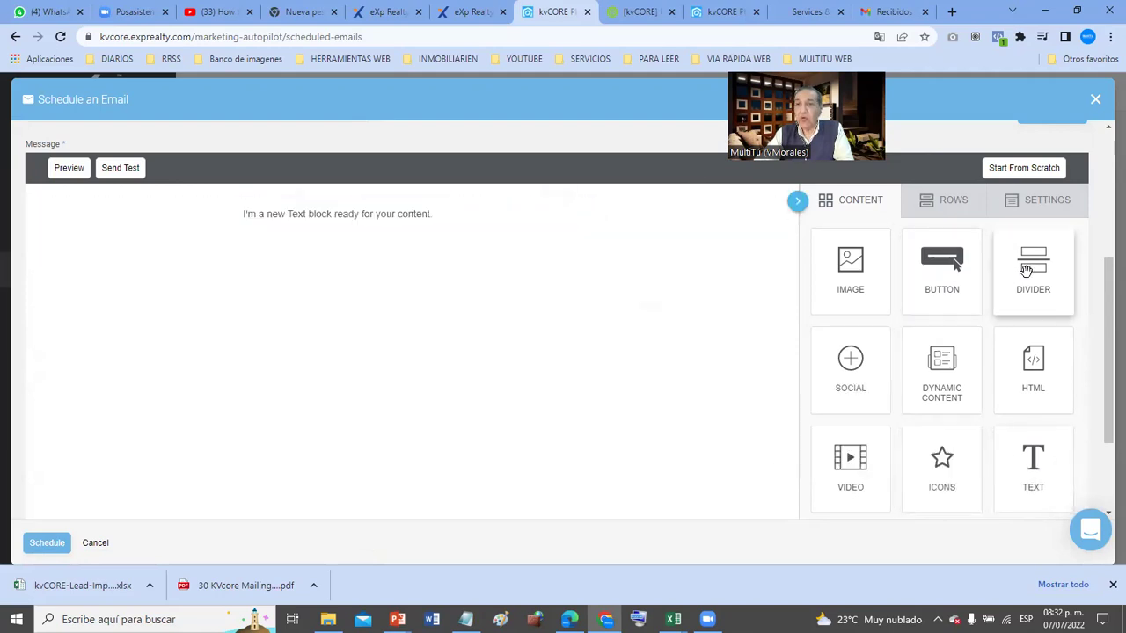
pyautogui.moveTo(1025, 271); pyautogui.dragTo(245, 234)
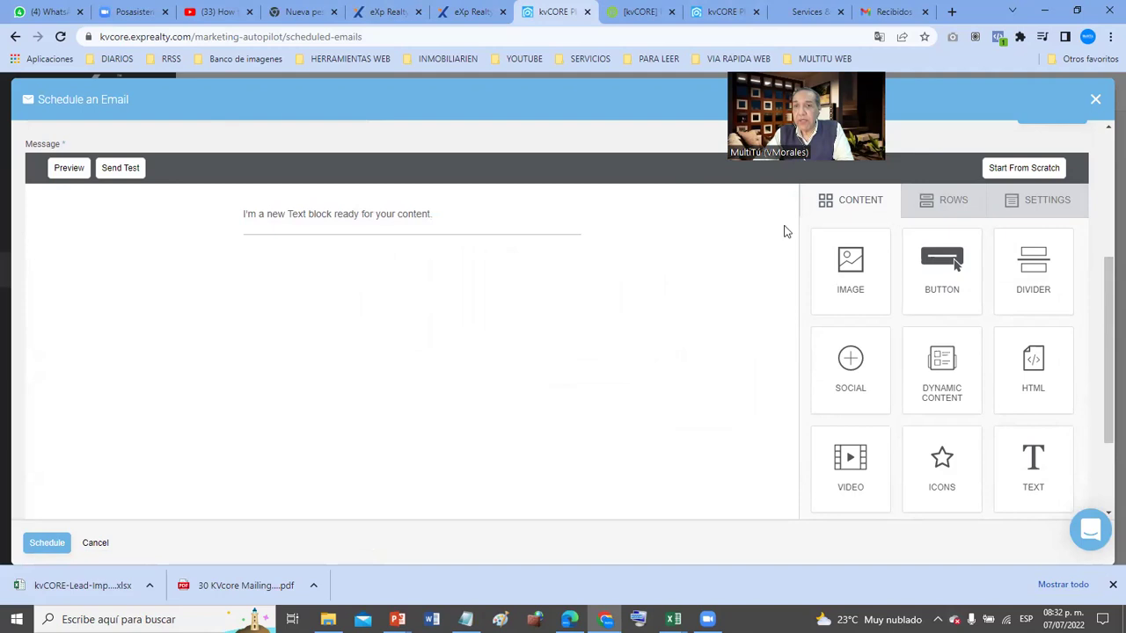
pyautogui.moveTo(851, 269); pyautogui.dragTo(272, 253)
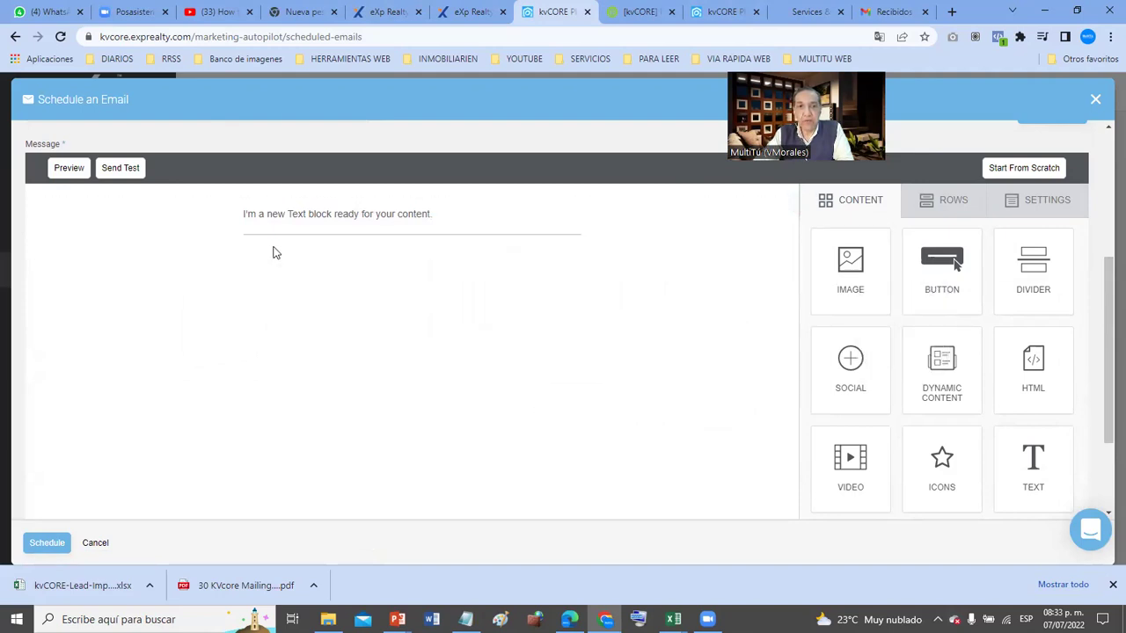
pyautogui.moveTo(862, 284); pyautogui.dragTo(370, 234)
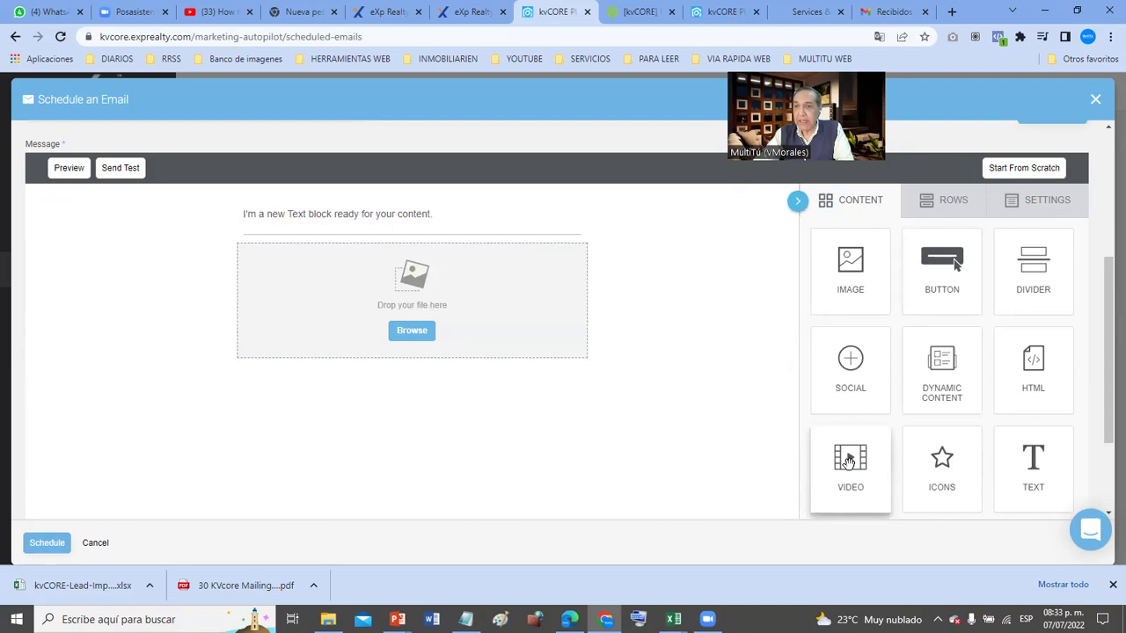
pyautogui.scroll(-1, 846, 461)
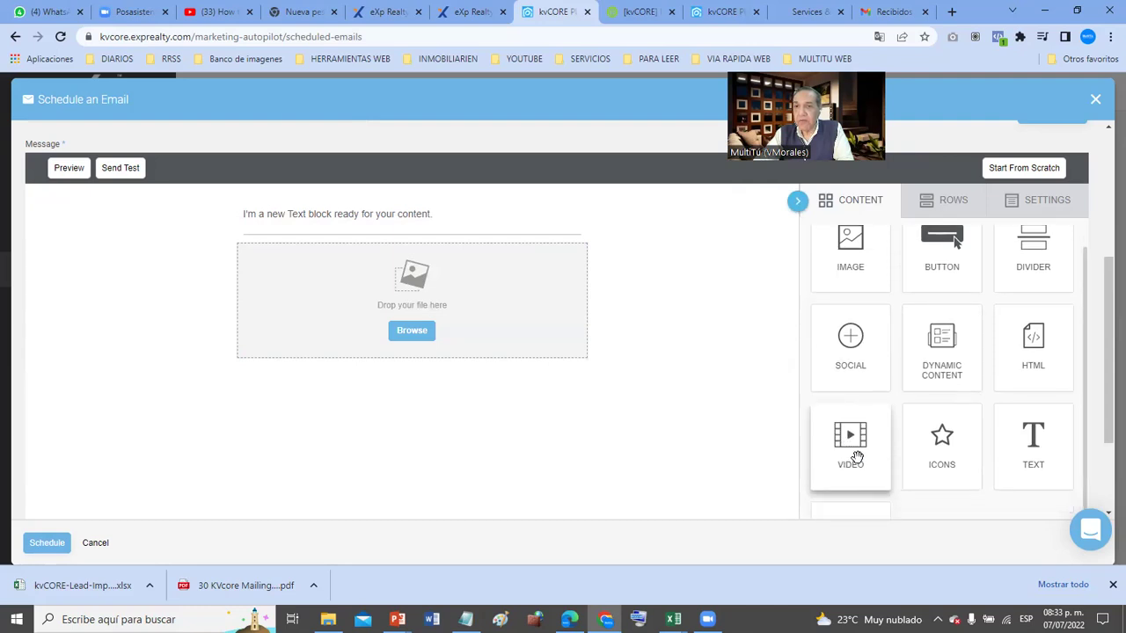
pyautogui.moveTo(857, 457); pyautogui.dragTo(845, 453)
pyautogui.scroll(1, 944, 273)
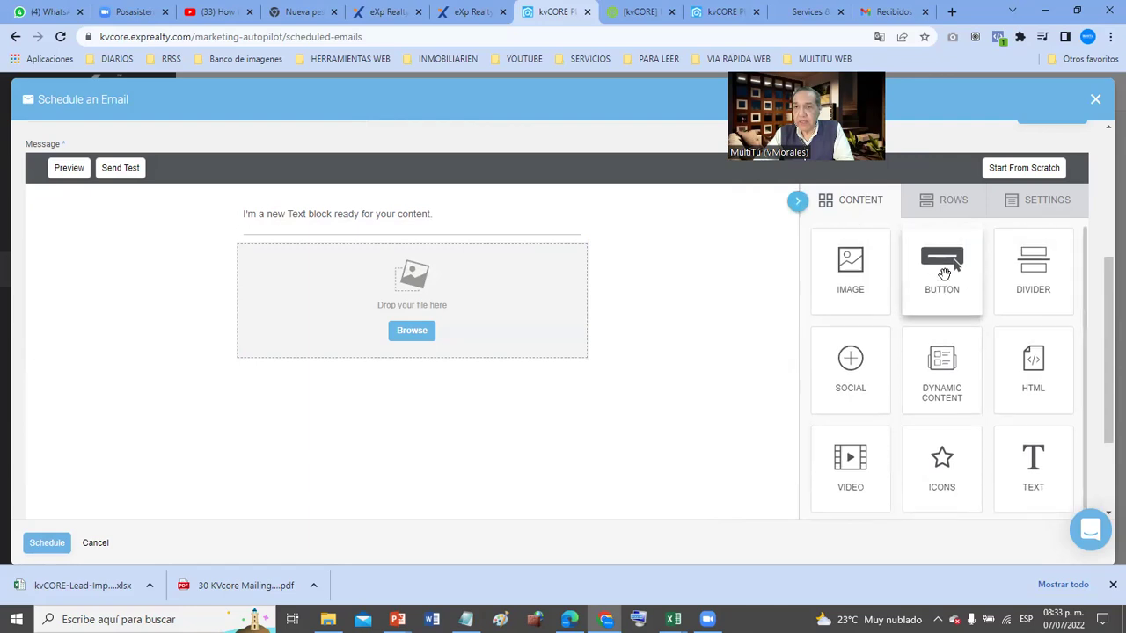
pyautogui.moveTo(1000, 284); pyautogui.dragTo(370, 360)
pyautogui.moveTo(370, 351); pyautogui.dragTo(371, 353)
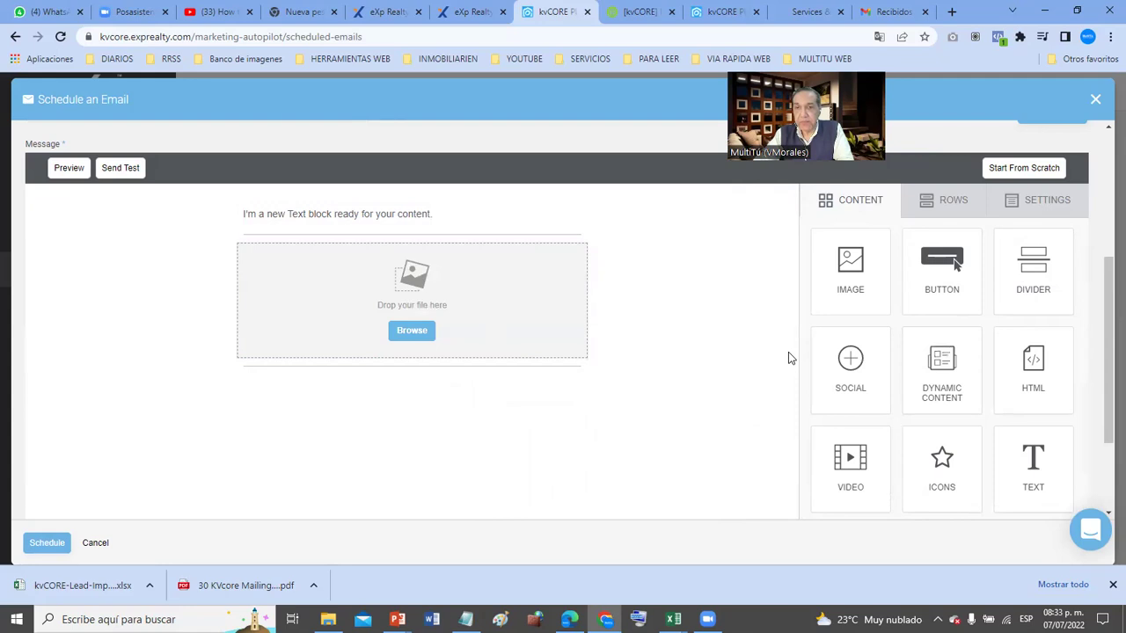
pyautogui.moveTo(851, 464); pyautogui.dragTo(325, 368)
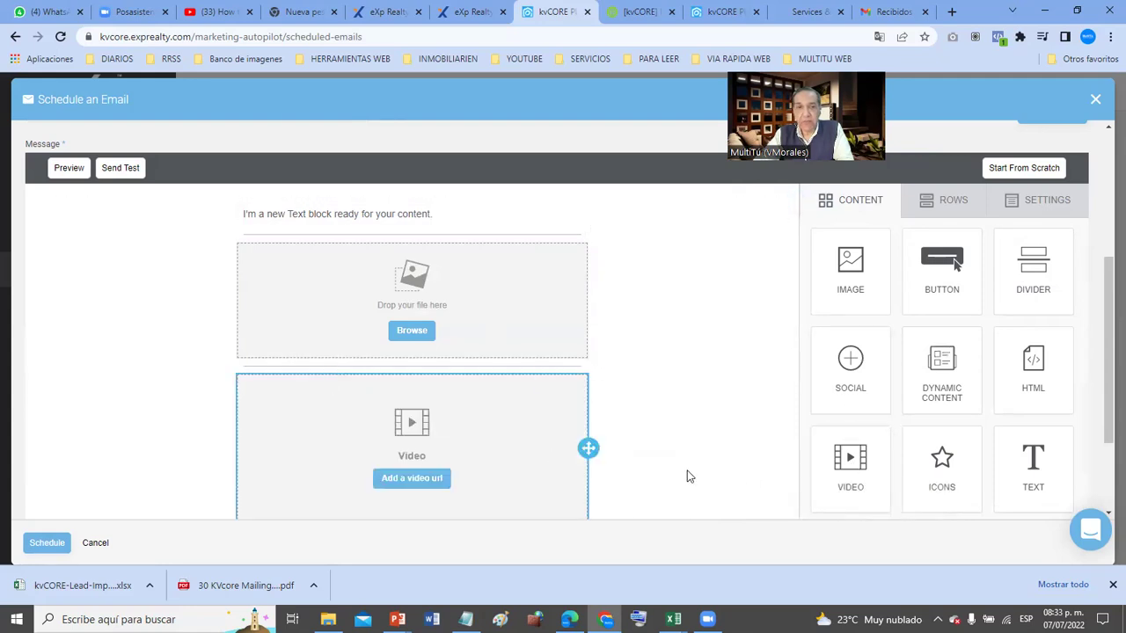
# - Add a second text block below the video and a button beneath it
pyautogui.scroll(-2, 777, 422)
pyautogui.moveTo(1033, 333)
pyautogui.mouseDown()
pyautogui.moveTo(923, 360)
pyautogui.moveTo(283, 399)
pyautogui.mouseUp()
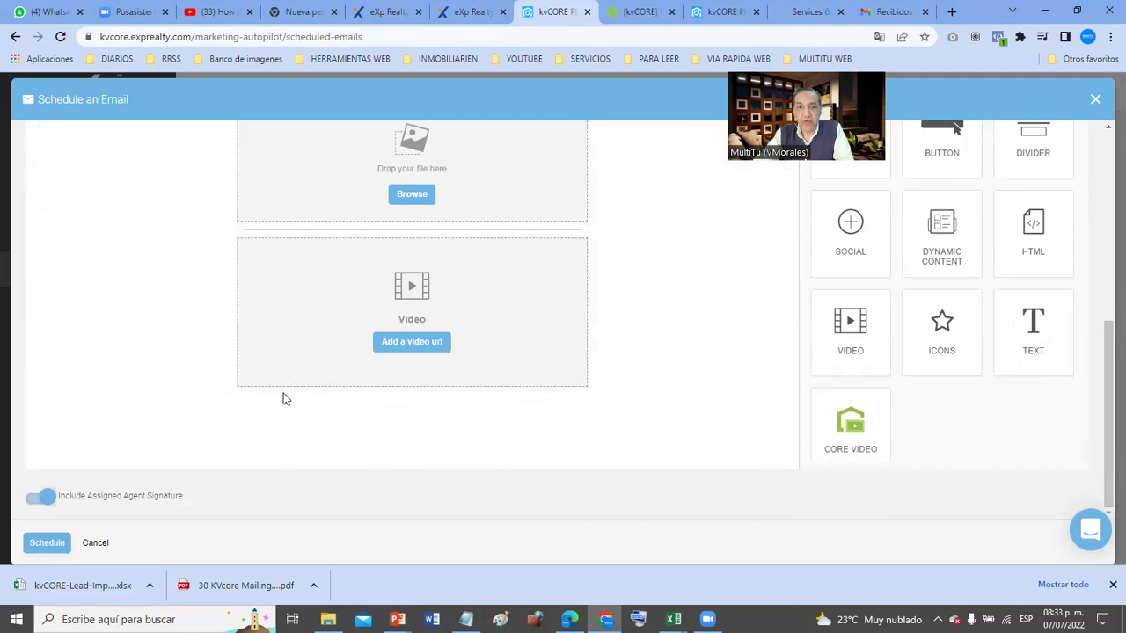
pyautogui.moveTo(1038, 343); pyautogui.dragTo(303, 378)
pyautogui.scroll(-1, 809, 286)
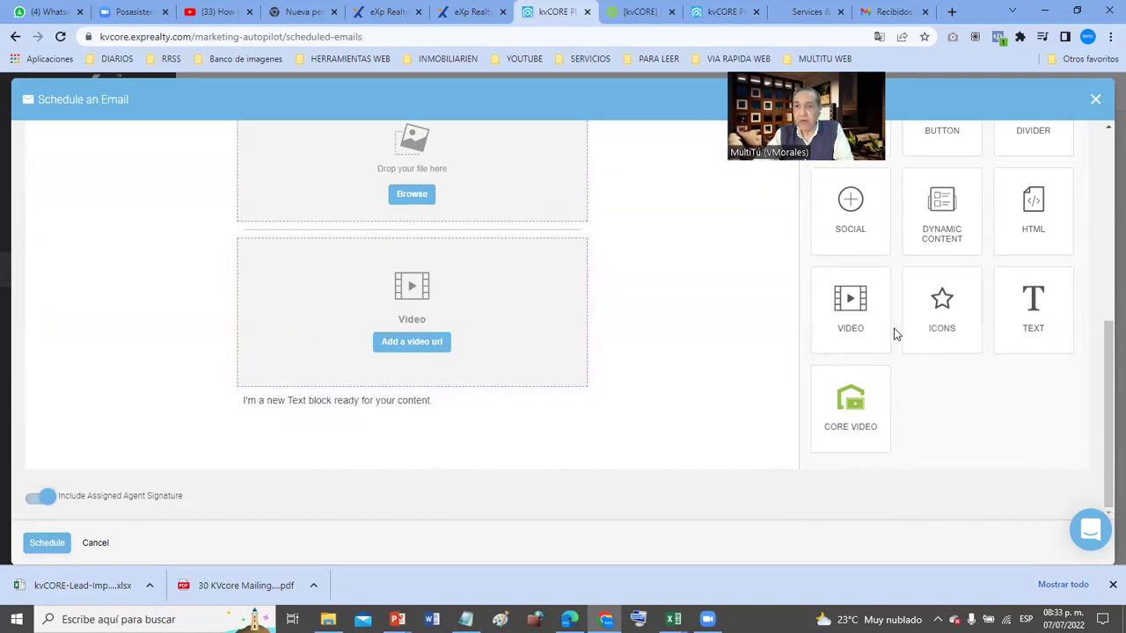
pyautogui.scroll(1, 894, 330)
pyautogui.moveTo(940, 145); pyautogui.dragTo(288, 415)
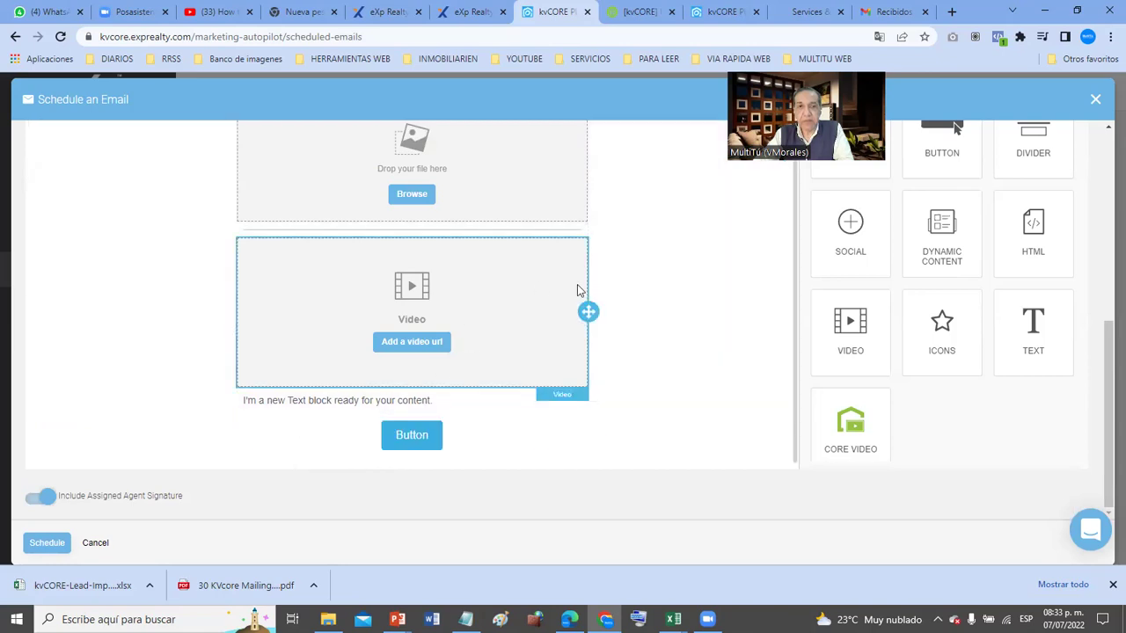
pyautogui.scroll(6, 577, 290)
pyautogui.scroll(-2, 497, 290)
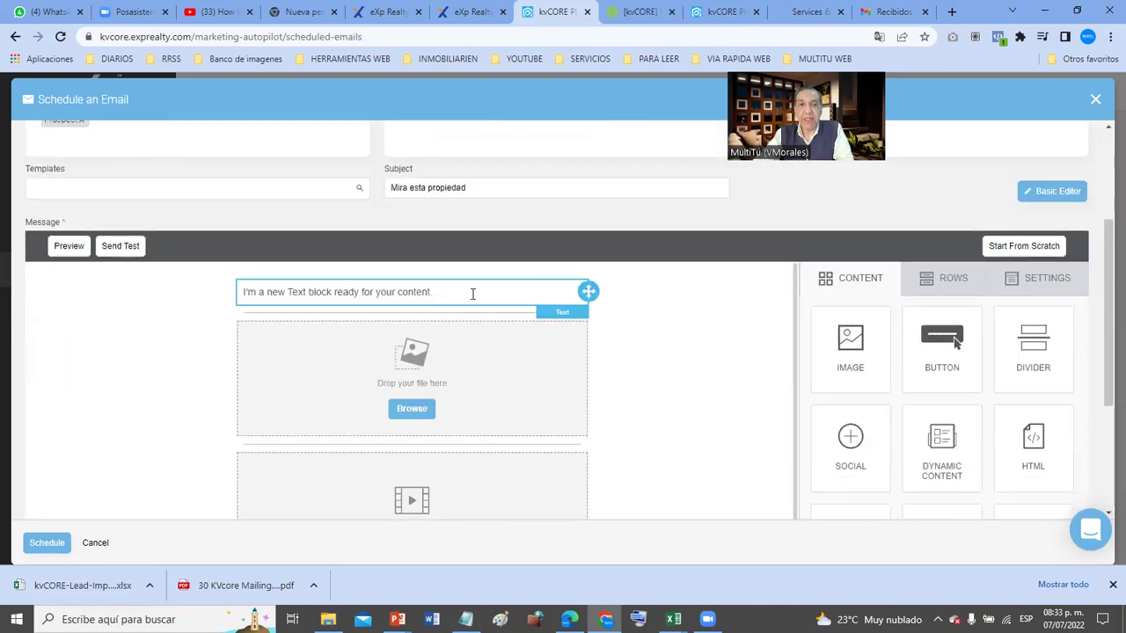
# - Select and erase the placeholder text in the top text block
pyautogui.click(472, 294)
pyautogui.moveTo(472, 294); pyautogui.dragTo(201, 291)
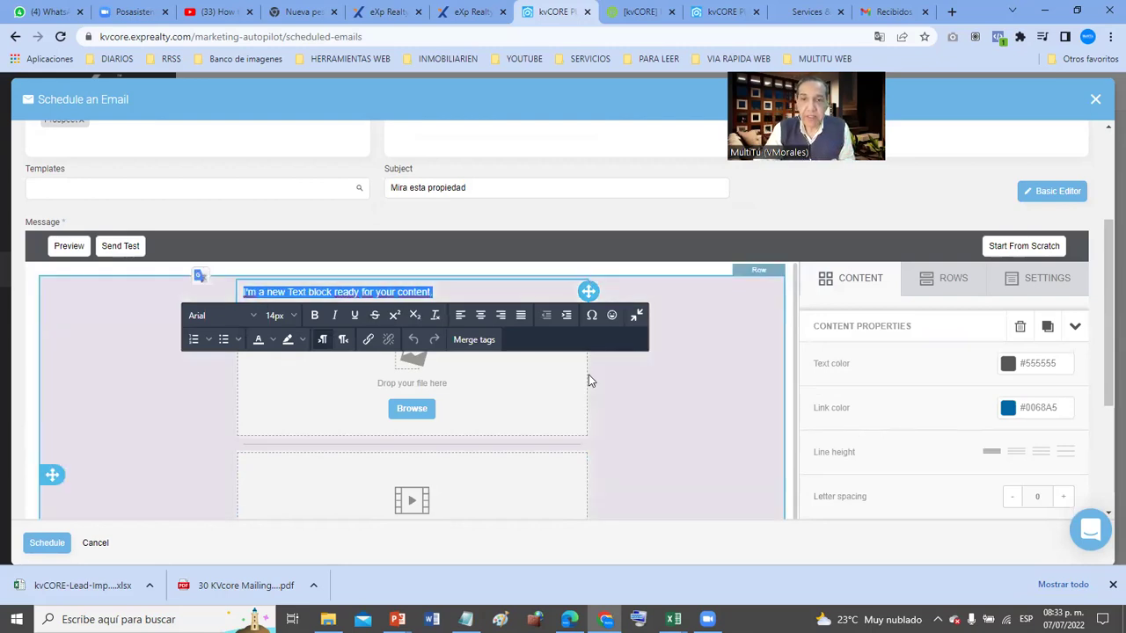
pyautogui.click(630, 382)
pyautogui.click(475, 294)
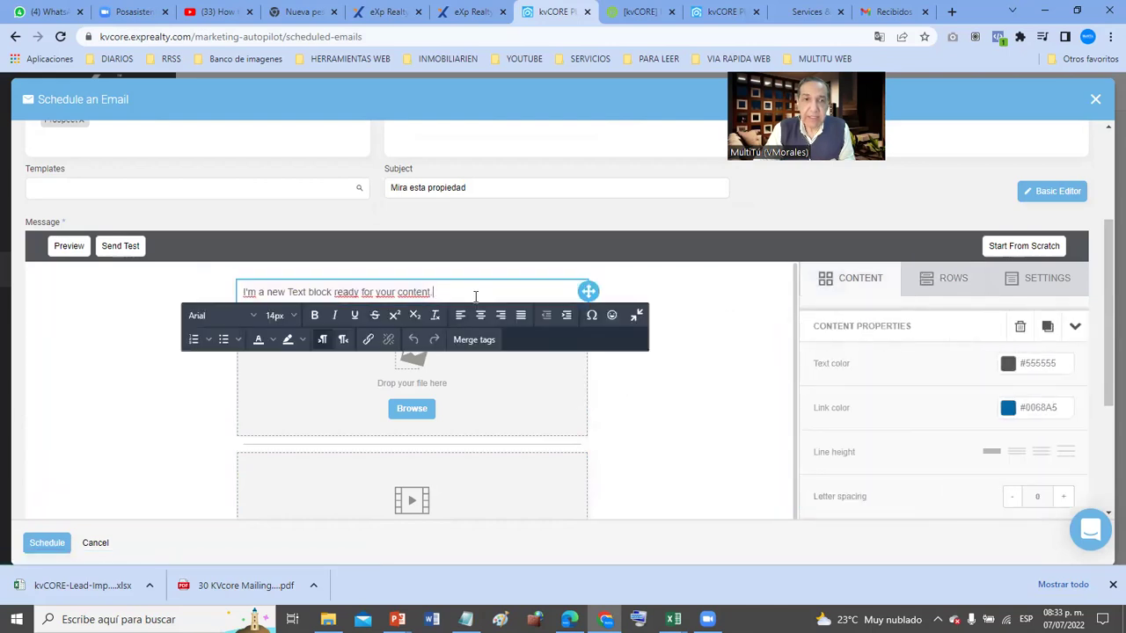
pyautogui.press('BackSpace')
pyautogui.press('BackSpace')
pyautogui.press('BackSpace')
pyautogui.press('BackSpace')
pyautogui.press('BackSpace')
pyautogui.press('BackSpace')
pyautogui.press('BackSpace')
pyautogui.press('BackSpace')
pyautogui.press('BackSpace')
pyautogui.press('BackSpace')
pyautogui.press('BackSpace')
pyautogui.press('BackSpace')
pyautogui.press('BackSpace')
pyautogui.press('BackSpace')
pyautogui.press('BackSpace')
pyautogui.press('BackSpace')
pyautogui.press('BackSpace')
pyautogui.press('BackSpace')
pyautogui.press('BackSpace')
pyautogui.press('BackSpace')
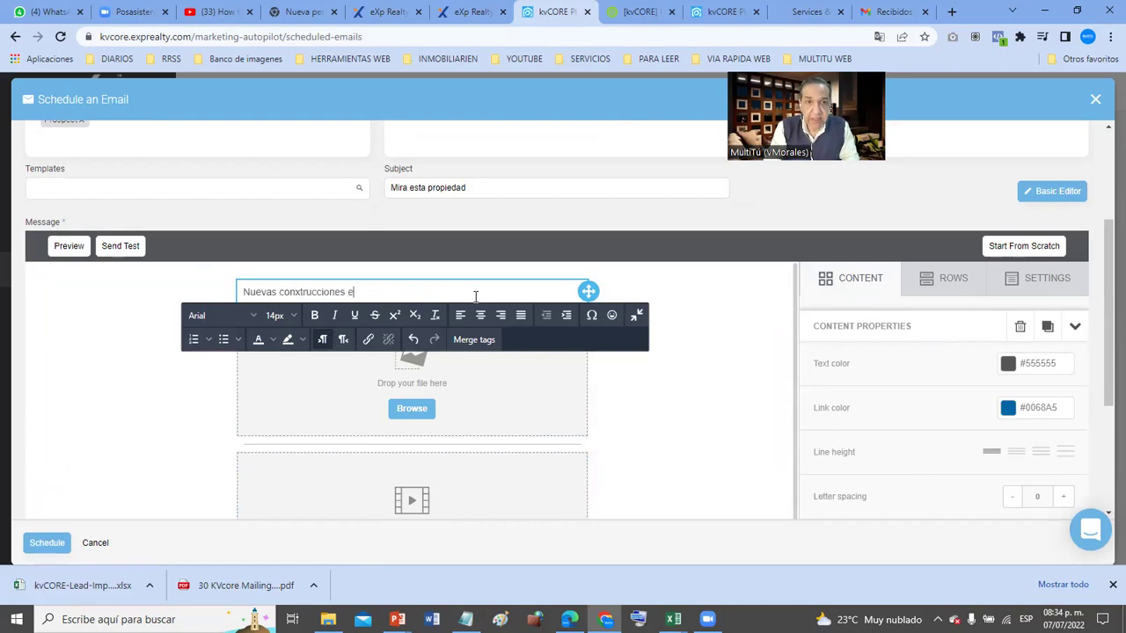
# - Close the accidentally opened DevTools and finish the heading 'Nuevas construcciones en el Dowtown'
pyautogui.hotkey('ctrl', 'shift', 'i')
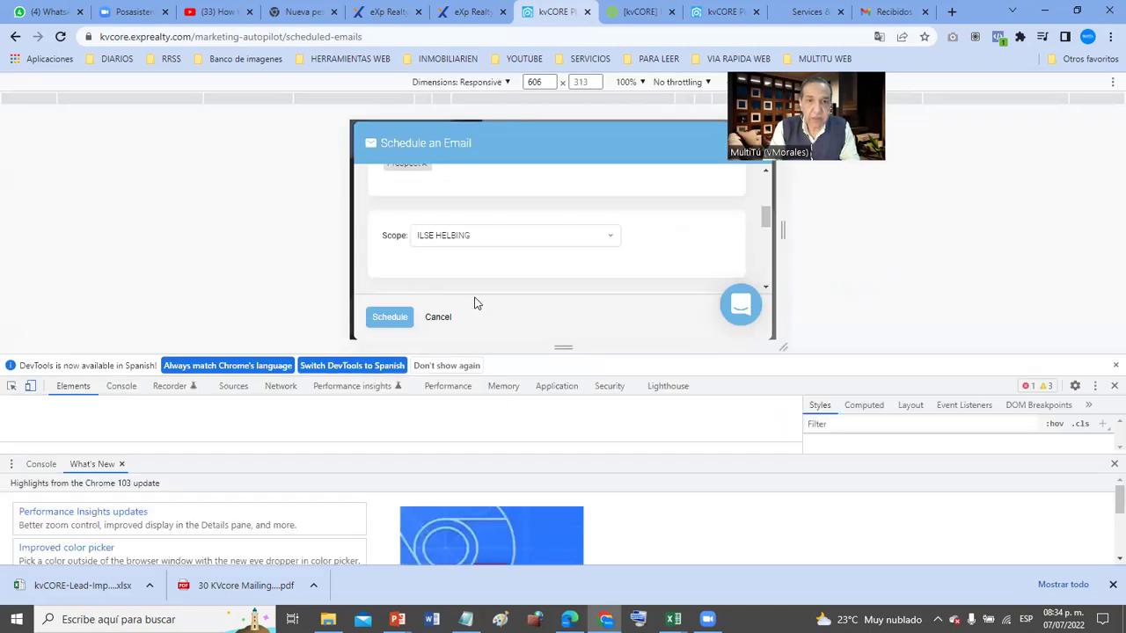
pyautogui.click(1114, 365)
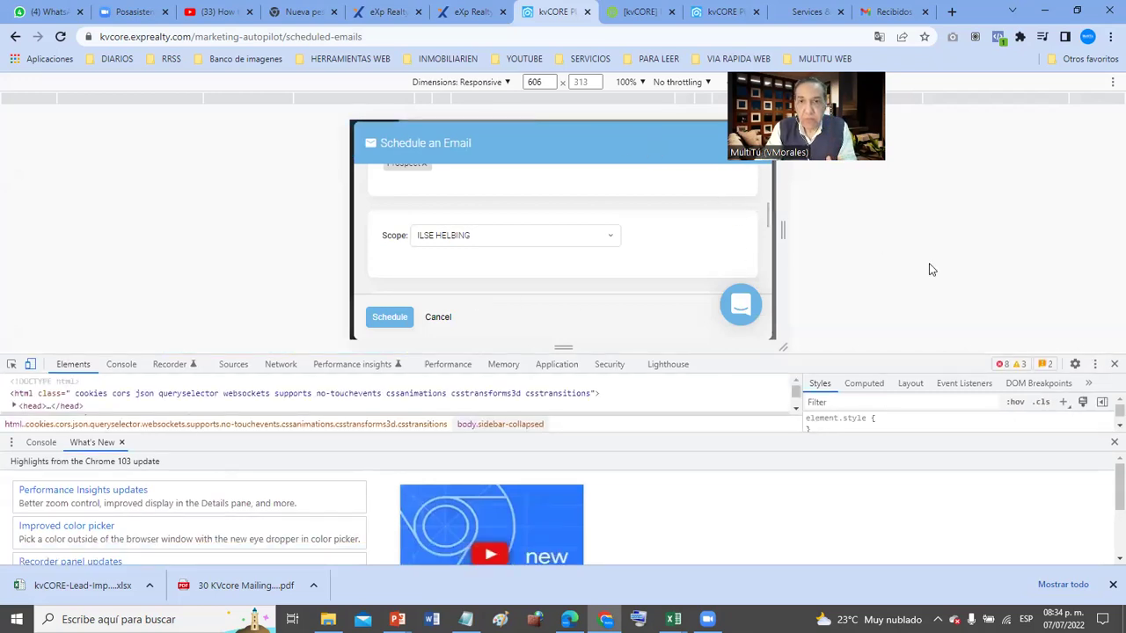
pyautogui.click(1114, 364)
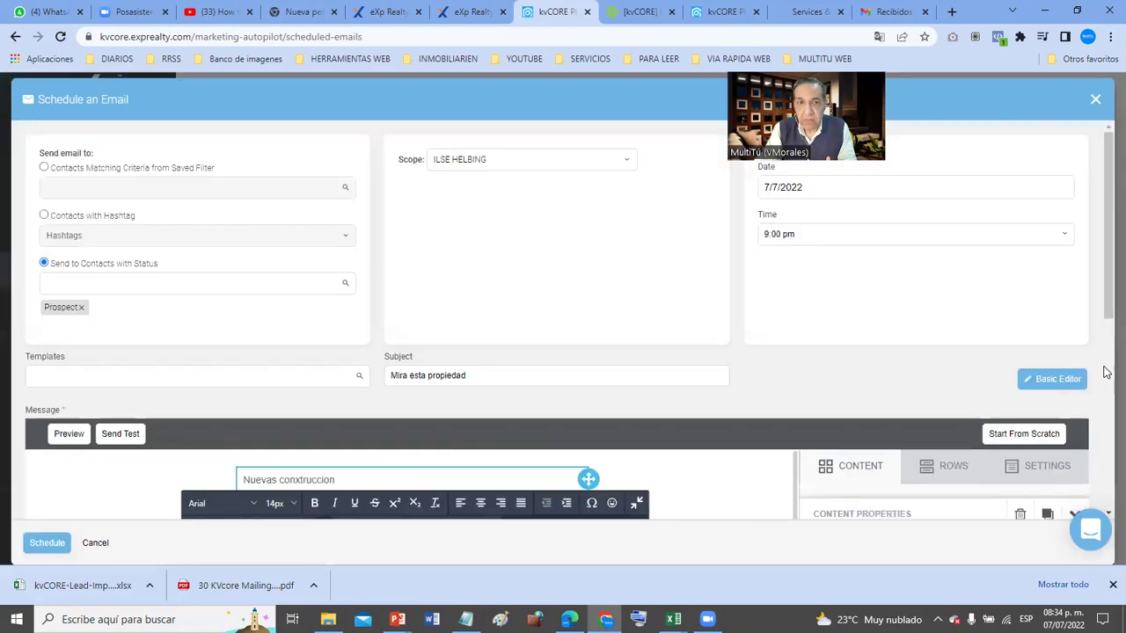
pyautogui.scroll(-5, 530, 359)
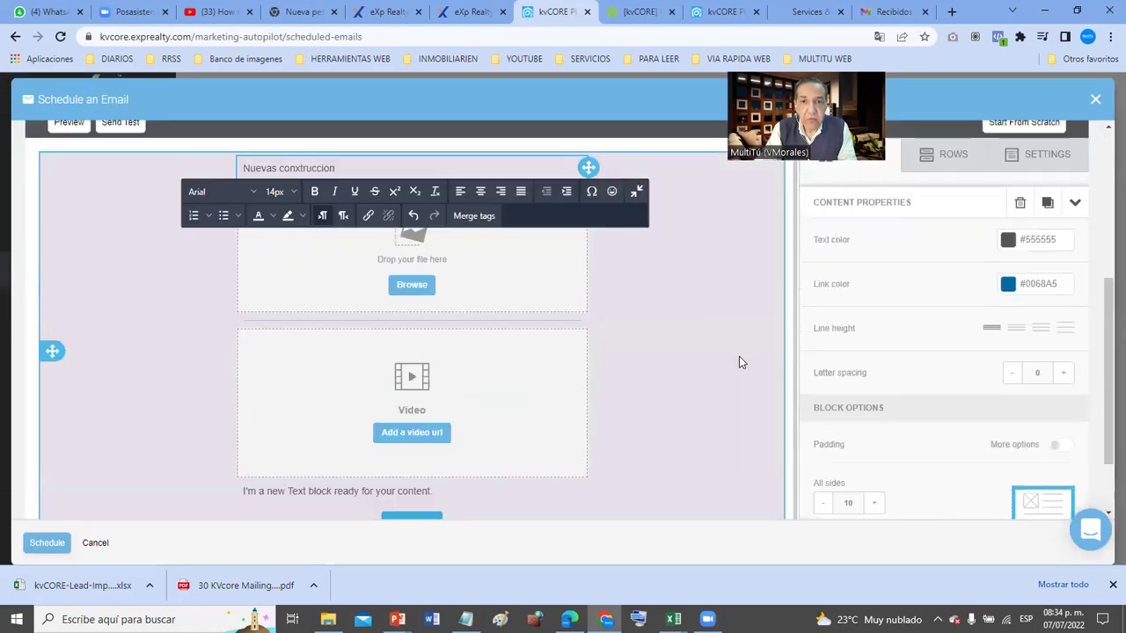
pyautogui.scroll(2, 739, 363)
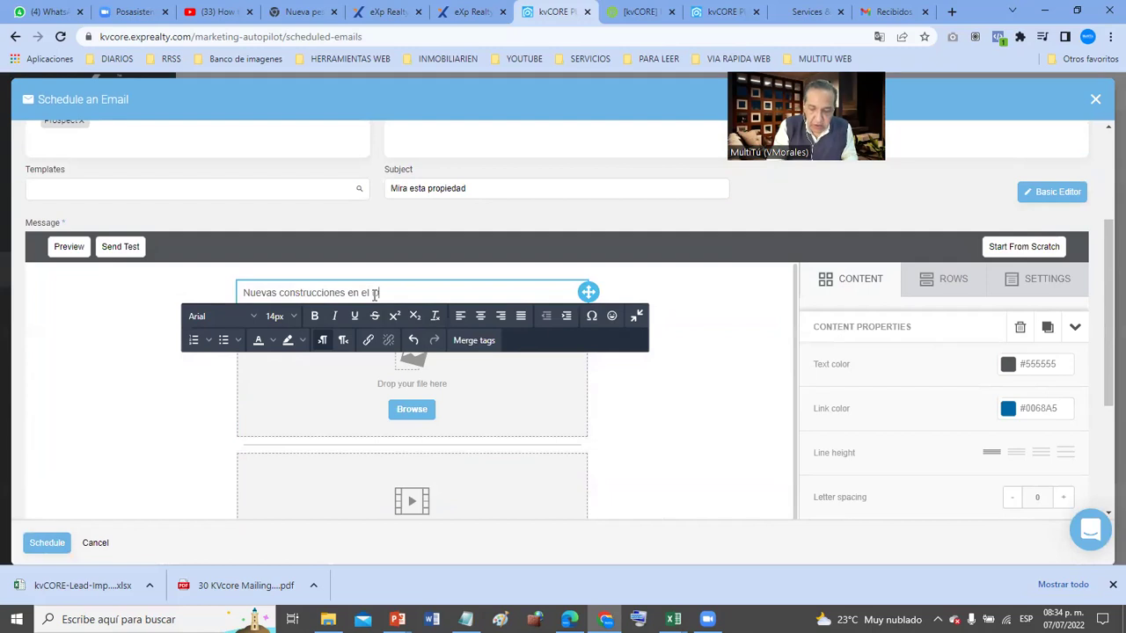
pyautogui.write('ntown')
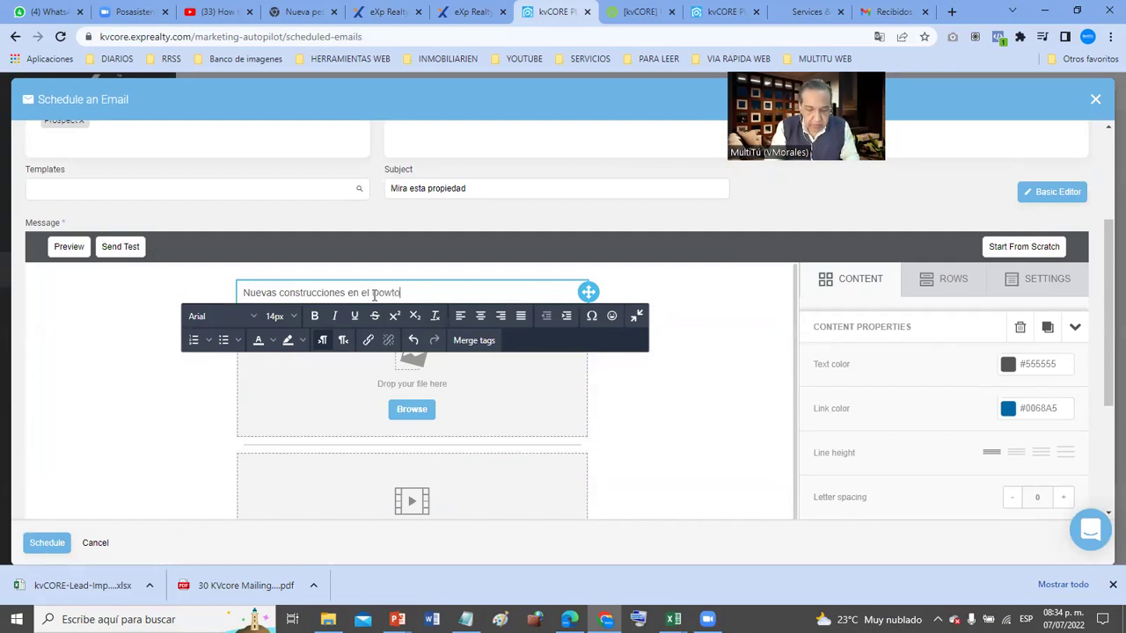
pyautogui.tripleClick(374, 295)
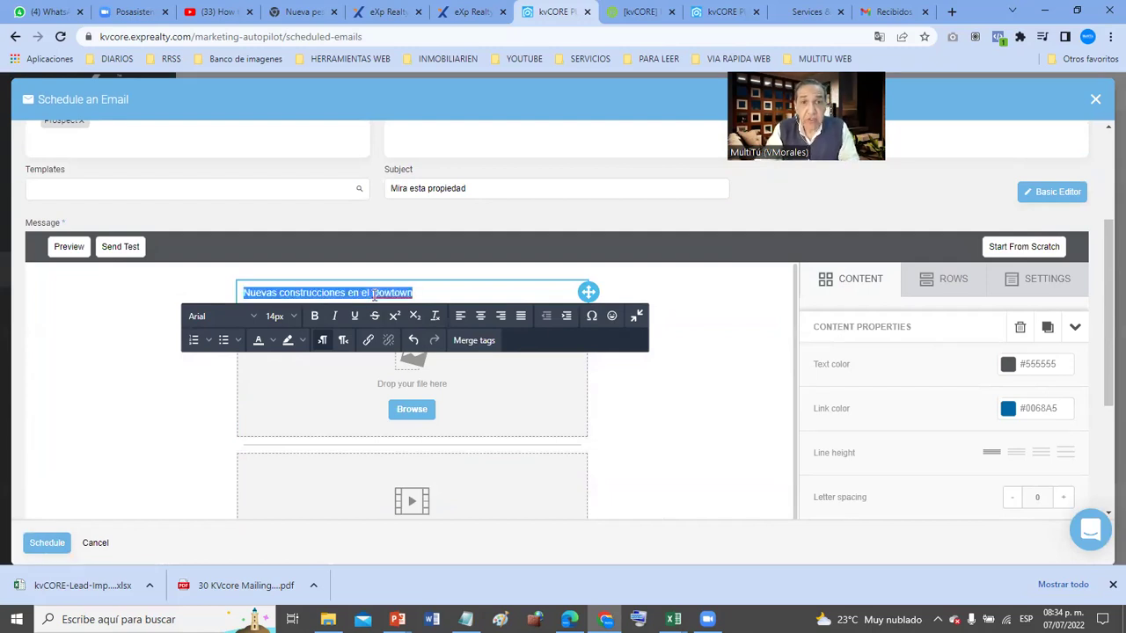
# - Center the heading and raise its font size to 24px
pyautogui.click(287, 316)
pyautogui.click(267, 507)
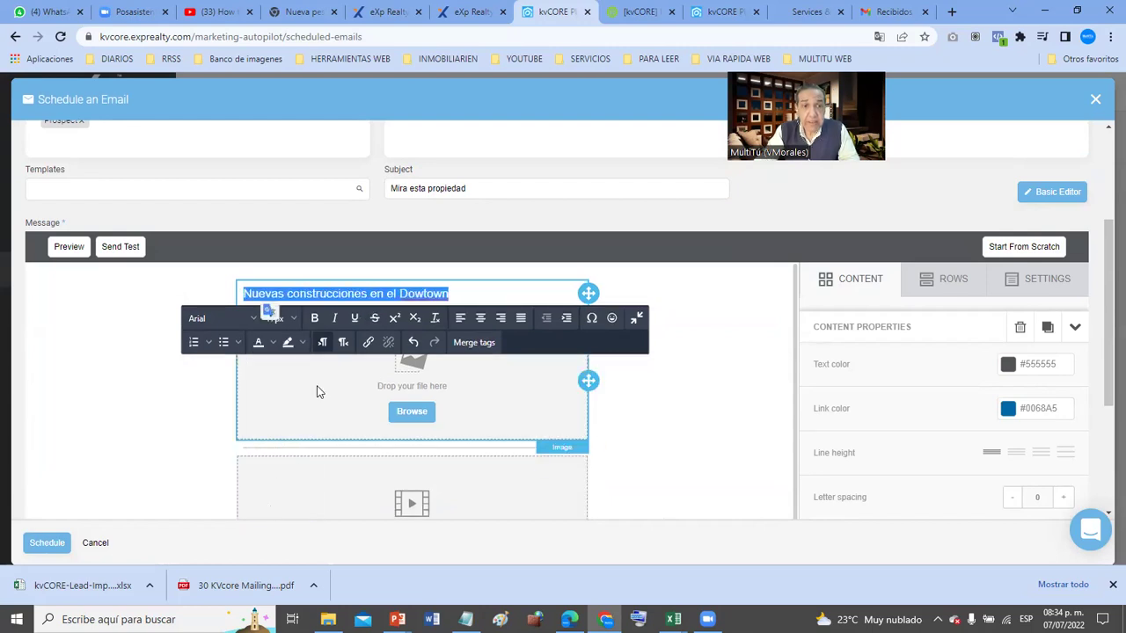
pyautogui.click(480, 319)
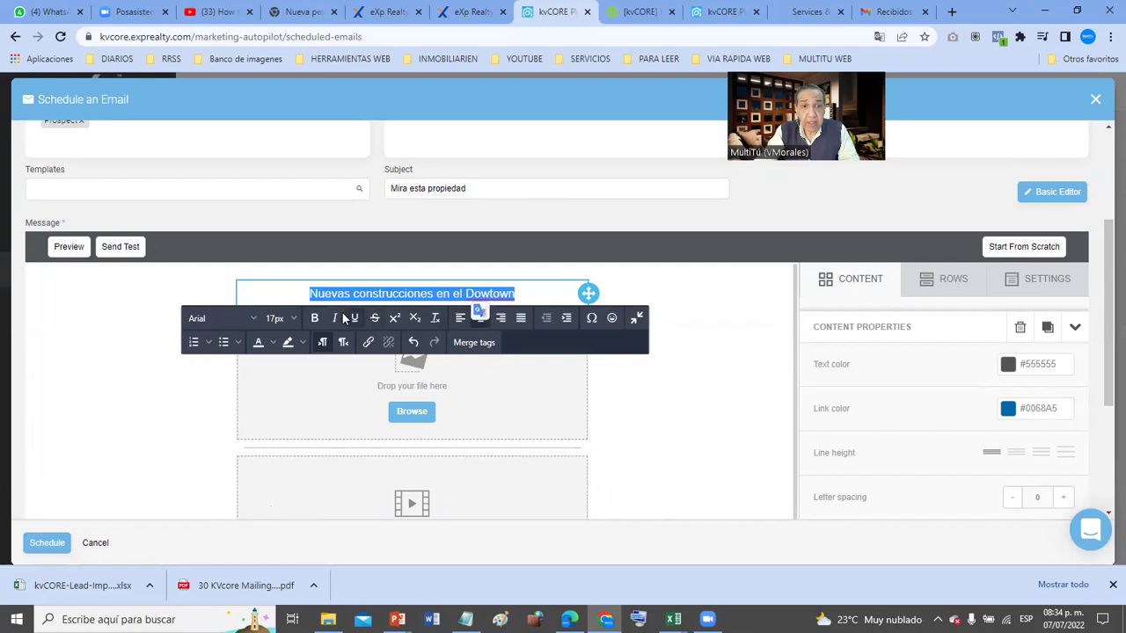
pyautogui.click(283, 317)
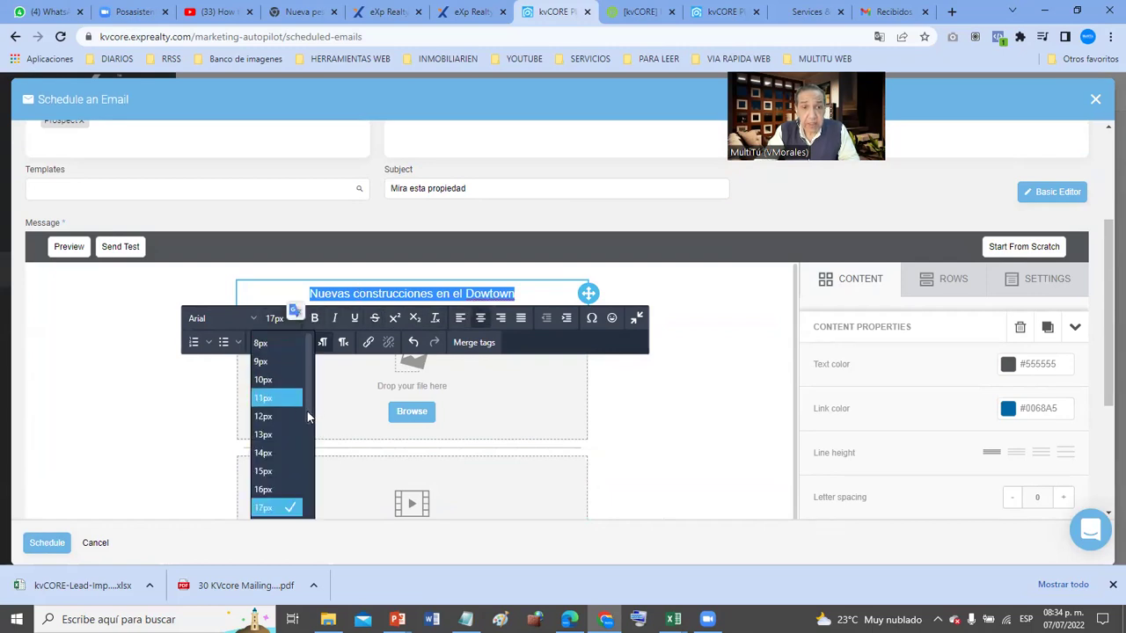
pyautogui.moveTo(307, 414); pyautogui.dragTo(301, 449)
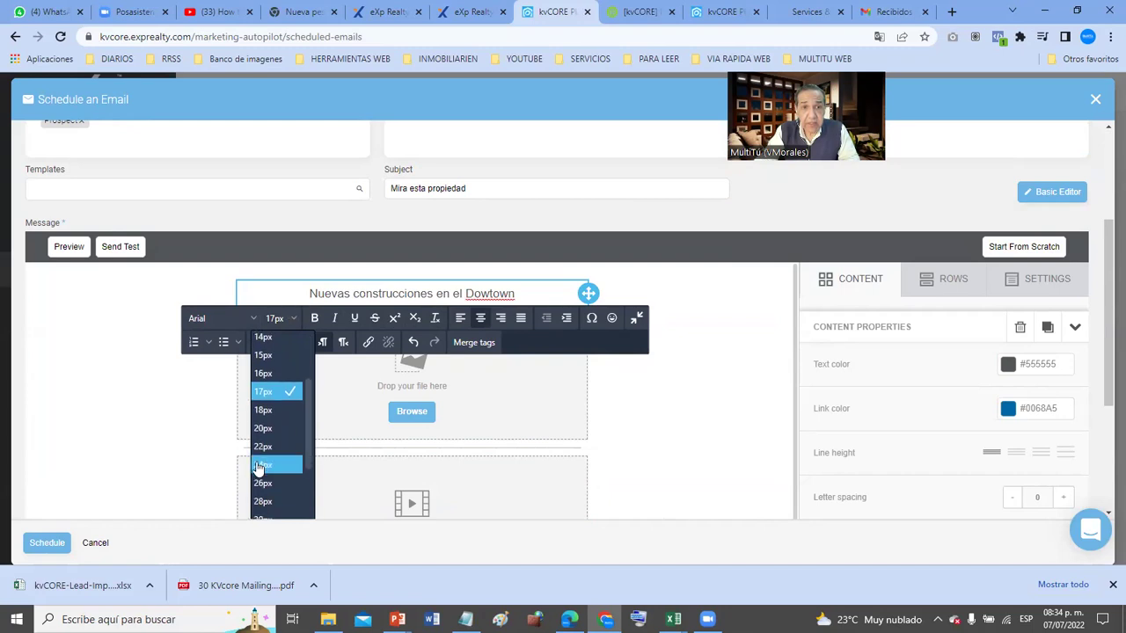
pyautogui.click(262, 464)
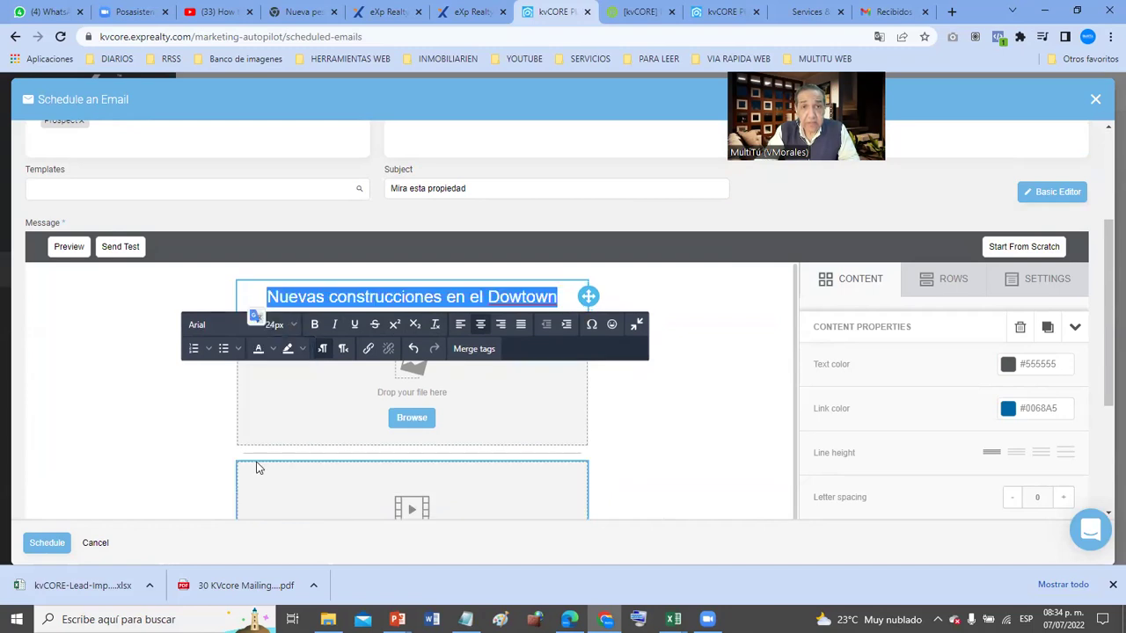
# - Switch the heading font to Georgia and finish editing the heading
pyautogui.click(251, 322)
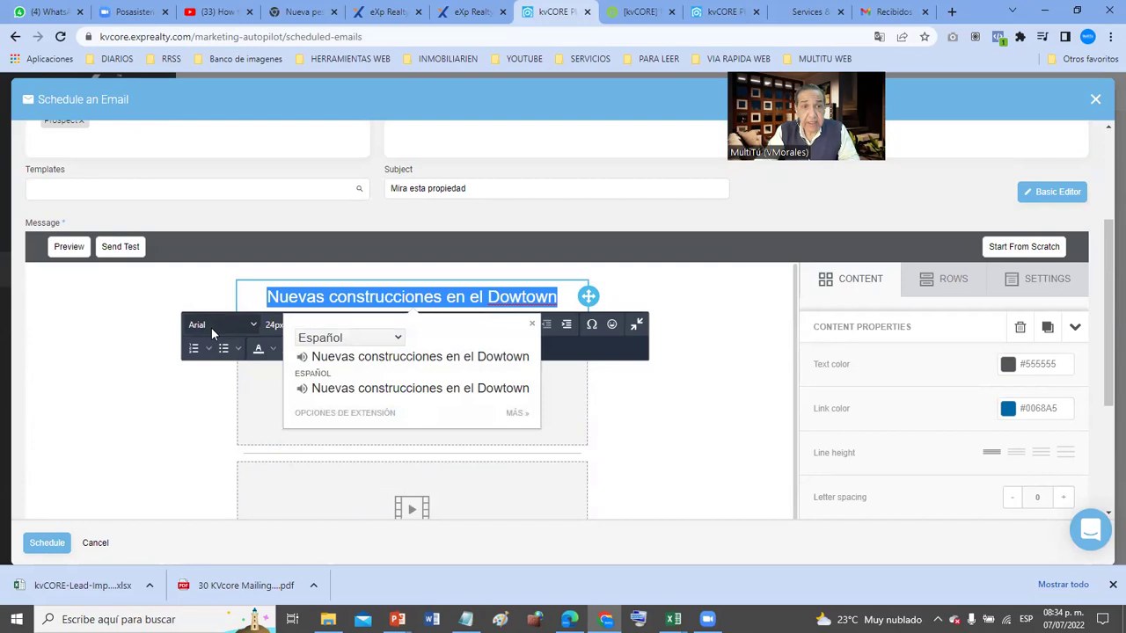
pyautogui.click(254, 327)
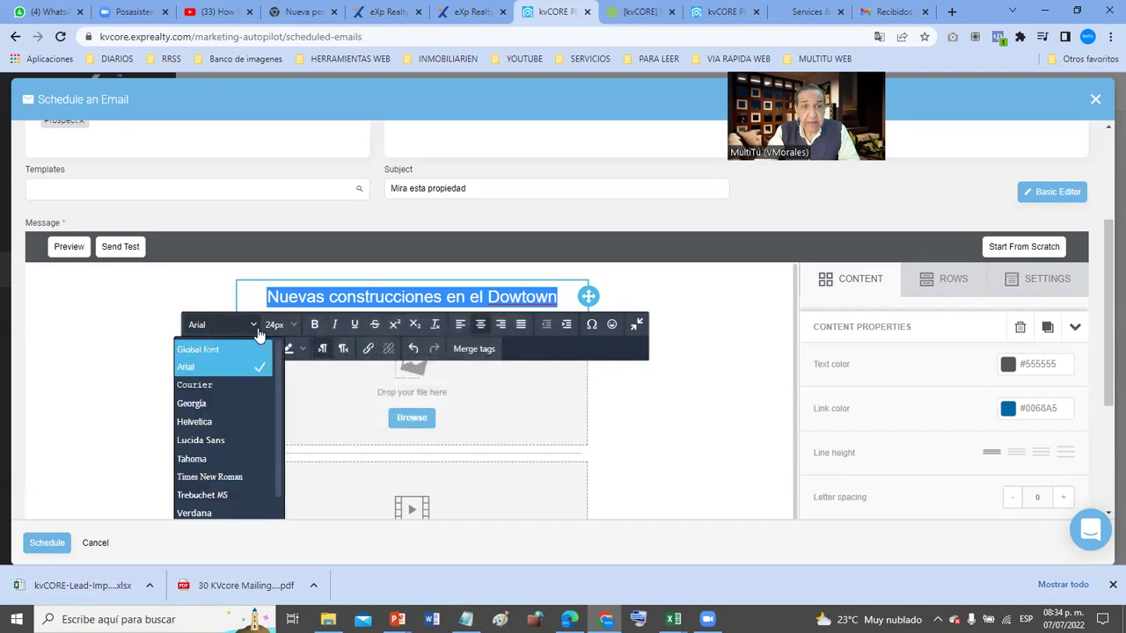
pyautogui.click(219, 406)
pyautogui.click(691, 384)
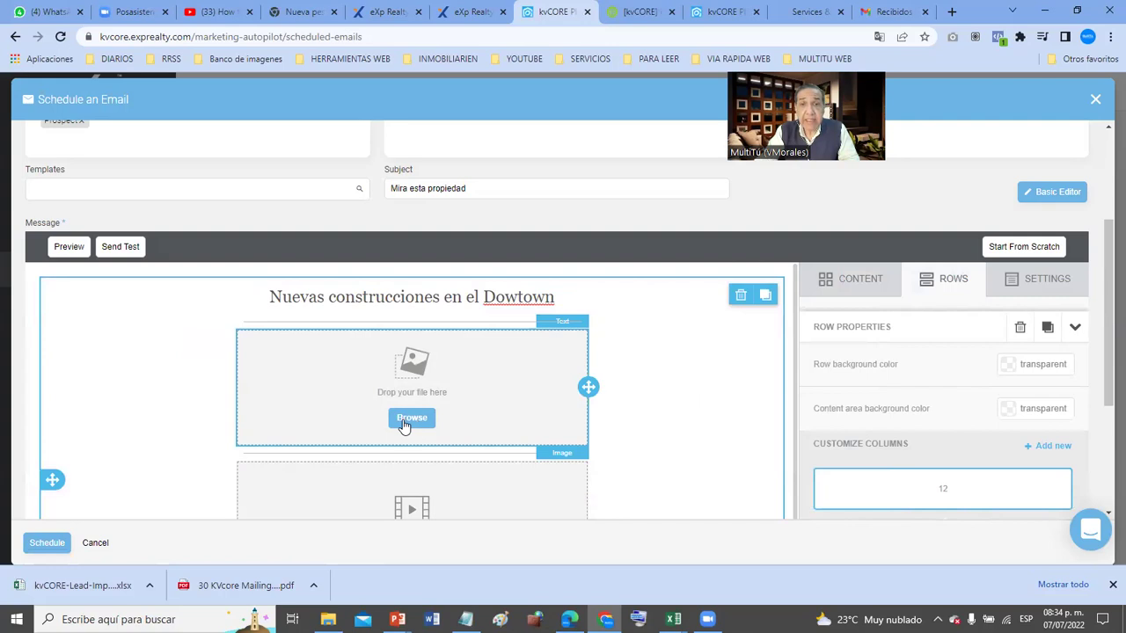
pyautogui.click(952, 12)
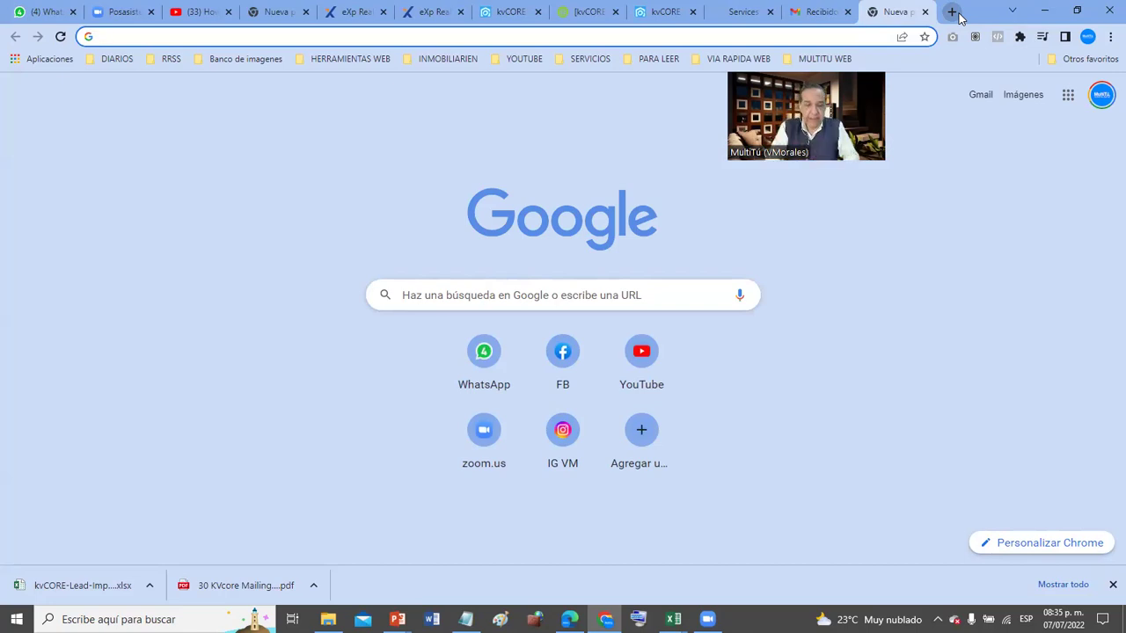
# - Search Google for 'waldorf astoria miami' and open the Waldorf Astoria Miami Luxury Residences ad
pyautogui.write('waldorf')
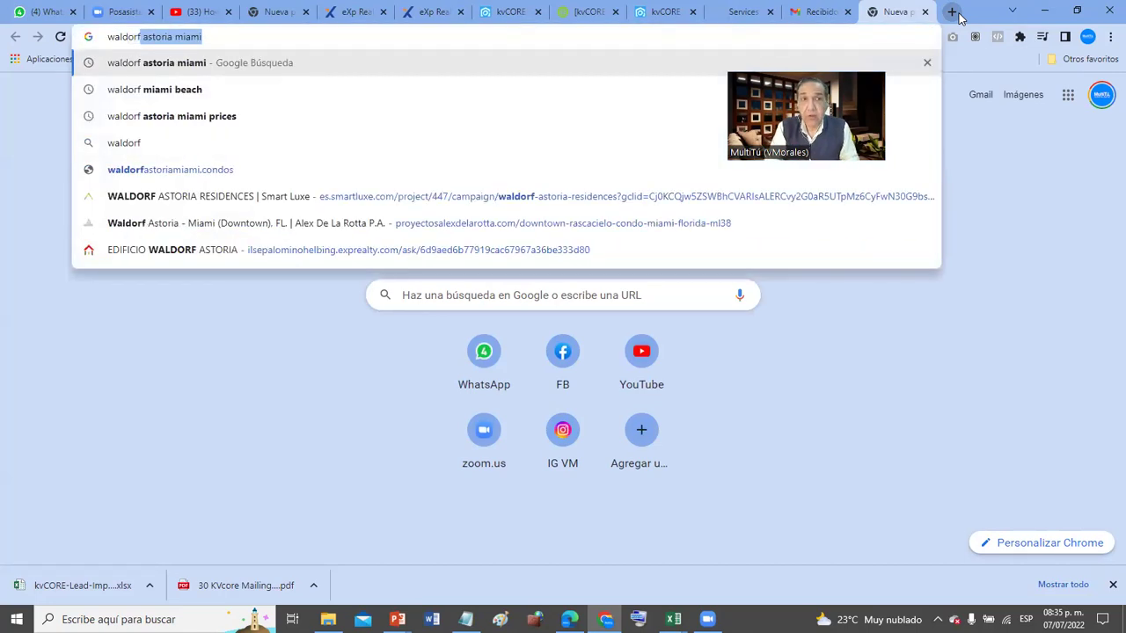
pyautogui.press('Return')
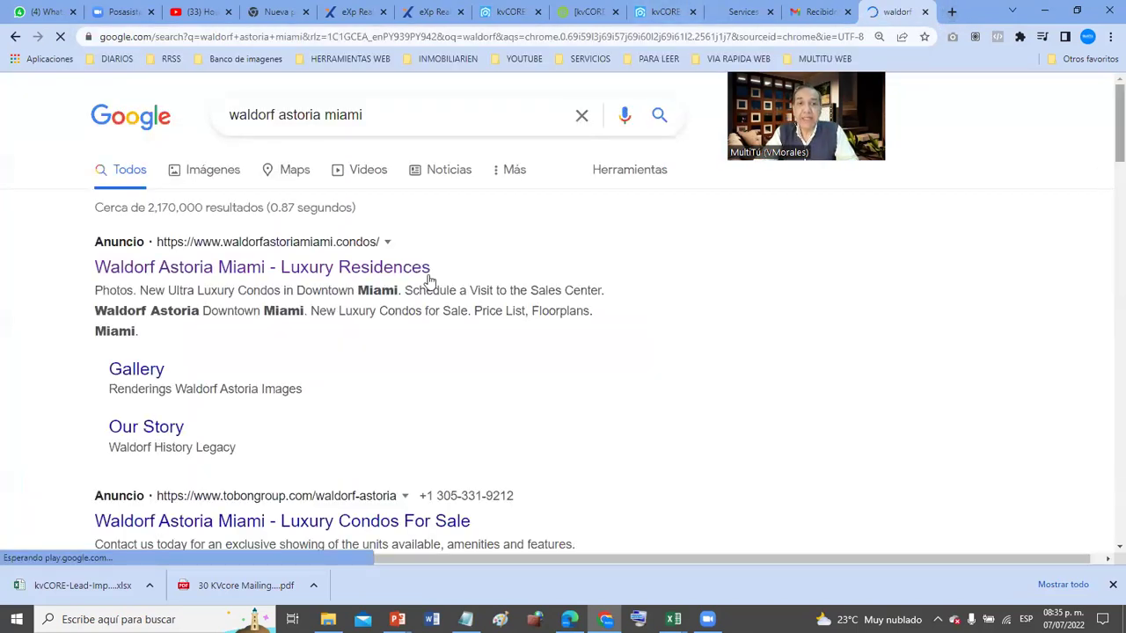
pyautogui.click(412, 267)
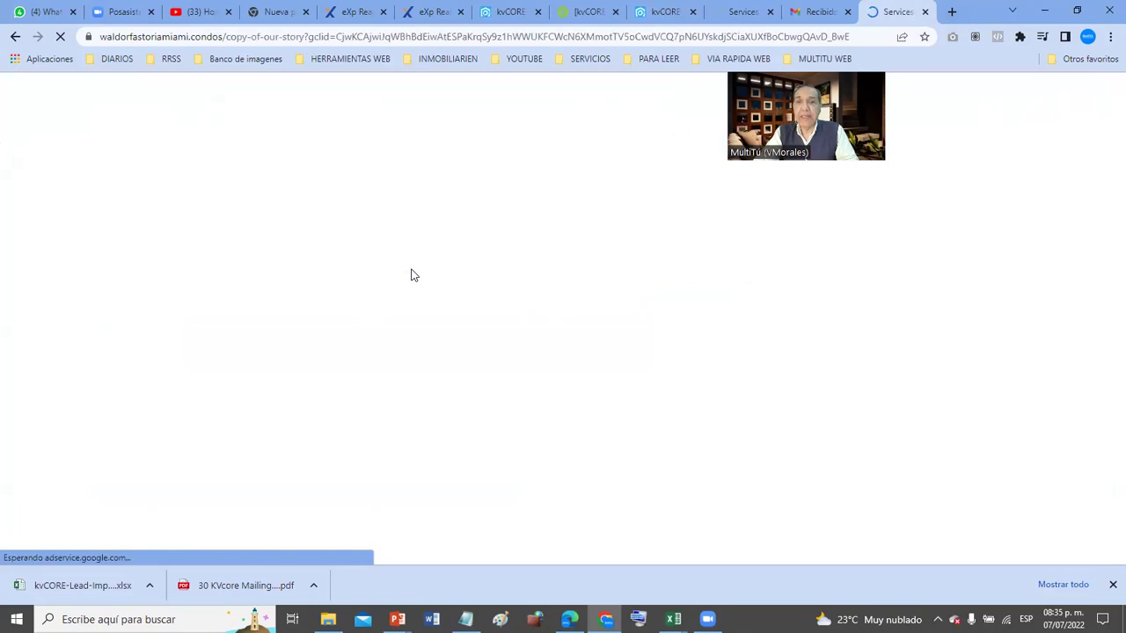
# - Copy the image address of the Waldorf lounge photo with the night-time city view
pyautogui.scroll(-8, 419, 270)
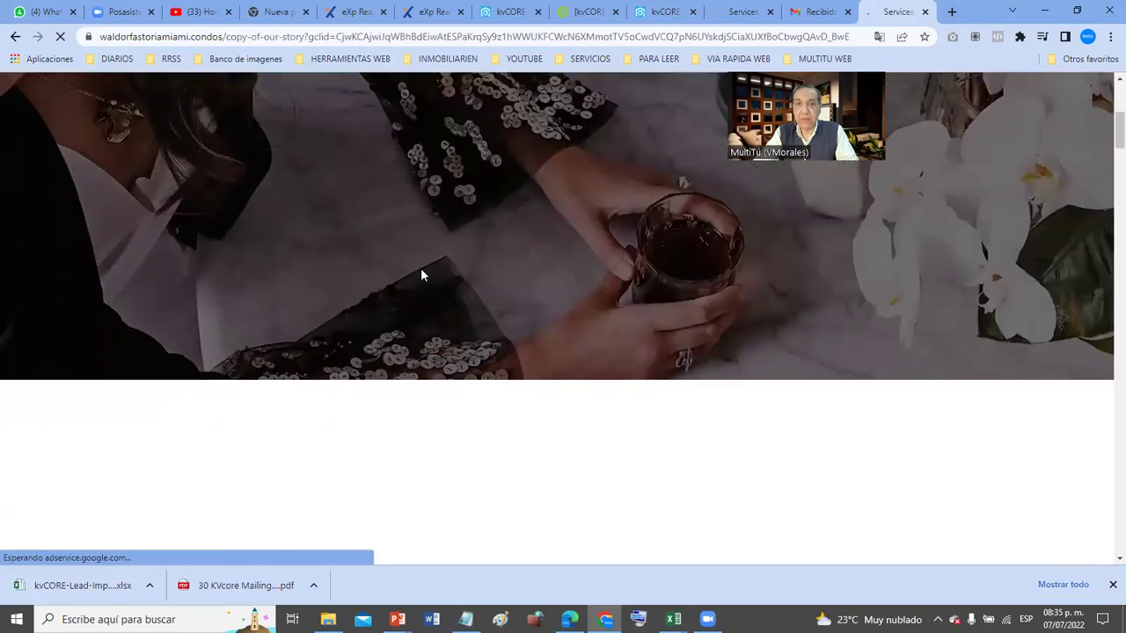
pyautogui.scroll(-4, 420, 278)
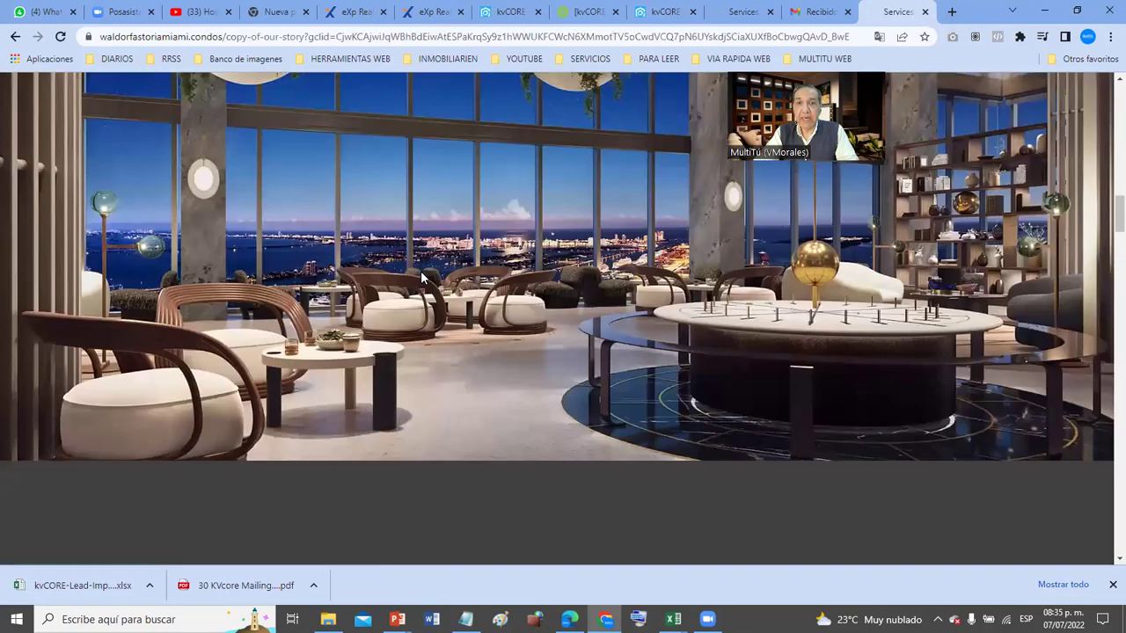
pyautogui.rightClick(597, 241)
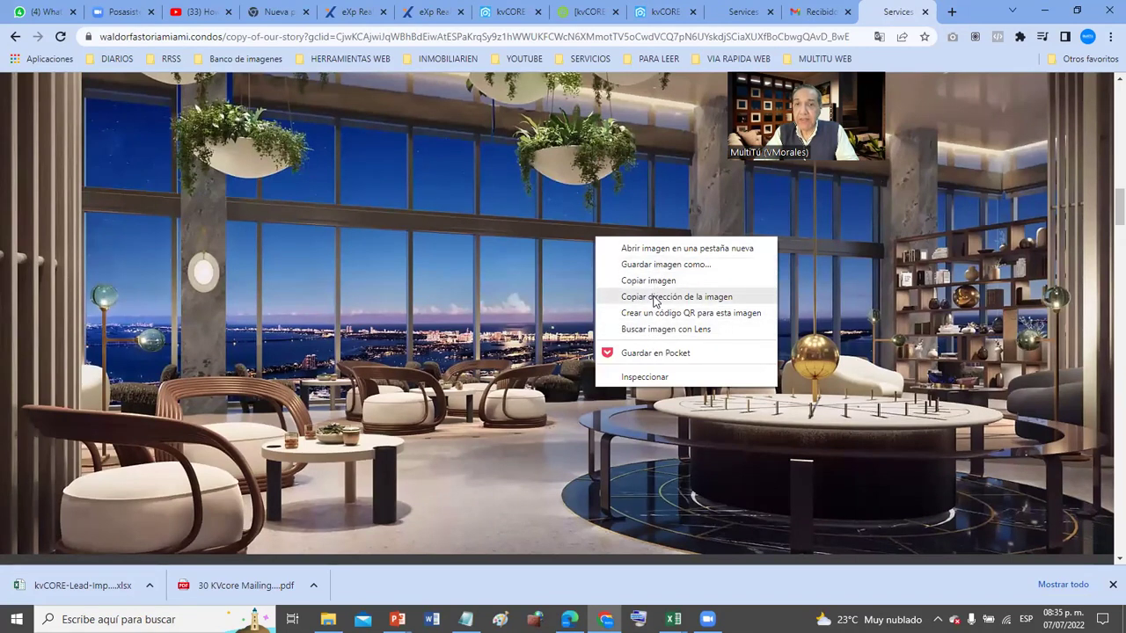
pyautogui.click(652, 298)
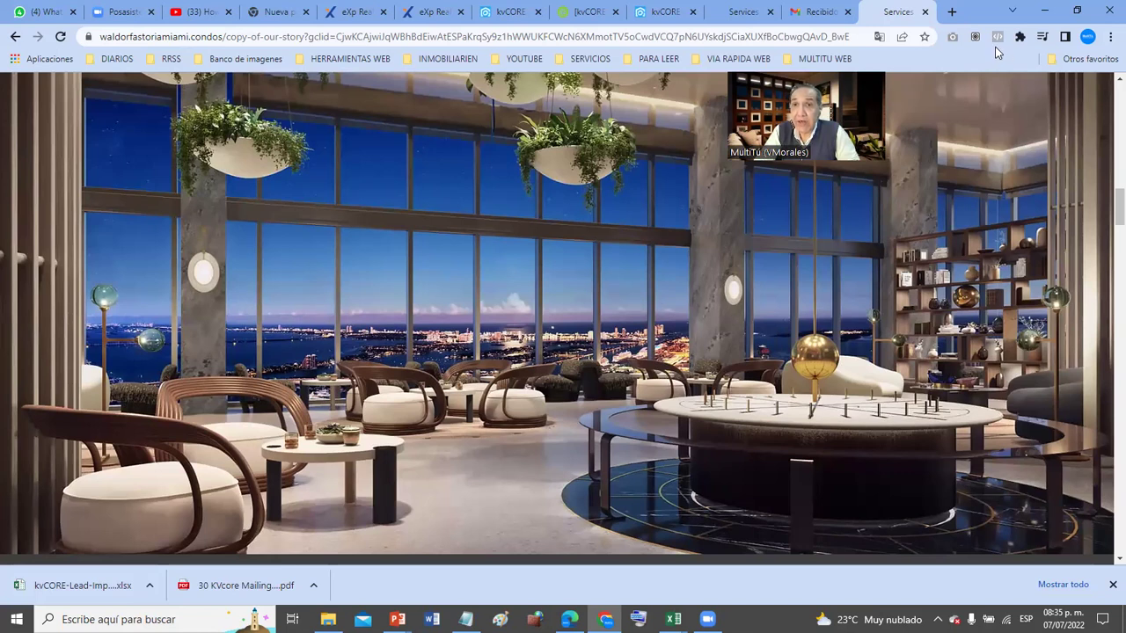
pyautogui.click(800, 11)
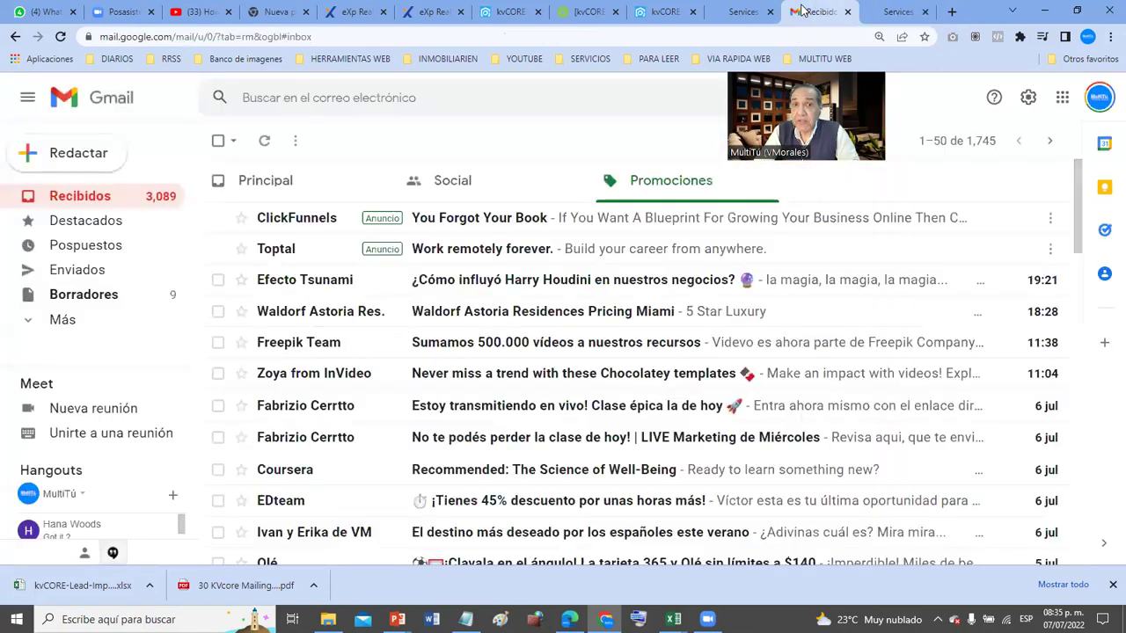
# - Paste the copied lounge photo address into the image block's Url property in the email editor
pyautogui.click(743, 12)
pyautogui.click(584, 13)
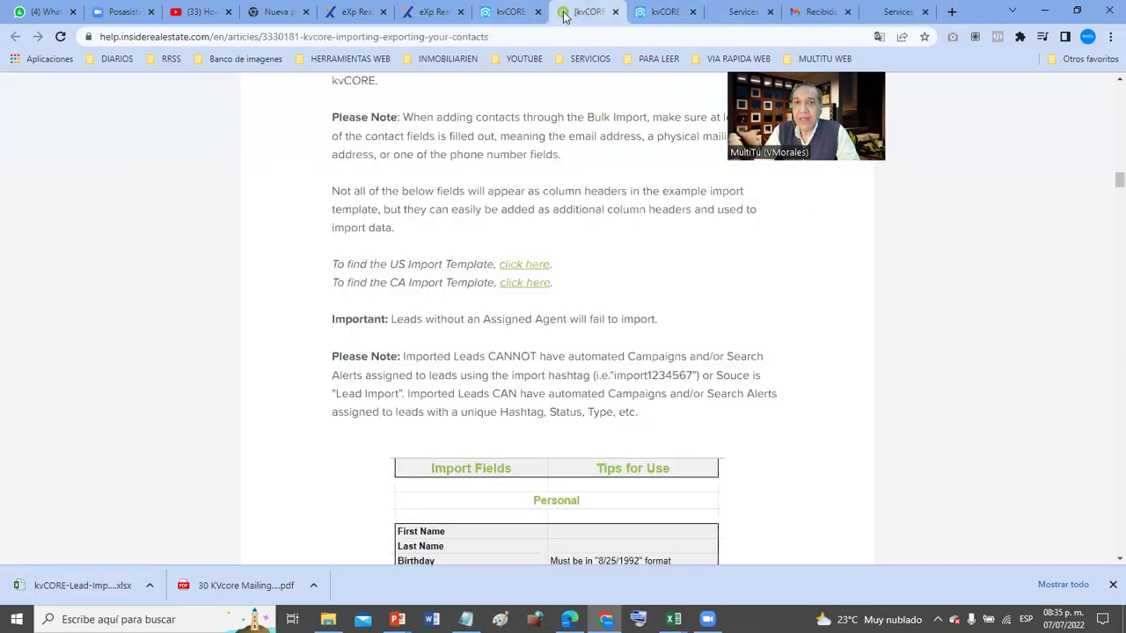
pyautogui.click(499, 12)
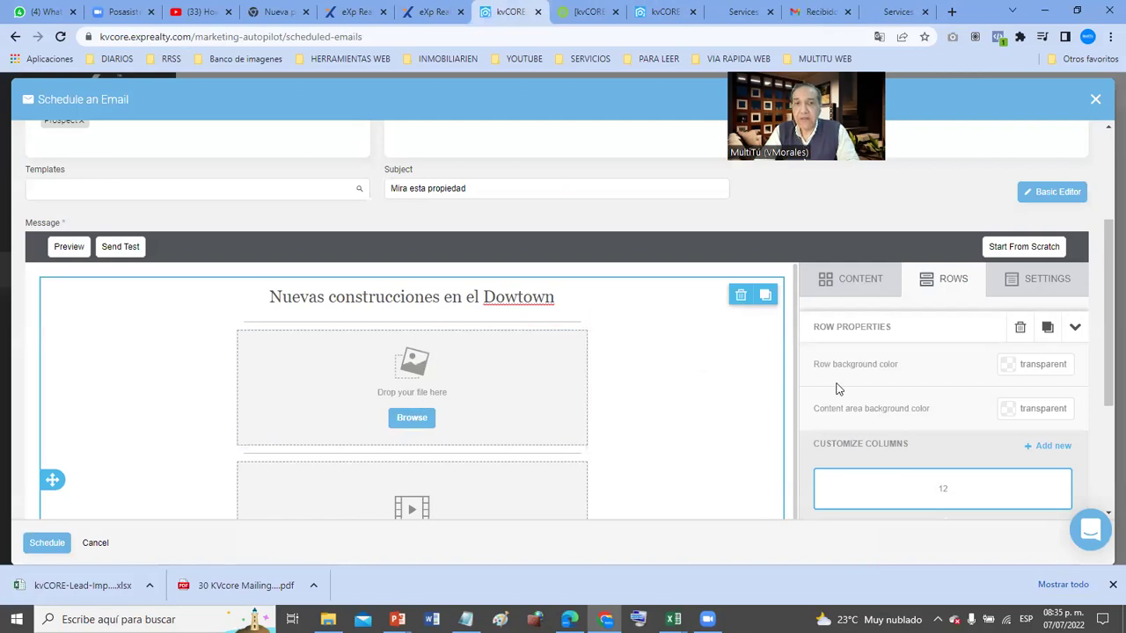
pyautogui.click(435, 389)
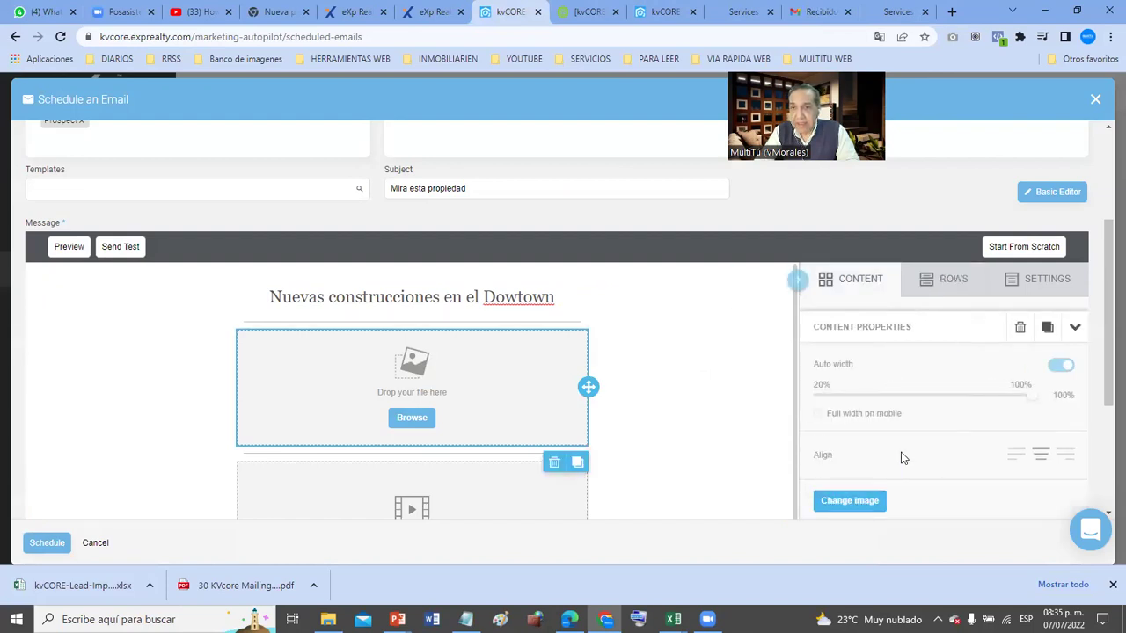
pyautogui.scroll(-3, 954, 411)
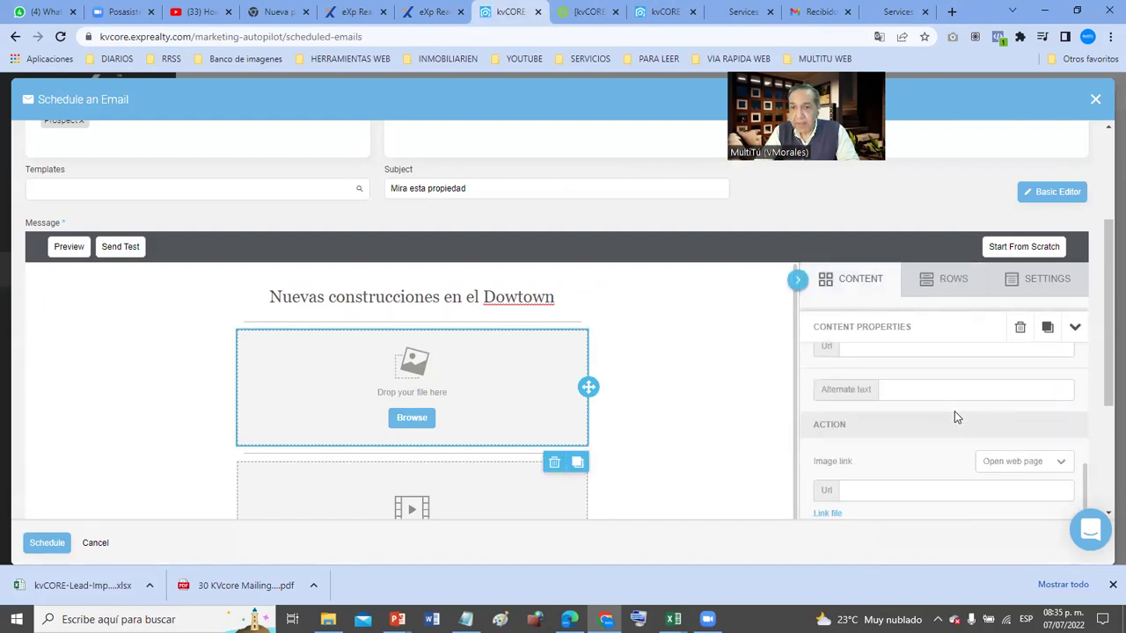
pyautogui.click(921, 350)
pyautogui.hotkey('ctrl', 'v')
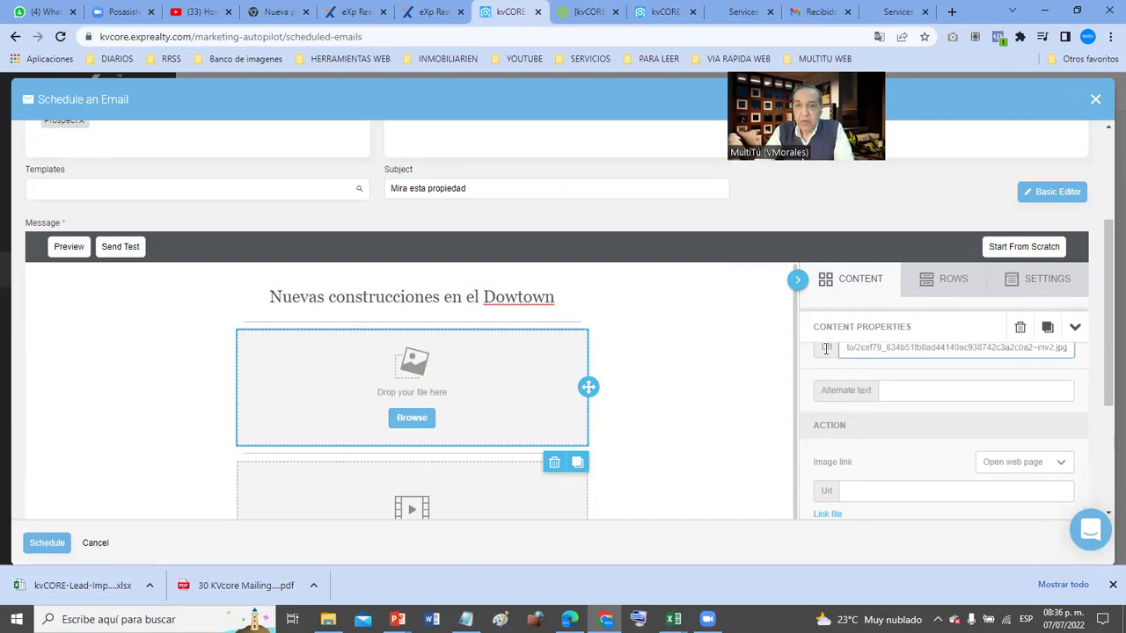
pyautogui.click(689, 380)
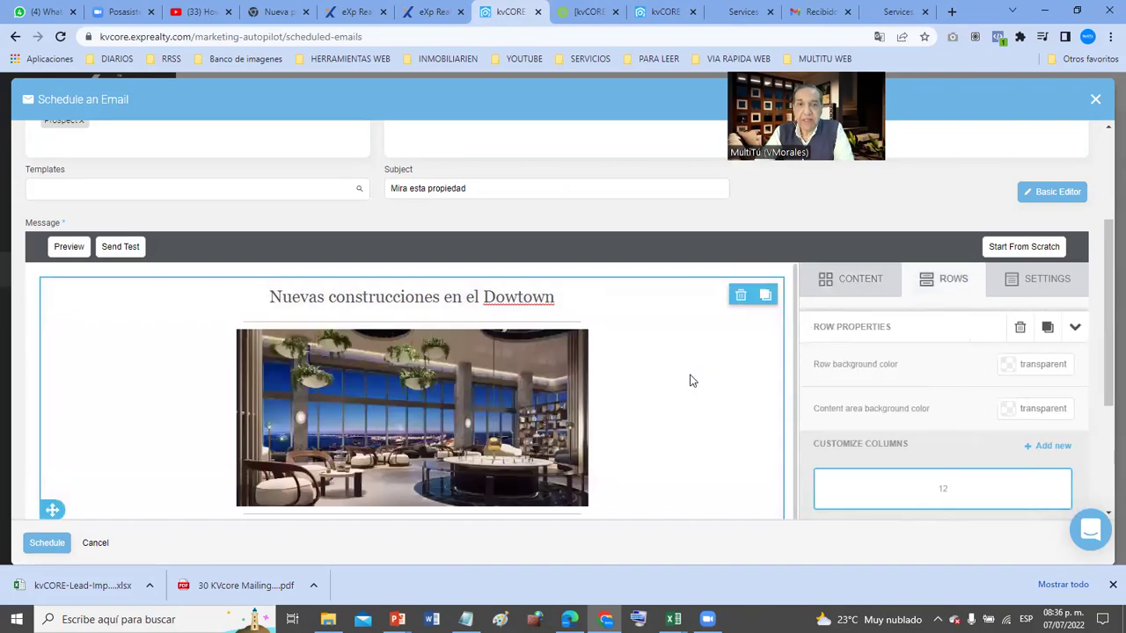
pyautogui.scroll(-3, 689, 379)
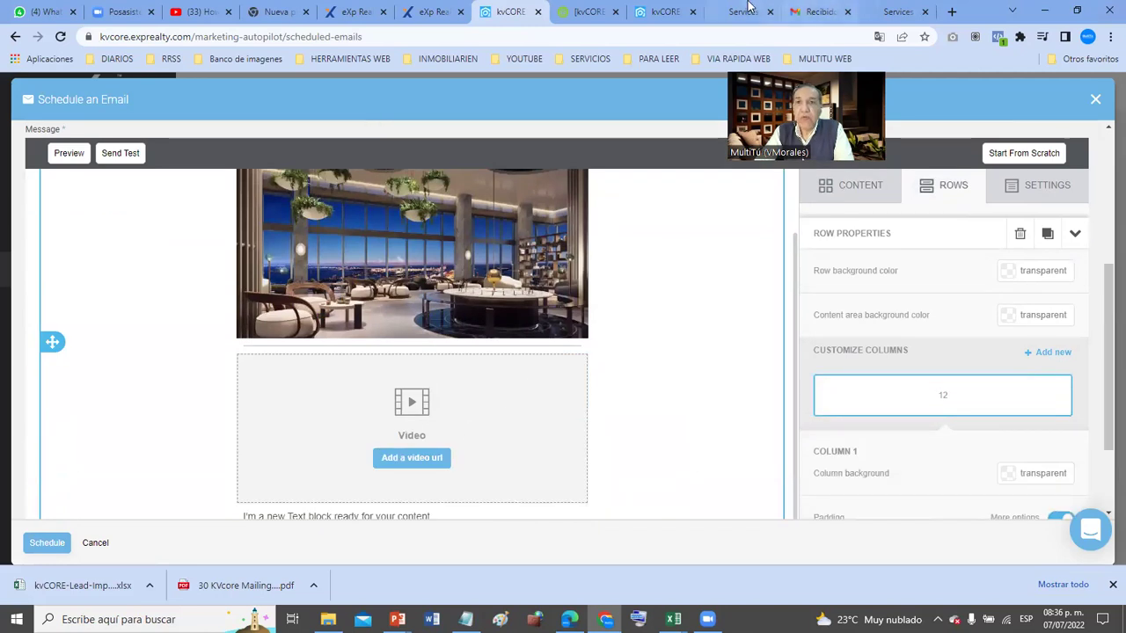
# - Search YouTube for 'waldorf astoria miami residences' and open the DGS presentation video
pyautogui.click(195, 13)
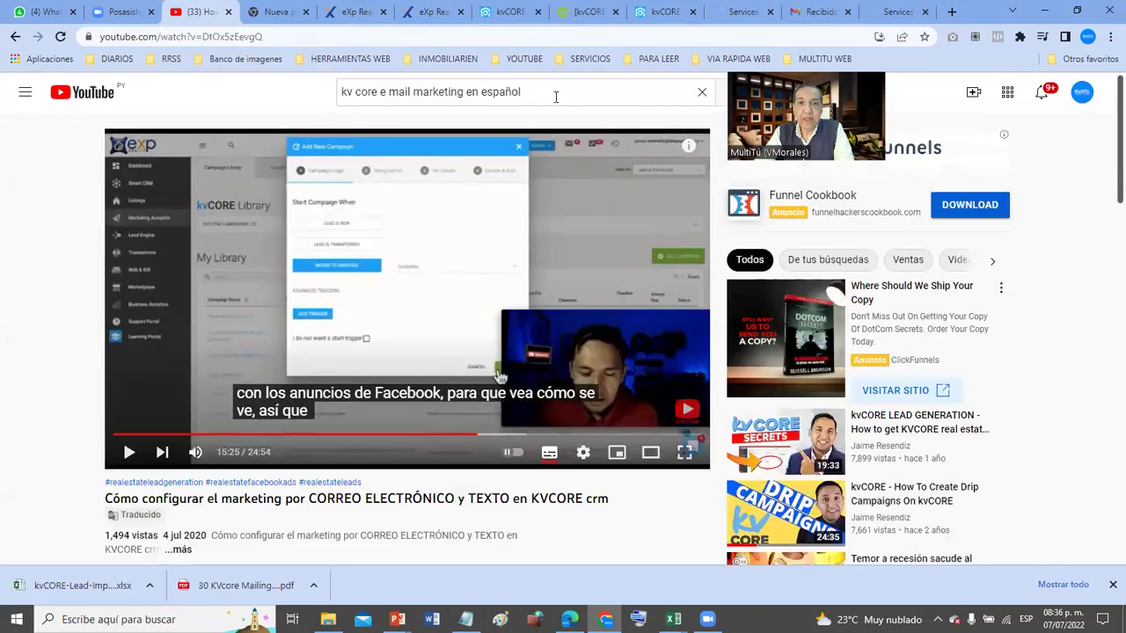
pyautogui.moveTo(556, 95); pyautogui.dragTo(322, 94)
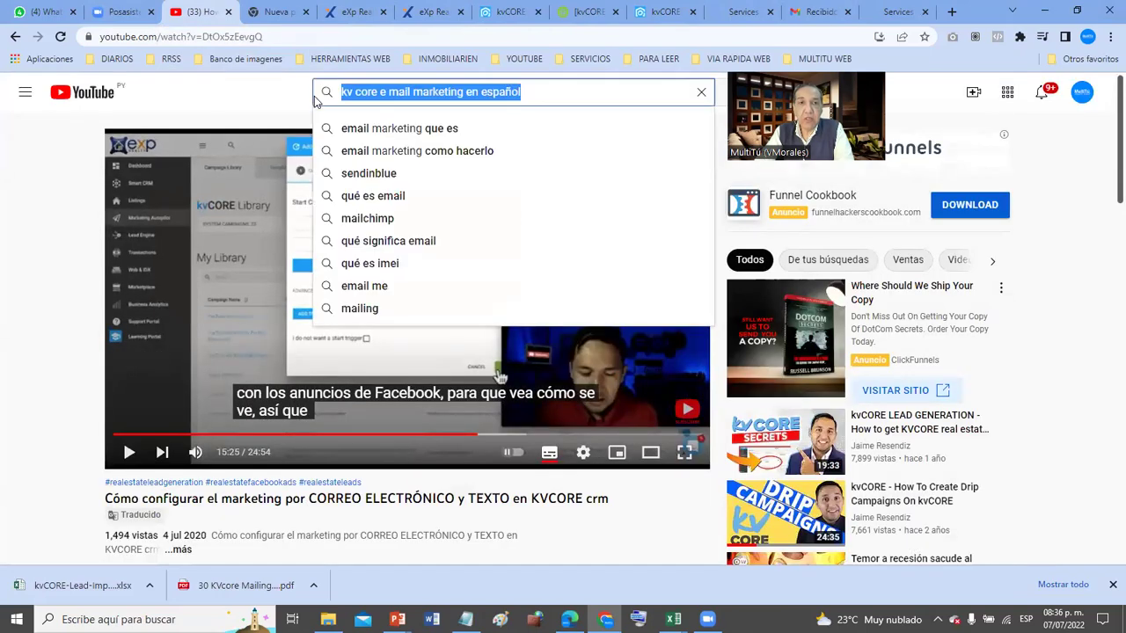
pyautogui.write('waldorf astor')
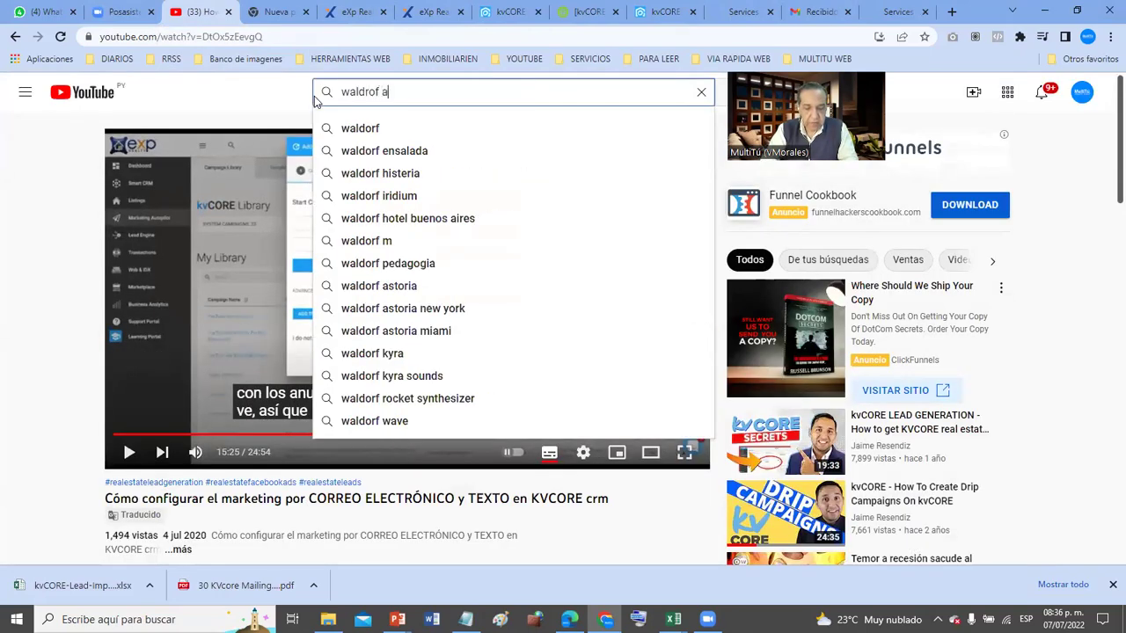
pyautogui.write('ioa')
pyautogui.press('BackSpace')
pyautogui.press('BackSpace')
pyautogui.write('a mia')
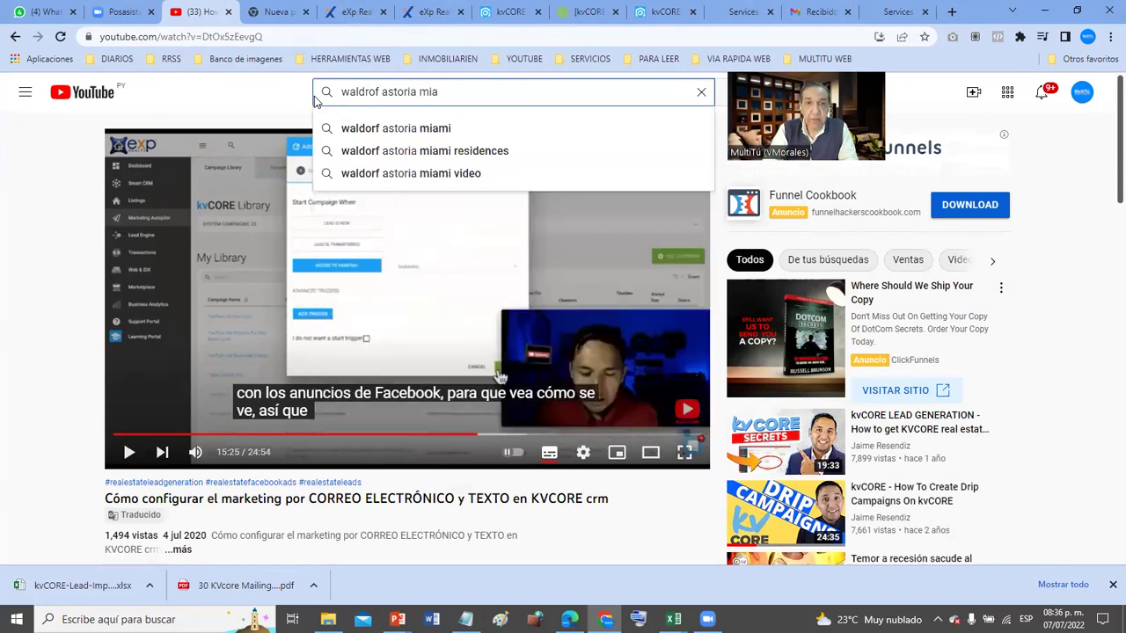
pyautogui.press('Down')
pyautogui.press('Down')
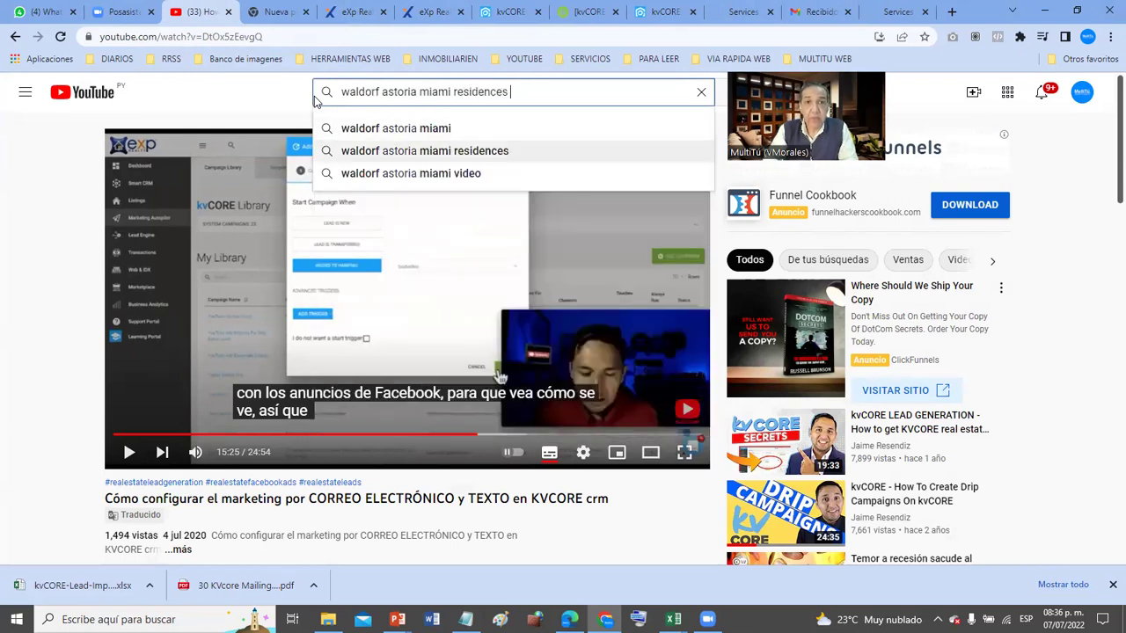
pyautogui.press('Return')
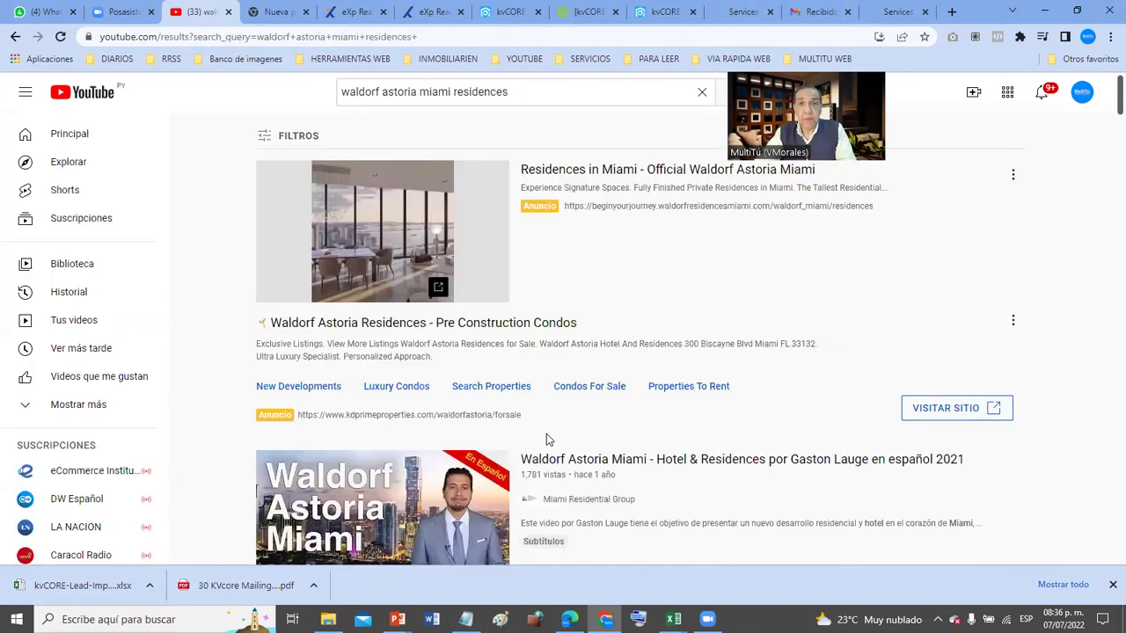
pyautogui.scroll(-4, 546, 434)
pyautogui.scroll(1, 546, 437)
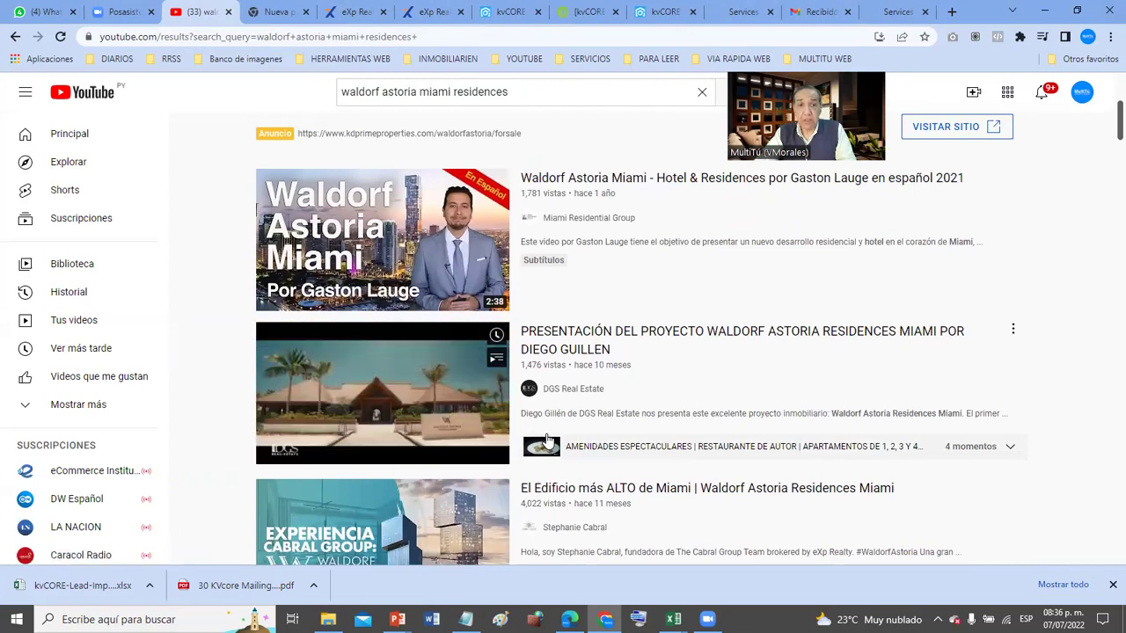
pyautogui.click(434, 403)
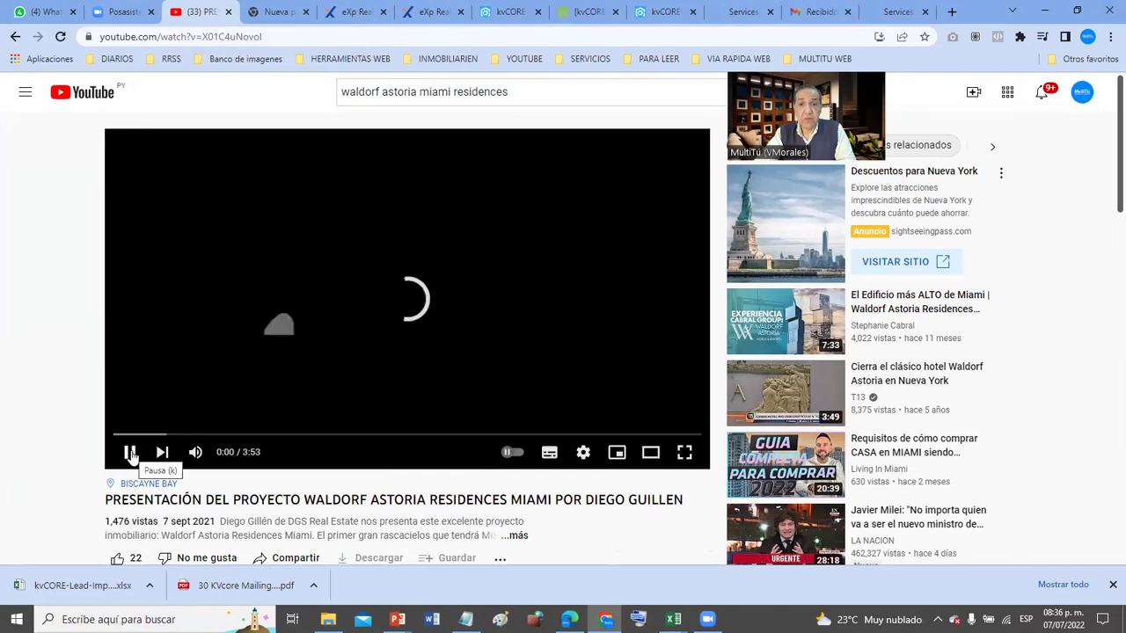
# - Pause the presentation video and copy its web address
pyautogui.click(130, 453)
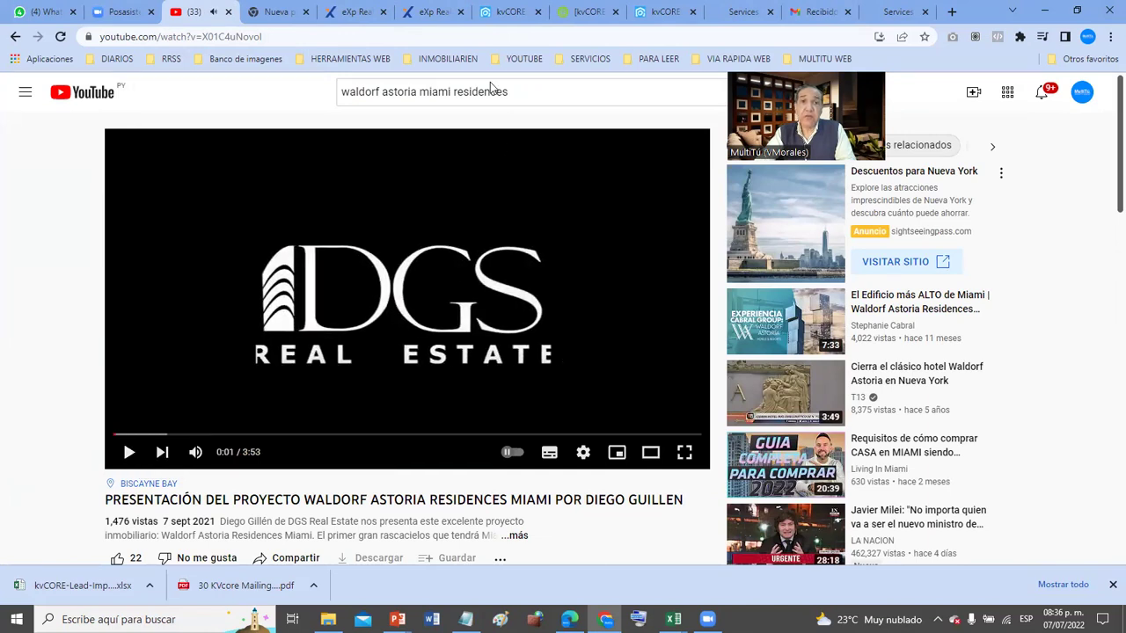
pyautogui.click(325, 32)
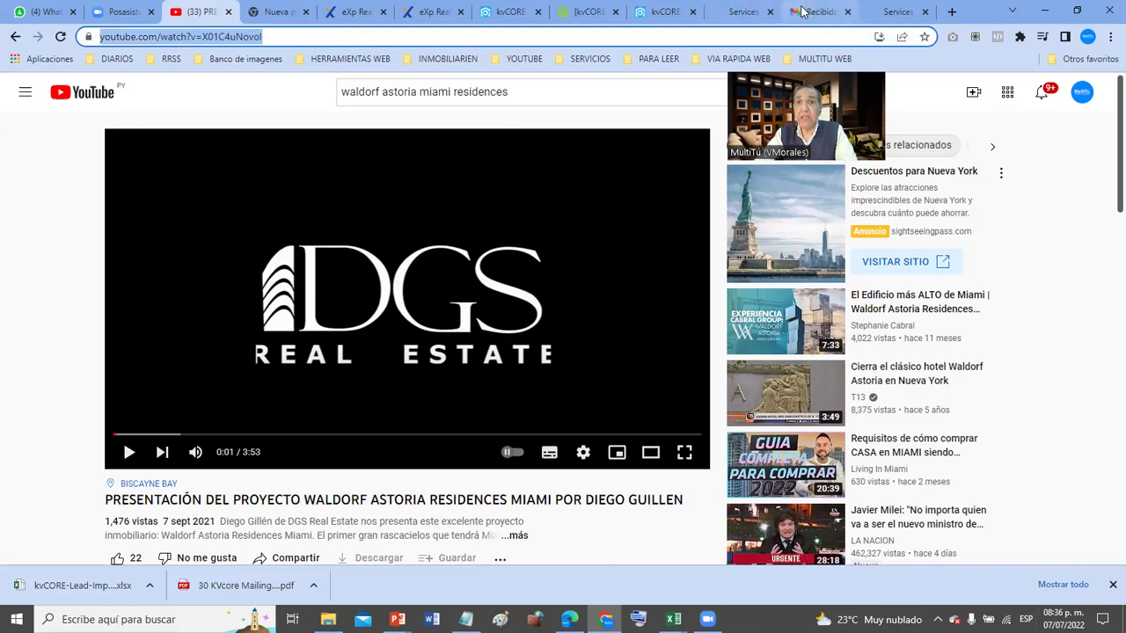
pyautogui.click(504, 12)
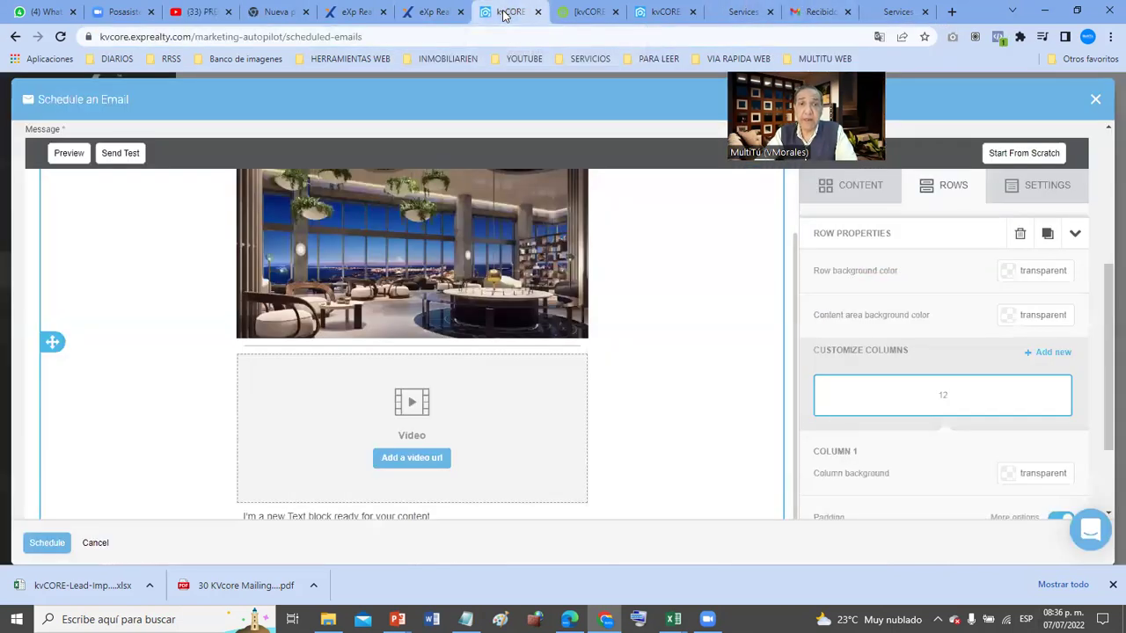
# - Paste the Waldorf Astoria YouTube link into the video block's Video url field
pyautogui.click(413, 456)
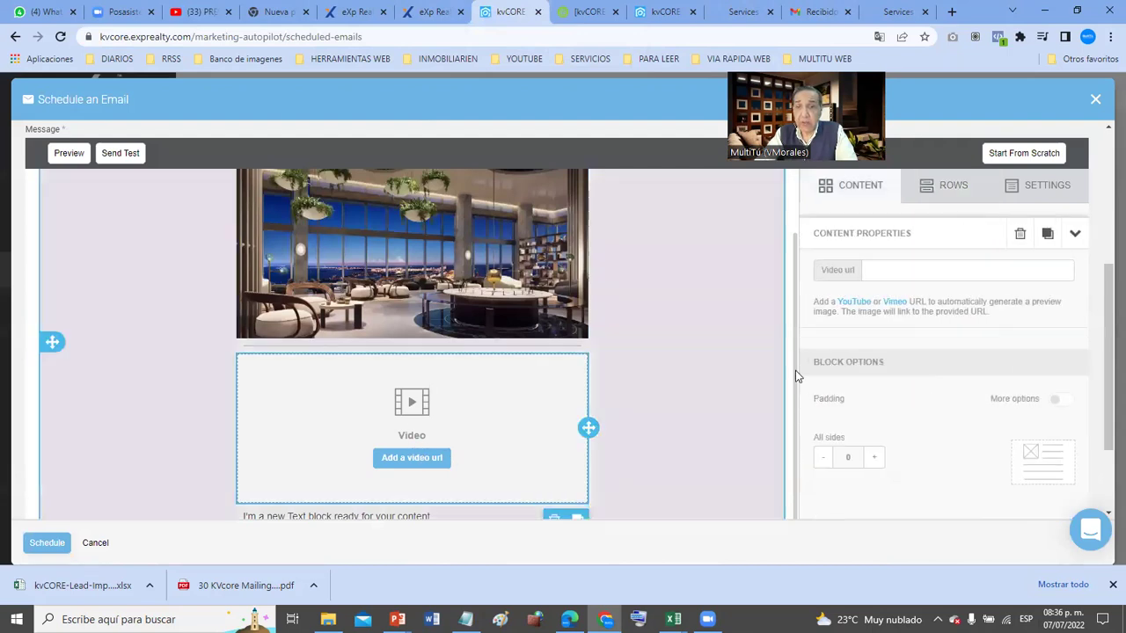
pyautogui.click(899, 274)
pyautogui.write('https://www.youtube.com/watch?v=X01C4uNovol')
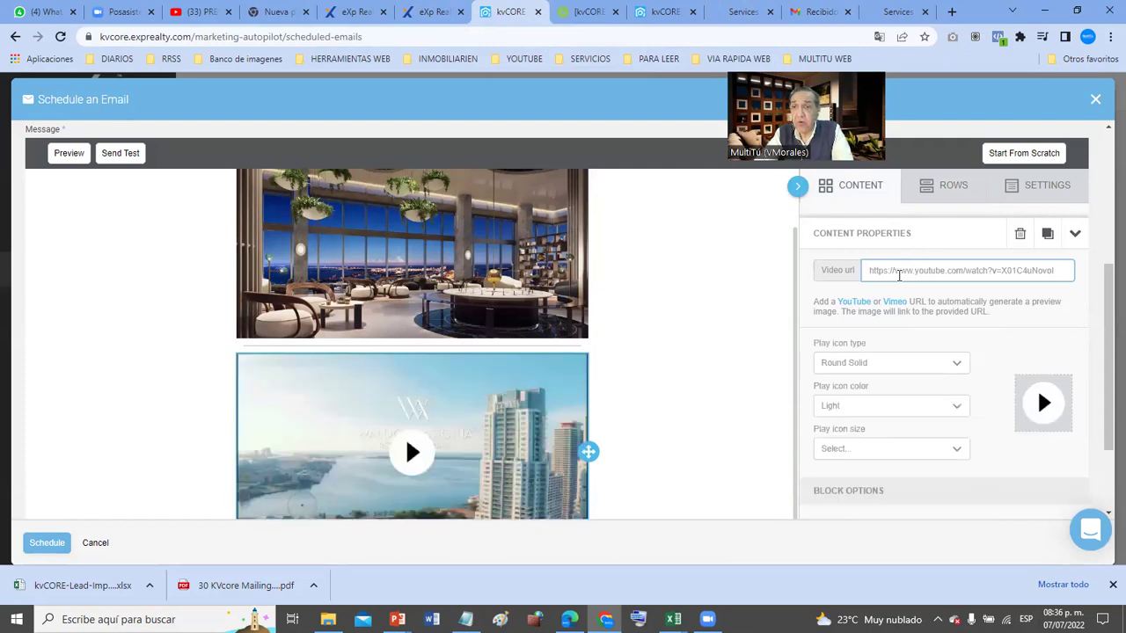
pyautogui.scroll(-1, 624, 426)
pyautogui.scroll(-3, 624, 433)
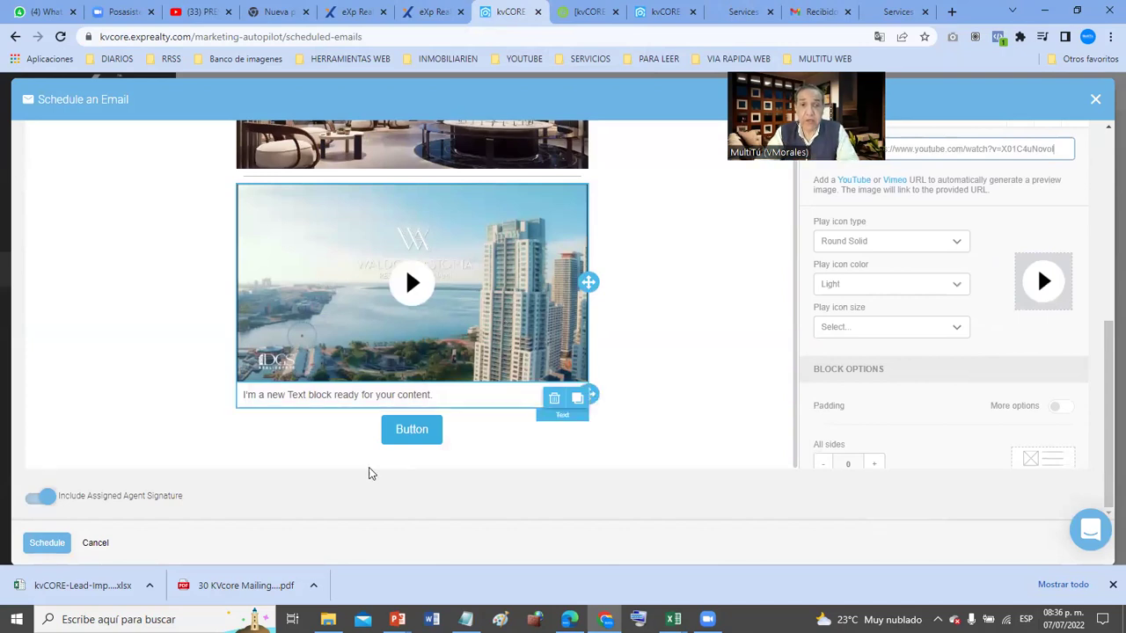
# - Replace the placeholder with 'Sabias que el Smat Luxe del Waldorf Astoria llegó a Miami.... si' and 'Y estmos en el Down Ton....'
pyautogui.click(369, 394)
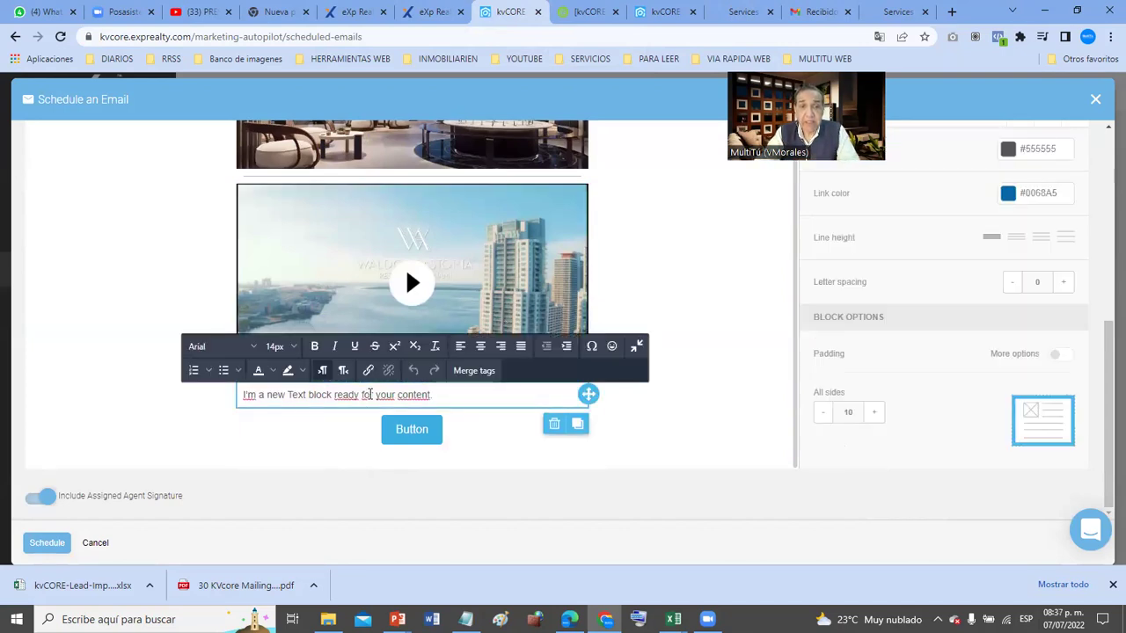
pyautogui.tripleClick(369, 394)
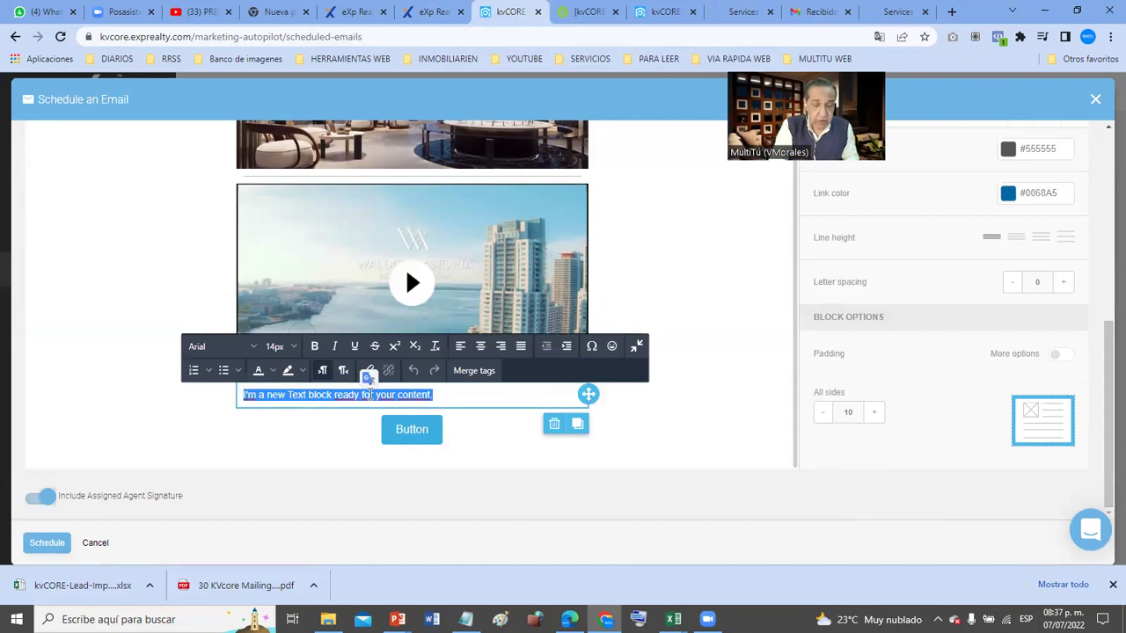
pyautogui.write('Sabias que el ')
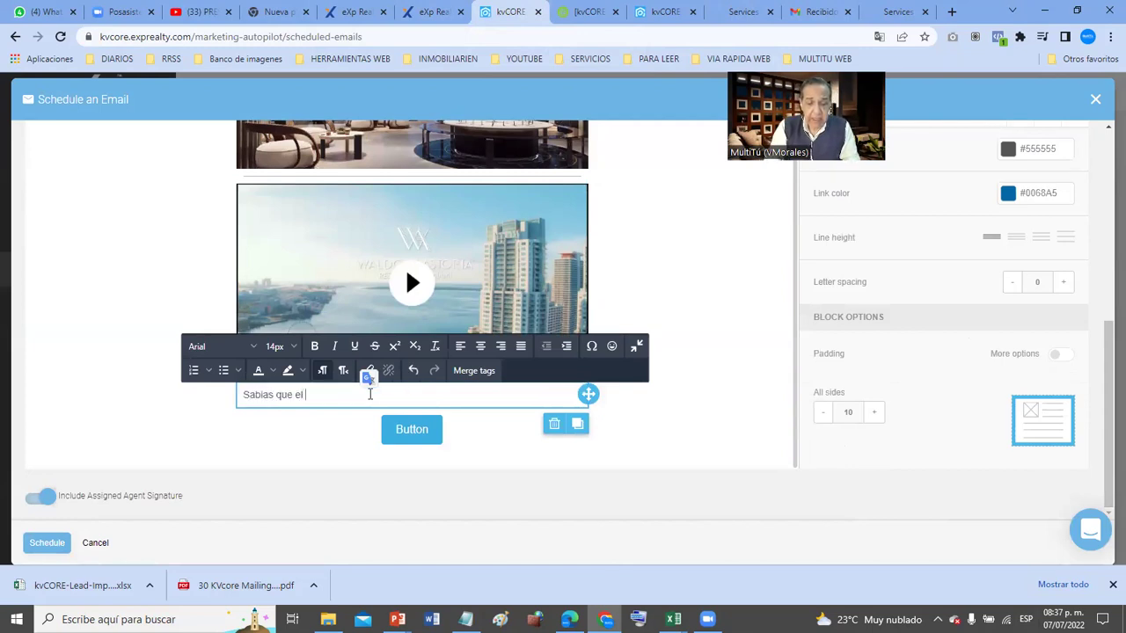
pyautogui.write('Sma')
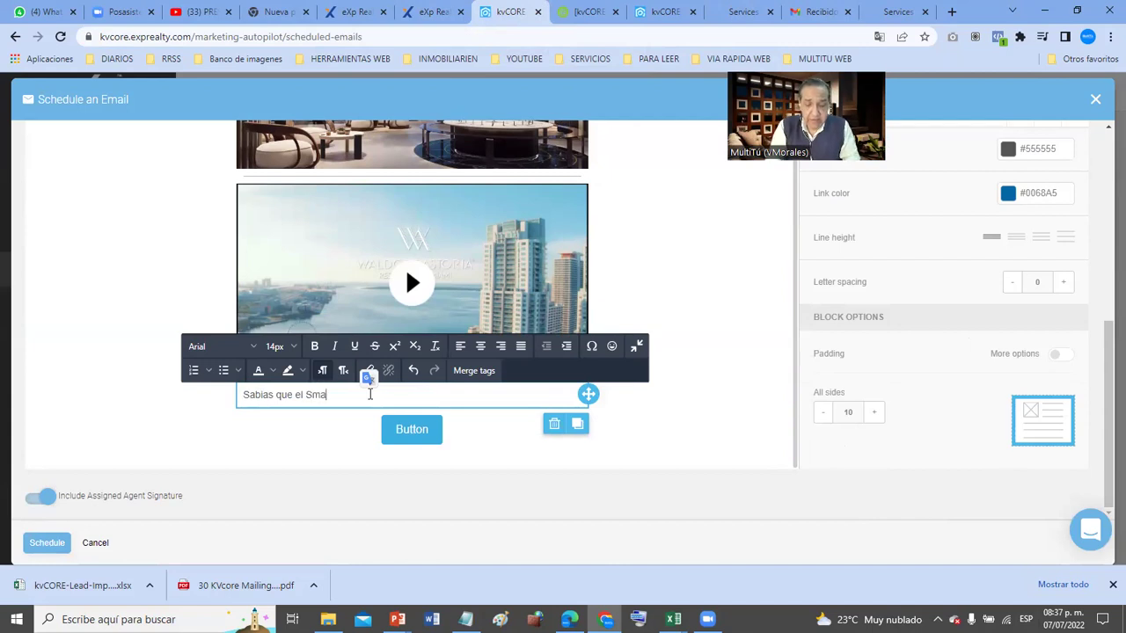
pyautogui.write('t Luxe d')
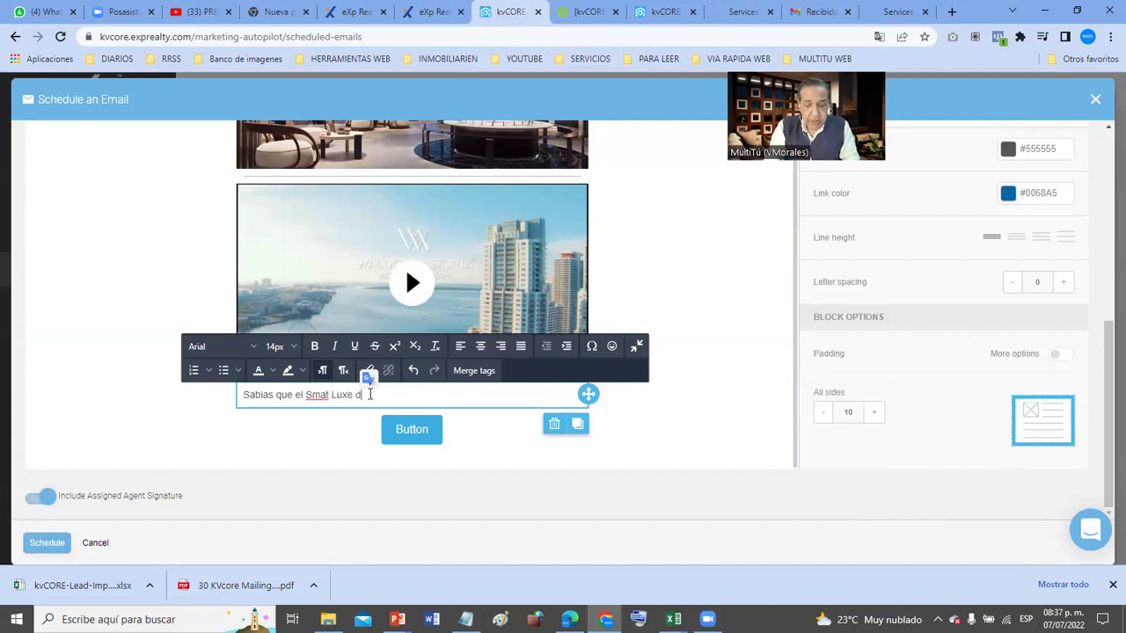
pyautogui.write('el Waldorf ')
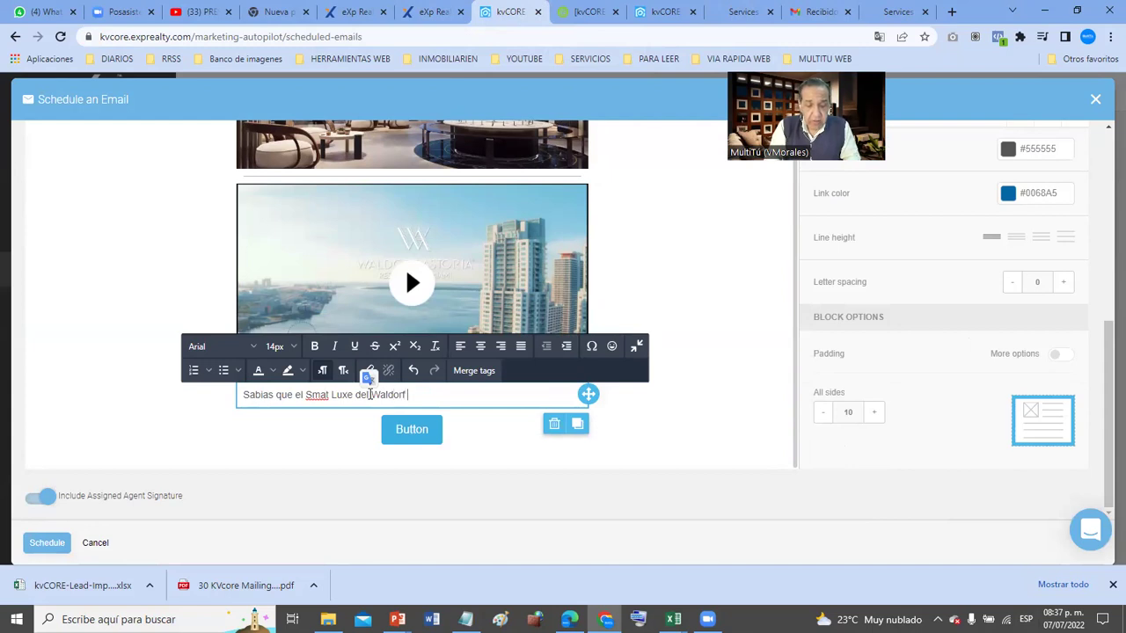
pyautogui.write('Astoria lleg')
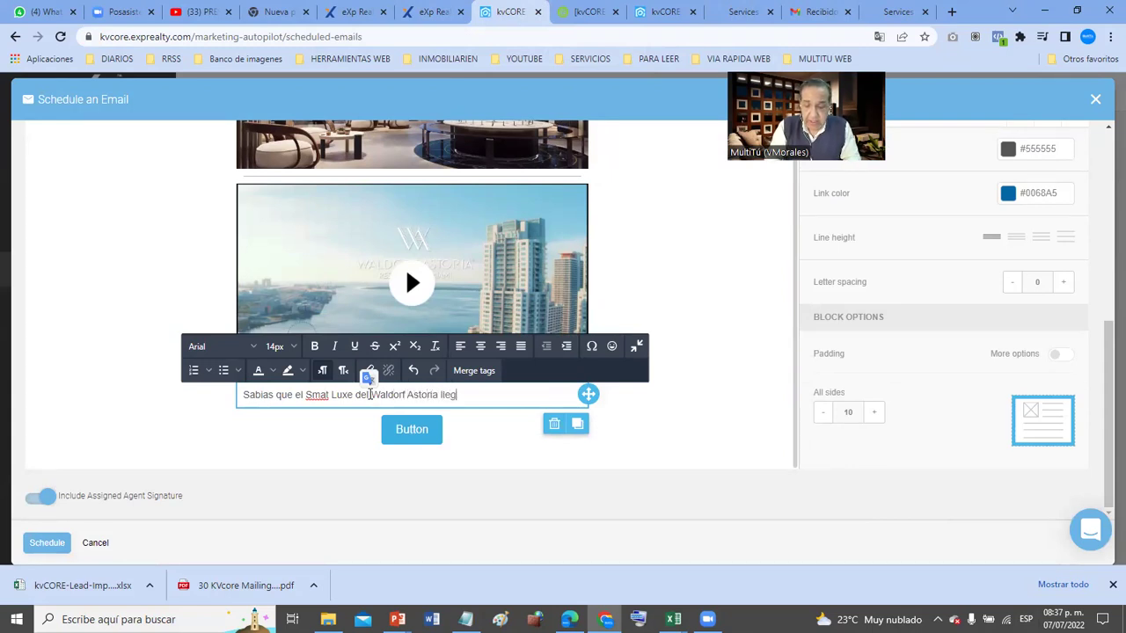
pyautogui.write('ó a Miami')
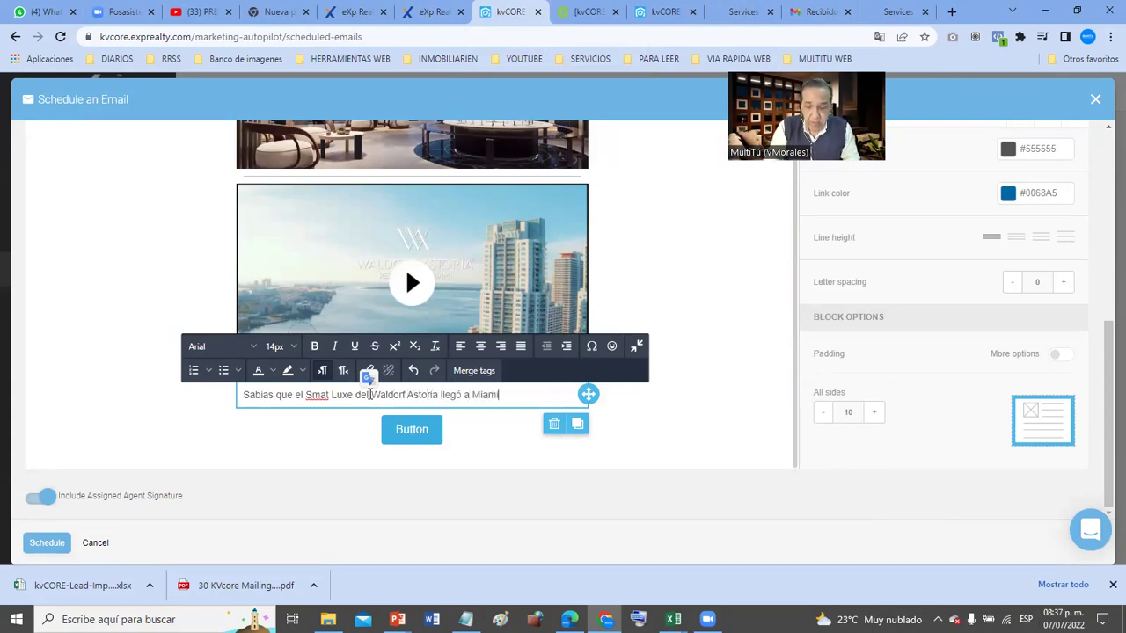
pyautogui.write('.... si')
pyautogui.press('Return')
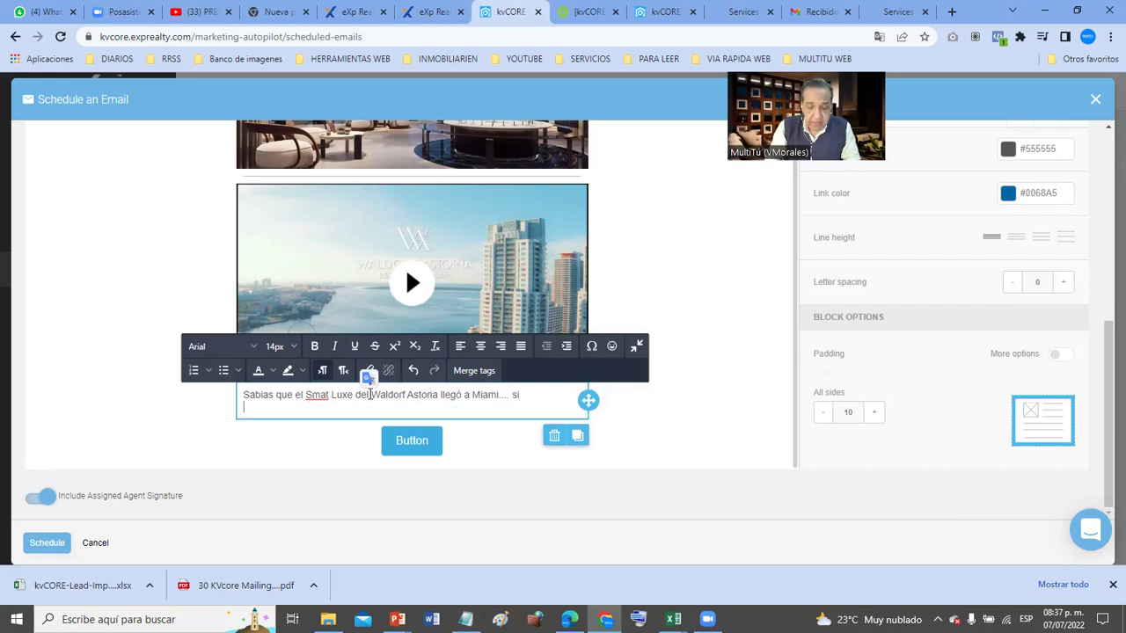
pyautogui.write('Y estmos')
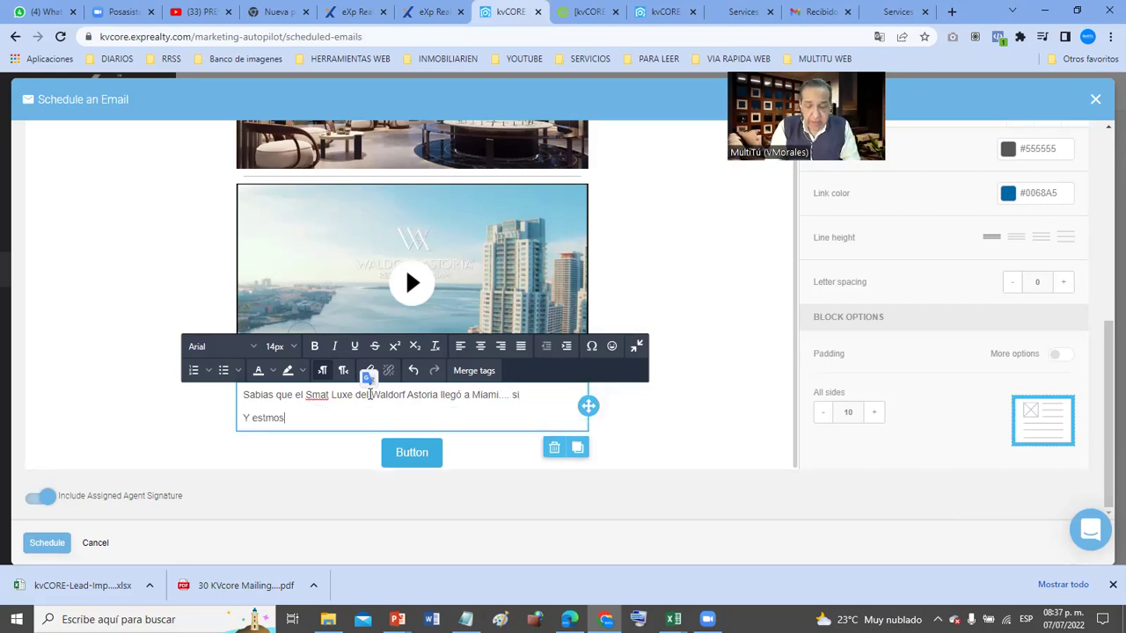
pyautogui.write(' en el D')
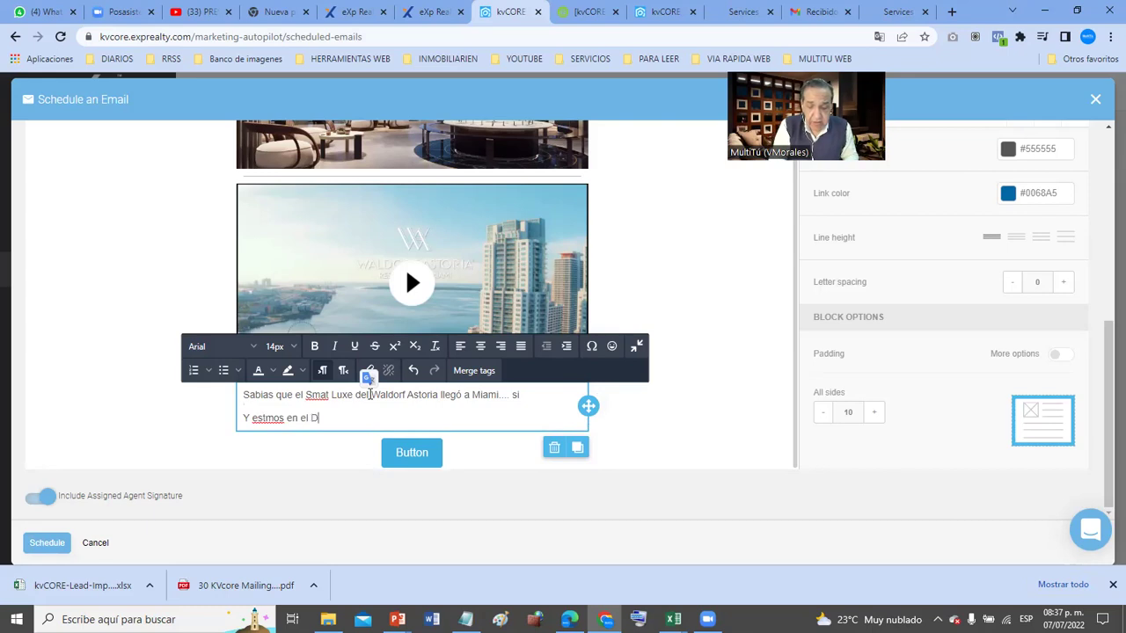
pyautogui.write('own Ton....')
pyautogui.press('Return')
pyautogui.press('Return')
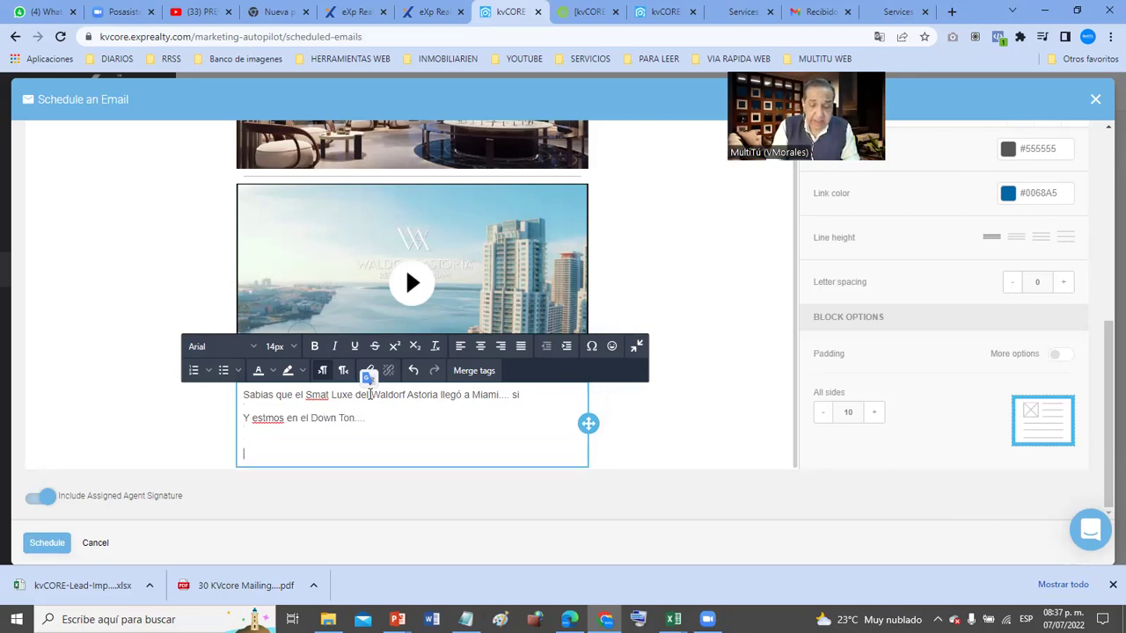
# - Add the paragraph about 115 floors of offices, homes and luxury hotel, plus several filler lines
pyautogui.write('nuestreos 115 p')
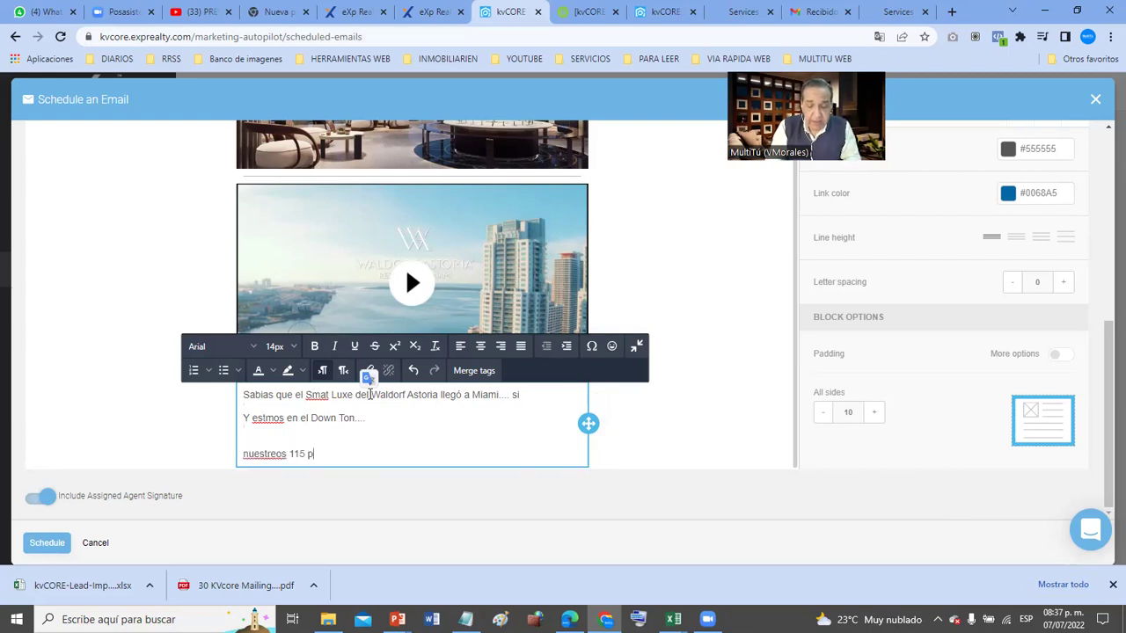
pyautogui.write('eisos de oficina')
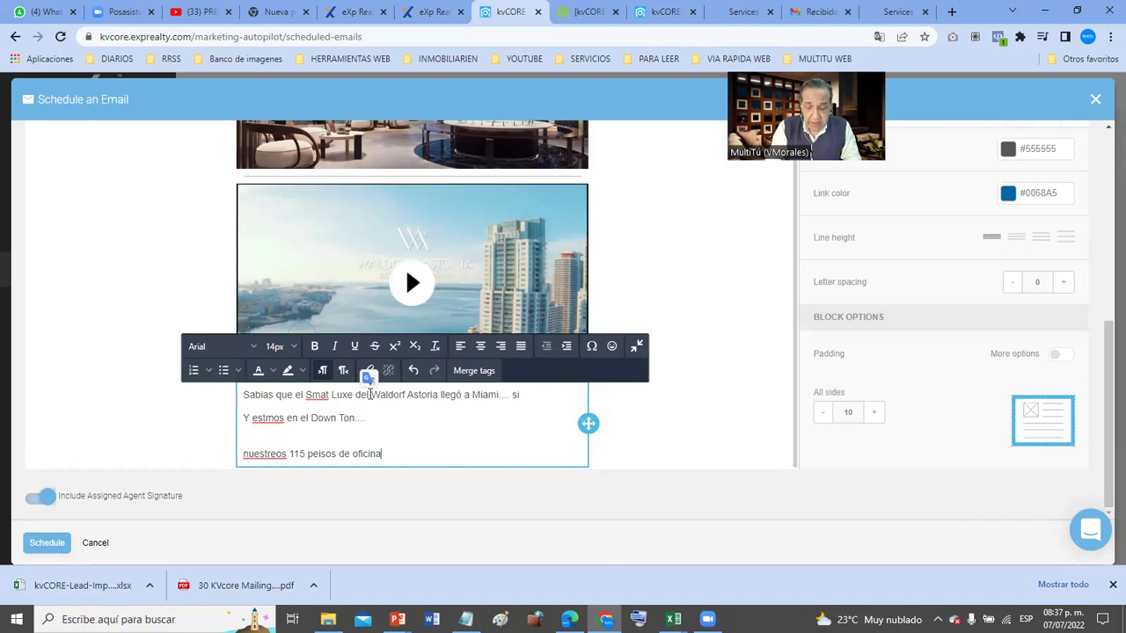
pyautogui.write('s, viviandas y hotel de lujo')
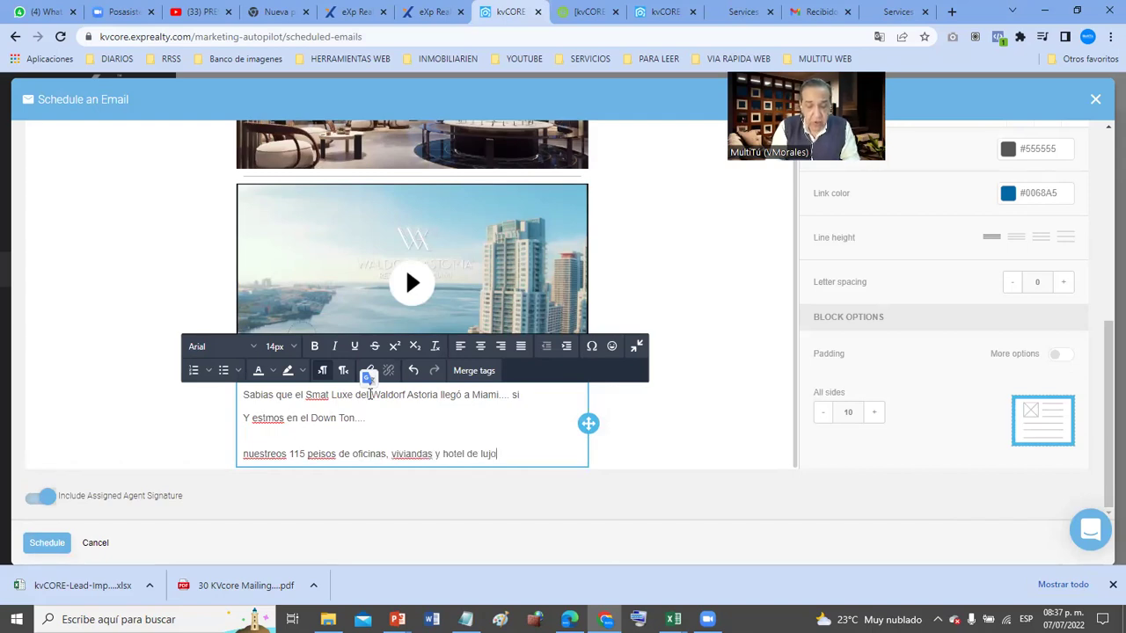
pyautogui.write(' combian la ')
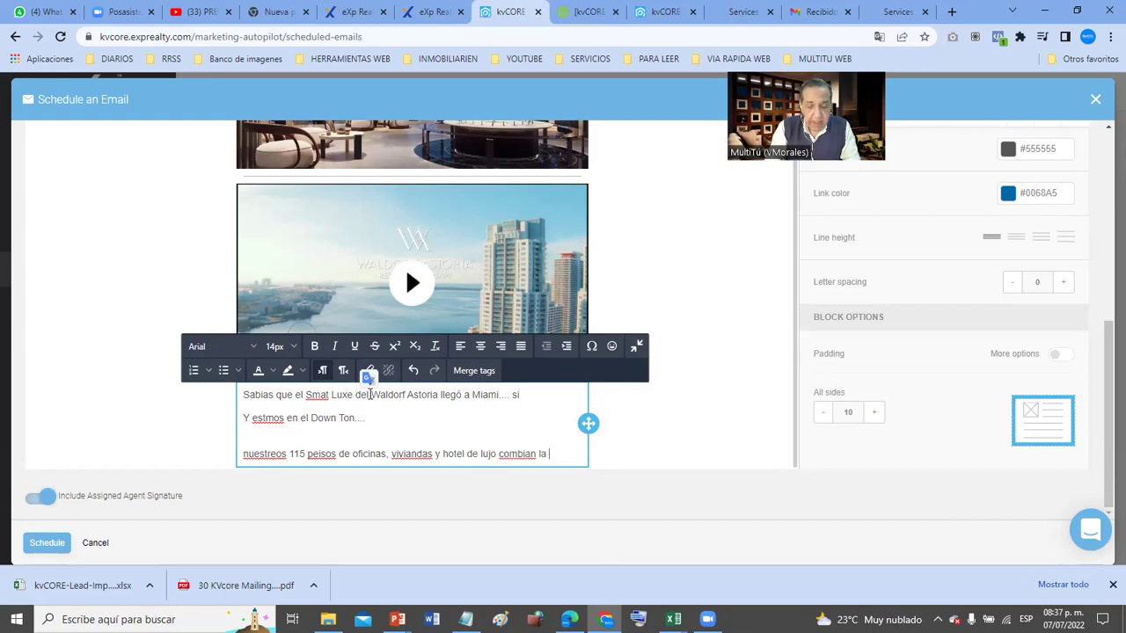
pyautogui.write('modernadad y los neasdlkfasmdf anmsd f')
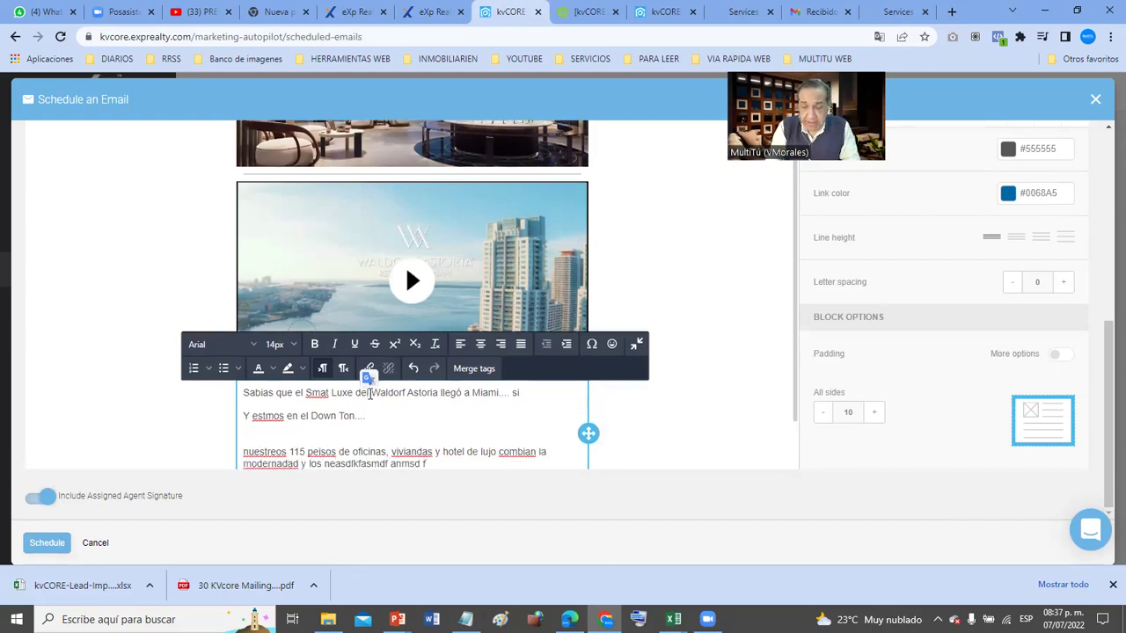
pyautogui.hotkey('shift', 'Return')
pyautogui.write('as kjasdf')
pyautogui.hotkey('shift', 'Return')
pyautogui.write('asdf kasnf')
pyautogui.hotkey('shift', 'Return')
pyautogui.write('asdf asknf as')
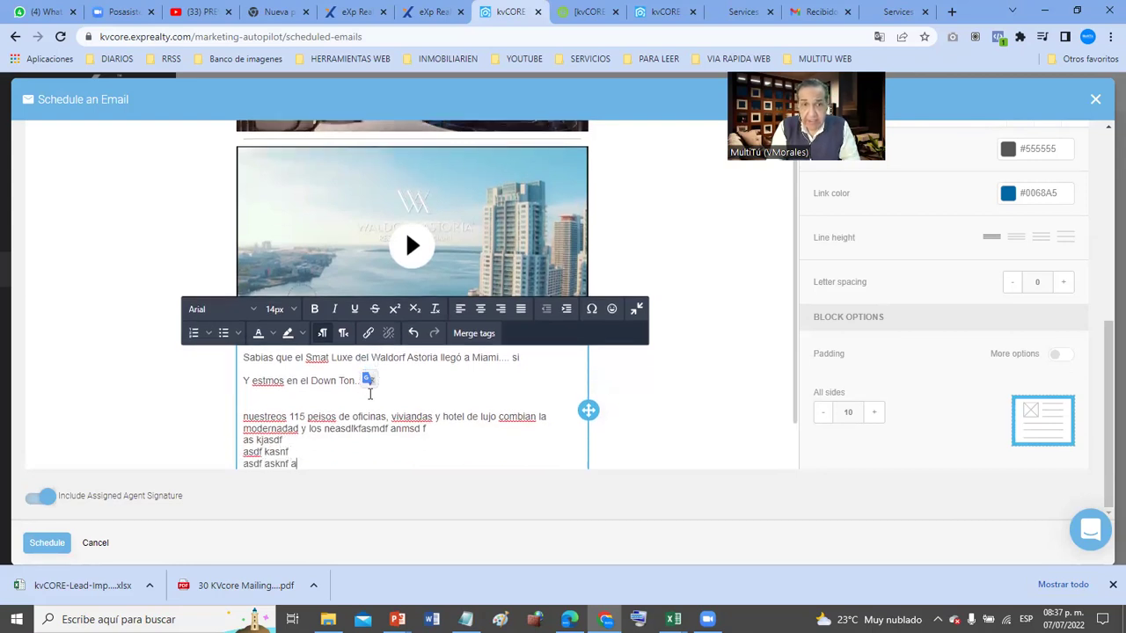
pyautogui.hotkey('shift', 'Return')
pyautogui.write('df')
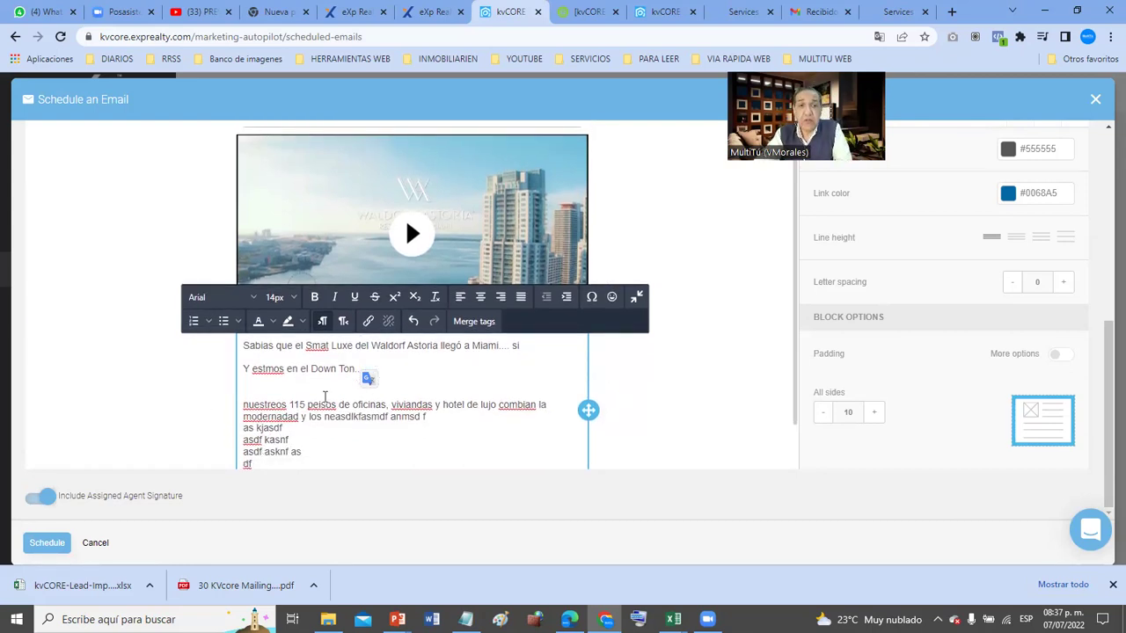
pyautogui.scroll(-1, 324, 396)
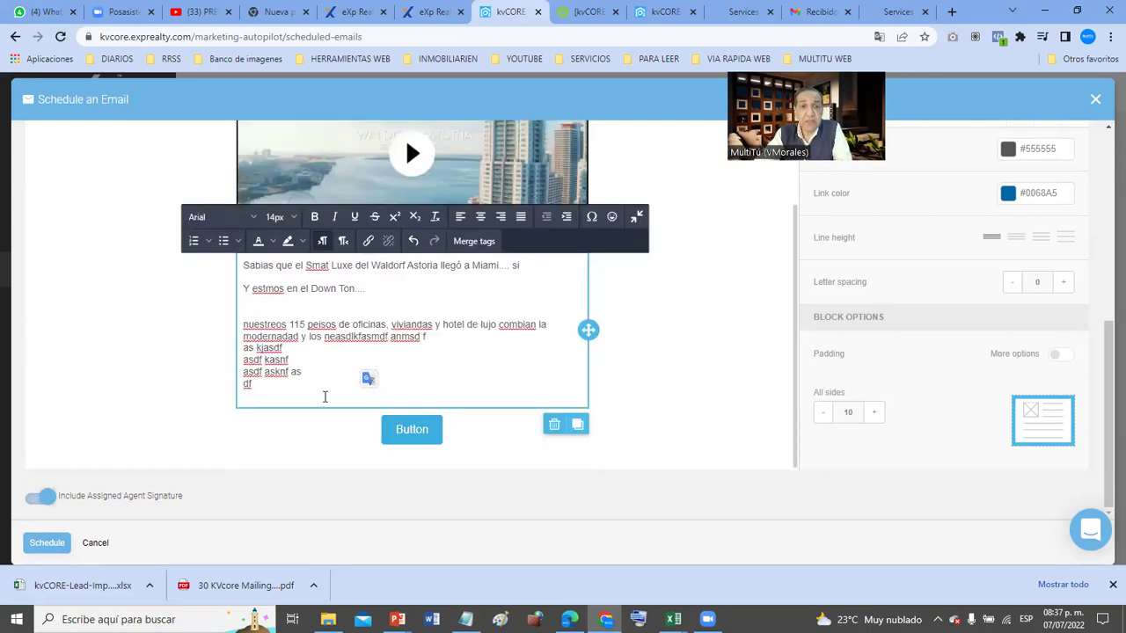
pyautogui.click(417, 432)
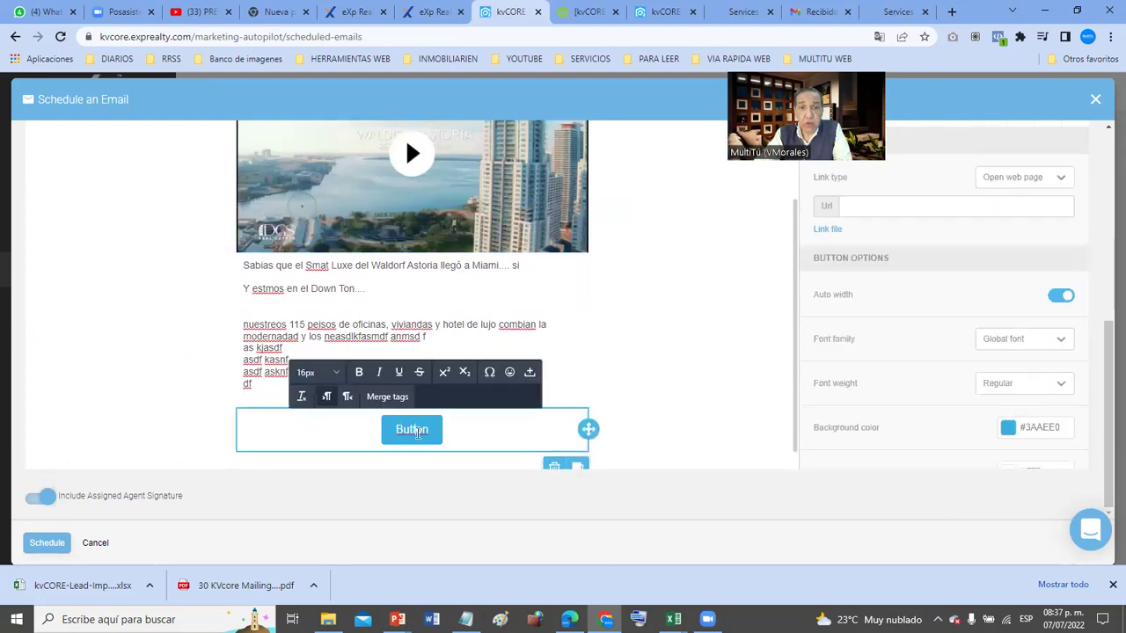
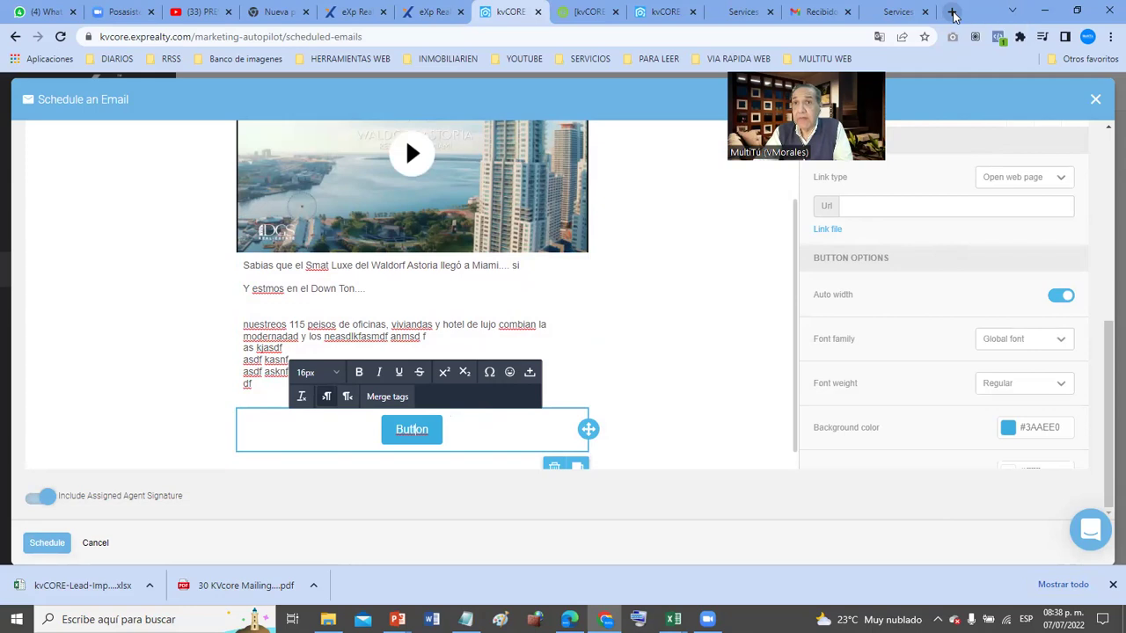
# - Open Google Drive from the Google apps grid in a new tab, then open another blank tab
pyautogui.click(953, 15)
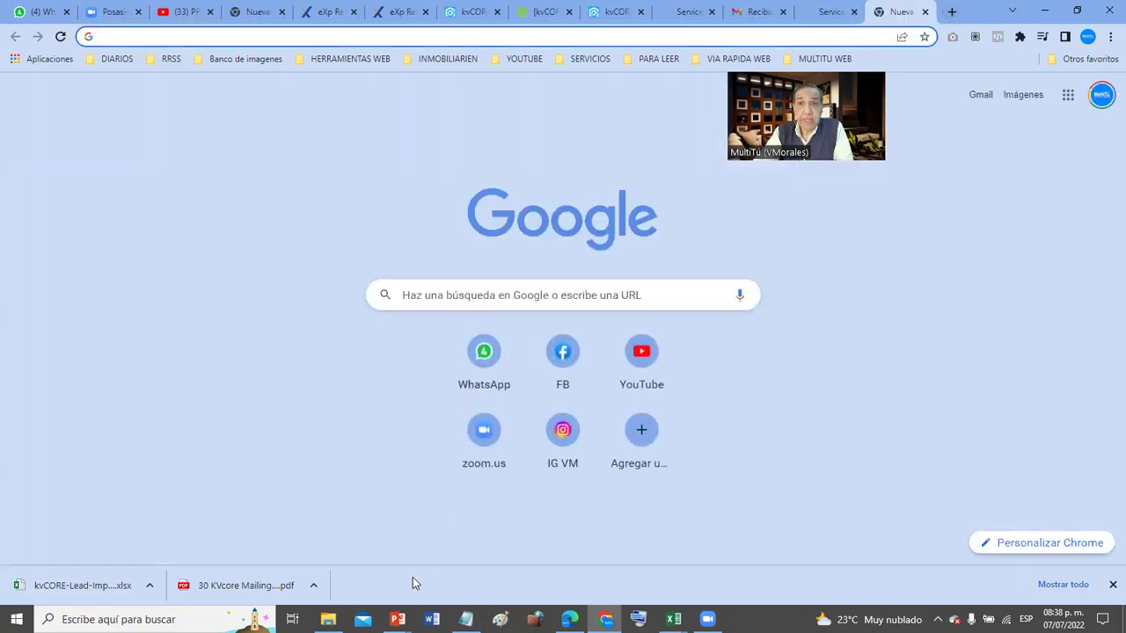
pyautogui.click(1062, 100)
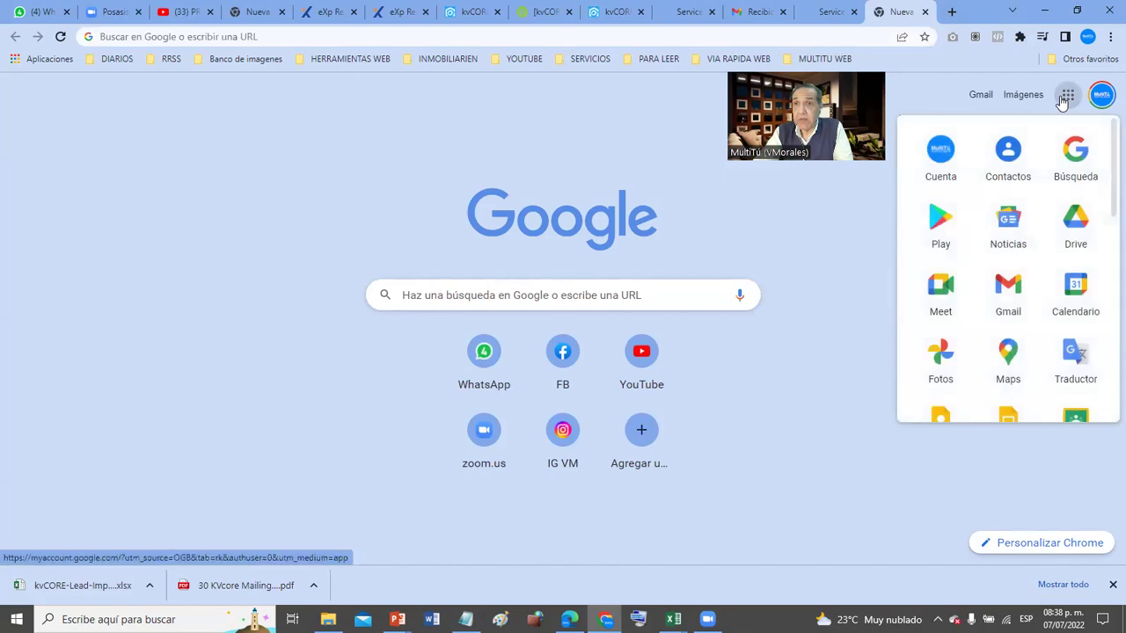
pyautogui.click(1076, 234)
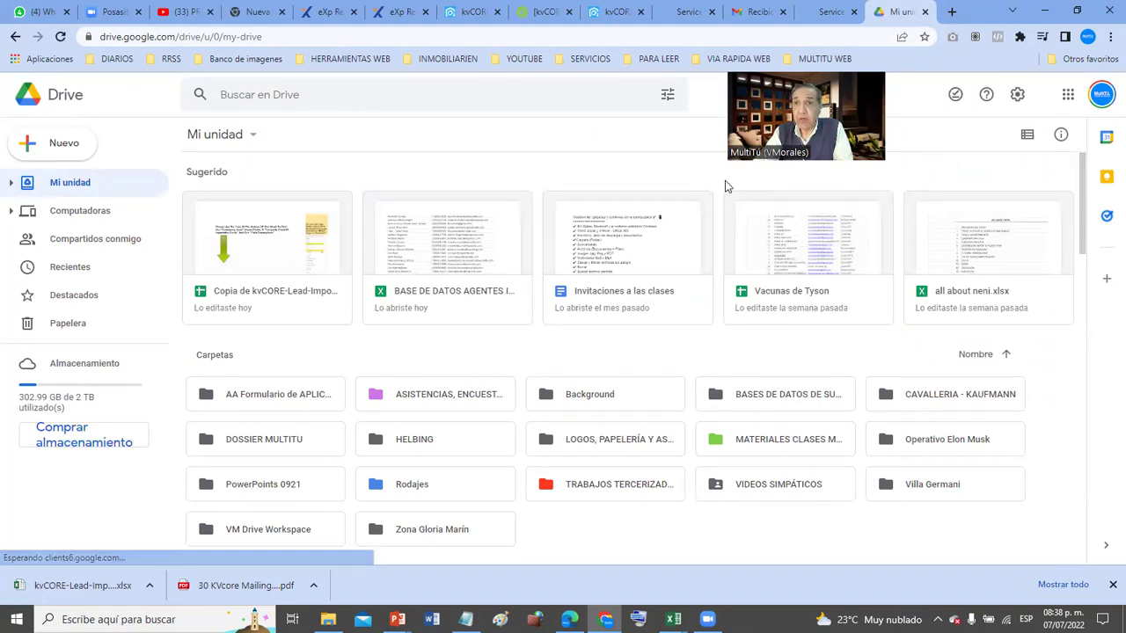
pyautogui.click(953, 12)
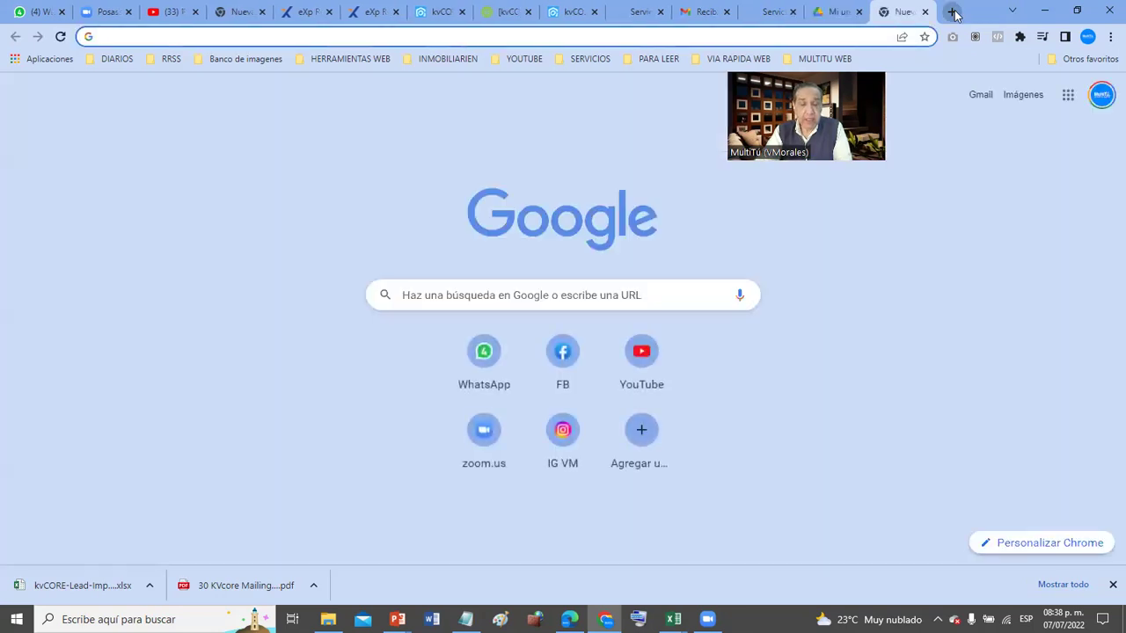
# - Load the wa.me/ link for the contact's phone number in the new tab
pyautogui.write('wa.')
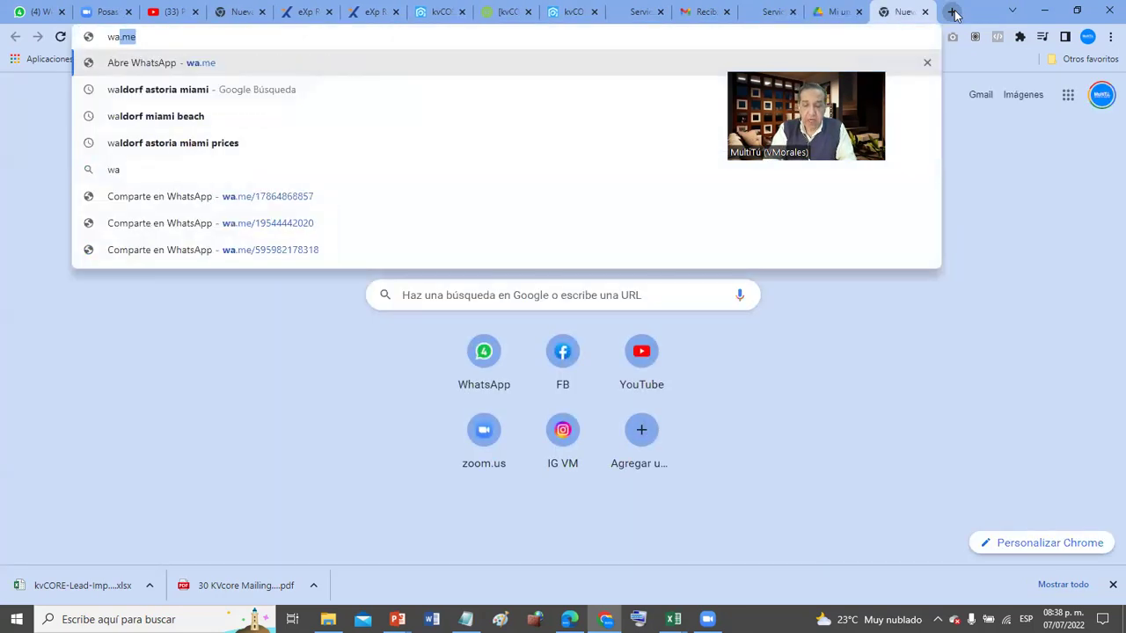
pyautogui.write('me/')
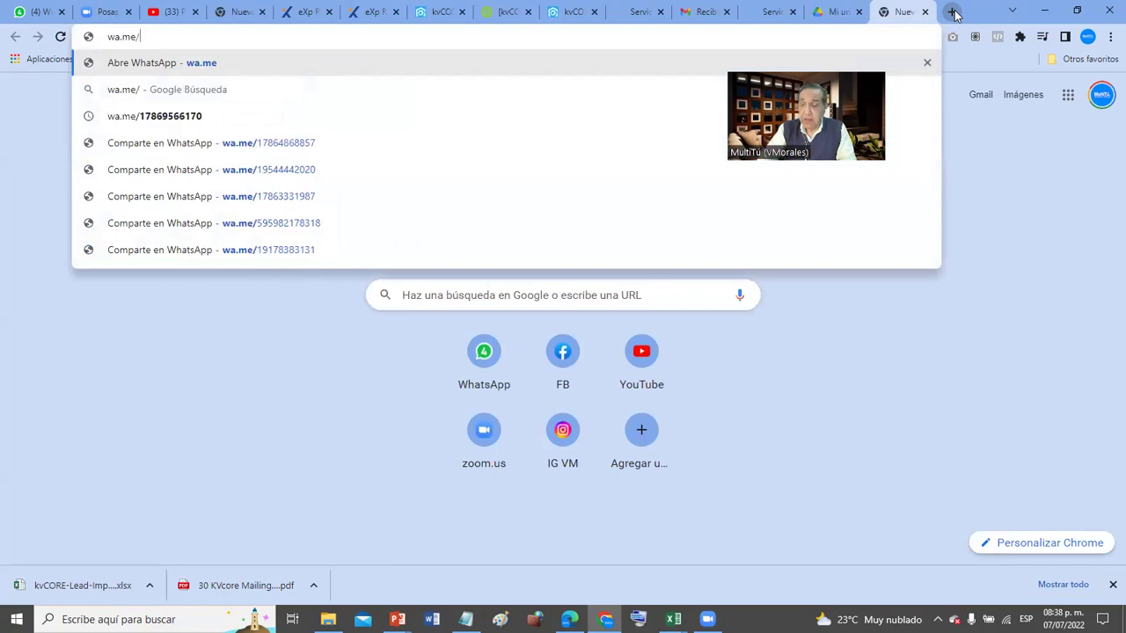
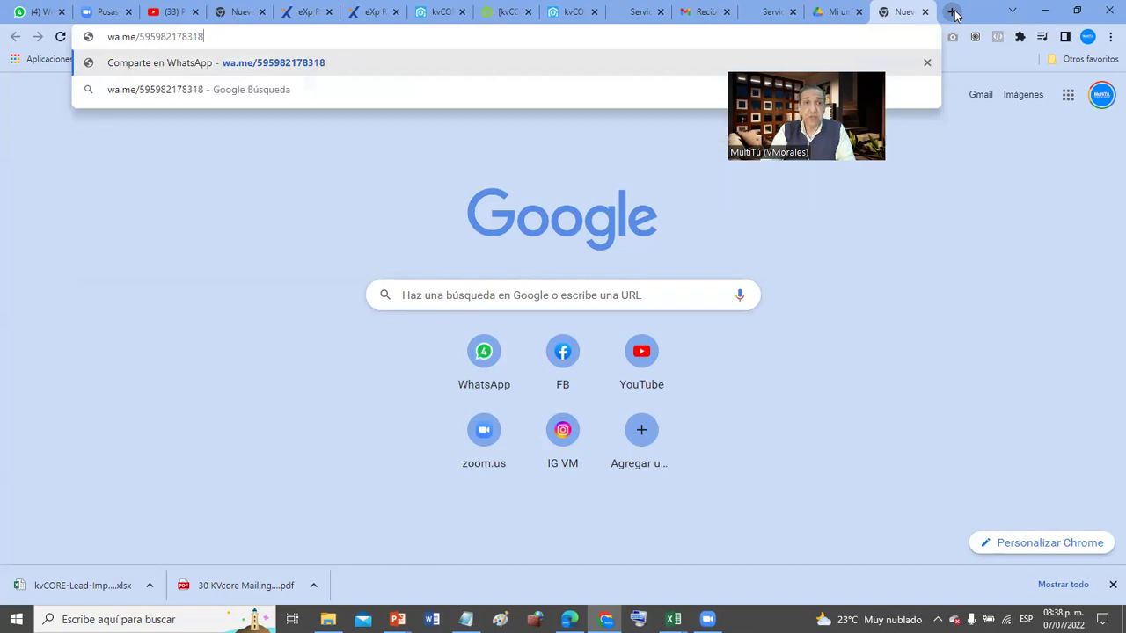
pyautogui.press('Return')
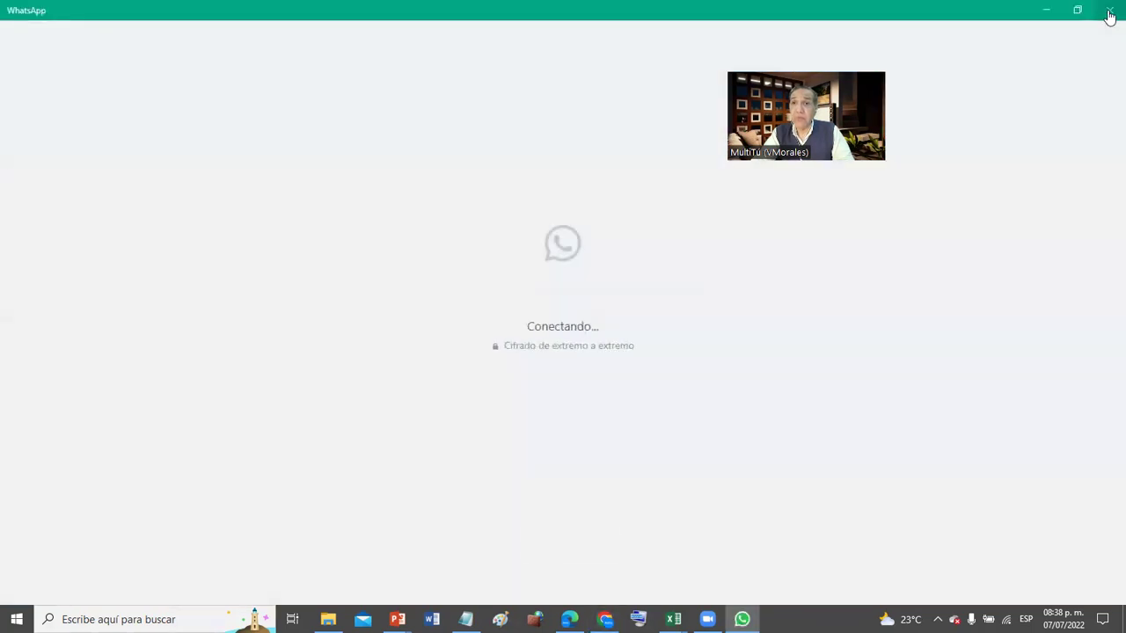
# - Copy the WhatsApp chat address and paste it into the kvCORE button's Url field
pyautogui.click(1109, 11)
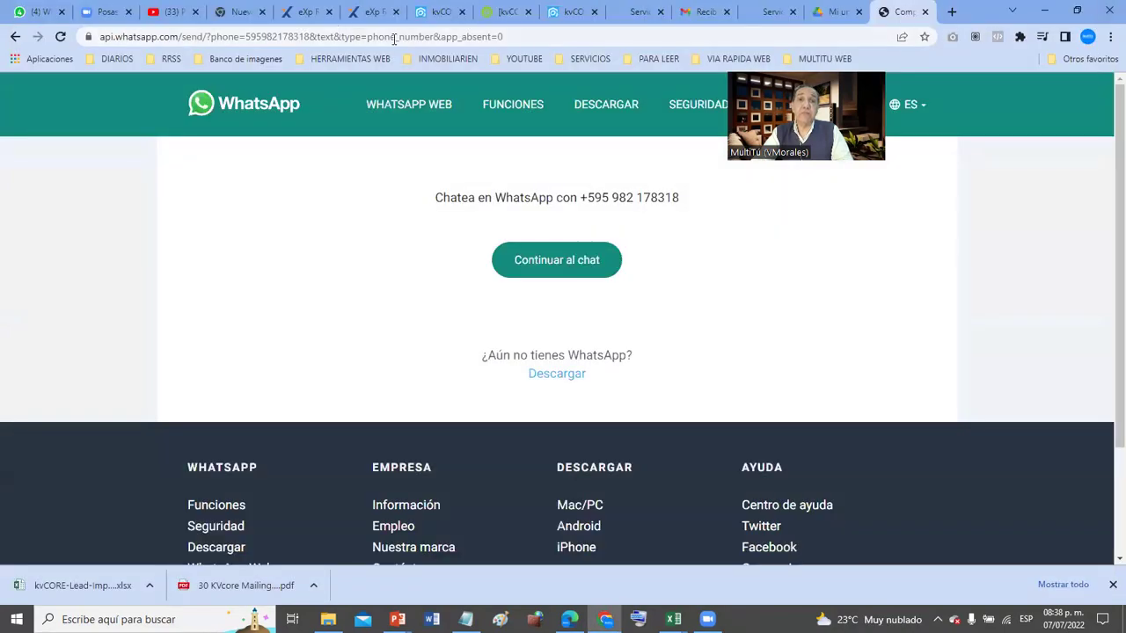
pyautogui.click(547, 37)
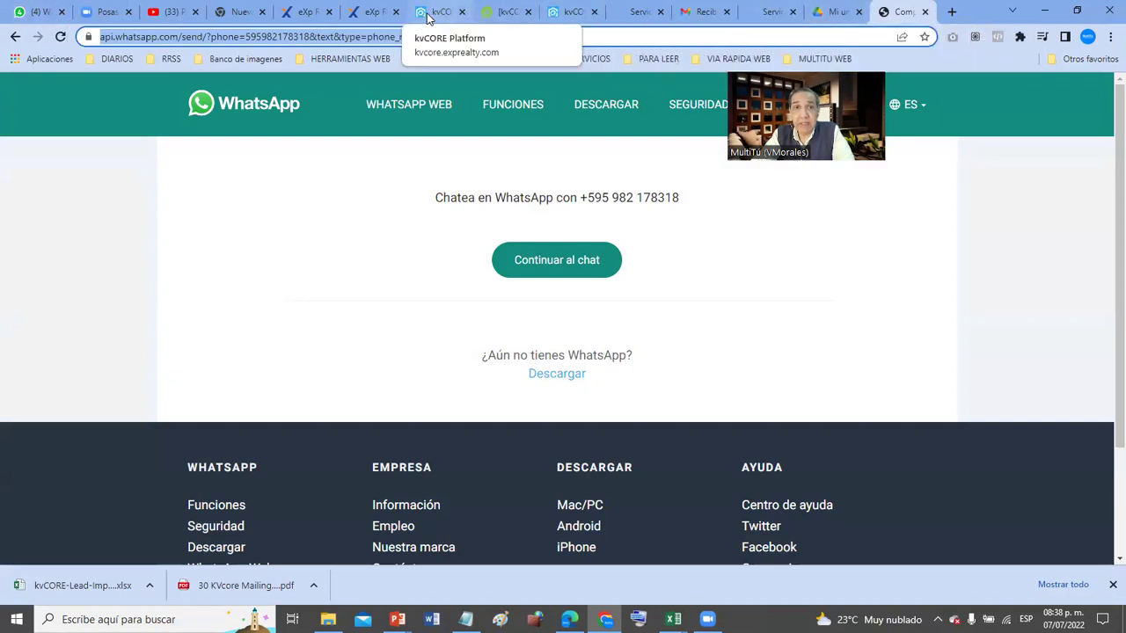
pyautogui.click(427, 16)
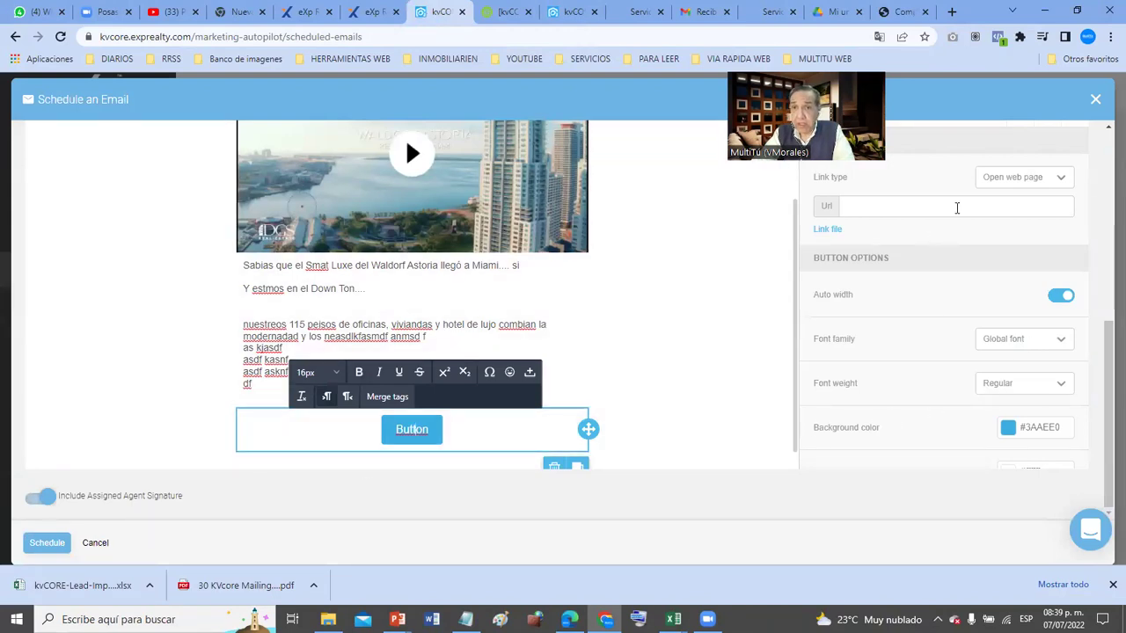
pyautogui.scroll(1, 930, 236)
pyautogui.click(896, 300)
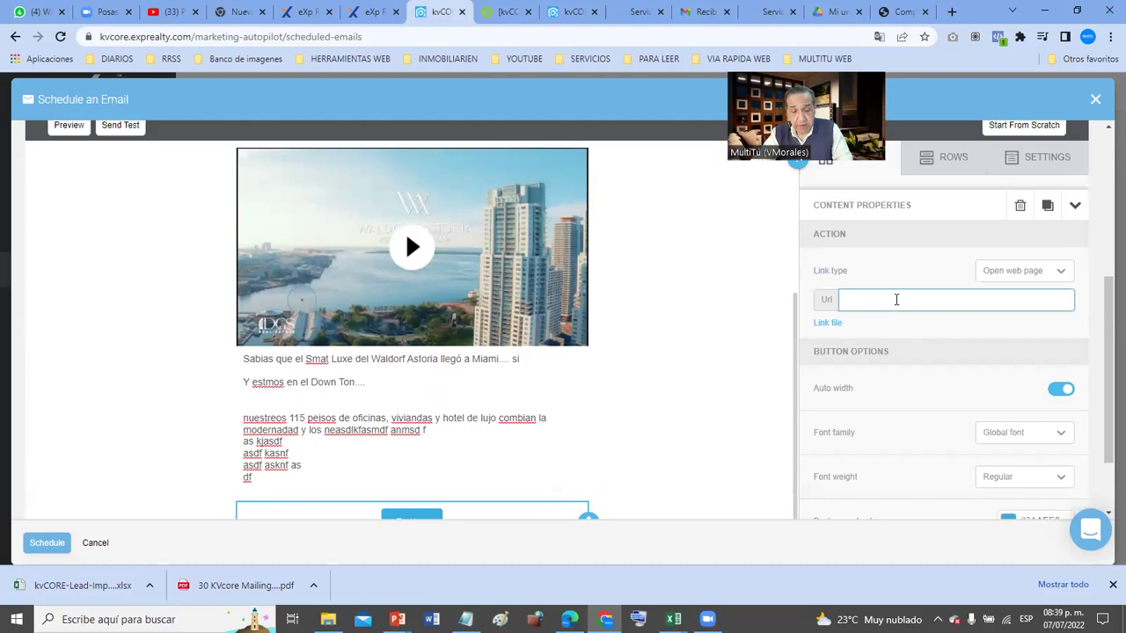
pyautogui.hotkey('ctrl', 'v')
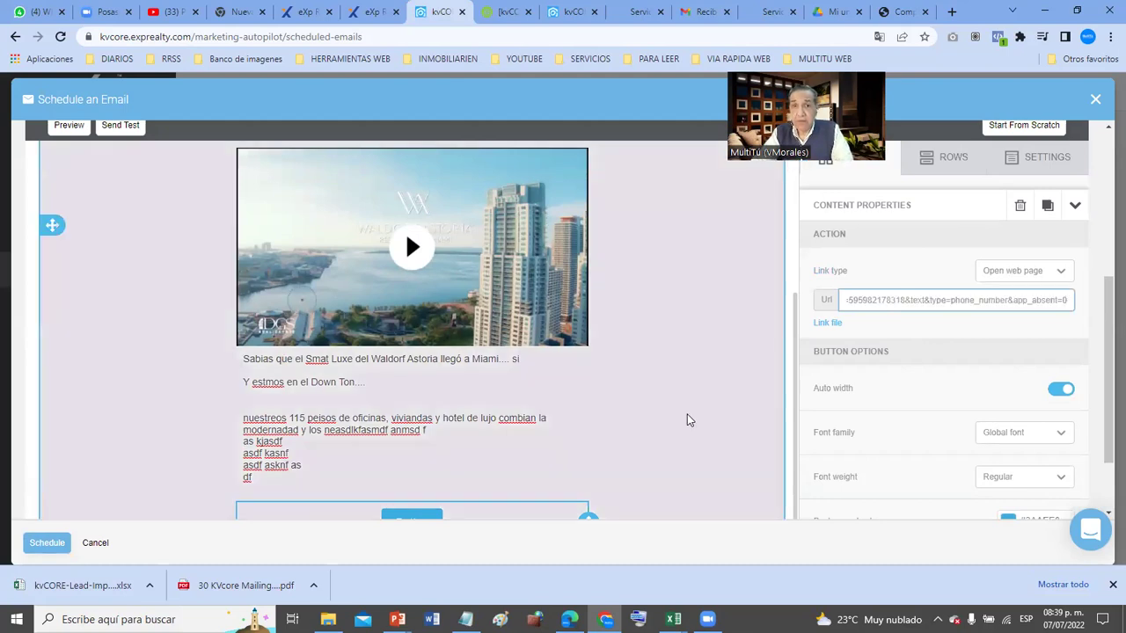
pyautogui.click(884, 11)
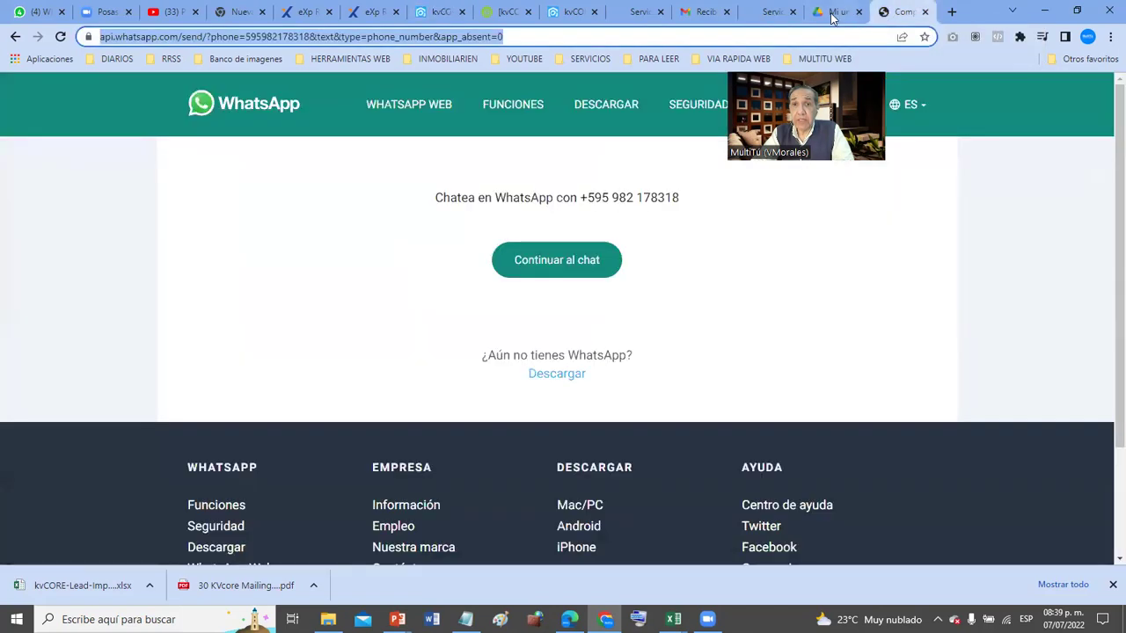
# - Copy the Authentic Moments Abound passage from the Waldorf Astoria page over the draft text below the video
pyautogui.click(637, 12)
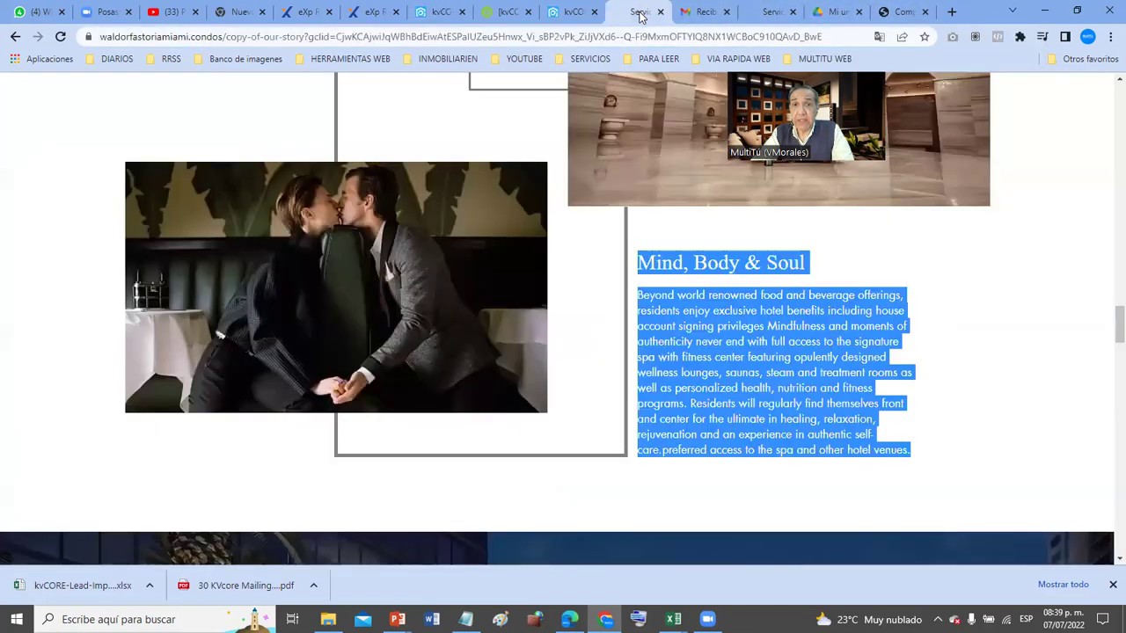
pyautogui.click(729, 335)
pyautogui.scroll(1, 729, 335)
pyautogui.scroll(3, 729, 335)
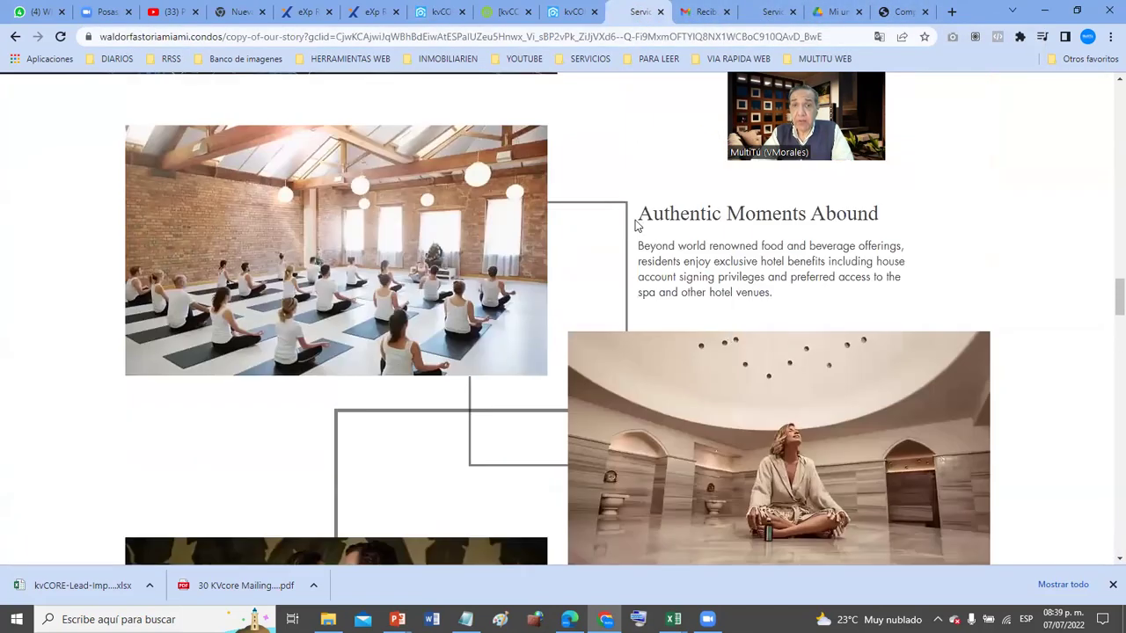
pyautogui.moveTo(906, 204); pyautogui.dragTo(912, 286)
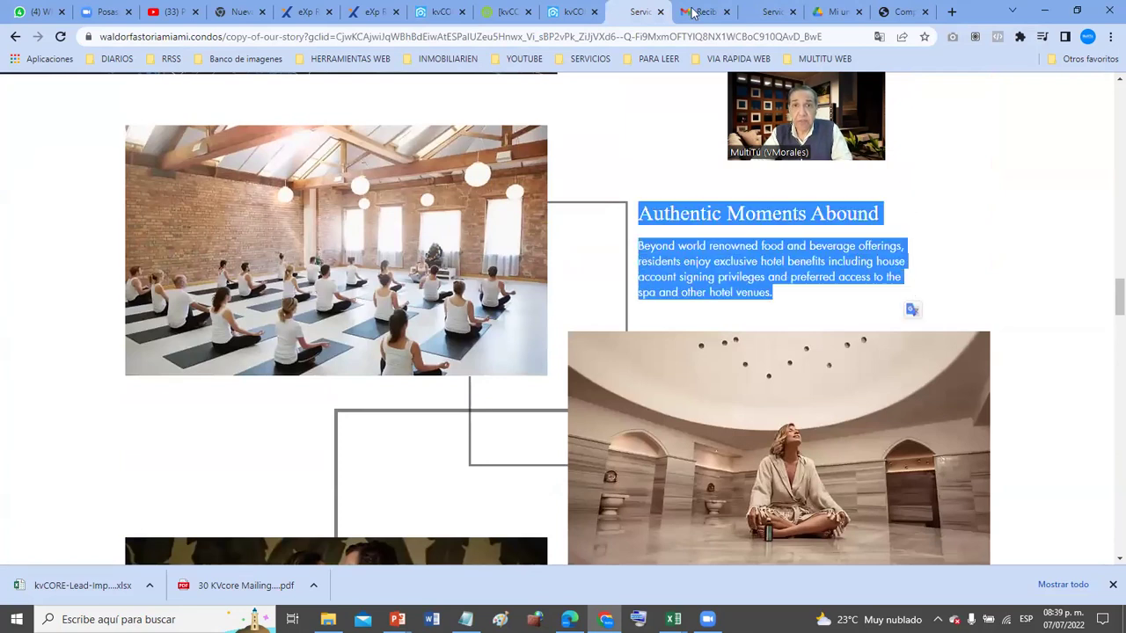
pyautogui.click(567, 13)
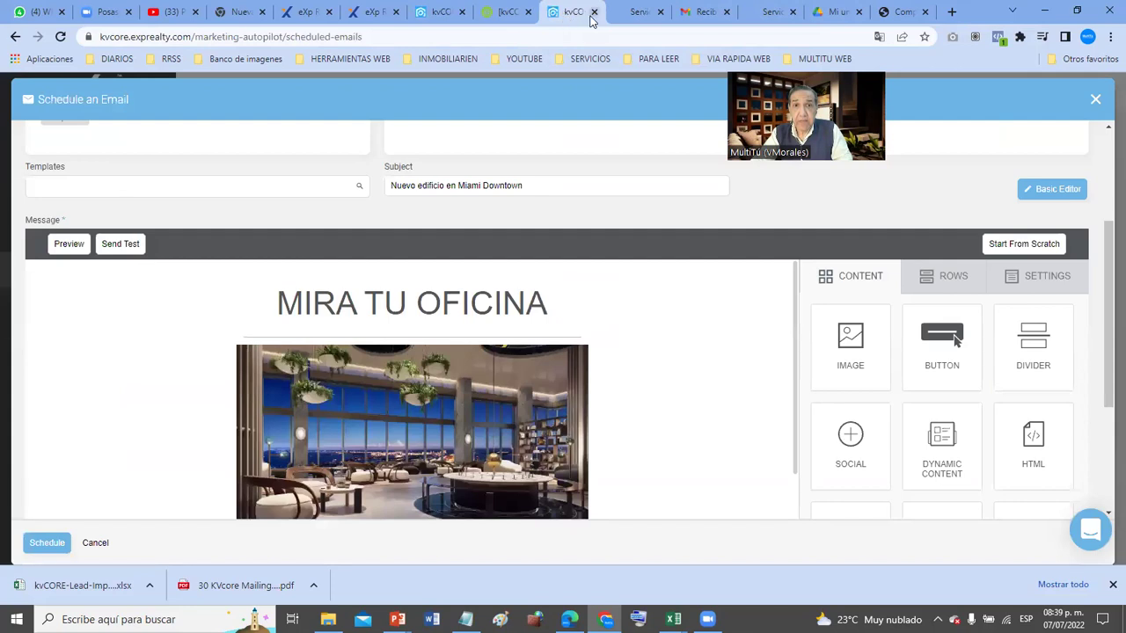
pyautogui.click(594, 12)
pyautogui.click(501, 13)
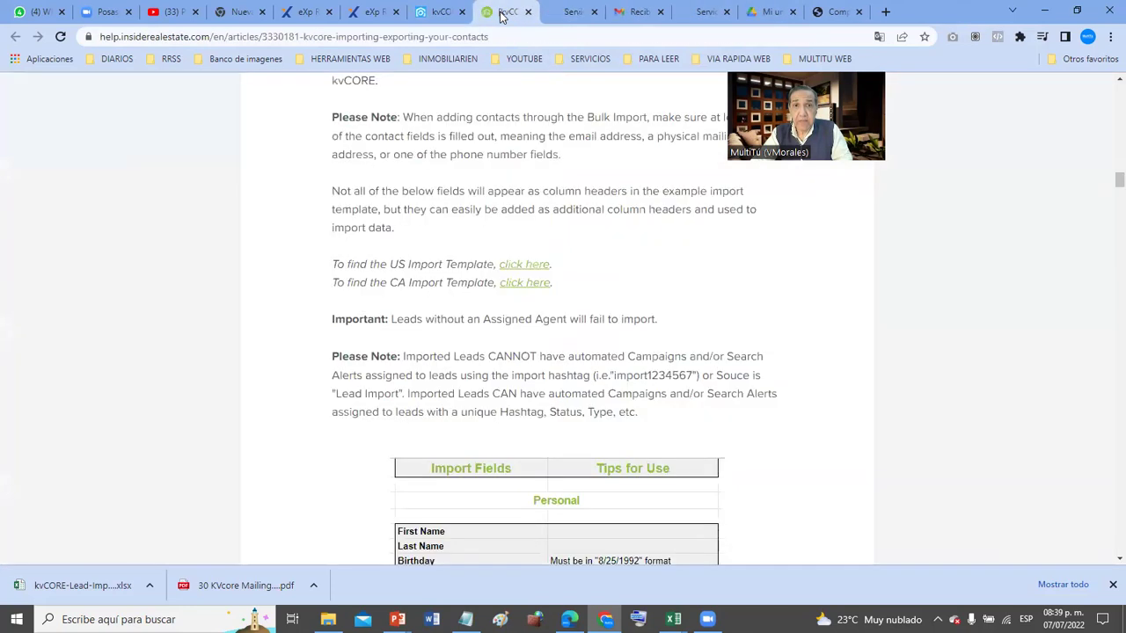
pyautogui.click(528, 11)
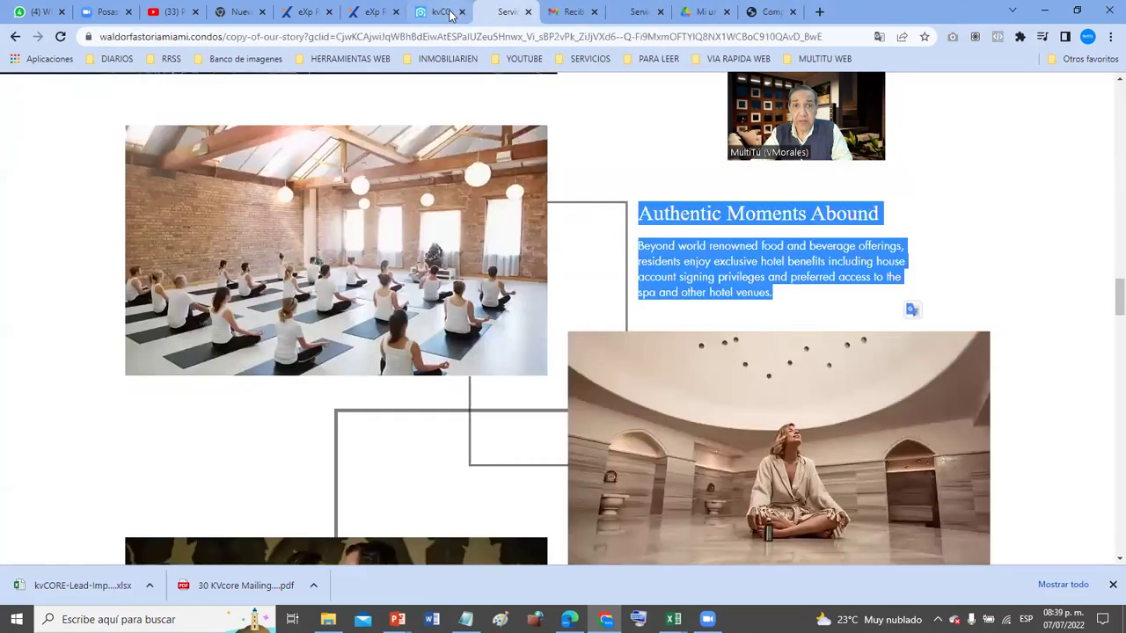
pyautogui.click(448, 14)
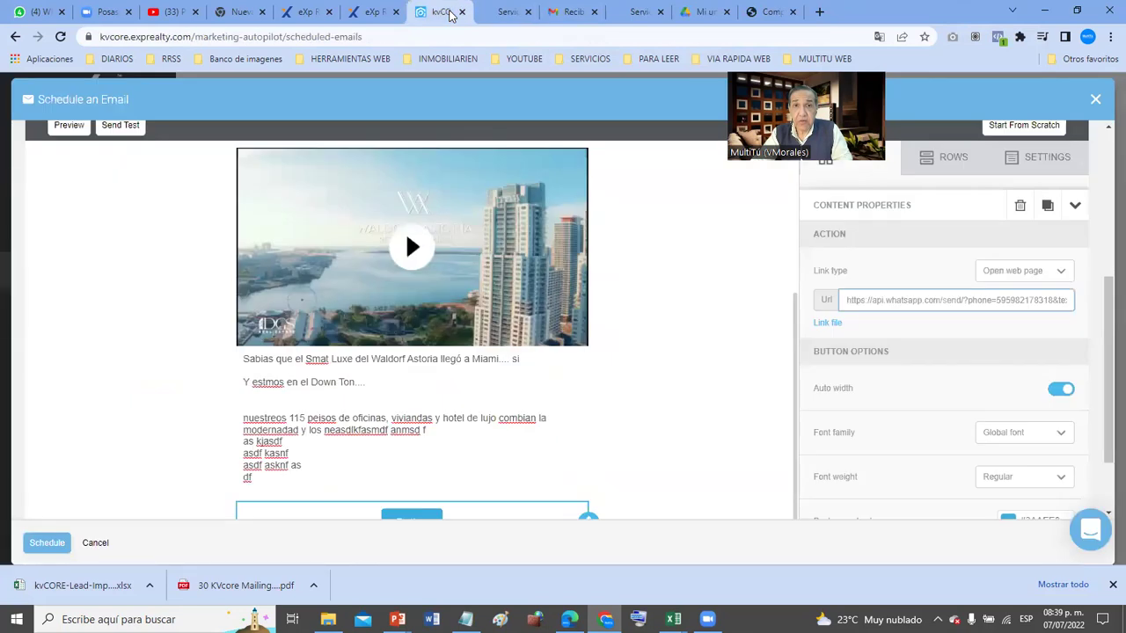
pyautogui.click(326, 464)
pyautogui.moveTo(265, 481); pyautogui.dragTo(226, 333)
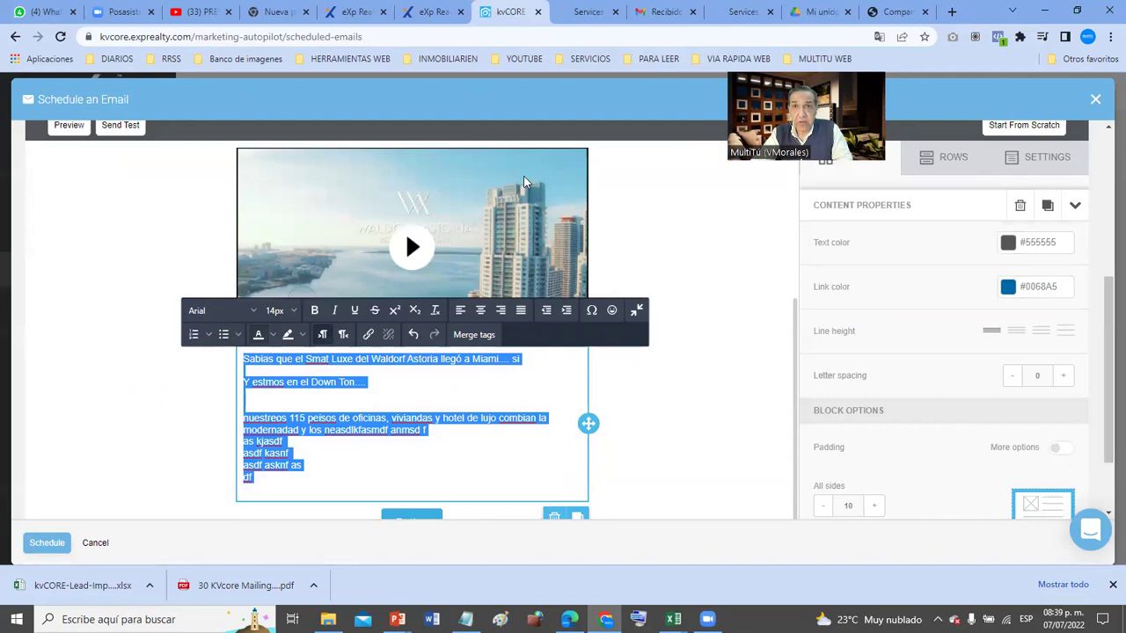
pyautogui.hotkey('ctrl', 'z')
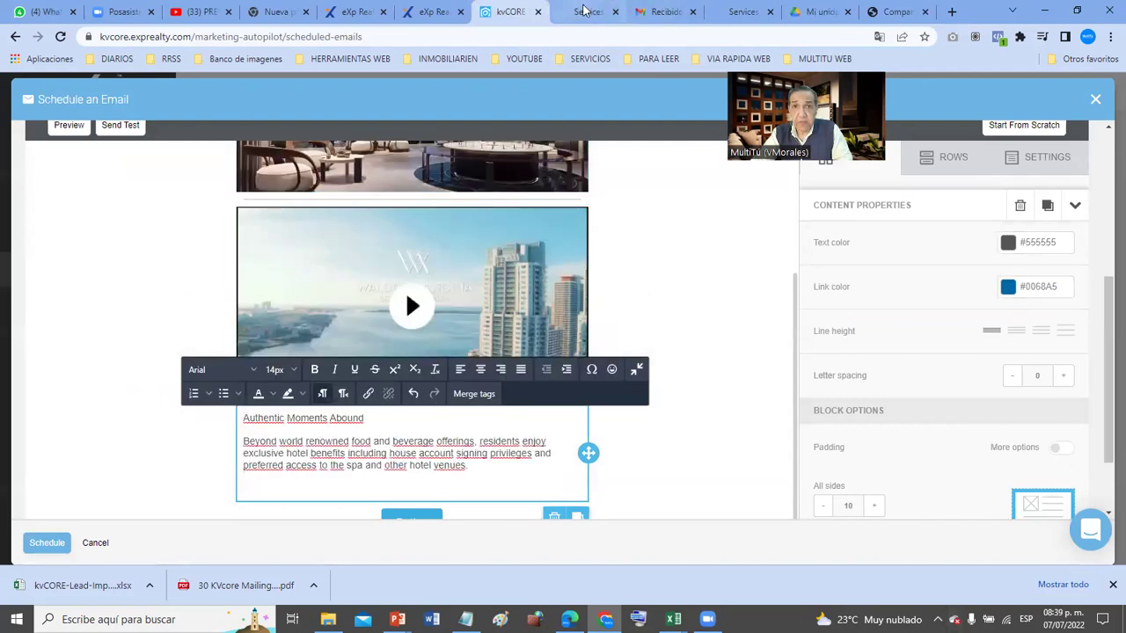
# - Copy the Mind, Body & Soul heading and paragraph and paste it below in the text block
pyautogui.click(586, 12)
pyautogui.scroll(-2, 789, 310)
pyautogui.scroll(-3, 789, 309)
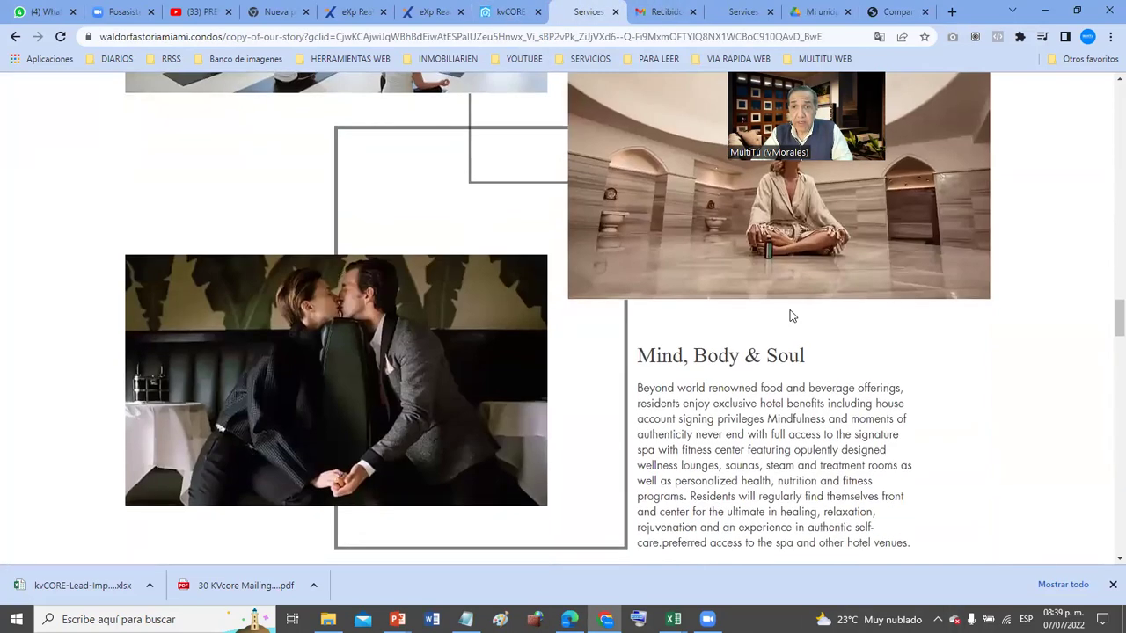
pyautogui.moveTo(637, 163); pyautogui.dragTo(901, 366)
pyautogui.hotkey('ctrl', 'c')
pyautogui.click(900, 365)
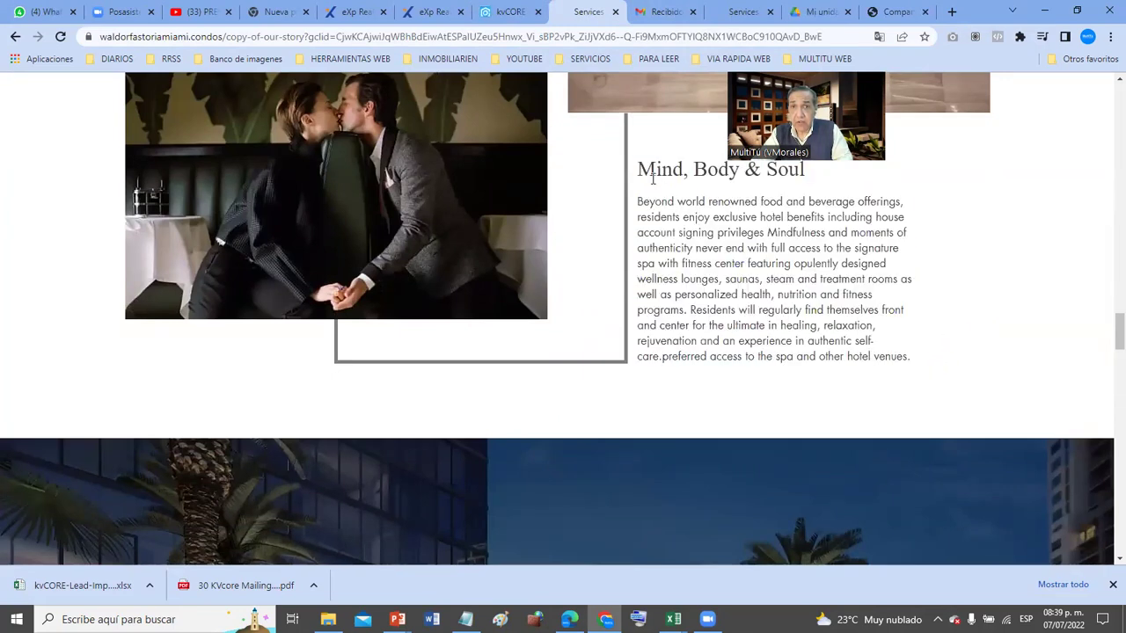
pyautogui.moveTo(642, 163); pyautogui.dragTo(912, 364)
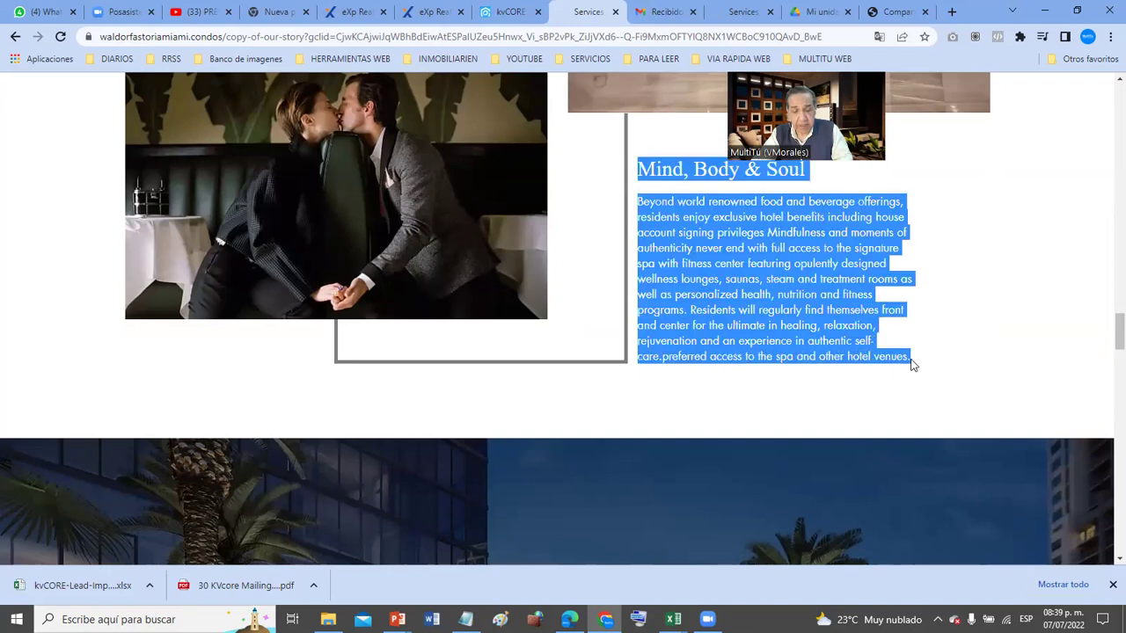
pyautogui.click(504, 12)
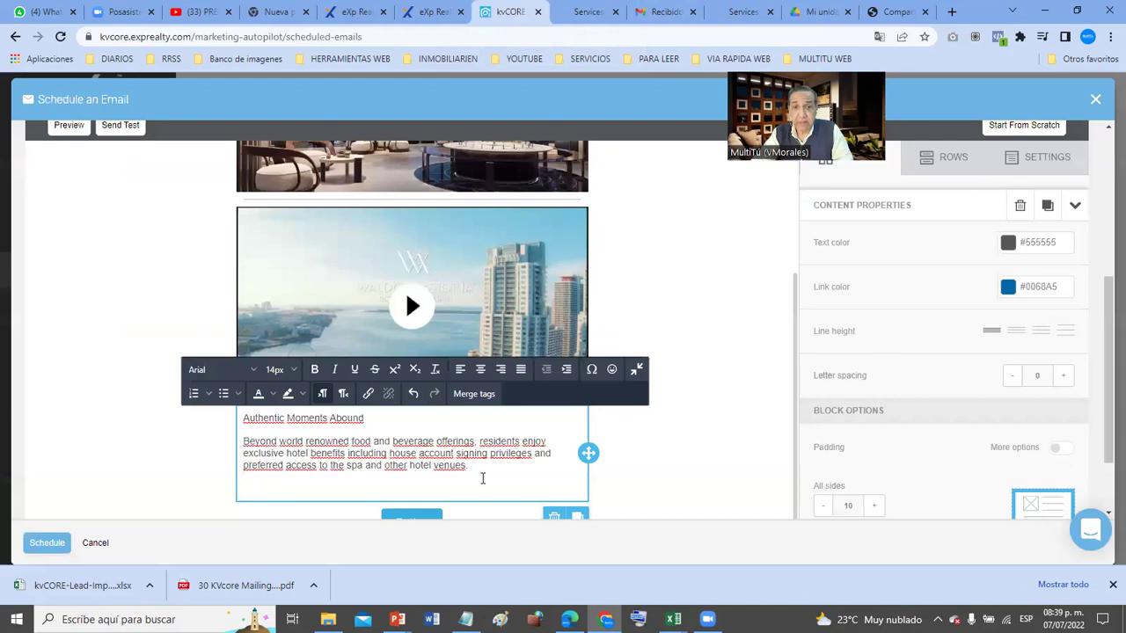
pyautogui.scroll(-1, 482, 477)
pyautogui.hotkey('ctrl', 'v')
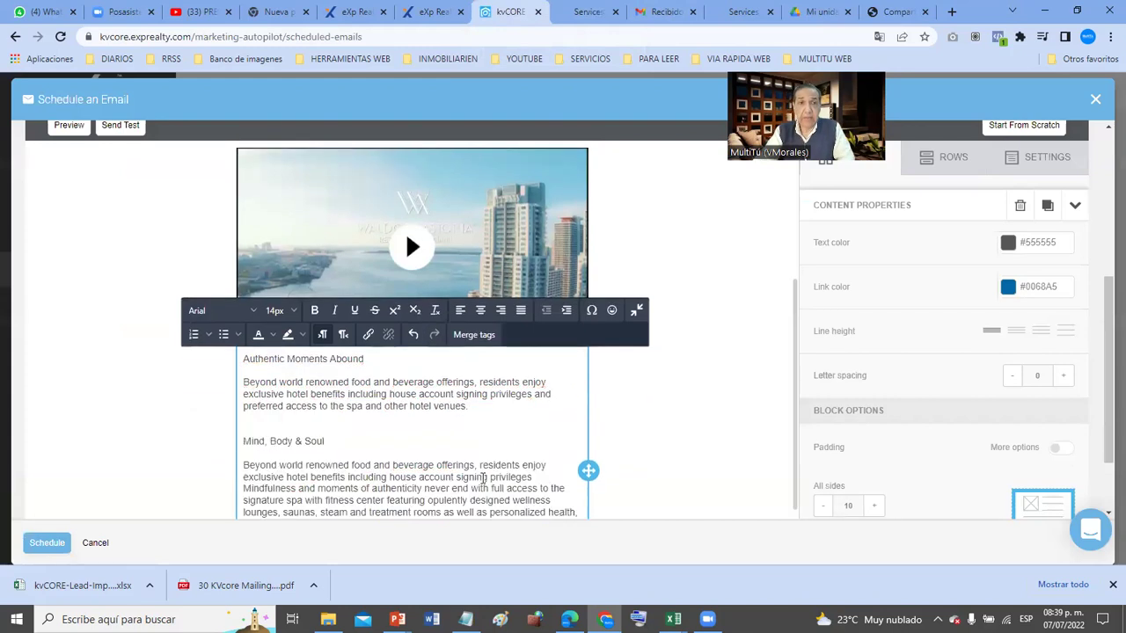
pyautogui.click(653, 403)
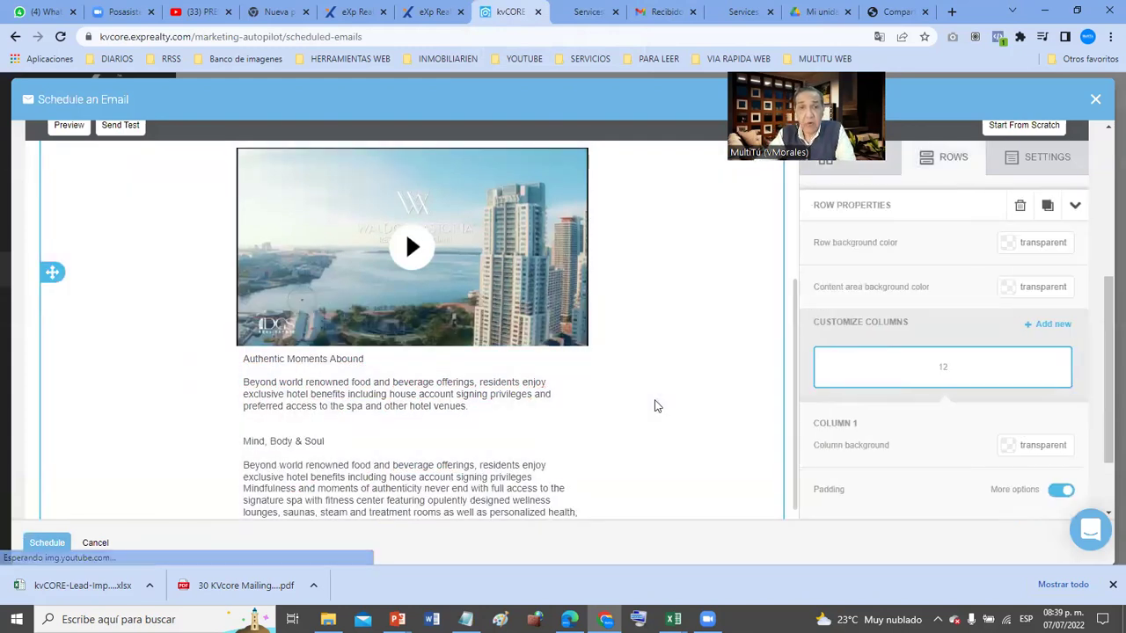
# - Change the 'Nuevas construcciones en el Dowtown' heading font to Tahoma
pyautogui.scroll(2, 654, 405)
pyautogui.scroll(1, 654, 406)
pyautogui.click(507, 176)
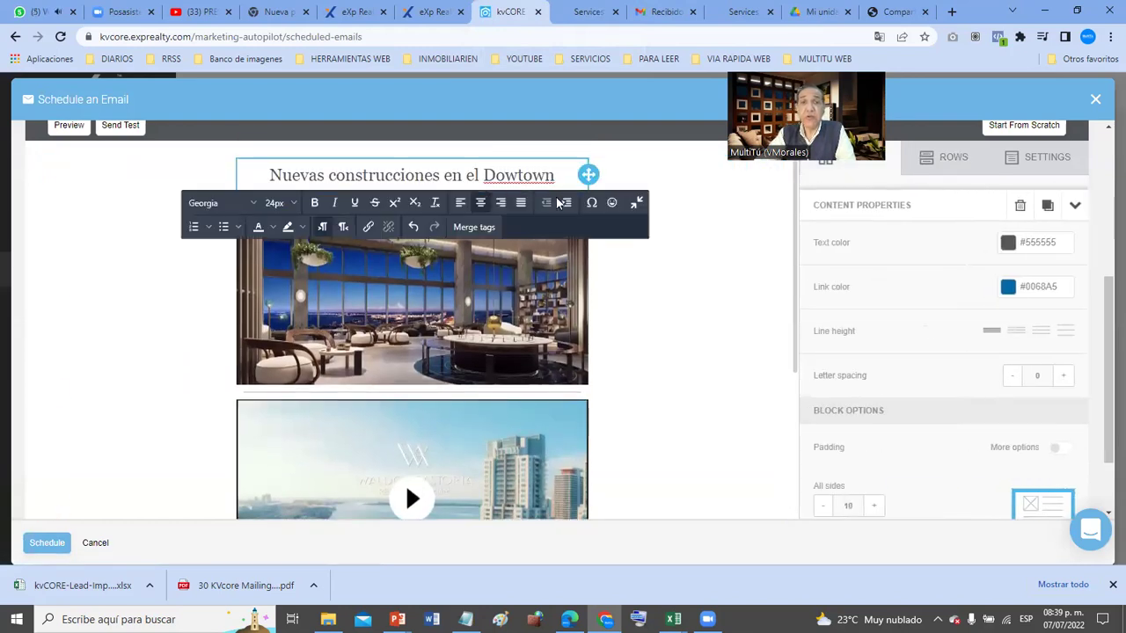
pyautogui.doubleClick(517, 176)
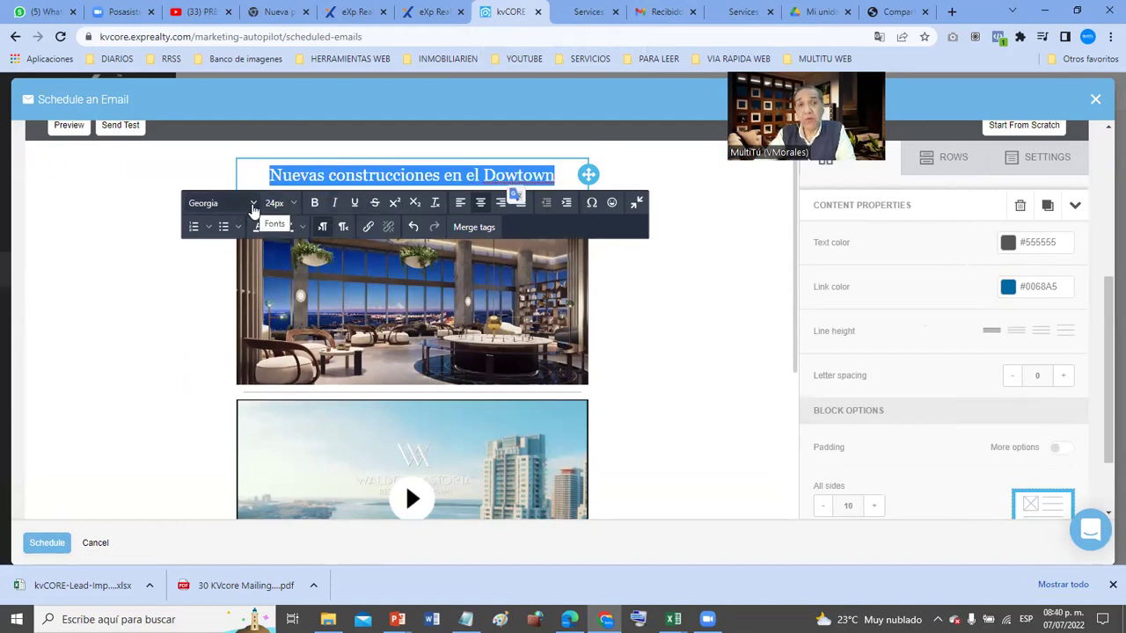
pyautogui.click(252, 204)
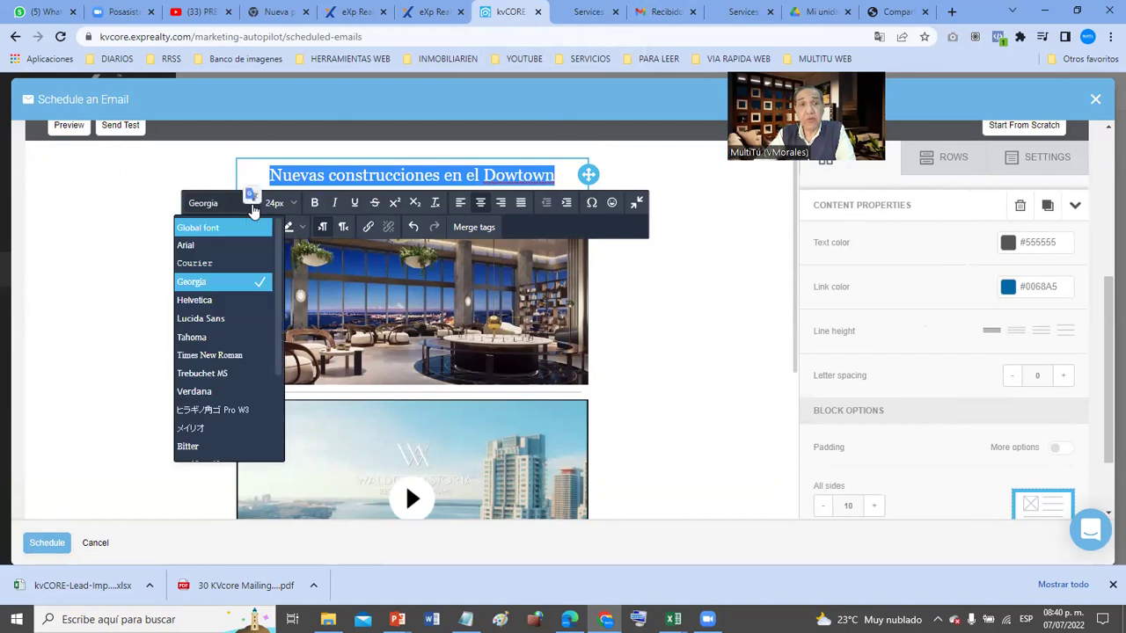
pyautogui.click(223, 338)
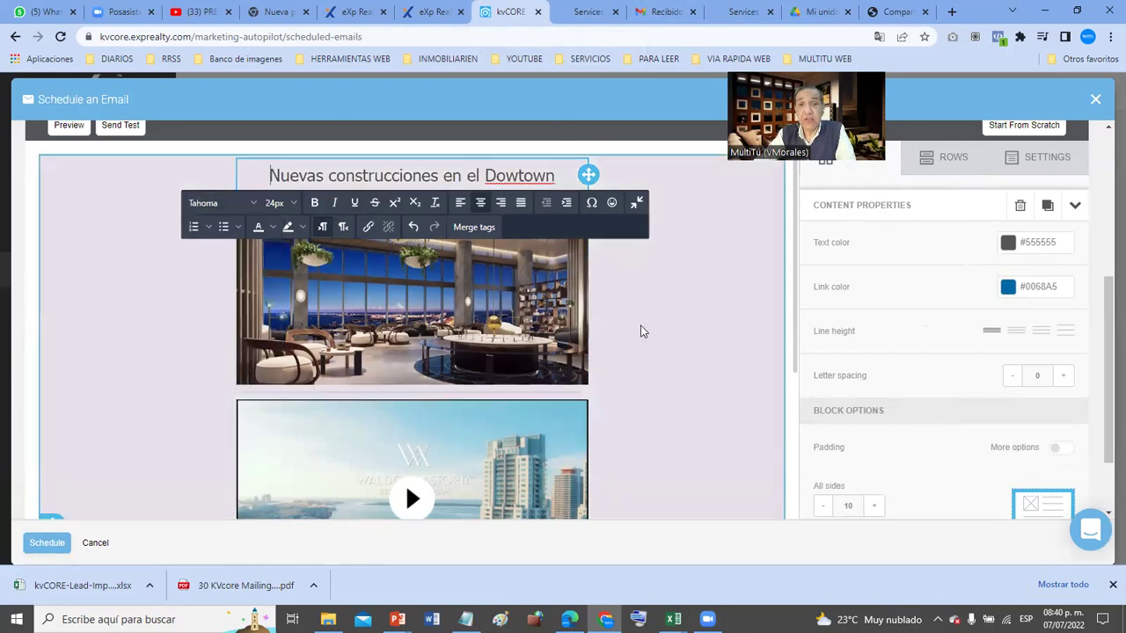
pyautogui.click(649, 330)
# - Enlarge the whole heading to 42px
pyautogui.tripleClick(510, 174)
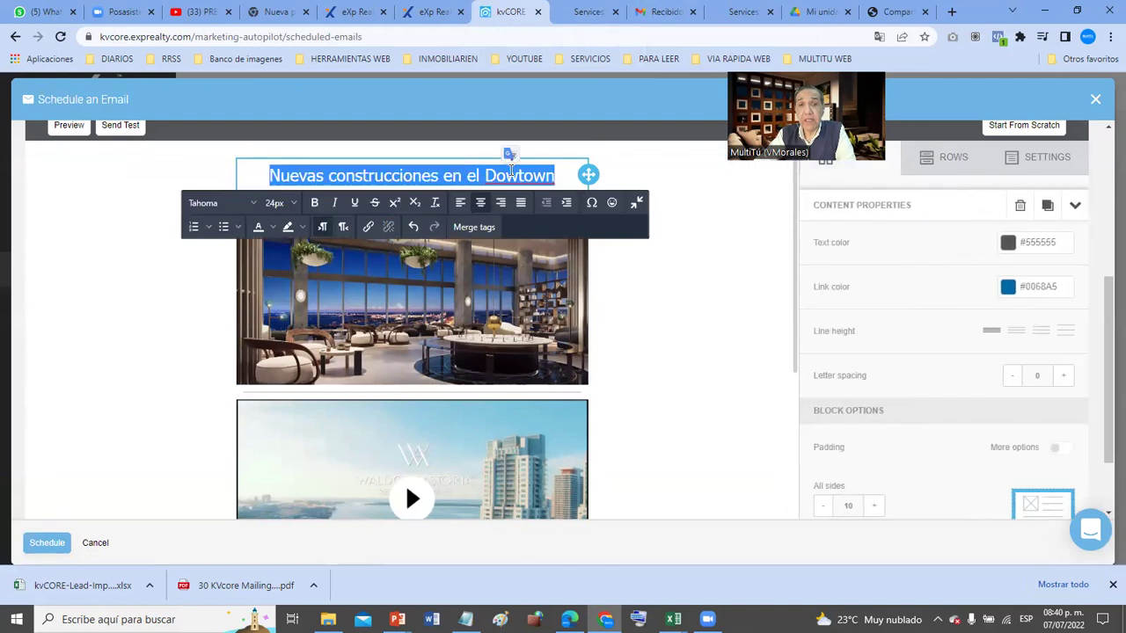
pyautogui.click(293, 203)
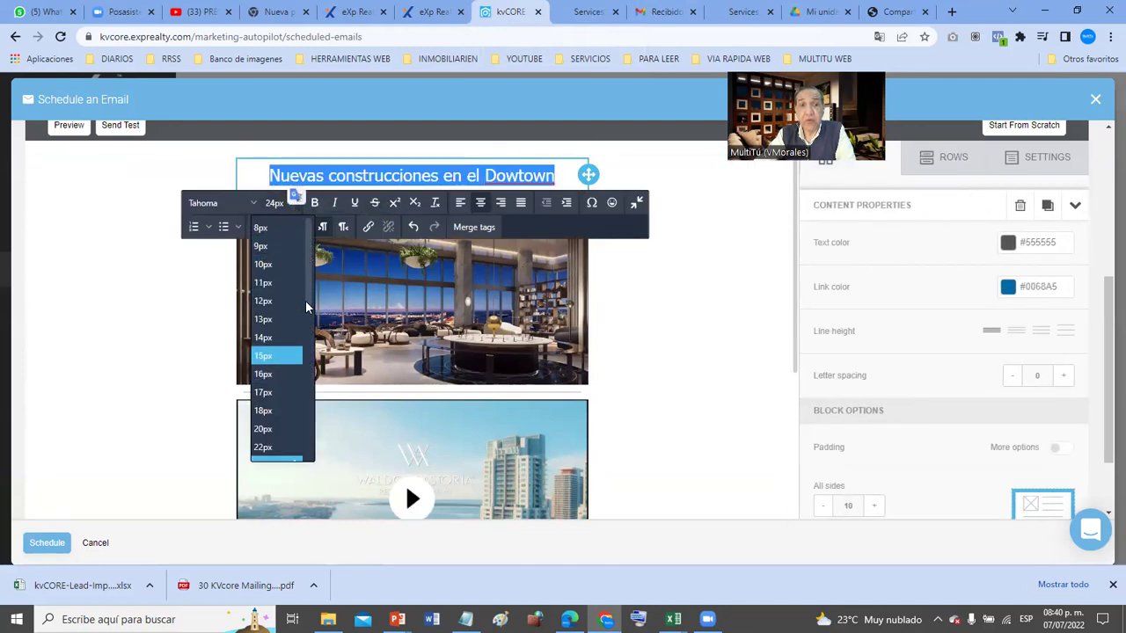
pyautogui.scroll(-1, 307, 335)
pyautogui.scroll(-2, 307, 339)
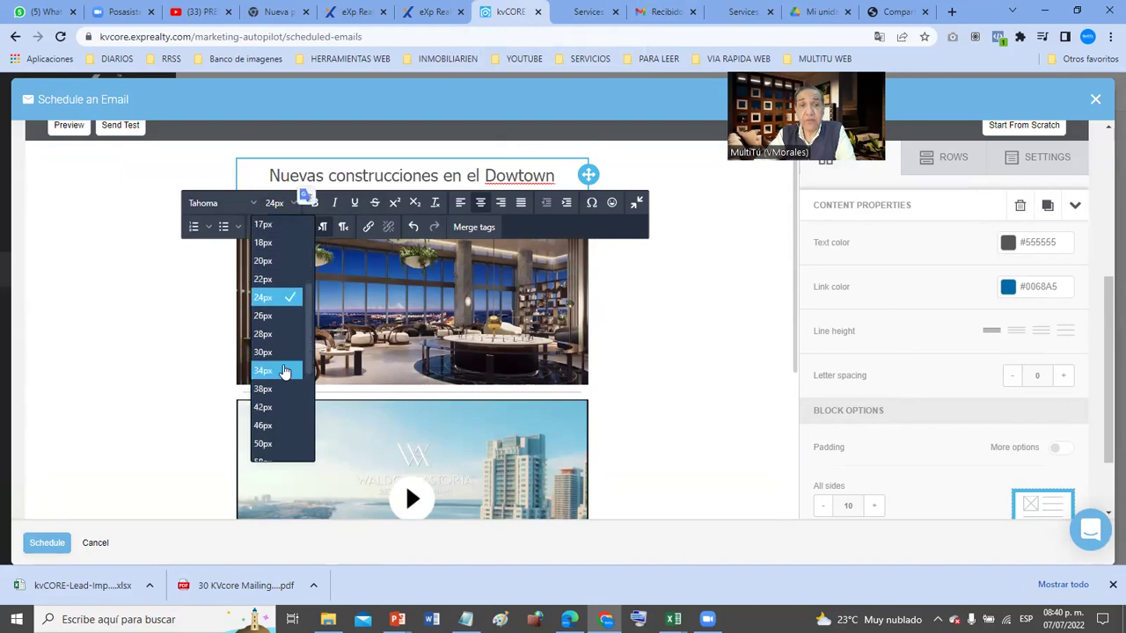
pyautogui.click(286, 370)
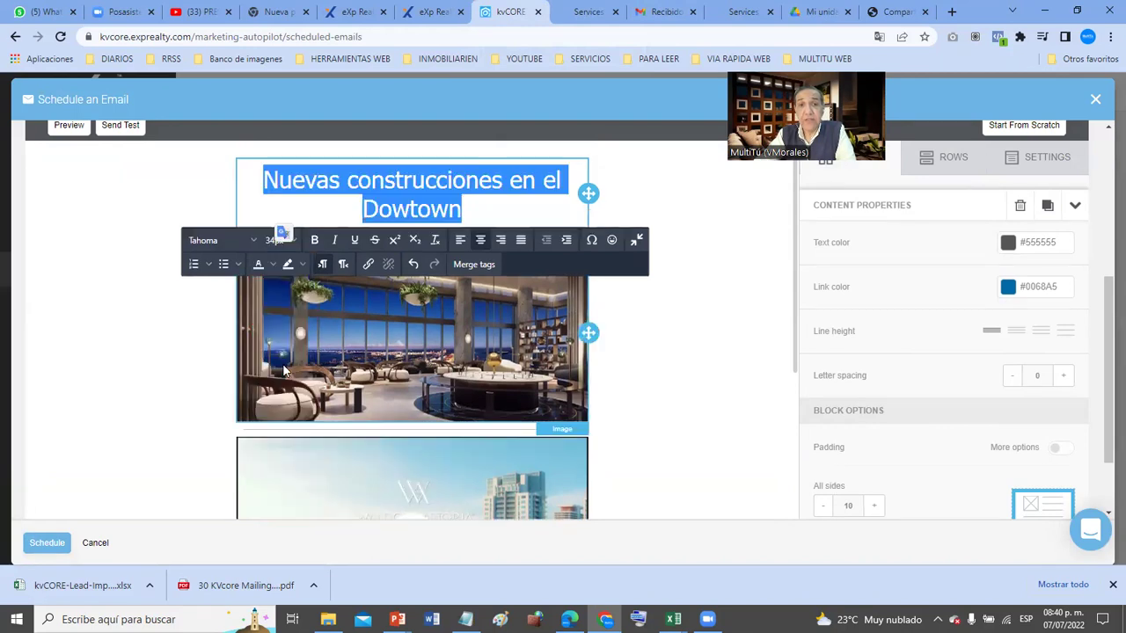
pyautogui.click(295, 244)
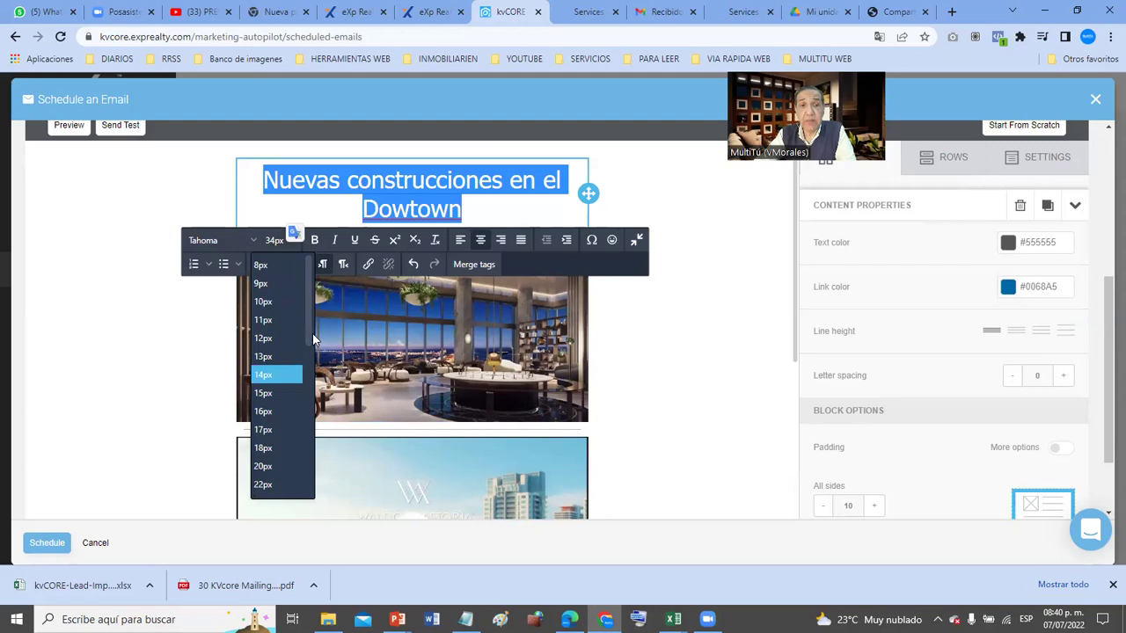
pyautogui.moveTo(313, 339); pyautogui.dragTo(310, 408)
pyautogui.click(263, 423)
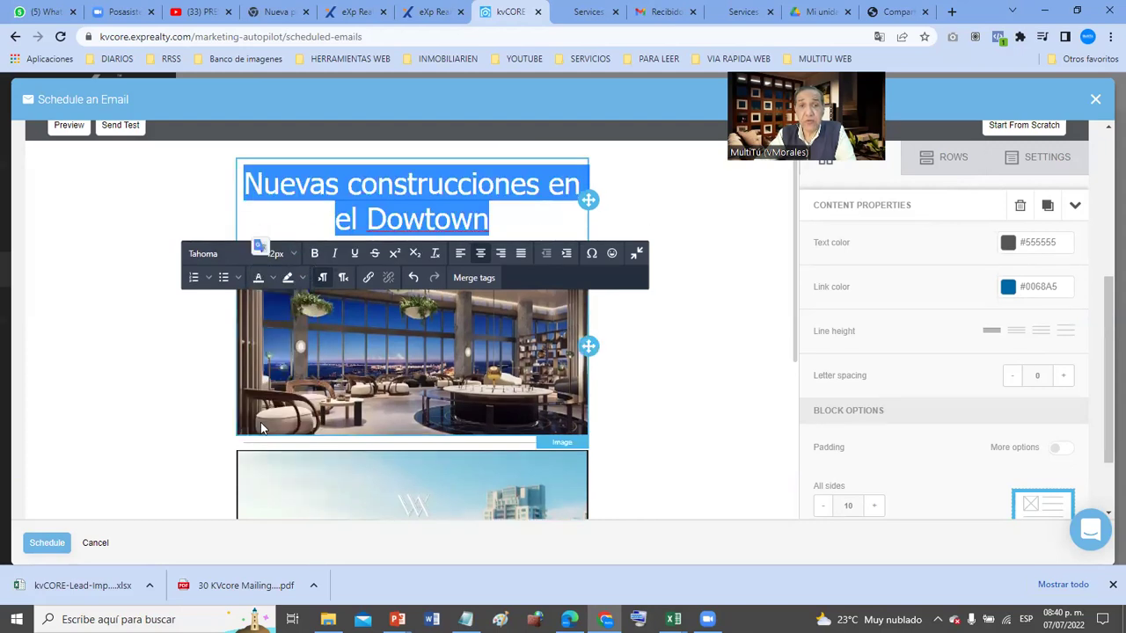
# - Break the heading onto a second line before 'en' and correct Dowtown to Downtown
pyautogui.click(549, 183)
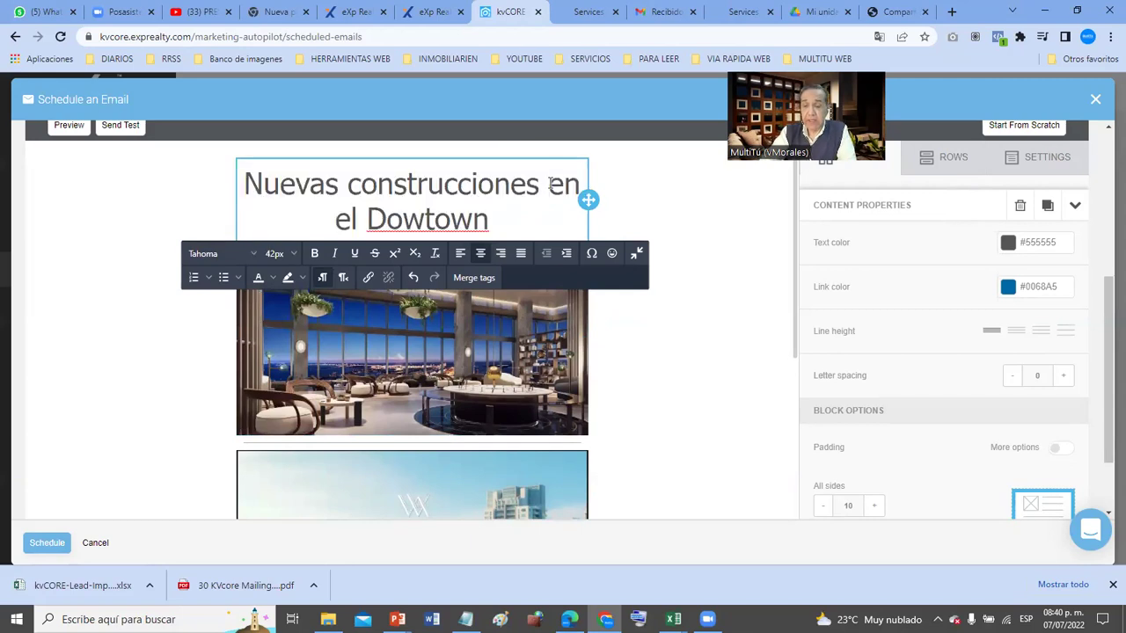
pyautogui.press('Return')
pyautogui.click(653, 346)
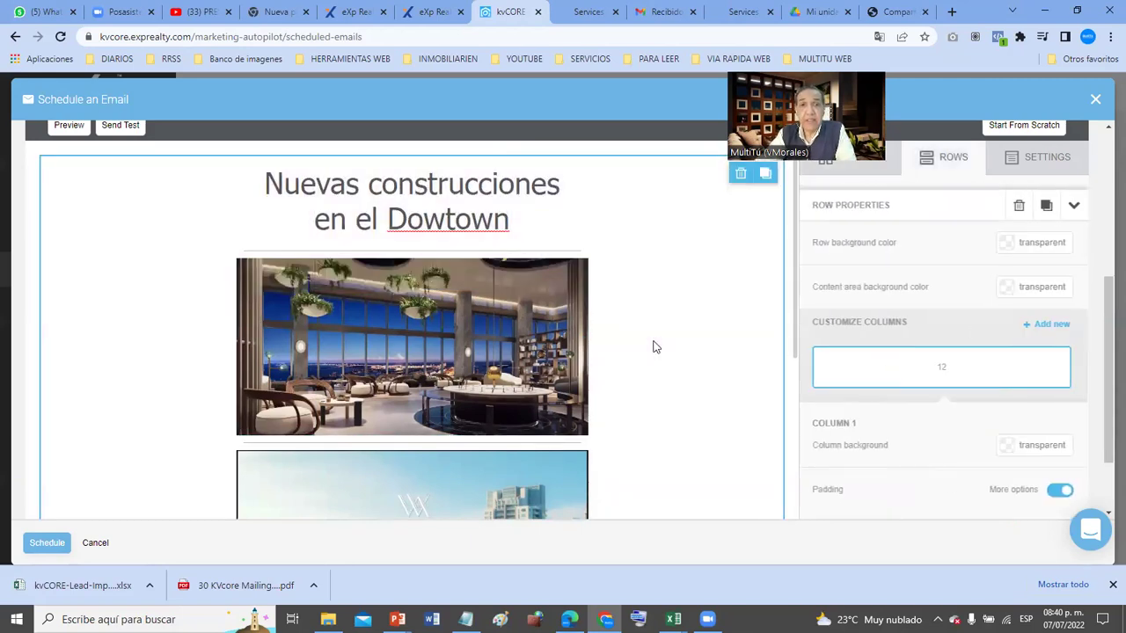
pyautogui.click(445, 220)
pyautogui.write('n')
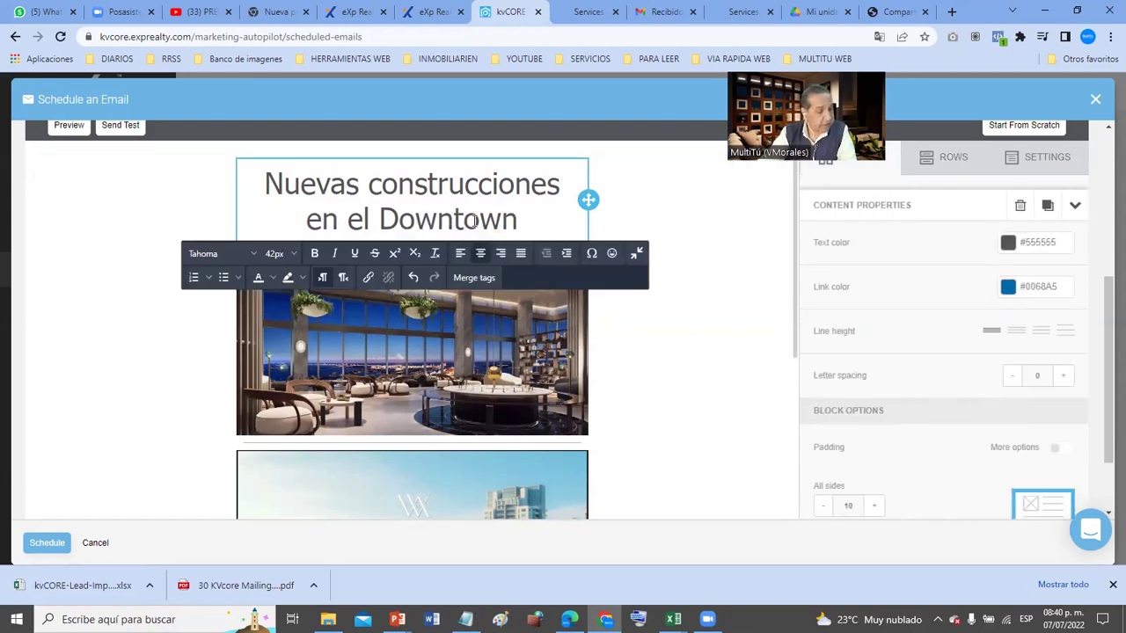
pyautogui.click(664, 335)
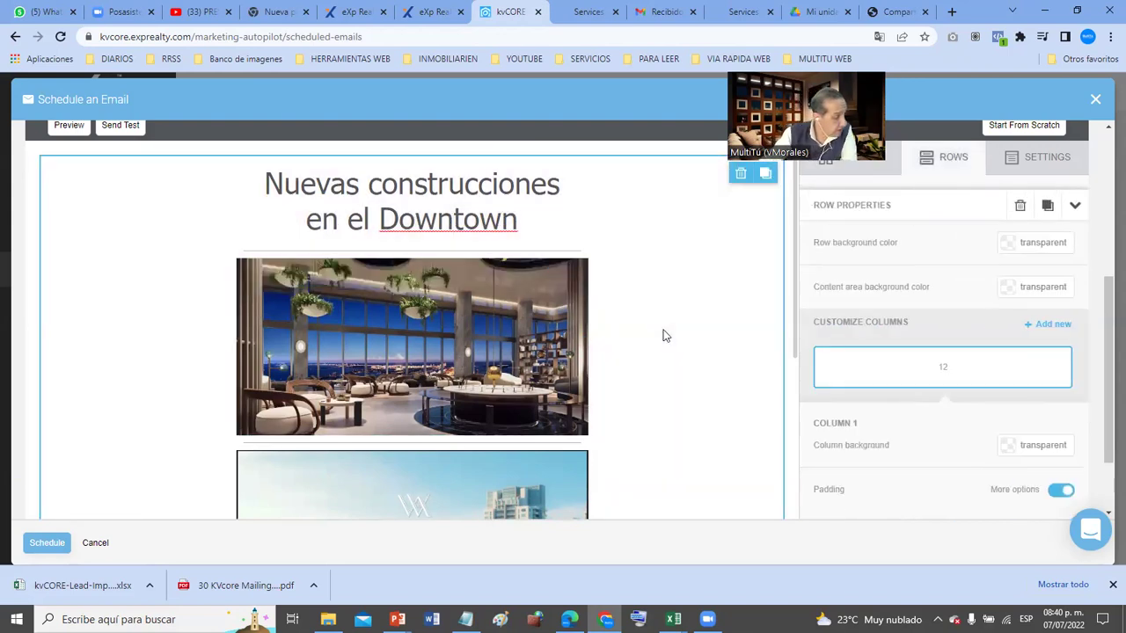
# - Make Authentic Moments Abound bold at 15px and set the Mind, Body & Soul line to 15px
pyautogui.scroll(-4, 664, 335)
pyautogui.scroll(-1, 664, 335)
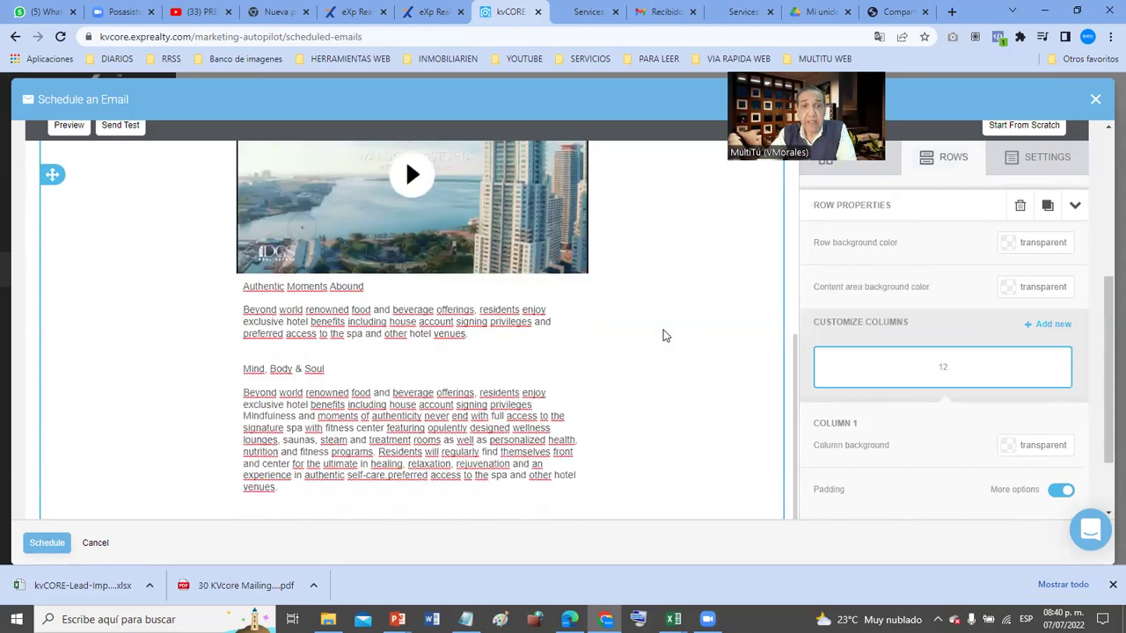
pyautogui.scroll(-1, 664, 335)
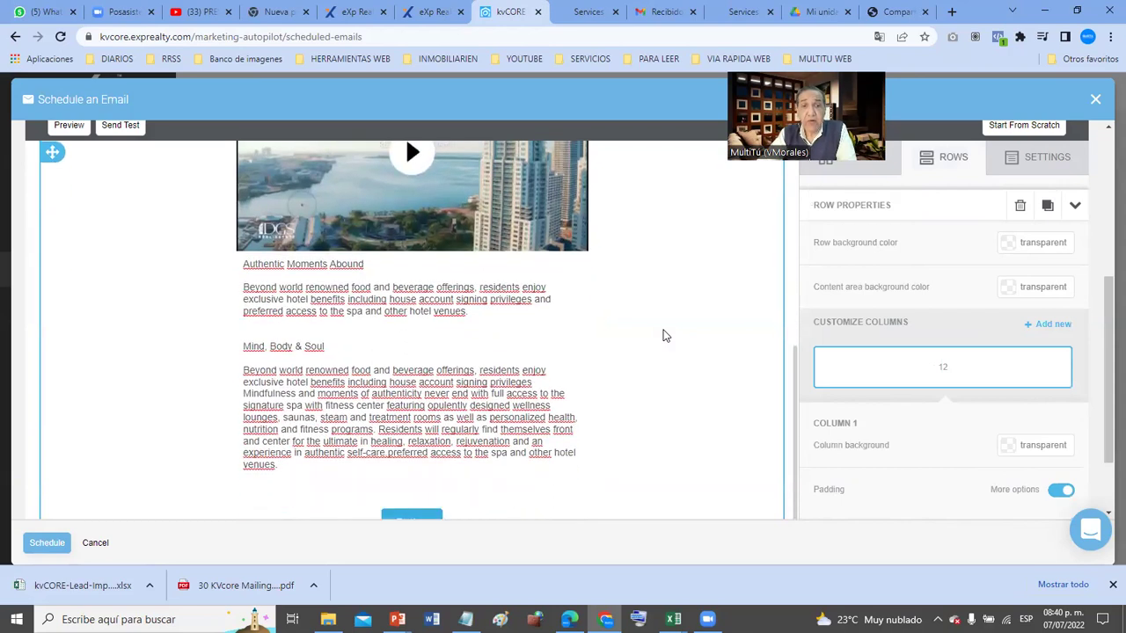
pyautogui.tripleClick(252, 263)
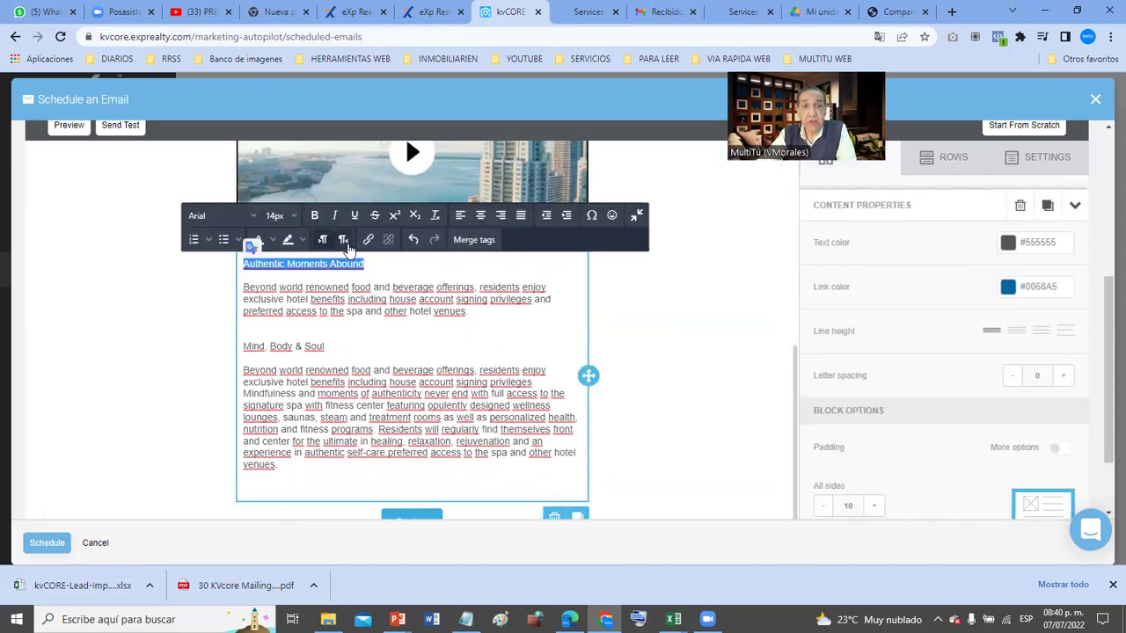
pyautogui.click(312, 216)
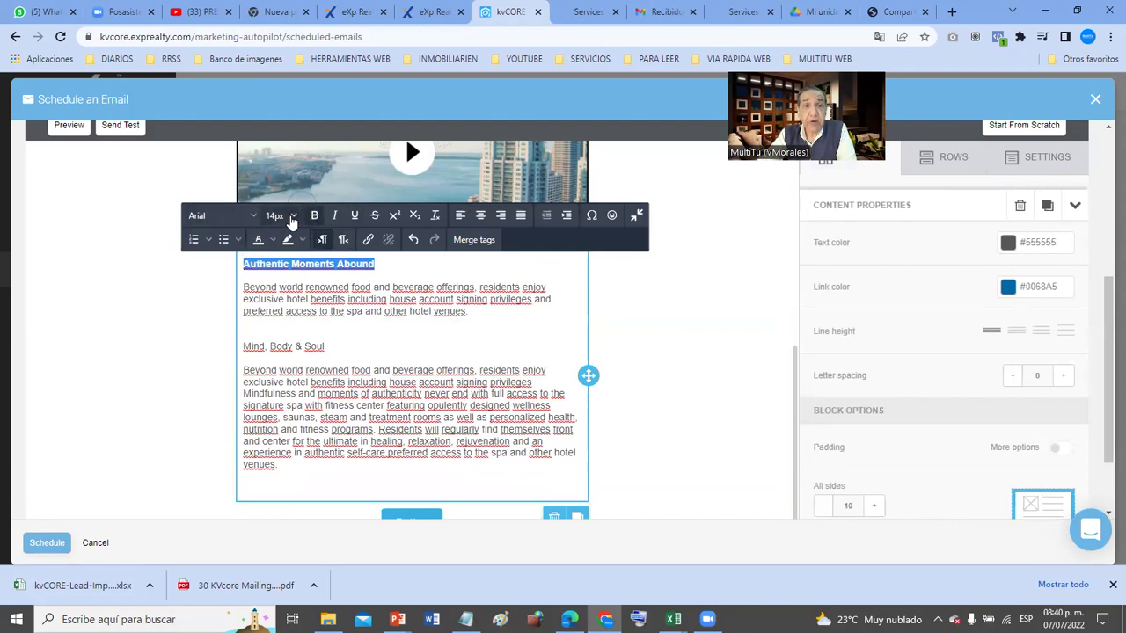
pyautogui.click(293, 218)
pyautogui.click(265, 365)
pyautogui.click(307, 338)
pyautogui.doubleClick(305, 346)
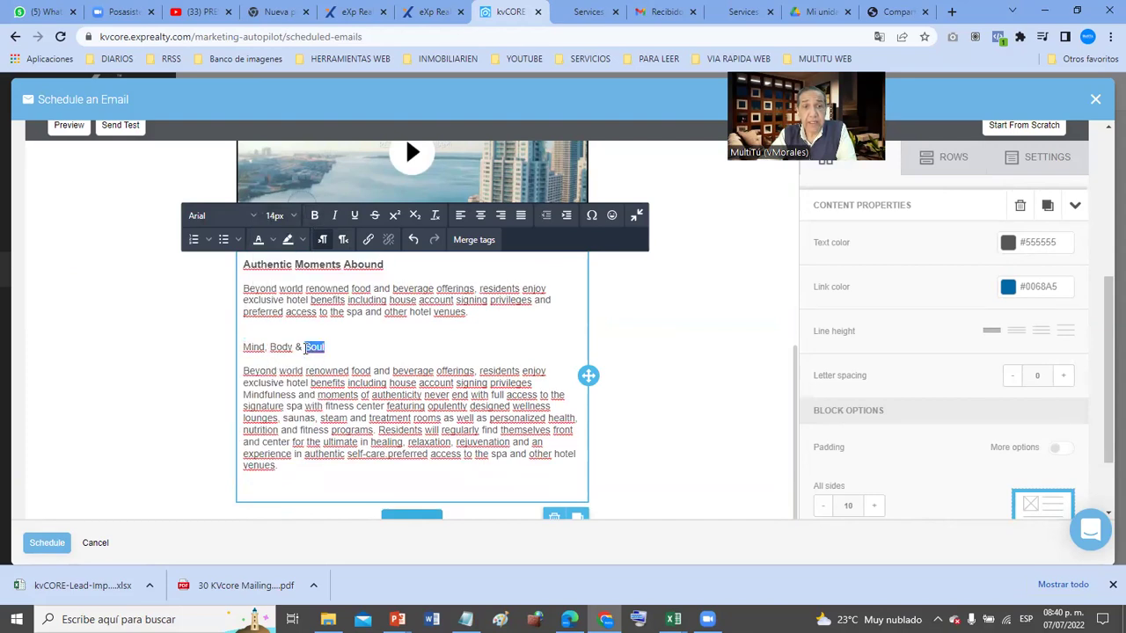
pyautogui.tripleClick(305, 346)
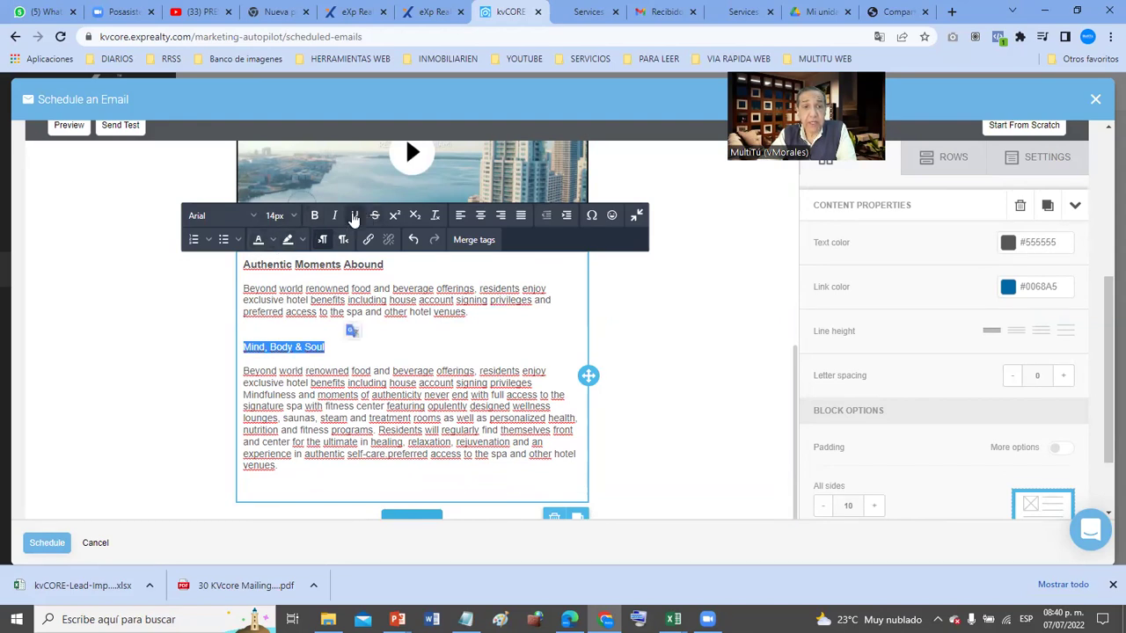
pyautogui.click(290, 215)
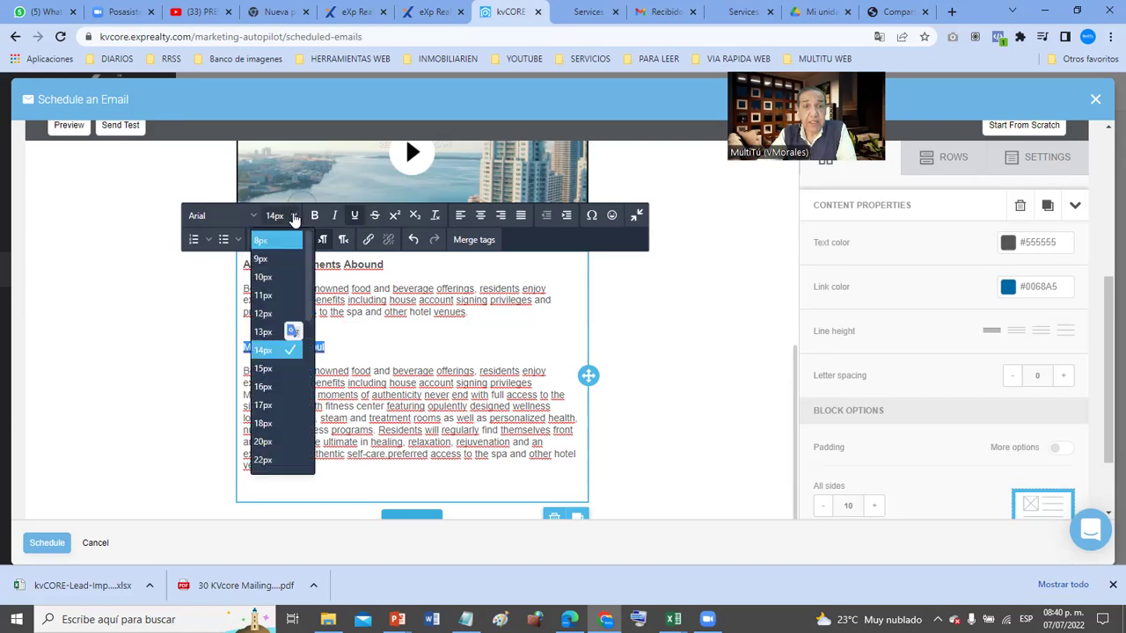
pyautogui.click(273, 369)
# - Justify both amenity description paragraphs
pyautogui.moveTo(498, 321); pyautogui.dragTo(235, 285)
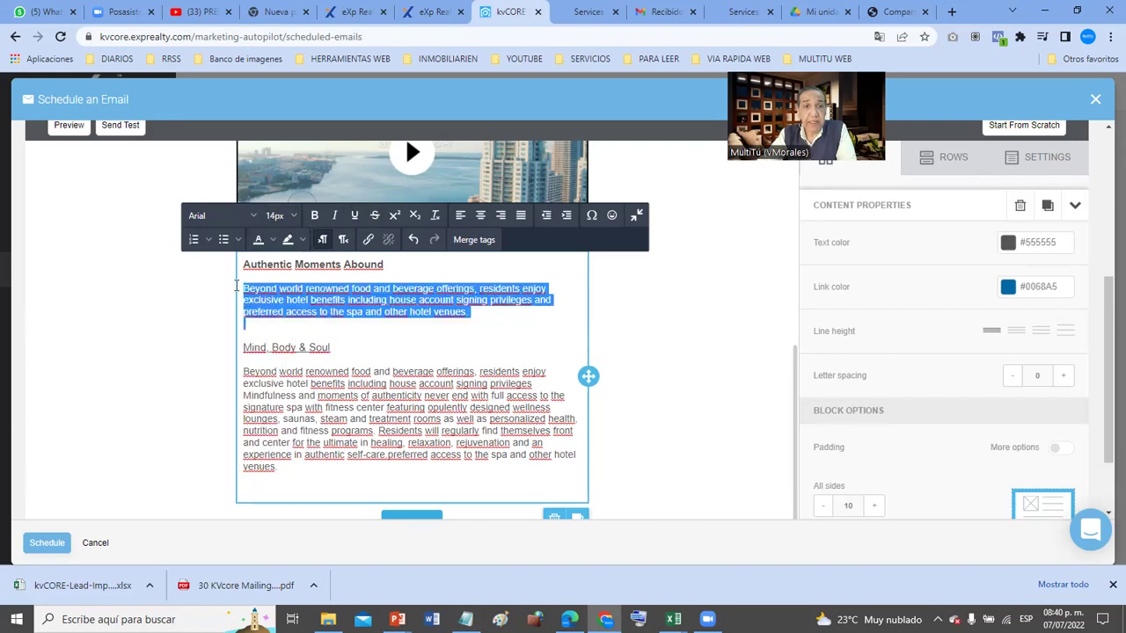
pyautogui.click(520, 215)
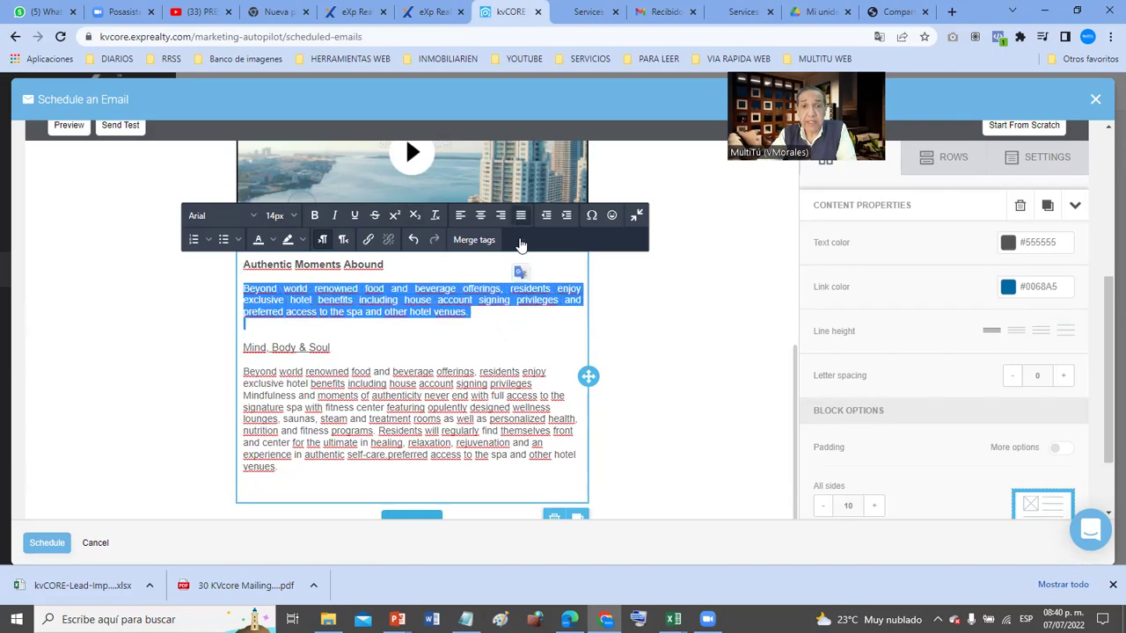
pyautogui.click(508, 408)
pyautogui.moveTo(283, 467); pyautogui.dragTo(230, 373)
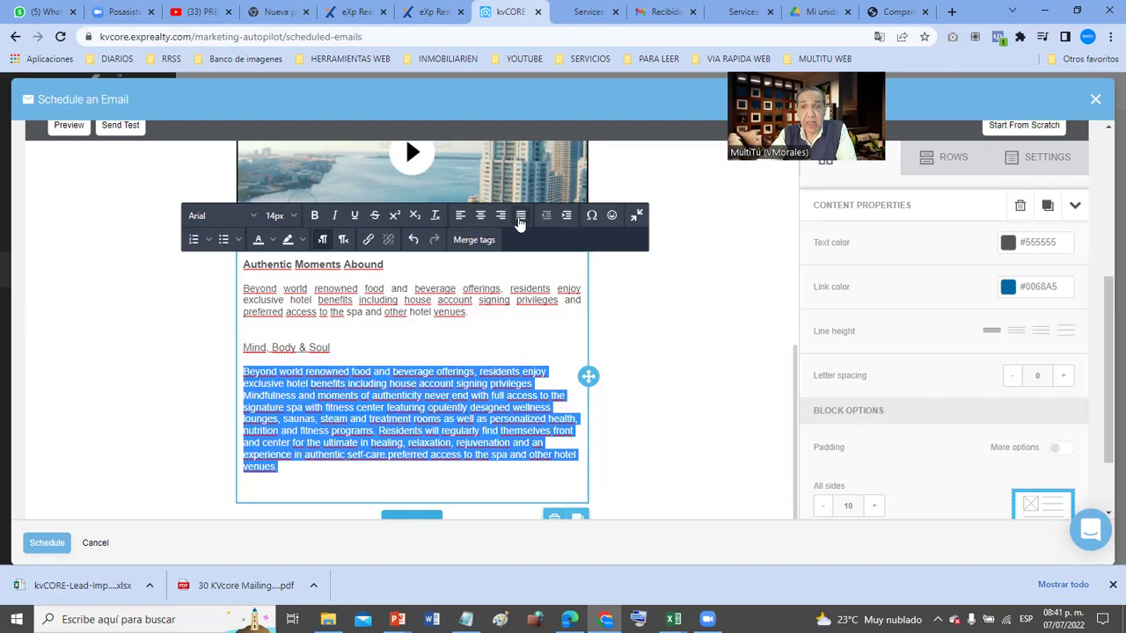
pyautogui.click(521, 215)
pyautogui.click(754, 312)
pyautogui.scroll(4, 754, 312)
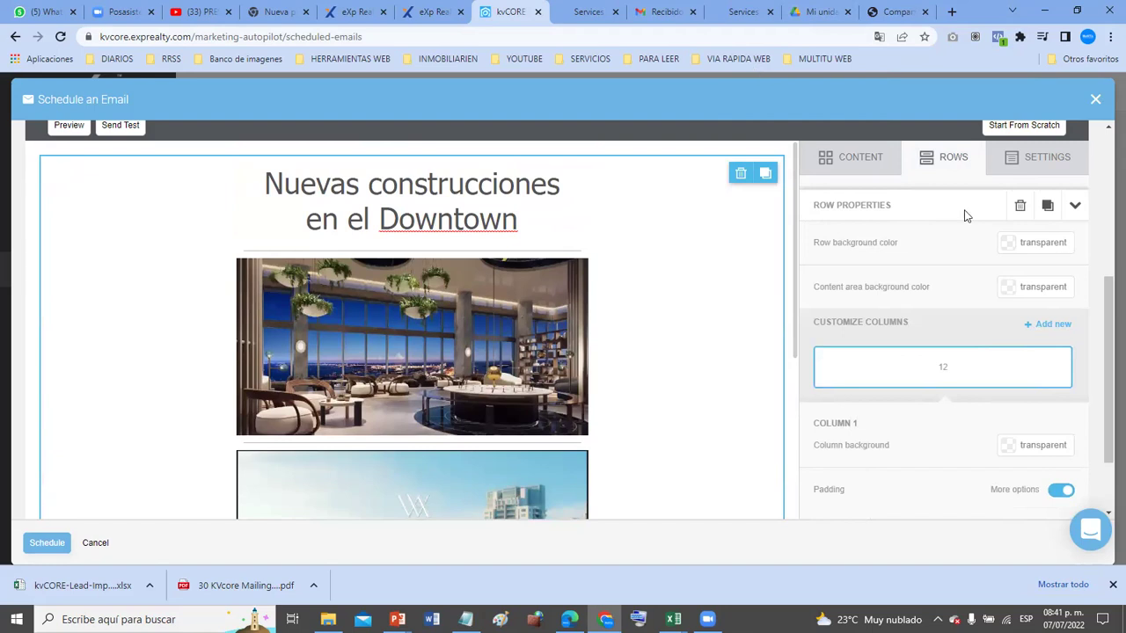
pyautogui.scroll(3, 963, 215)
pyautogui.scroll(-1, 955, 374)
pyautogui.scroll(-2, 954, 374)
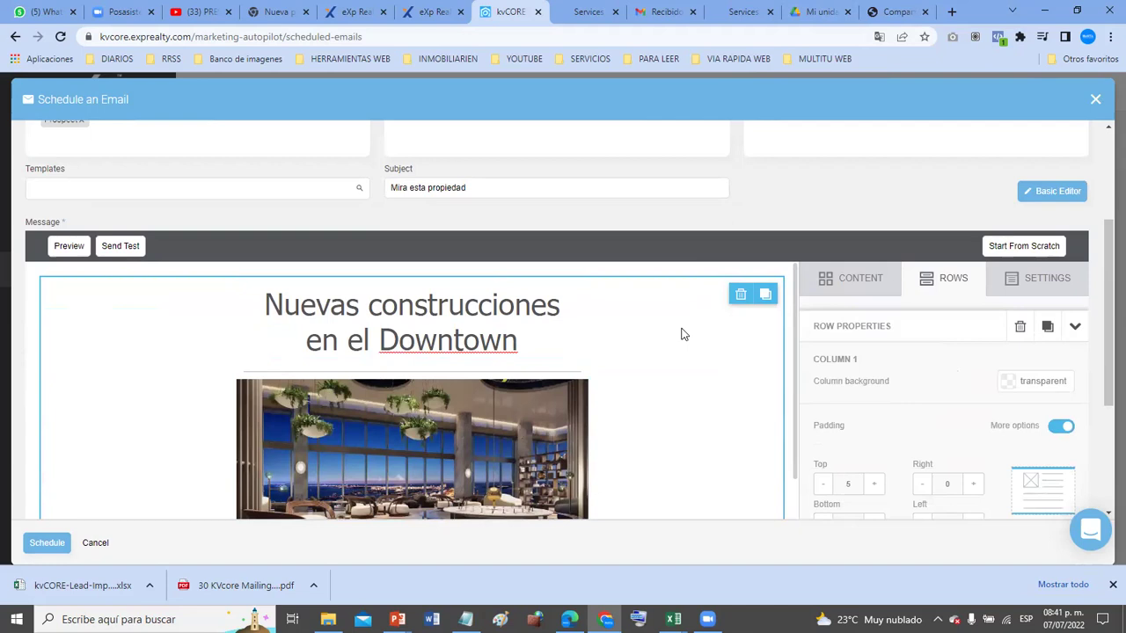
# - Preview the finished email and test the embedded video's link
pyautogui.click(61, 248)
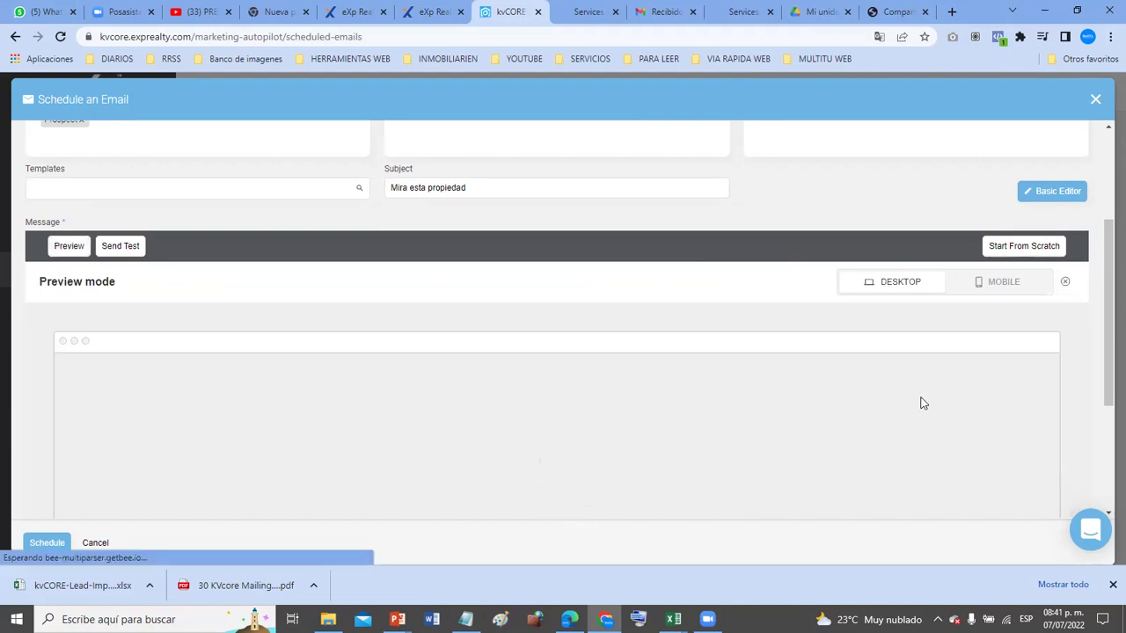
pyautogui.scroll(-2, 922, 402)
pyautogui.scroll(-3, 923, 403)
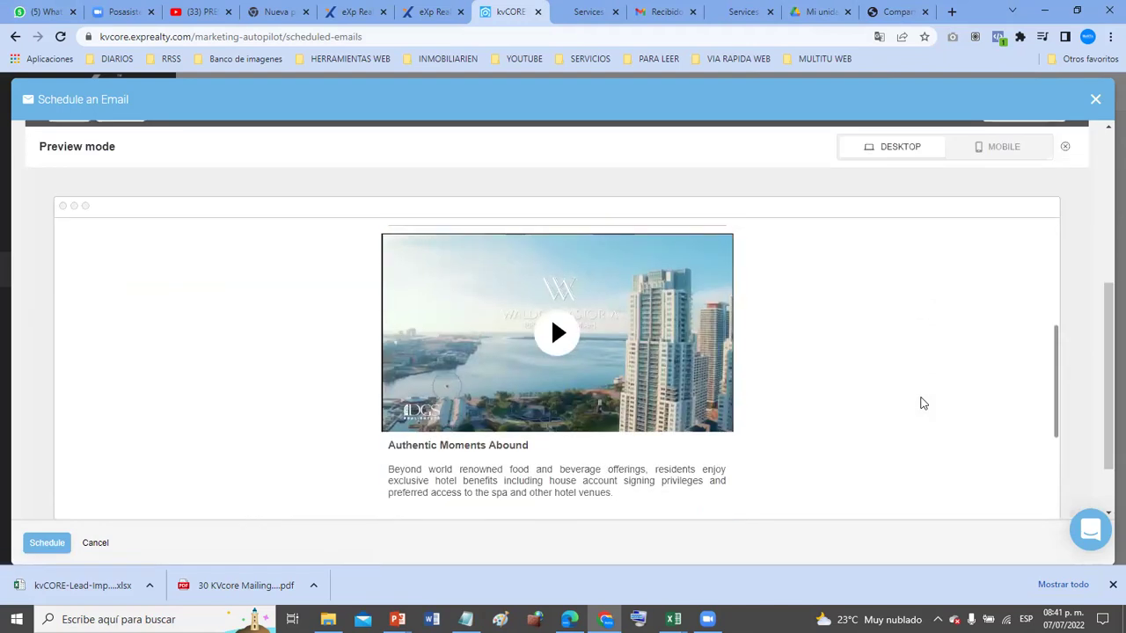
pyautogui.scroll(-2, 922, 403)
pyautogui.scroll(6, 923, 403)
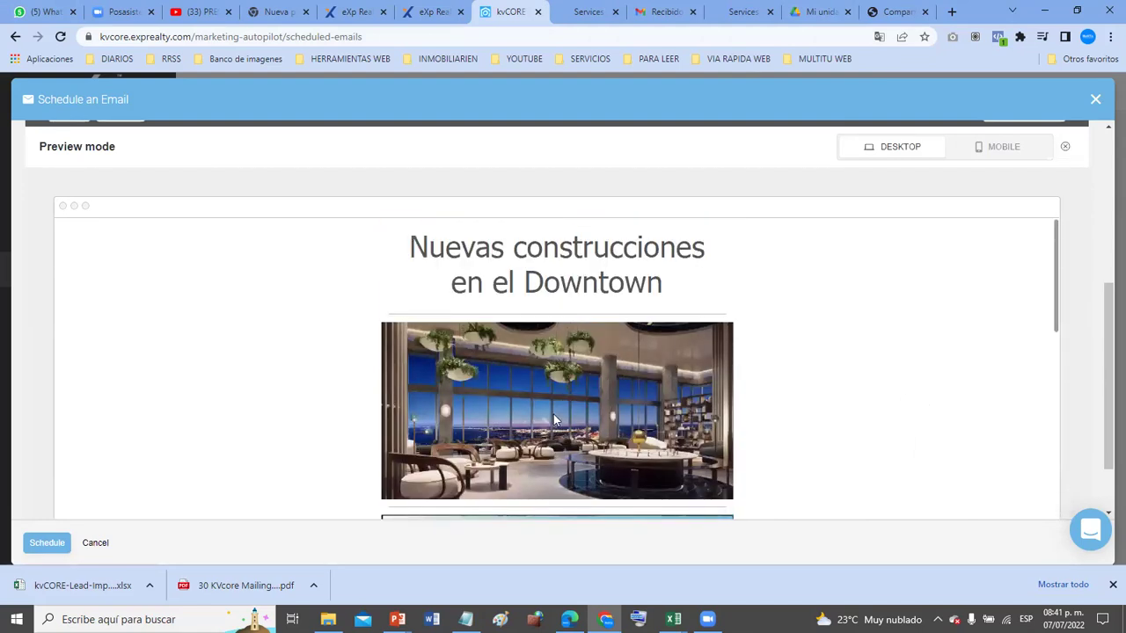
pyautogui.scroll(-3, 555, 418)
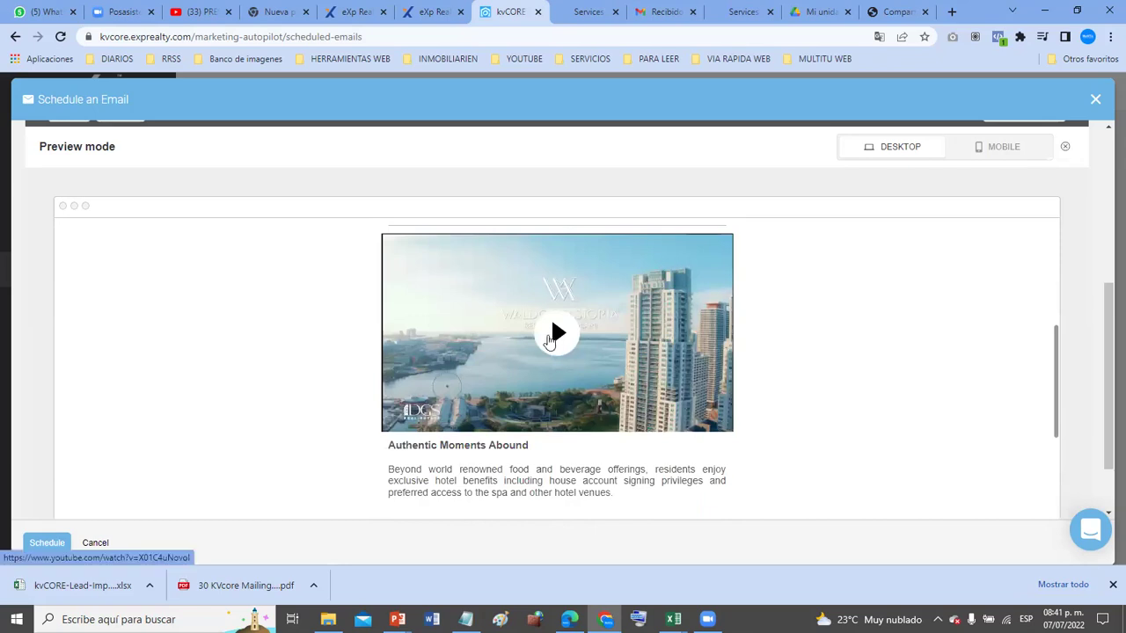
pyautogui.click(556, 335)
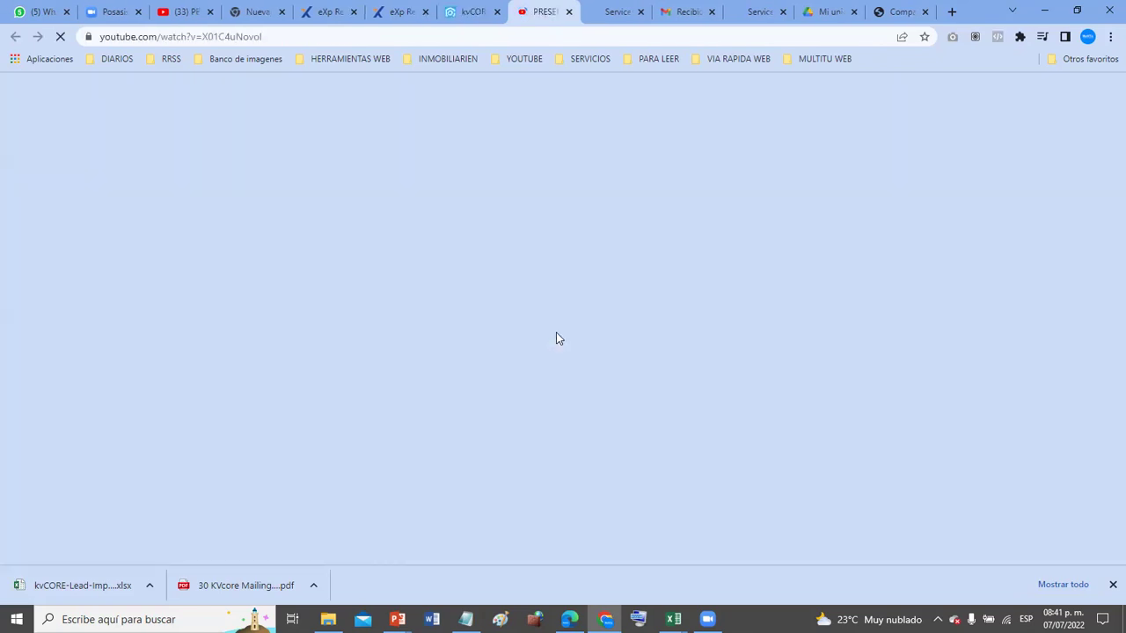
pyautogui.click(568, 12)
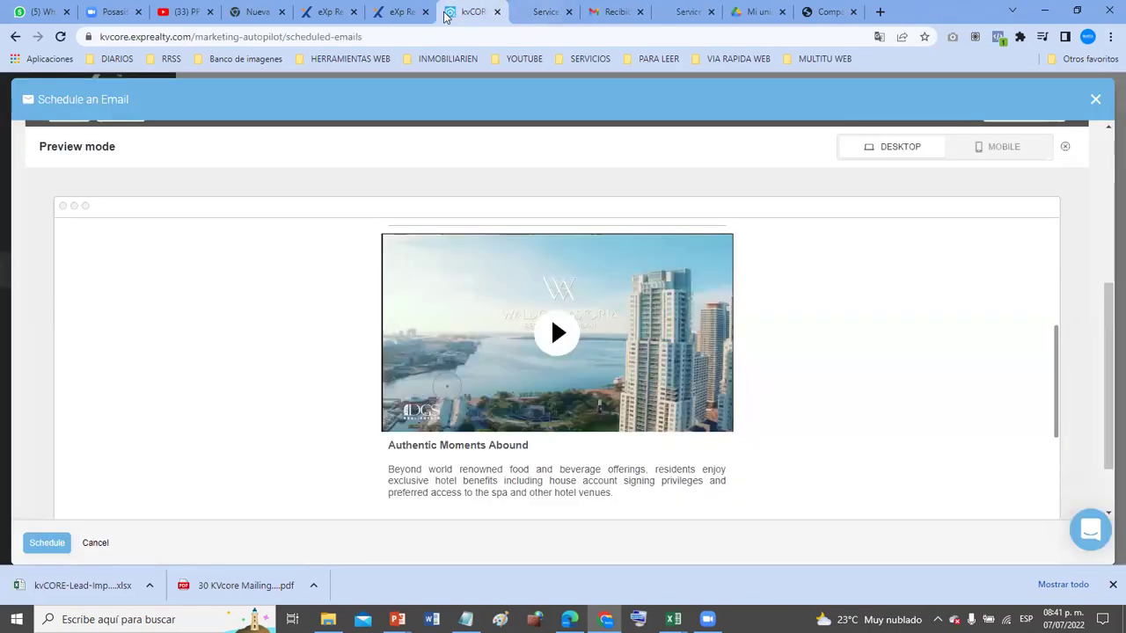
# - Follow the email button's link to the WhatsApp chat page, then return to the scheduled email
pyautogui.scroll(-3, 721, 452)
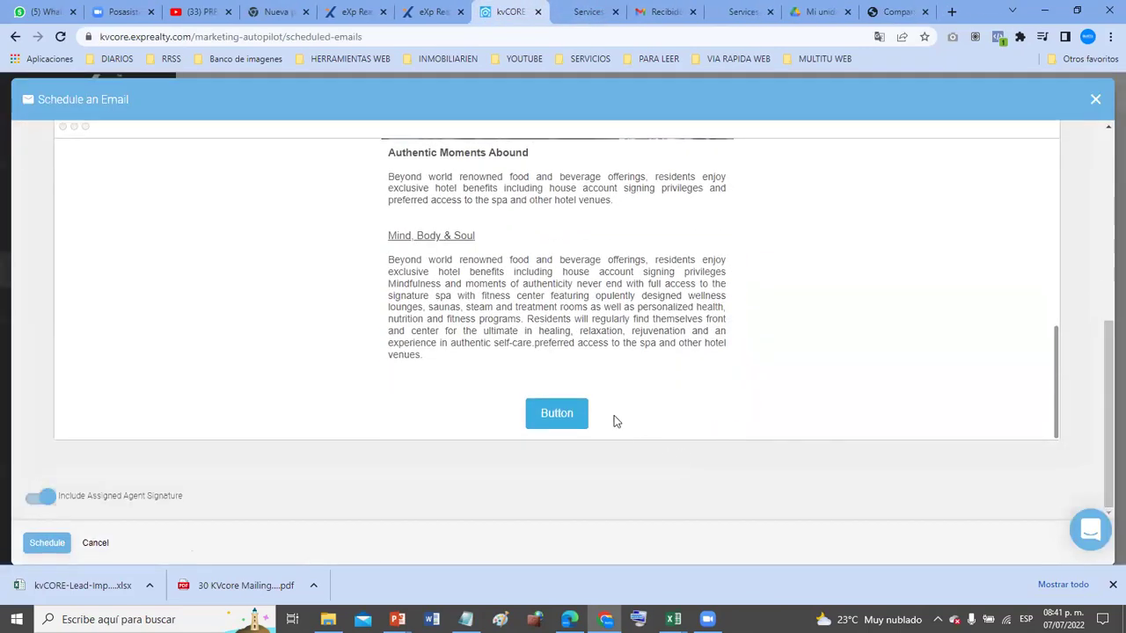
pyautogui.click(550, 420)
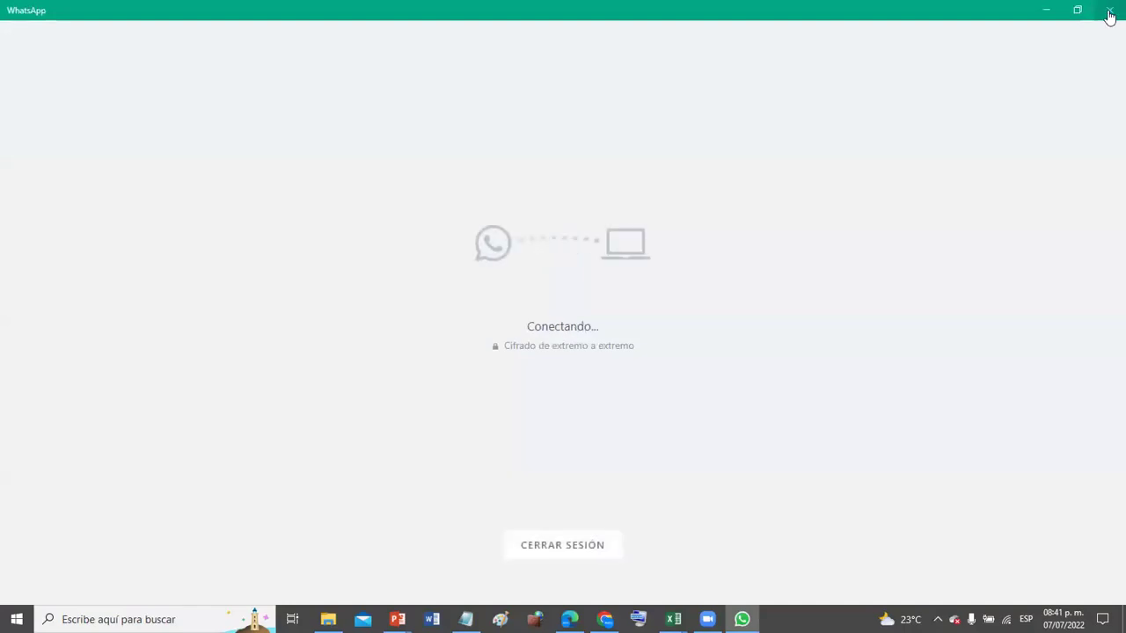
pyautogui.click(1109, 13)
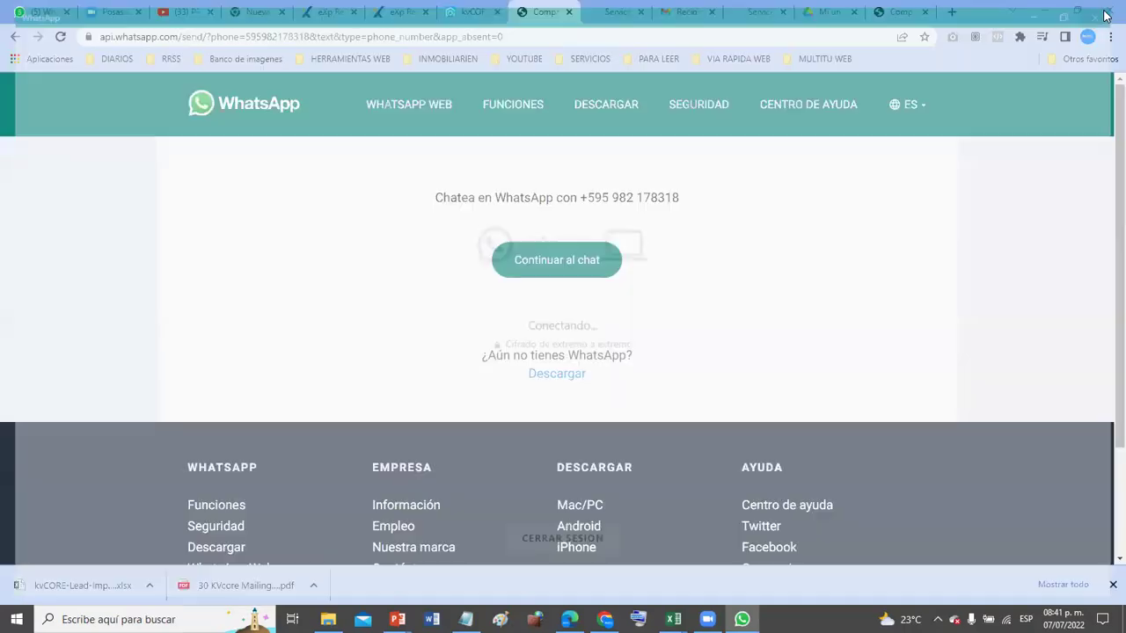
pyautogui.click(473, 12)
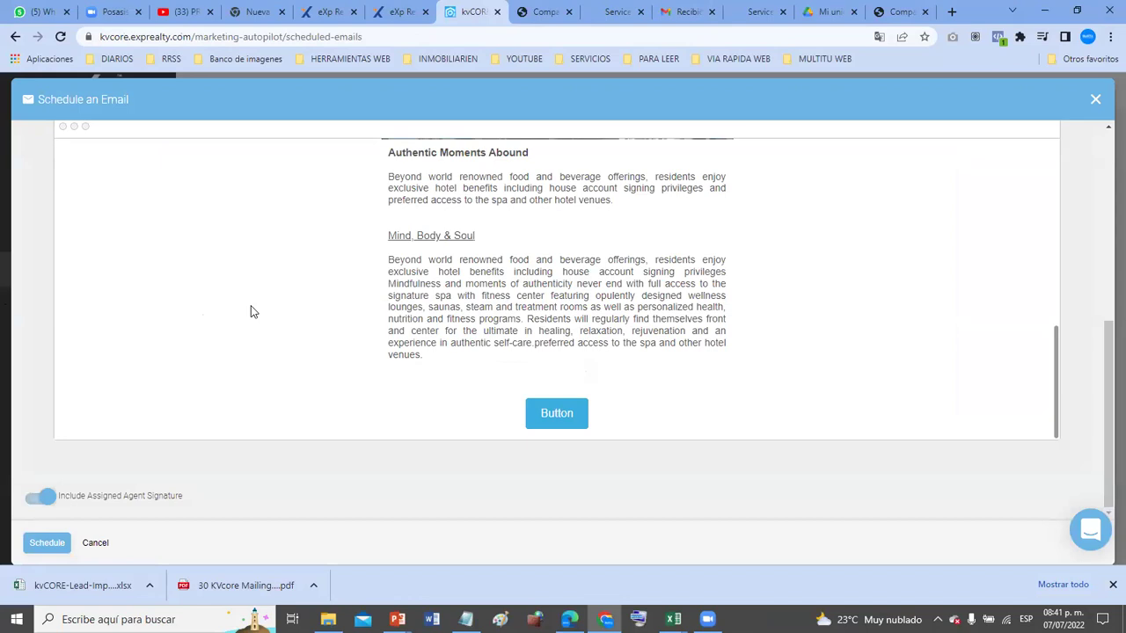
pyautogui.scroll(2, 251, 312)
# - Cancel closing the scheduling window and look over the email preview
pyautogui.click(1094, 102)
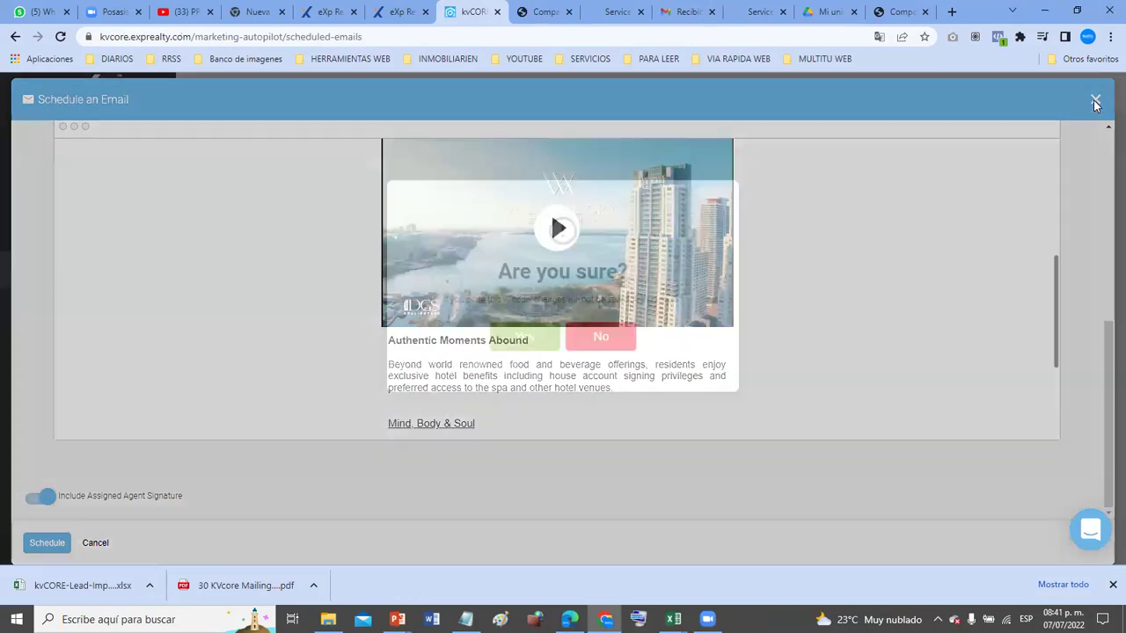
pyautogui.click(837, 314)
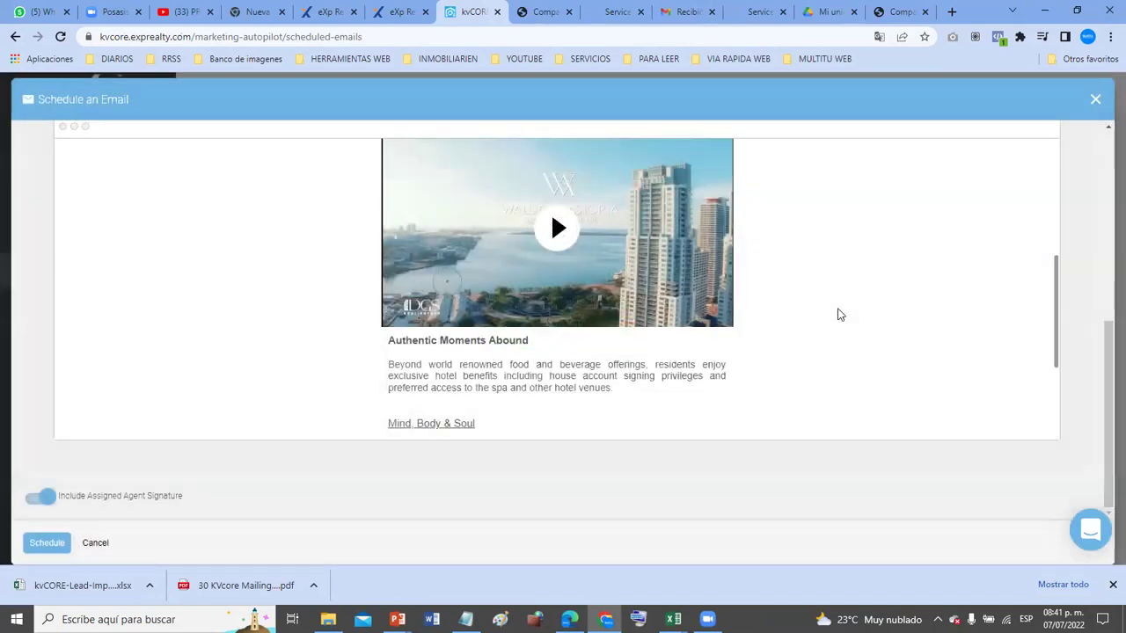
pyautogui.scroll(5, 273, 304)
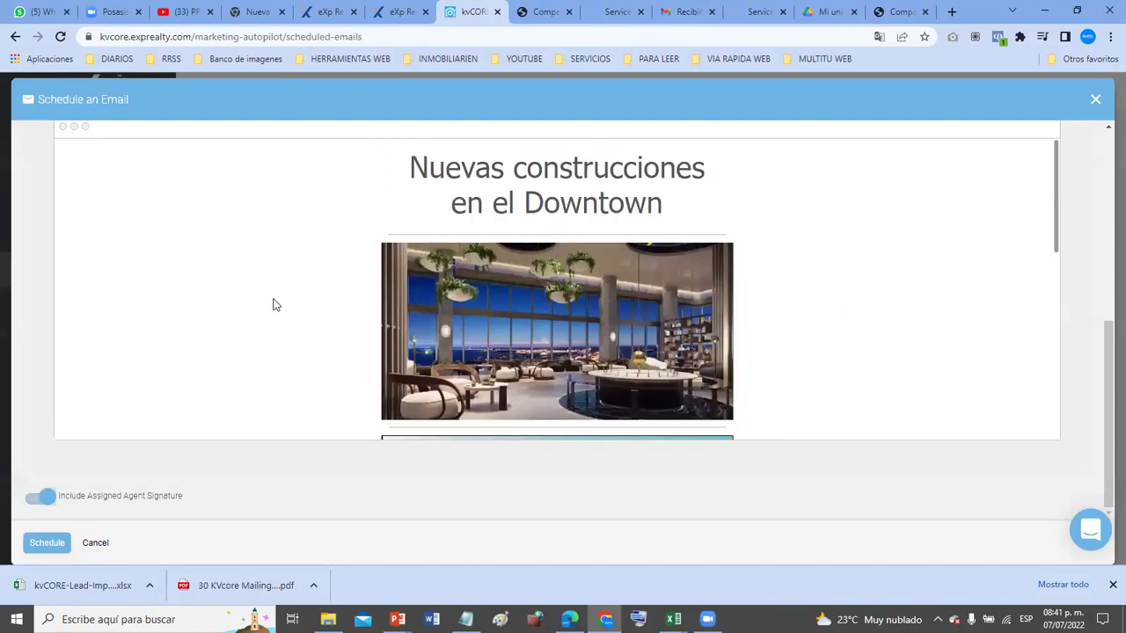
pyautogui.scroll(5, 956, 221)
pyautogui.scroll(-1, 957, 221)
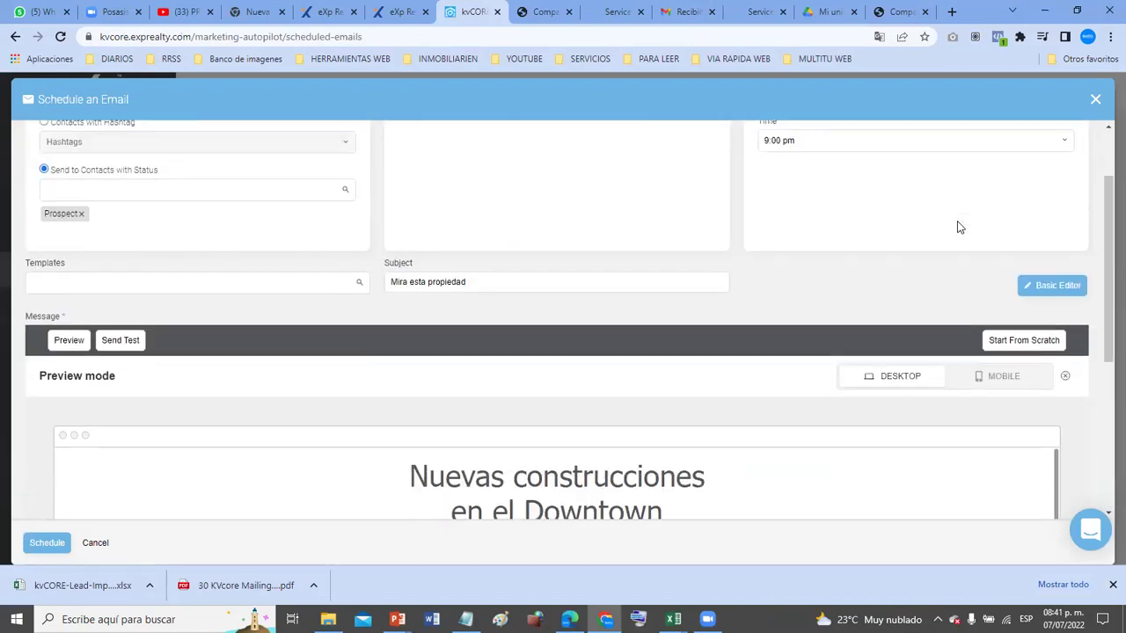
pyautogui.scroll(-4, 639, 396)
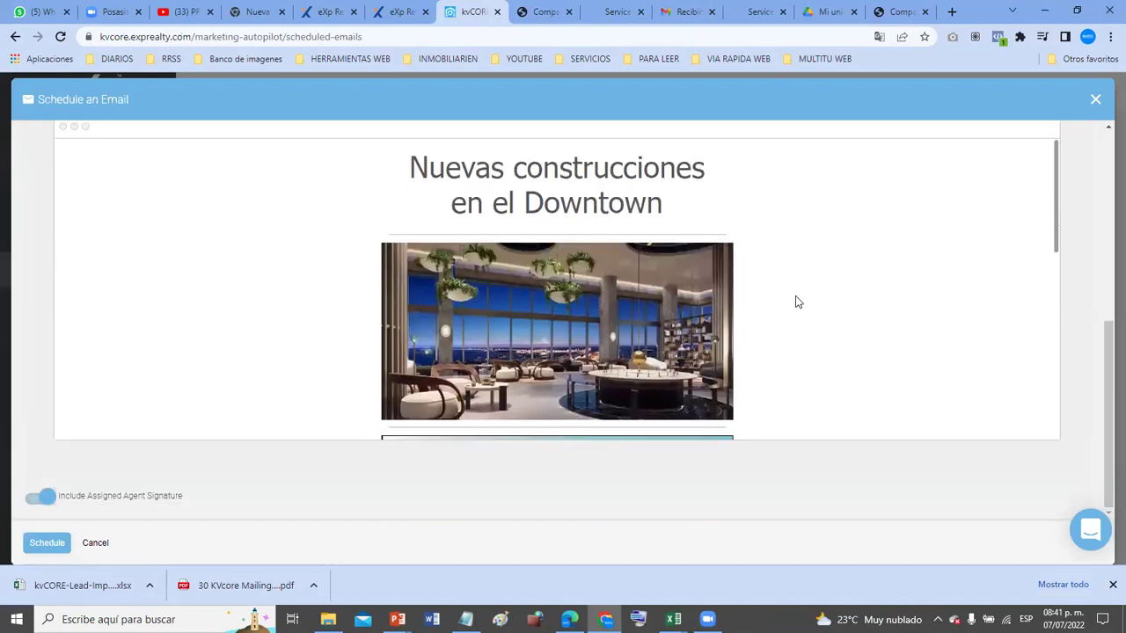
pyautogui.scroll(-10, 948, 264)
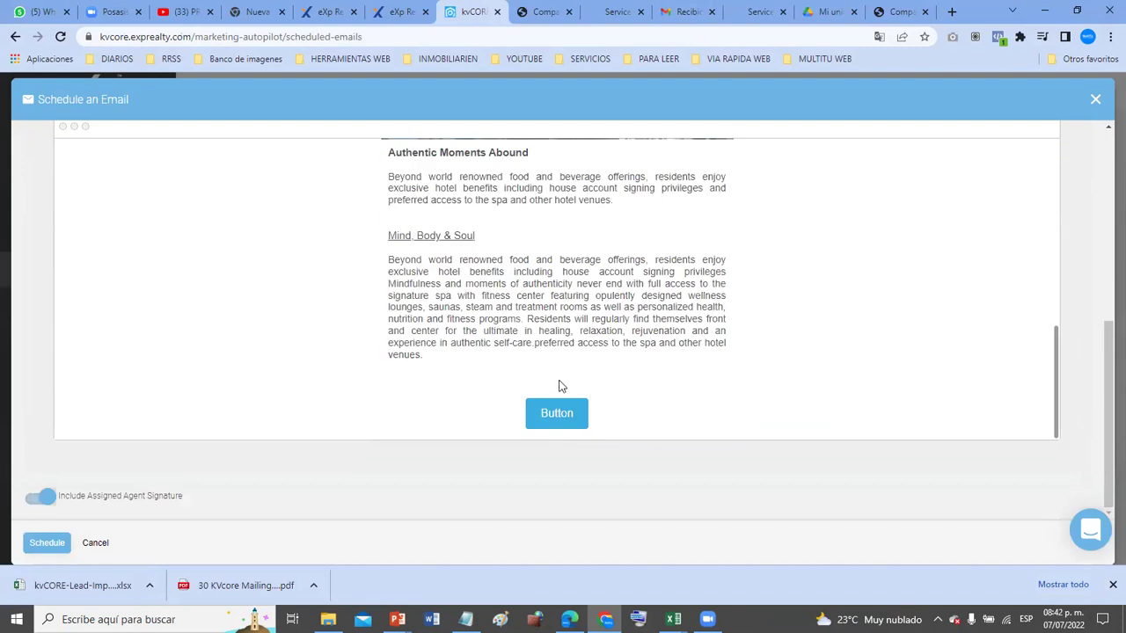
pyautogui.scroll(3, 764, 337)
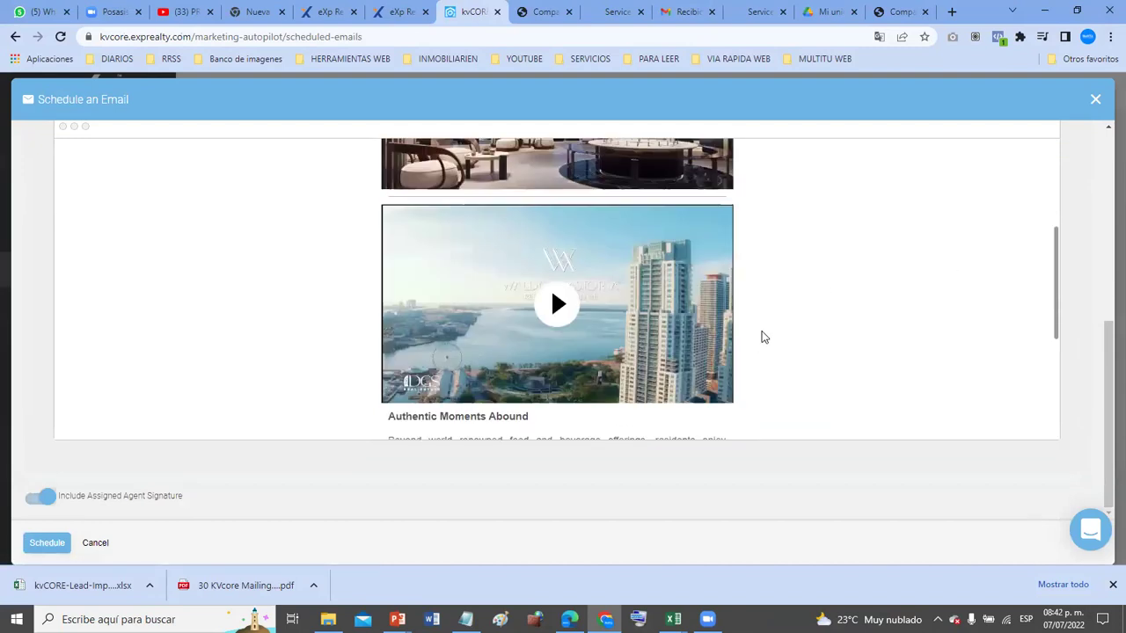
pyautogui.scroll(4, 806, 251)
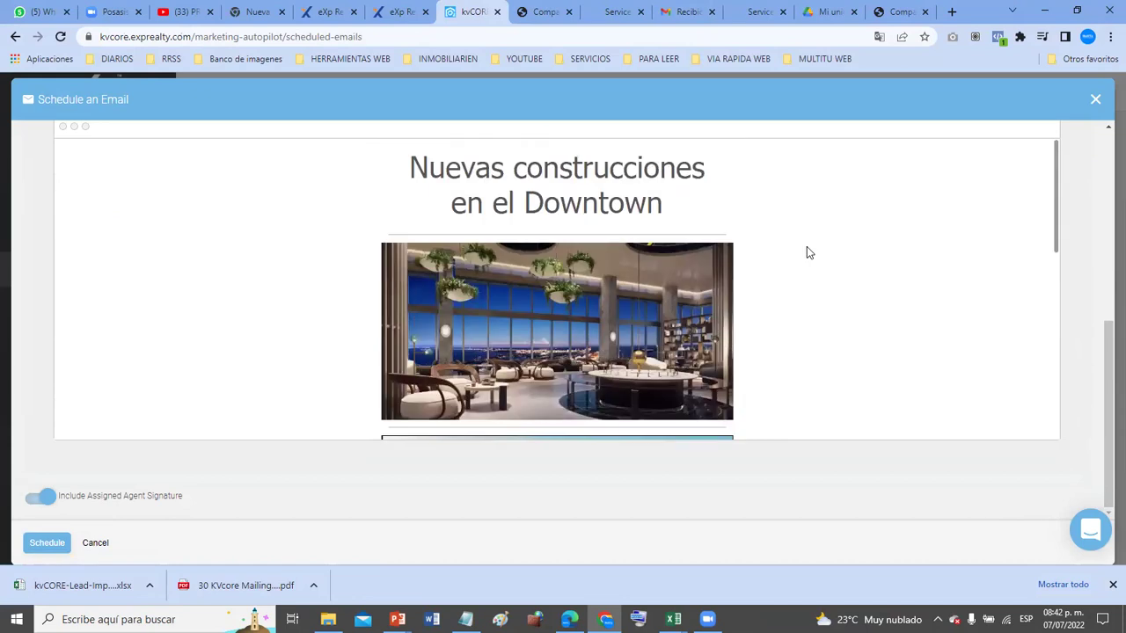
pyautogui.scroll(5, 1029, 176)
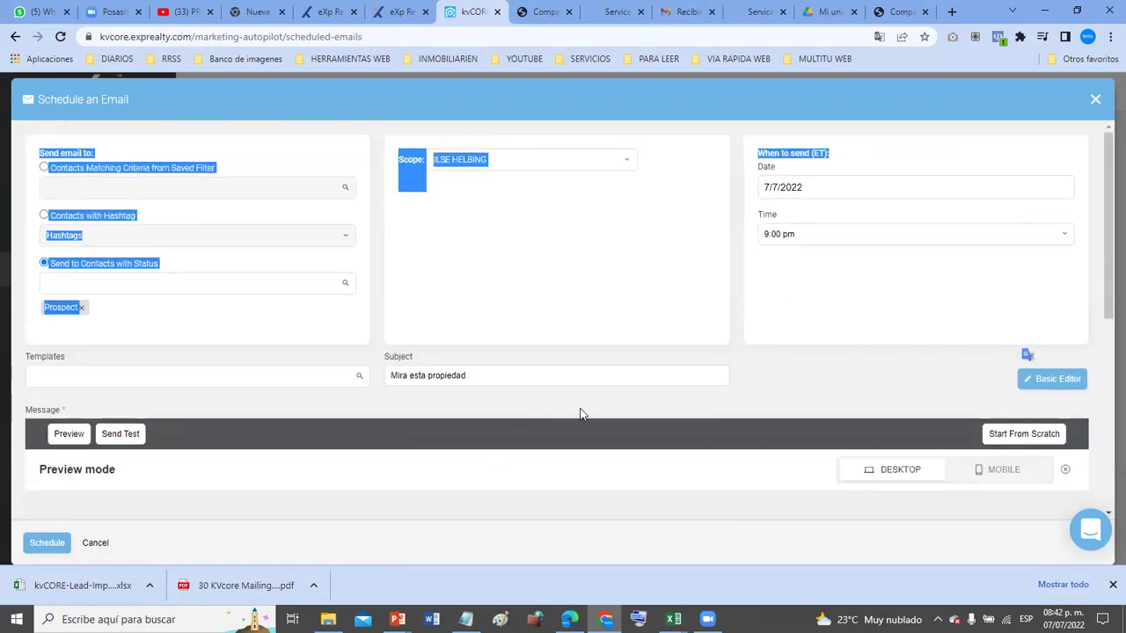
pyautogui.scroll(-2, 580, 413)
pyautogui.click(531, 387)
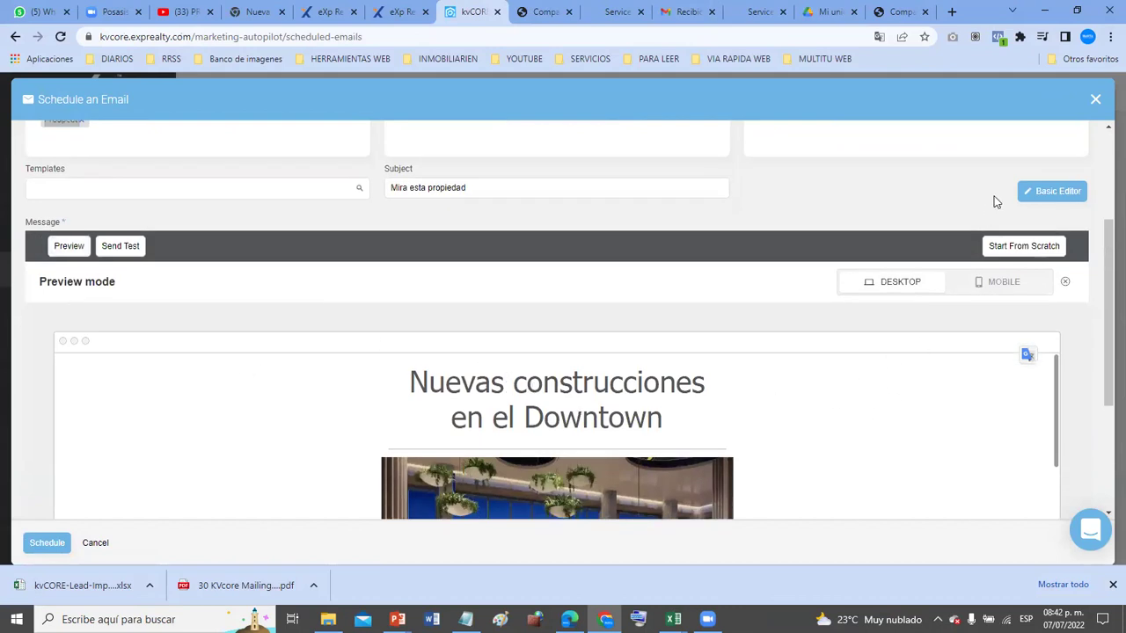
# - Decline switching to the basic editor, discarding the email, and closing the window
pyautogui.click(1037, 192)
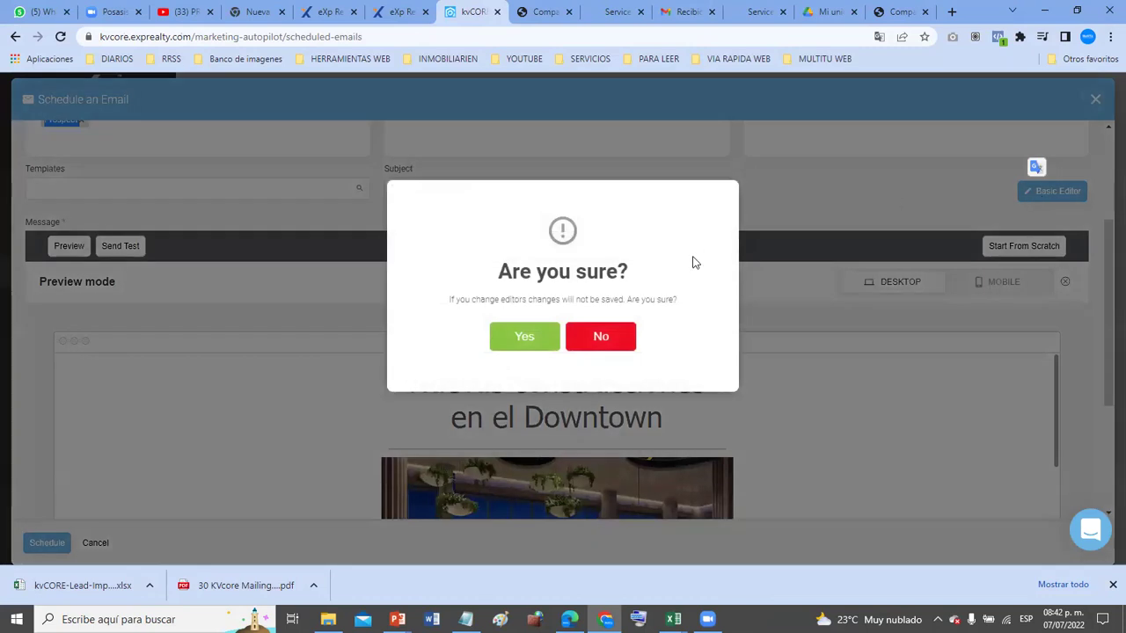
pyautogui.click(607, 337)
pyautogui.scroll(-1, 438, 424)
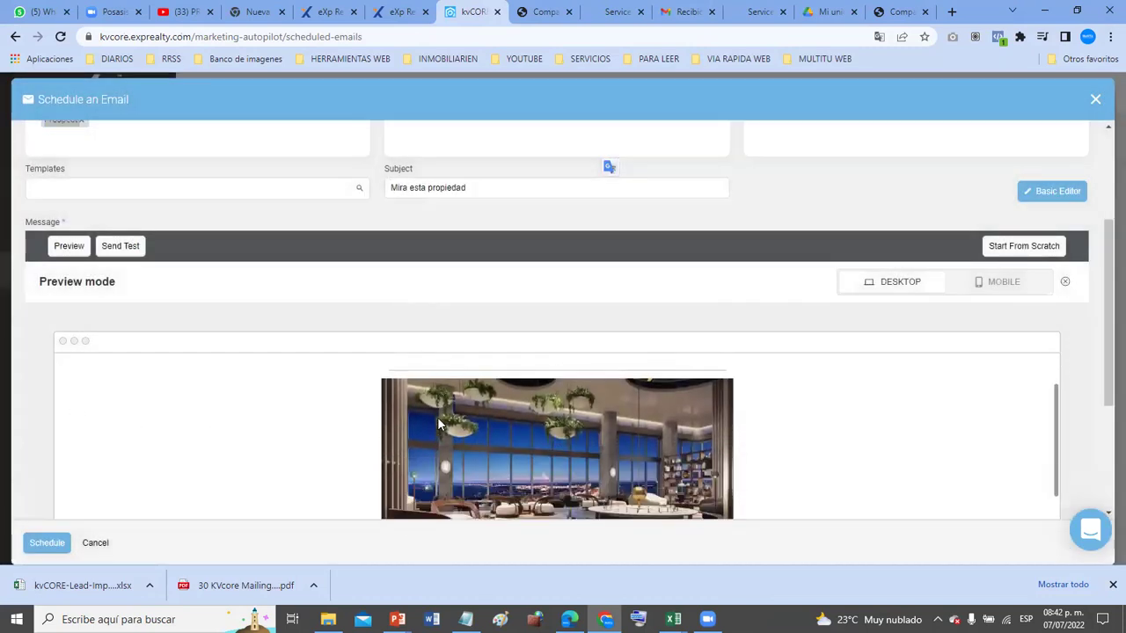
pyautogui.scroll(-5, 690, 406)
pyautogui.scroll(-2, 879, 411)
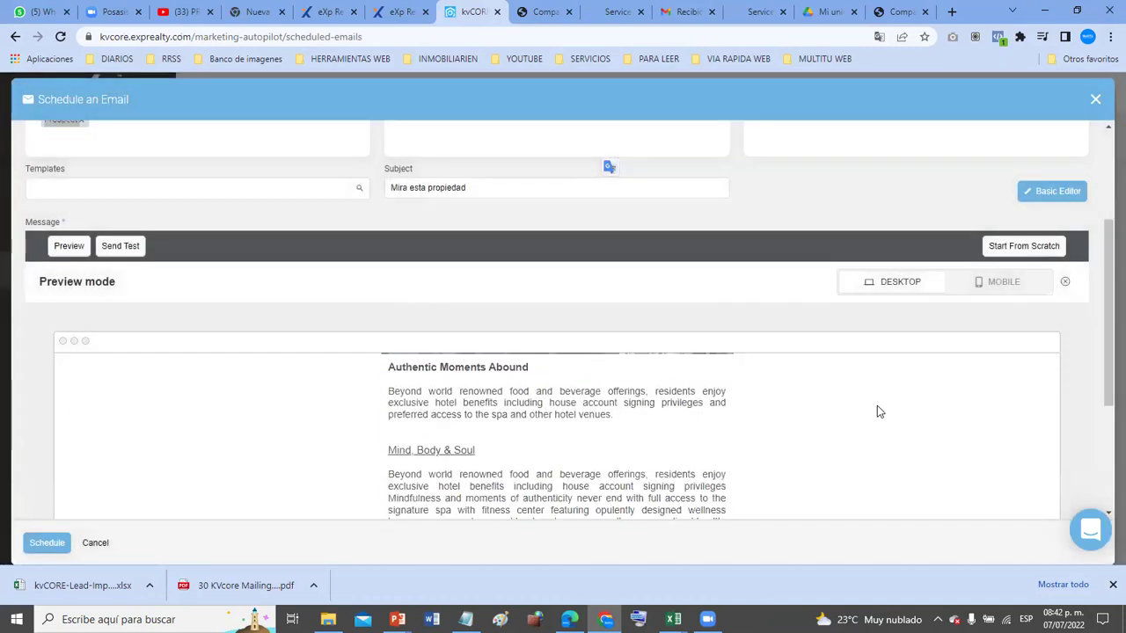
pyautogui.click(93, 543)
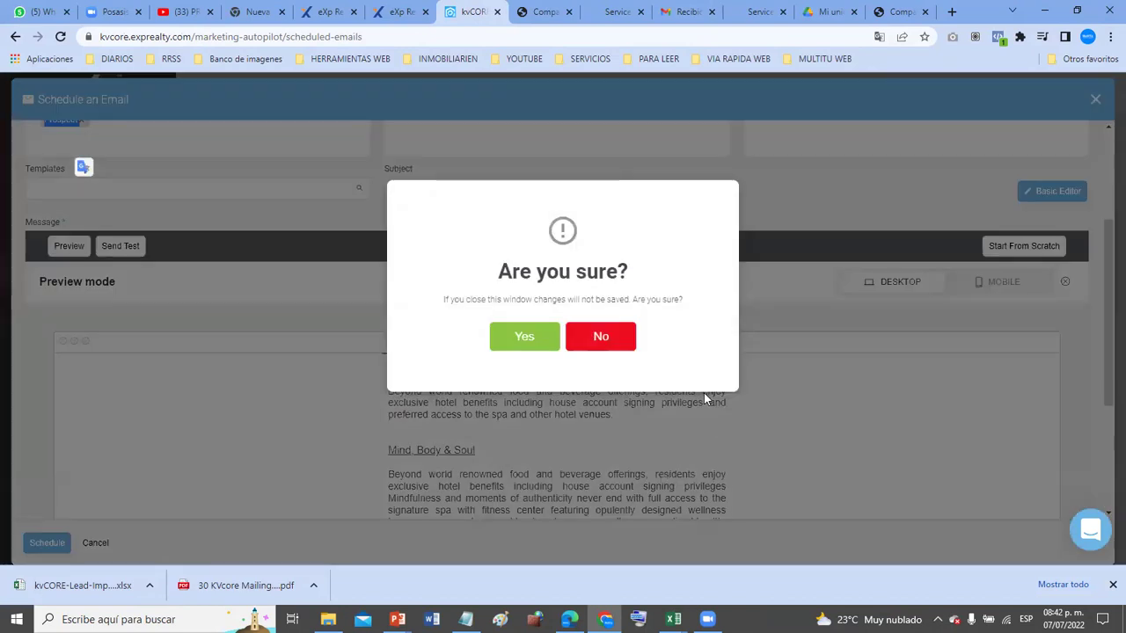
pyautogui.click(845, 437)
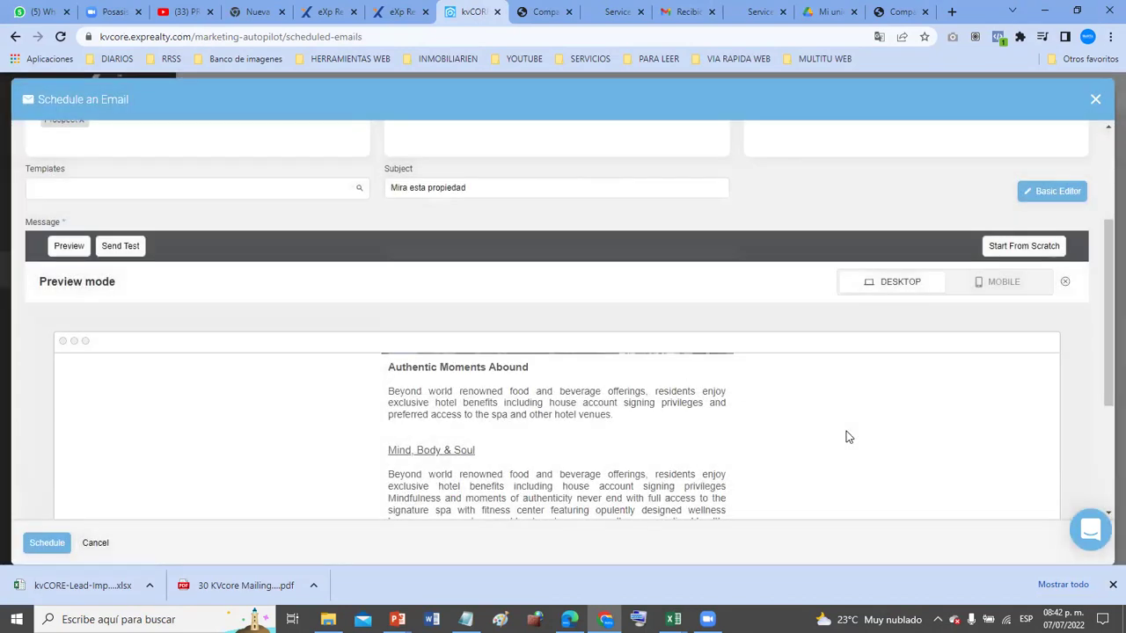
pyautogui.scroll(-2, 846, 437)
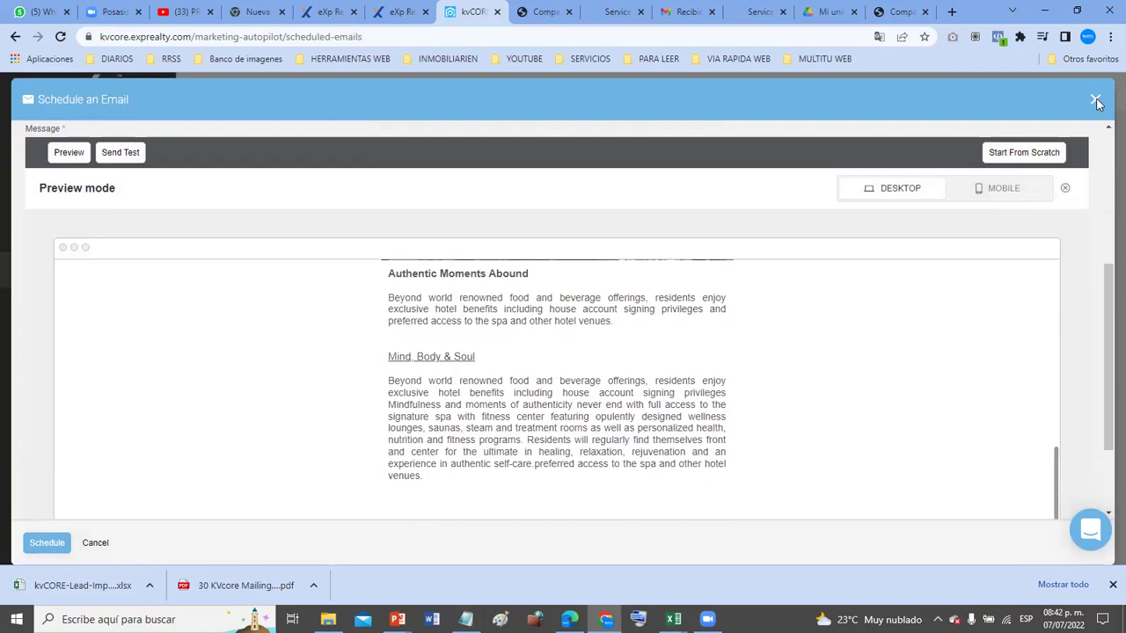
pyautogui.click(1094, 100)
pyautogui.click(601, 336)
# - Exit preview mode and scroll the editor down to the Button block
pyautogui.scroll(3, 540, 255)
pyautogui.scroll(-5, 670, 352)
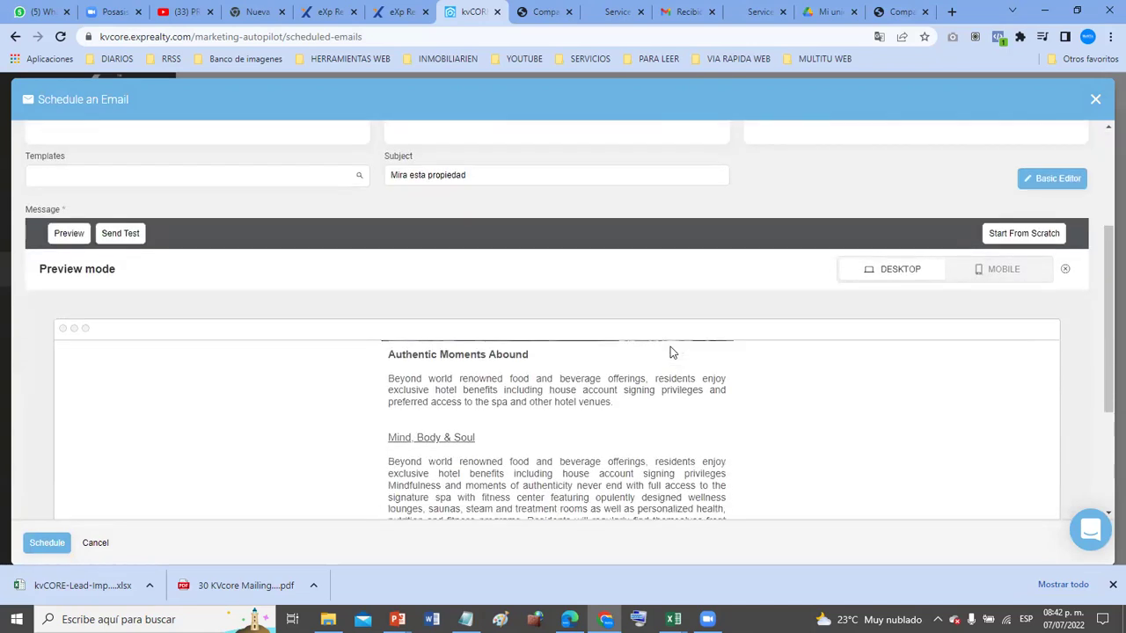
pyautogui.click(68, 153)
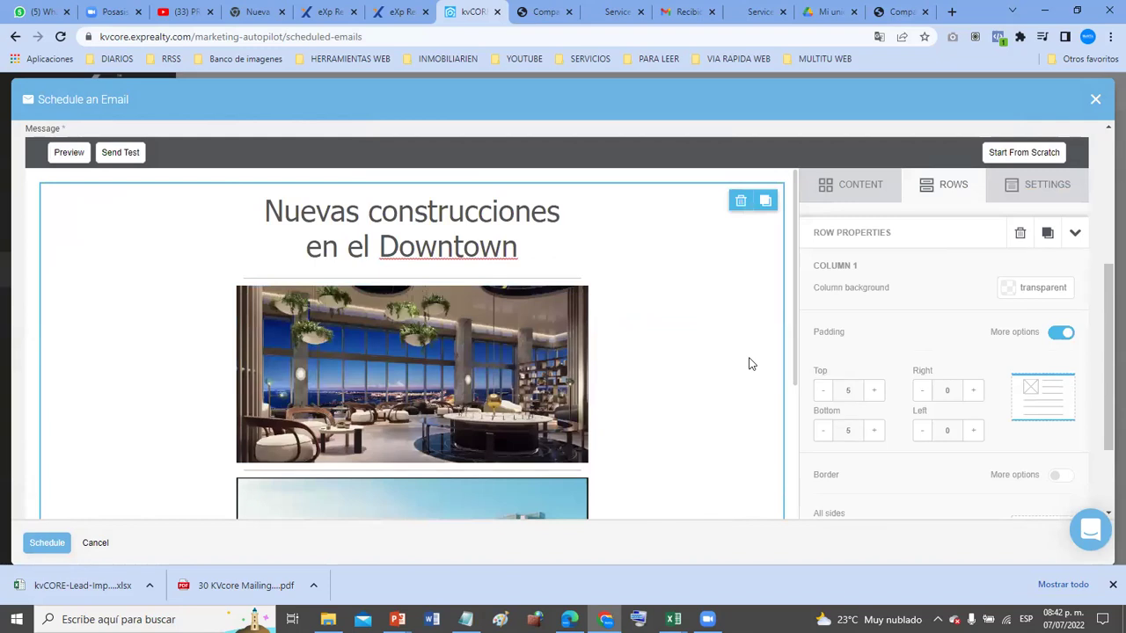
pyautogui.scroll(-5, 704, 360)
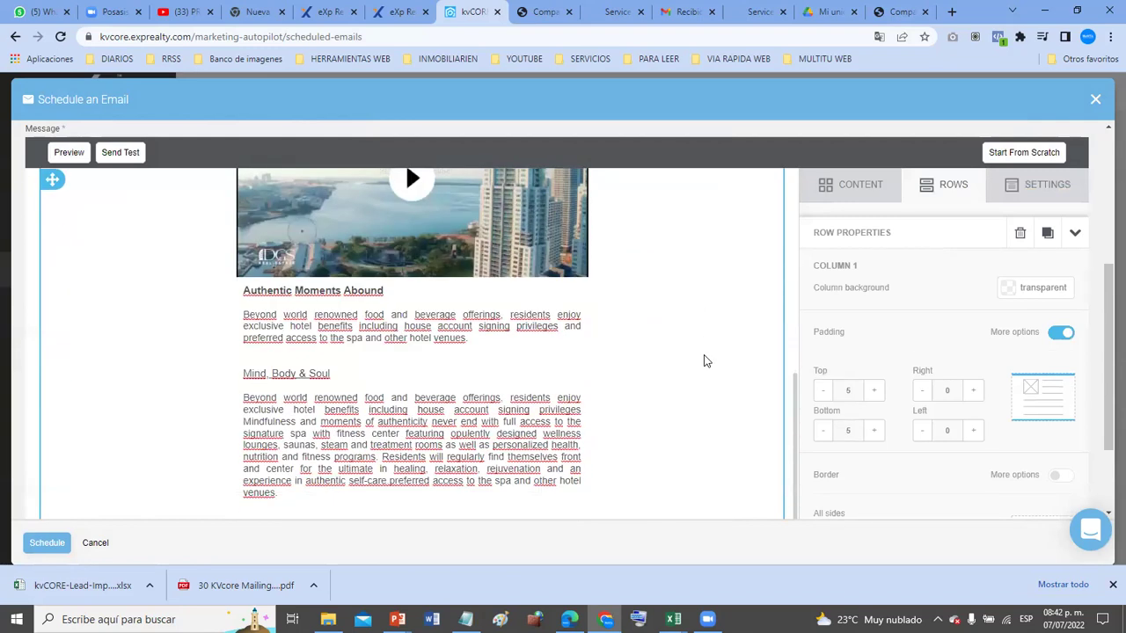
pyautogui.scroll(-3, 614, 404)
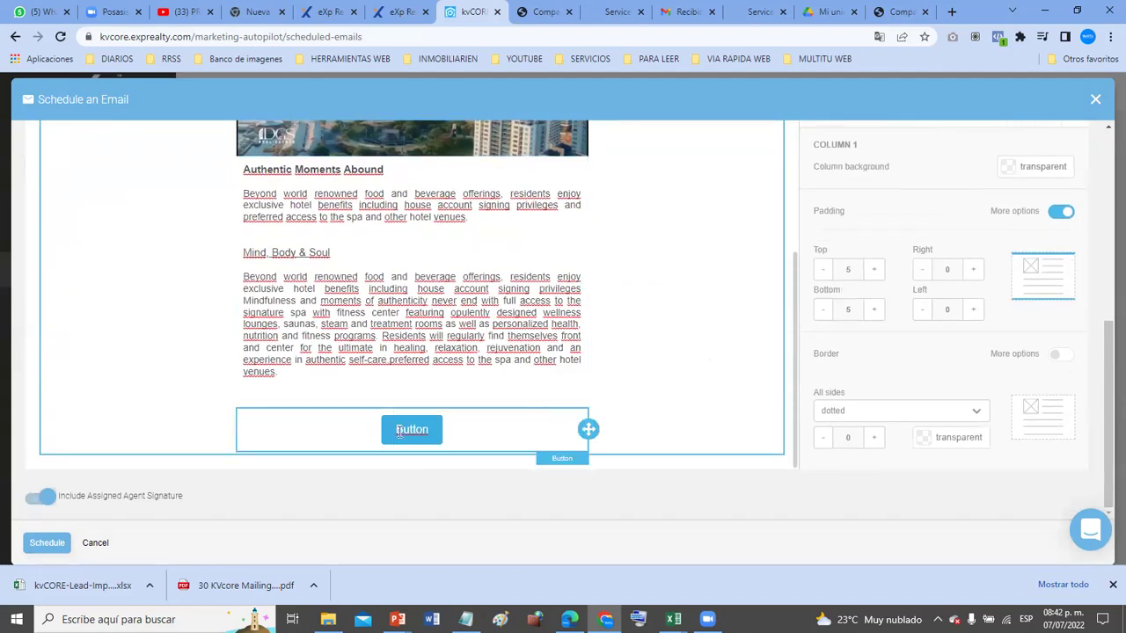
# - Replace the button label 'Button' with LLAMAME, fixing the typo
pyautogui.click(398, 431)
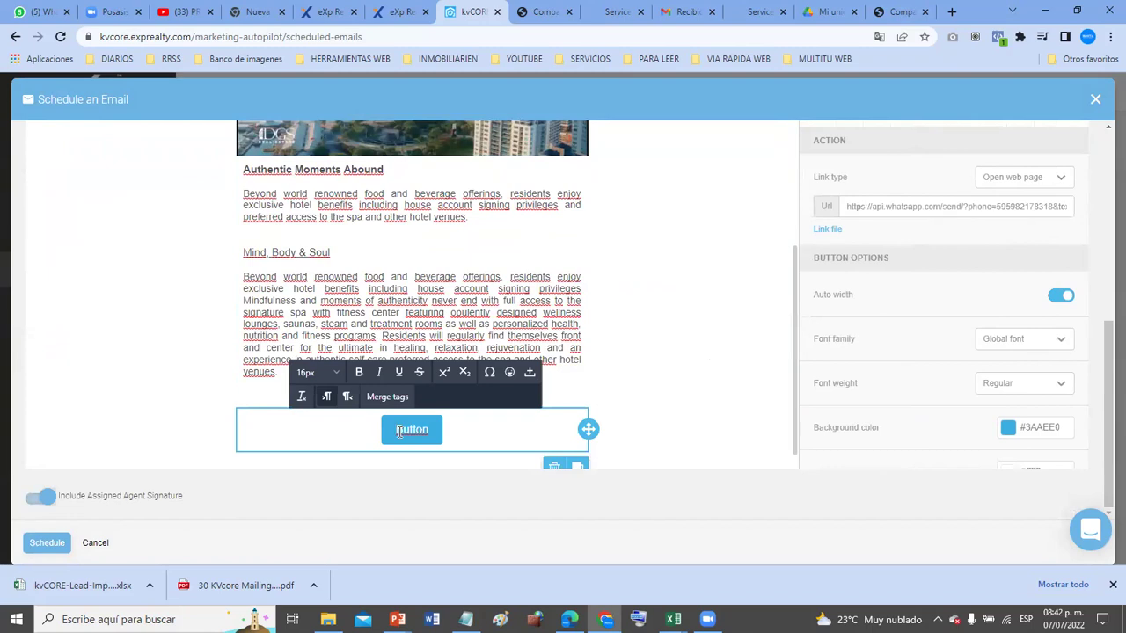
pyautogui.hotkey('shift', 'Right')
pyautogui.hotkey('shift', 'Right')
pyautogui.hotkey('shift', 'Right')
pyautogui.hotkey('shift', 'Right')
pyautogui.hotkey('shift', 'Right')
pyautogui.write('LLAMSAME')
pyautogui.press('BackSpace')
pyautogui.press('BackSpace')
pyautogui.press('BackSpace')
pyautogui.press('BackSpace')
pyautogui.write('AME')
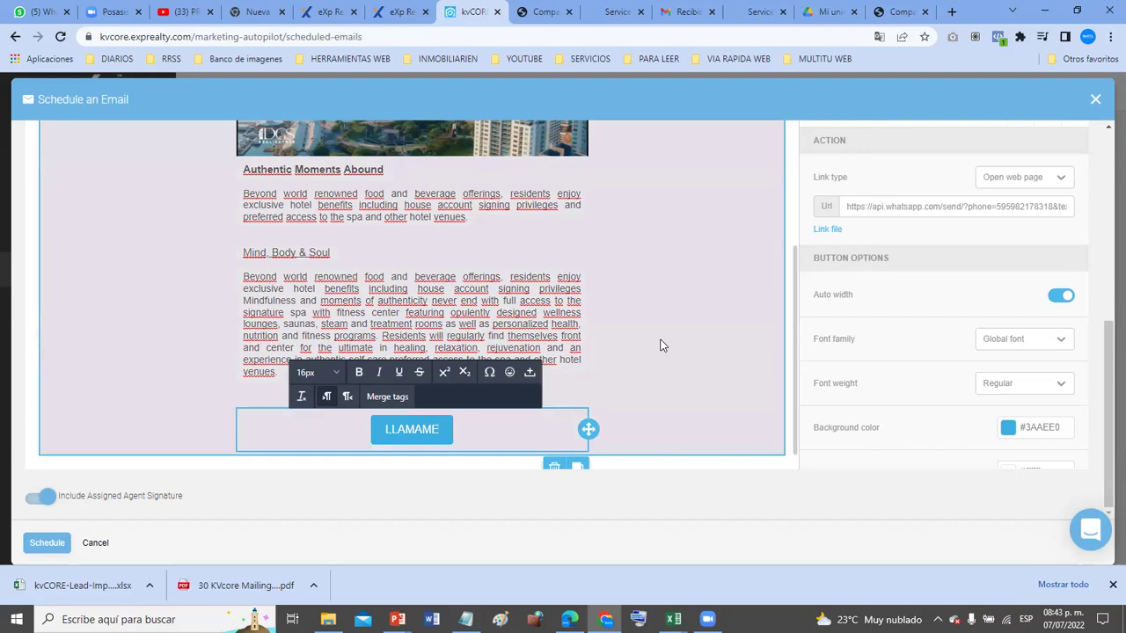
pyautogui.scroll(5, 662, 346)
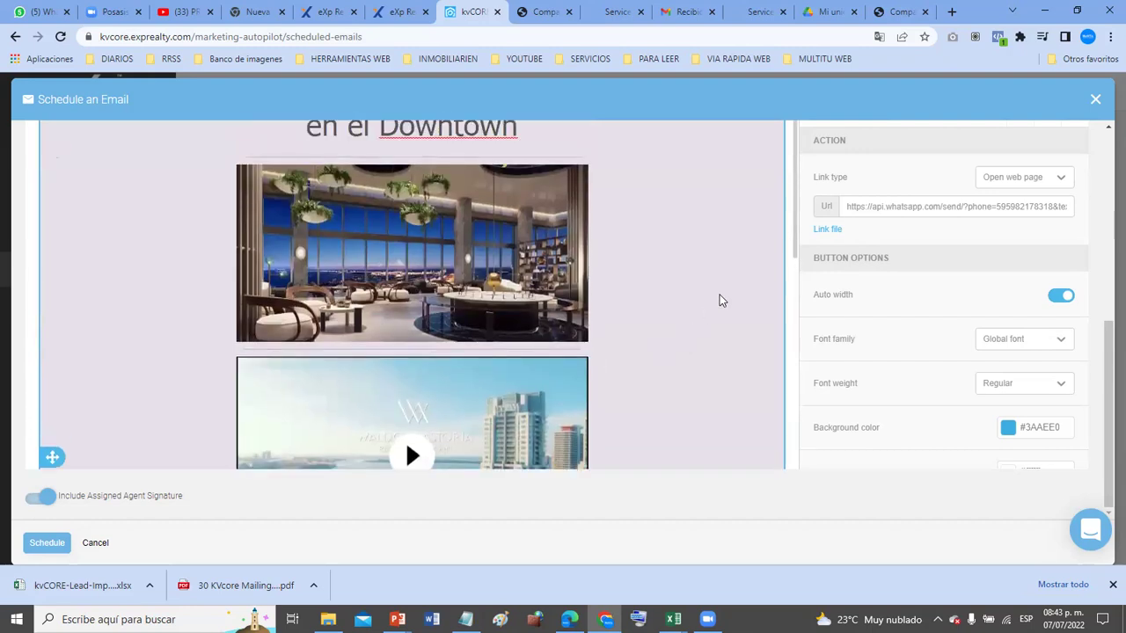
pyautogui.click(720, 300)
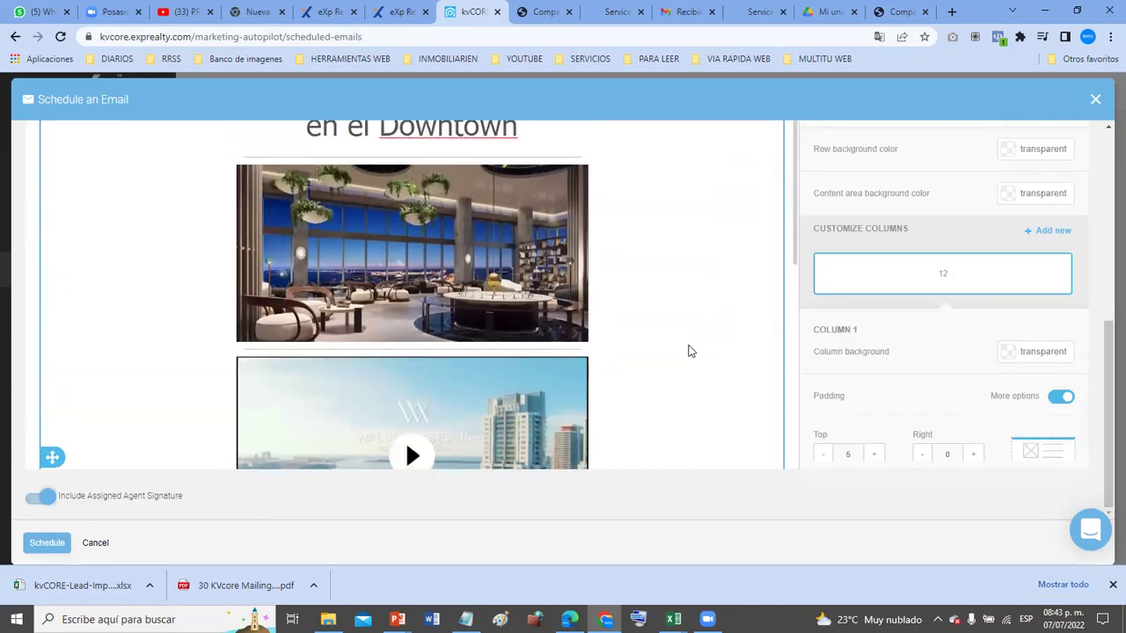
pyautogui.scroll(15, 633, 283)
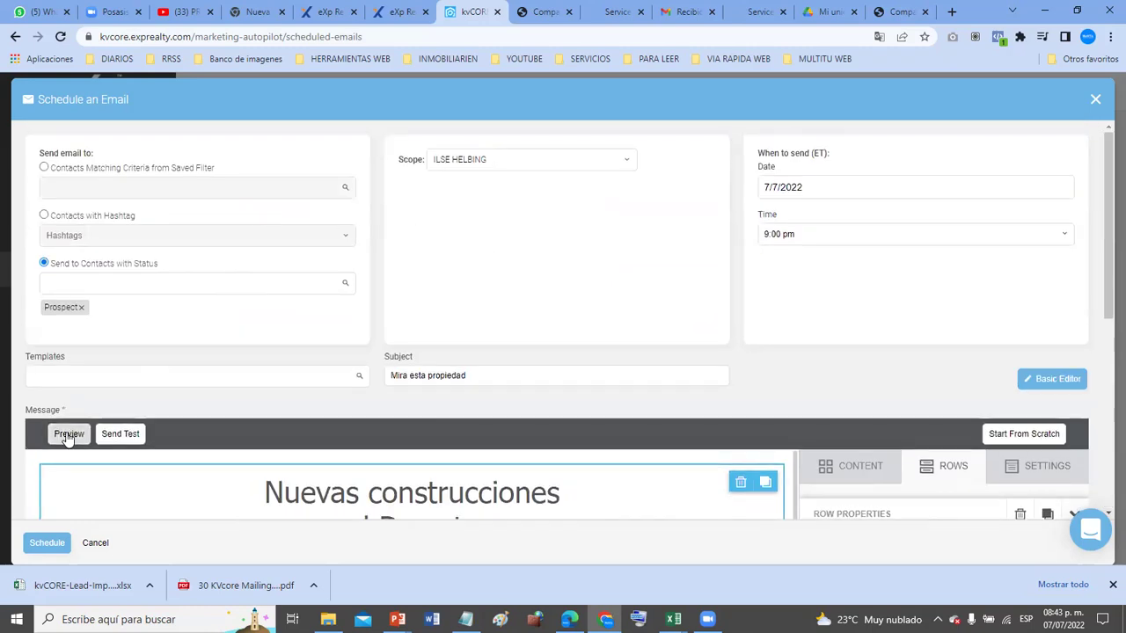
# - Preview the email with the LLAMAME button and cancel closing the scheduling window
pyautogui.click(69, 436)
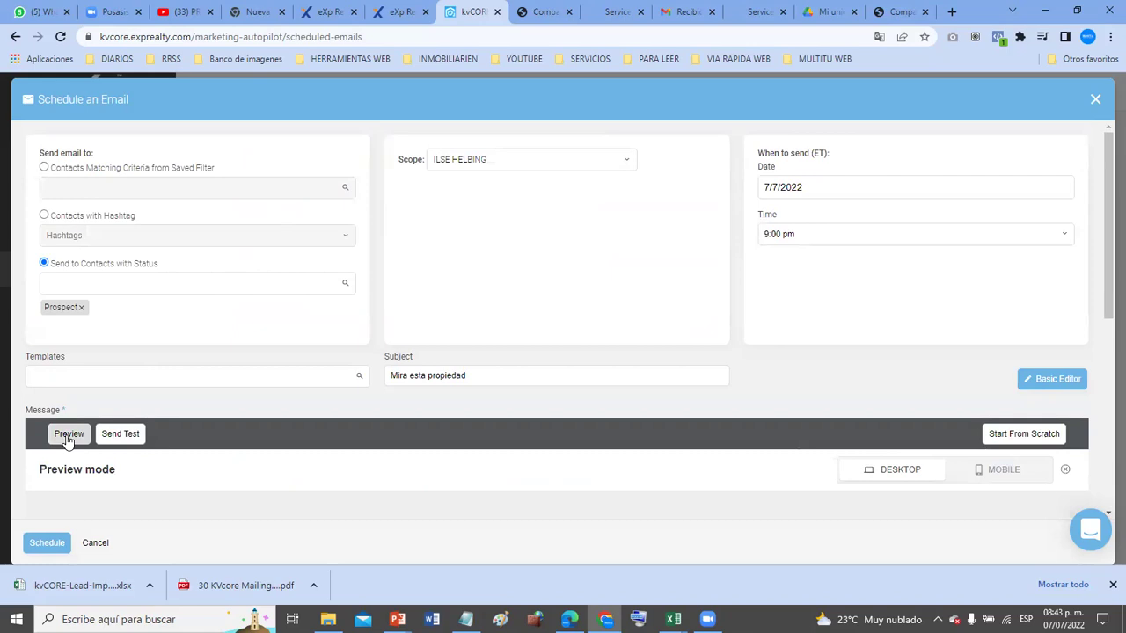
pyautogui.scroll(-5, 131, 444)
pyautogui.scroll(-3, 576, 391)
pyautogui.scroll(-5, 576, 391)
pyautogui.scroll(10, 576, 391)
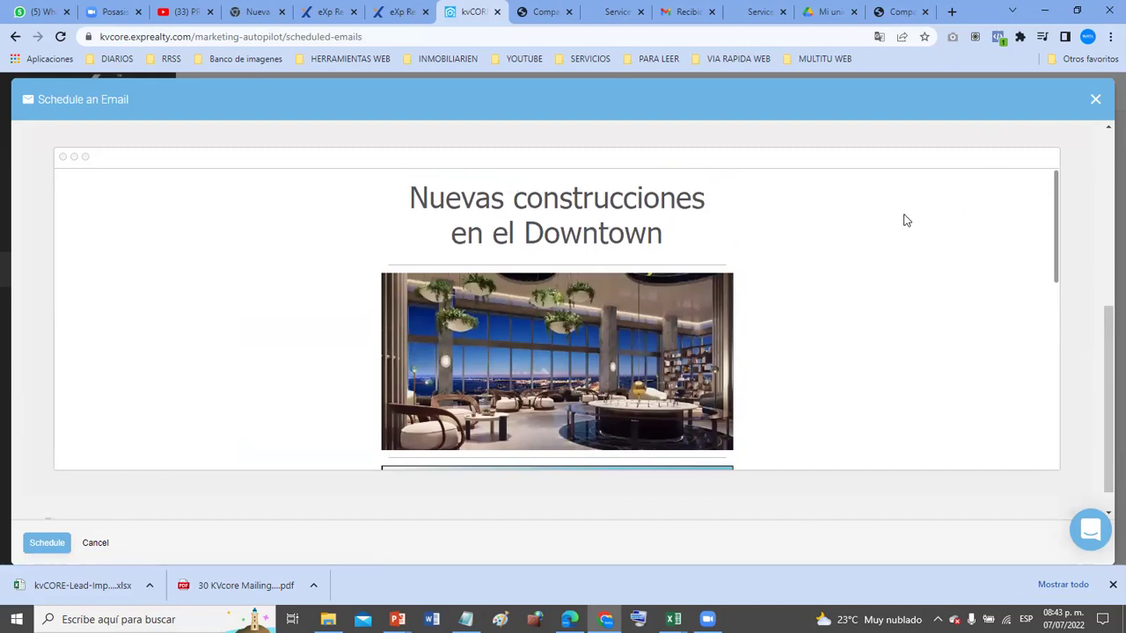
pyautogui.click(1095, 101)
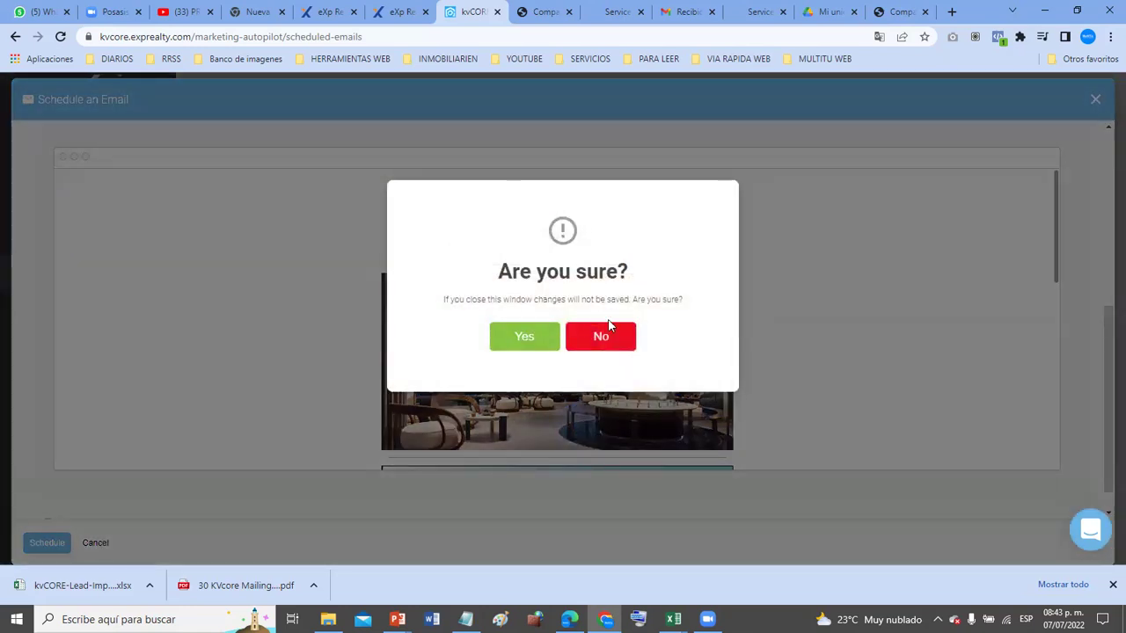
pyautogui.click(639, 332)
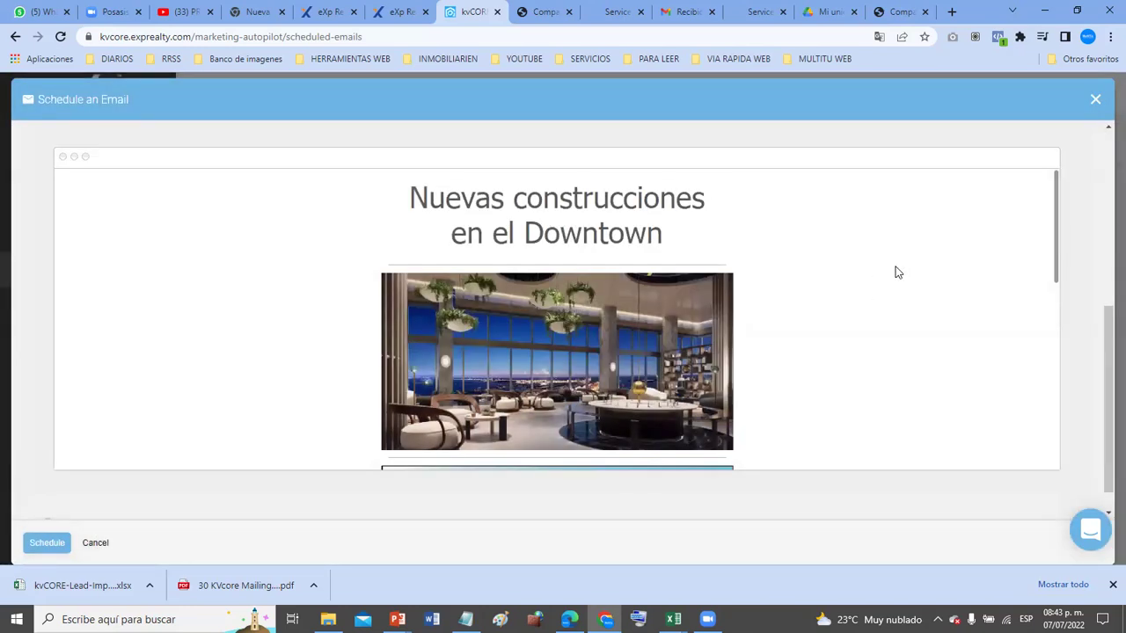
# - Exit preview mode and select the heading and image row for editing
pyautogui.scroll(2, 1007, 126)
pyautogui.hotkey('ctrl', 'a')
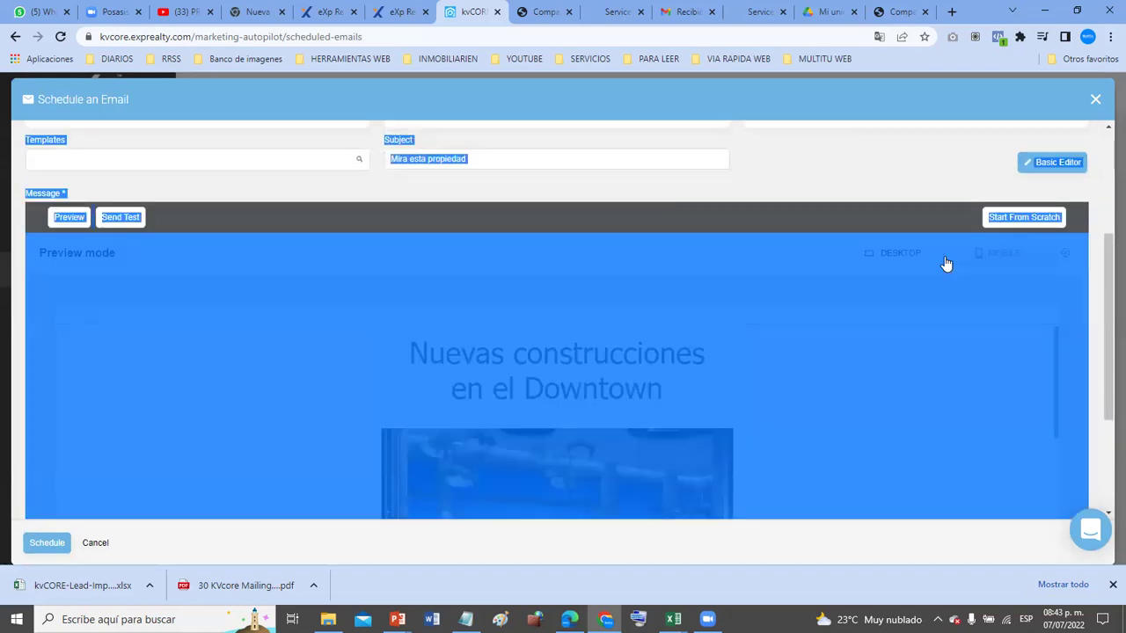
pyautogui.click(69, 223)
pyautogui.click(688, 375)
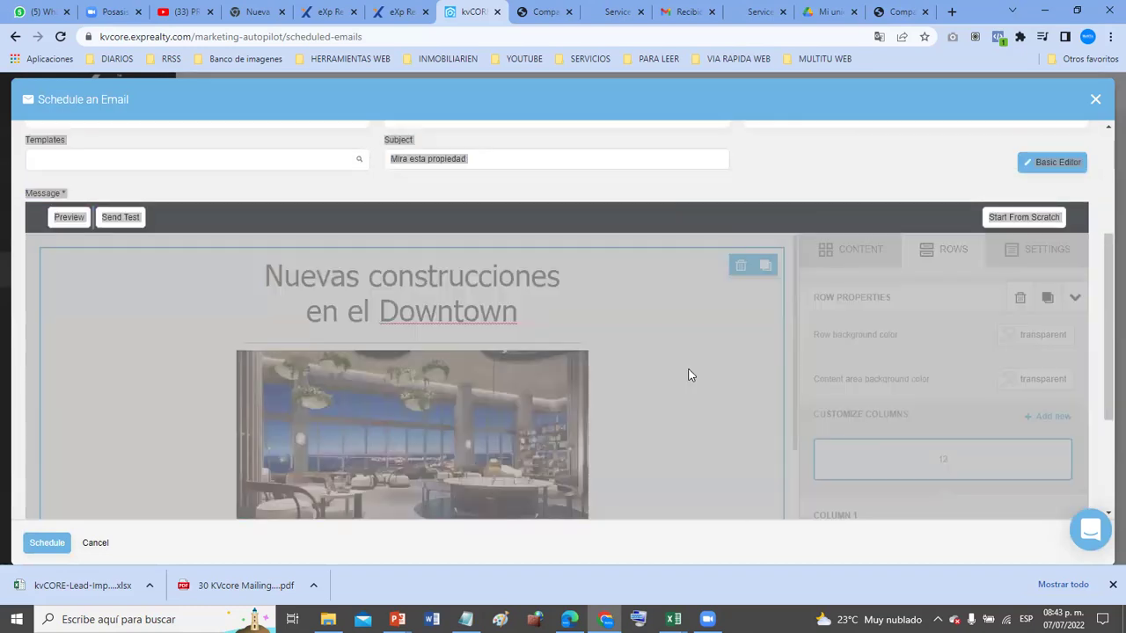
pyautogui.click(817, 163)
pyautogui.click(112, 217)
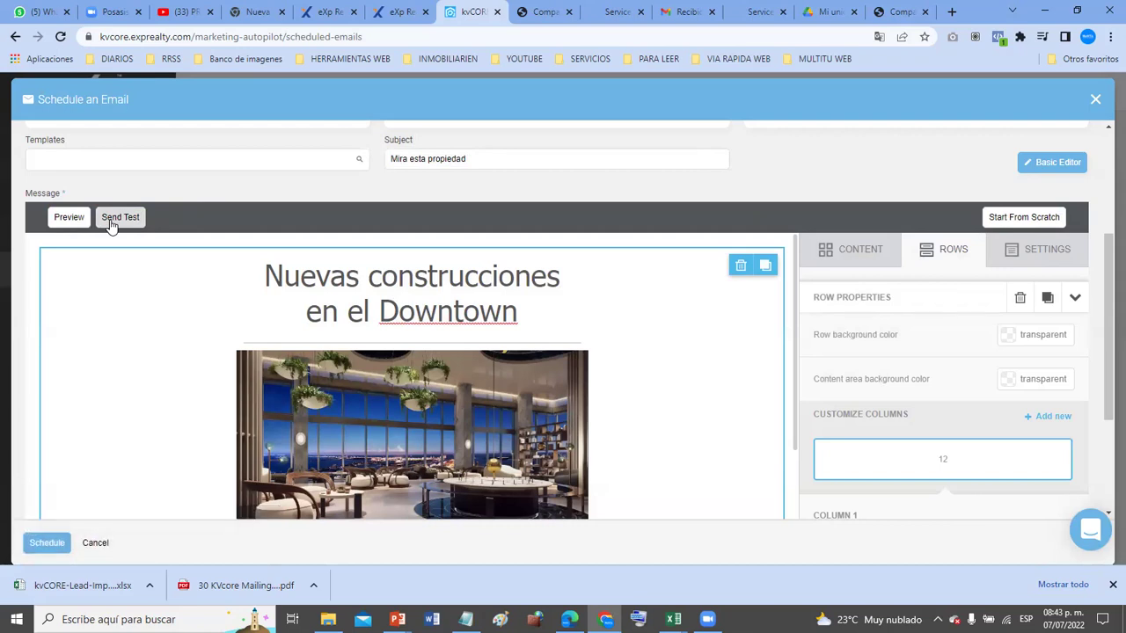
# - Review the 'Mira esta propiedad' message and schedule it for 07/07/2022 to Prospect contacts
pyautogui.scroll(3, 538, 308)
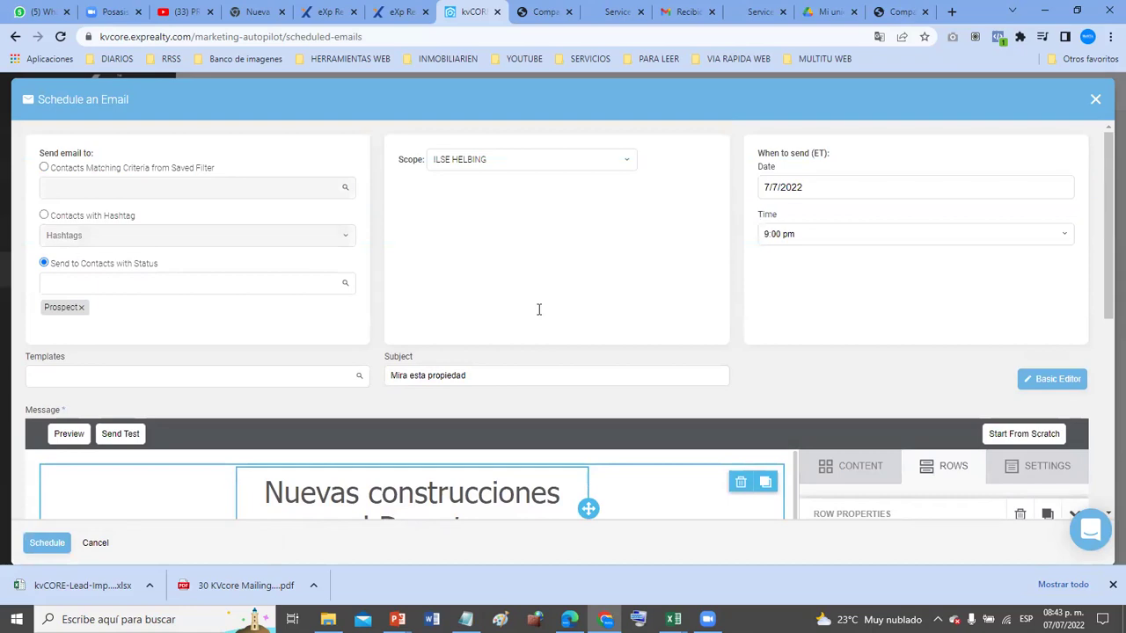
pyautogui.scroll(-3, 538, 309)
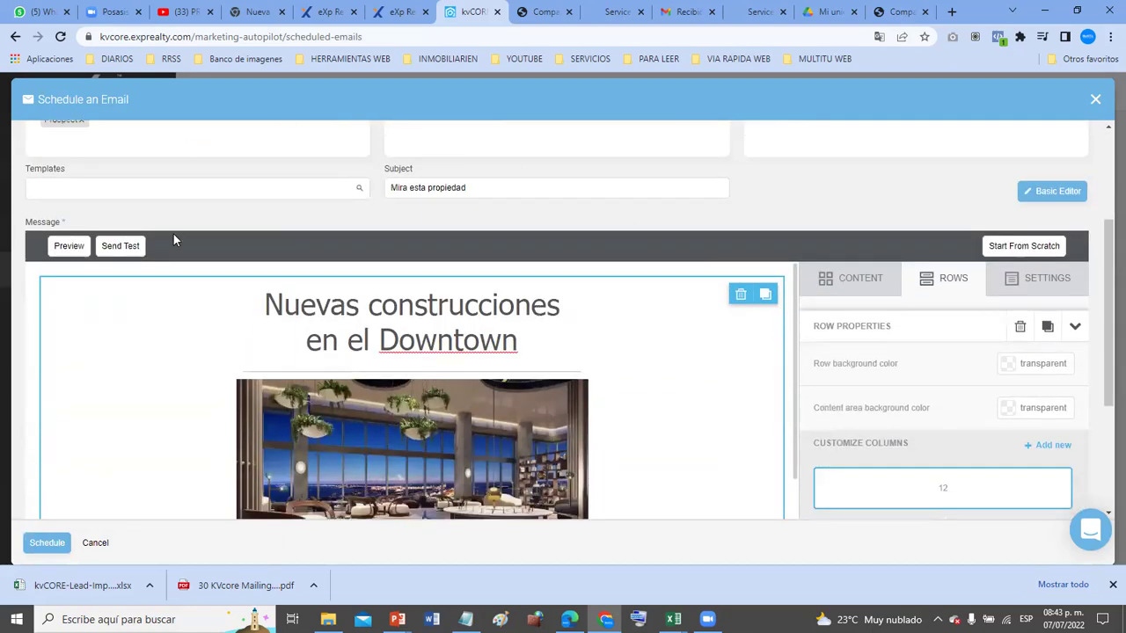
pyautogui.scroll(-5, 712, 310)
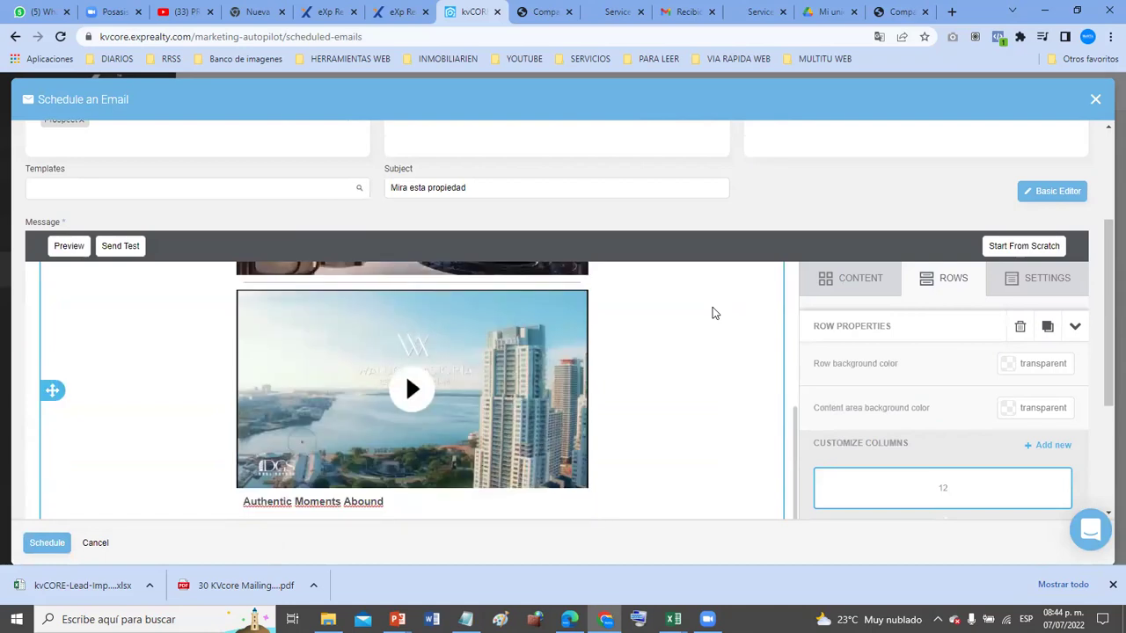
pyautogui.scroll(-2, 712, 308)
pyautogui.scroll(7, 712, 307)
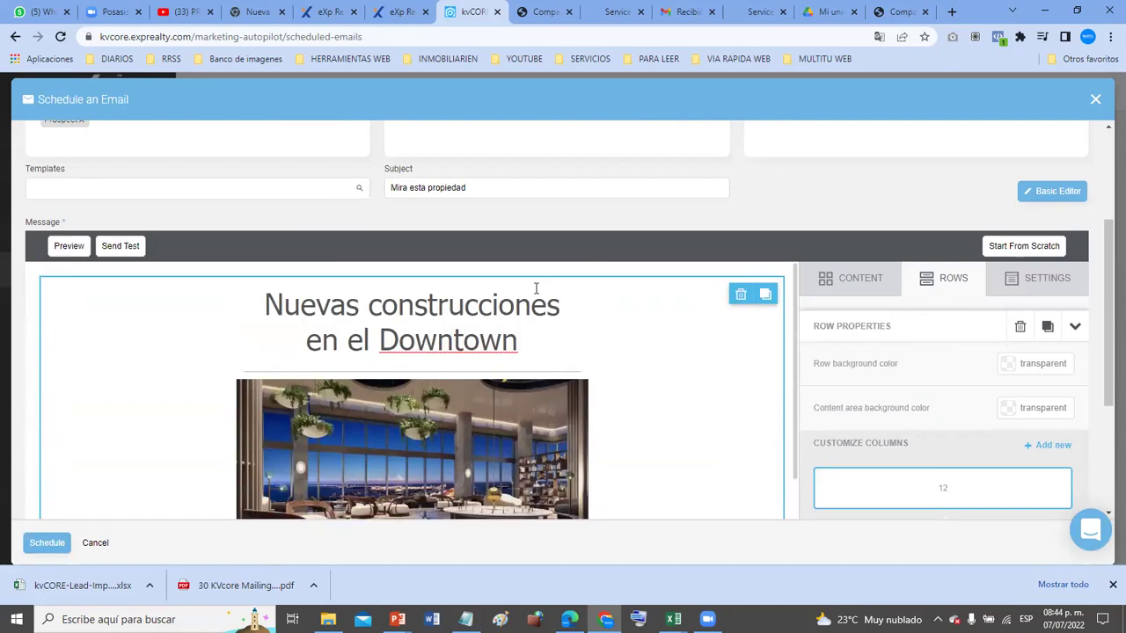
pyautogui.scroll(3, 193, 226)
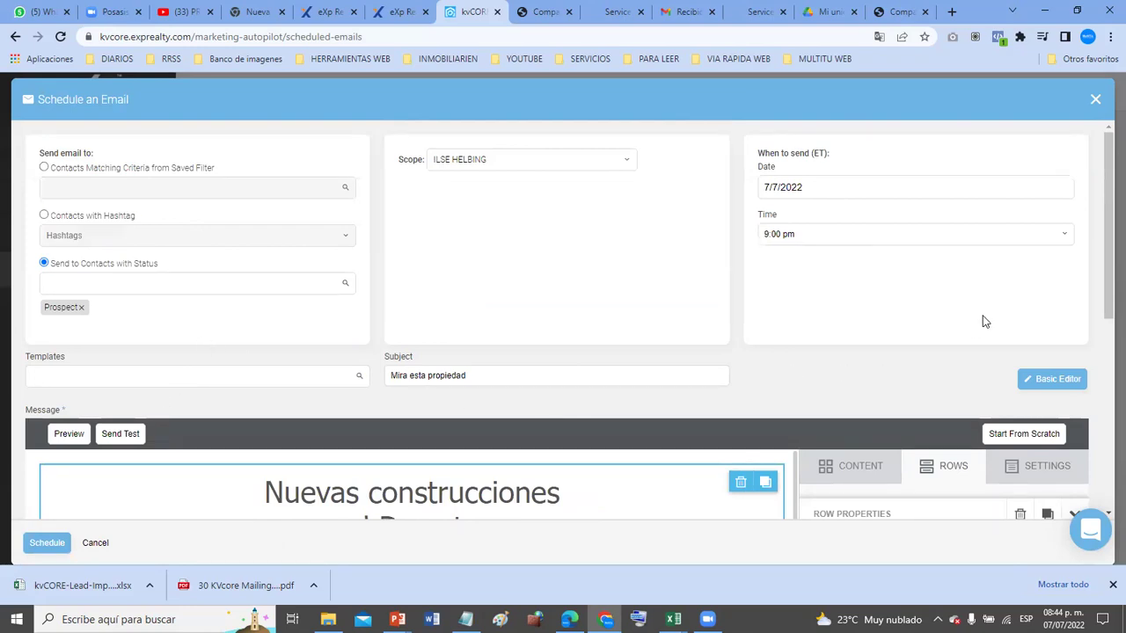
pyautogui.scroll(-3, 984, 322)
pyautogui.scroll(-3, 985, 322)
pyautogui.scroll(-4, 774, 325)
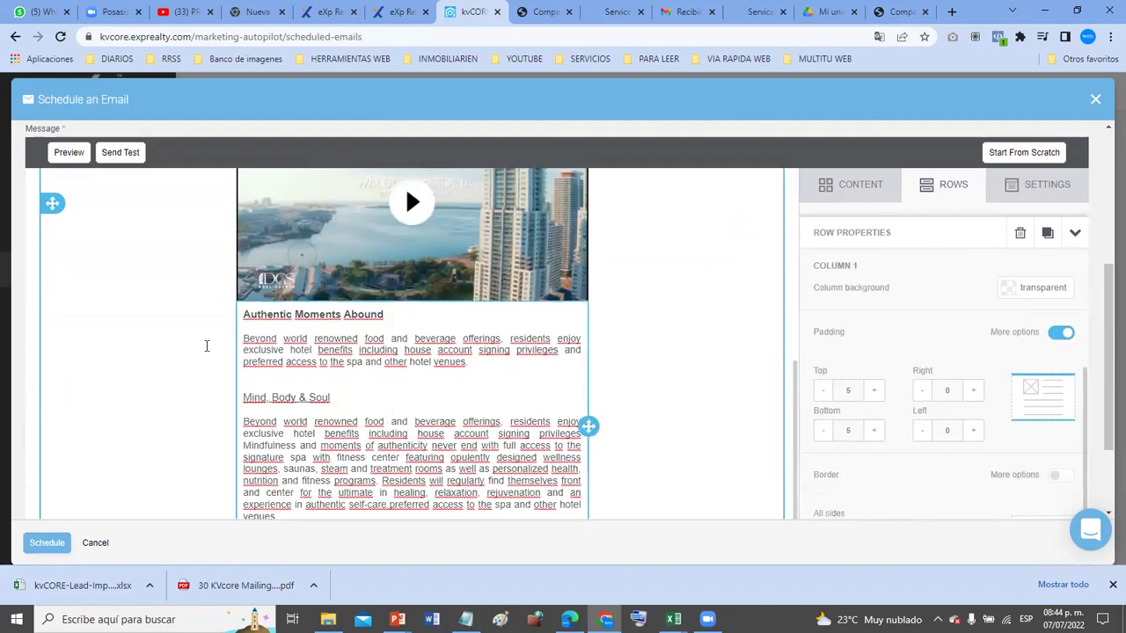
pyautogui.click(39, 552)
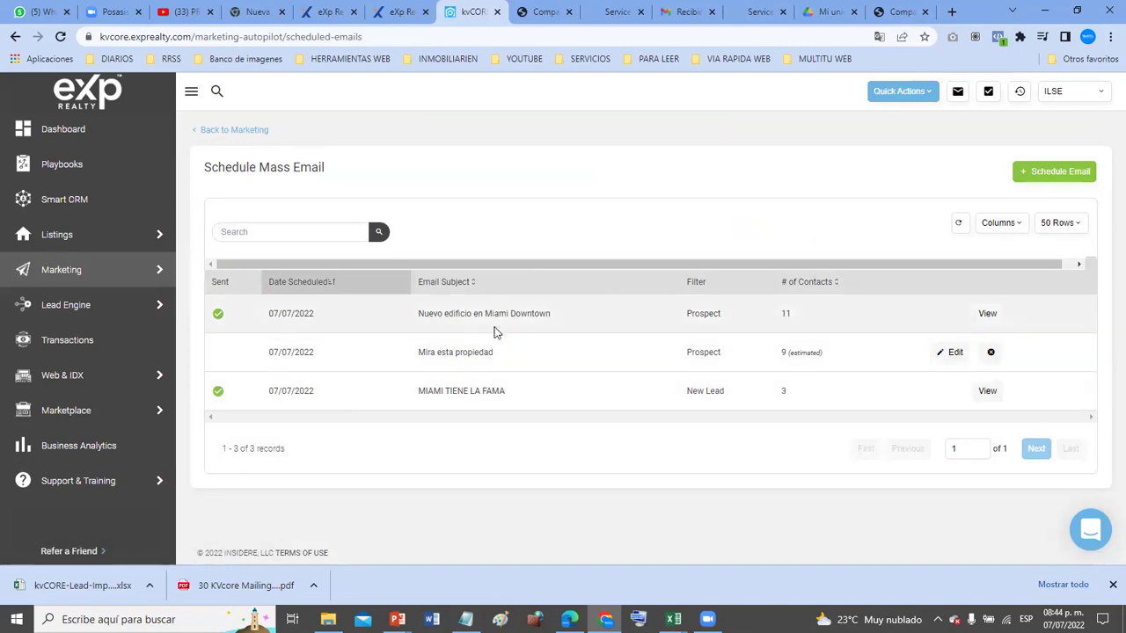
pyautogui.click(985, 314)
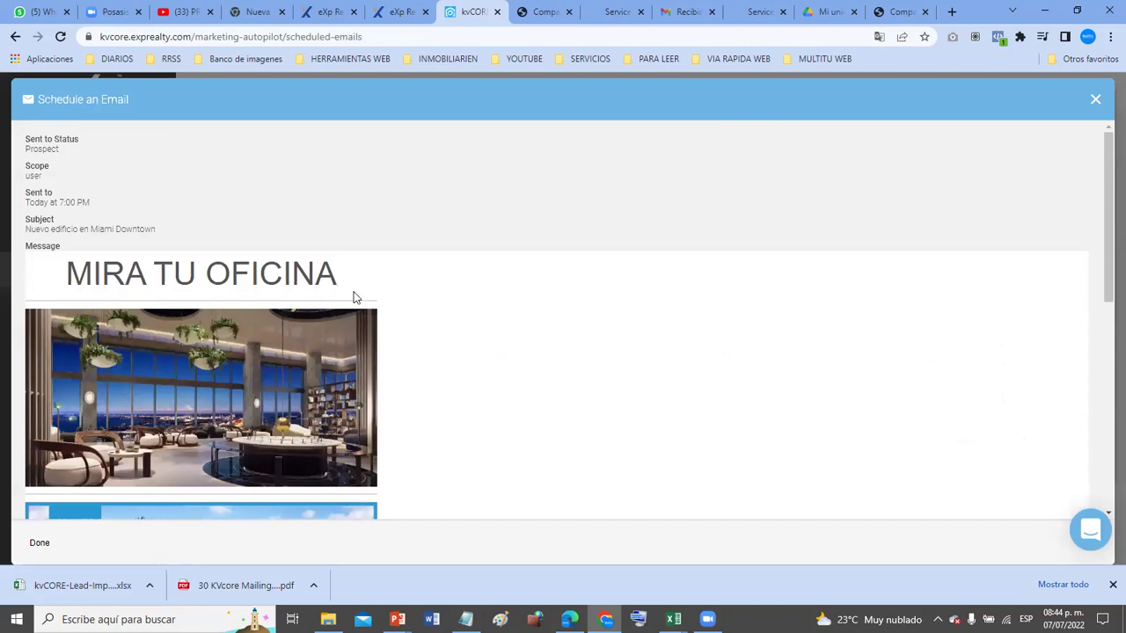
pyautogui.scroll(-6, 354, 297)
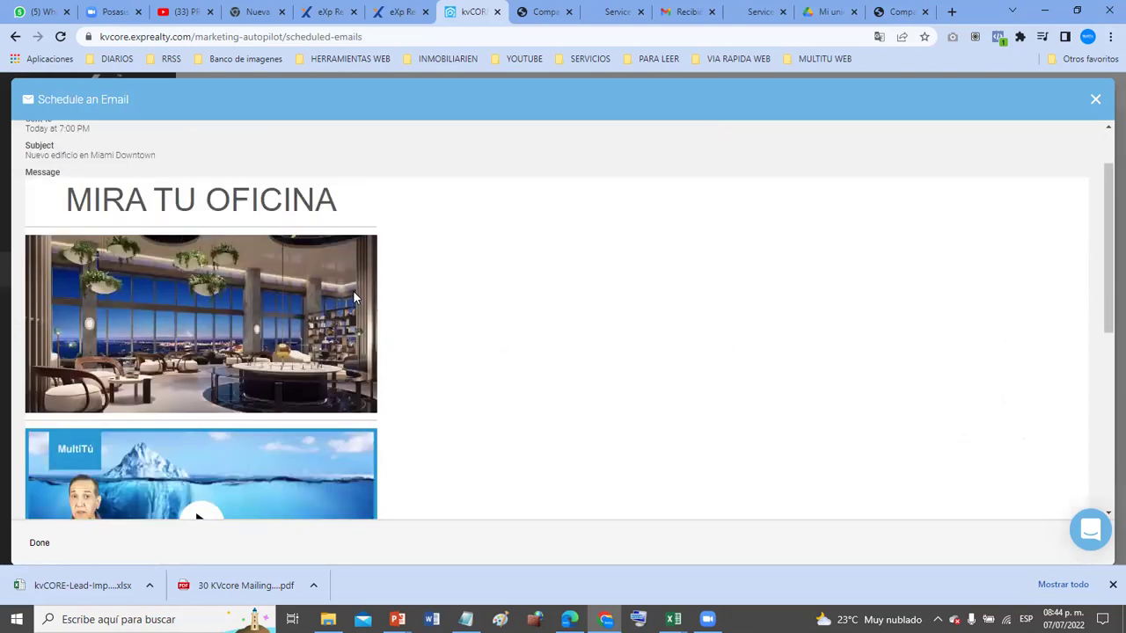
pyautogui.scroll(3, 354, 297)
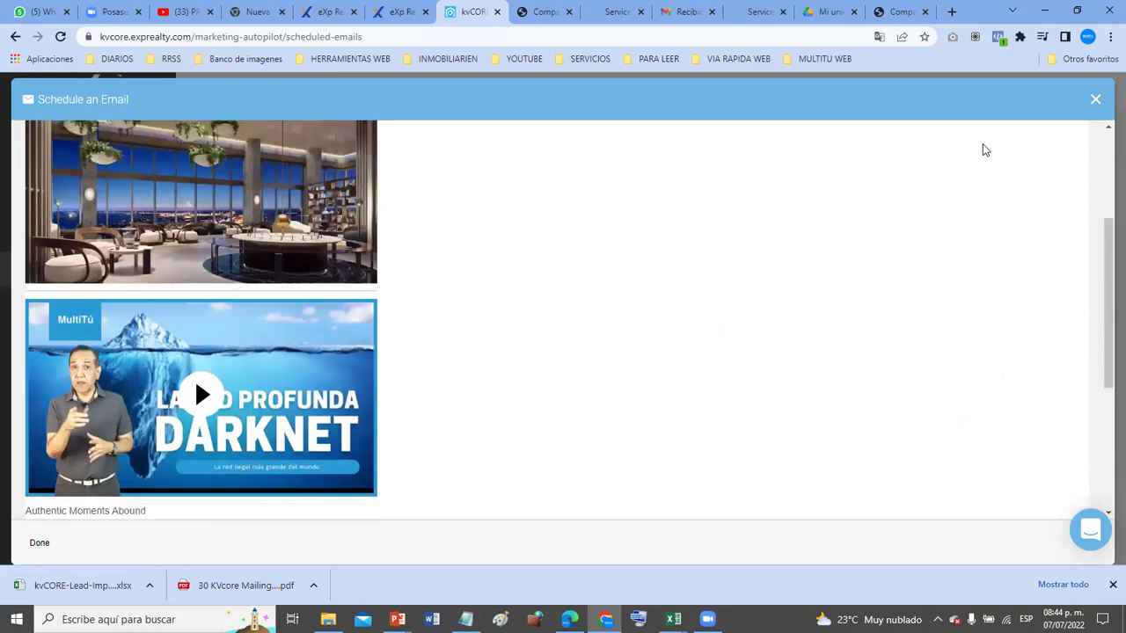
pyautogui.click(1094, 99)
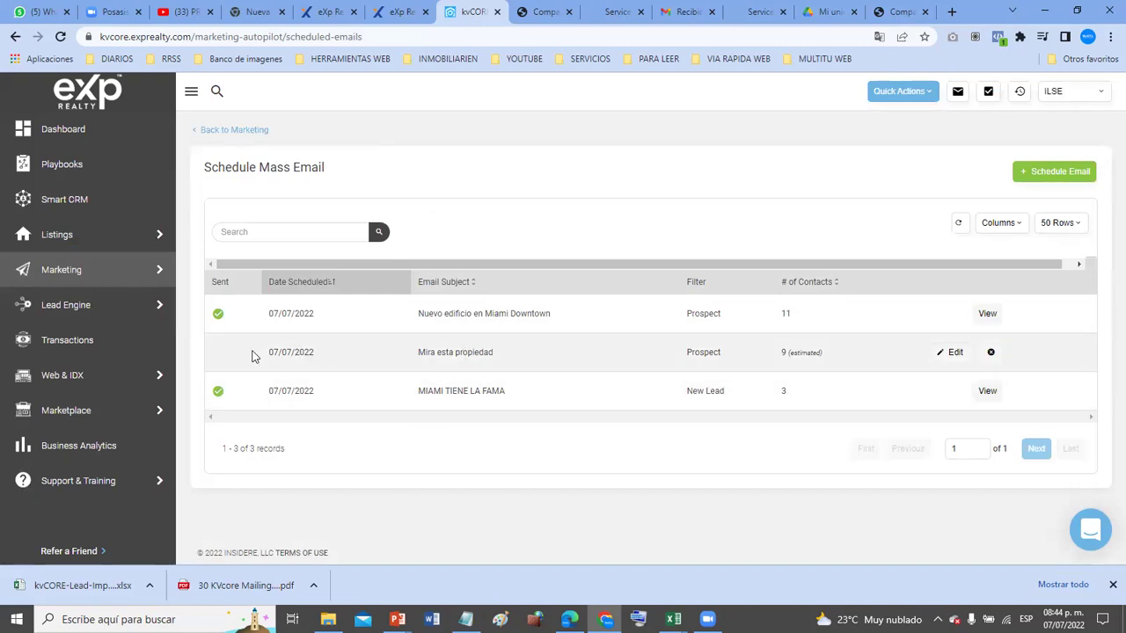
# - Reopen the 'Mira esta propiedad' scheduled email in the editor and review its content
pyautogui.click(940, 353)
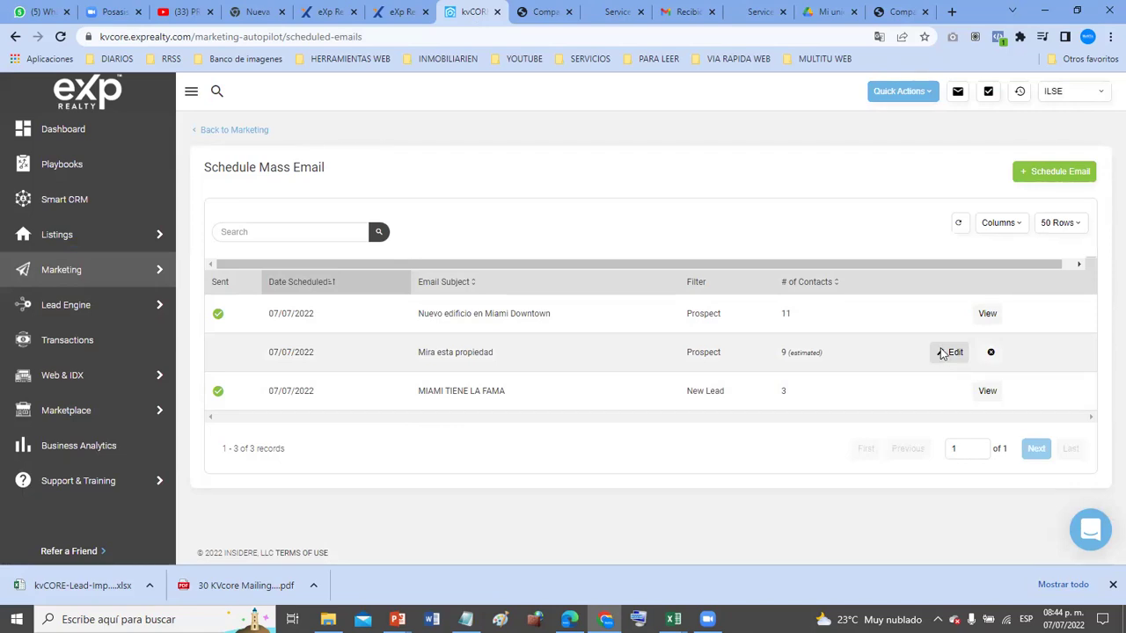
pyautogui.scroll(-5, 482, 407)
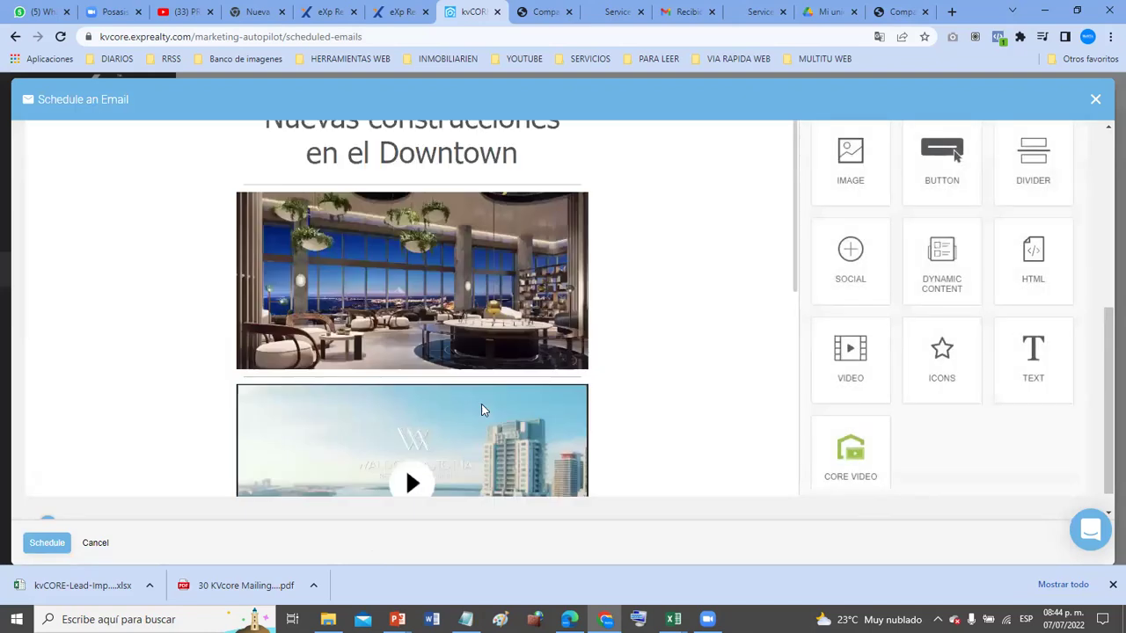
pyautogui.scroll(-3, 481, 410)
pyautogui.scroll(3, 481, 410)
pyautogui.scroll(5, 663, 251)
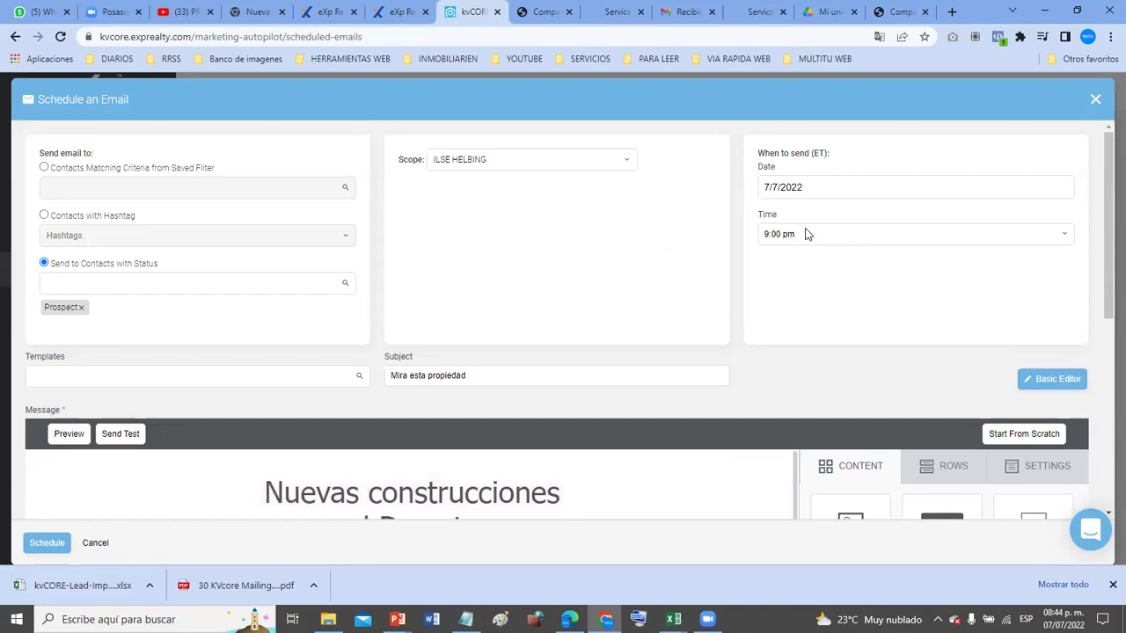
# - Try a screen capture of the editor, cancel it, and resubmit the email for scheduling
pyautogui.press('Print')
pyautogui.moveTo(21, 80)
pyautogui.mouseDown()
pyautogui.moveTo(68, 205)
pyautogui.moveTo(1108, 401)
pyautogui.mouseUp()
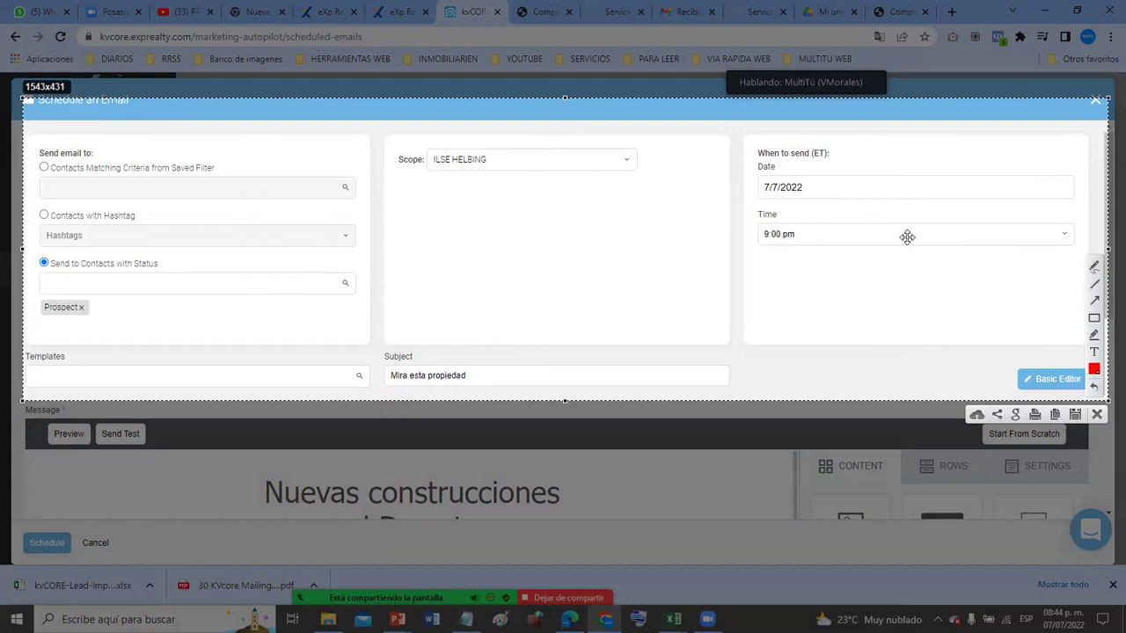
pyautogui.hotkey('ctrl', 'c')
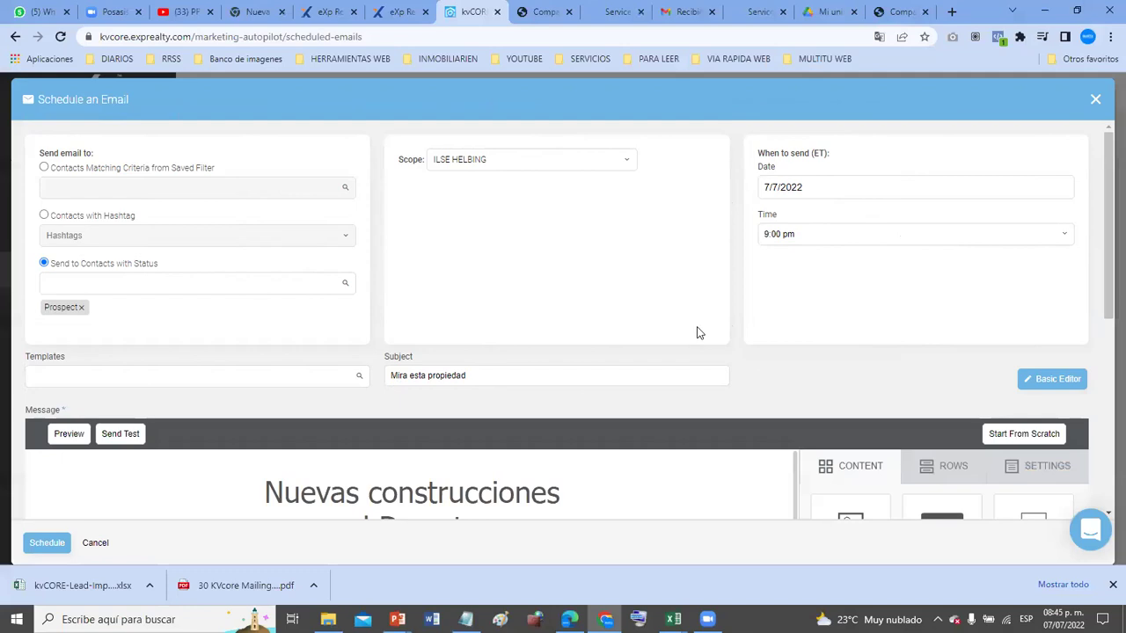
pyautogui.scroll(-5, 698, 328)
pyautogui.click(34, 543)
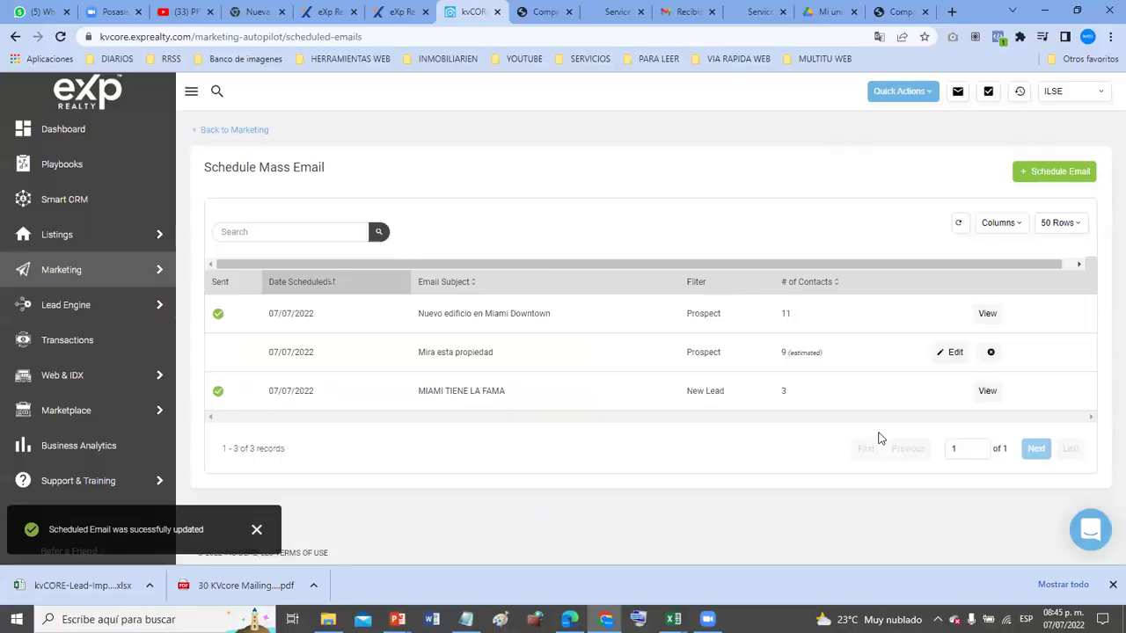
# - Capture the updated 'Mira esta propiedad' row in the scheduled email list, then dismiss the capture
pyautogui.hotkey('alt', 'shift', 't')
pyautogui.moveTo(232, 333)
pyautogui.mouseDown()
pyautogui.moveTo(503, 368)
pyautogui.moveTo(1030, 367)
pyautogui.mouseUp()
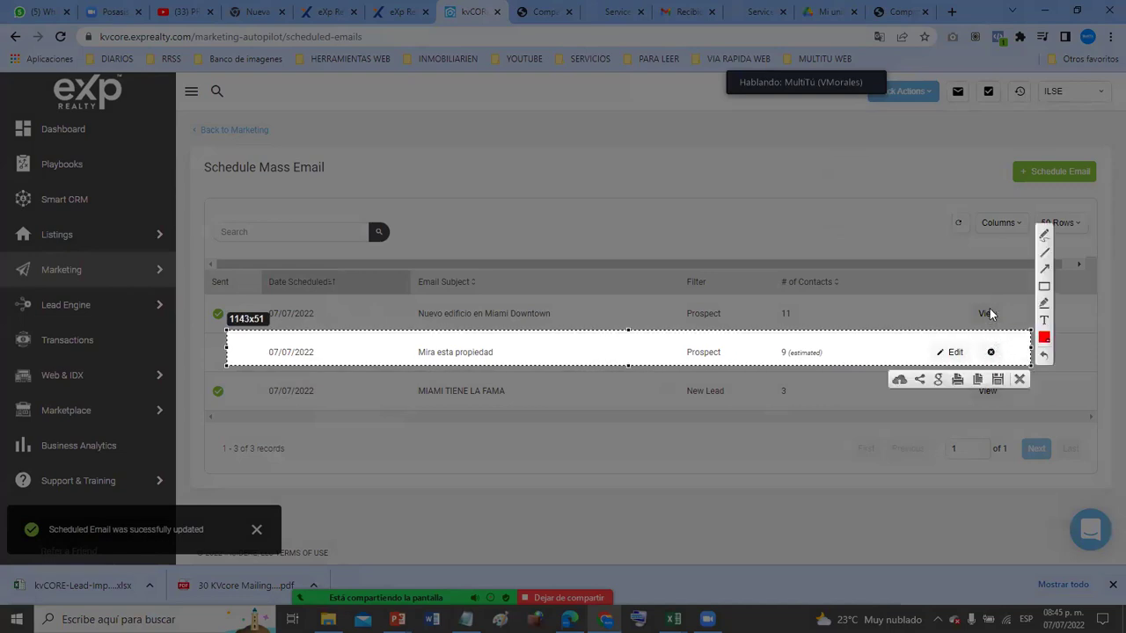
pyautogui.moveTo(689, 348); pyautogui.dragTo(686, 354)
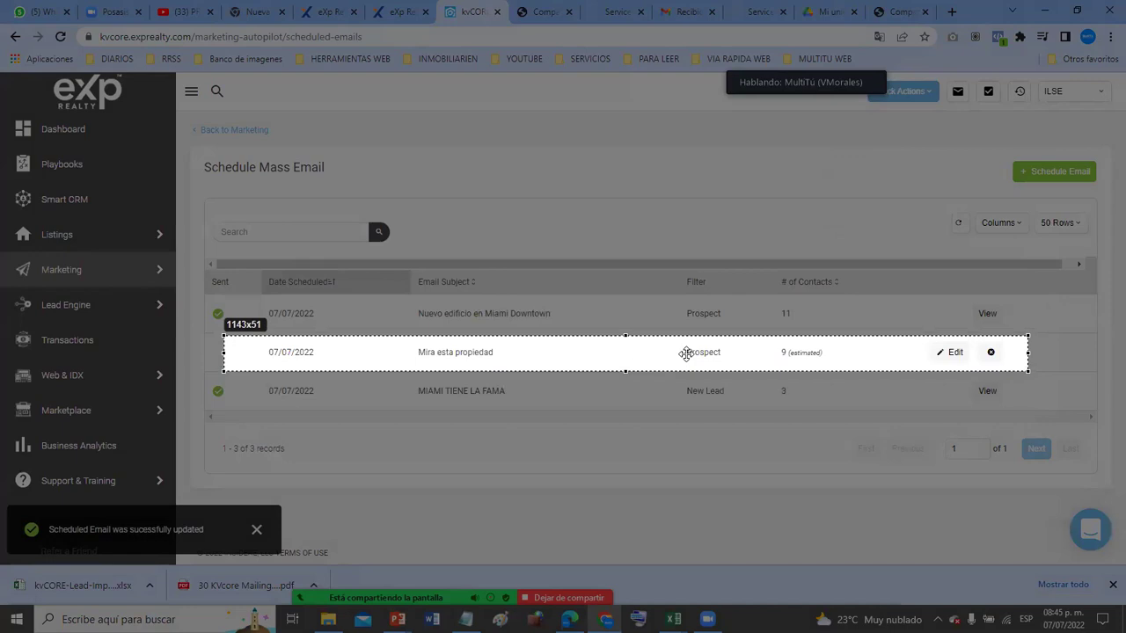
pyautogui.moveTo(686, 354); pyautogui.dragTo(686, 353)
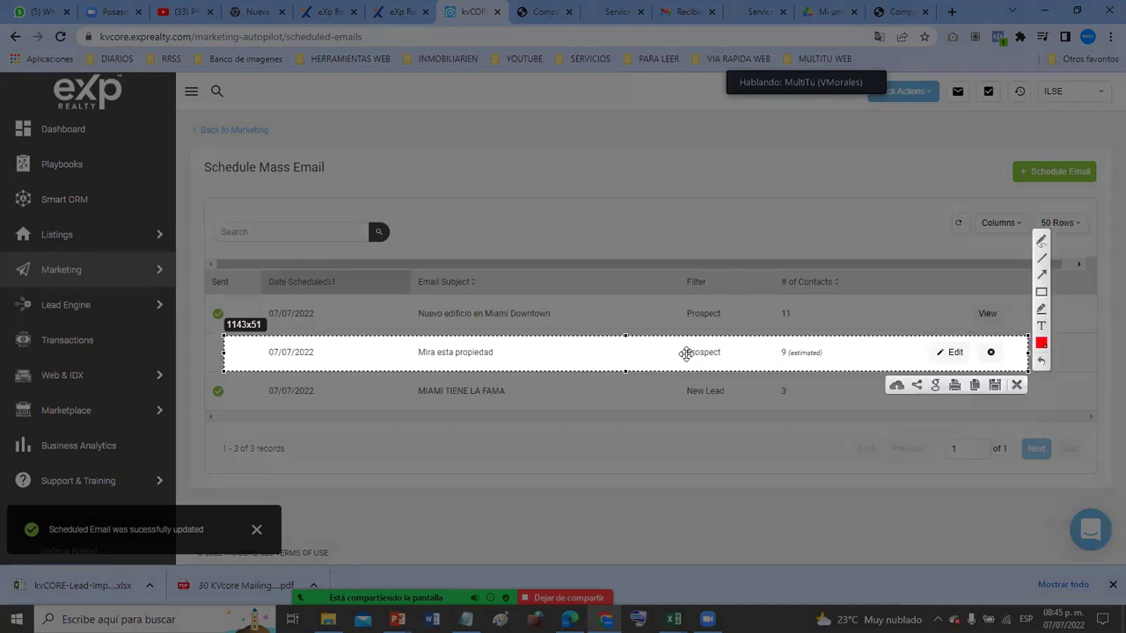
pyautogui.hotkey('ctrl', 'c')
# - Reopen 'Mira esta propiedad' and delete 'el' so the heading reads 'Nuevas construcciones en Downtown'
pyautogui.click(950, 353)
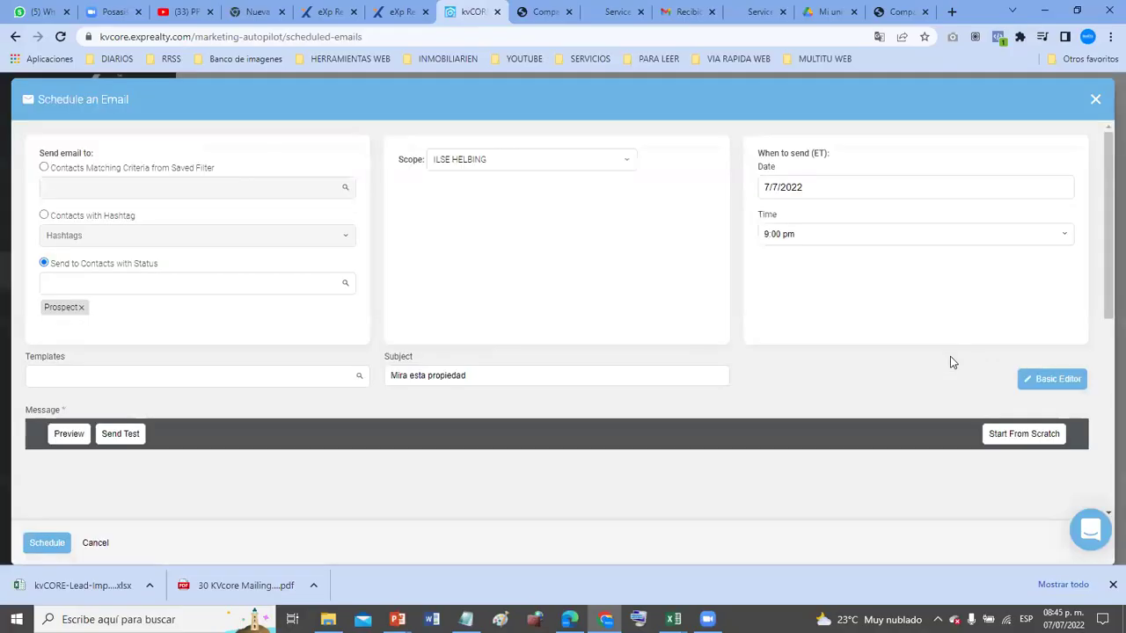
pyautogui.scroll(-5, 378, 429)
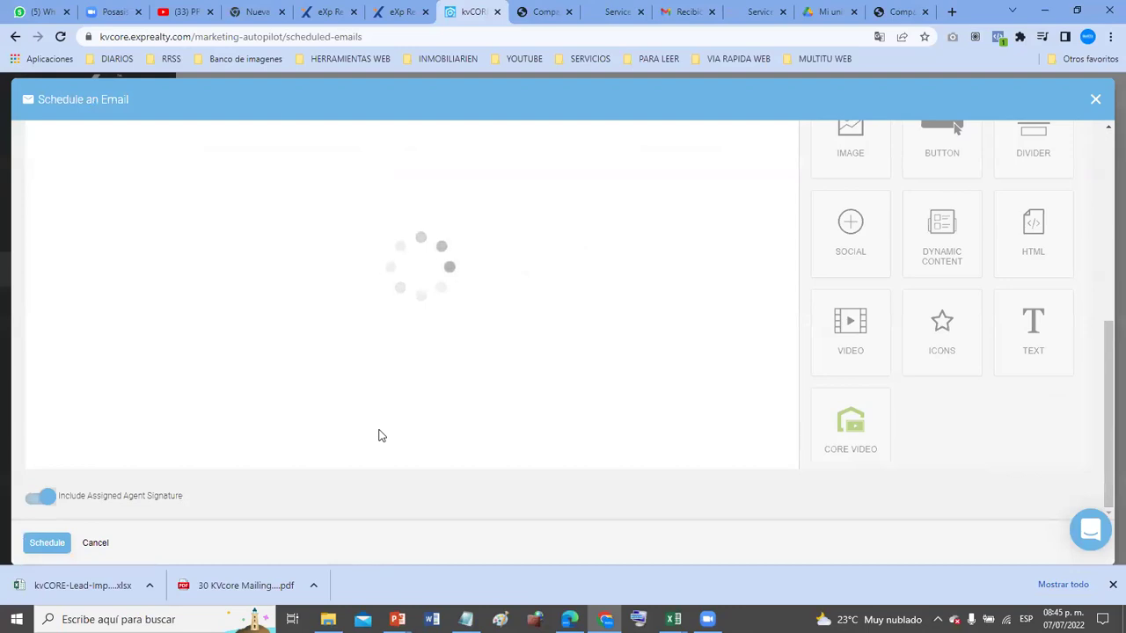
pyautogui.scroll(3, 378, 431)
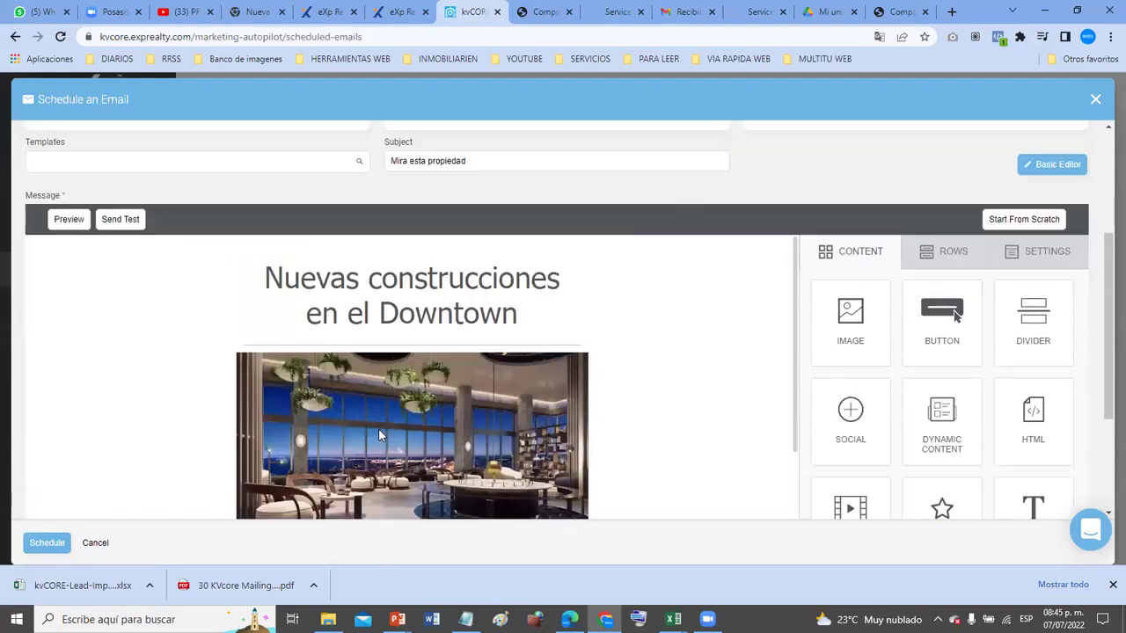
pyautogui.doubleClick(372, 319)
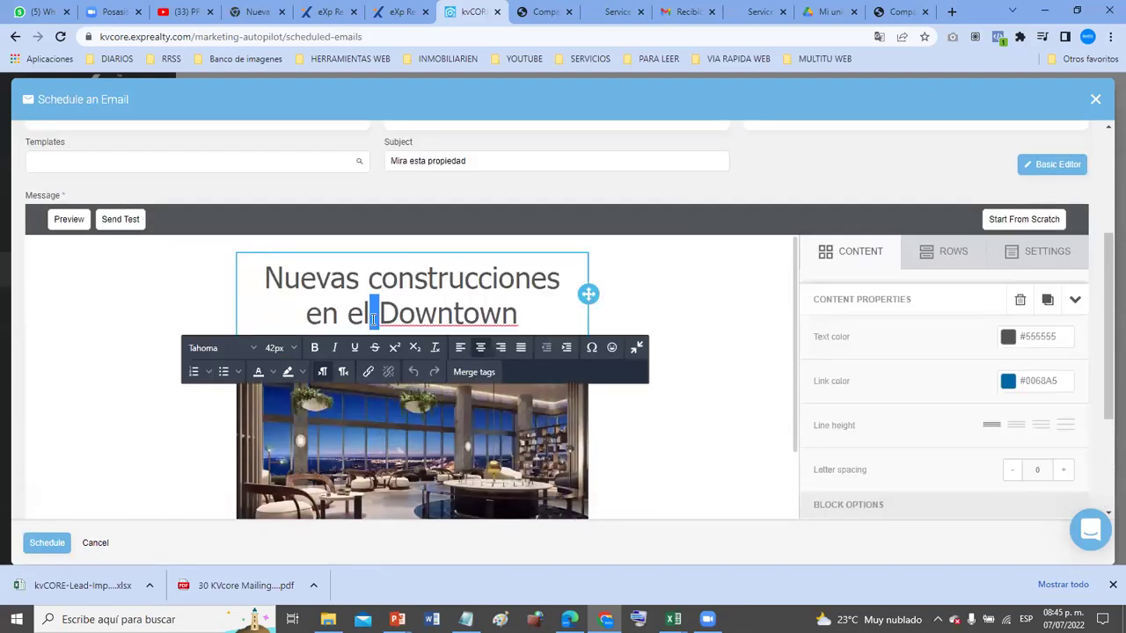
pyautogui.press('BackSpace')
pyautogui.press('BackSpace')
pyautogui.press('BackSpace')
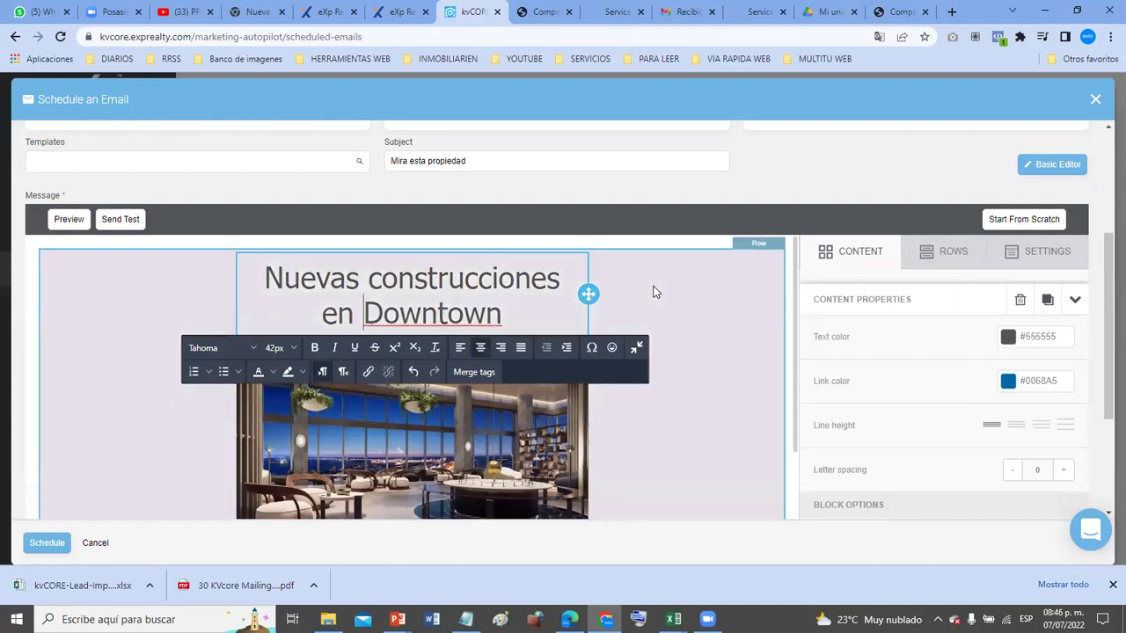
pyautogui.scroll(-4, 733, 421)
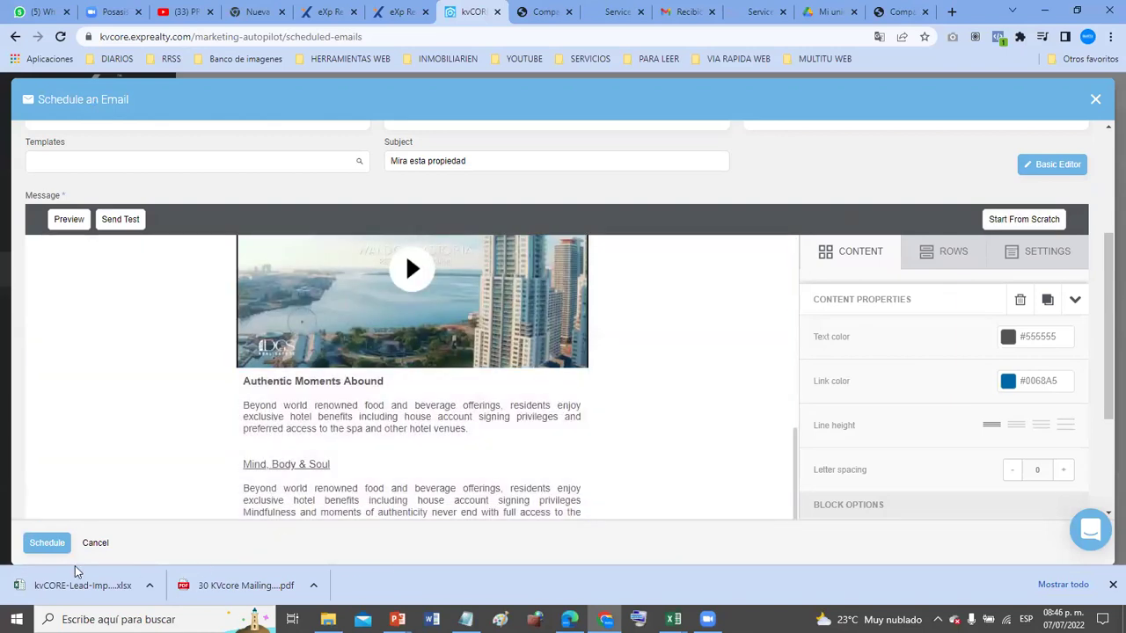